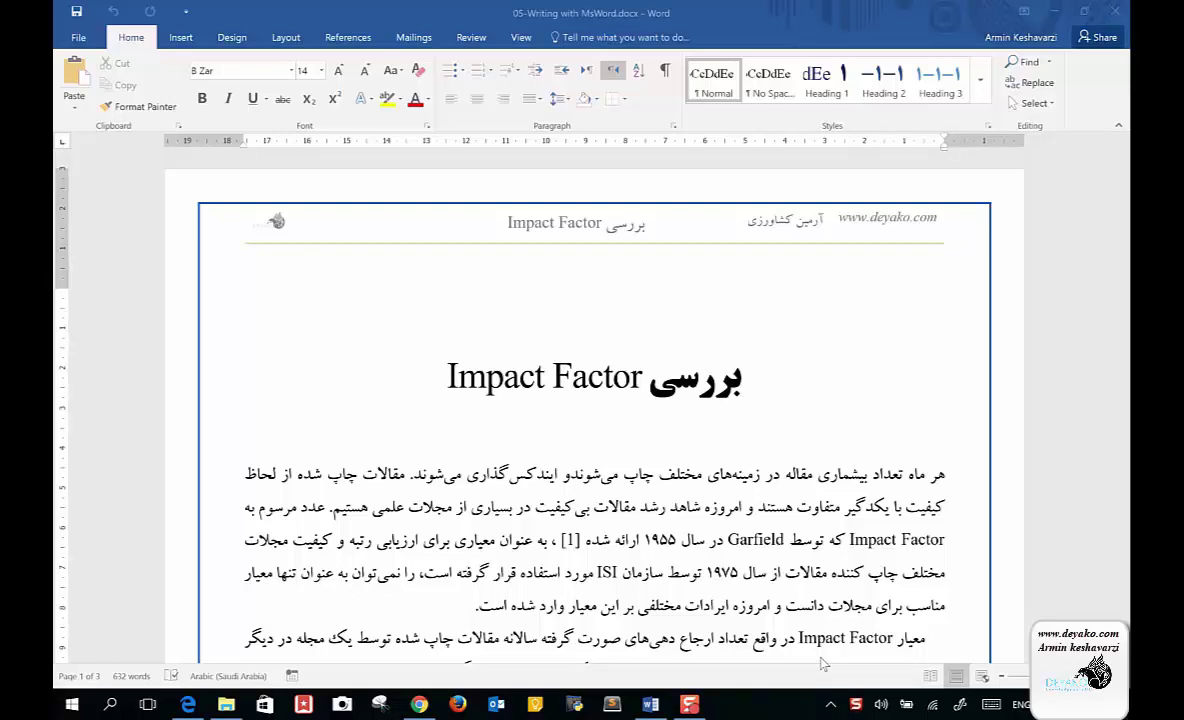
Step: Look over the article's title and first paragraph at the top of page 1
scroll(821, 663, down, 2)
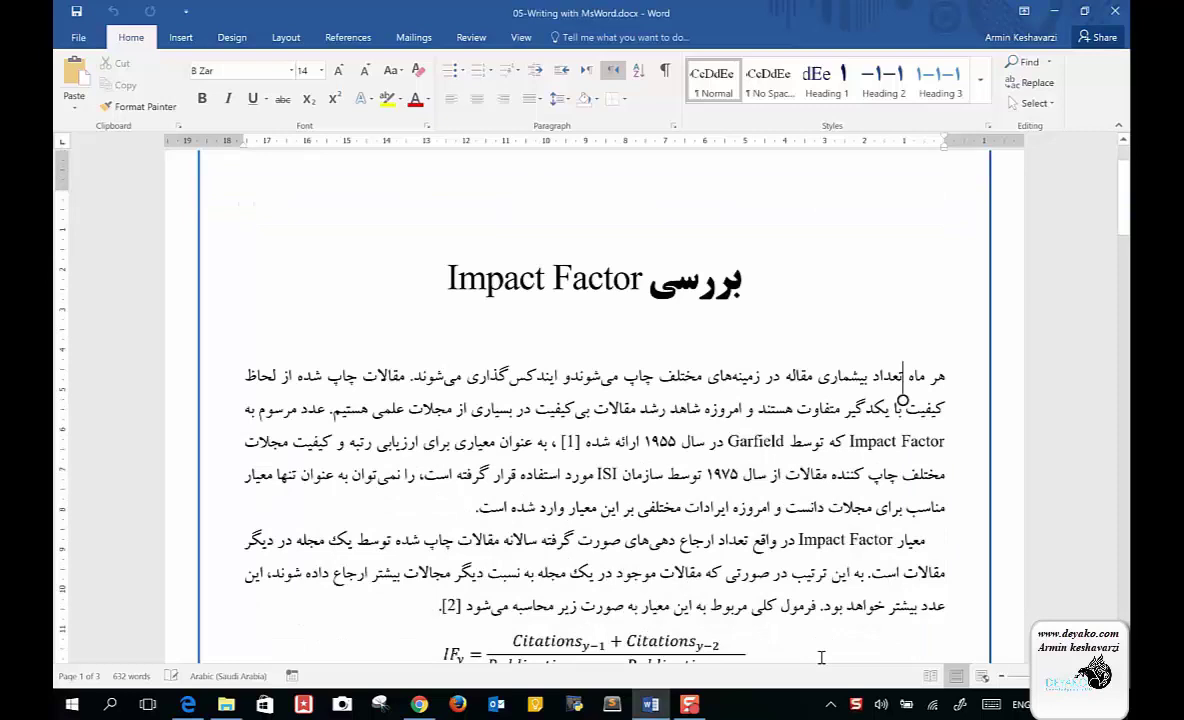
key(Up)
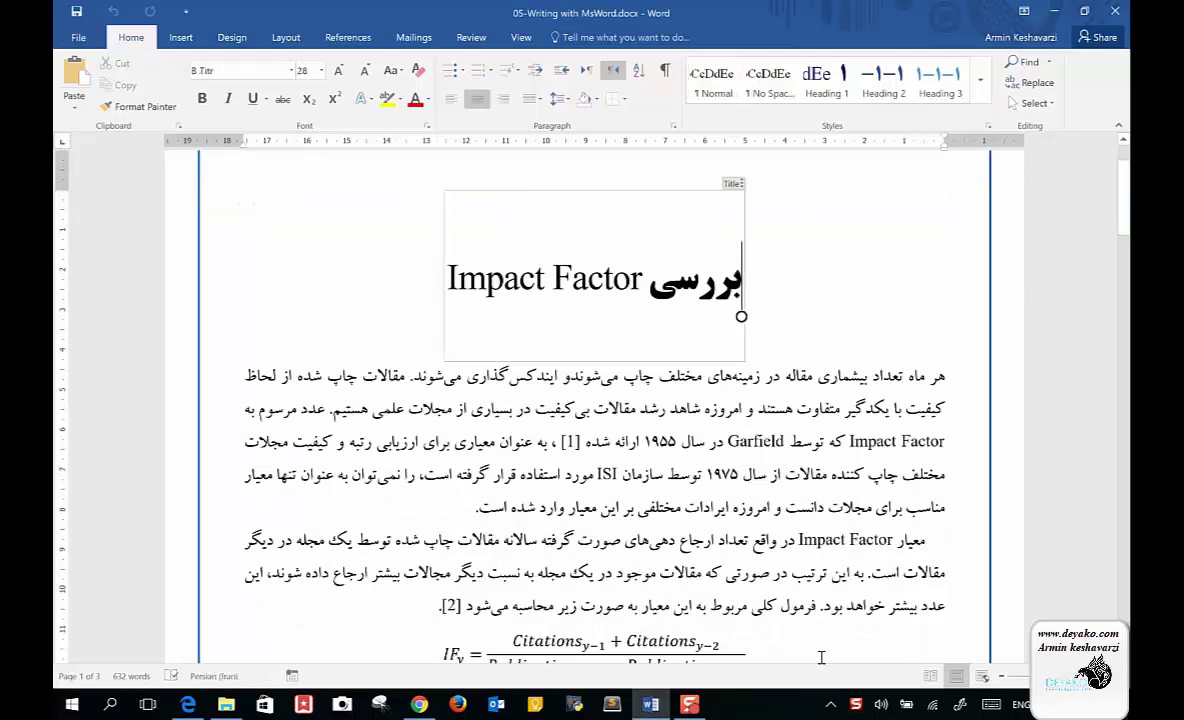
click(868, 474)
scroll(821, 657, down, 2)
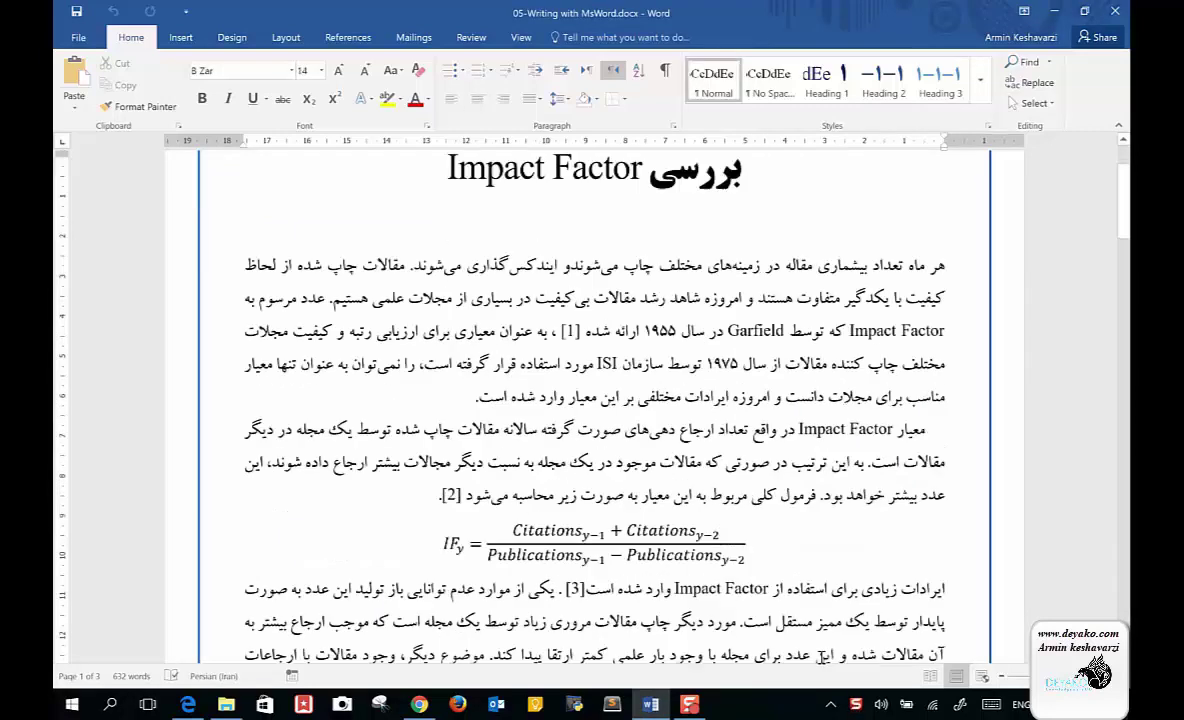
scroll(821, 657, down, 1)
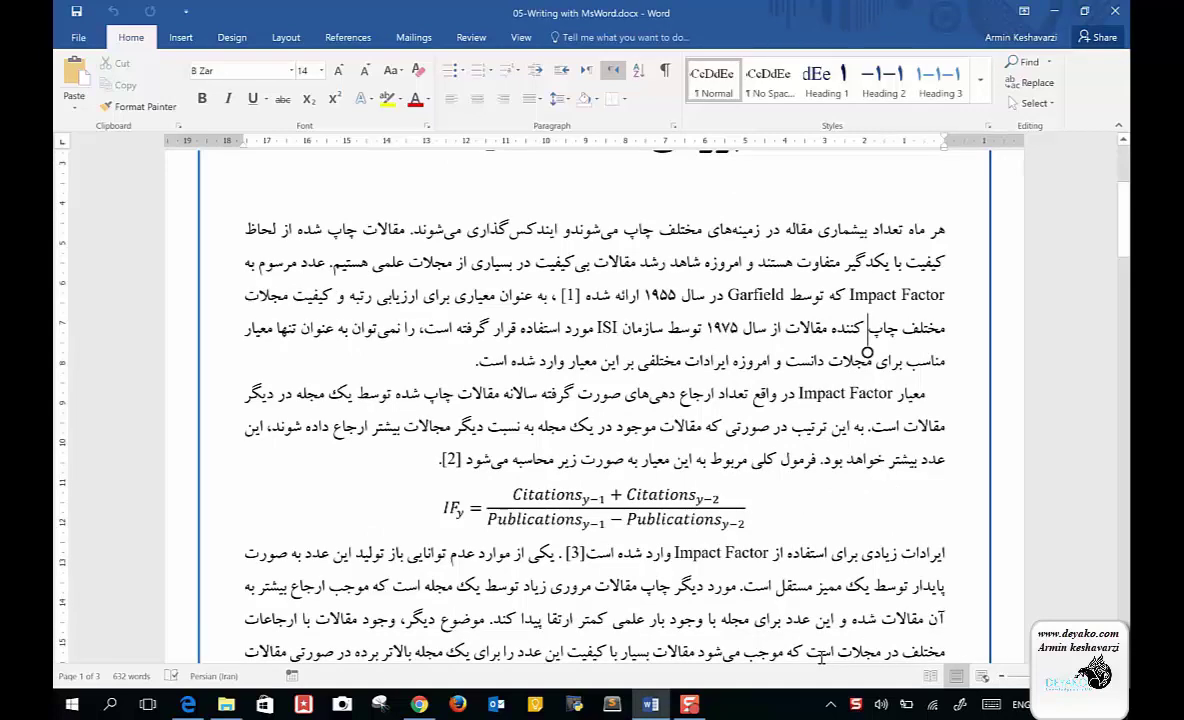
scroll(820, 655, up, 2)
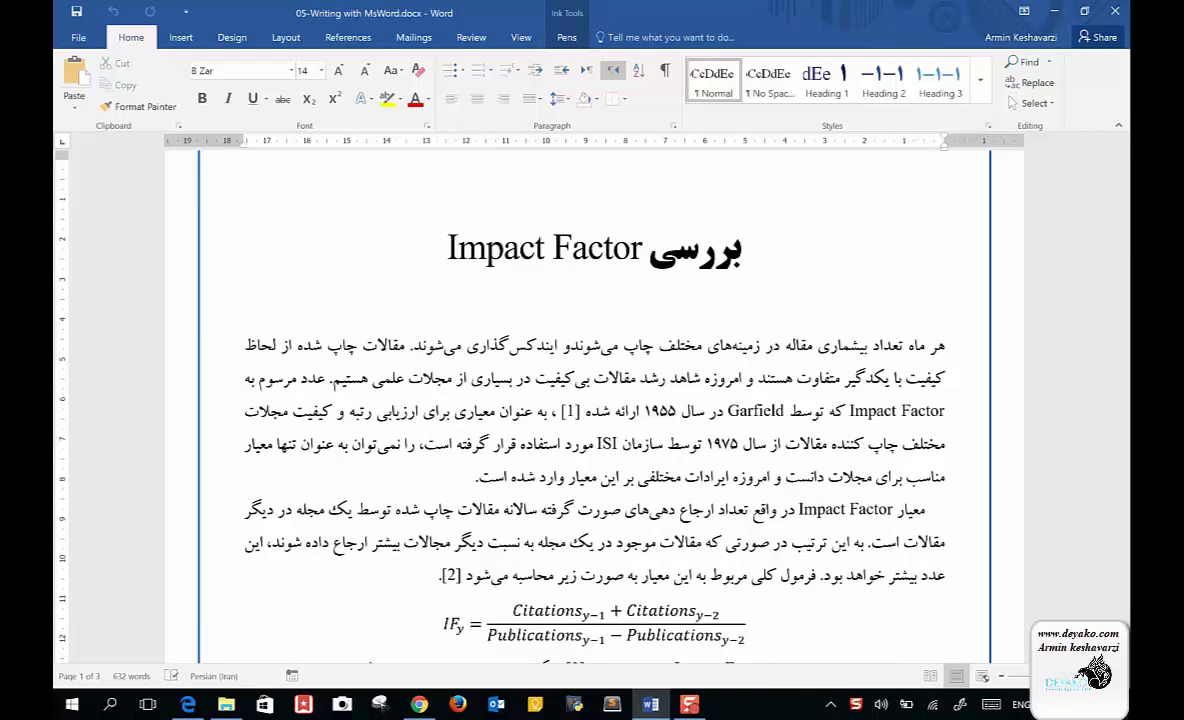
scroll(866, 548, up, 1)
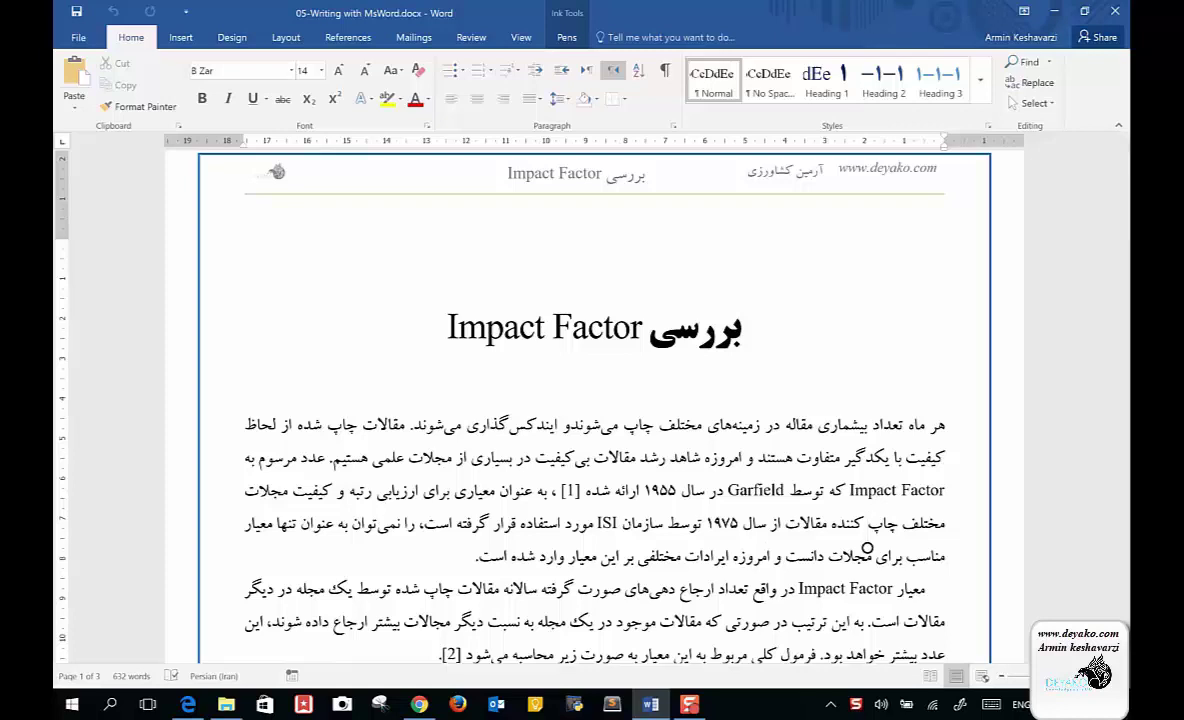
Step: Scroll down page 1 and inspect the Impact Factor formula
scroll(866, 548, down, 2)
scroll(868, 254, down, 1)
scroll(868, 254, down, 1)
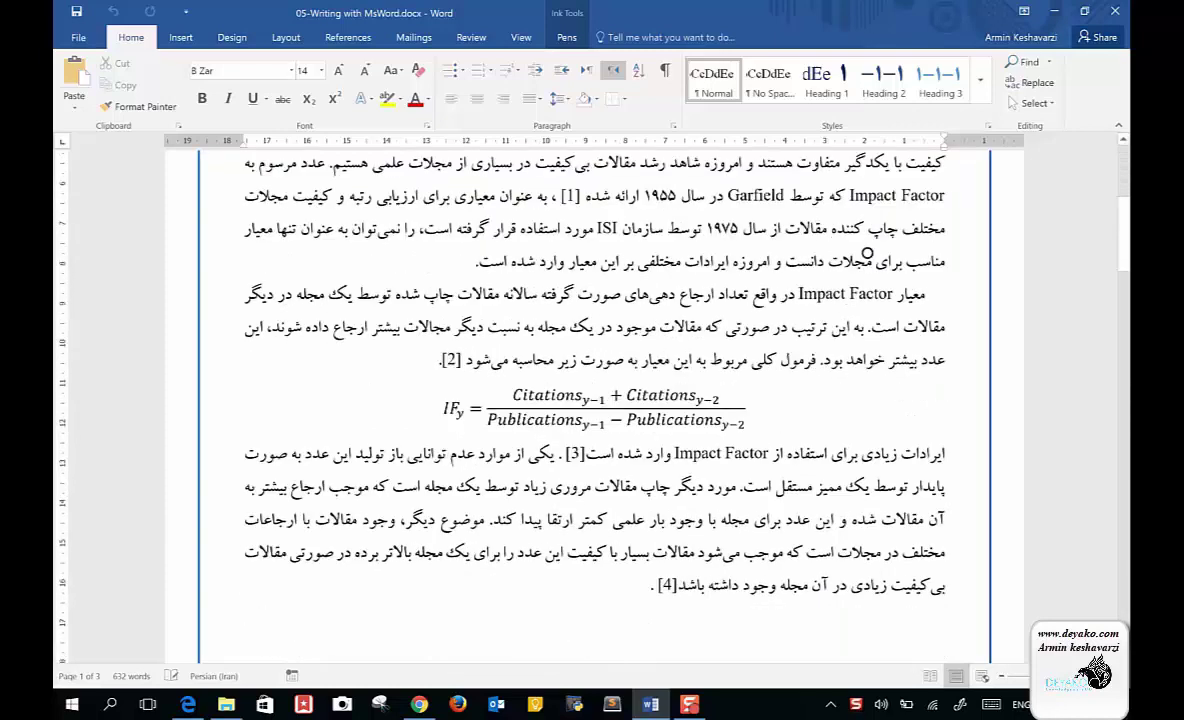
scroll(868, 254, down, 1)
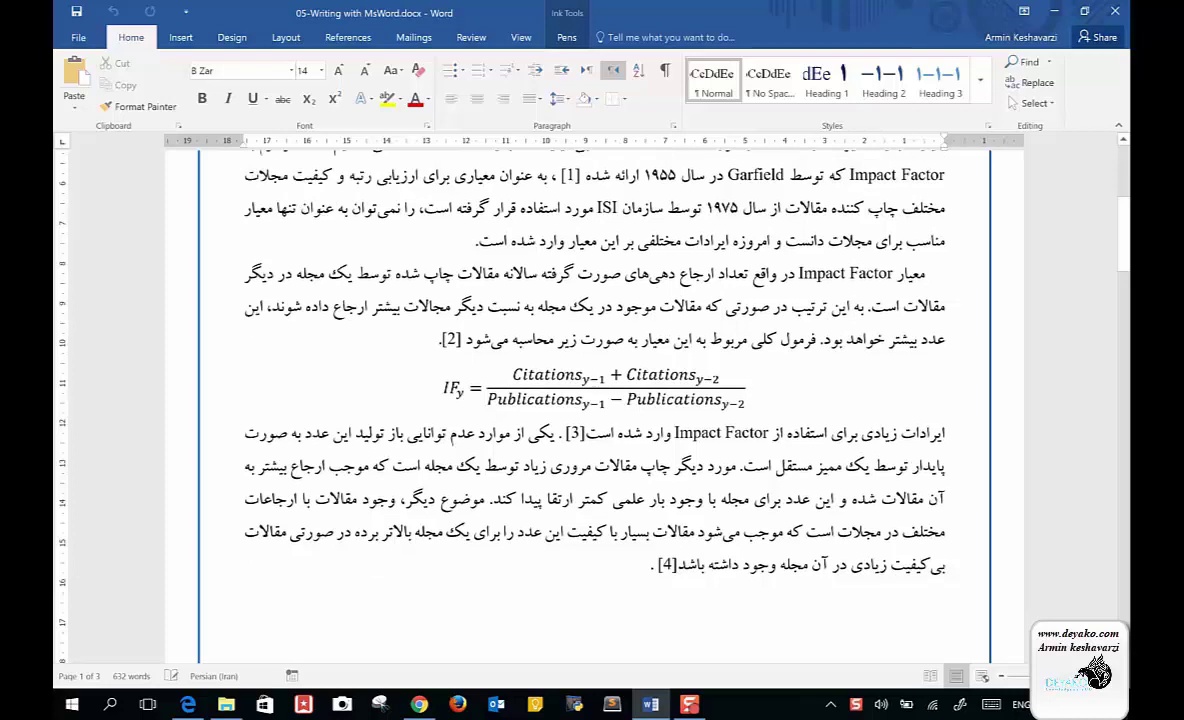
scroll(868, 254, down, 2)
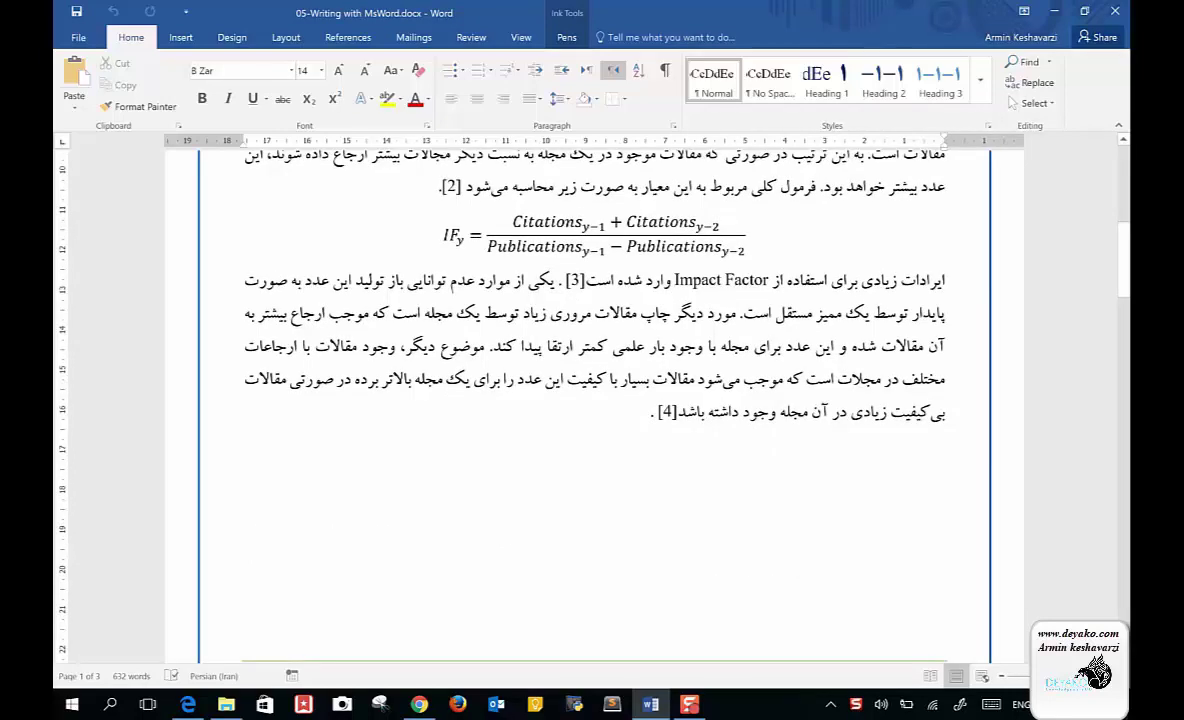
scroll(549, 400, up, 4)
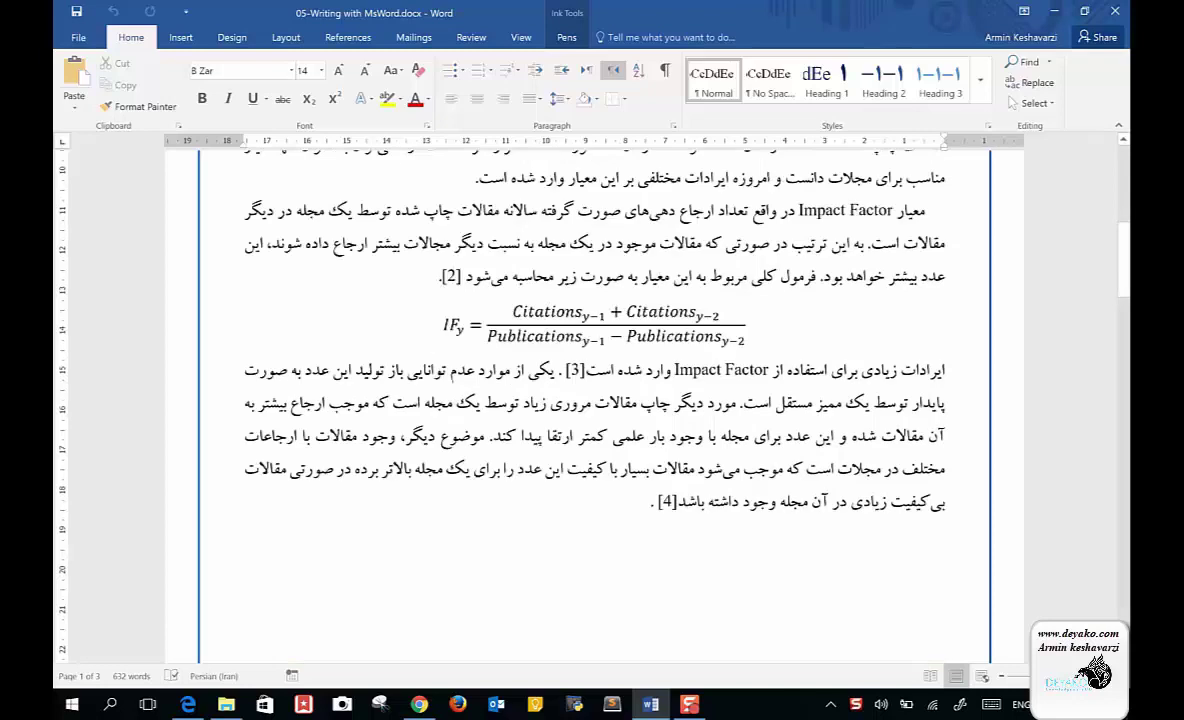
scroll(549, 400, up, 2)
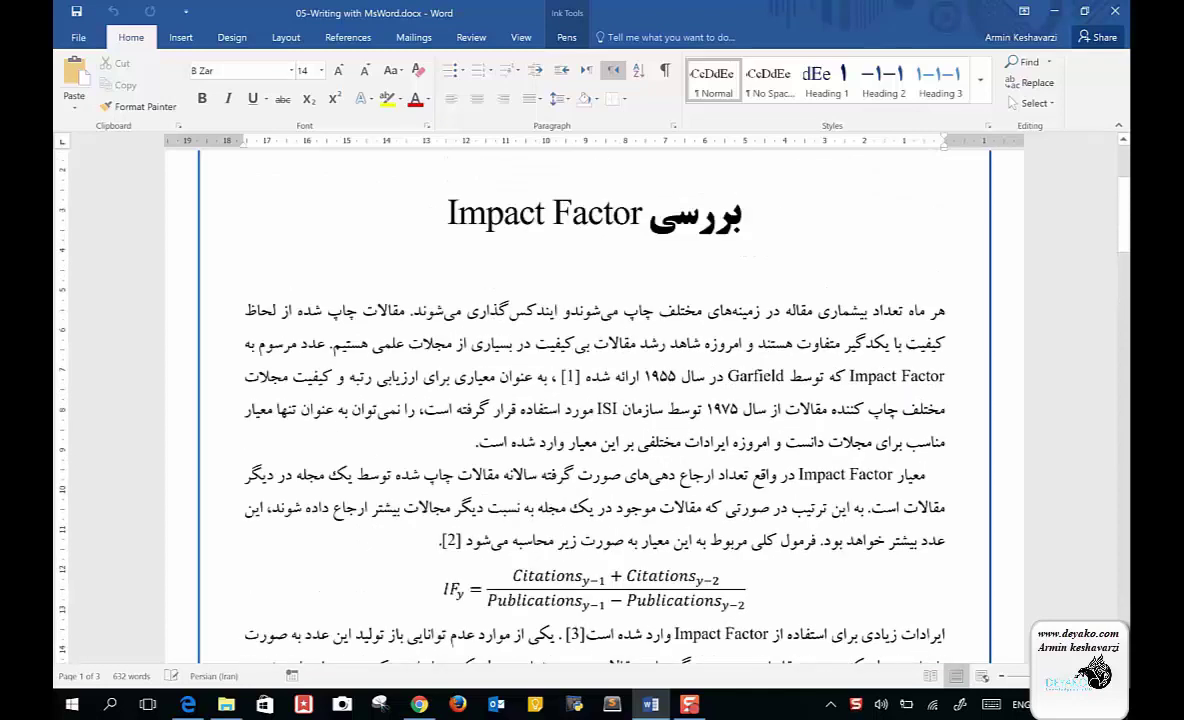
scroll(799, 534, down, 1)
click(799, 534)
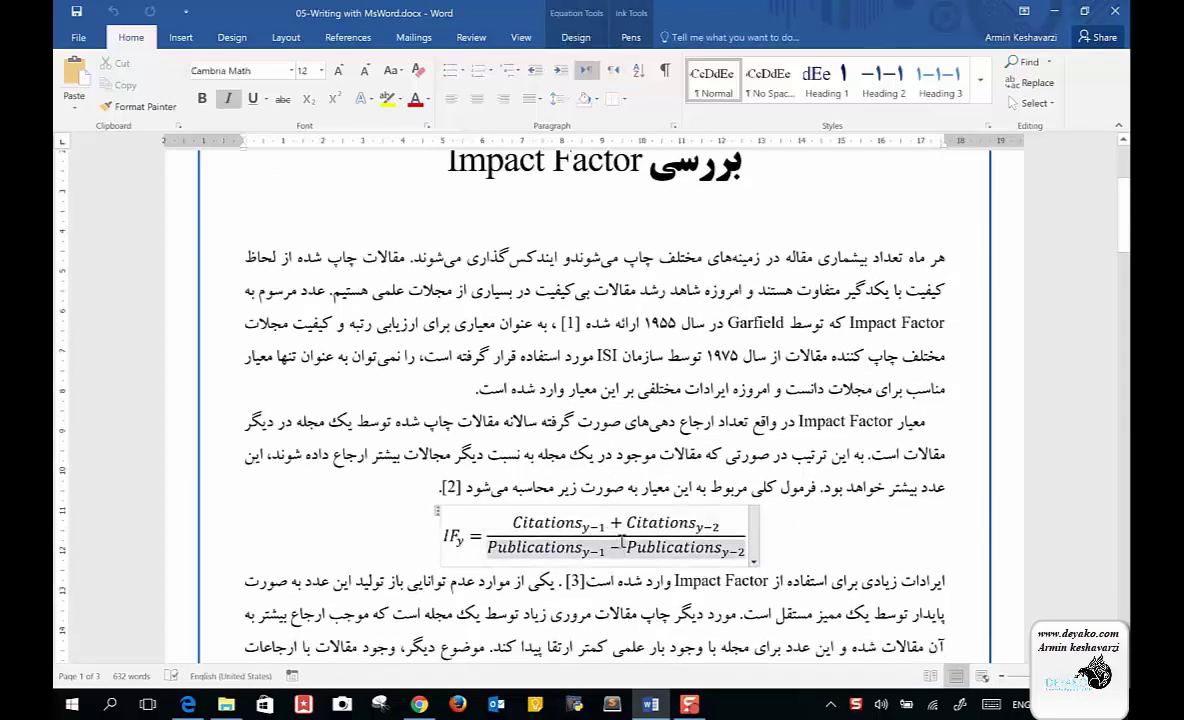
click(799, 534)
Step: Check the text beside the [2] citation, then move down to the long-tail chart on page 2
scroll(799, 534, down, 1)
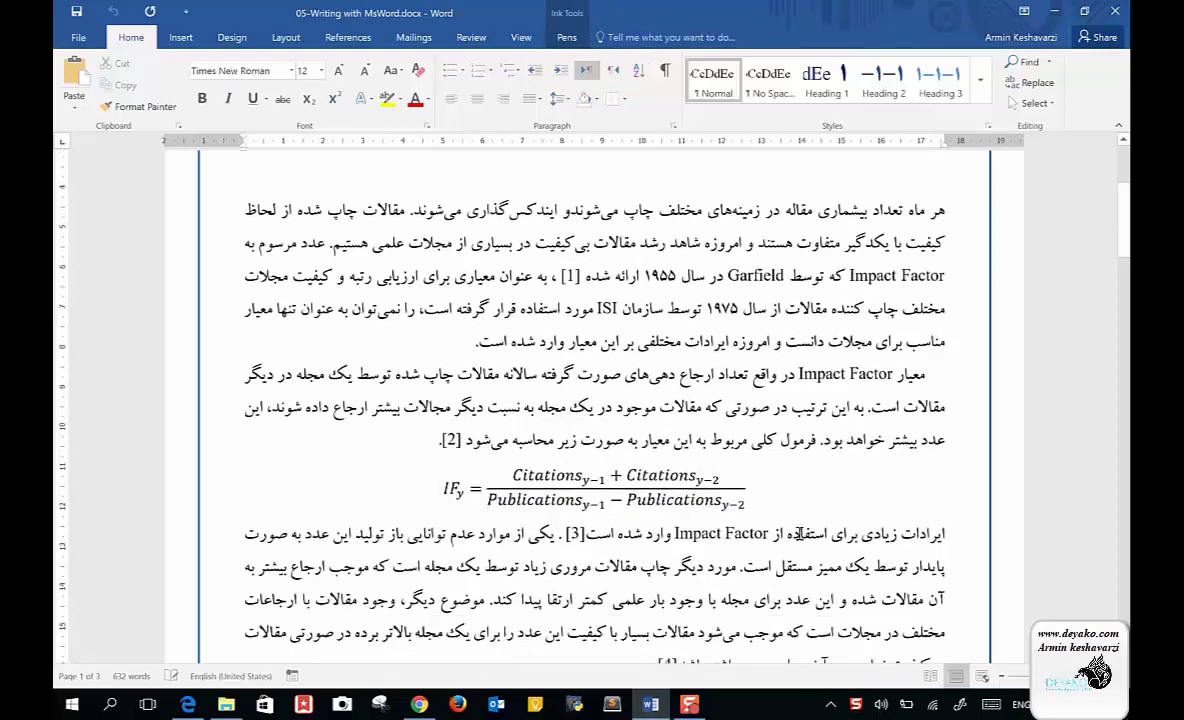
double_click(420, 403)
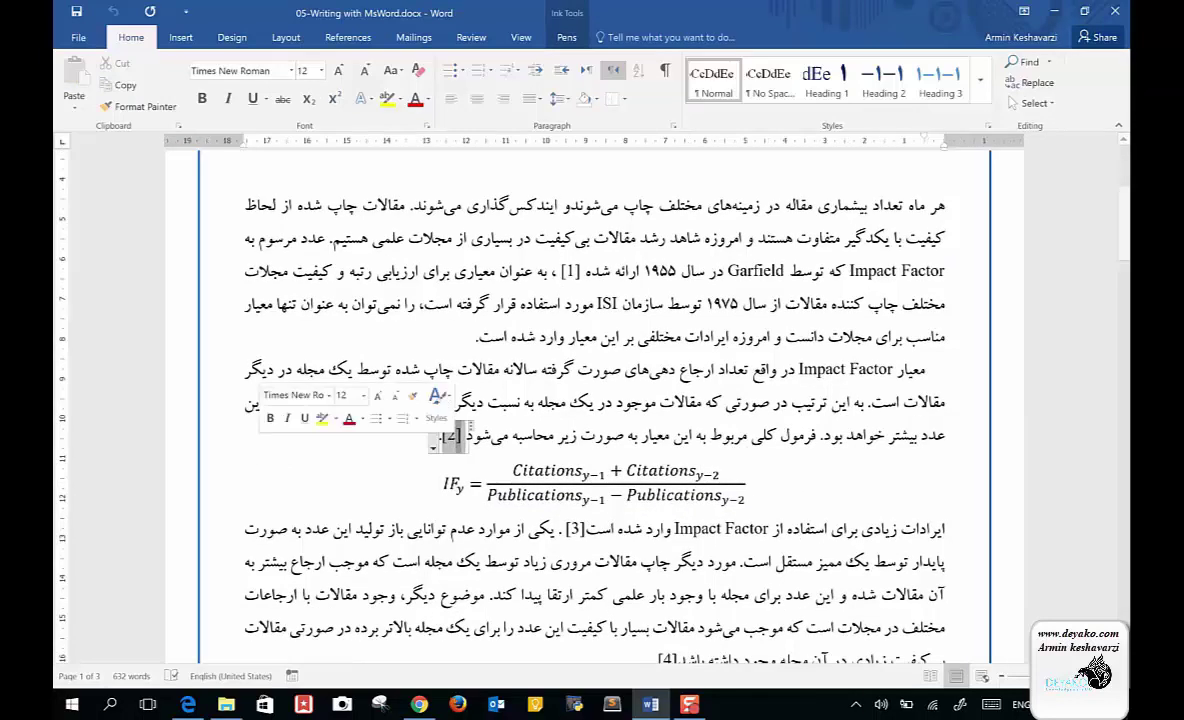
click(596, 579)
scroll(596, 579, down, 5)
scroll(596, 579, down, 2)
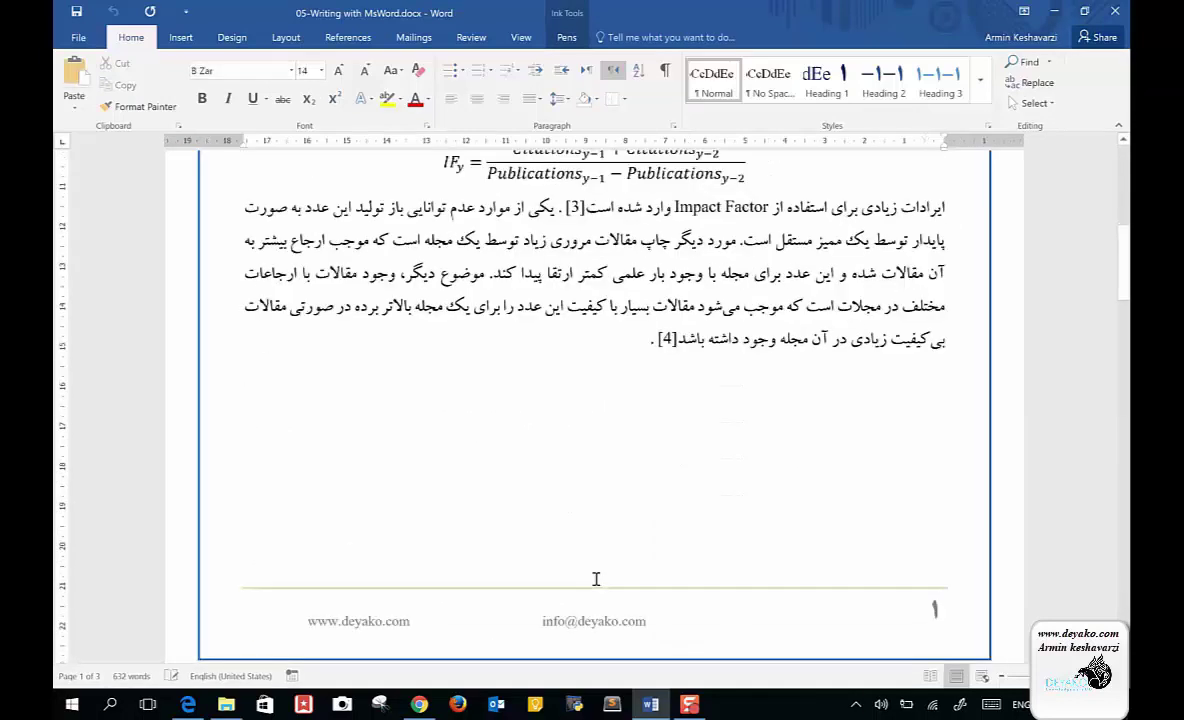
scroll(596, 579, down, 5)
scroll(596, 579, down, 4)
scroll(596, 579, down, 2)
Step: Inspect the long-tail chart picture, its caption and the journal table caption
click(501, 470)
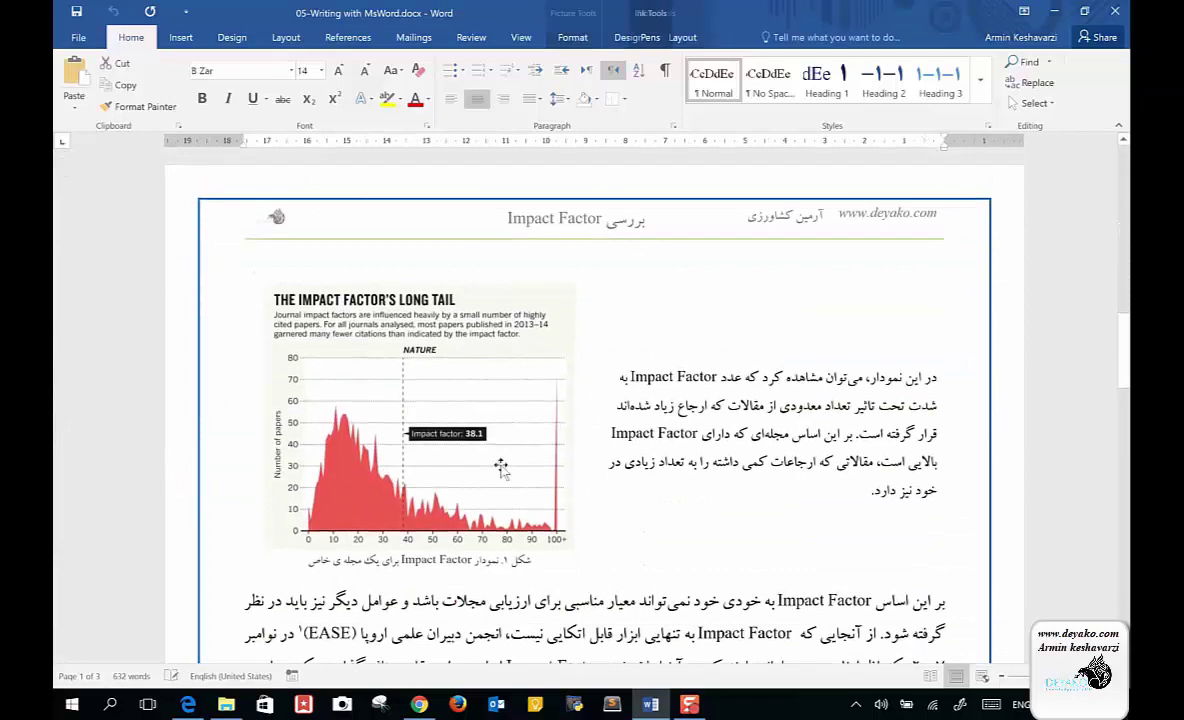
scroll(501, 470, down, 3)
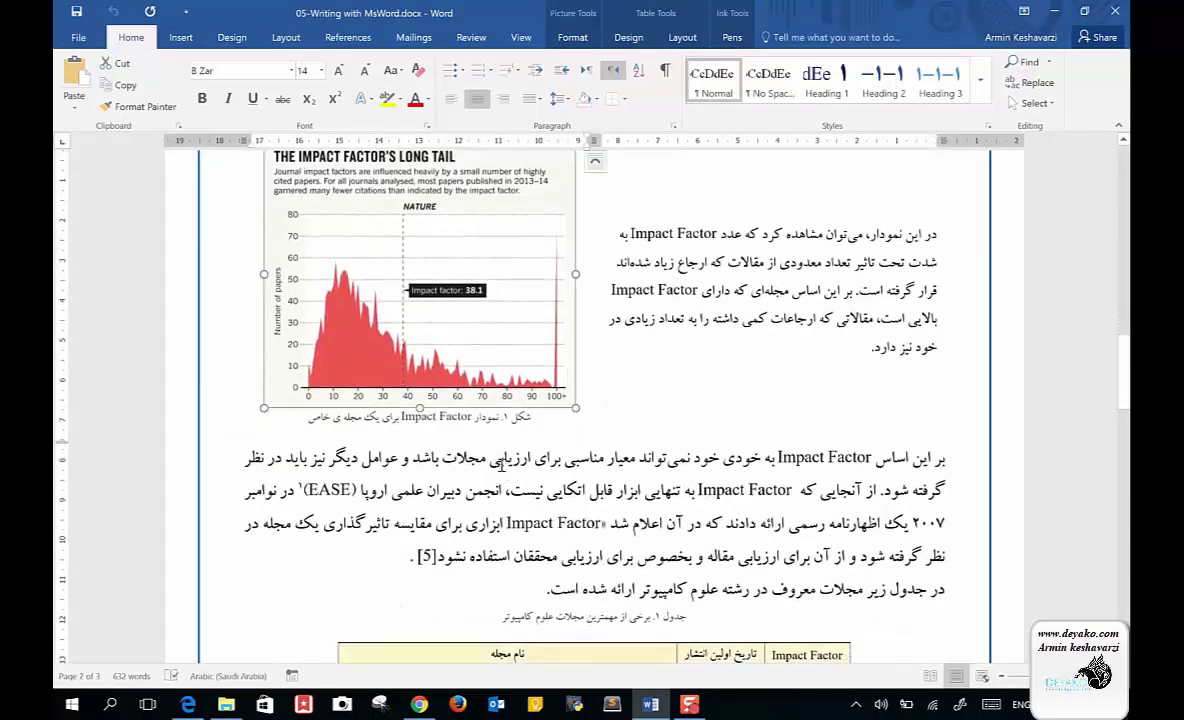
click(478, 414)
scroll(478, 414, down, 2)
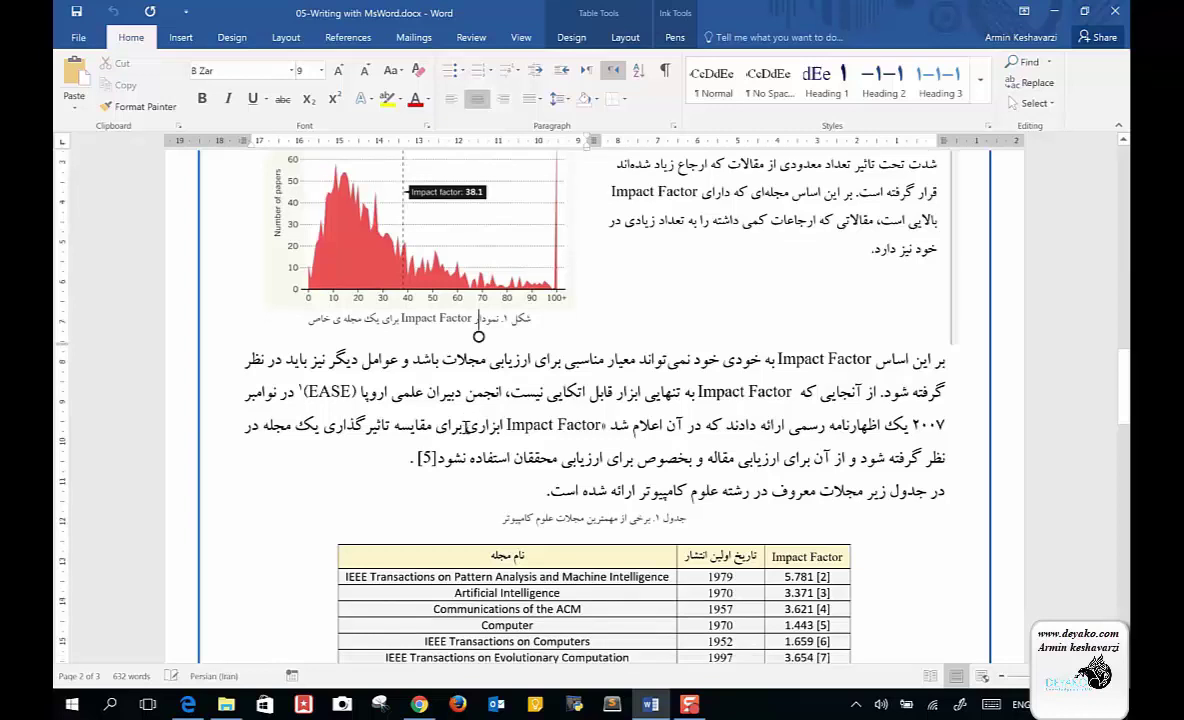
scroll(466, 425, down, 3)
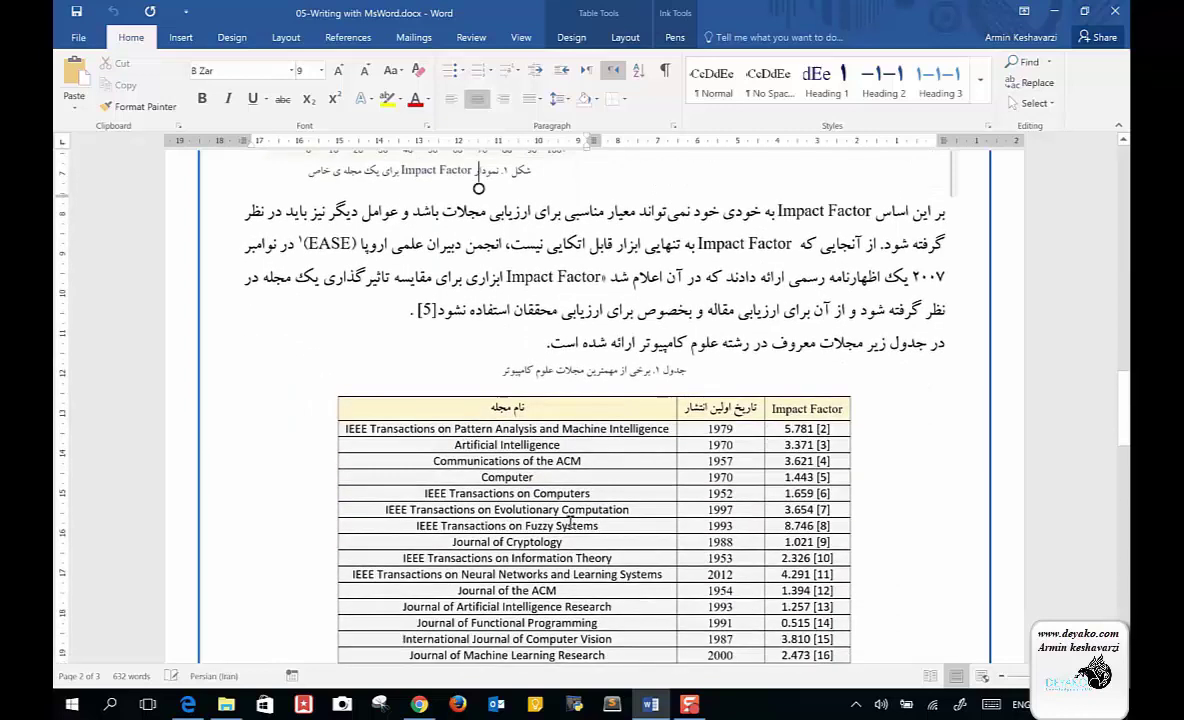
click(604, 376)
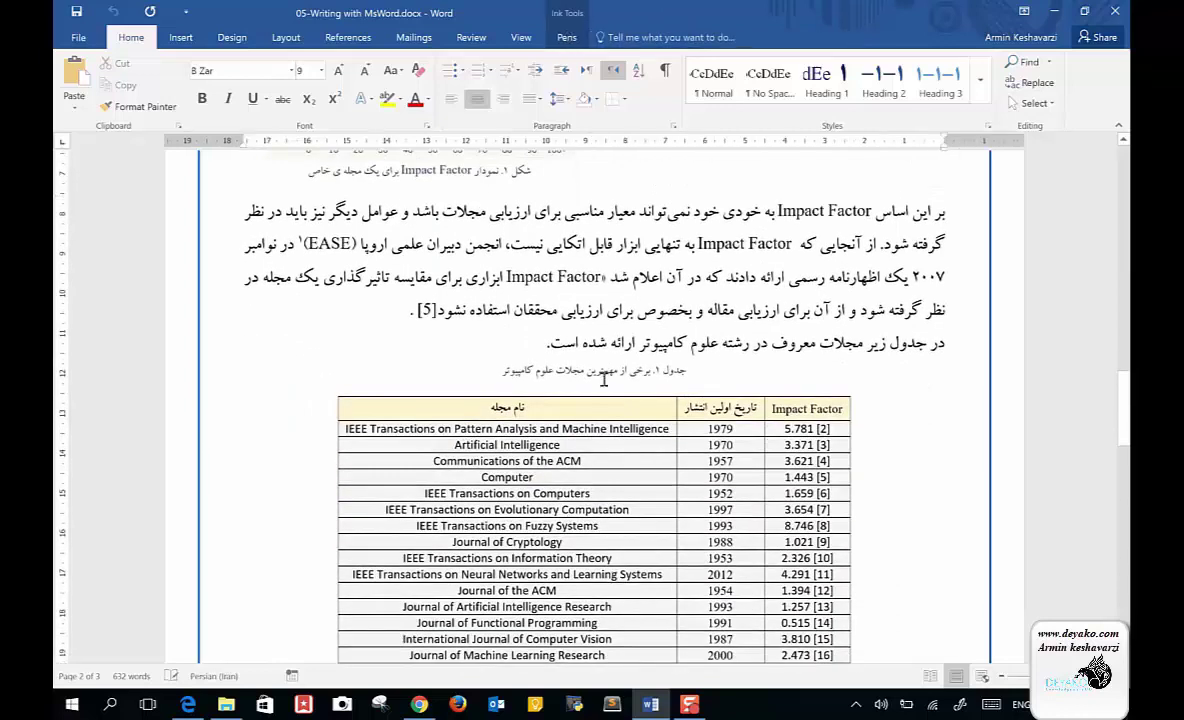
Step: Review the 16-journal Impact Factor table and select the phrase ending in (EASE)
scroll(604, 380, down, 1)
scroll(604, 380, down, 2)
scroll(604, 380, down, 2)
scroll(604, 380, down, 1)
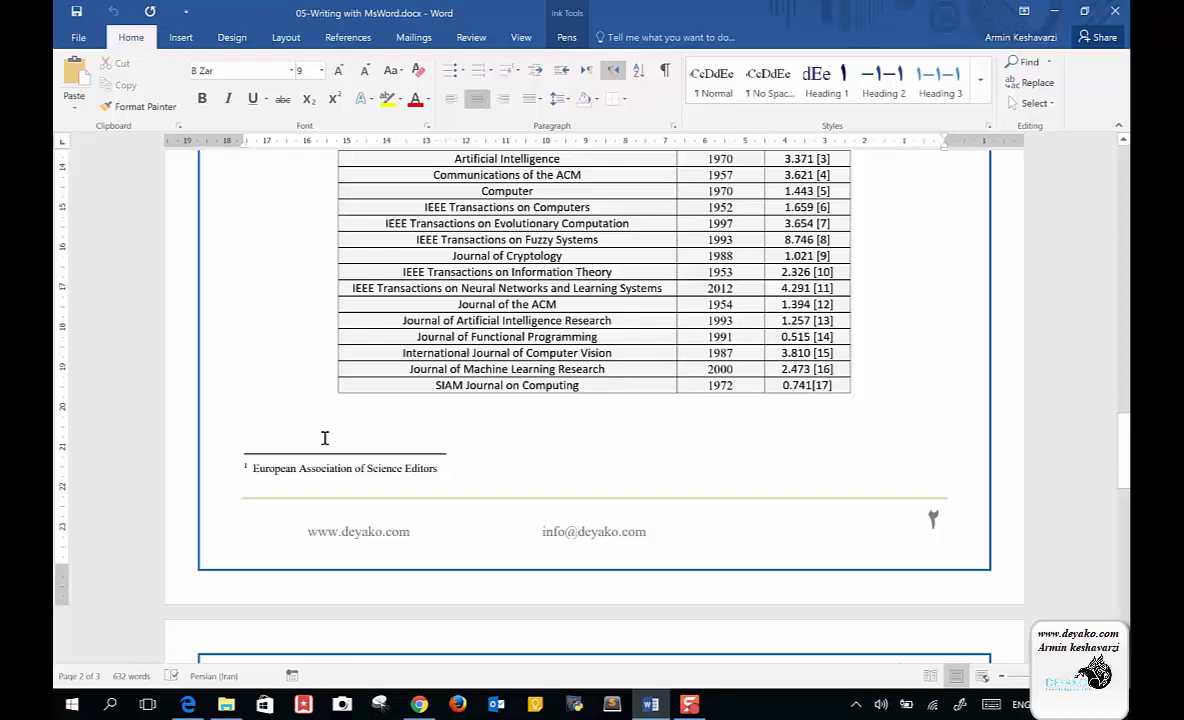
scroll(324, 437, up, 2)
scroll(324, 437, up, 5)
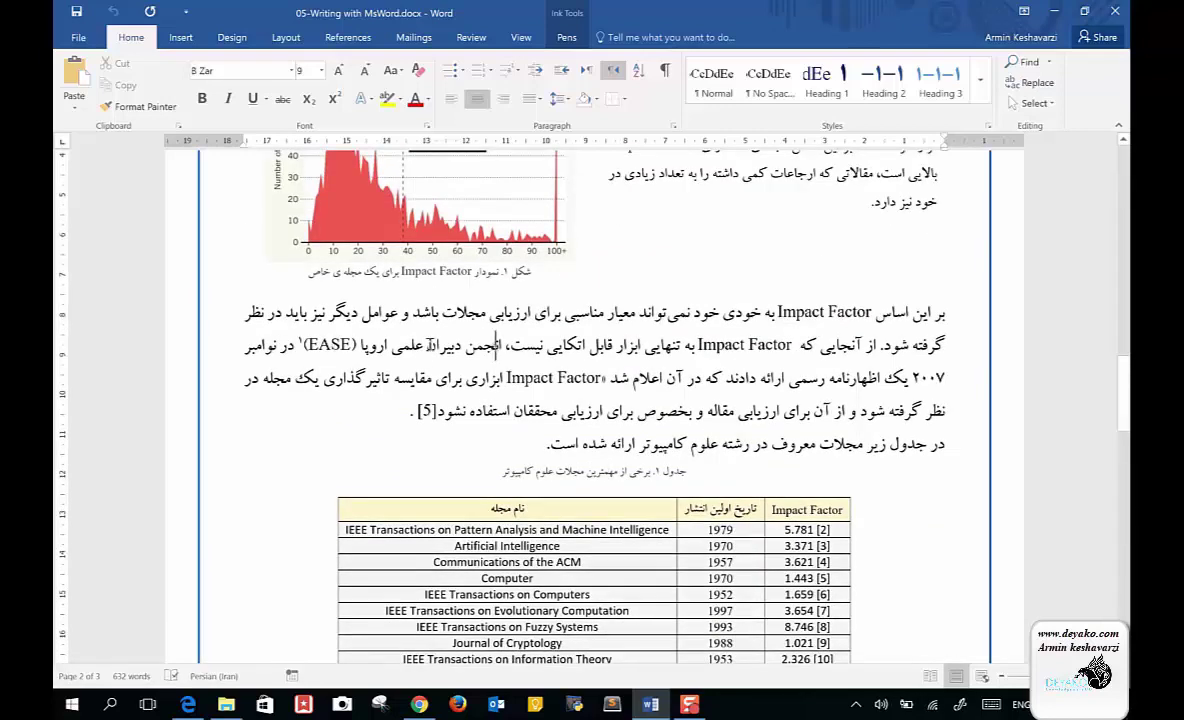
drag(500, 345, 305, 349)
Step: Check the footnote and select the table cell holding the paragraph beside the chart
scroll(305, 350, down, 1)
scroll(305, 350, down, 1)
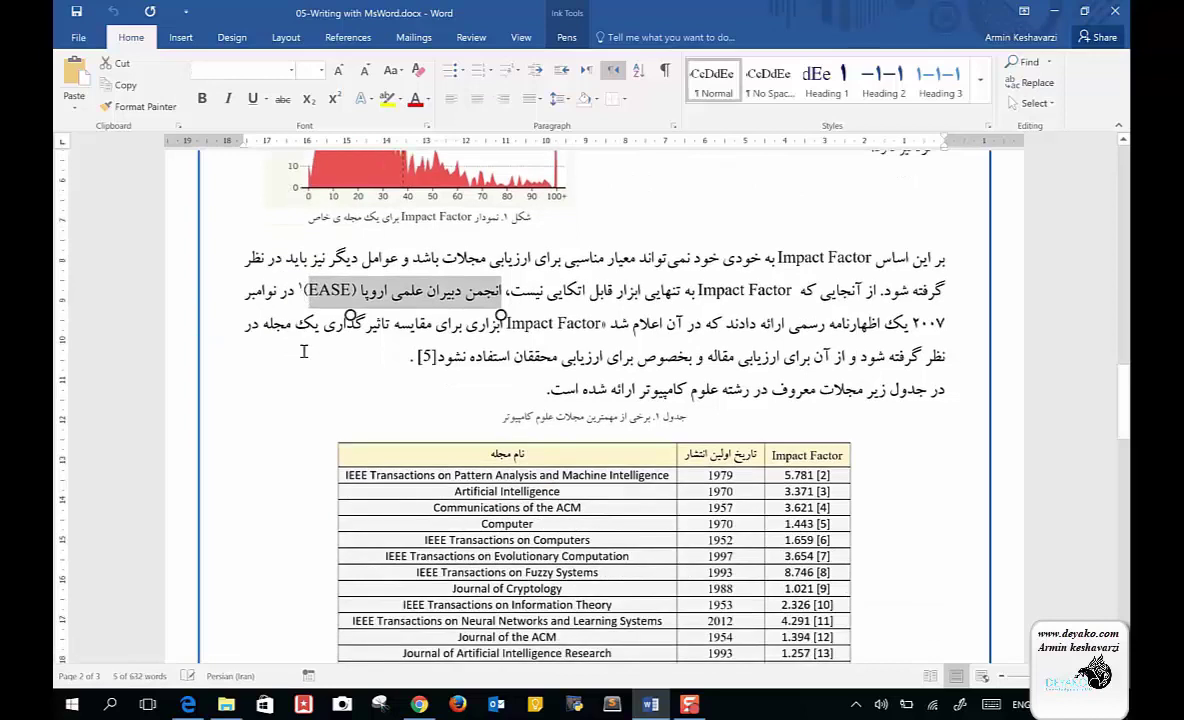
scroll(304, 351, down, 3)
scroll(304, 351, down, 3)
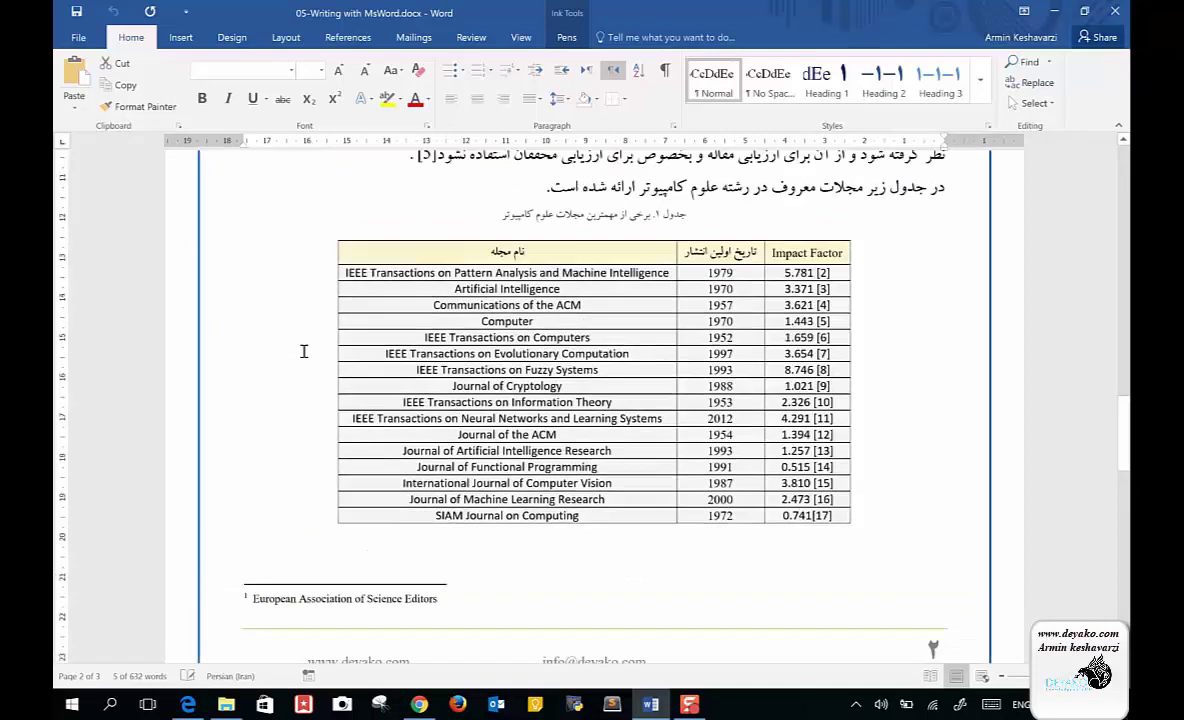
scroll(304, 351, down, 1)
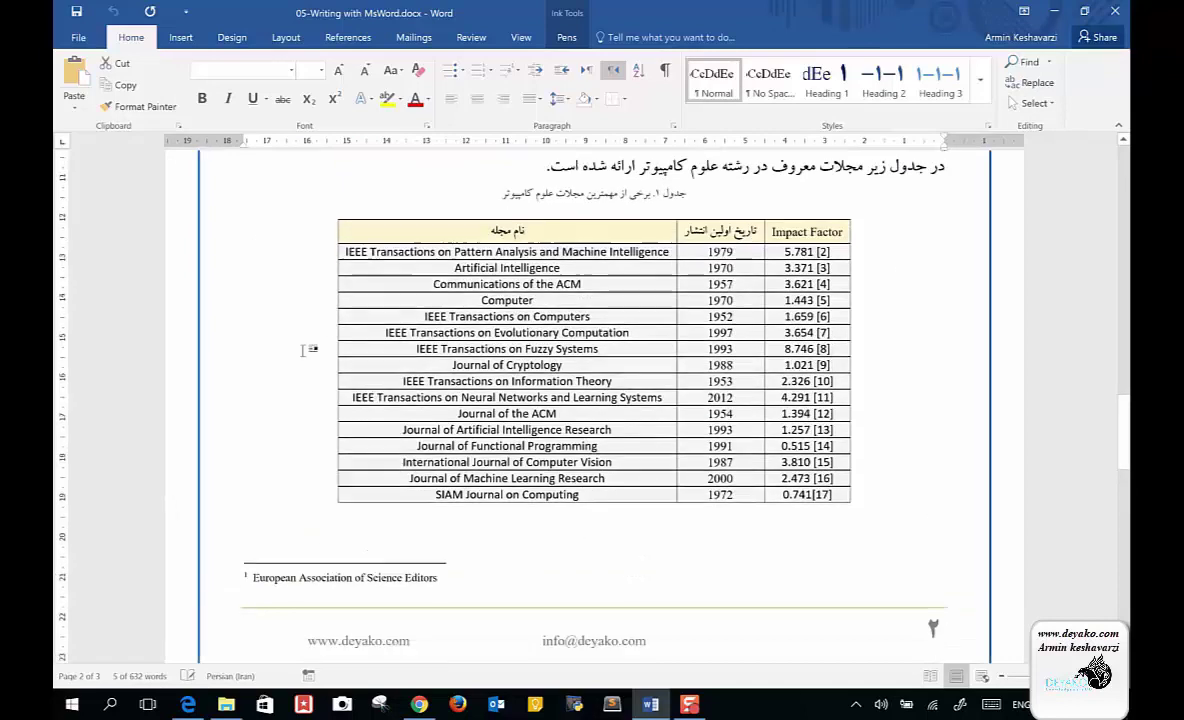
scroll(308, 350, down, 1)
scroll(305, 349, up, 3)
scroll(305, 349, up, 3)
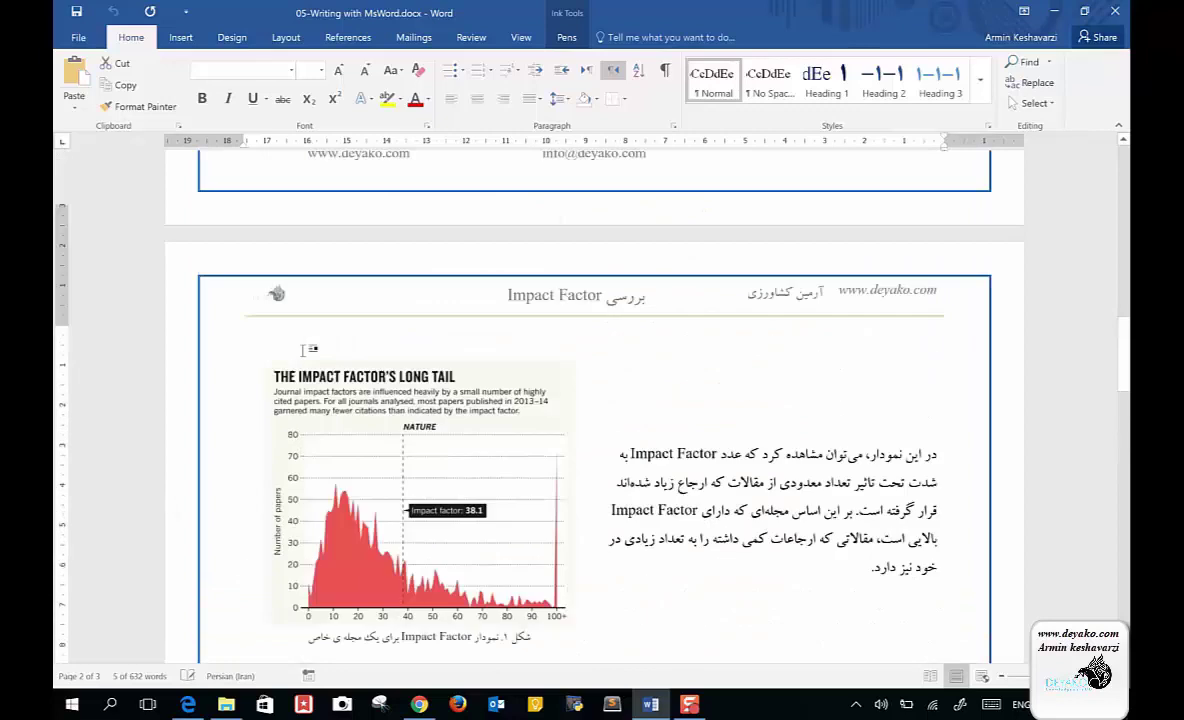
scroll(307, 349, up, 1)
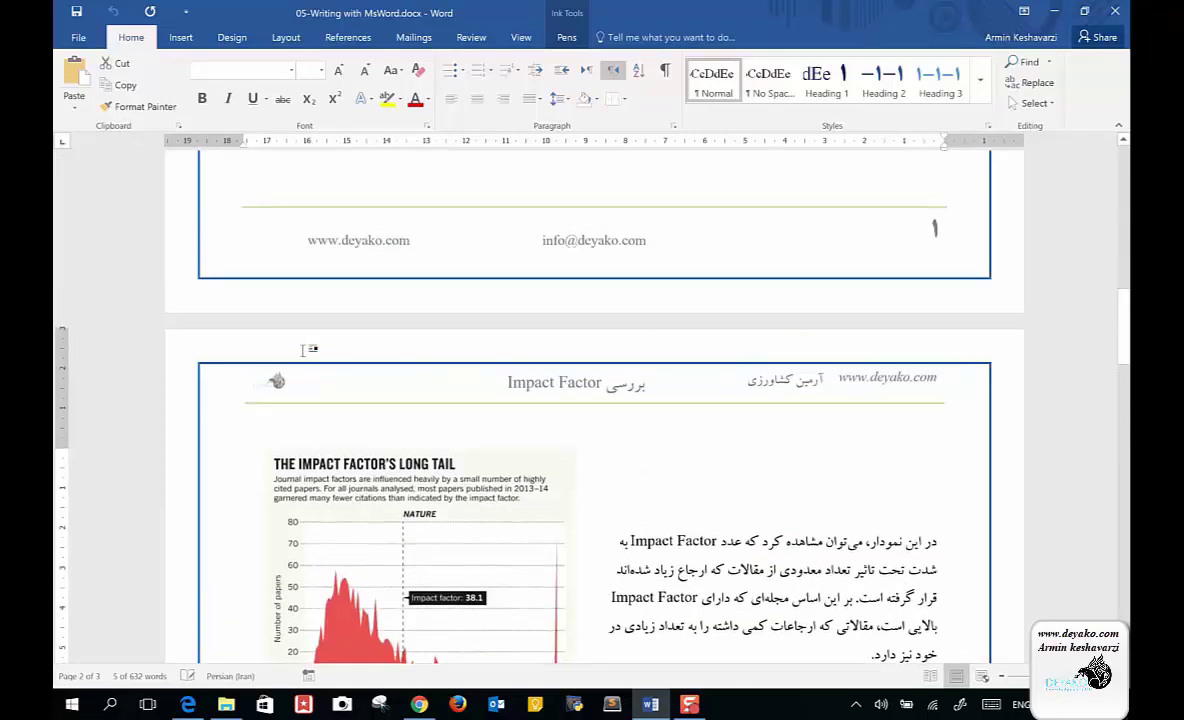
click(600, 595)
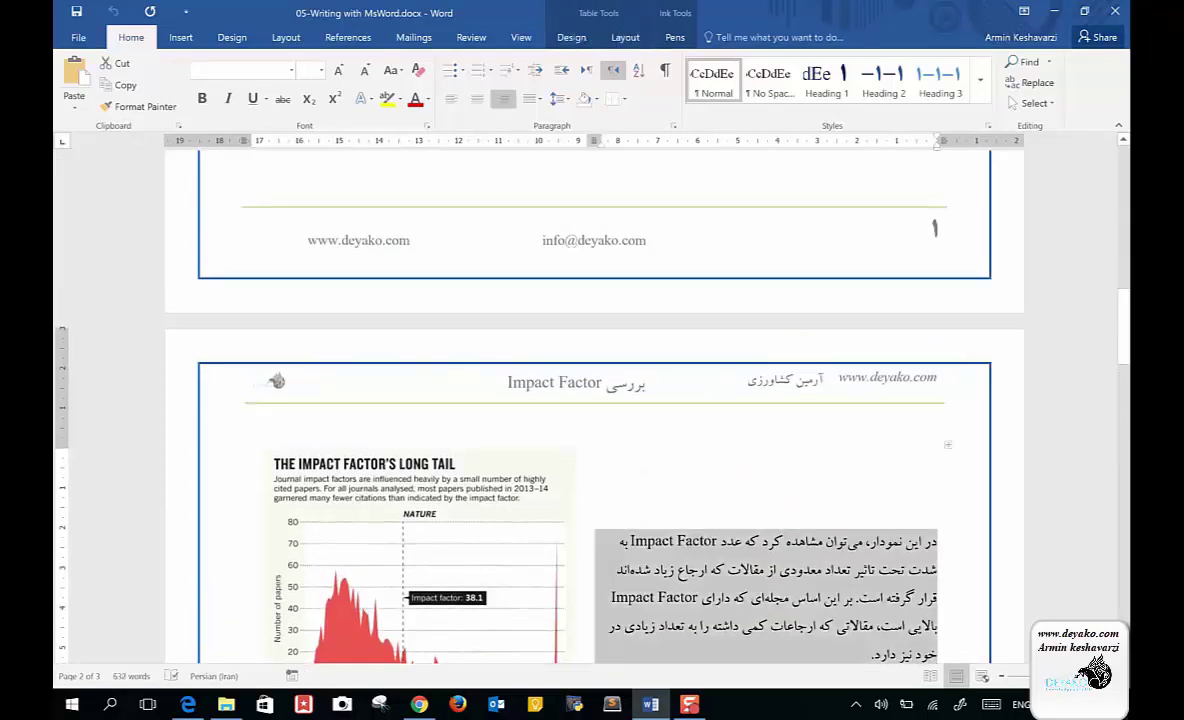
Step: Bring the five-entry numbered reference list on page 3 into view
scroll(305, 349, down, 2)
scroll(305, 349, down, 4)
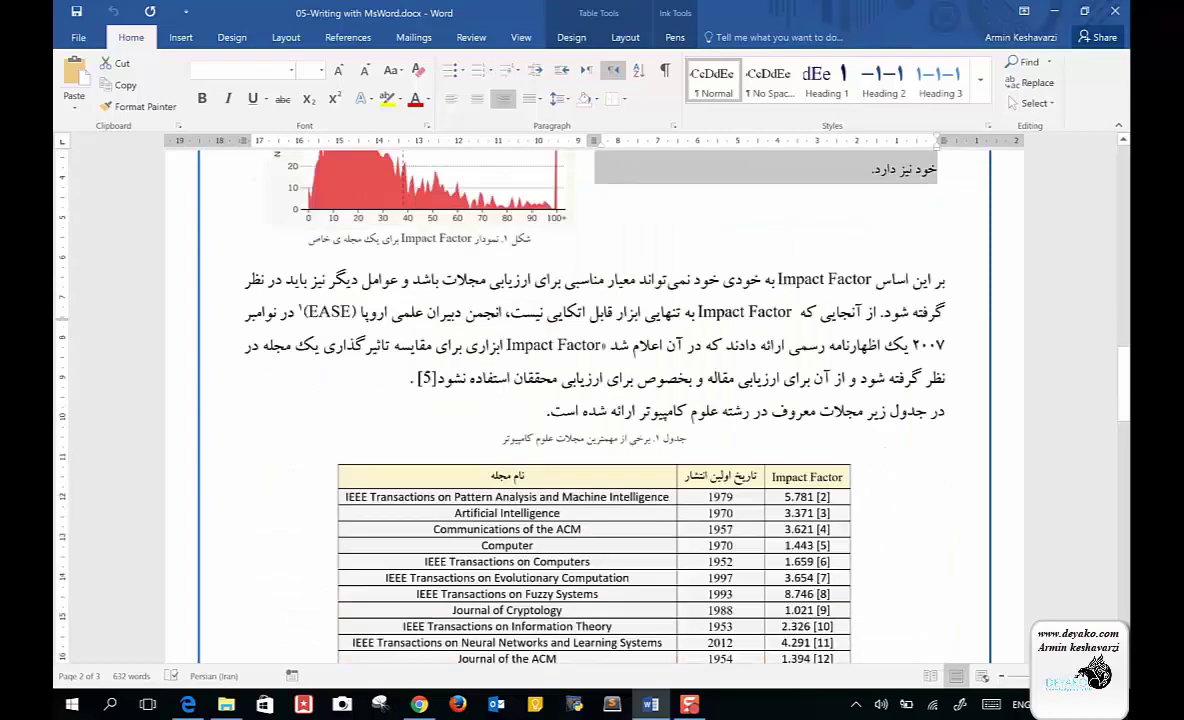
scroll(305, 349, down, 1)
scroll(305, 349, down, 2)
scroll(495, 388, down, 4)
Step: Return from the reference list to the top of page 1
scroll(495, 388, down, 2)
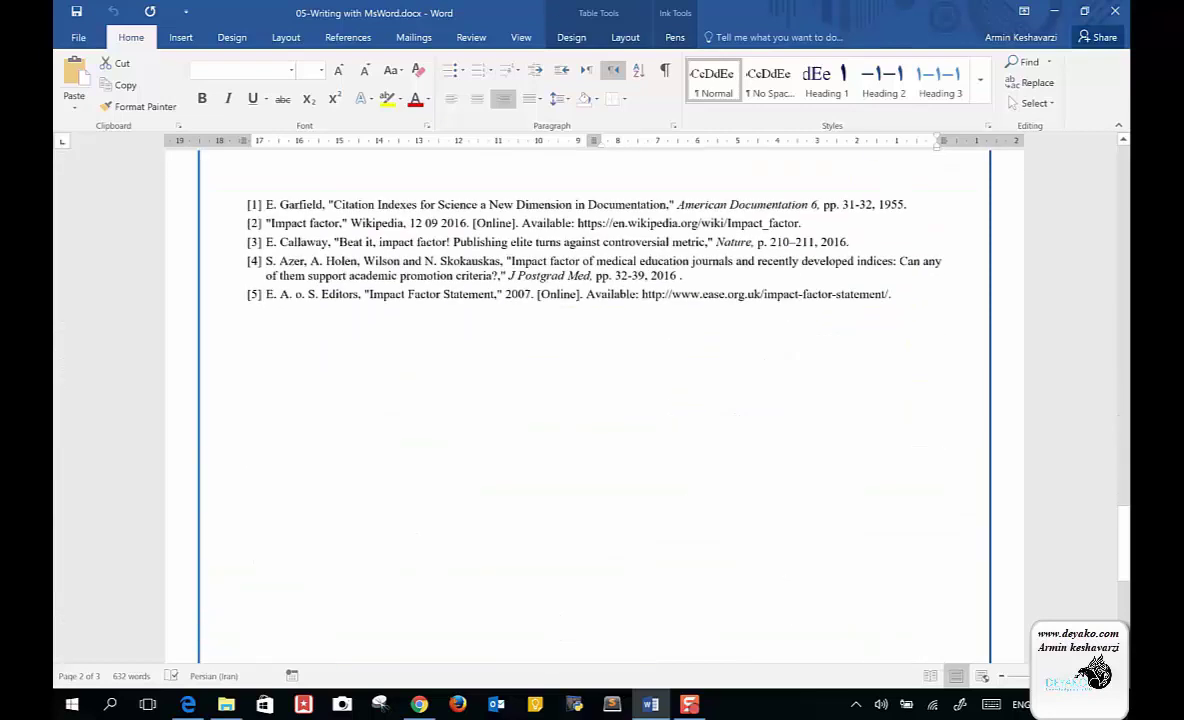
scroll(495, 388, up, 1)
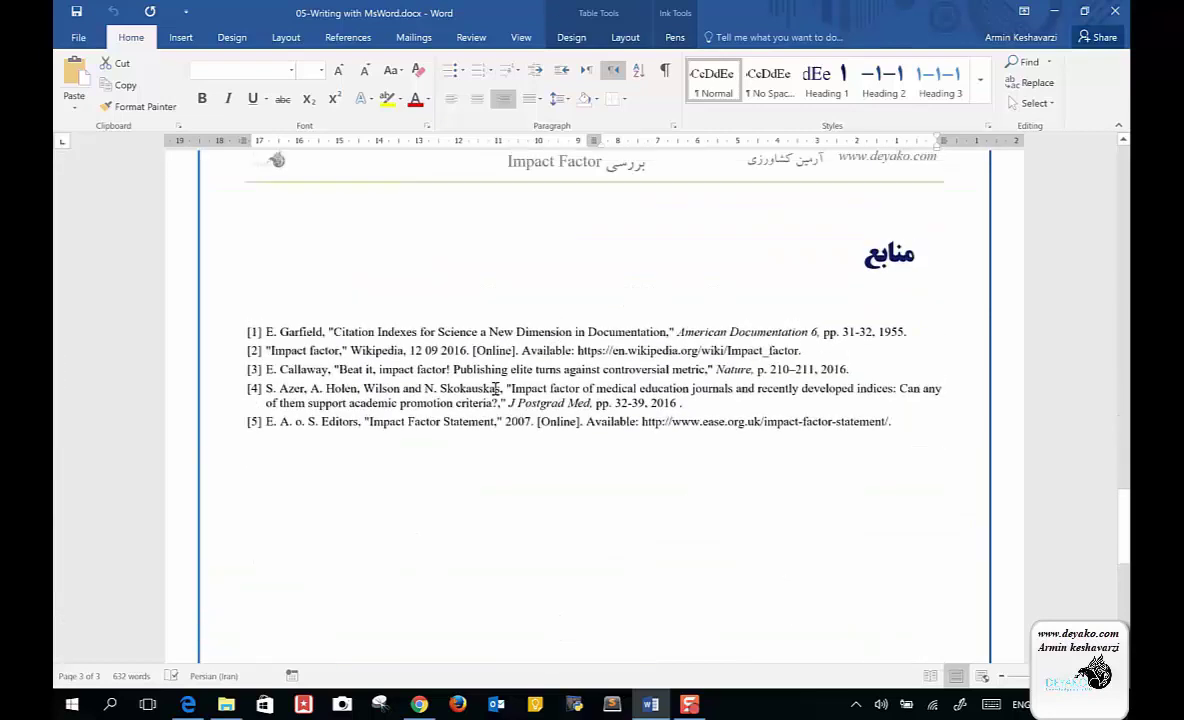
scroll(495, 388, up, 5)
scroll(495, 388, up, 5)
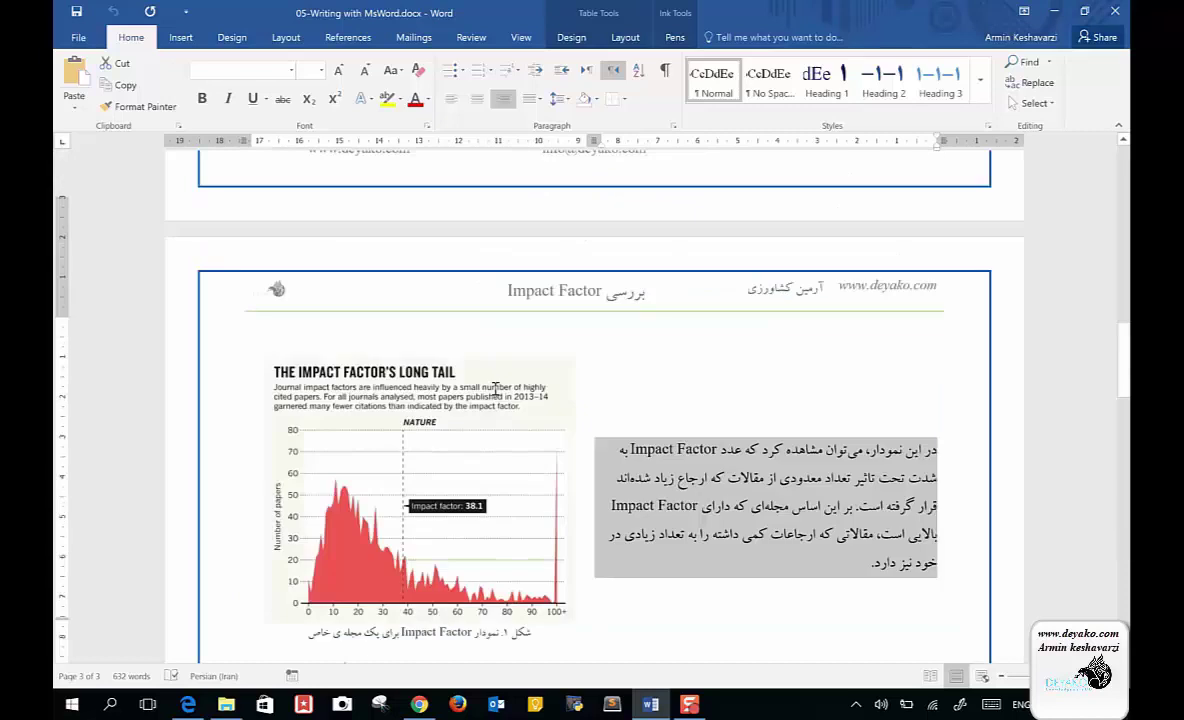
scroll(495, 388, up, 6)
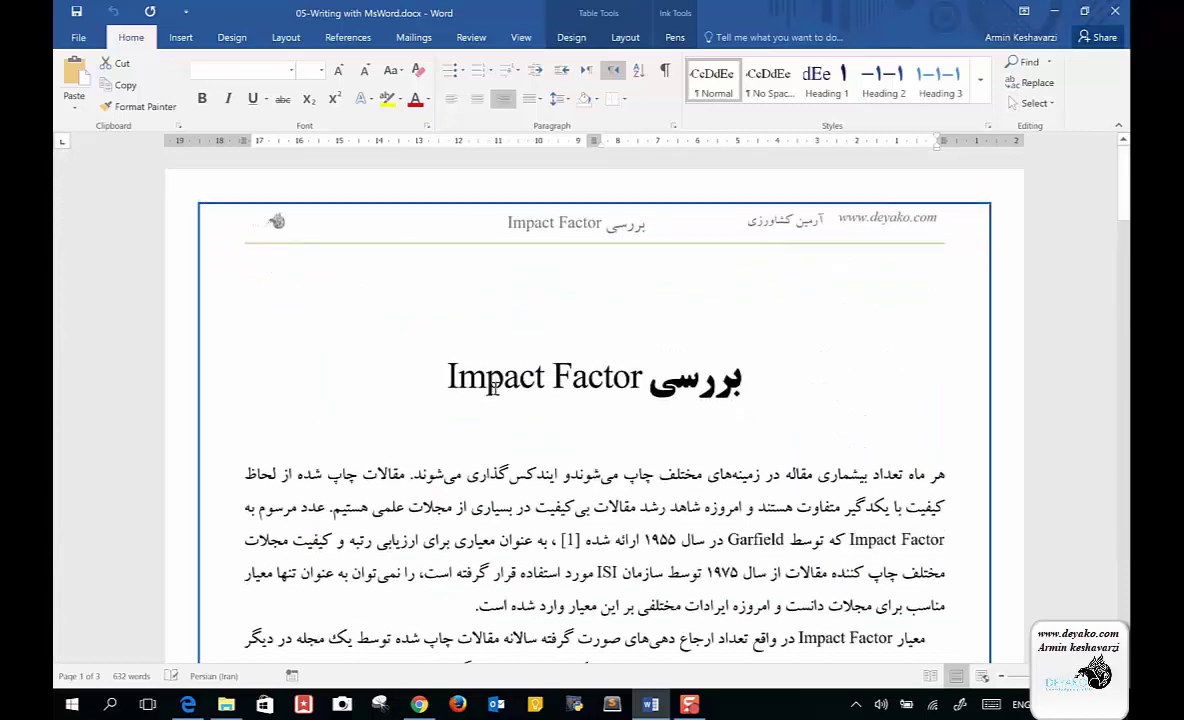
Step: Place the insertion point at the title's end, then enter and leave the page header
click(667, 362)
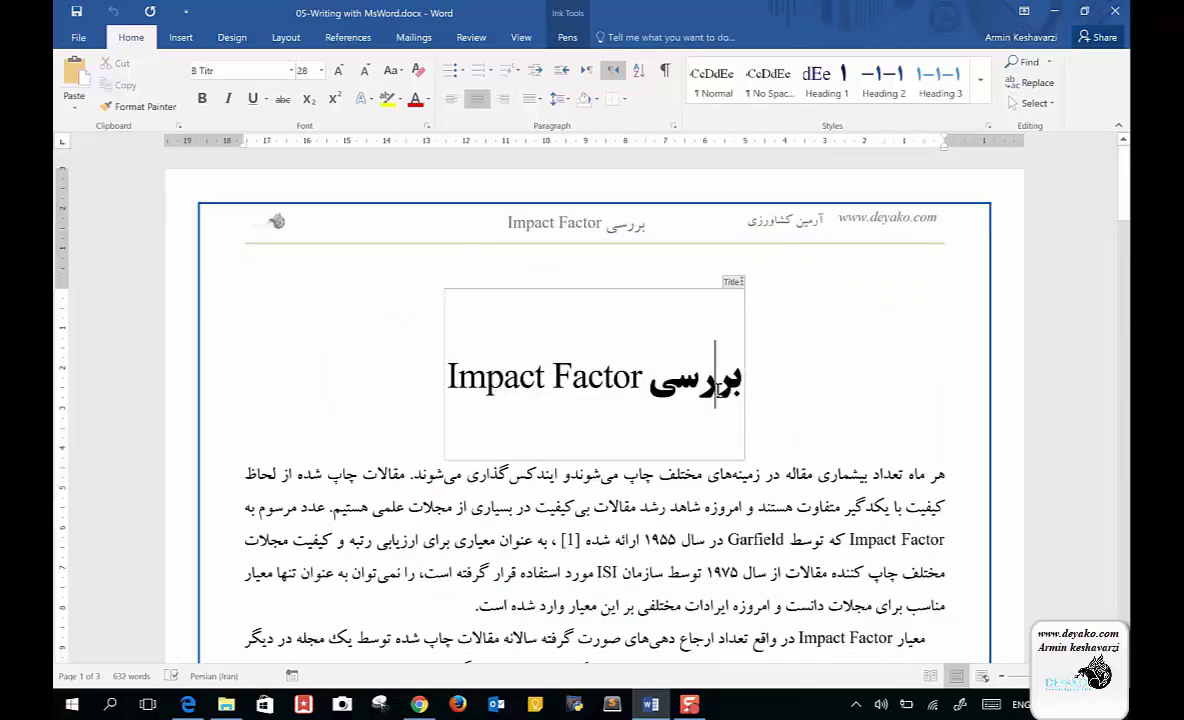
click(840, 467)
key(Up)
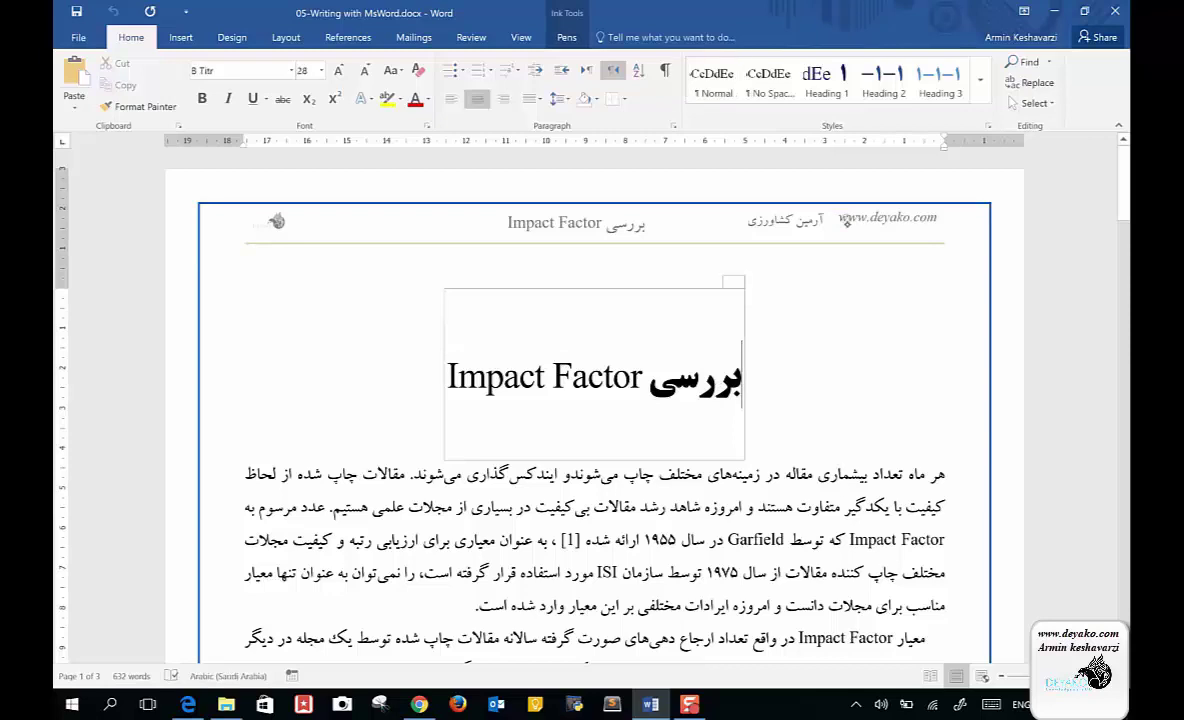
double_click(846, 221)
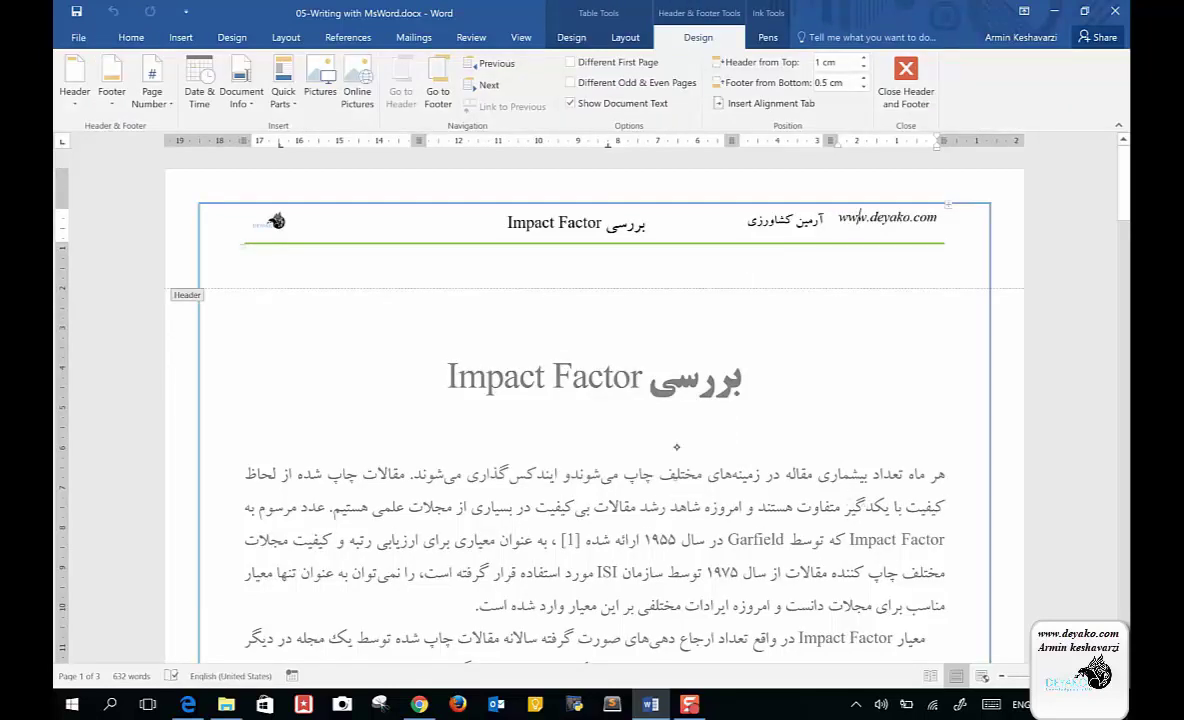
key(Escape)
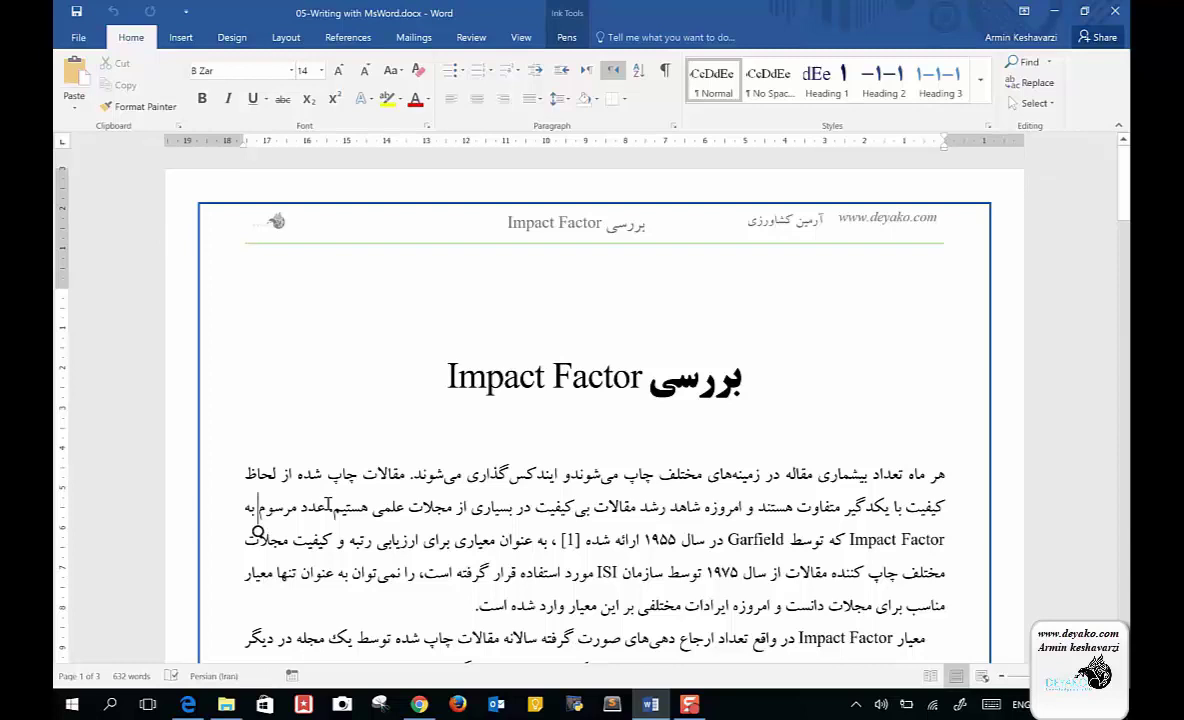
Step: Launch Word 2016 from Windows search with 'word' and create a Blank document
click(111, 704)
text(word)
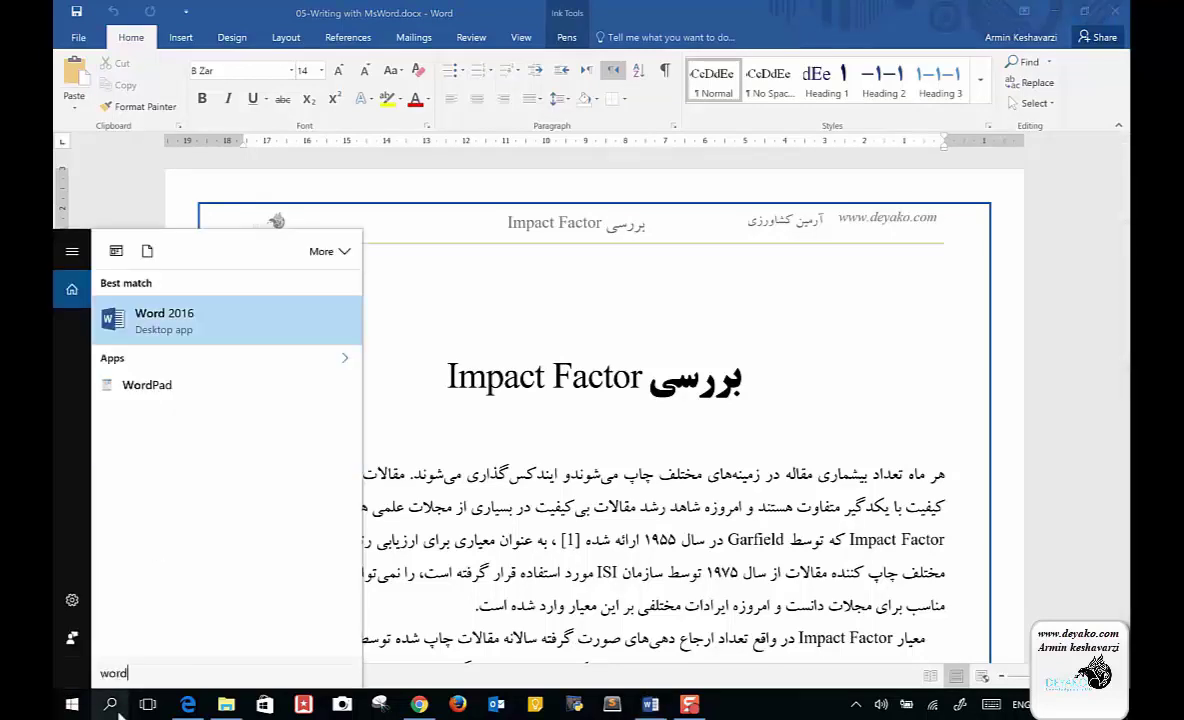
key(Return)
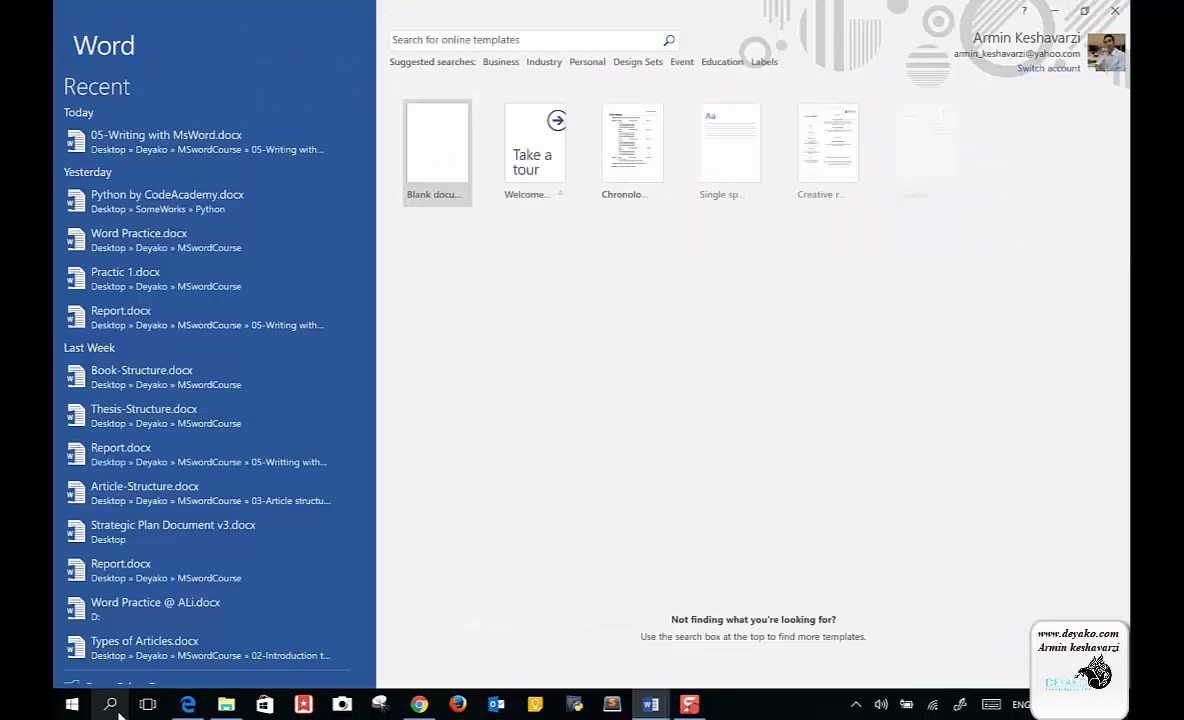
click(429, 161)
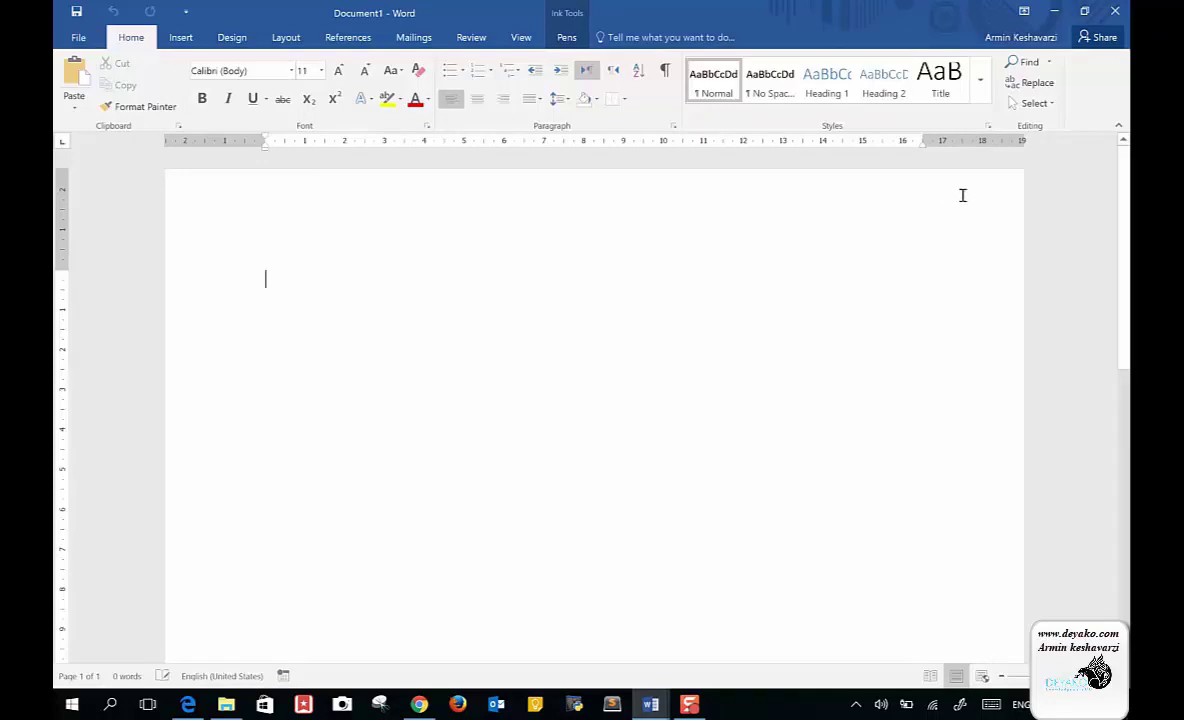
Step: Set the new document's paper size to A4 on the Layout tab
click(284, 38)
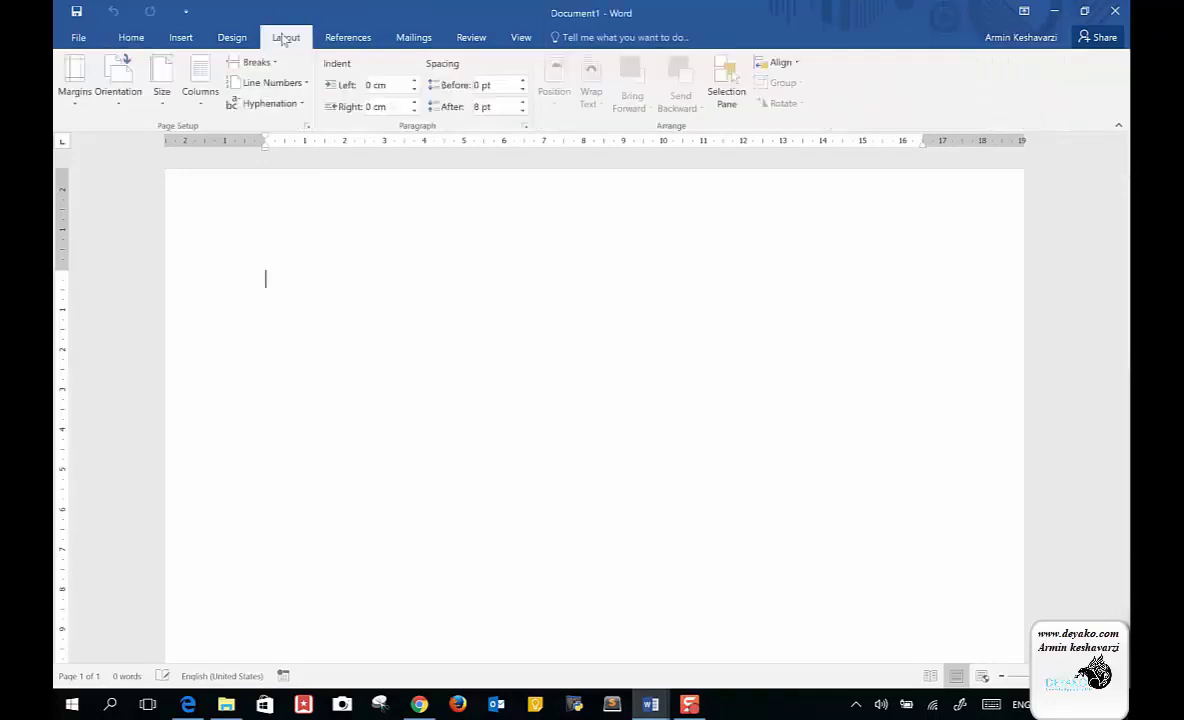
click(161, 80)
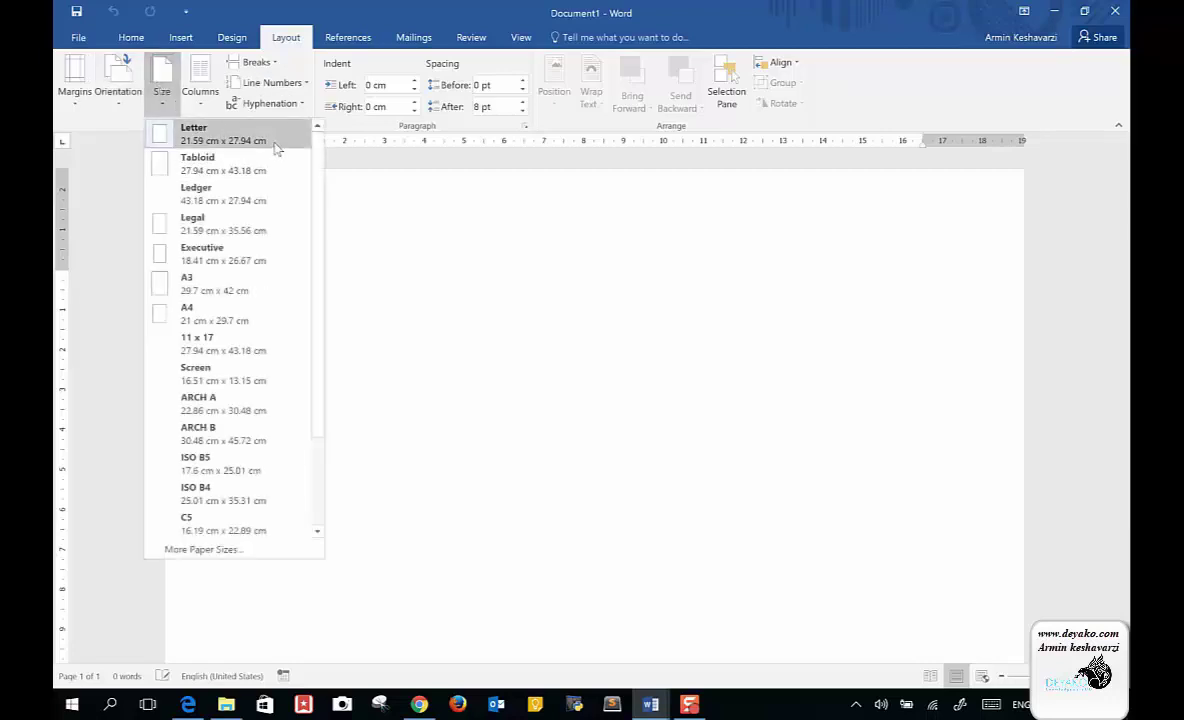
click(246, 318)
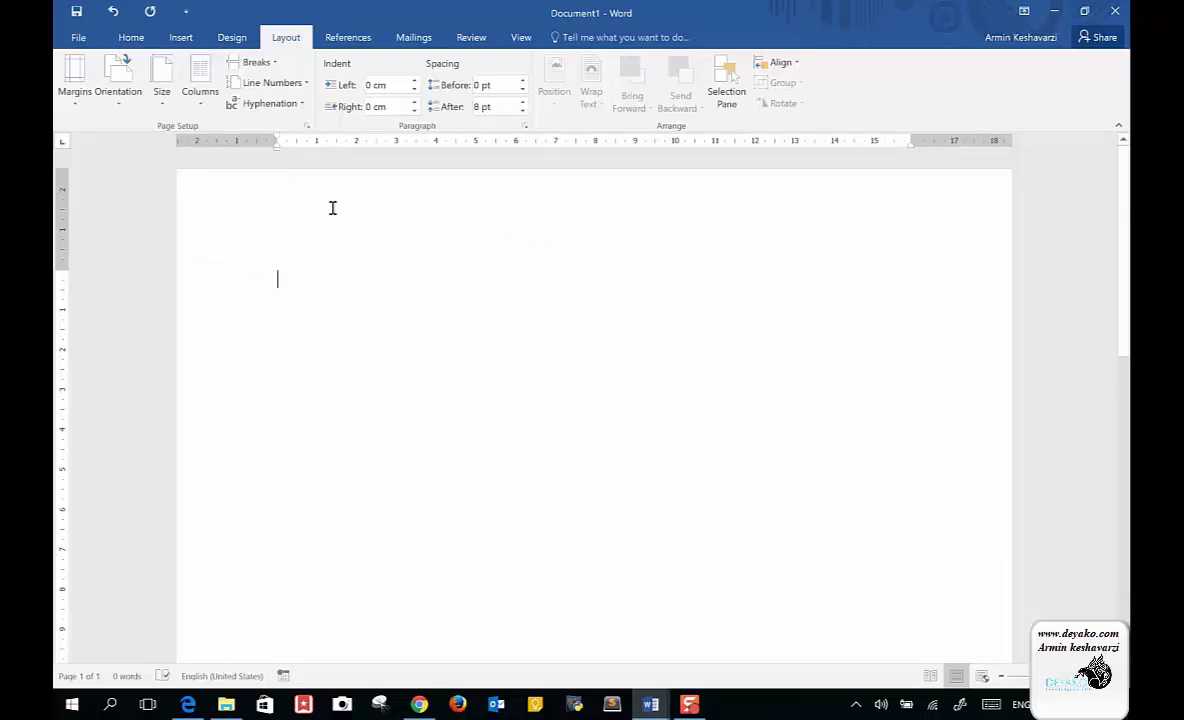
Step: Review the margin presets and Custom Margins in Page Setup, cancelling without changing margins
click(84, 93)
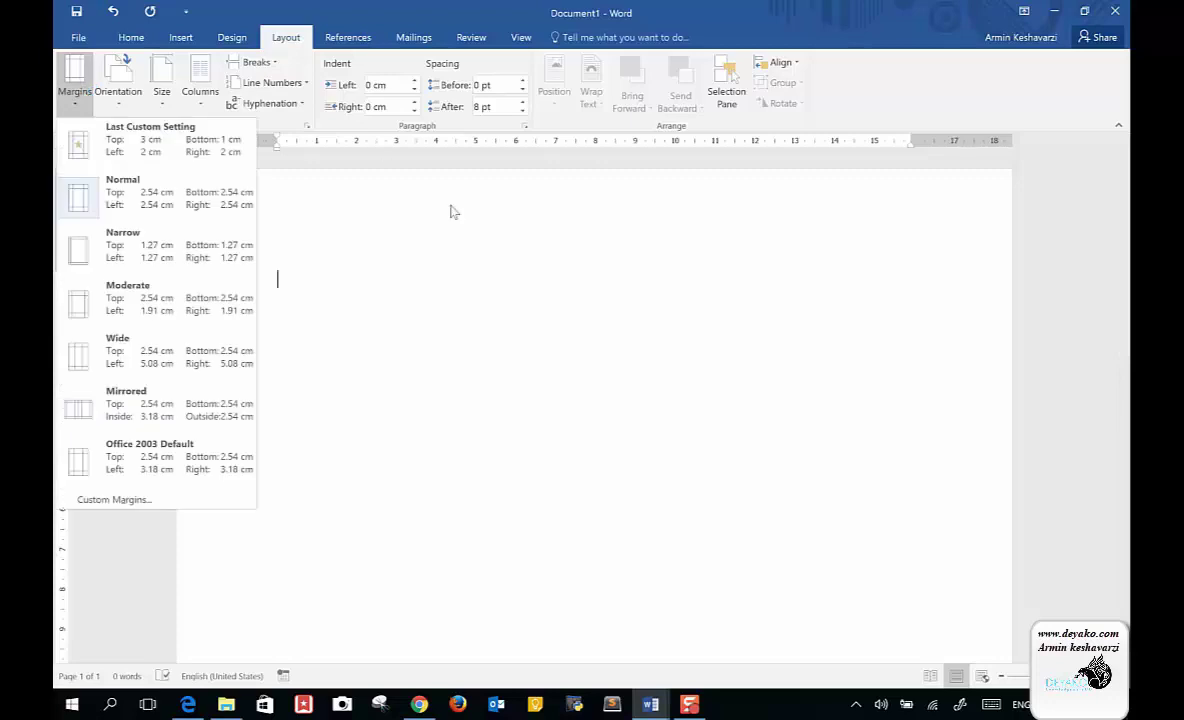
click(390, 242)
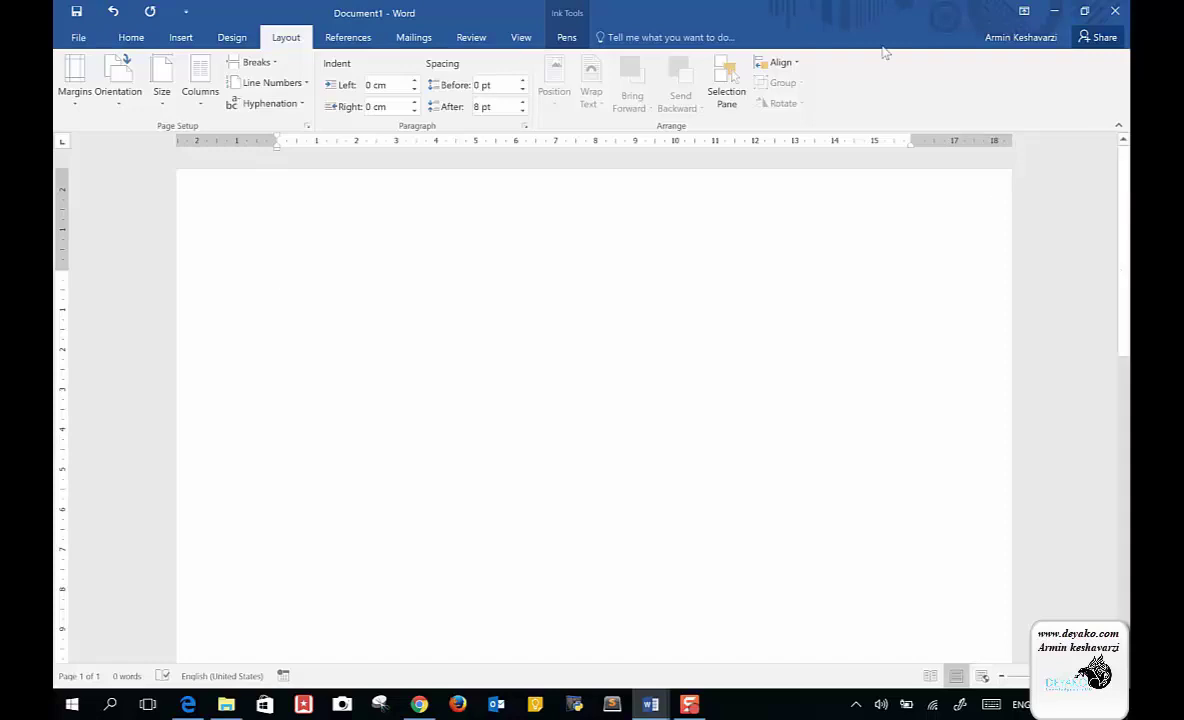
click(66, 91)
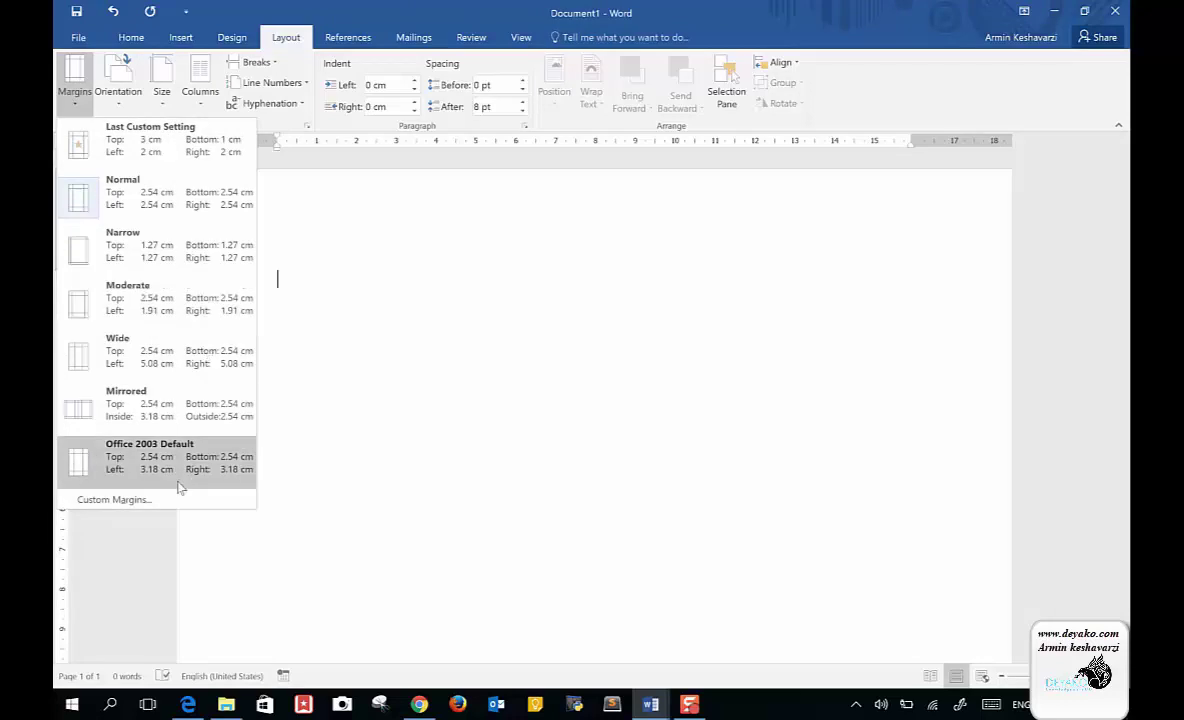
click(113, 499)
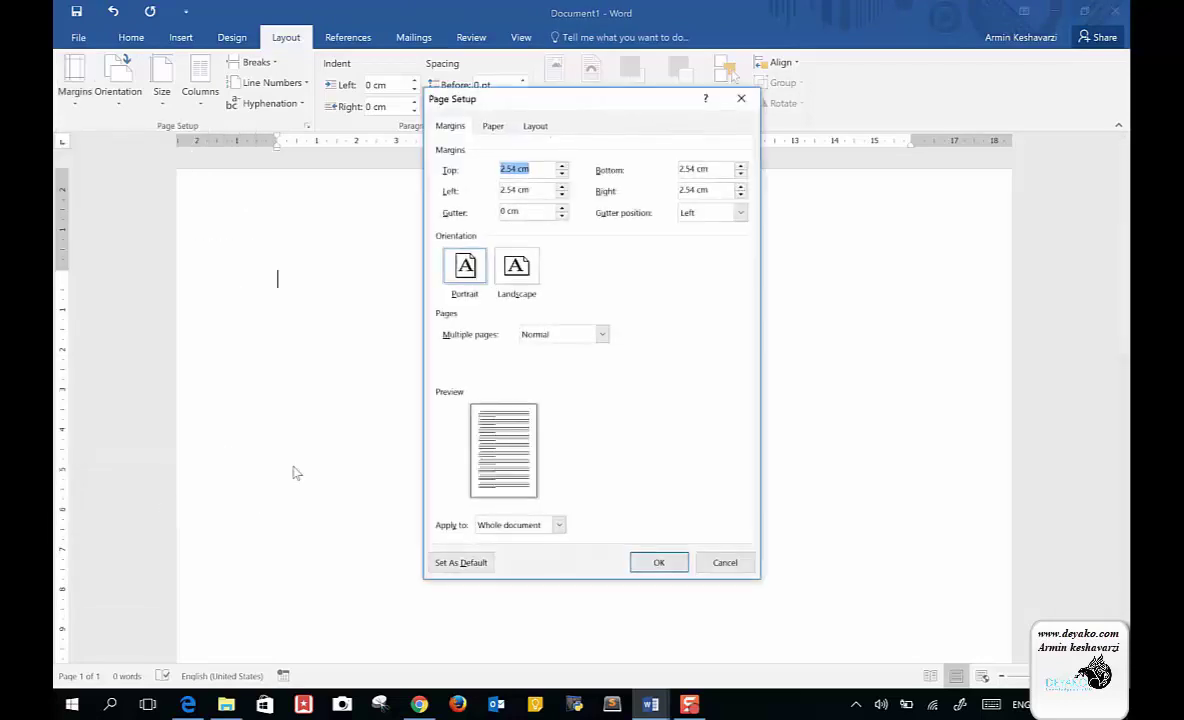
click(721, 562)
click(75, 85)
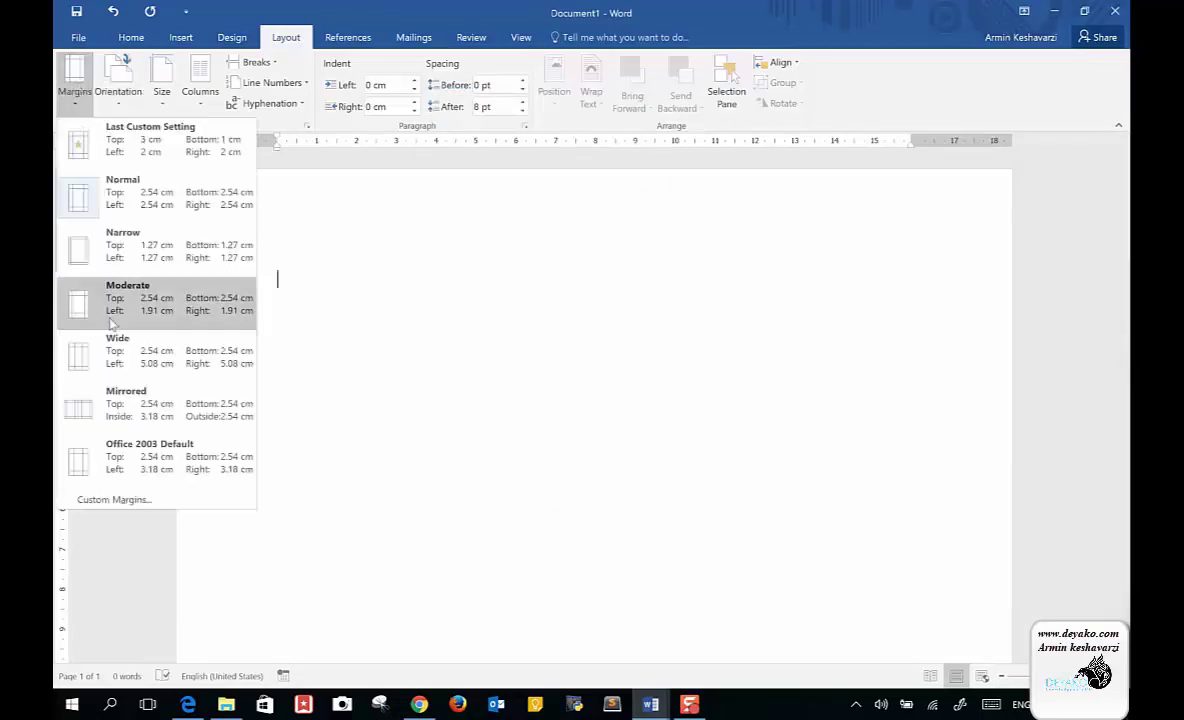
click(145, 498)
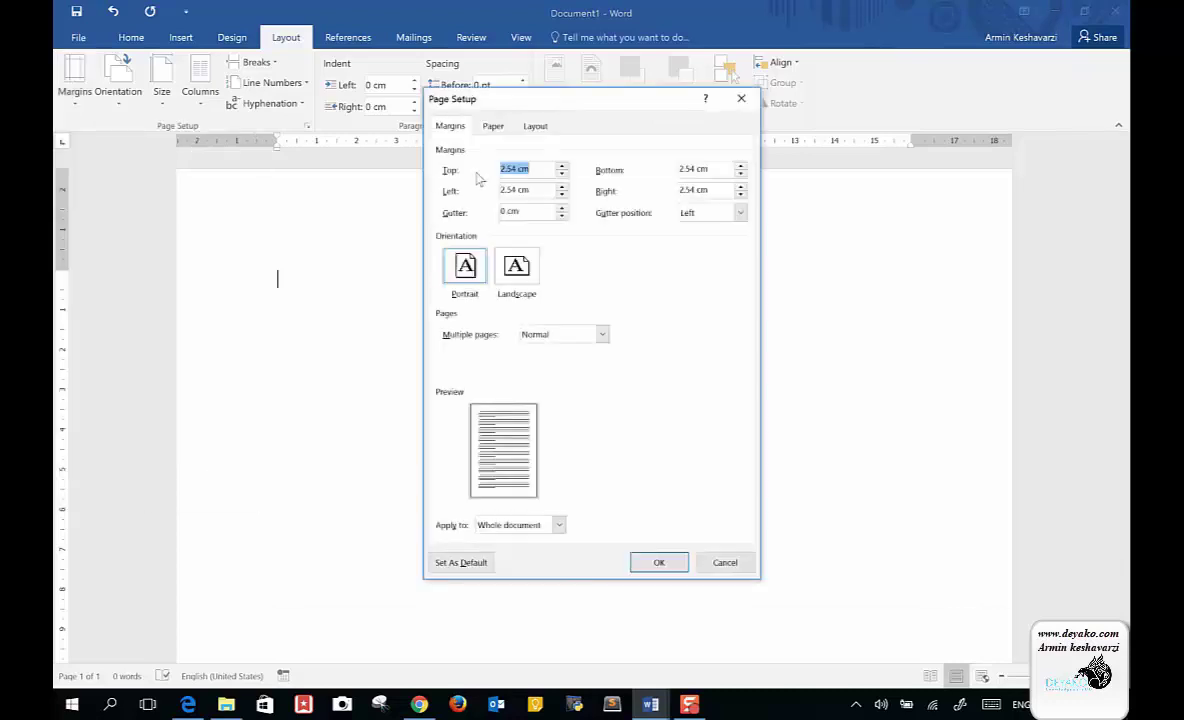
click(530, 170)
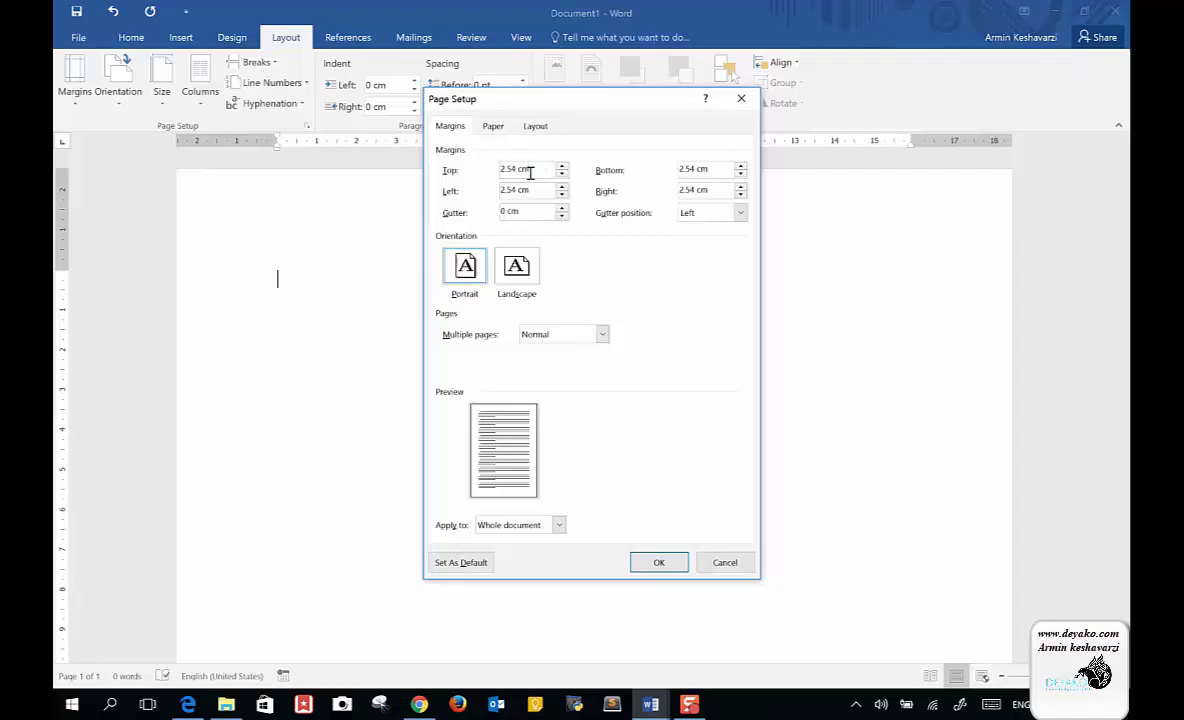
click(739, 563)
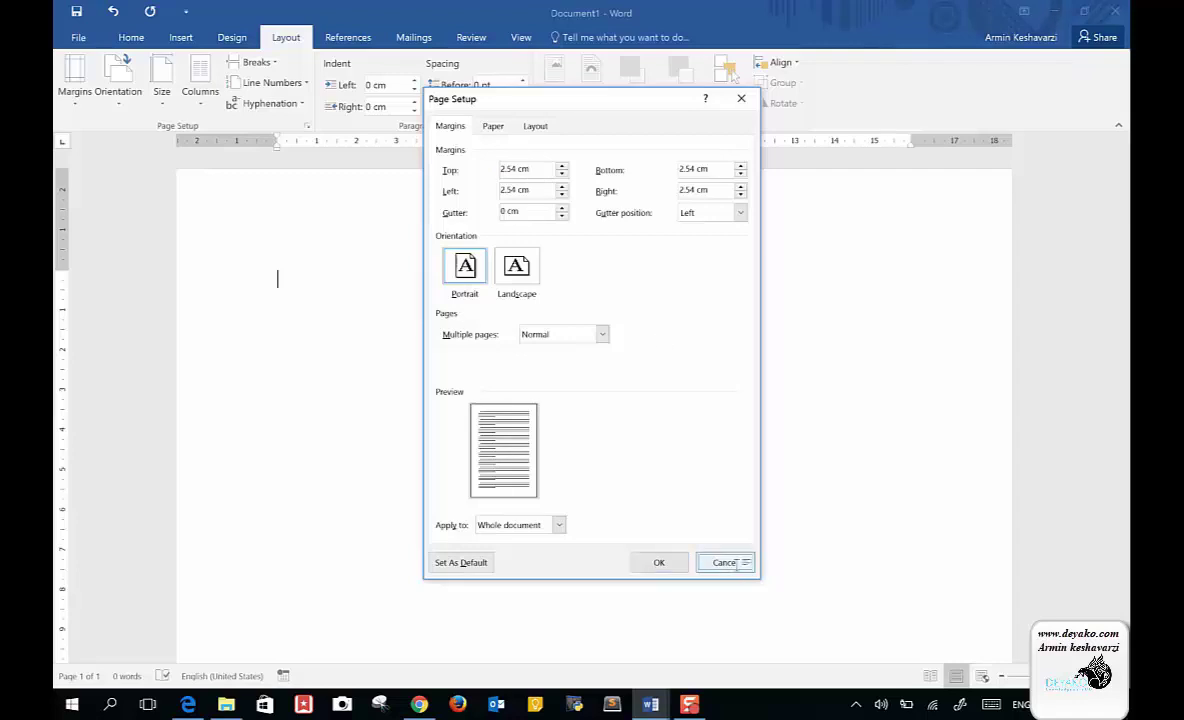
click(76, 40)
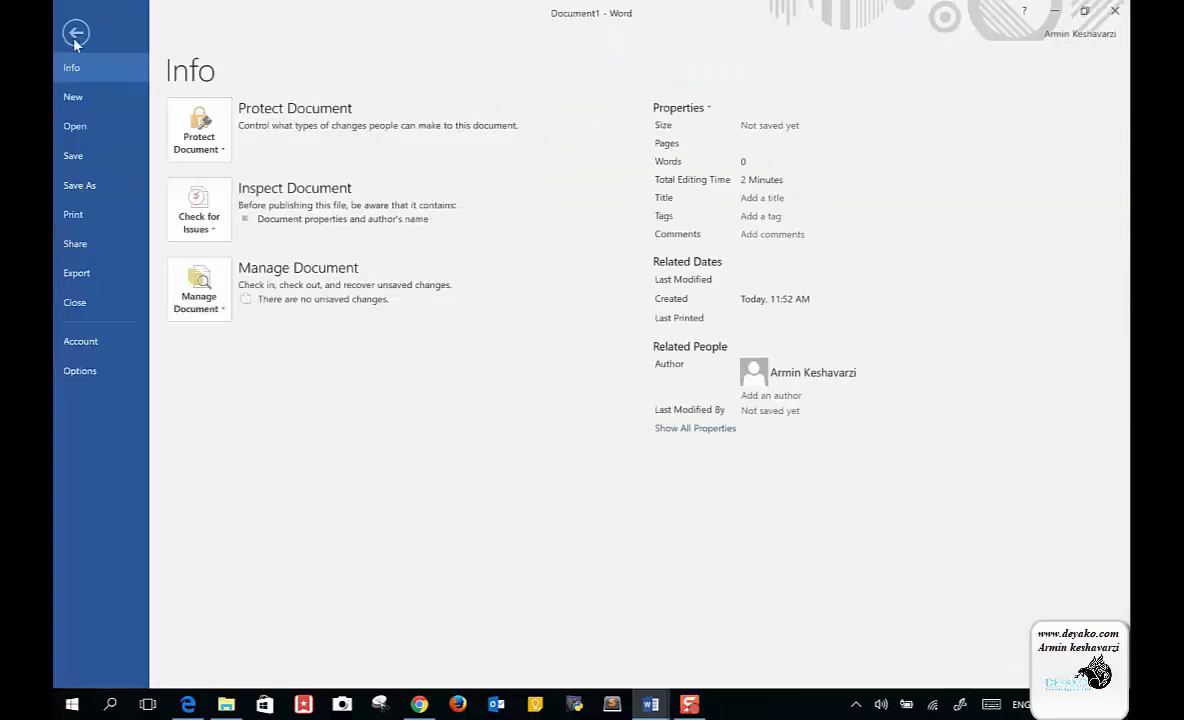
Step: In Word Options' Advanced settings, set Numeral to Context
click(71, 34)
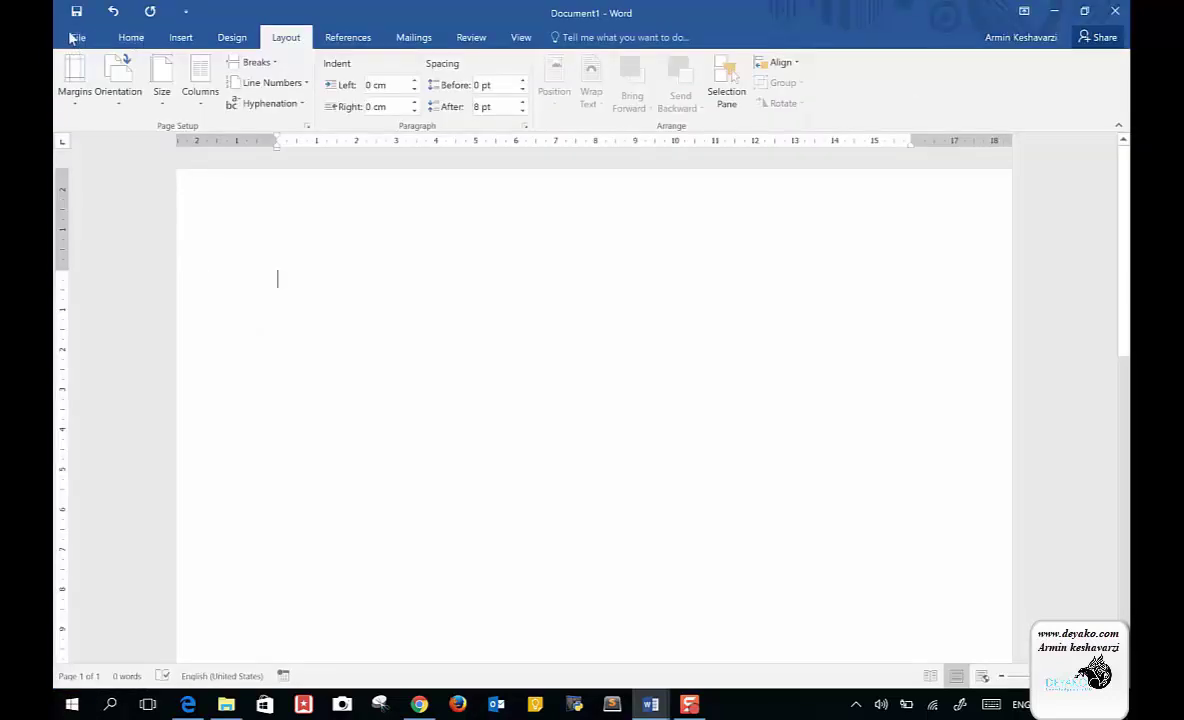
click(77, 38)
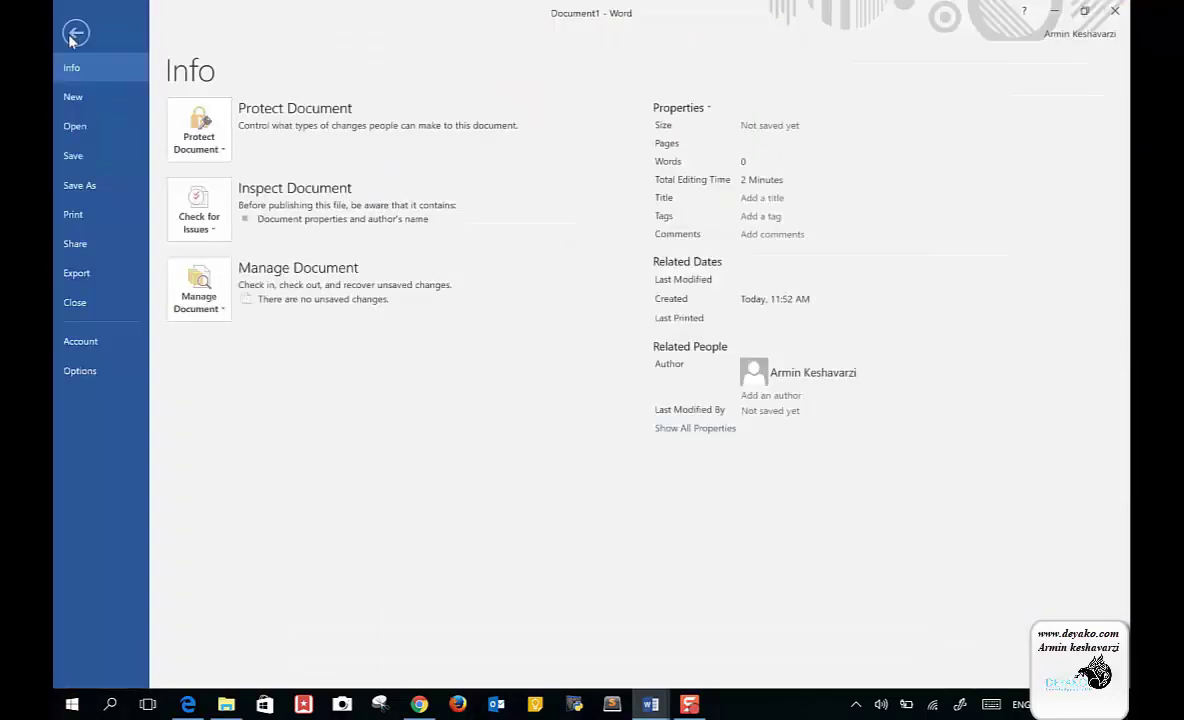
click(79, 380)
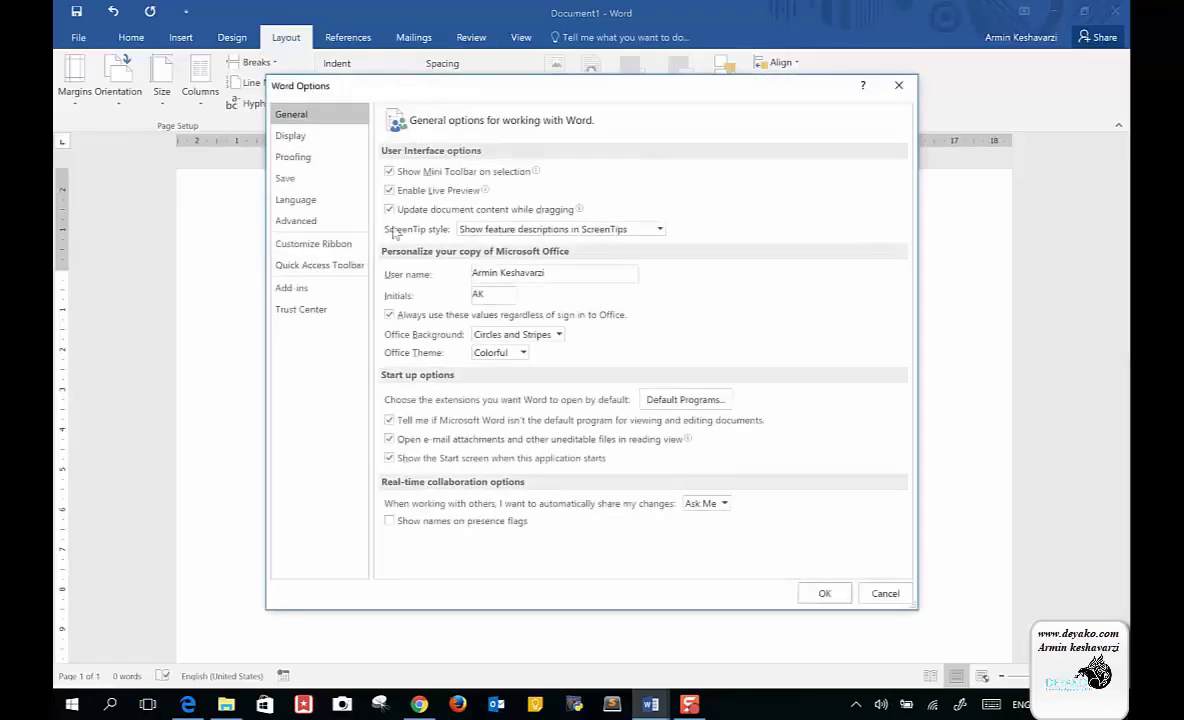
click(309, 221)
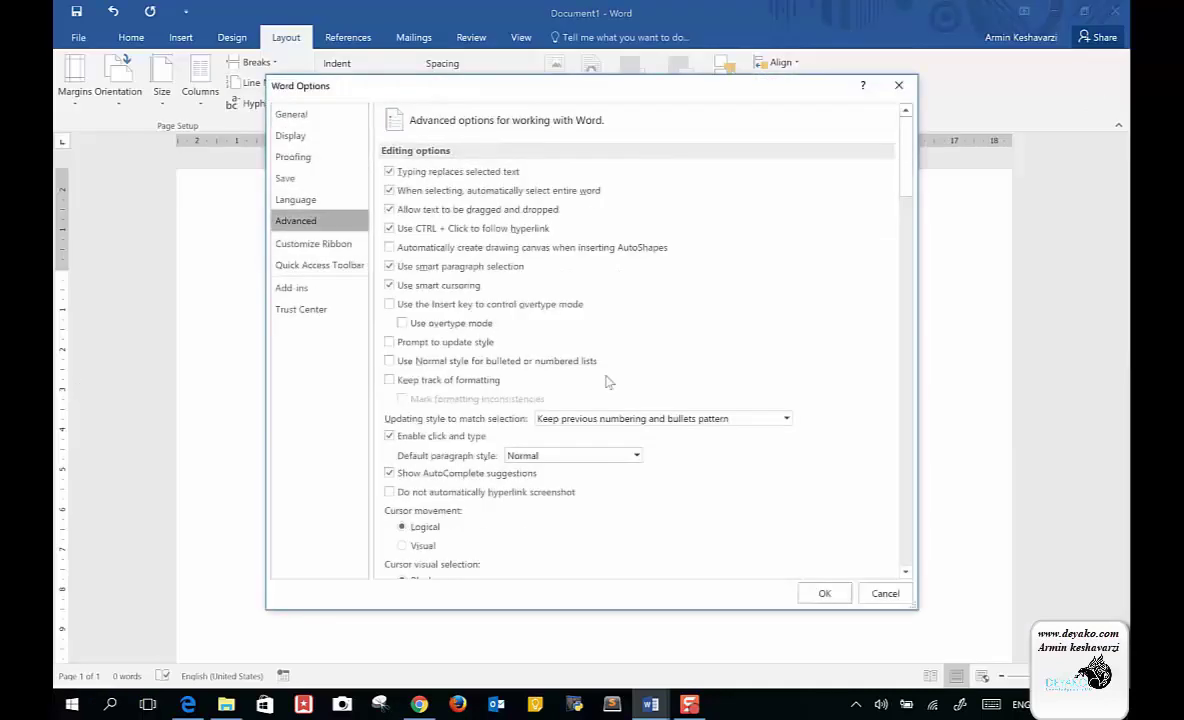
scroll(607, 381, down, 2)
scroll(607, 381, down, 2)
scroll(607, 381, down, 2)
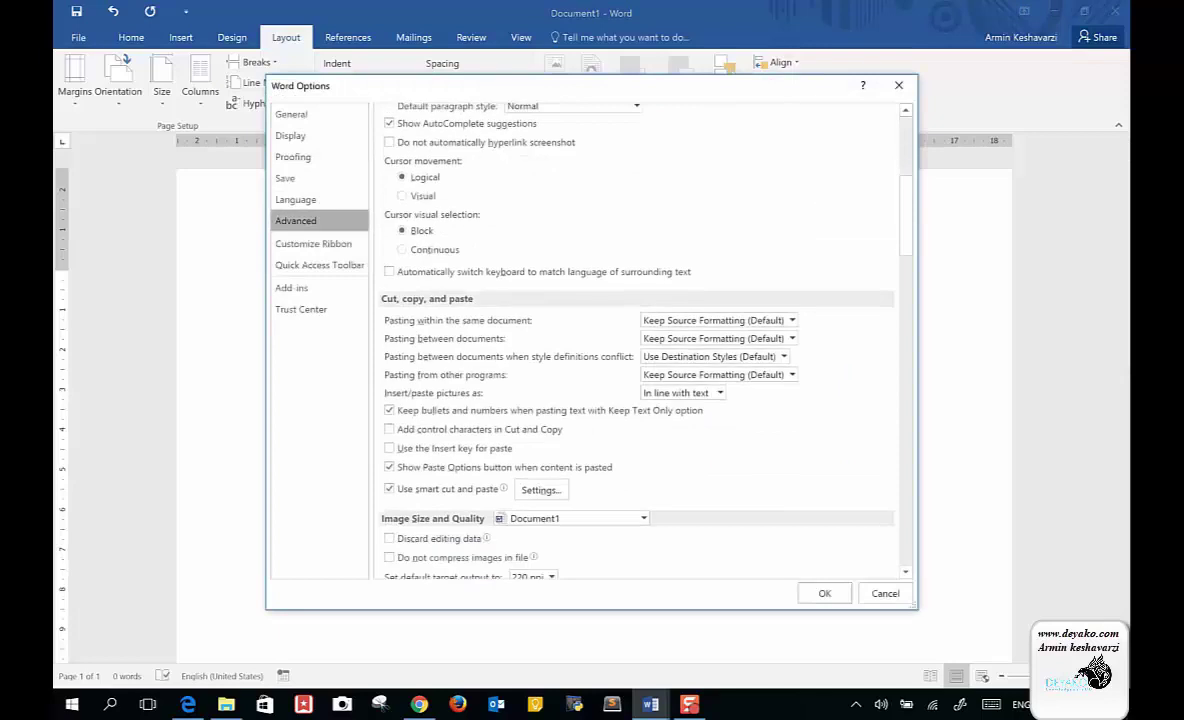
scroll(607, 381, down, 2)
scroll(607, 381, down, 2)
scroll(607, 381, down, 2)
scroll(607, 381, down, 2)
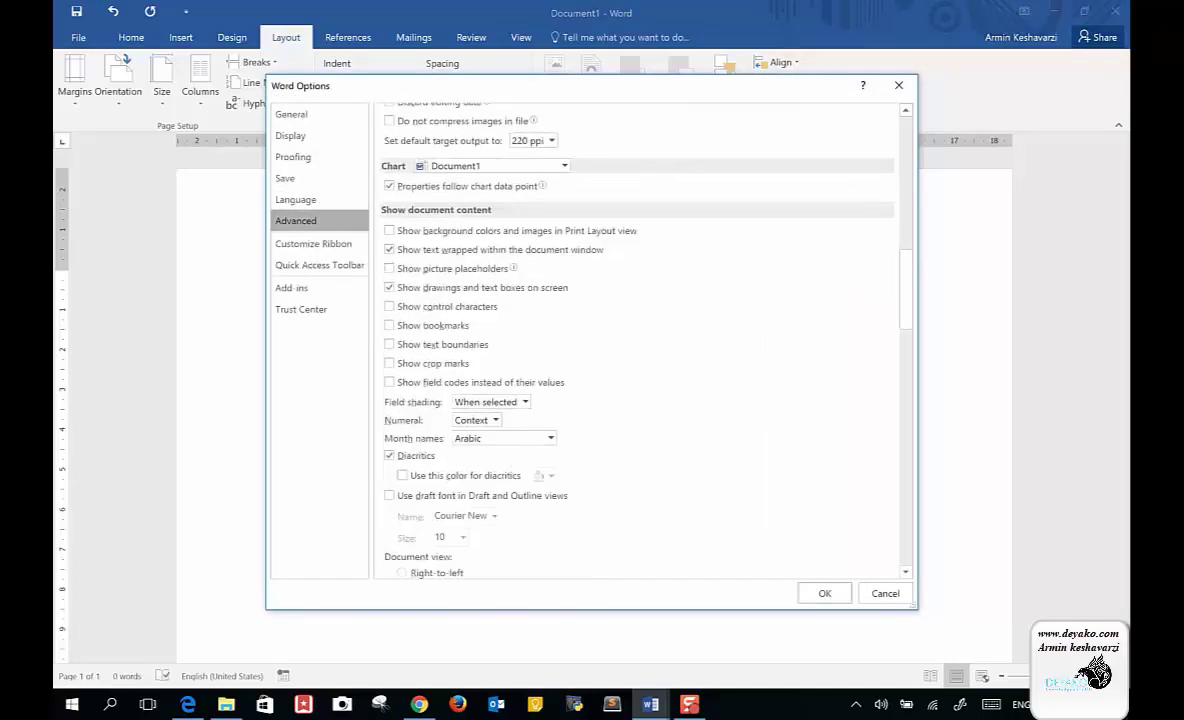
scroll(607, 381, down, 2)
scroll(597, 330, up, 1)
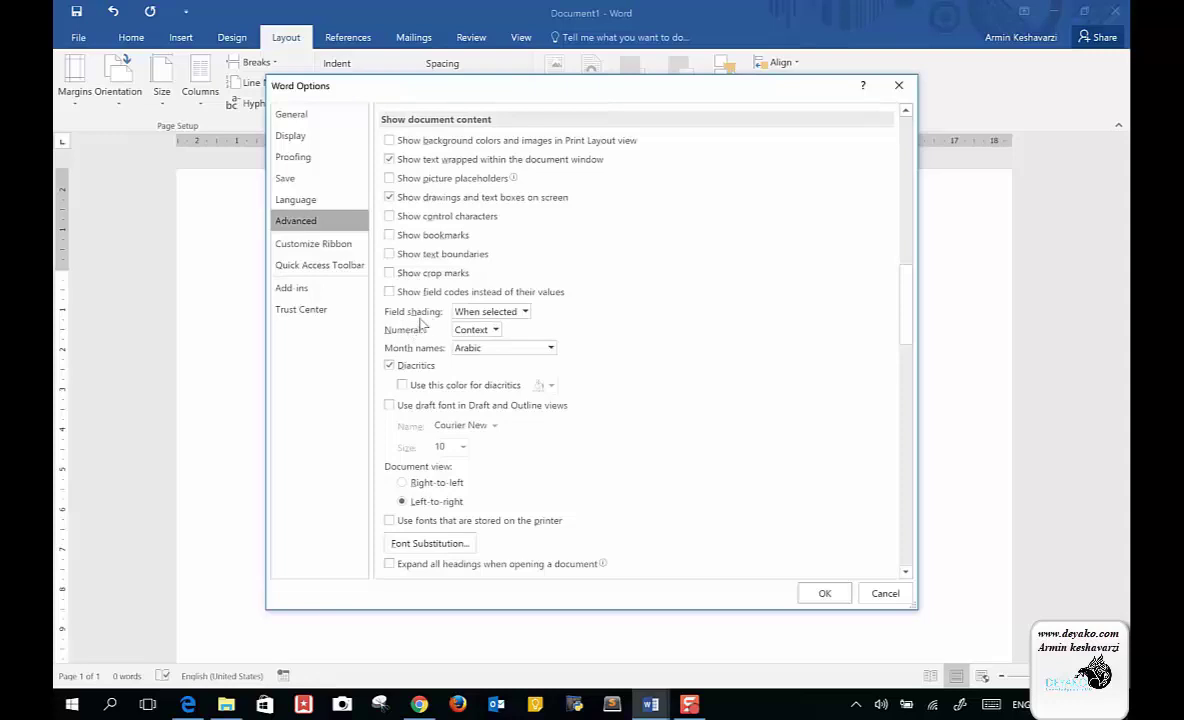
click(494, 336)
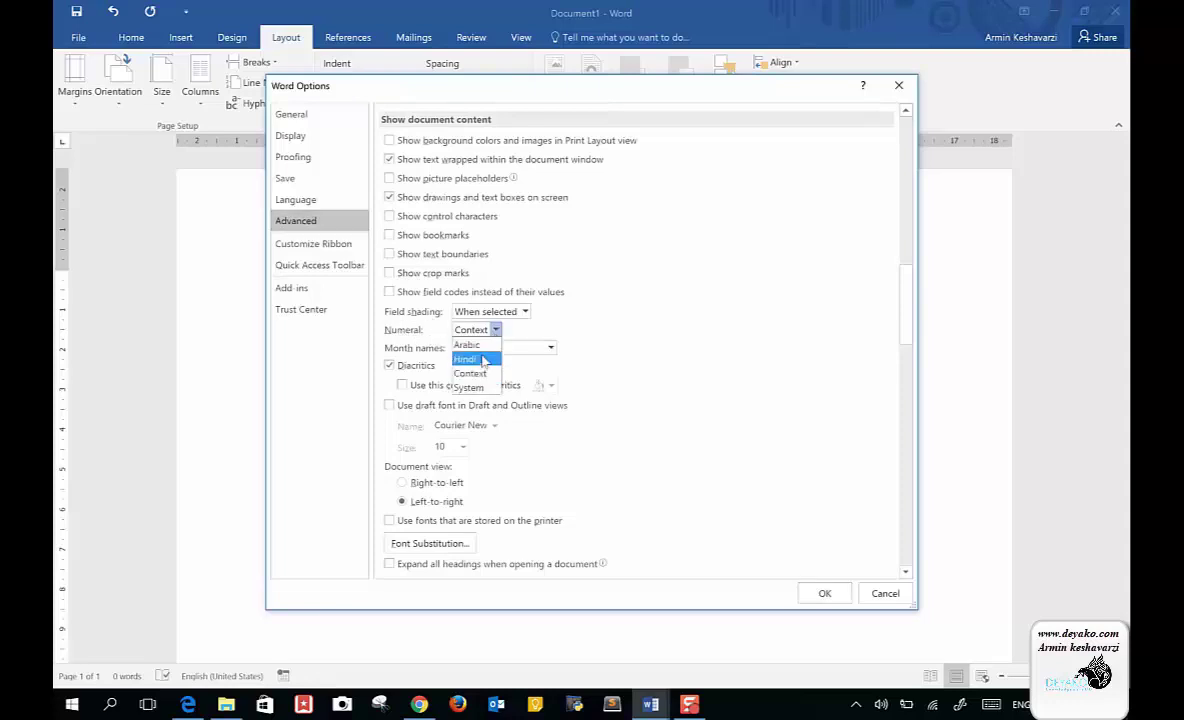
click(486, 346)
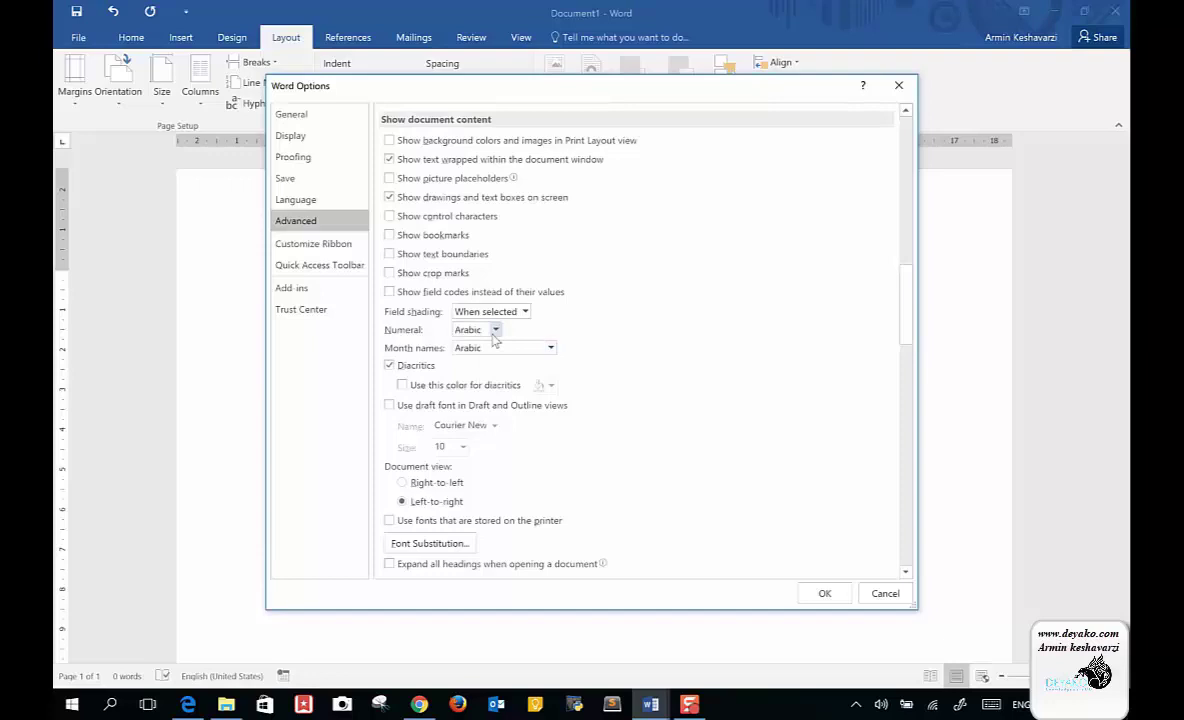
click(494, 329)
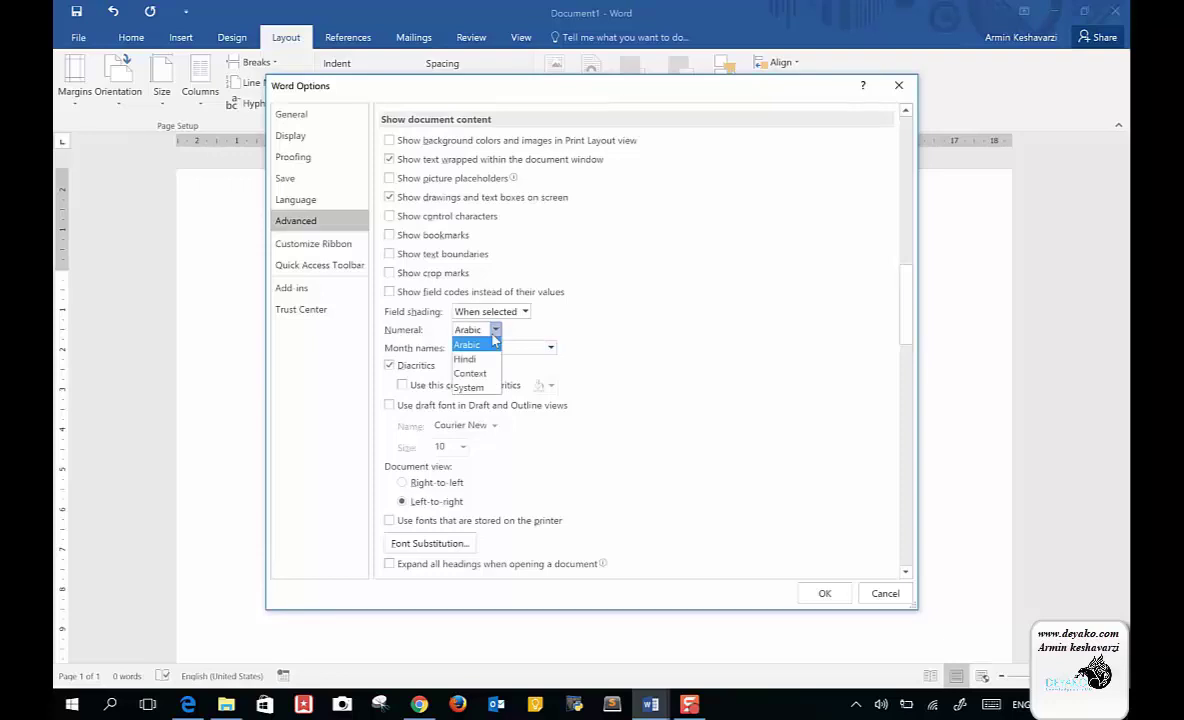
click(483, 374)
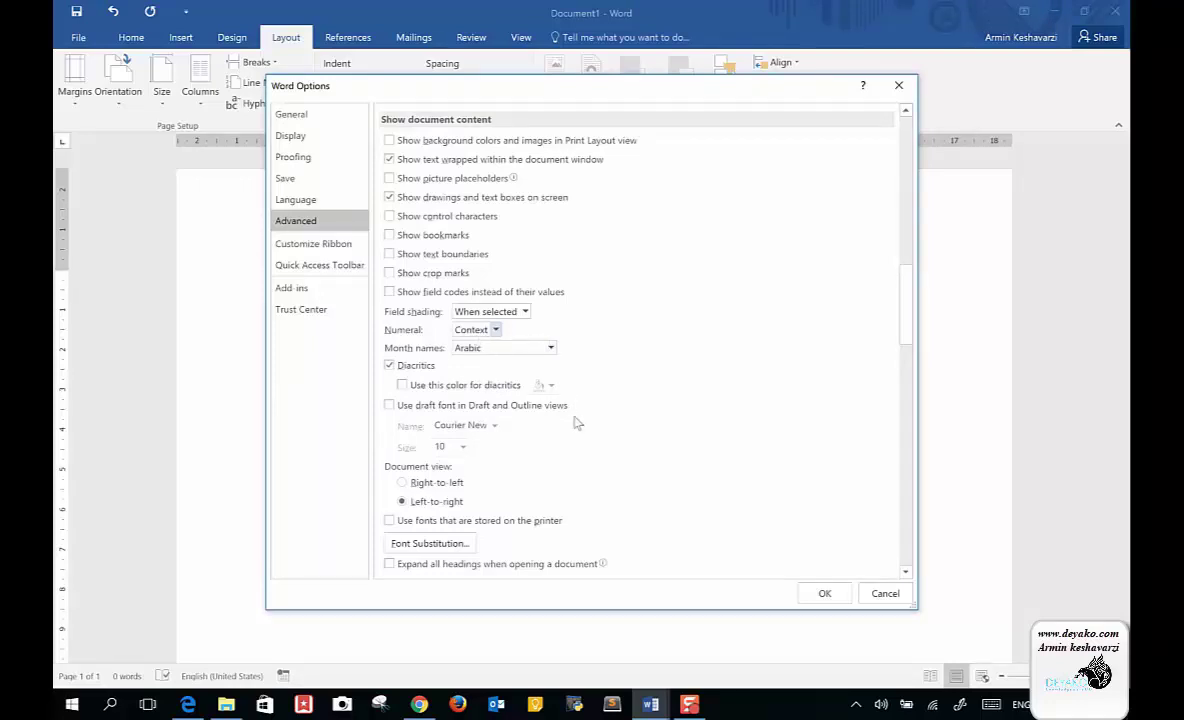
Step: Keep measurement units in Centimeters and apply the options with OK
scroll(577, 424, down, 3)
scroll(577, 424, down, 2)
scroll(577, 424, down, 1)
scroll(577, 424, down, 1)
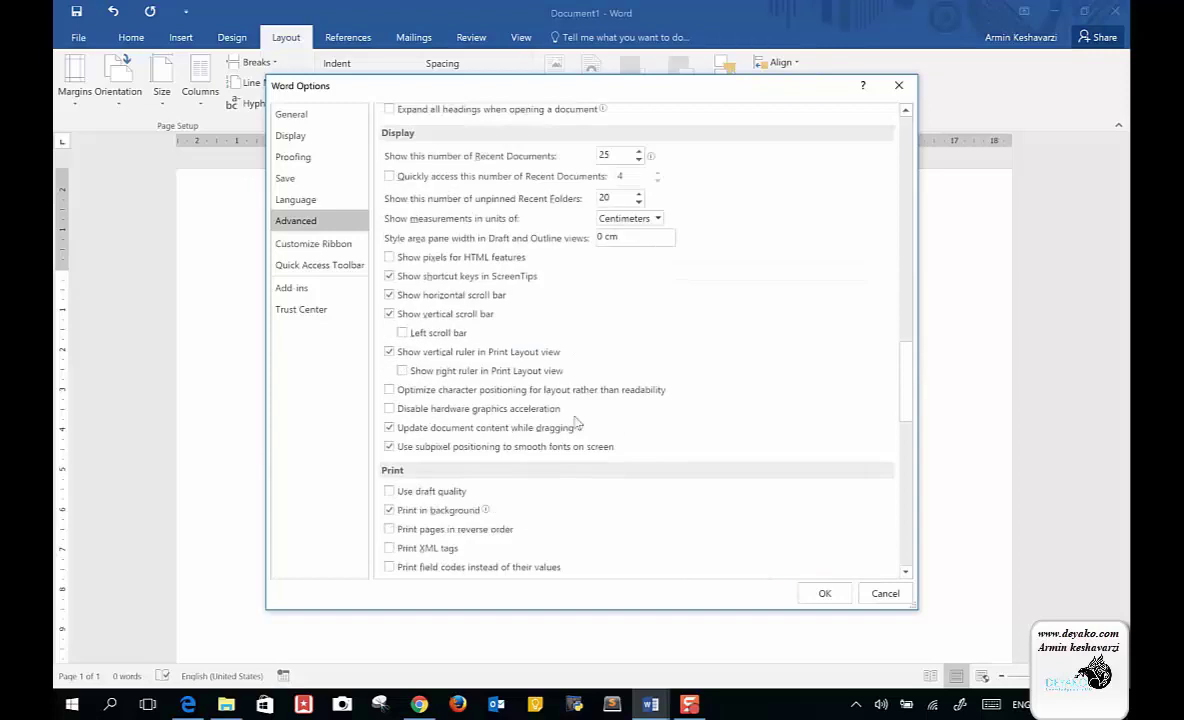
scroll(577, 422, down, 2)
scroll(577, 420, down, 1)
scroll(577, 419, up, 3)
click(655, 218)
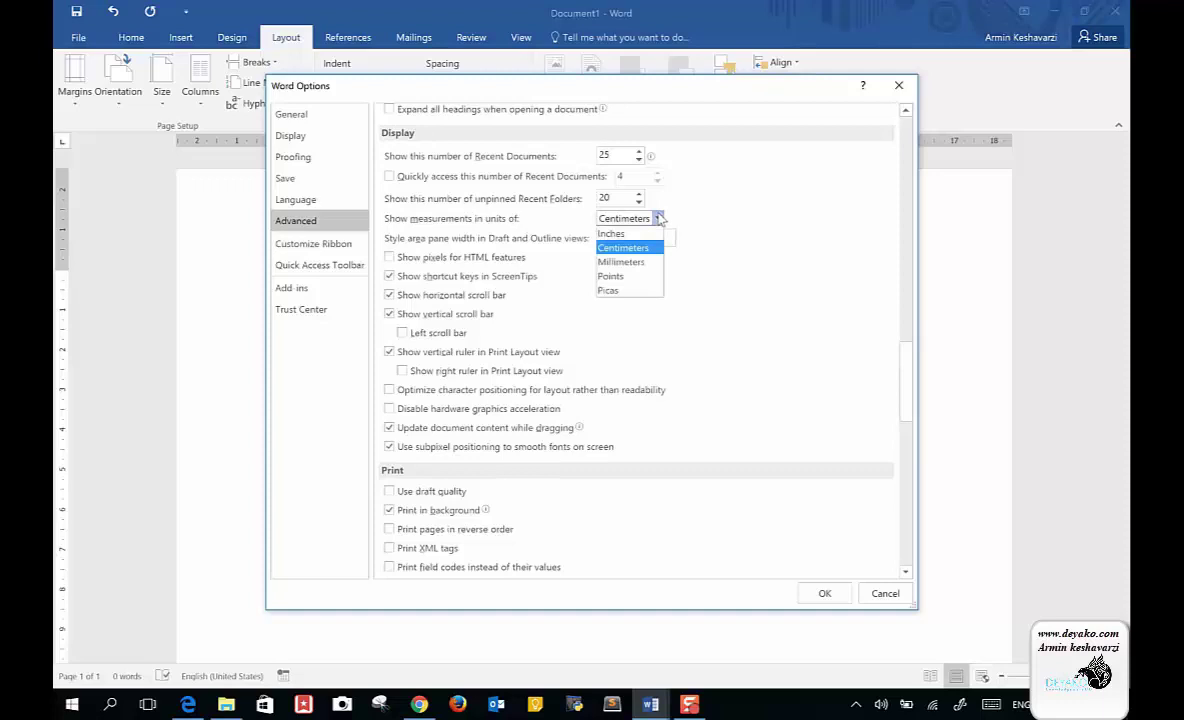
click(635, 233)
click(657, 218)
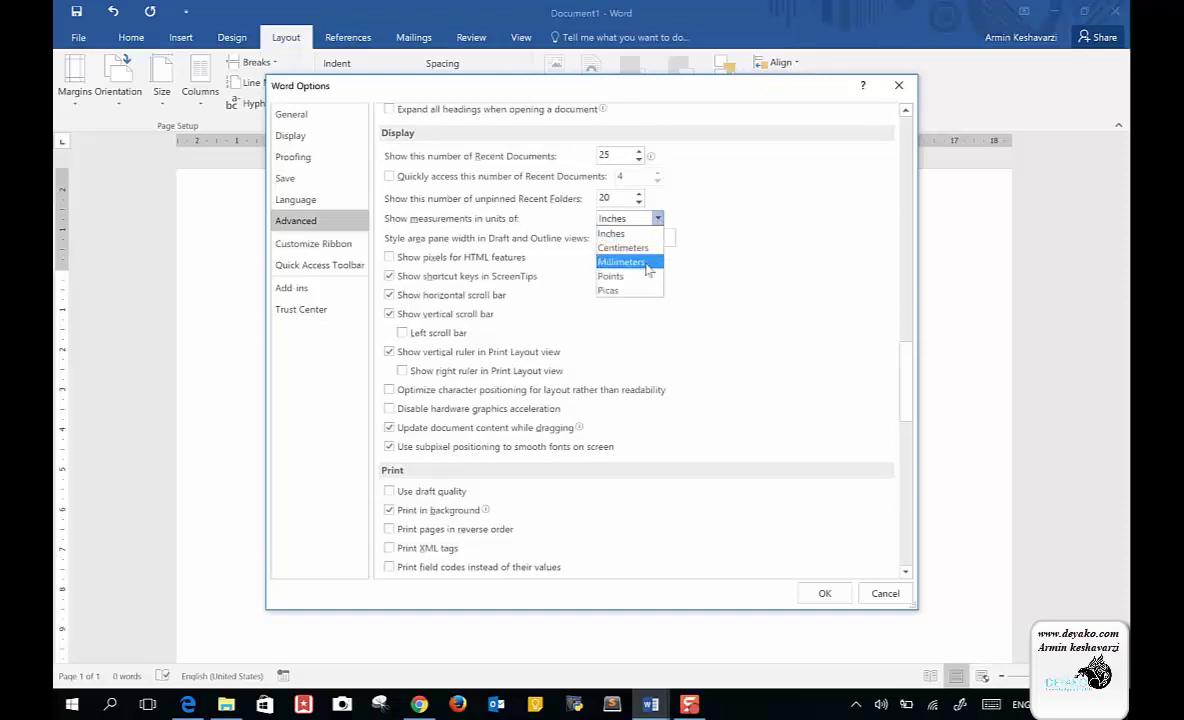
click(623, 248)
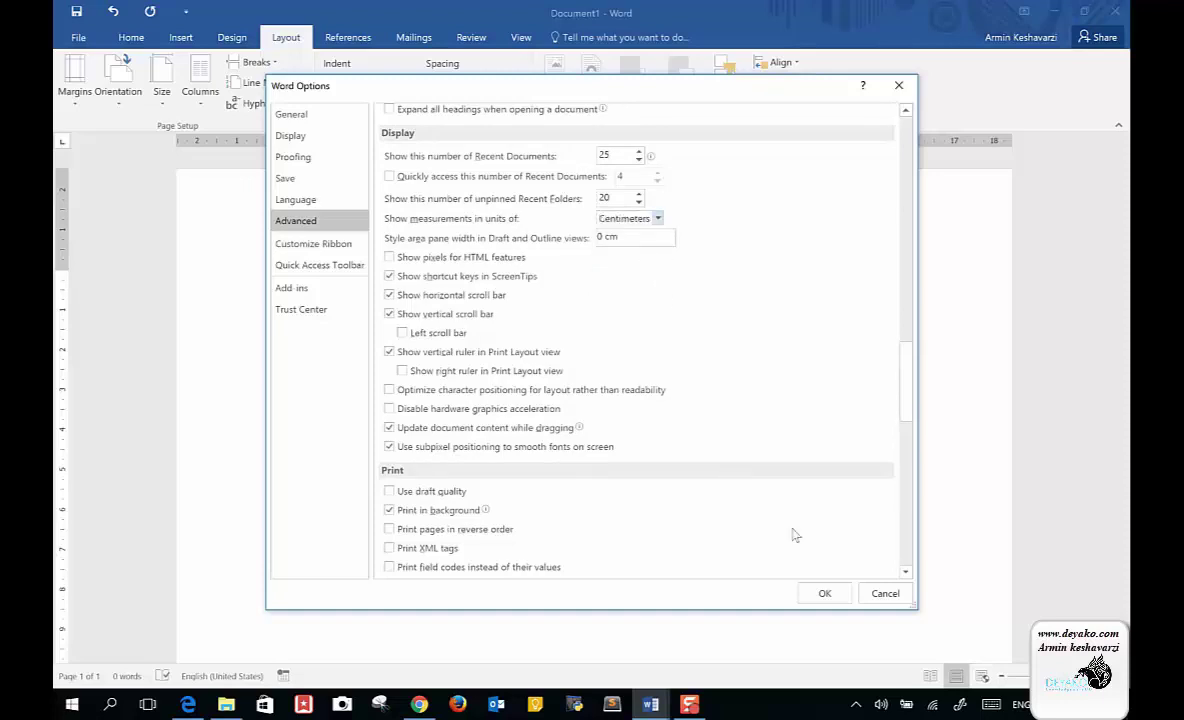
click(822, 593)
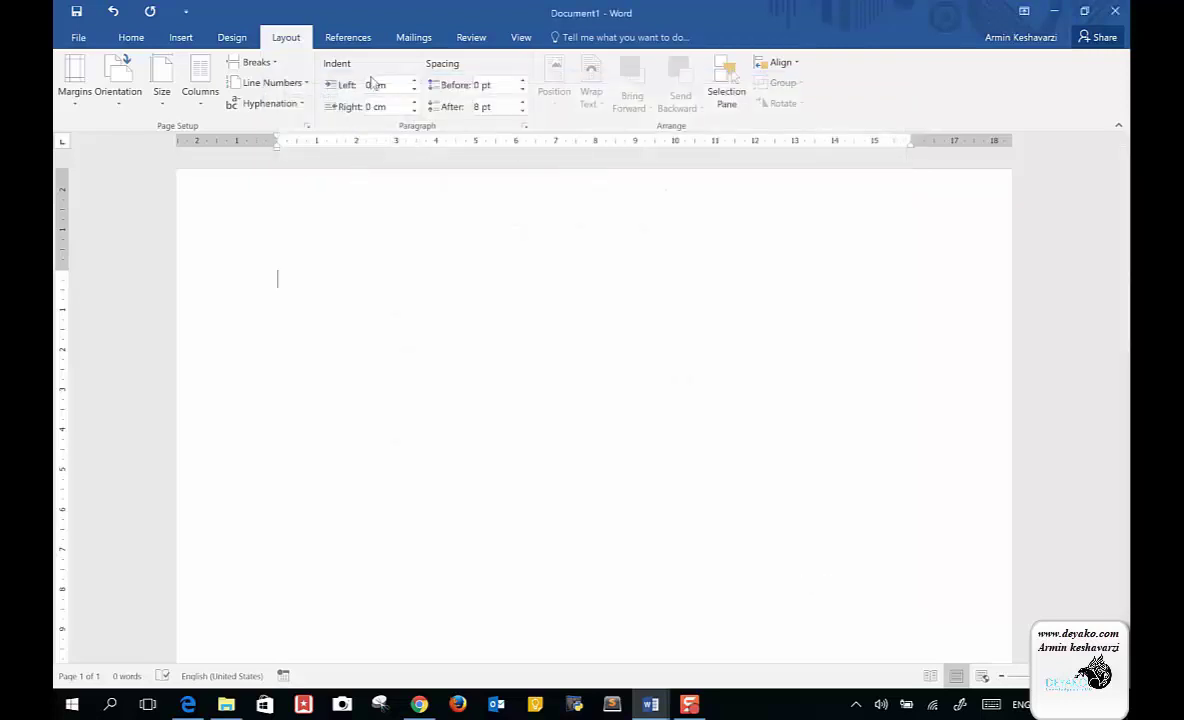
Step: Create a new document and set its top and left margins to 2 cm
key(ctrl+n)
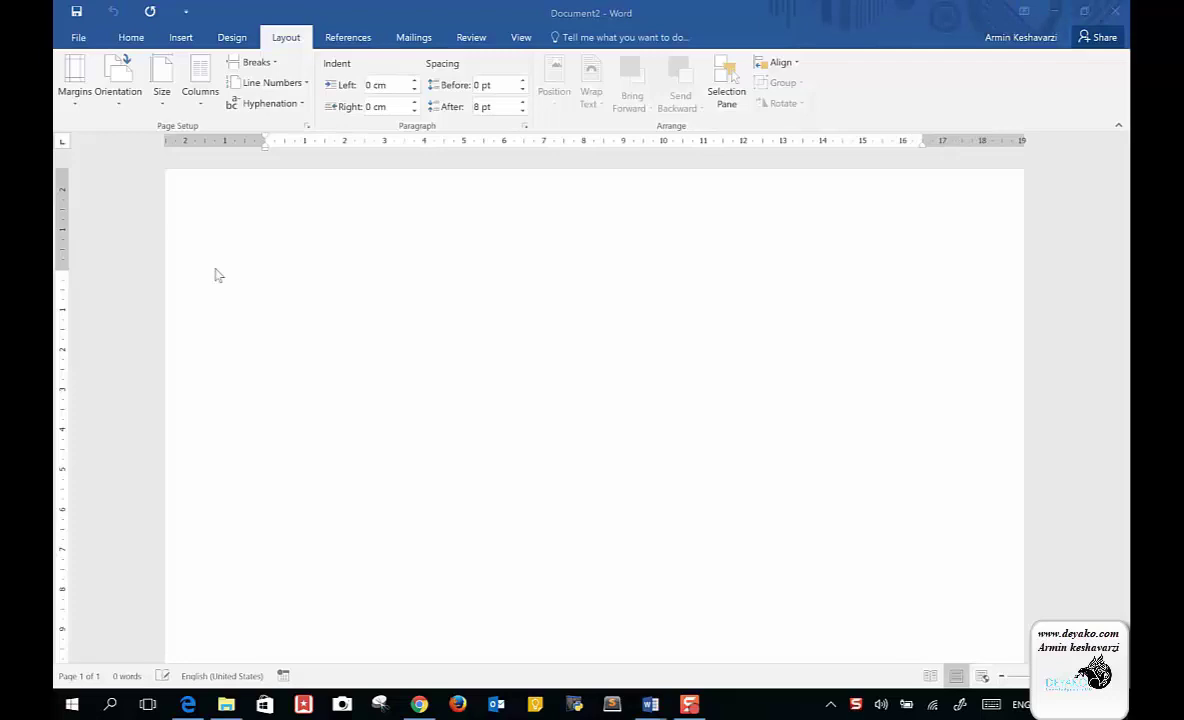
click(84, 92)
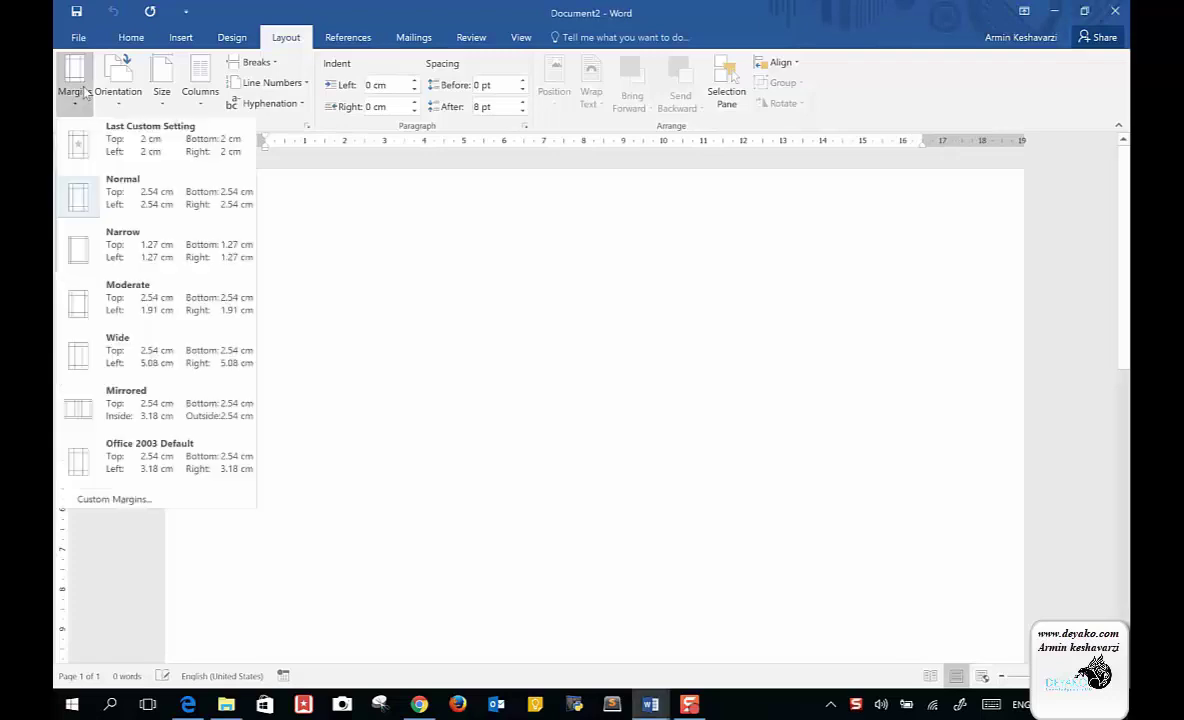
click(121, 500)
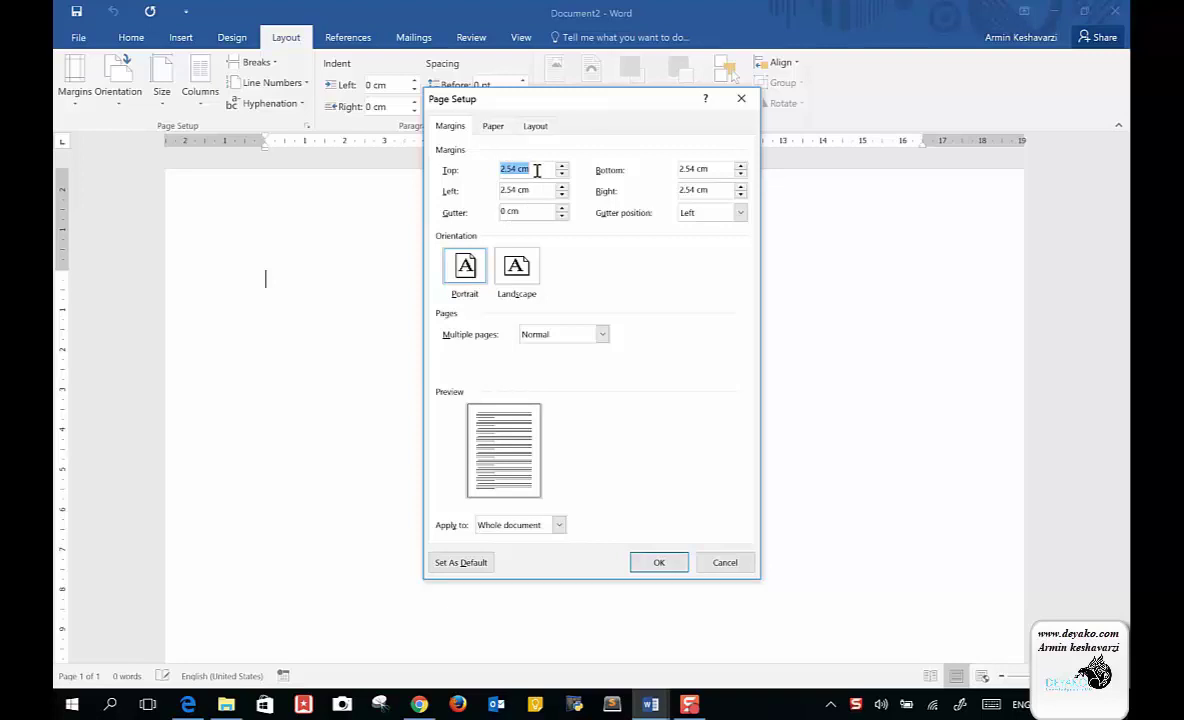
text(2)
key(Tab)
text(2)
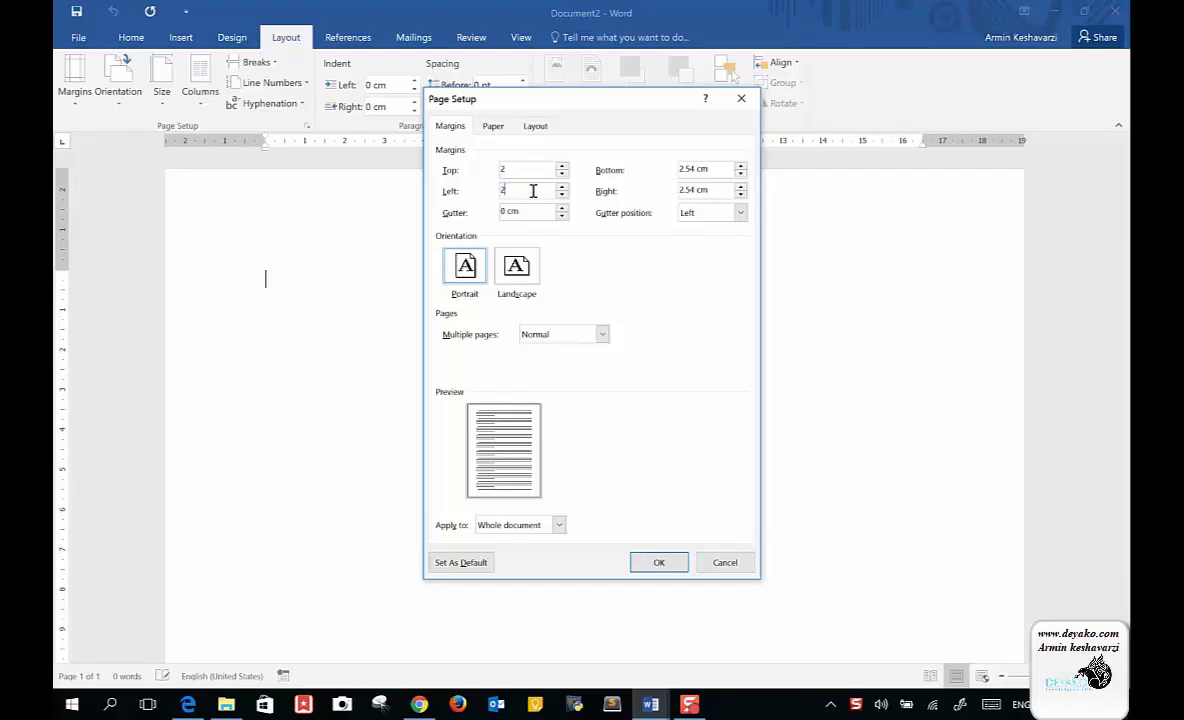
double_click(708, 168)
click(708, 168)
Step: Set the bottom and right margins to 2 cm and apply Landscape orientation
key(BackSpace)
key(BackSpace)
key(BackSpace)
click(708, 190)
key(BackSpace)
key(BackSpace)
key(BackSpace)
text(2)
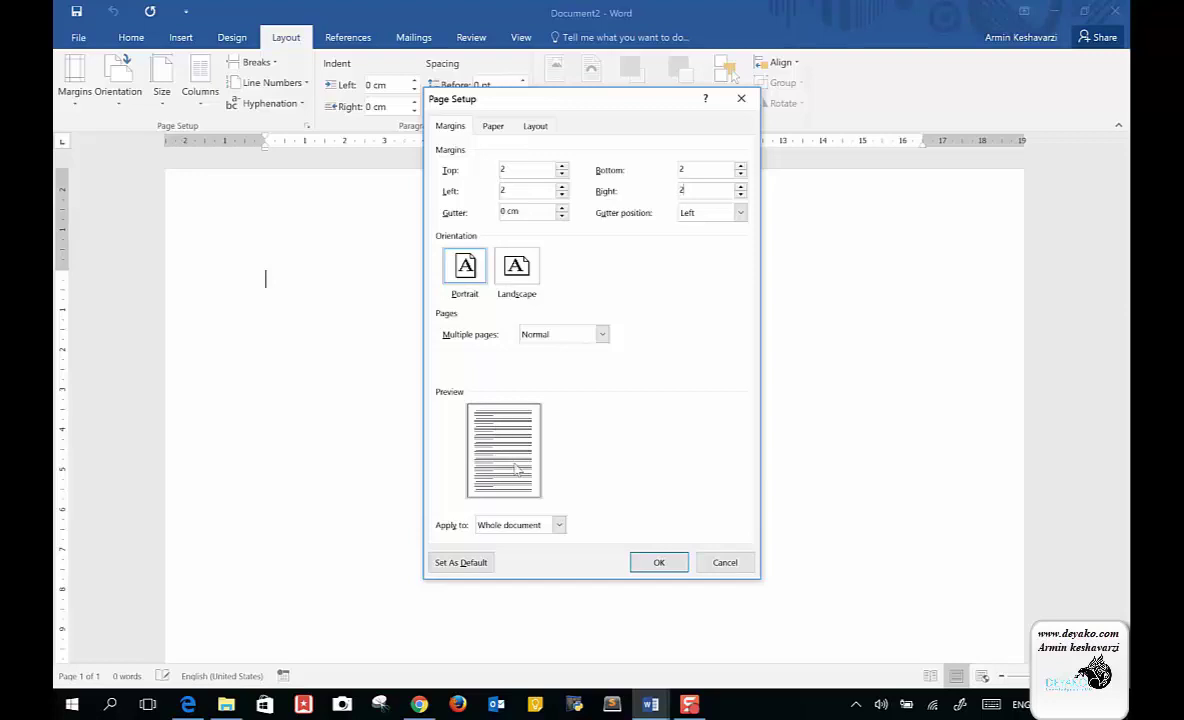
click(516, 272)
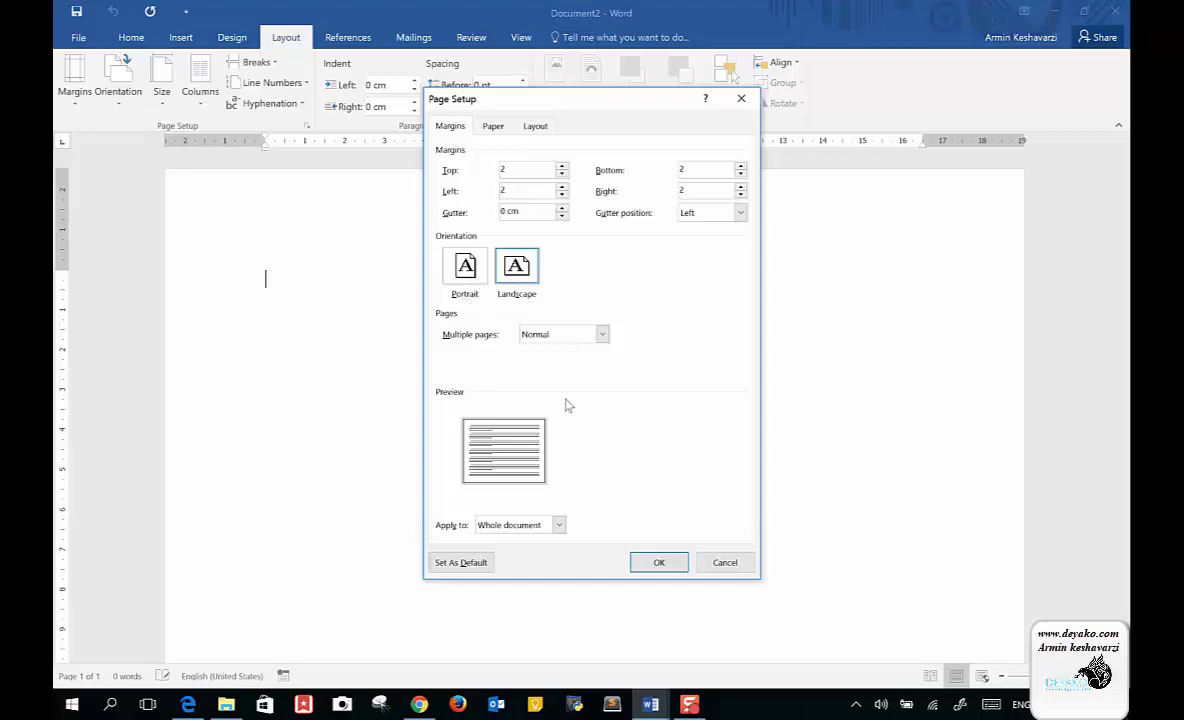
click(659, 563)
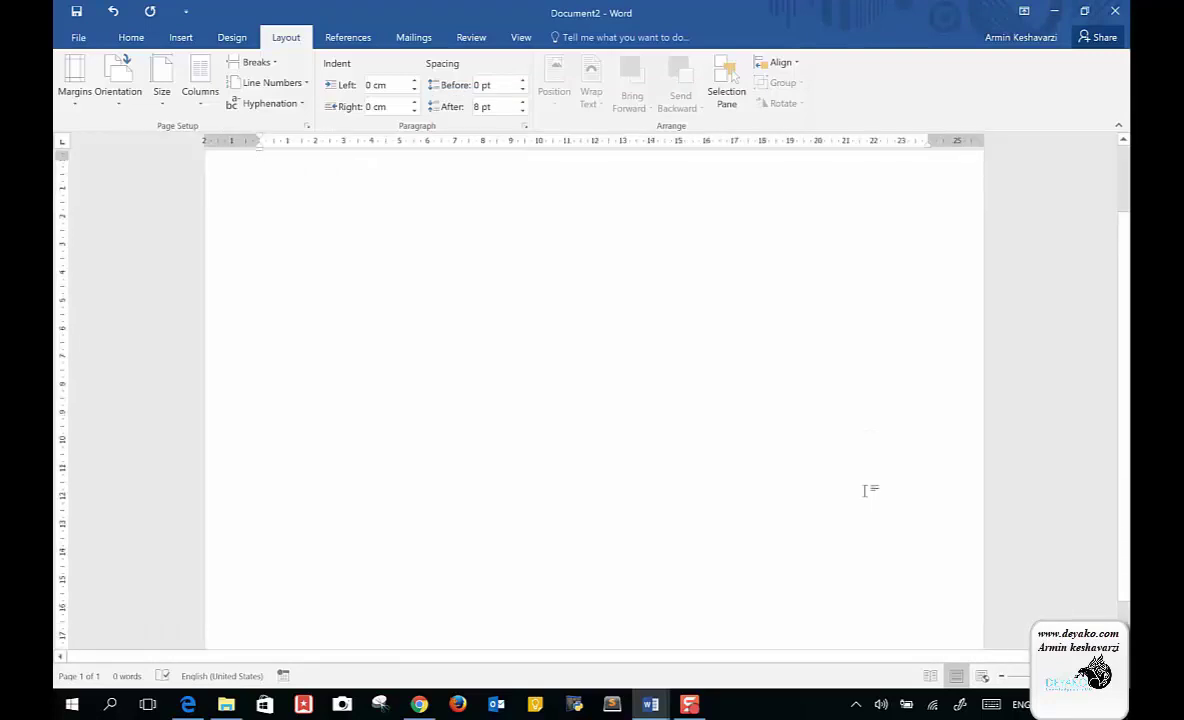
Step: Change Document2's page orientation from landscape to Portrait
scroll(866, 490, up, 2)
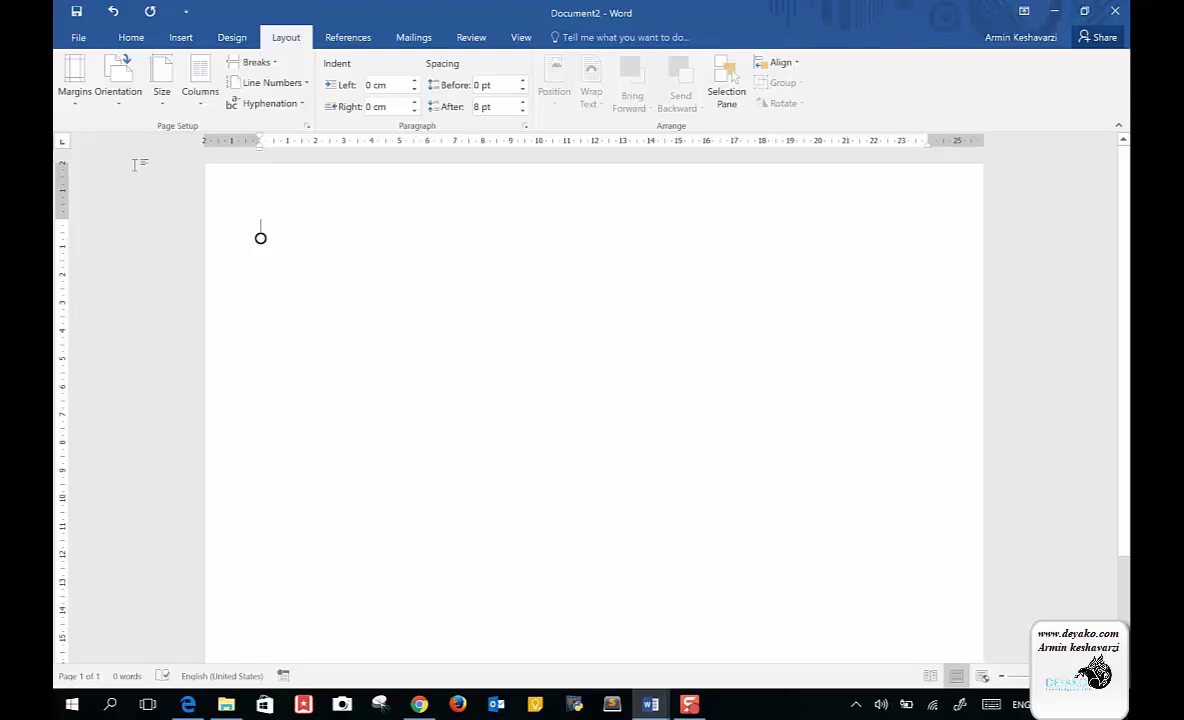
click(86, 95)
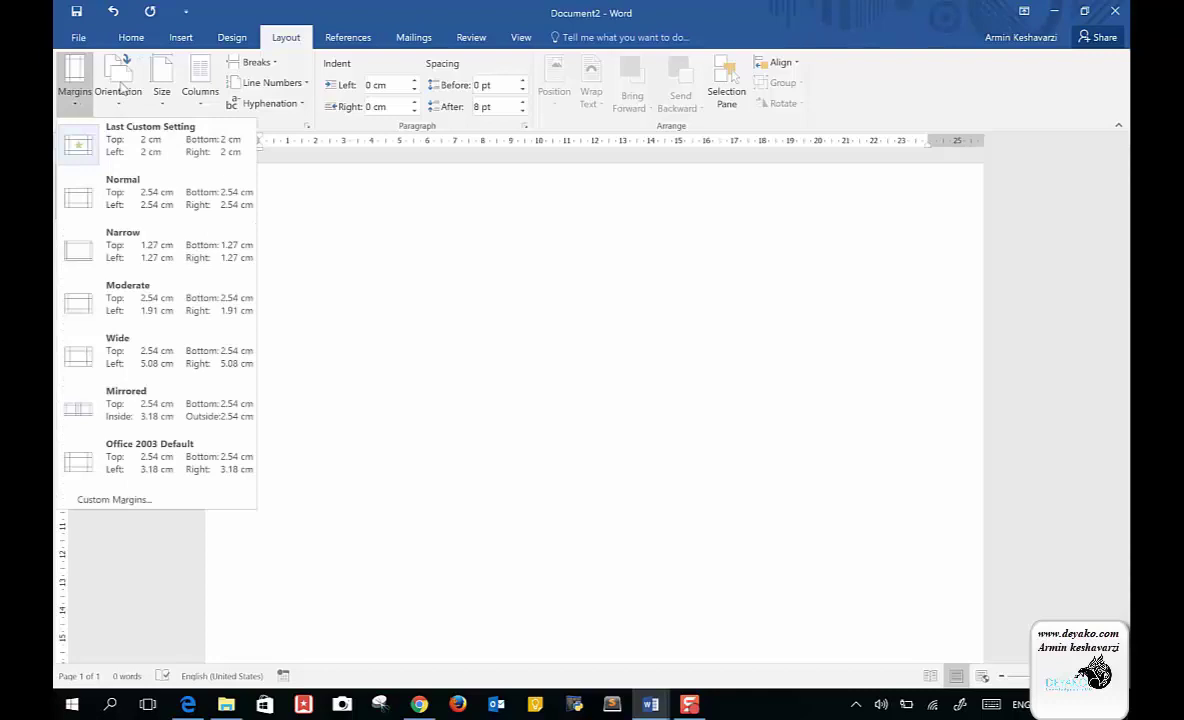
click(117, 96)
click(132, 138)
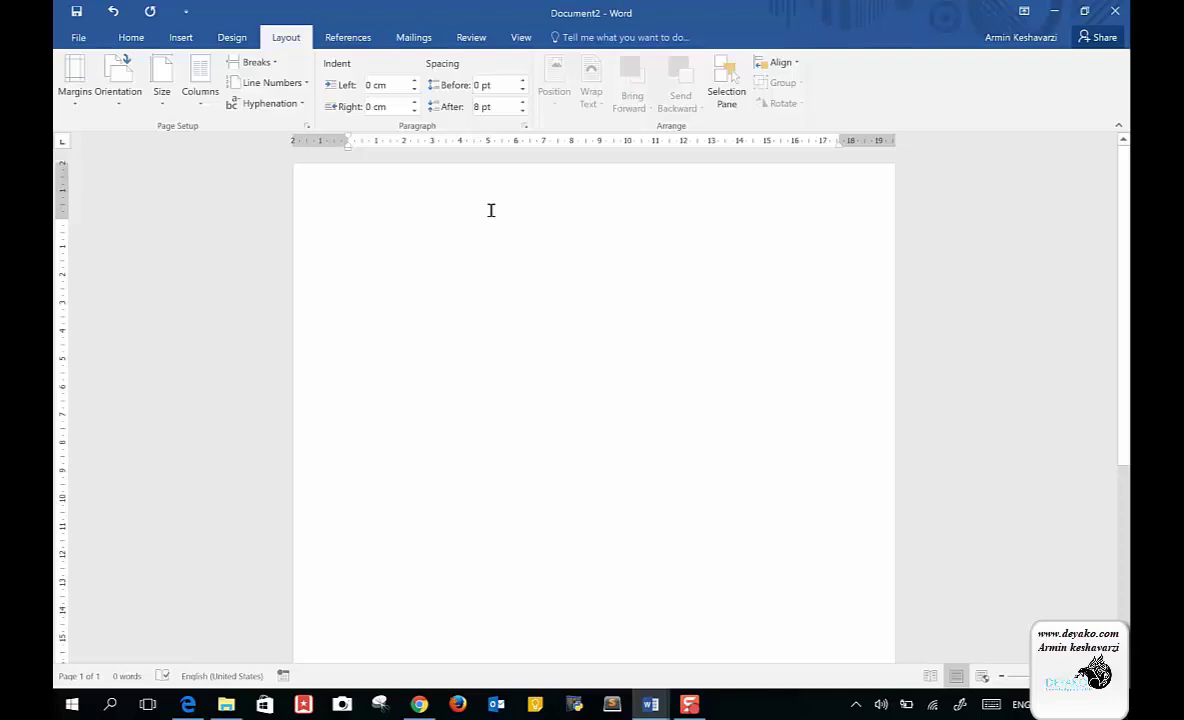
Step: Open the header and footer area, look down at the footer, then exit header editing
double_click(403, 192)
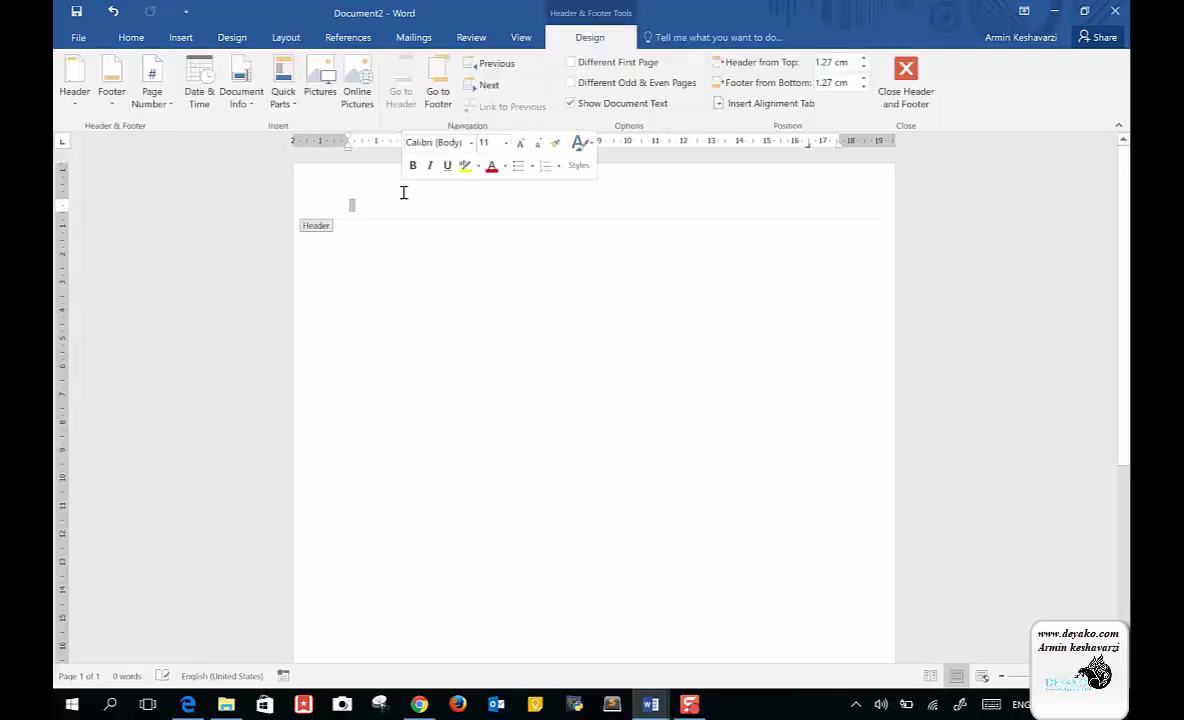
scroll(380, 320, down, 3)
scroll(383, 307, down, 3)
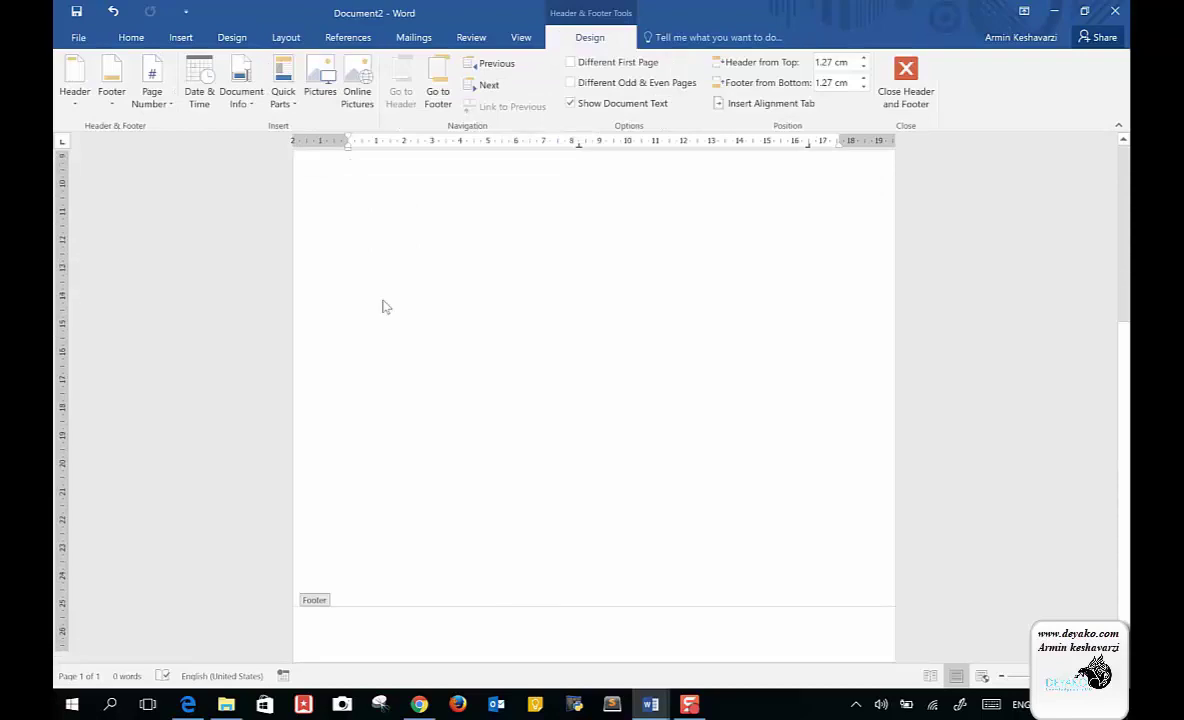
scroll(383, 307, down, 1)
click(342, 607)
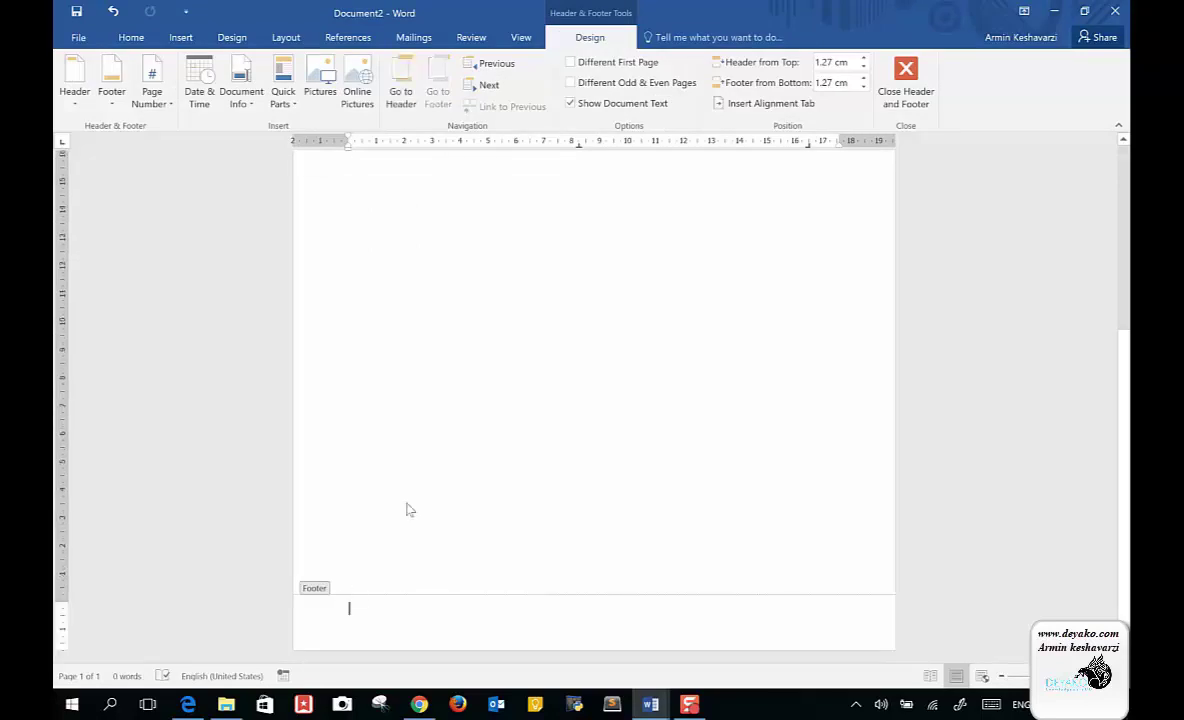
scroll(436, 454, up, 5)
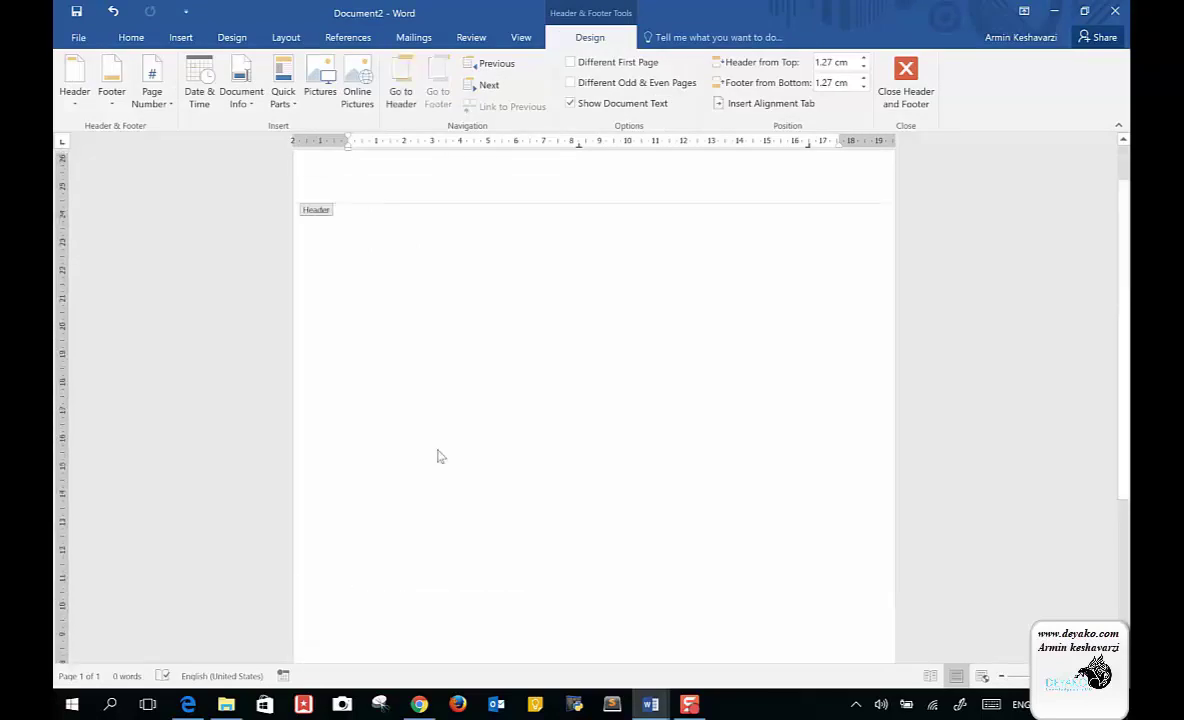
double_click(427, 253)
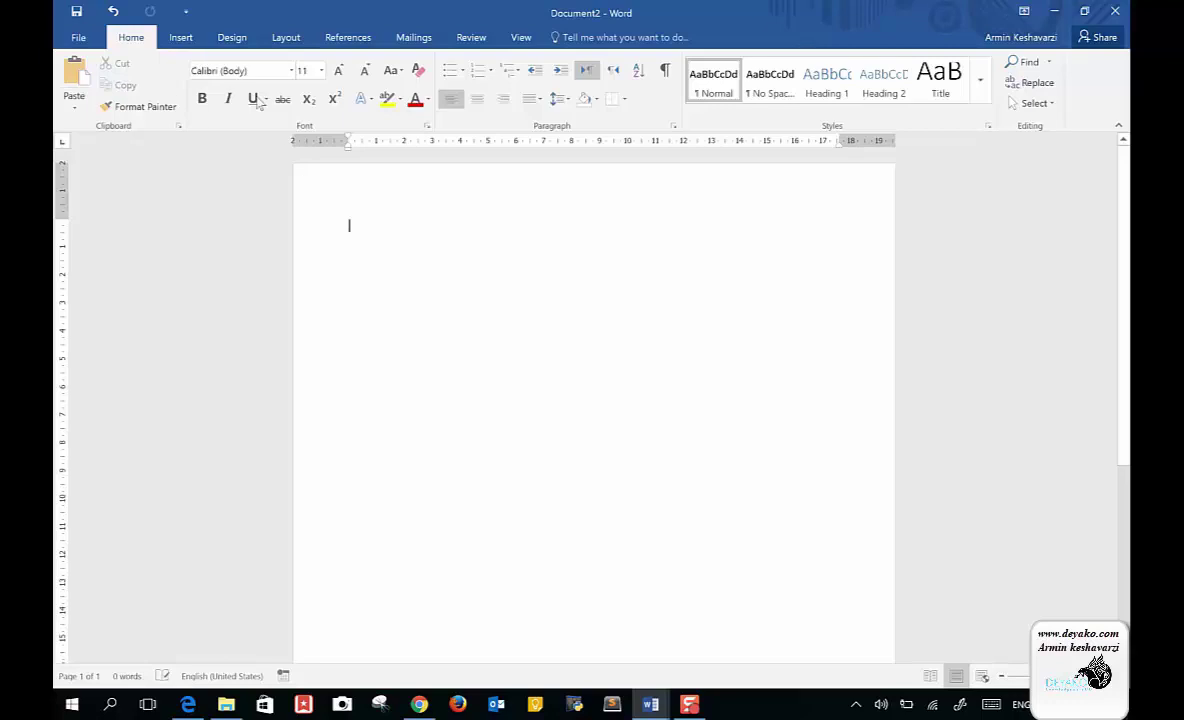
Step: Edit a blank header from the Insert header gallery and set it to right-to-left
click(181, 38)
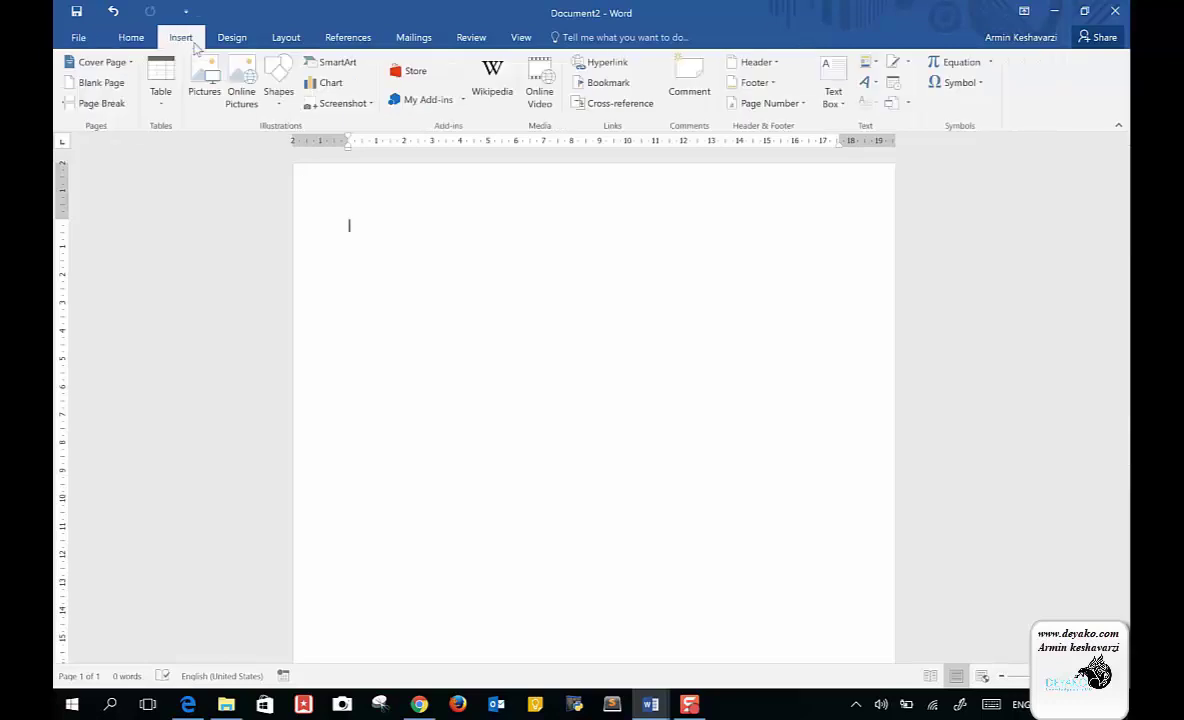
click(757, 62)
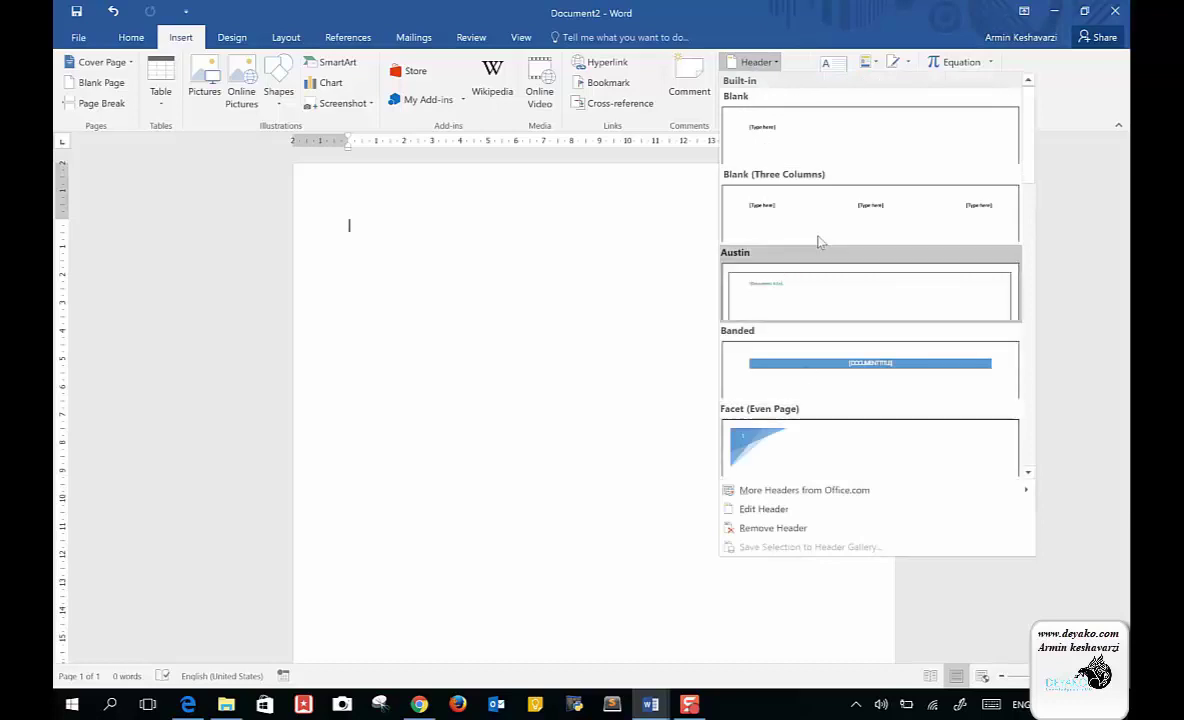
scroll(810, 428, down, 3)
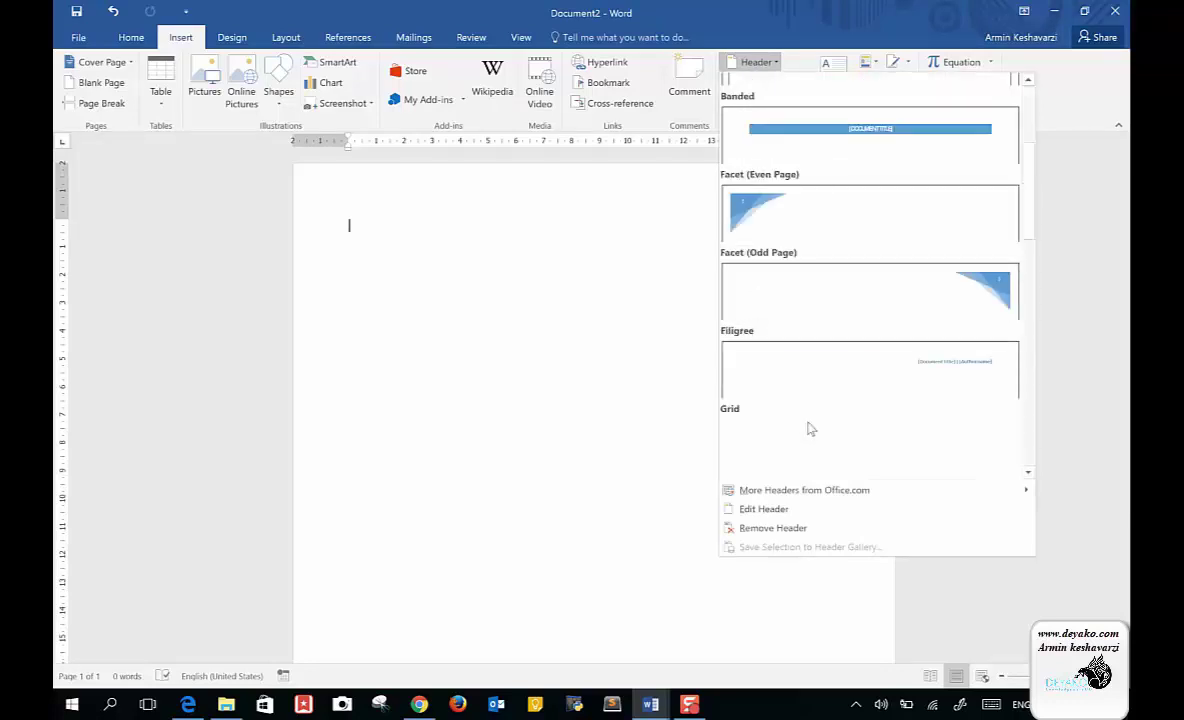
scroll(810, 428, down, 10)
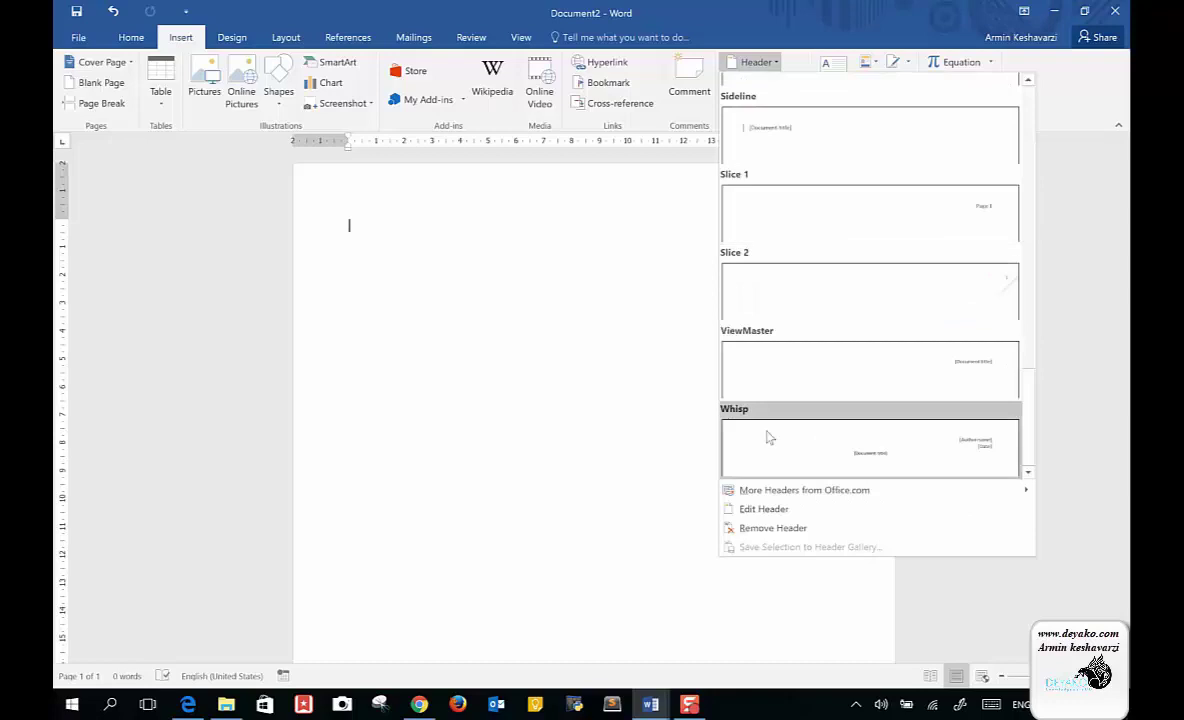
click(764, 509)
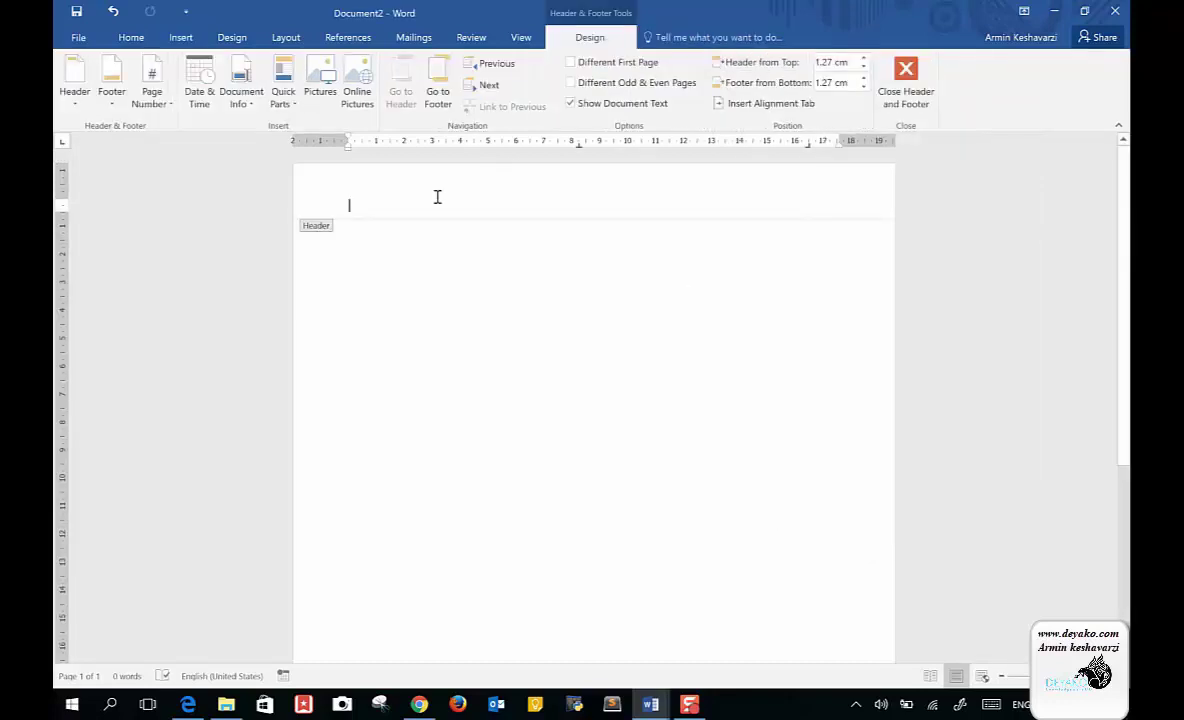
click(131, 37)
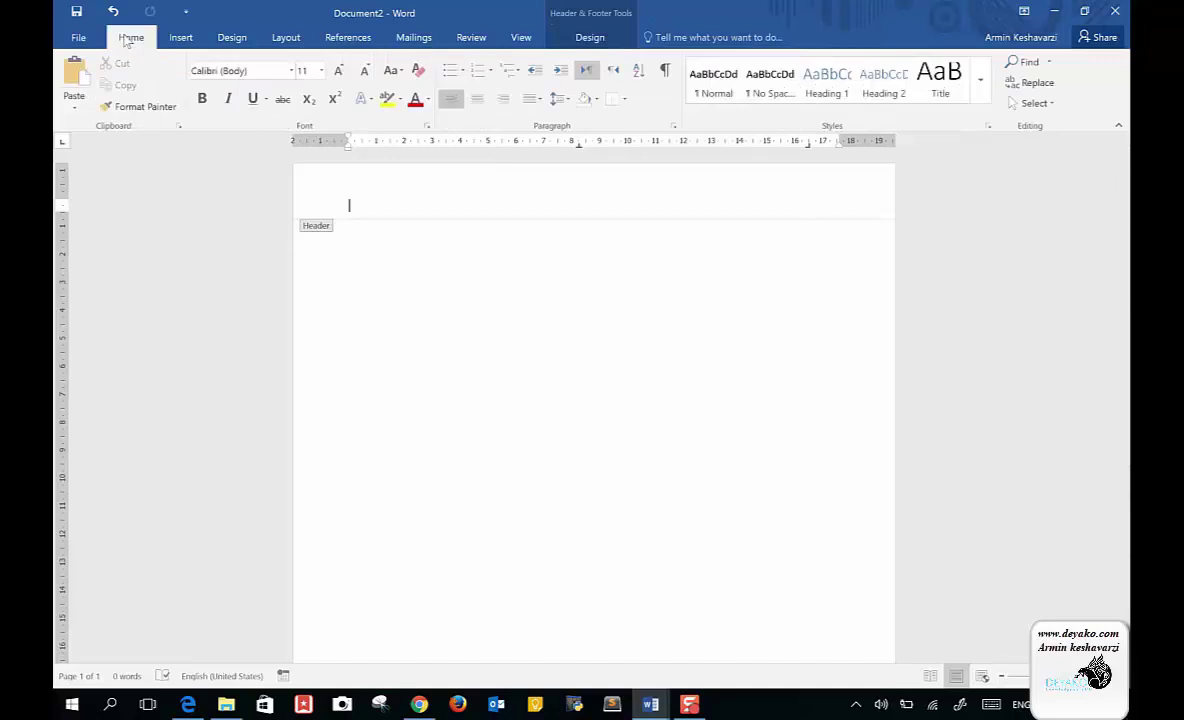
click(613, 70)
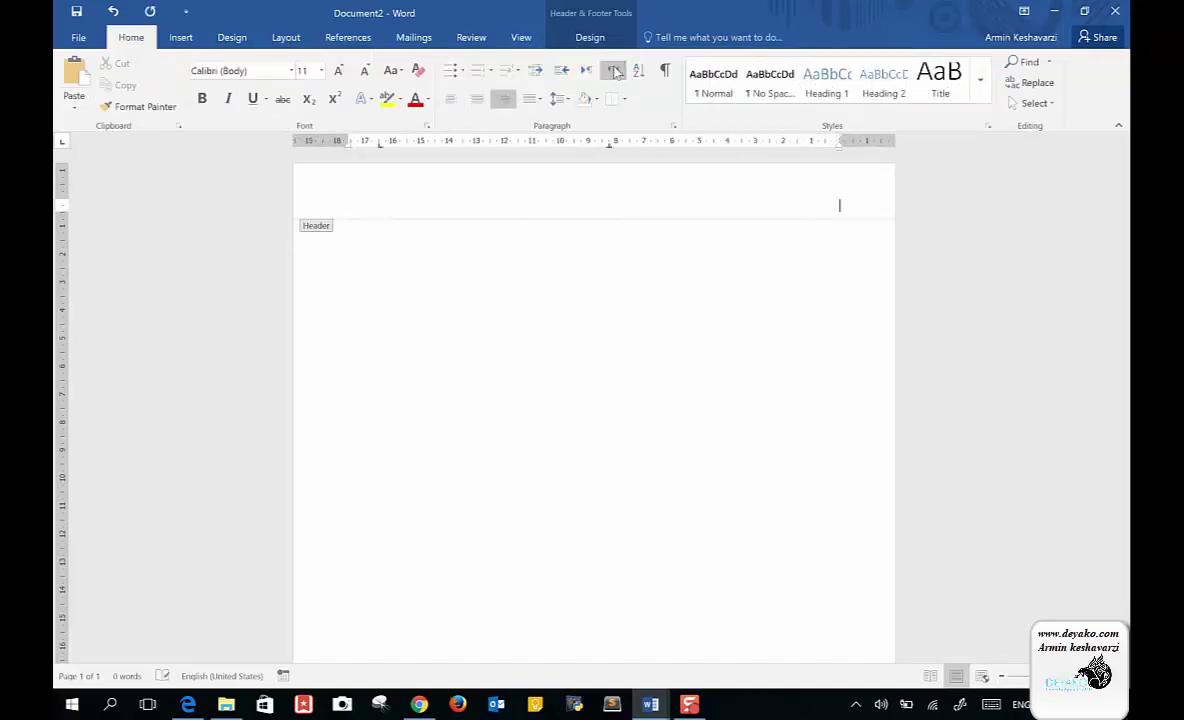
Step: Check the Impact Factor reference document's header, then return to Document2
click(650, 704)
click(605, 630)
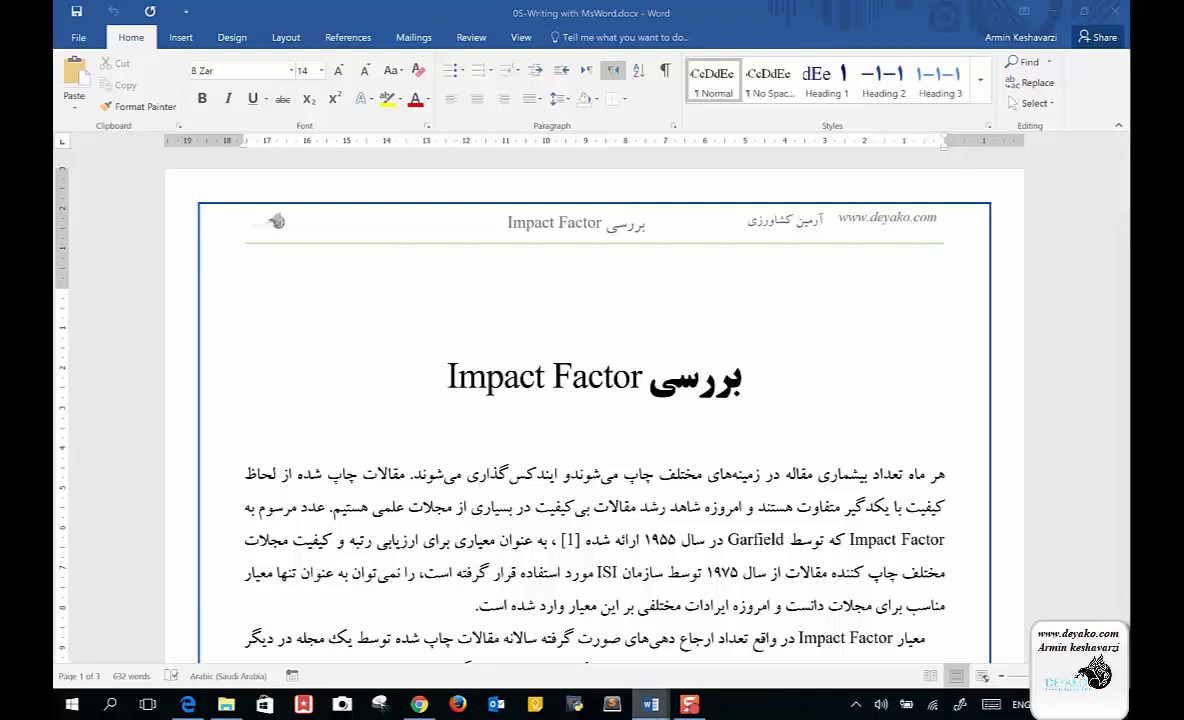
mouse_move(650, 705)
click(737, 655)
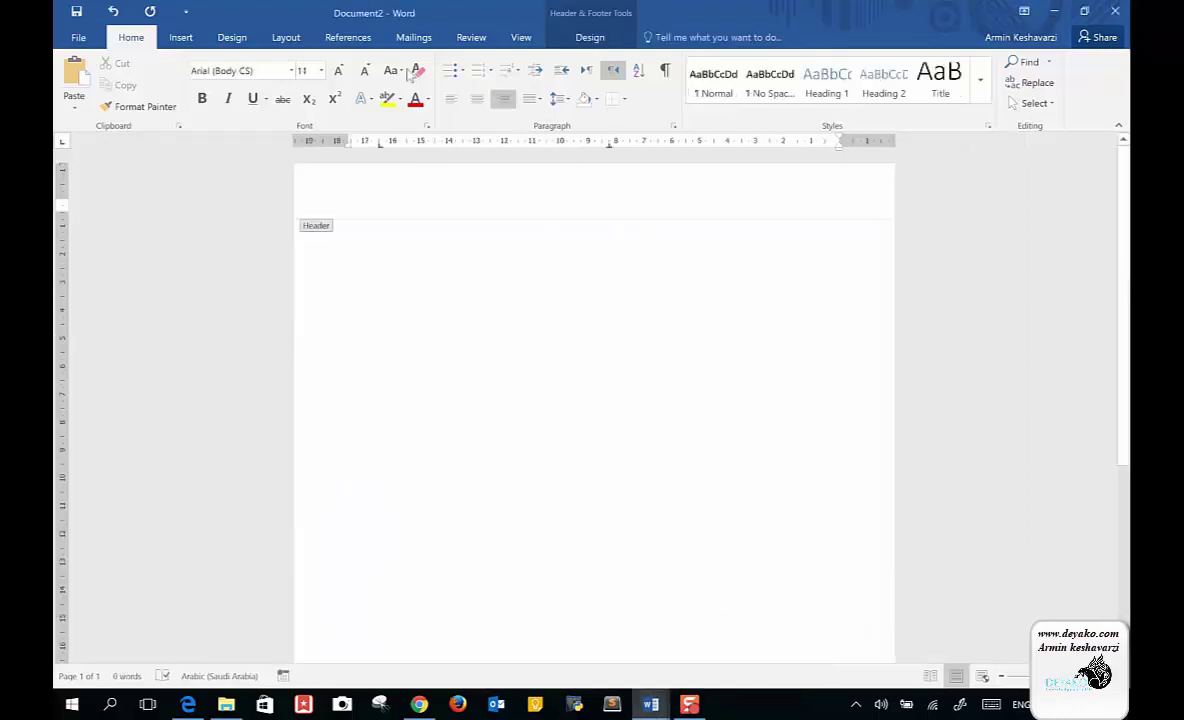
Step: Insert a four-column, one-row table into the header
click(179, 38)
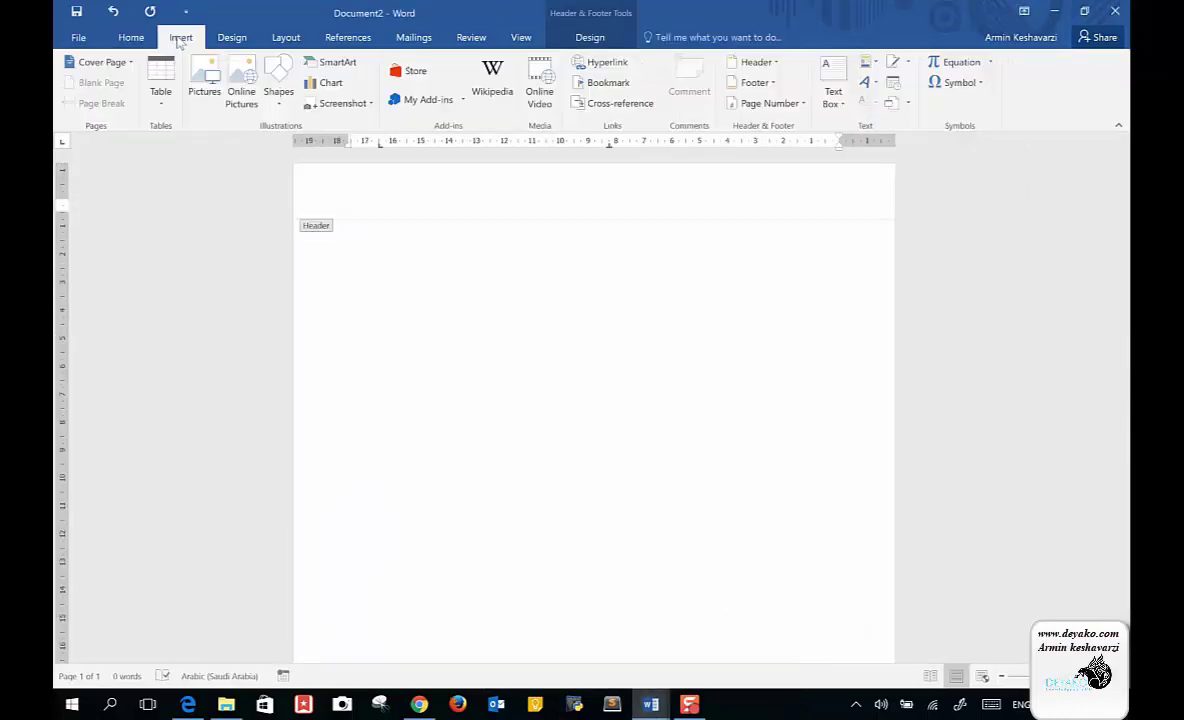
click(160, 85)
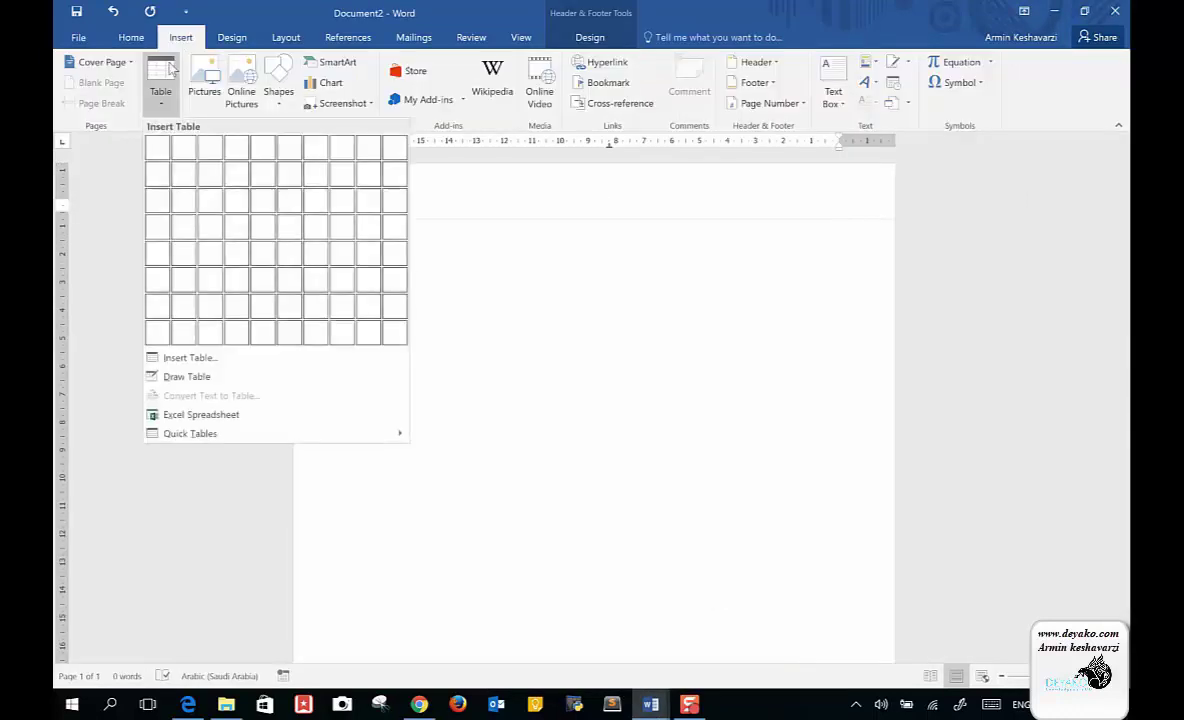
click(245, 151)
text(d)
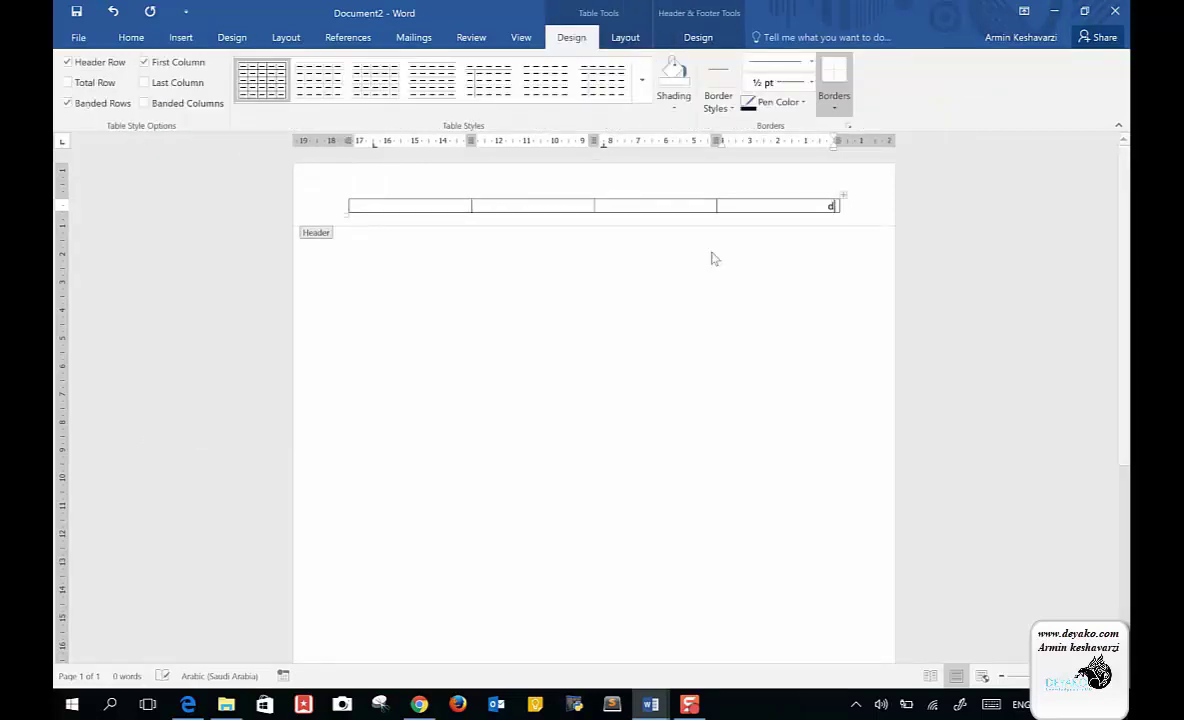
key(alt+shift)
text(ww.deya)
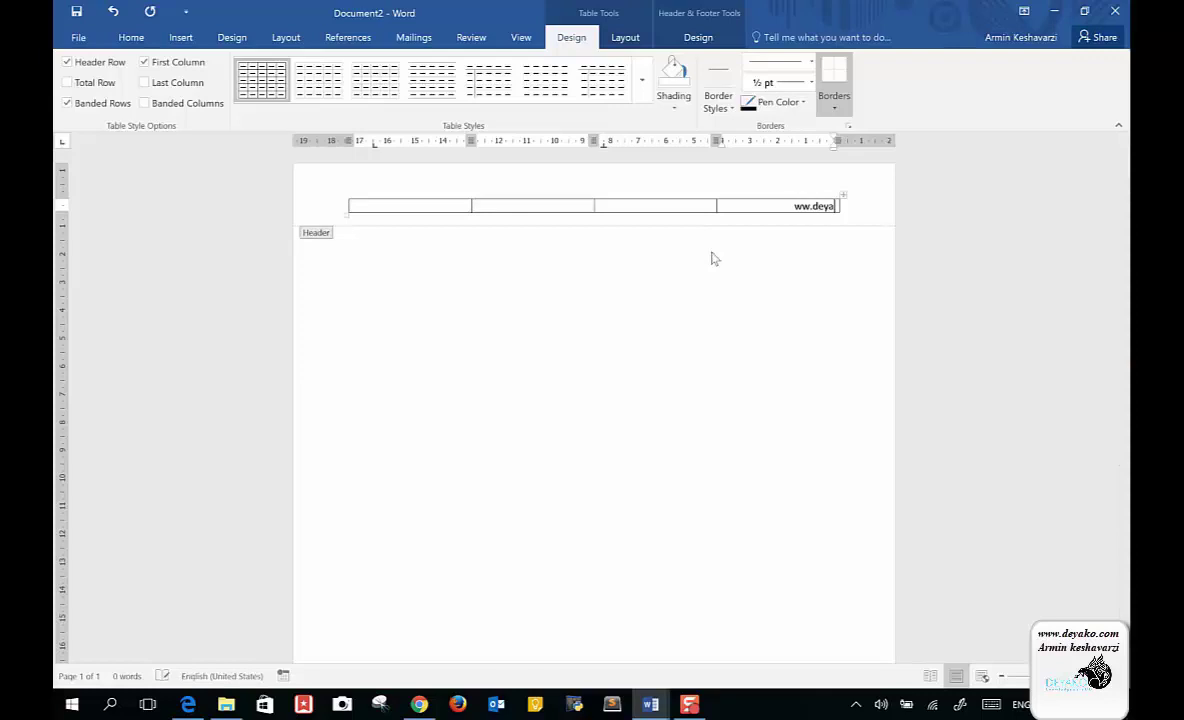
key(BackSpace)
text(deyako.com)
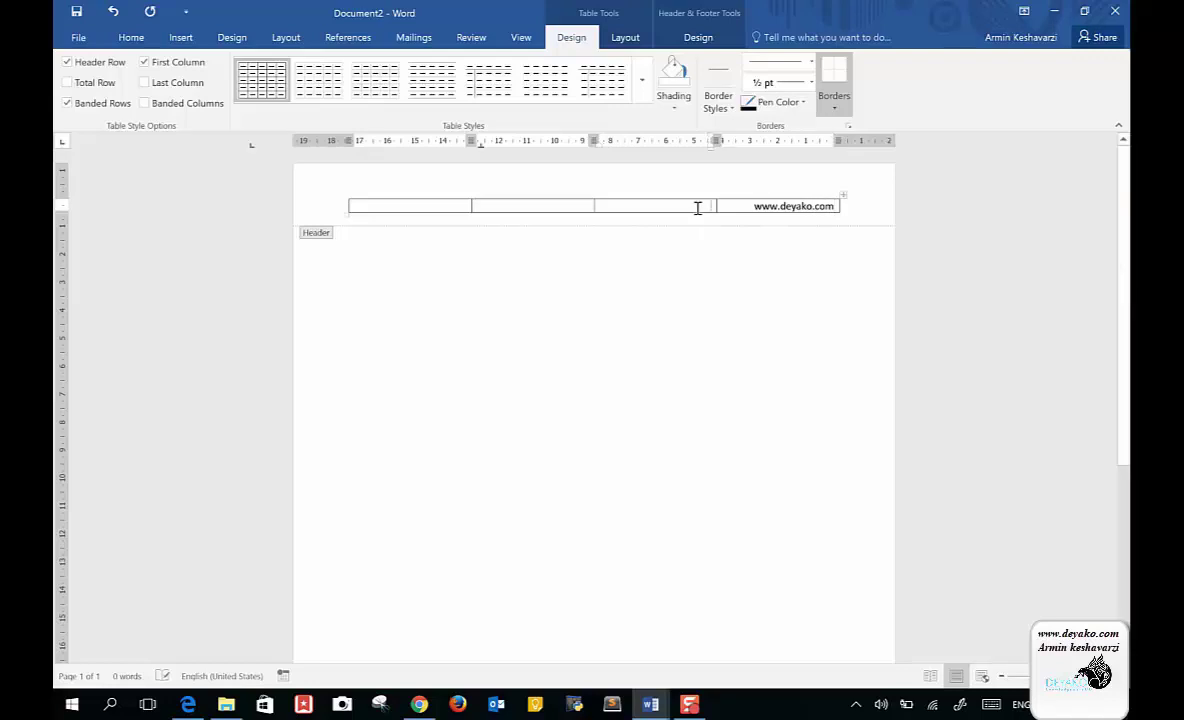
key(alt+shift)
click(650, 704)
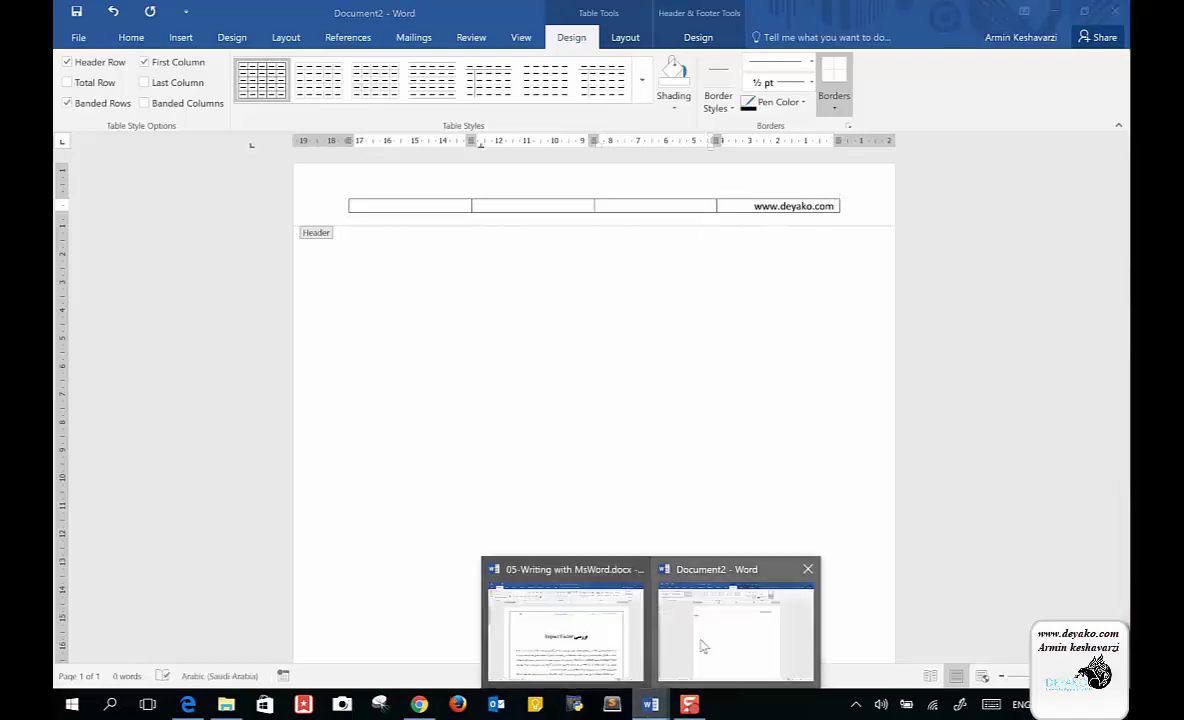
click(565, 625)
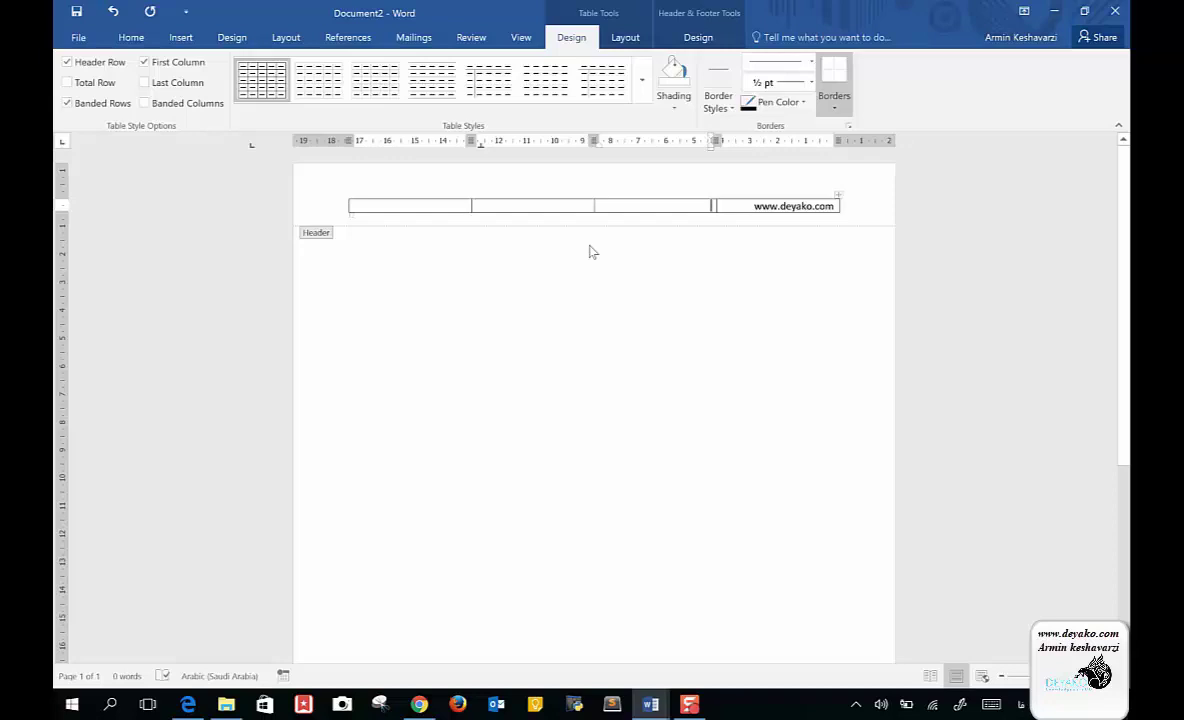
key(alt+shift)
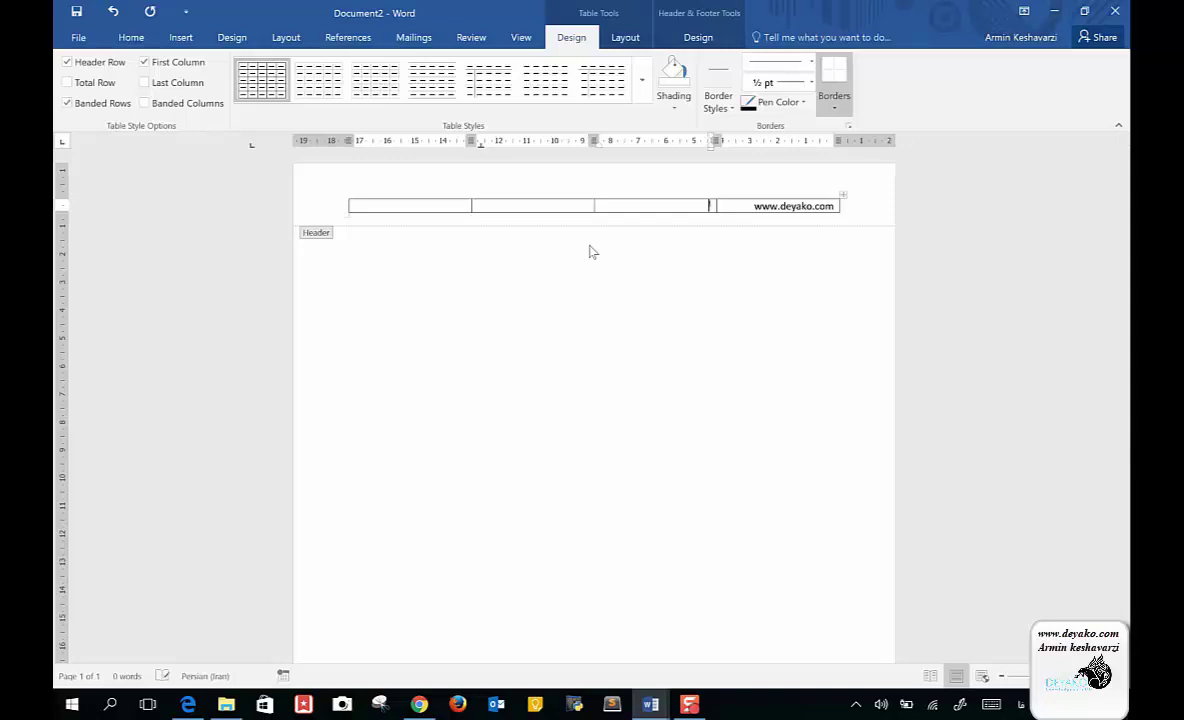
text(کش)
text(اورزی)
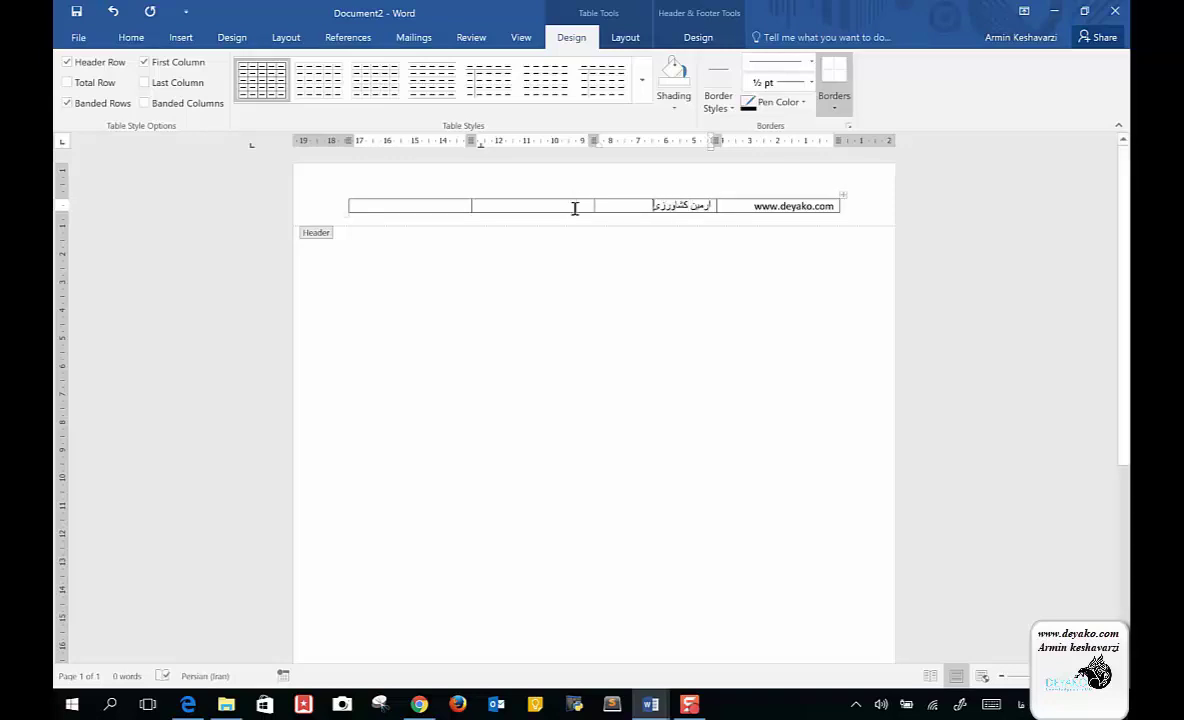
click(575, 208)
text(بررسی)
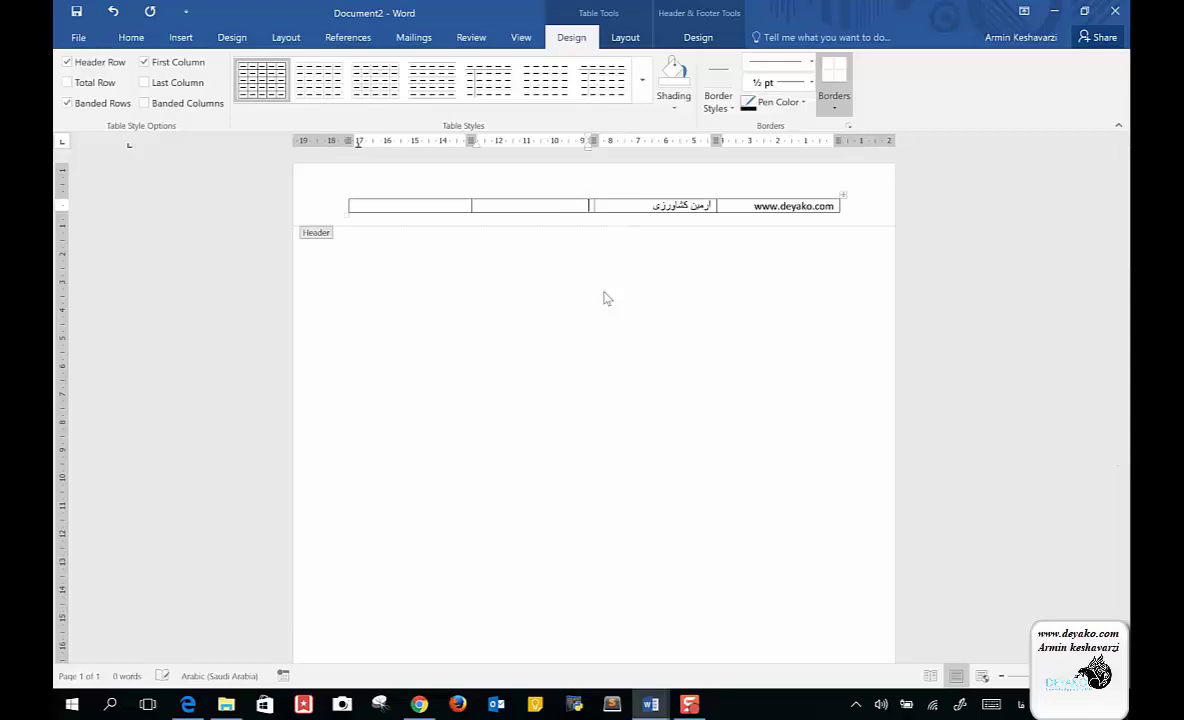
key(alt+shift)
click(180, 37)
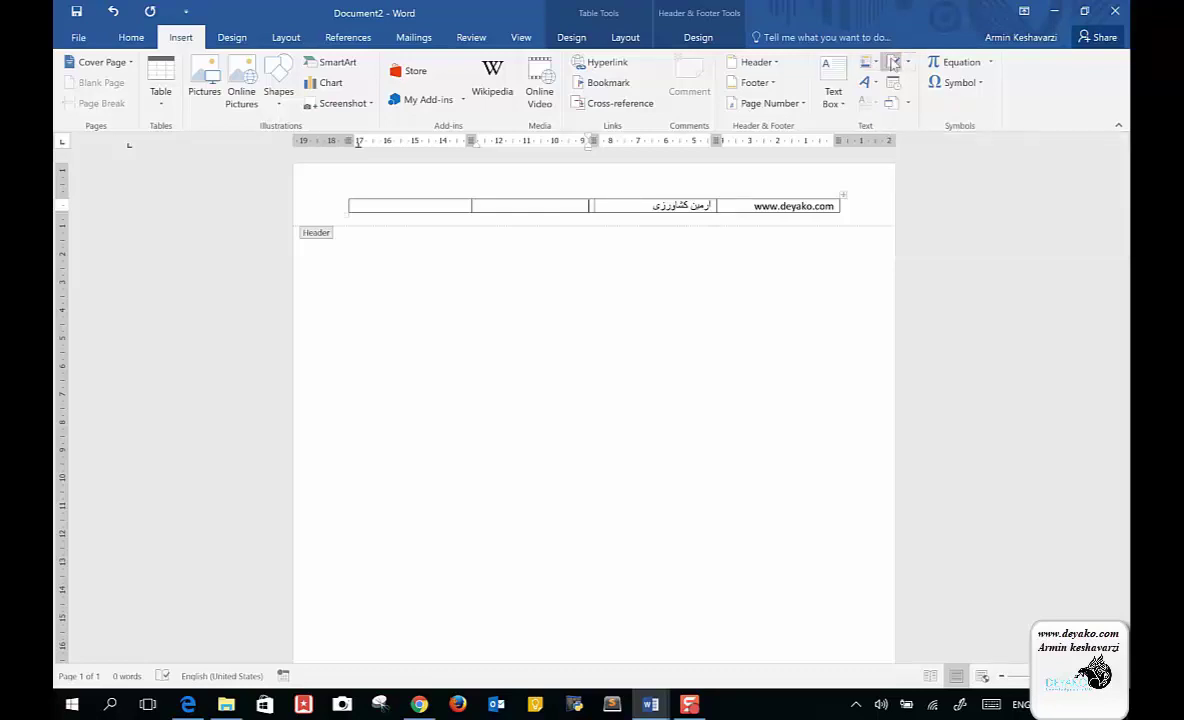
Step: Look at the Quick Parts Document Property fields, then open the File Info page
click(877, 64)
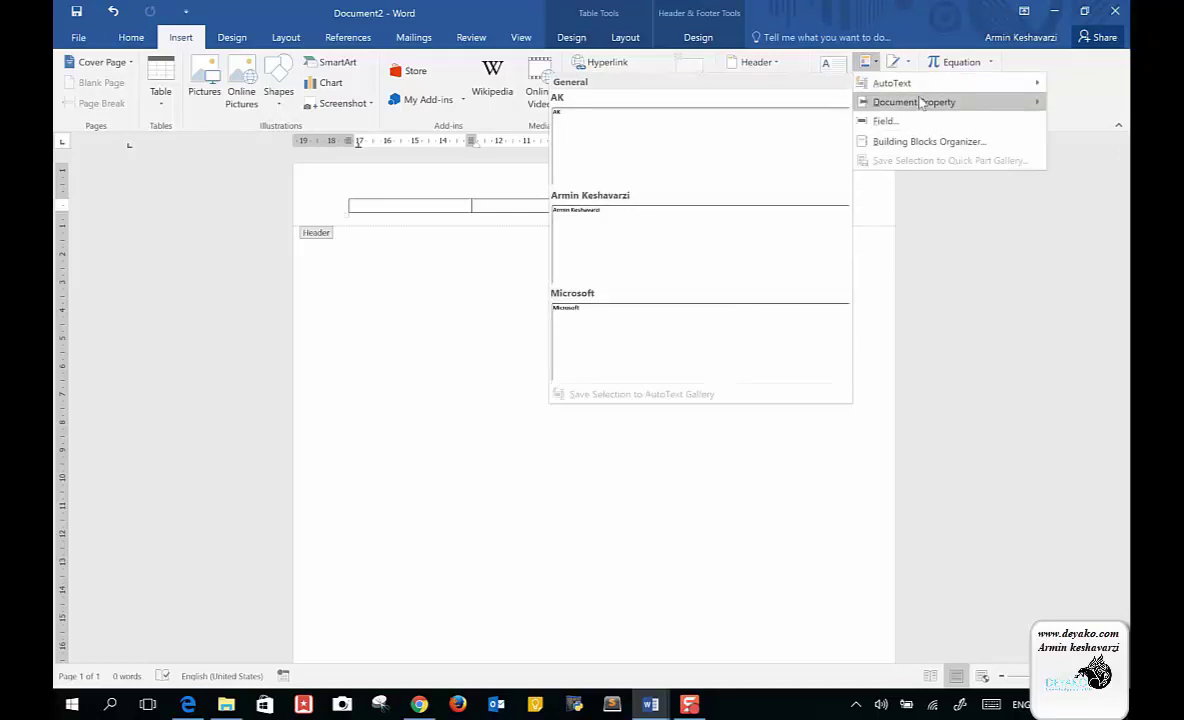
mouse_move(913, 102)
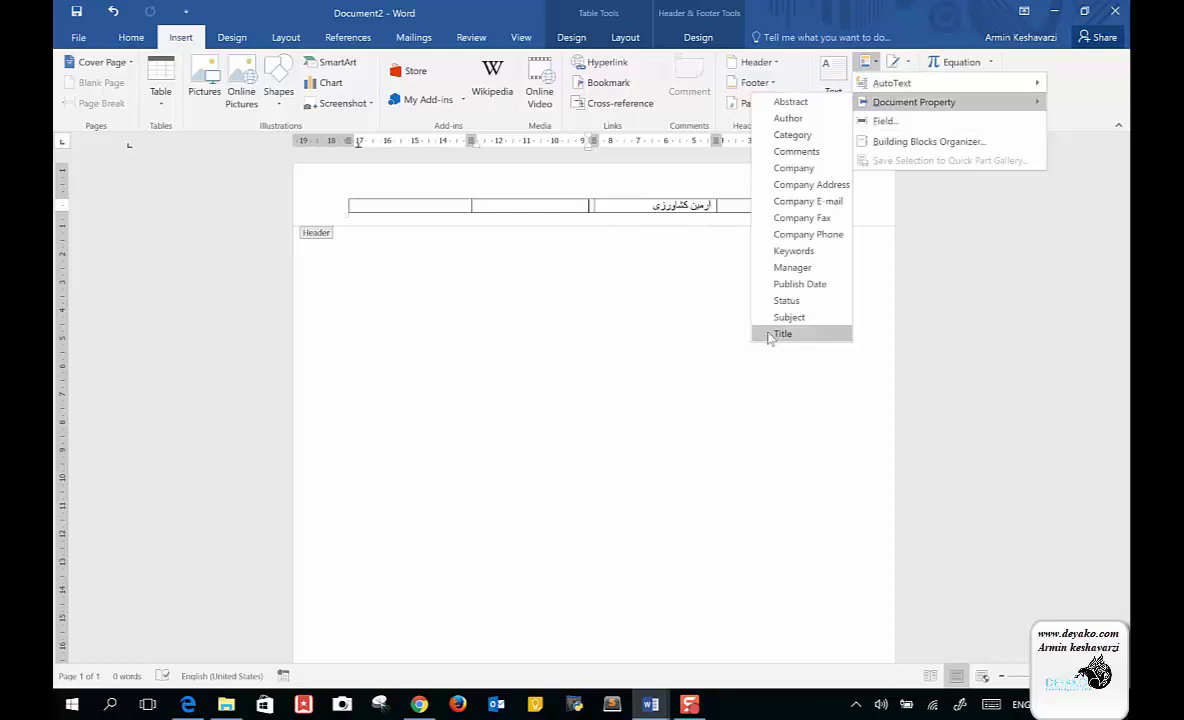
click(670, 291)
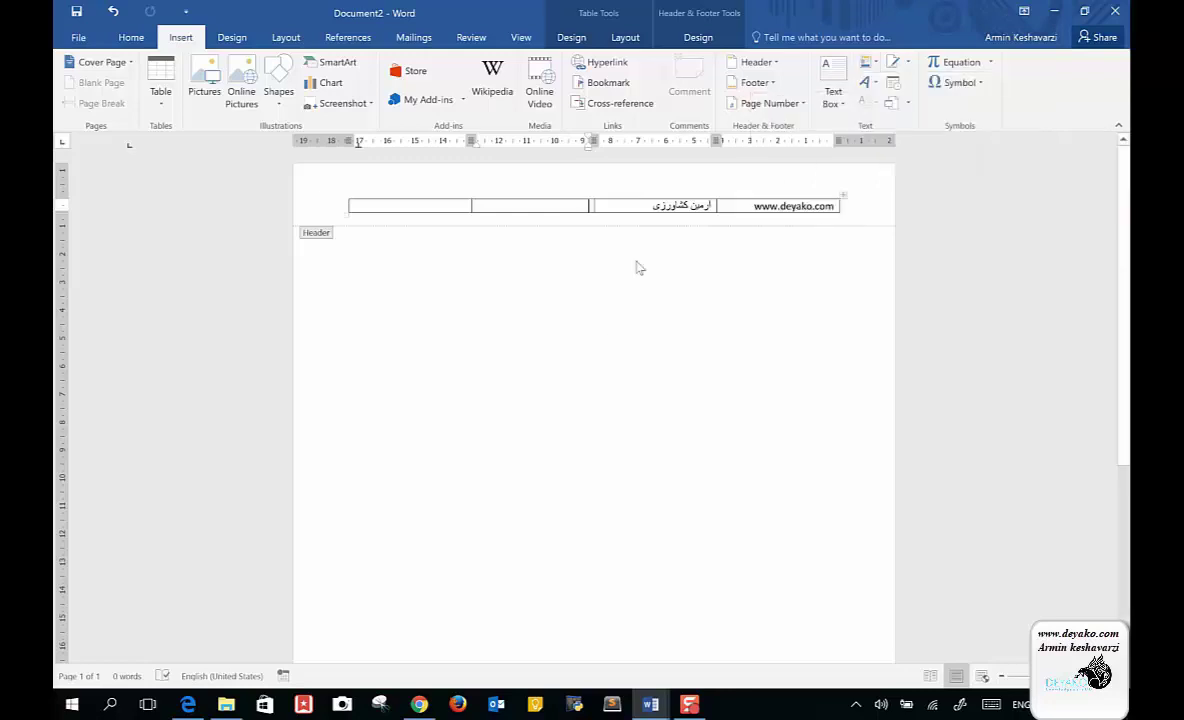
click(75, 38)
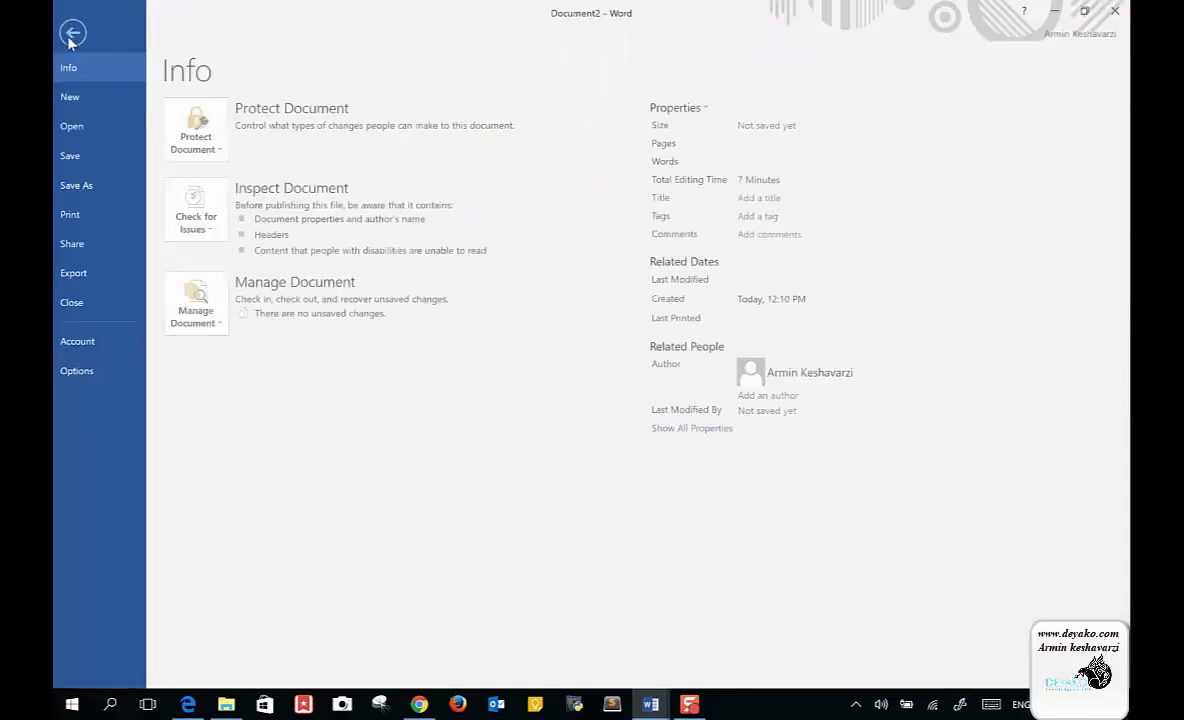
Step: Enter 'بررسی Impact Factor' as the Title property and go back to the document
click(755, 198)
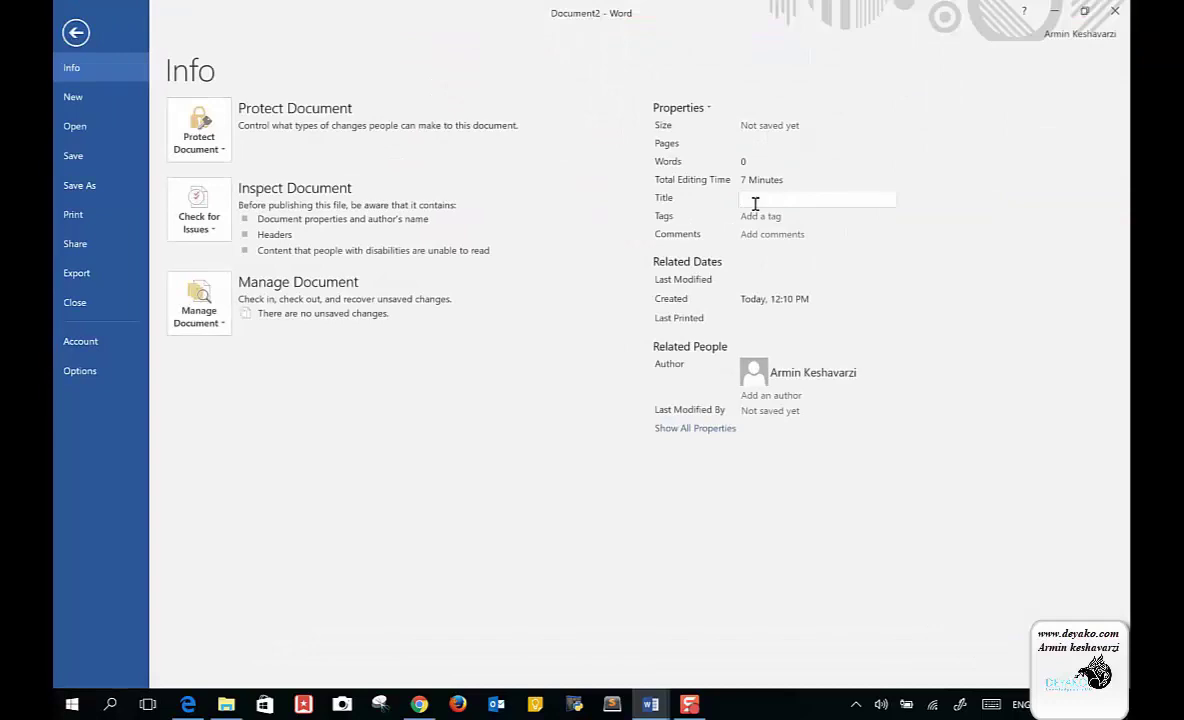
text(jh)
key(alt+shift)
click(650, 704)
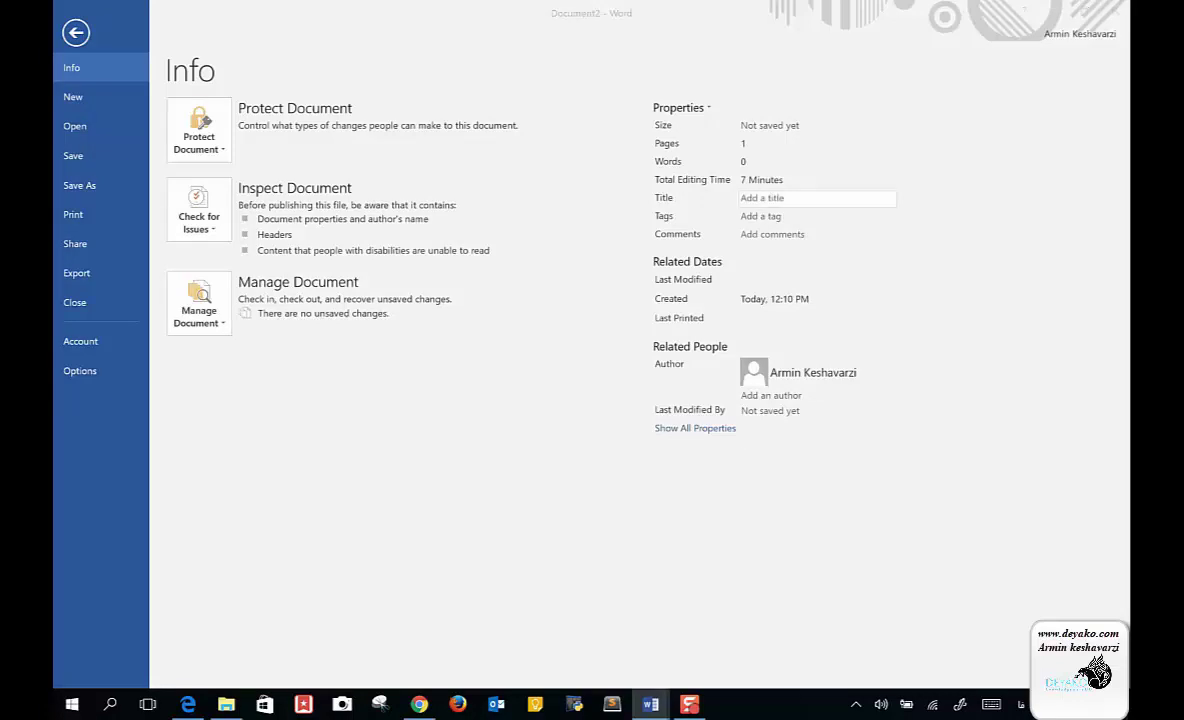
click(802, 192)
text(بررسی Impactfa)
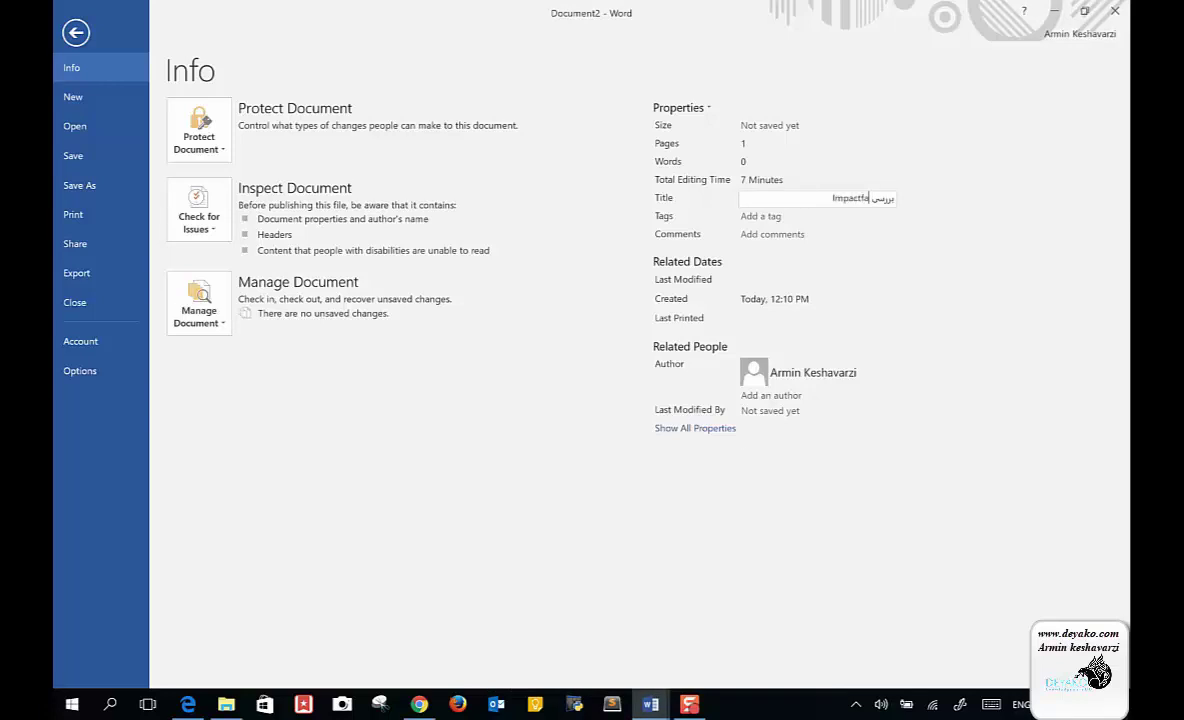
text(t)
text( Factor)
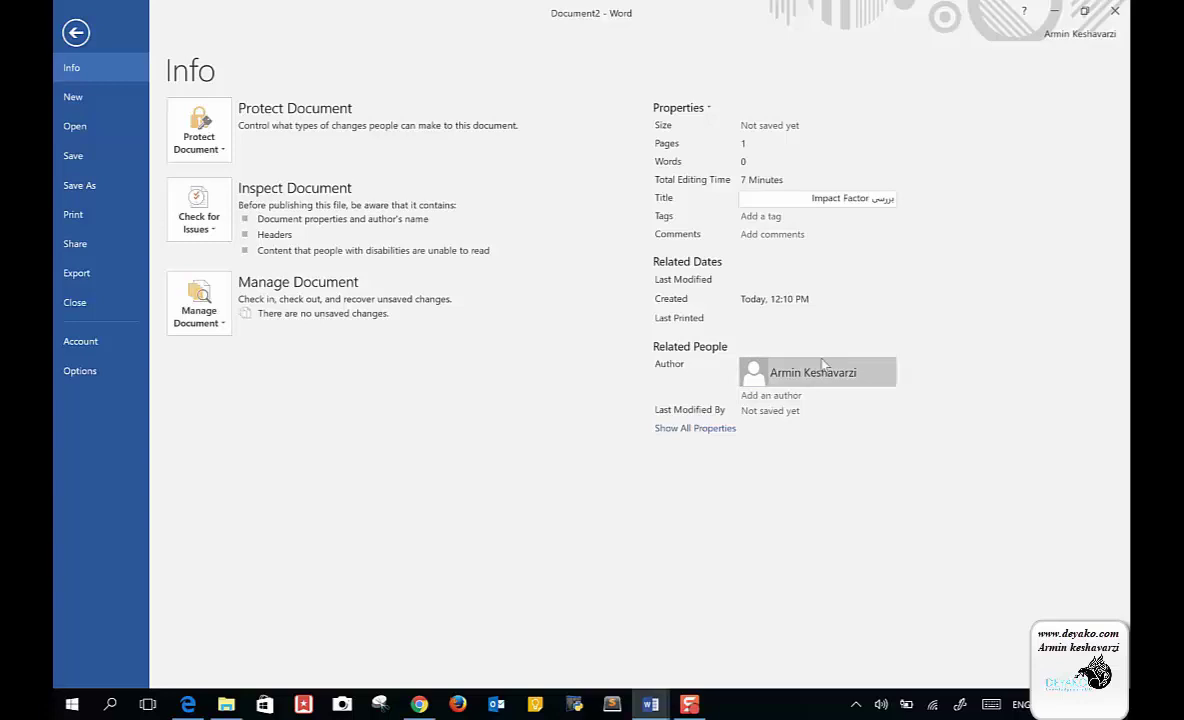
click(70, 33)
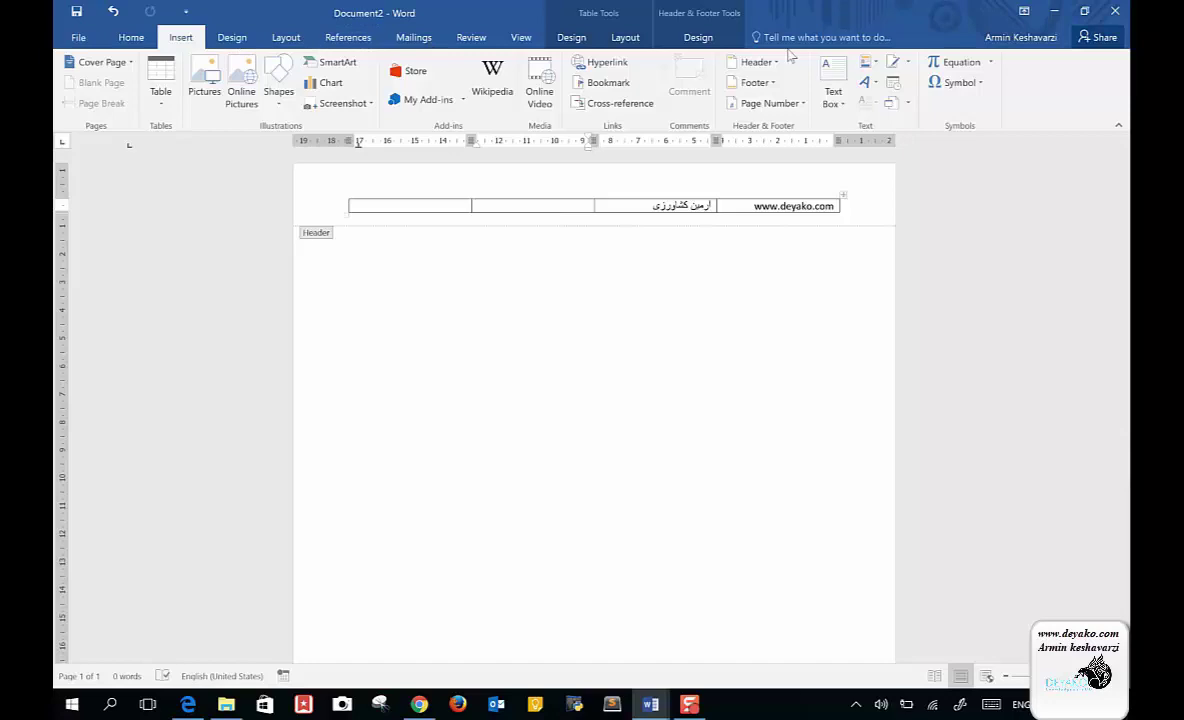
Step: Insert the Title property field 'بررسی Impact Factor' into the empty header cell
click(874, 63)
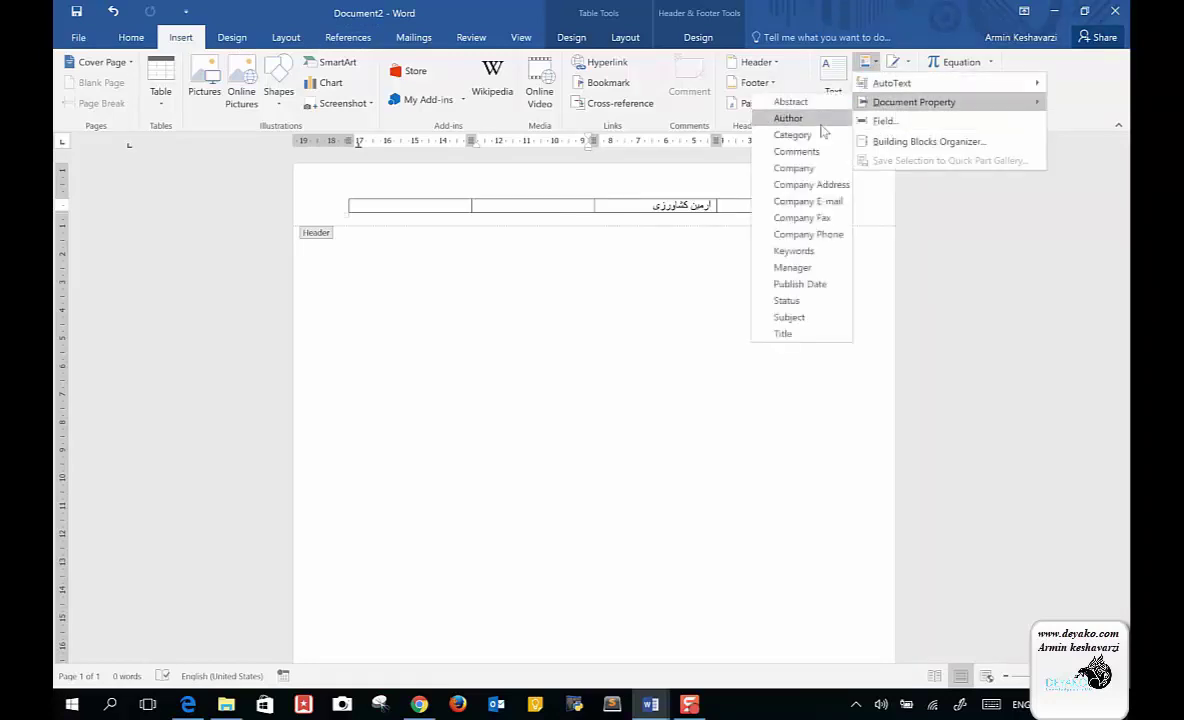
click(783, 334)
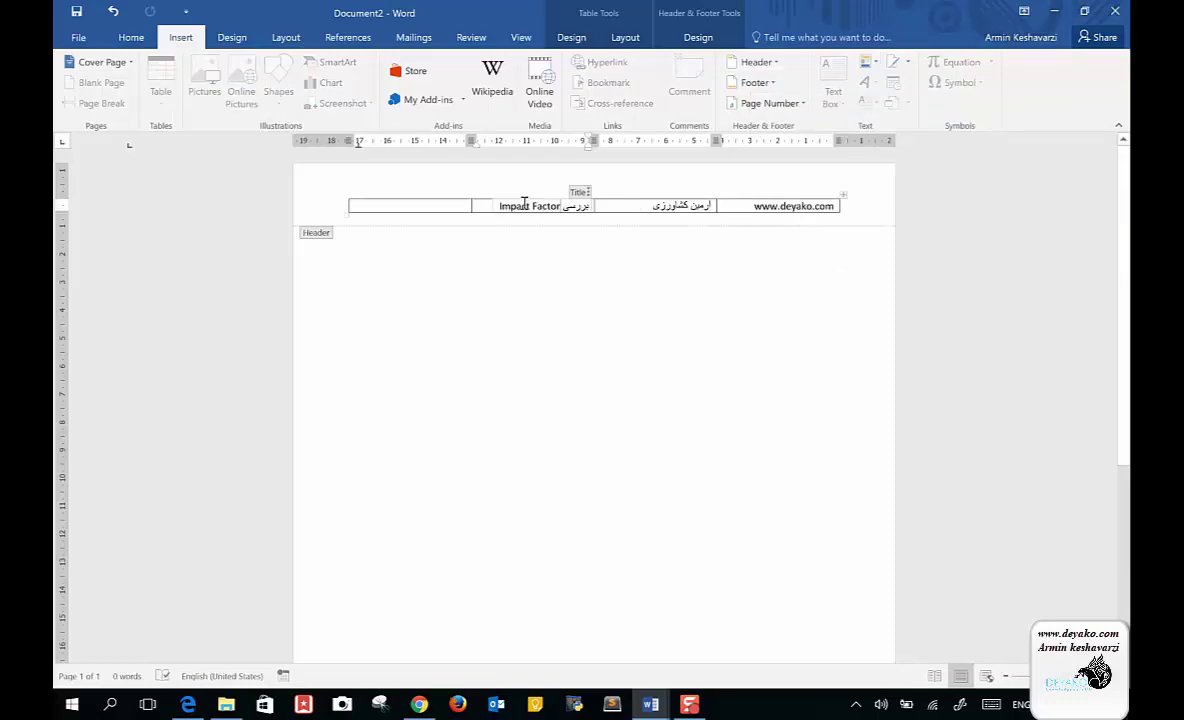
click(131, 37)
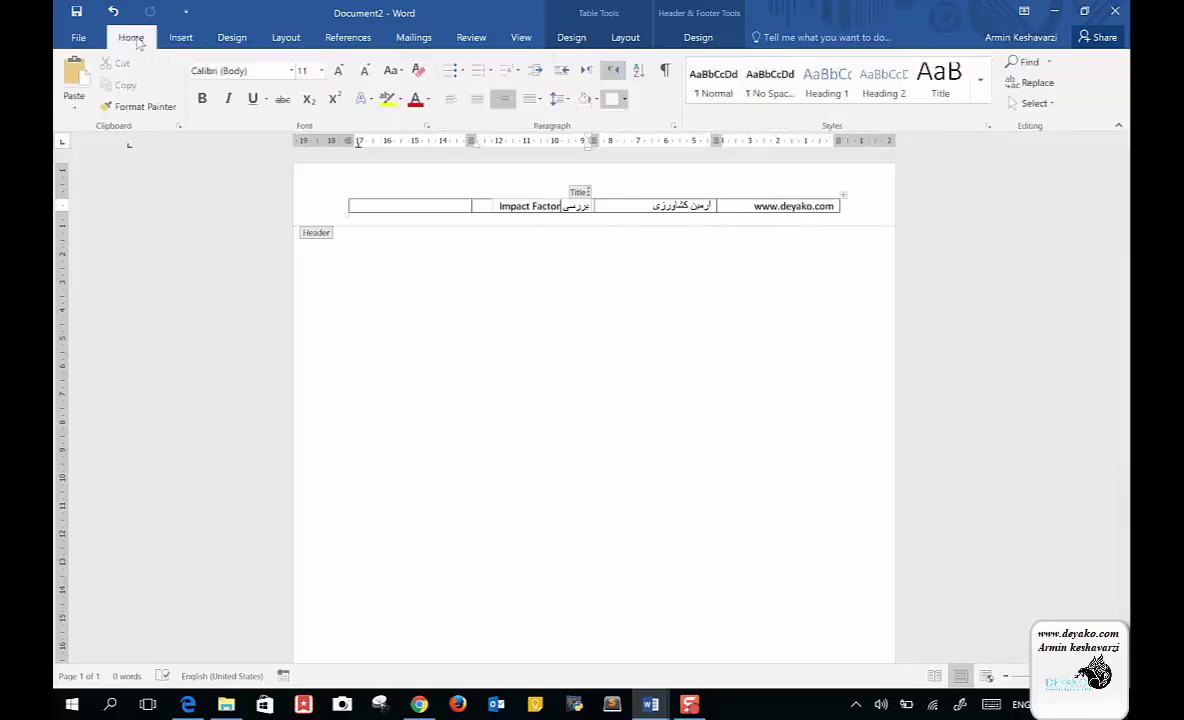
right_click(946, 81)
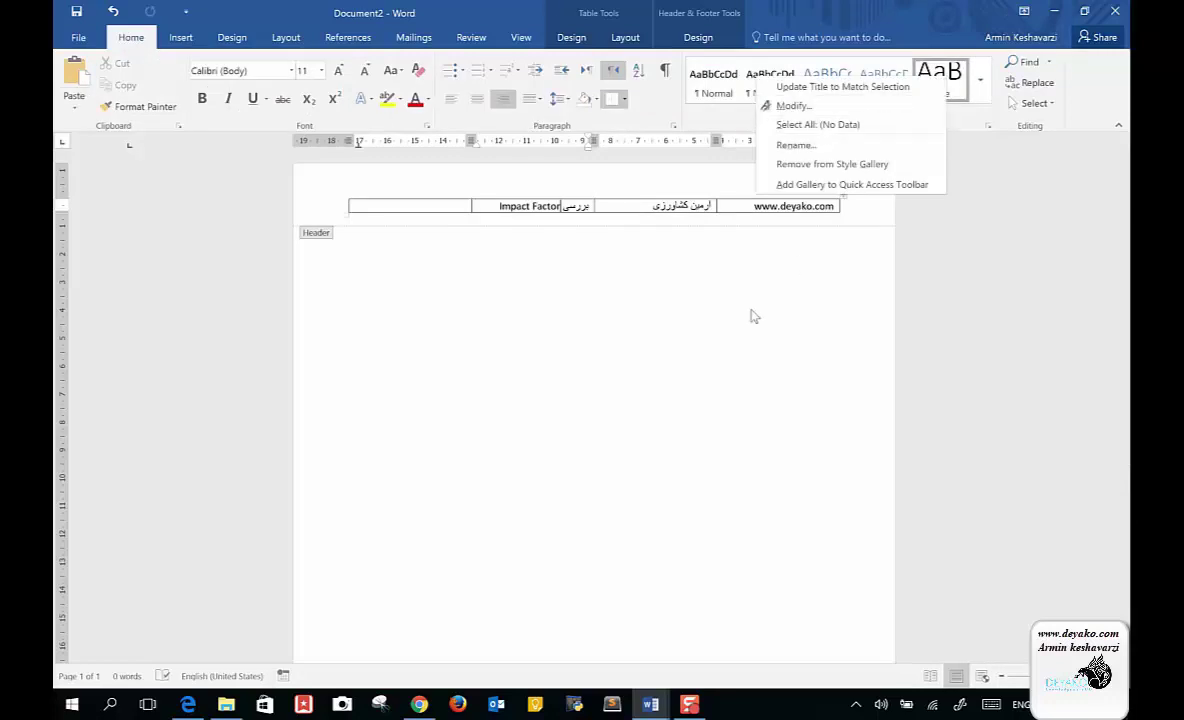
click(725, 330)
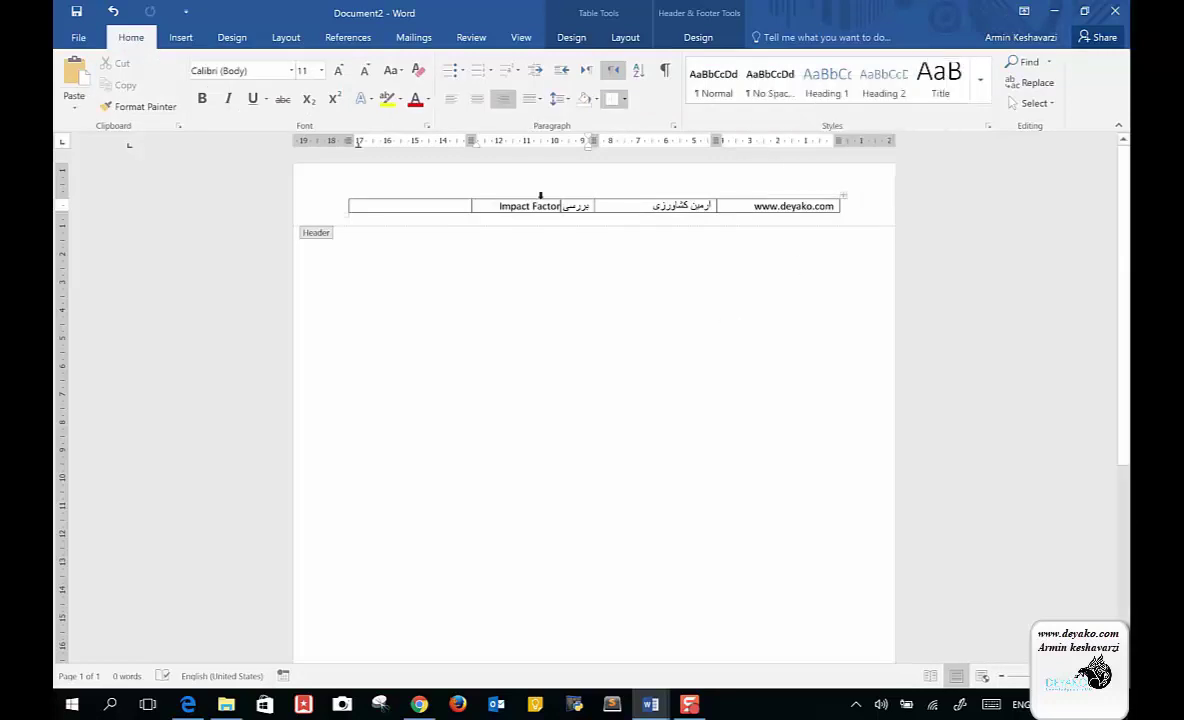
Step: Leave the header, make the body right-to-left Persian, and insert the Title field there
double_click(566, 318)
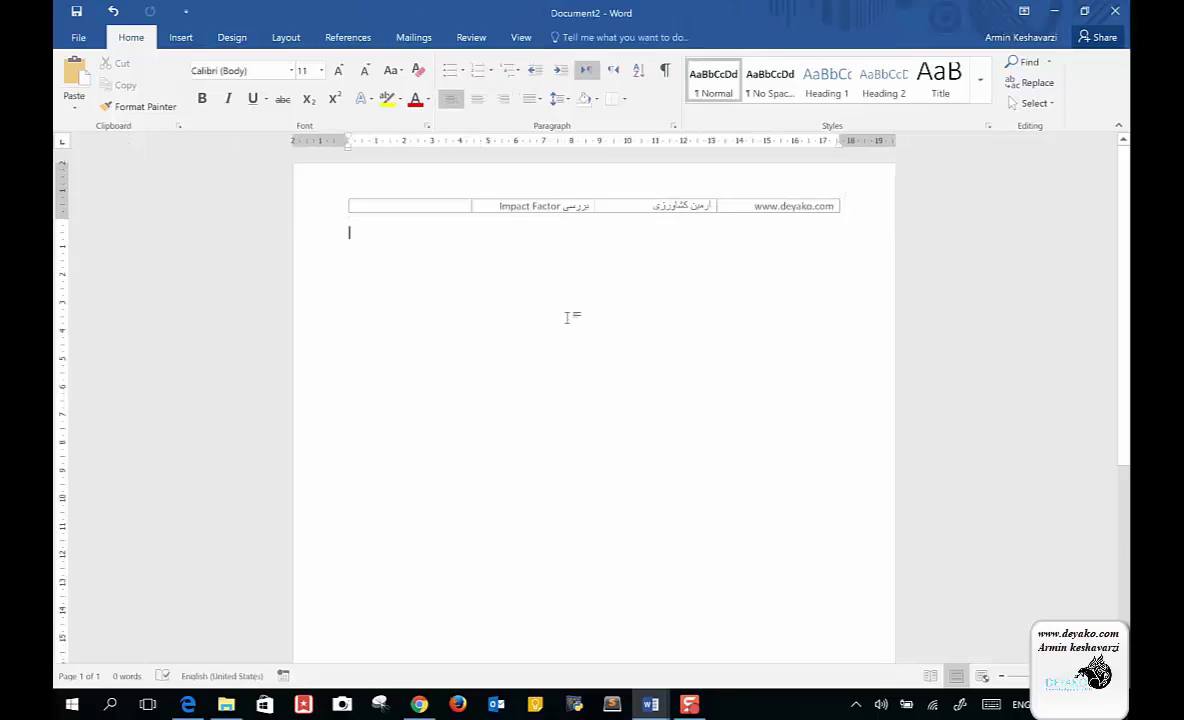
key(ctrl+shift)
key(alt+shift)
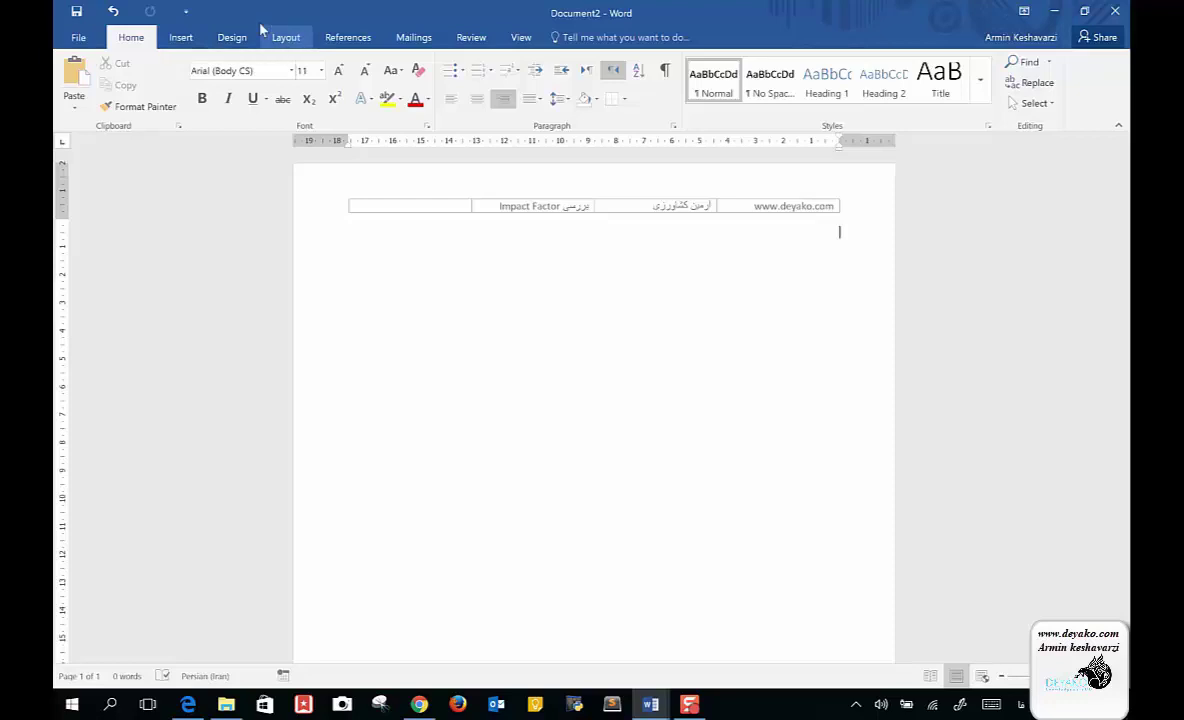
click(181, 37)
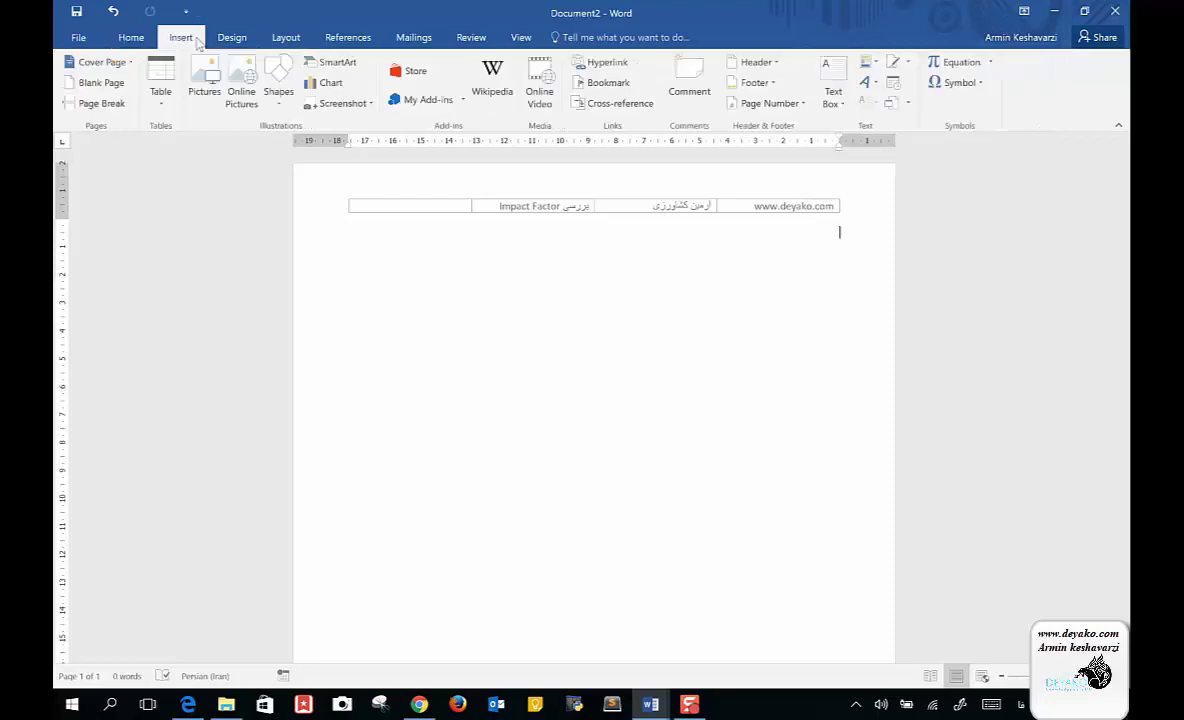
click(755, 62)
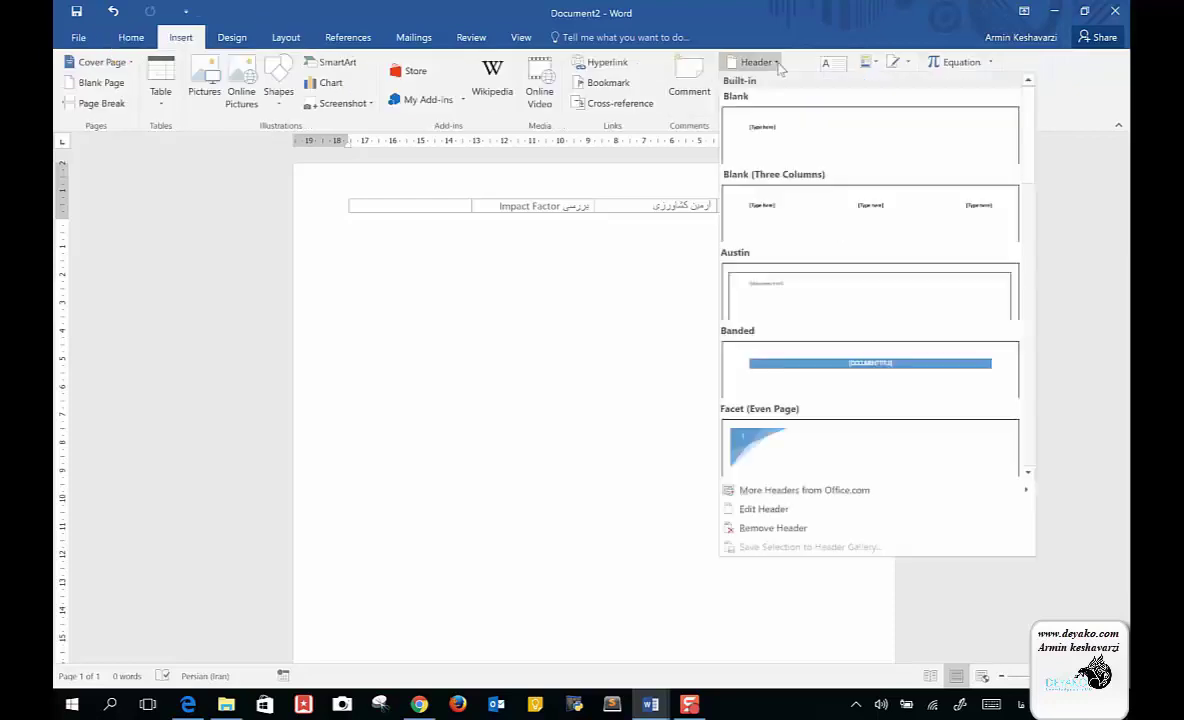
click(626, 396)
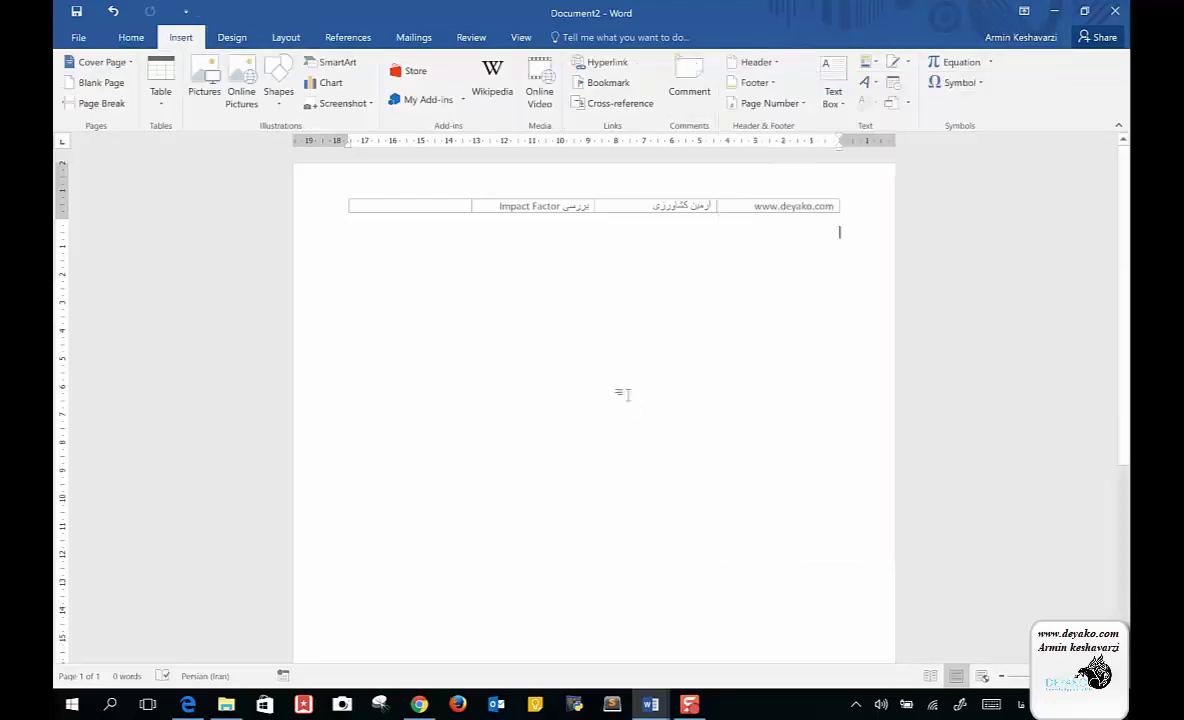
click(865, 62)
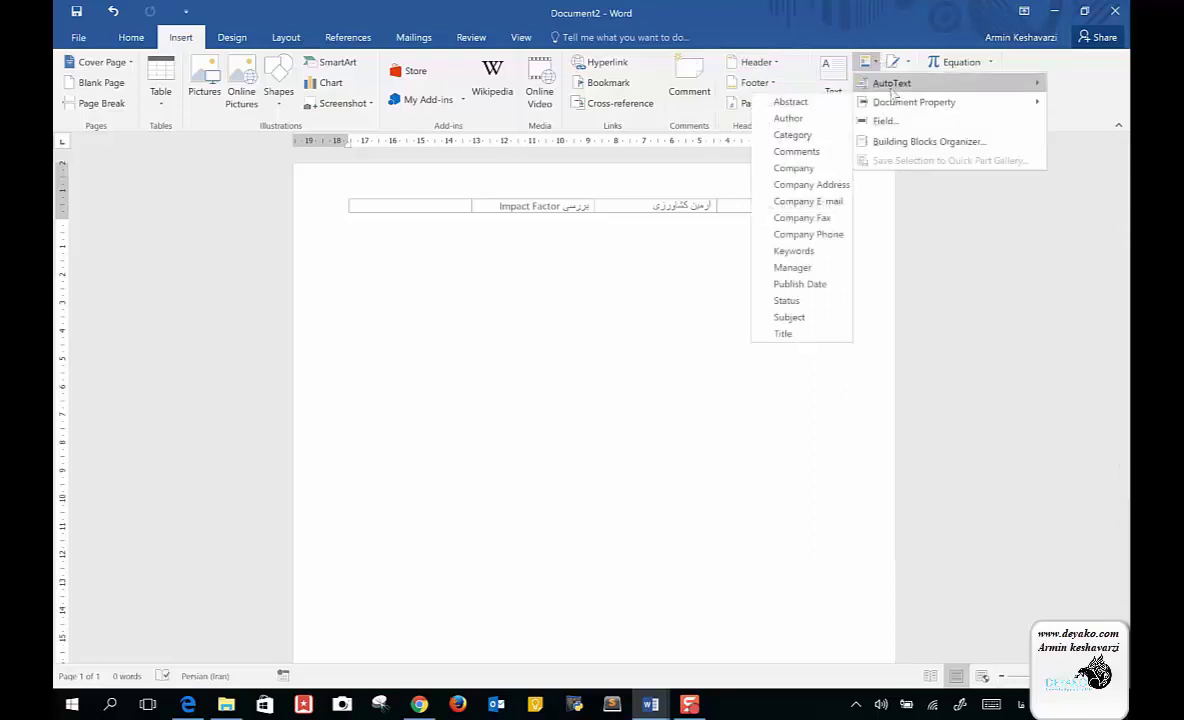
mouse_move(913, 102)
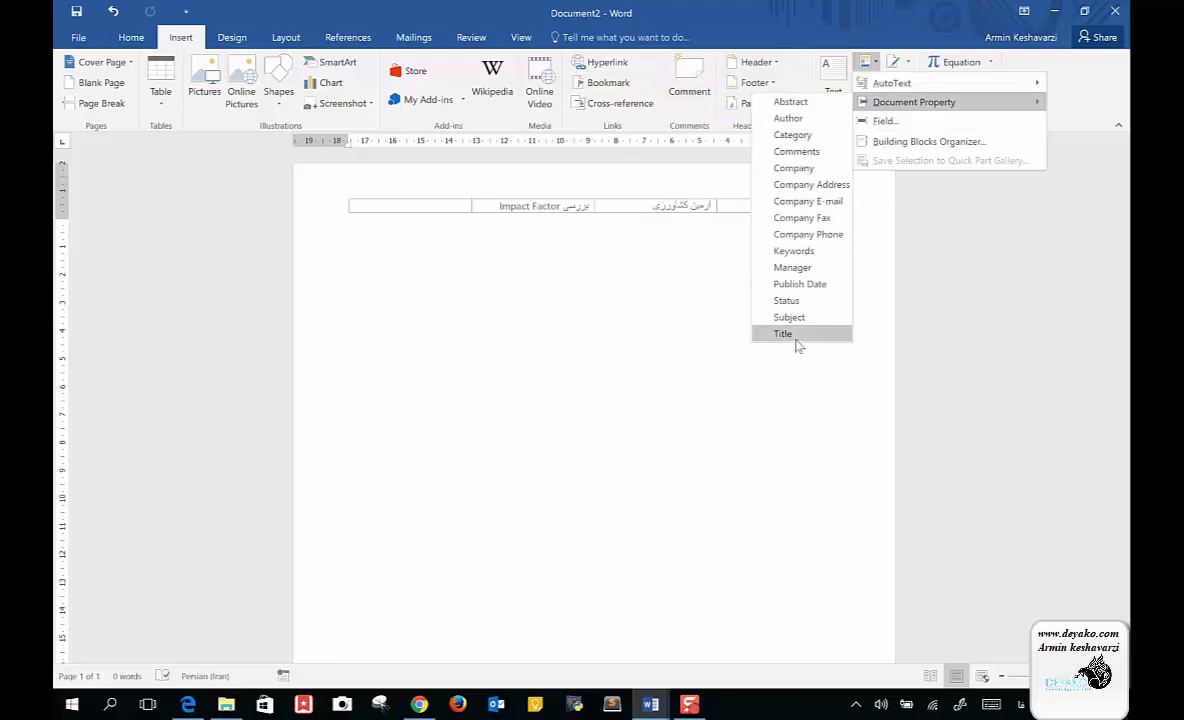
click(783, 334)
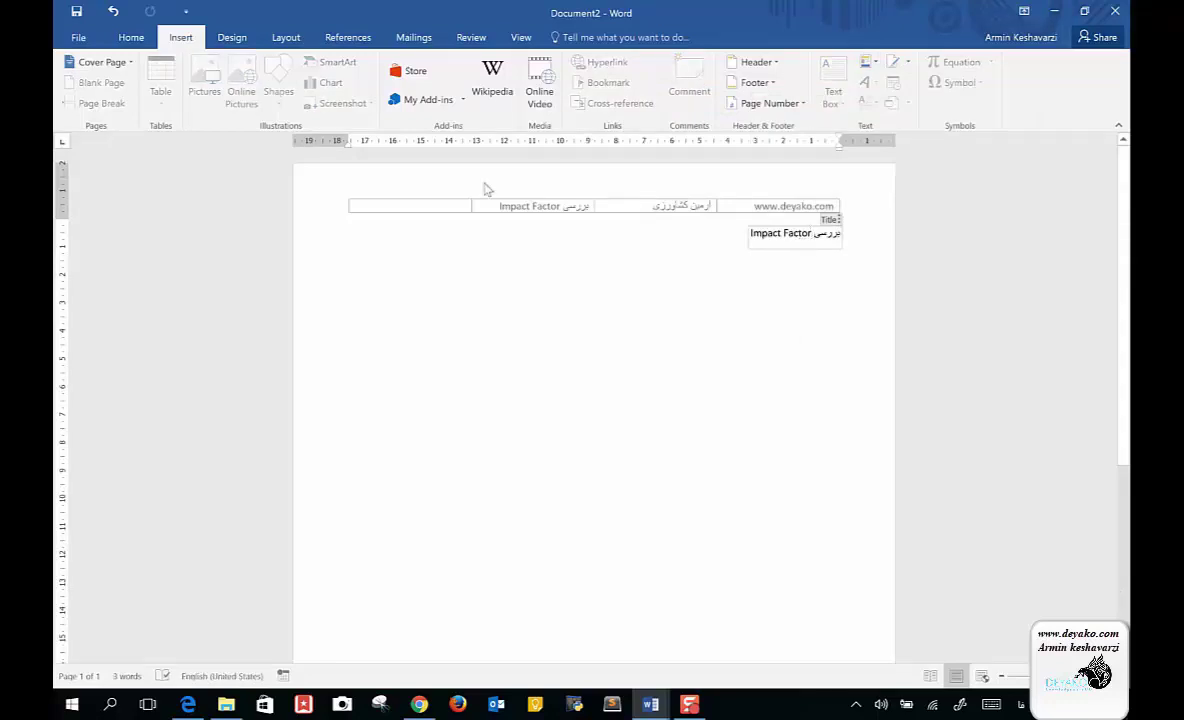
Step: Apply the Title style to 'بررسی Impact Factor' and centre it
click(130, 39)
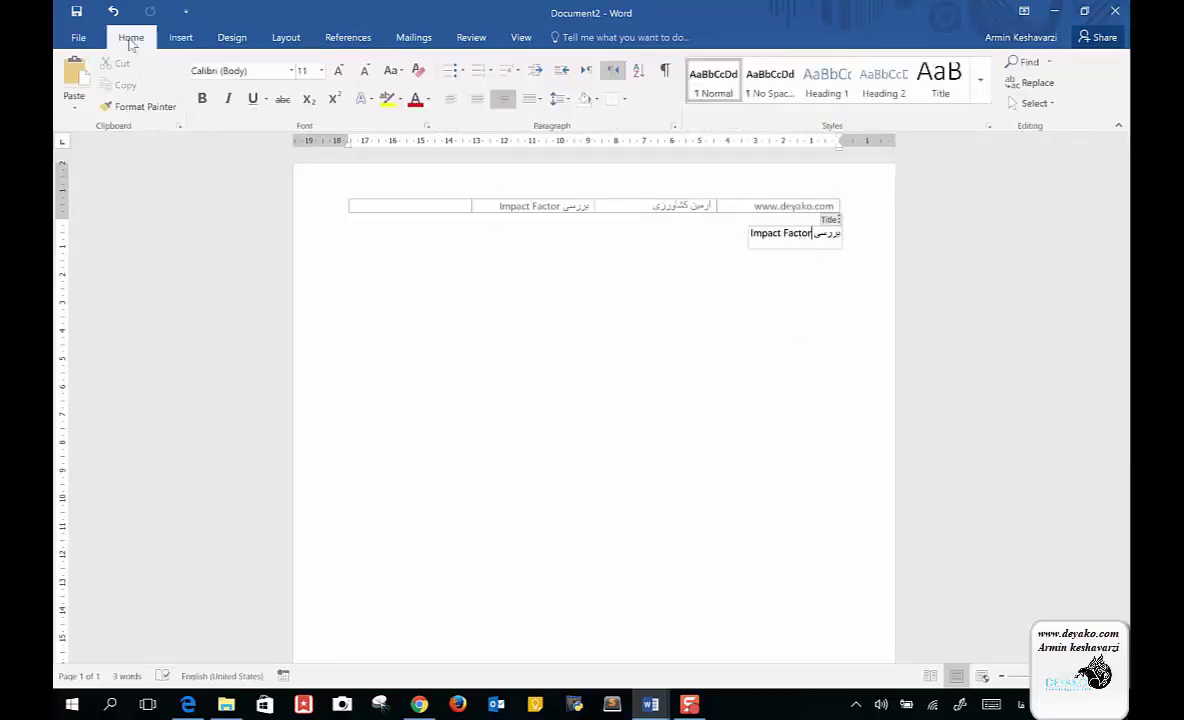
click(933, 80)
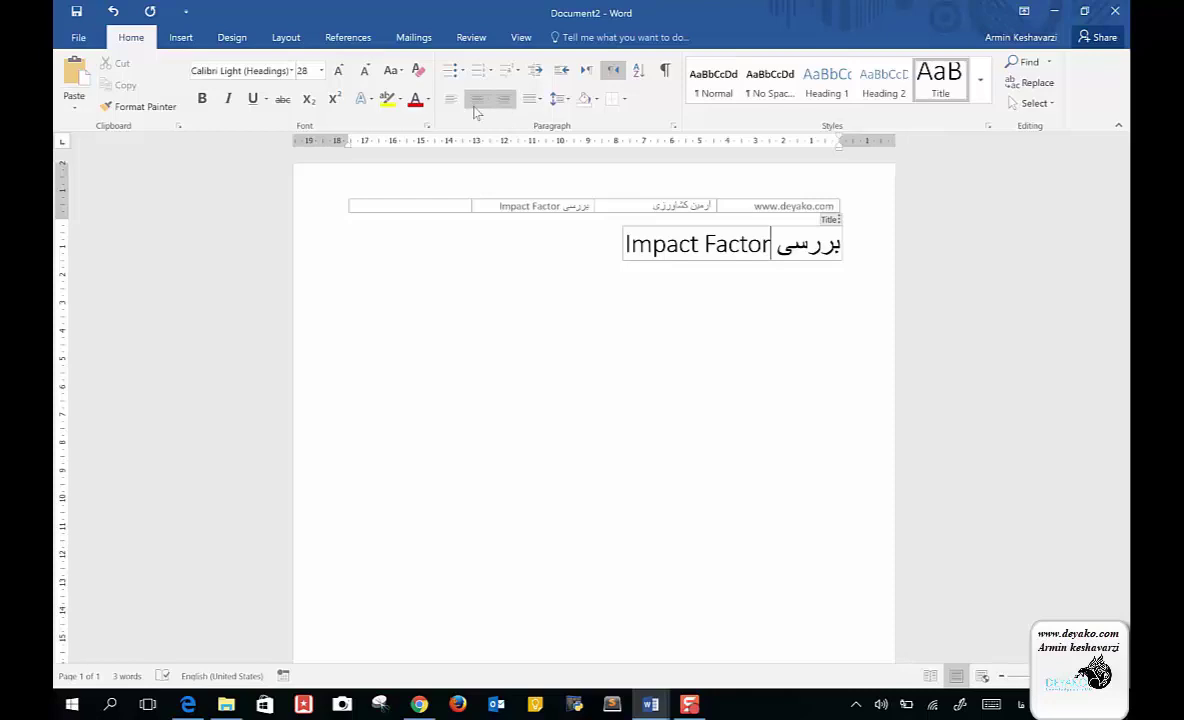
click(476, 103)
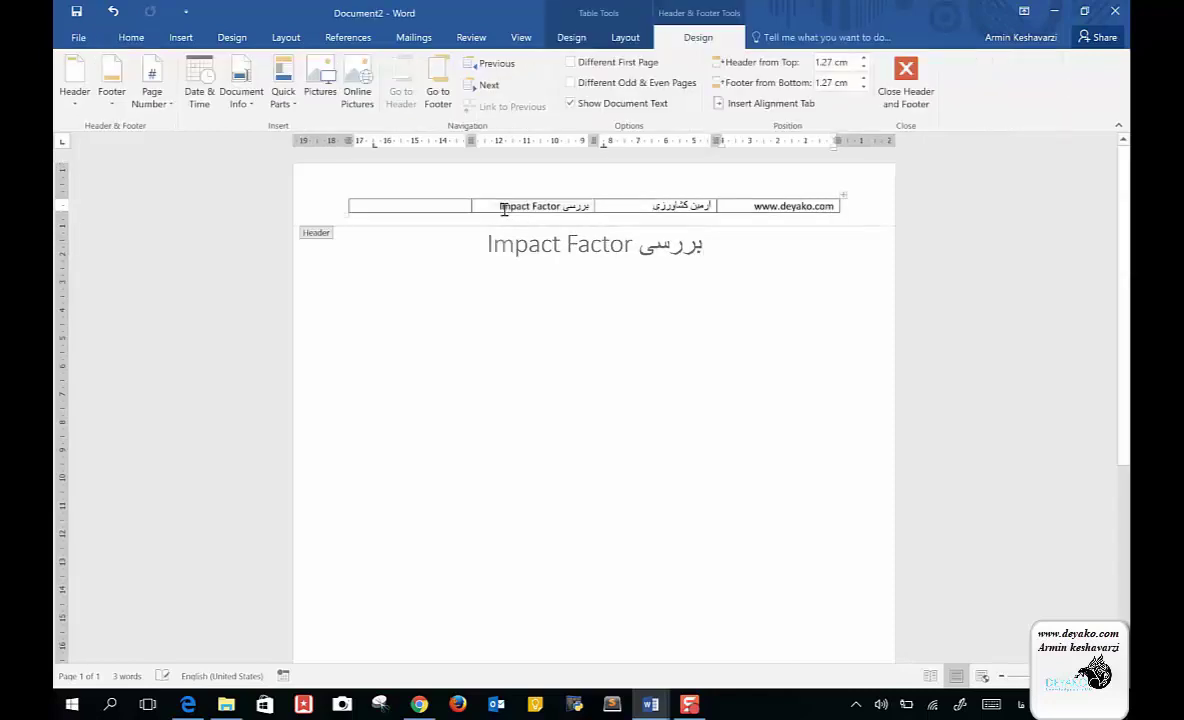
Step: Reopen the header and place the cursor in its empty leftmost table cell
double_click(504, 208)
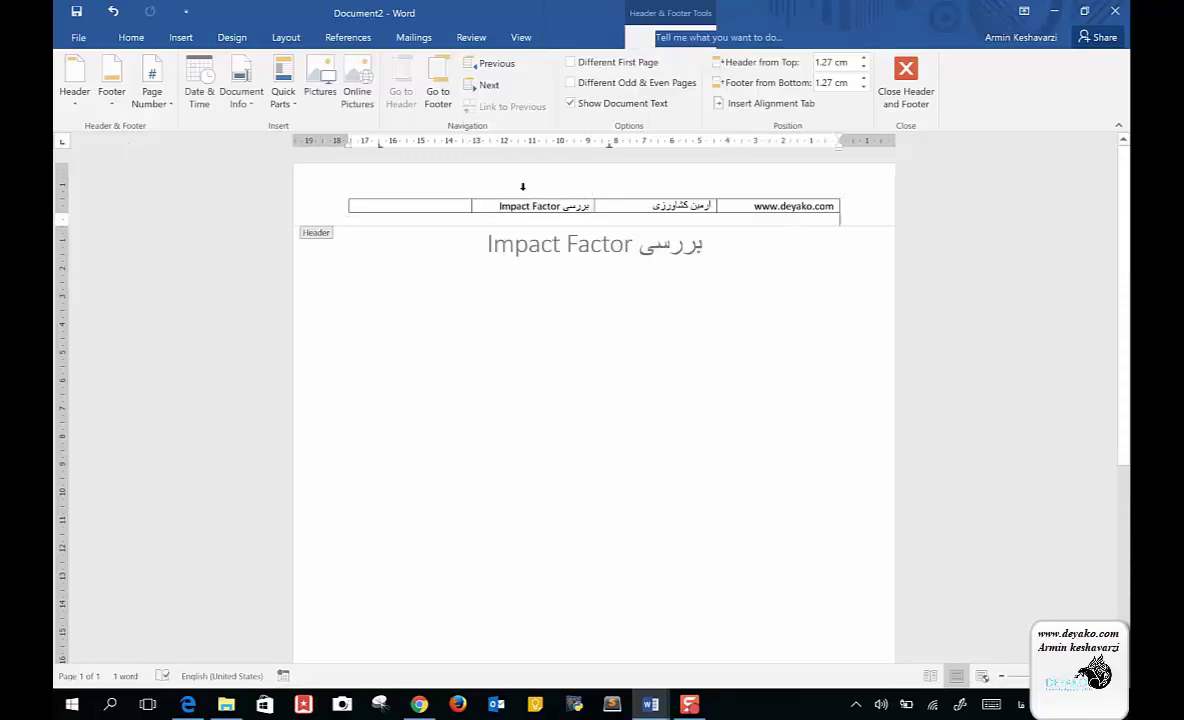
double_click(536, 207)
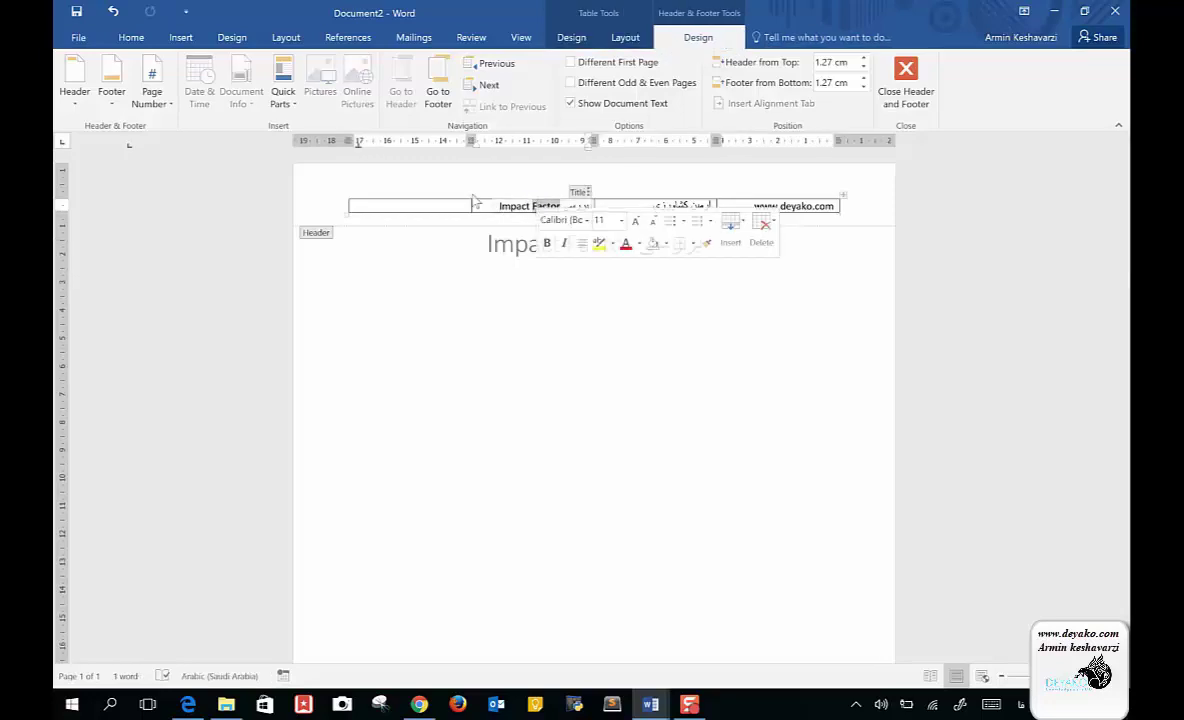
click(416, 207)
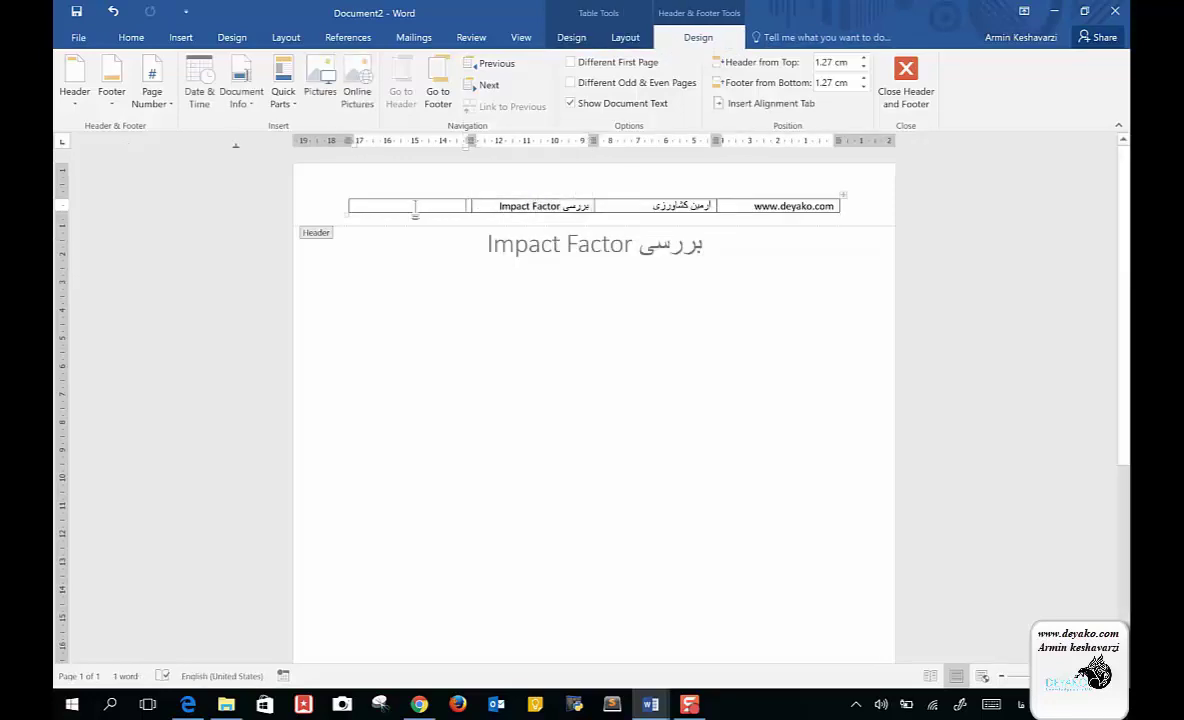
Step: Insert Deyako-Logo-Final.png from Desktop > Deyako into the left header cell
click(180, 38)
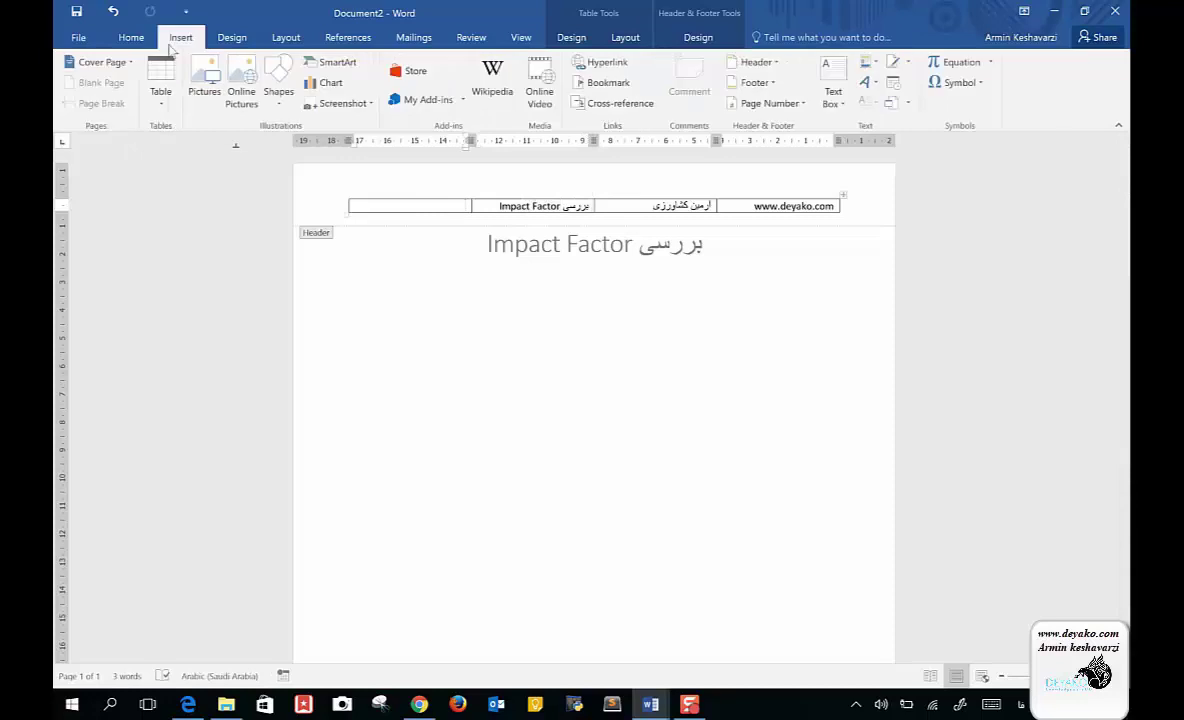
click(208, 80)
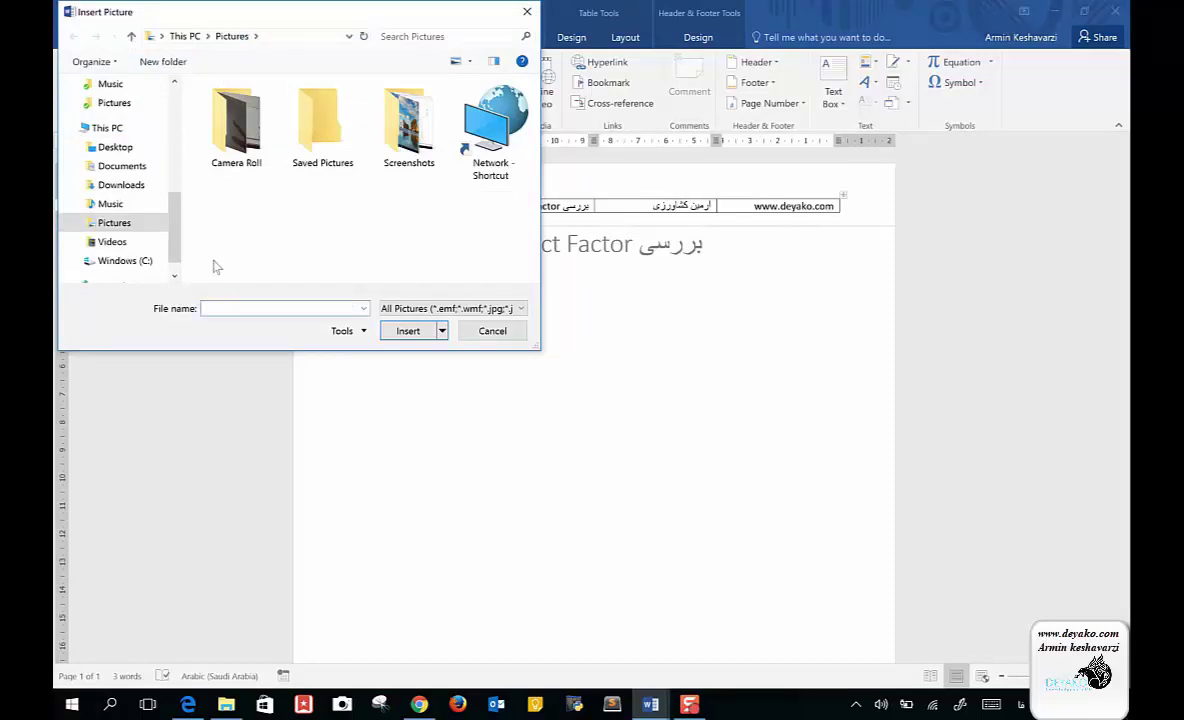
click(115, 147)
double_click(343, 114)
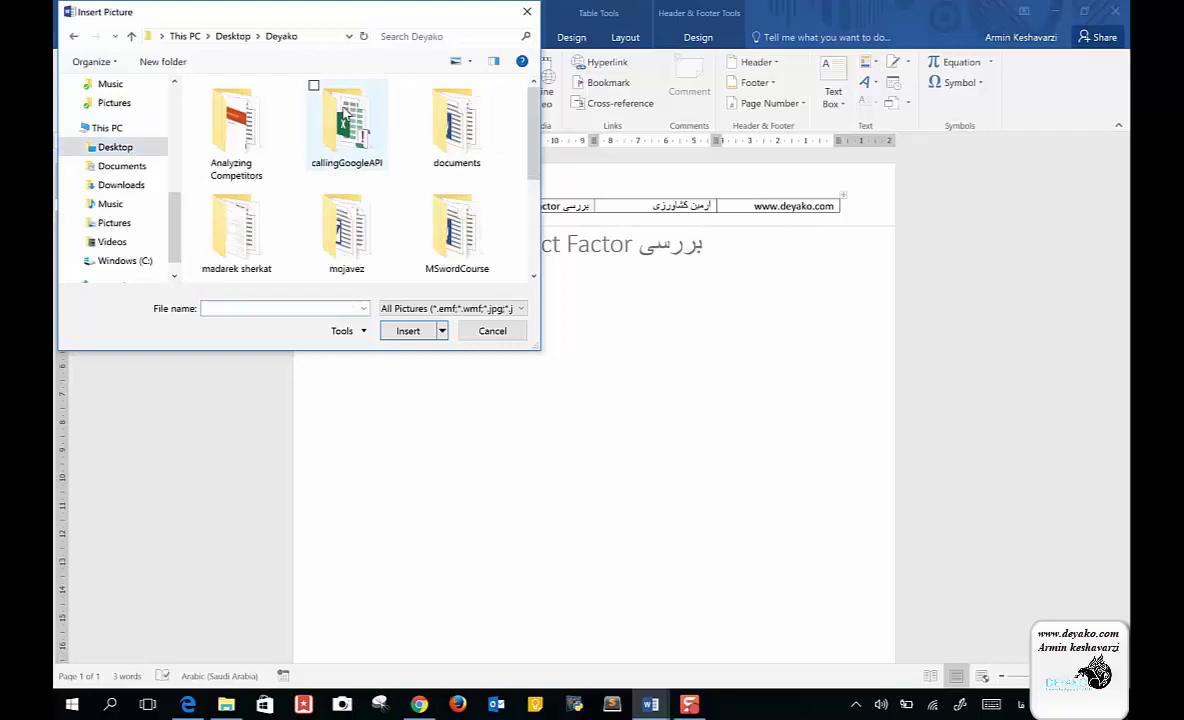
double_click(456, 230)
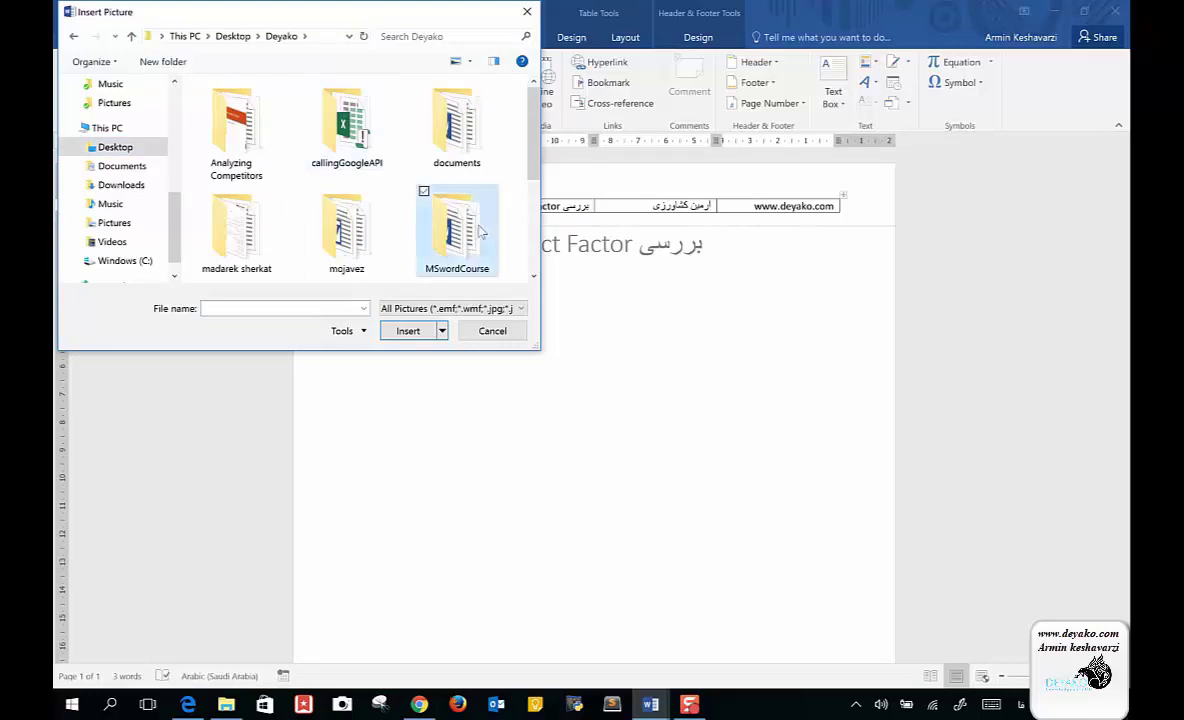
click(185, 36)
scroll(416, 210, down, 3)
double_click(452, 225)
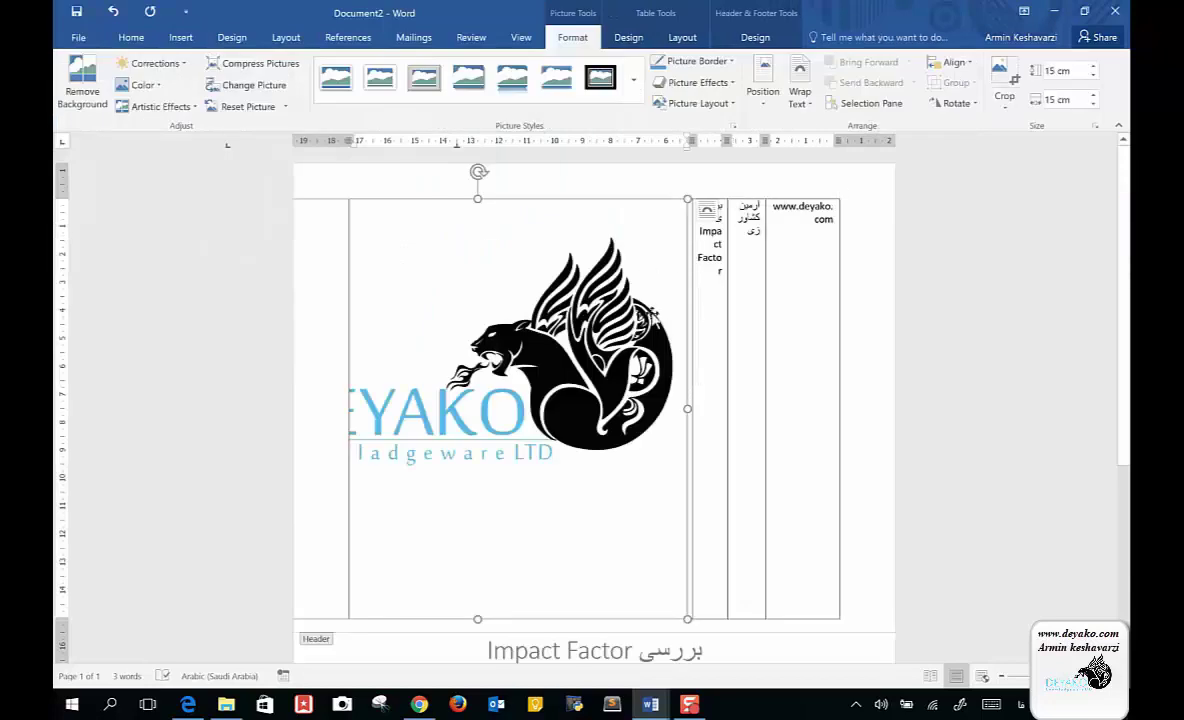
Step: Resize the header logo to 1 × 1 cm and drag it into the left cell
click(1051, 71)
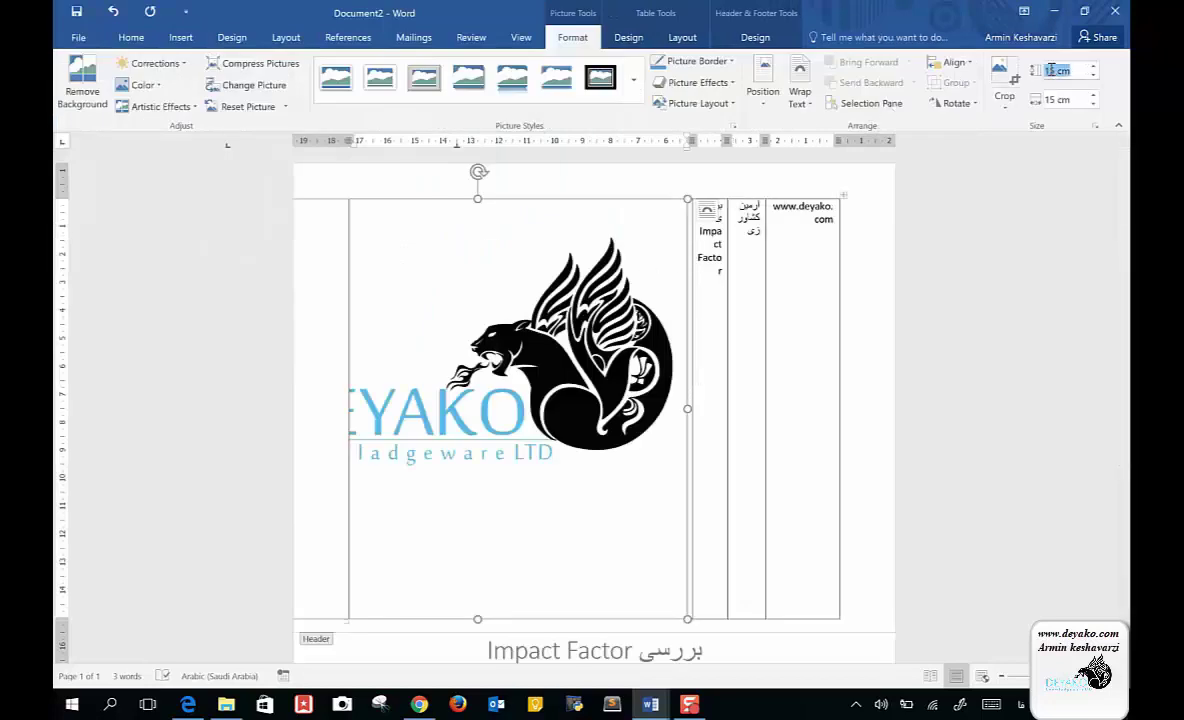
text(0.6)
key(Return)
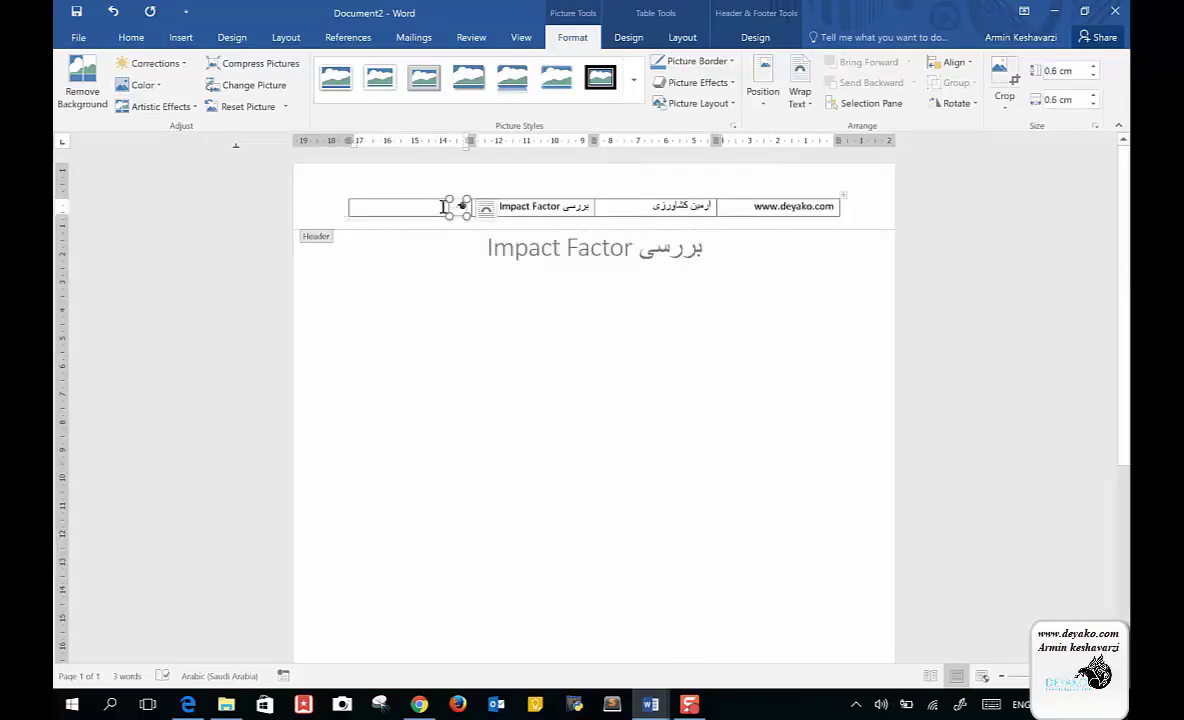
drag(441, 219, 438, 226)
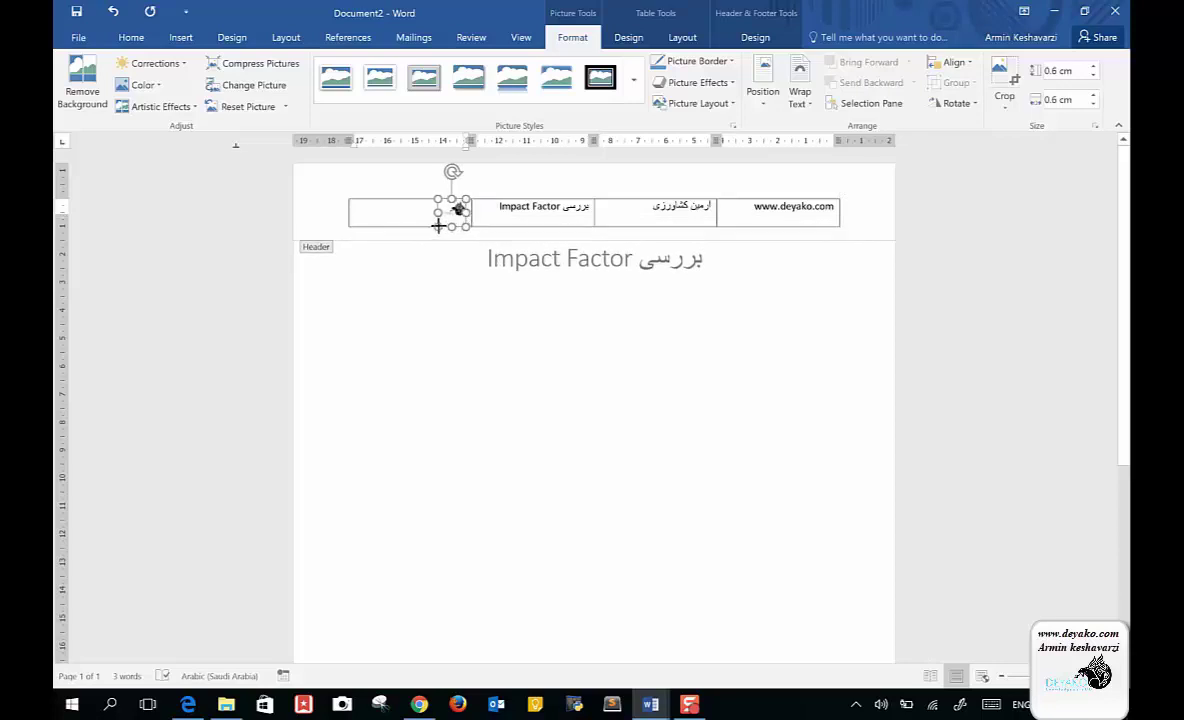
click(1093, 67)
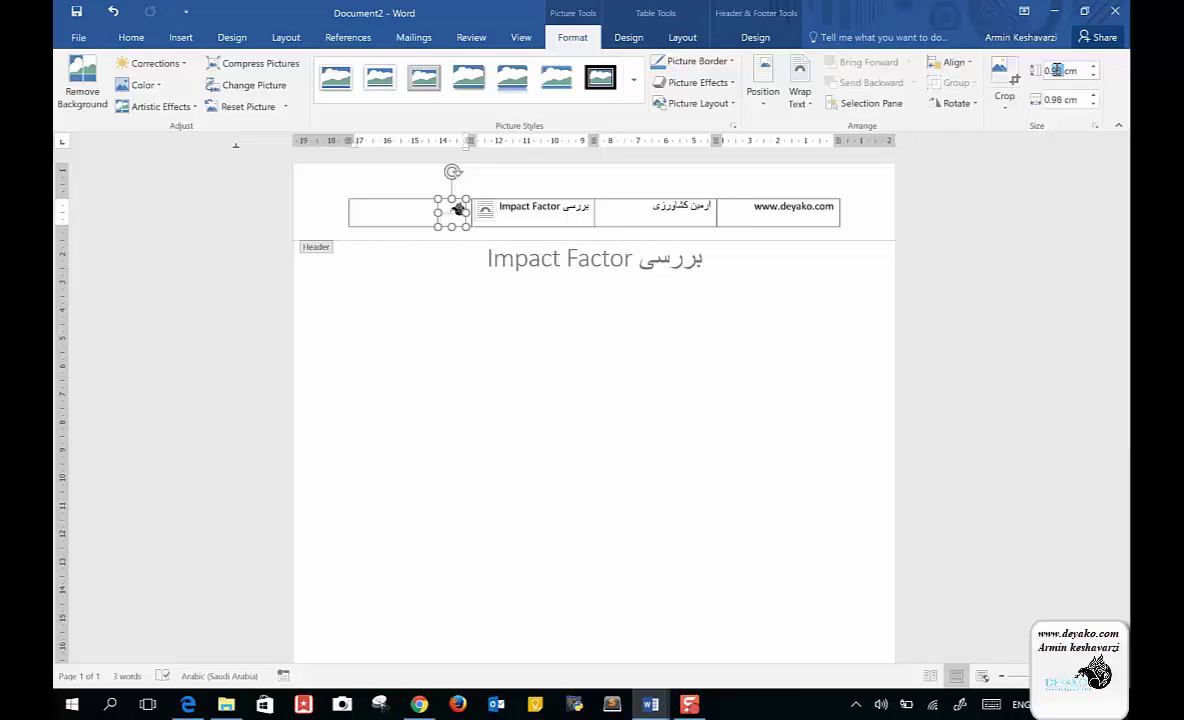
click(1056, 70)
text(1)
key(Return)
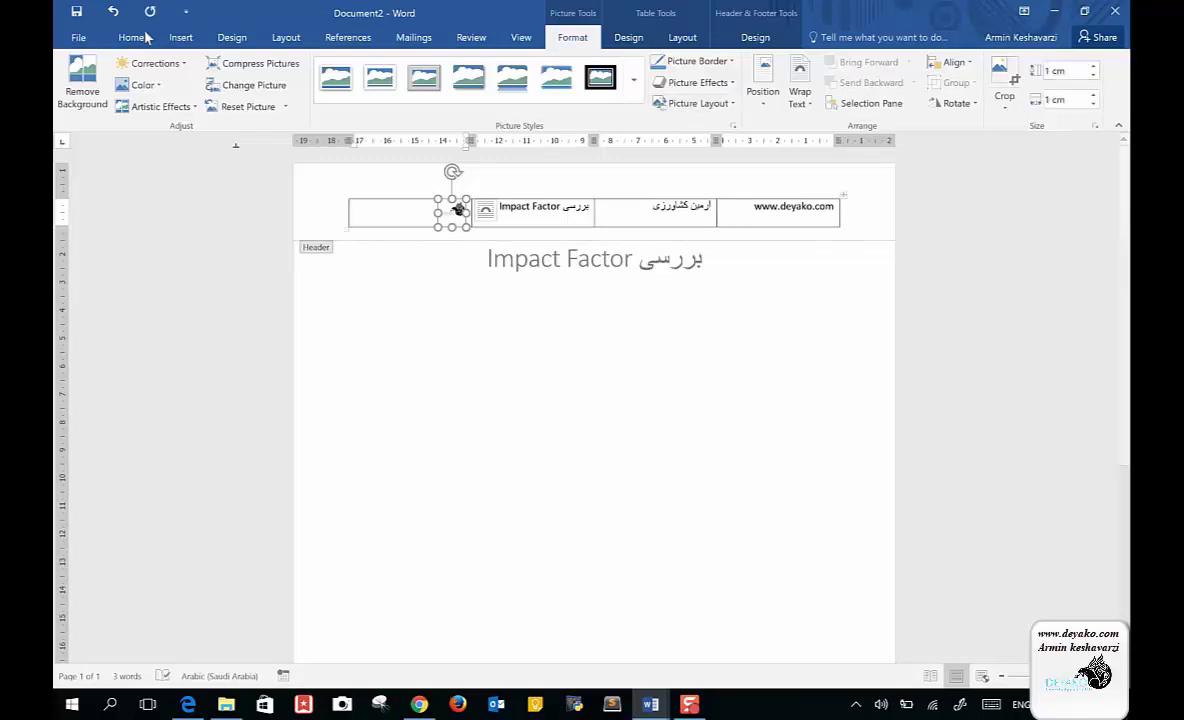
Step: Left-align the logo within its header table cell
click(131, 37)
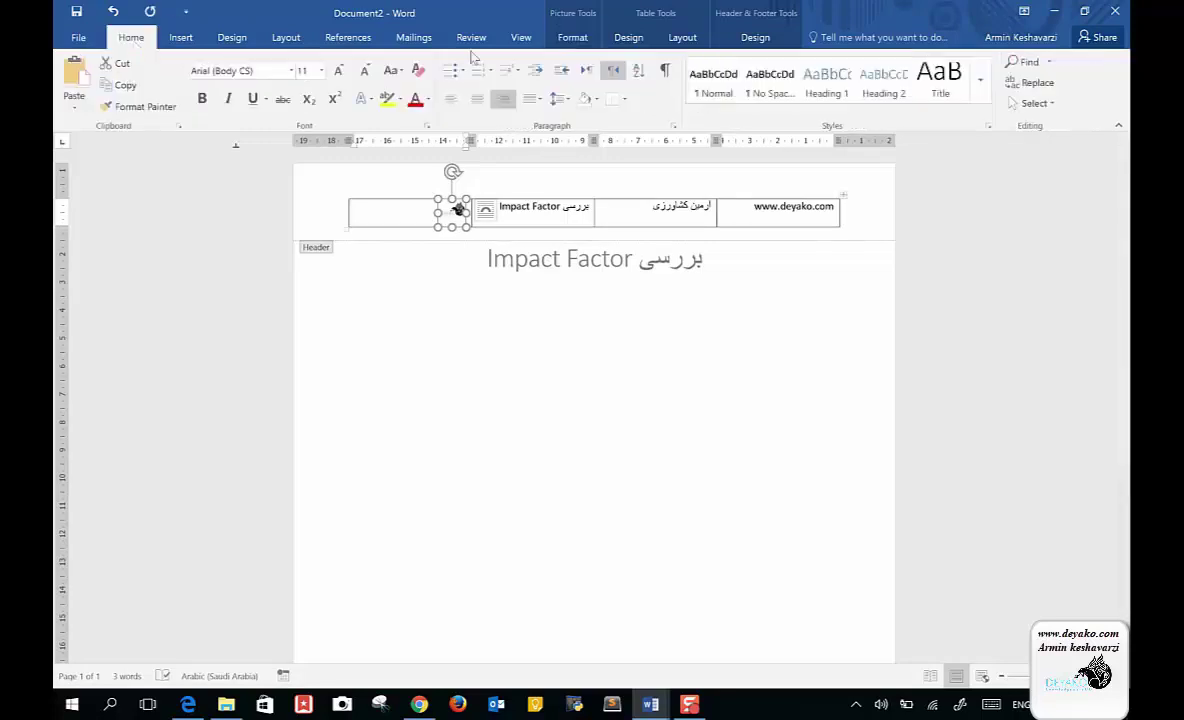
click(450, 98)
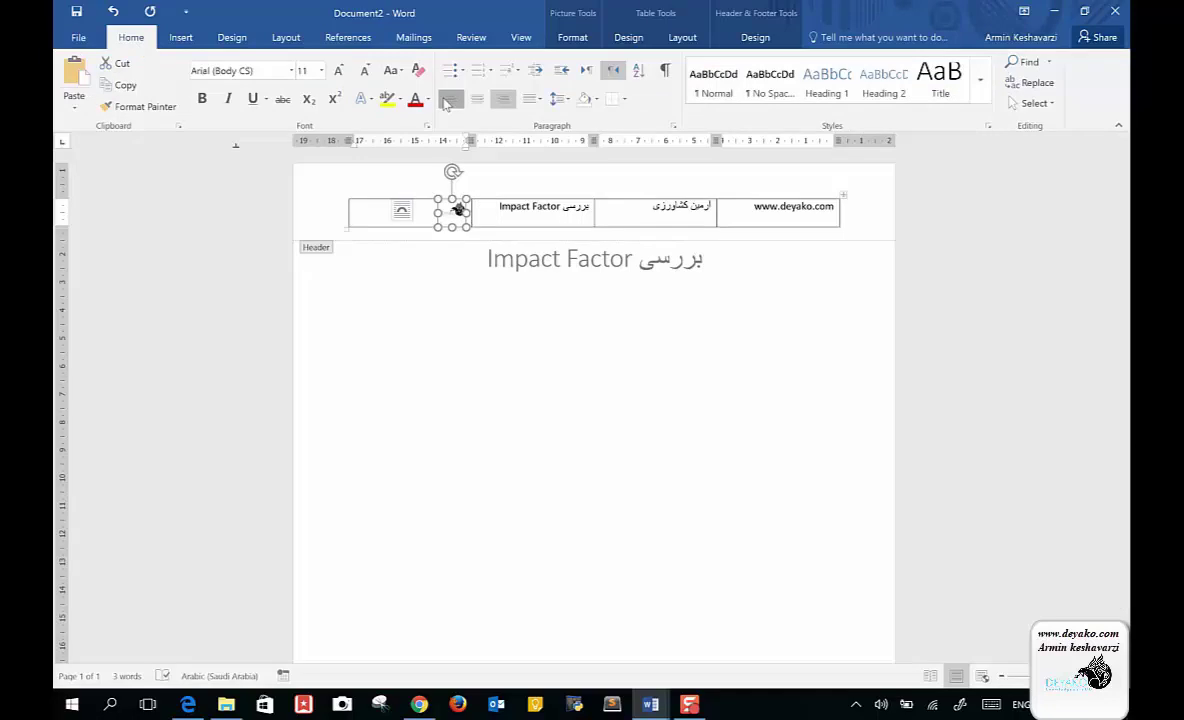
click(731, 216)
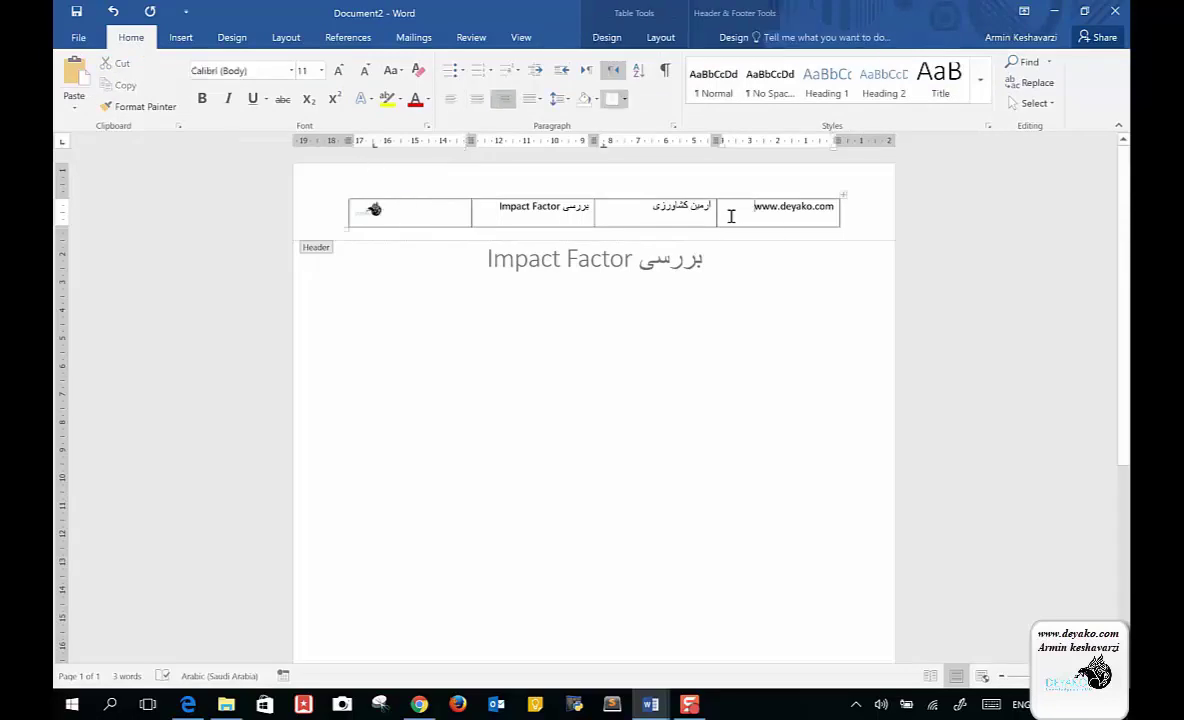
Step: Centre the header table's cell contents vertically and horizontally
click(846, 197)
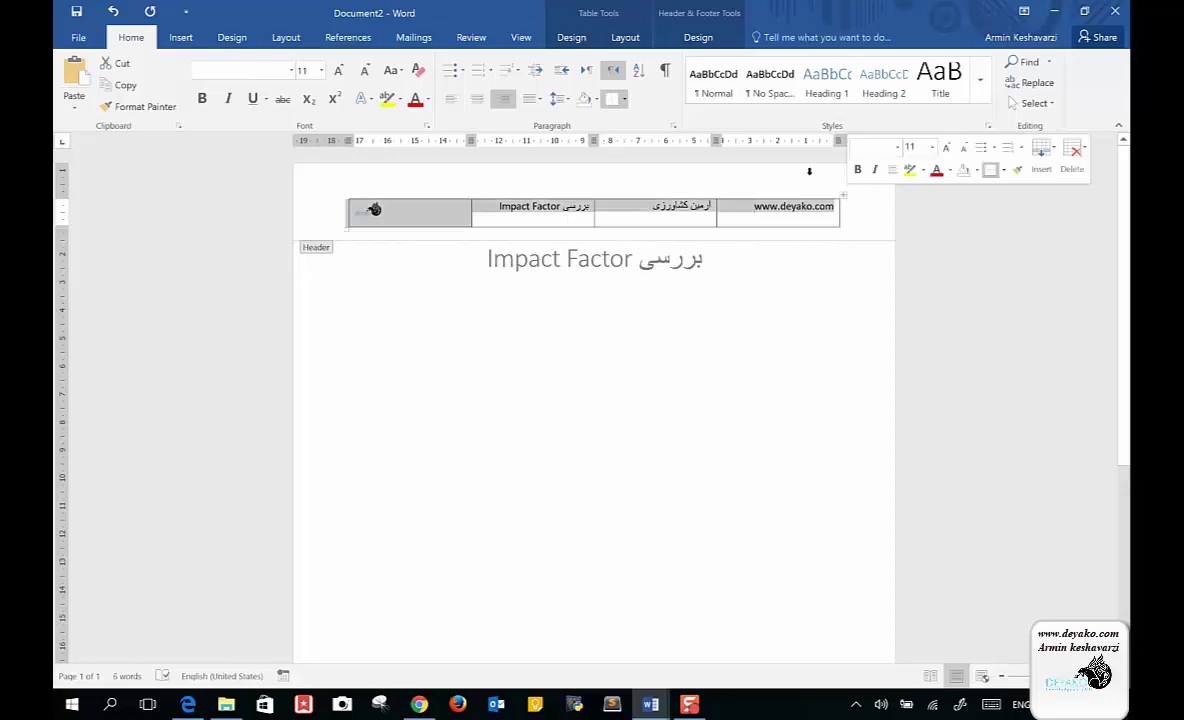
click(698, 37)
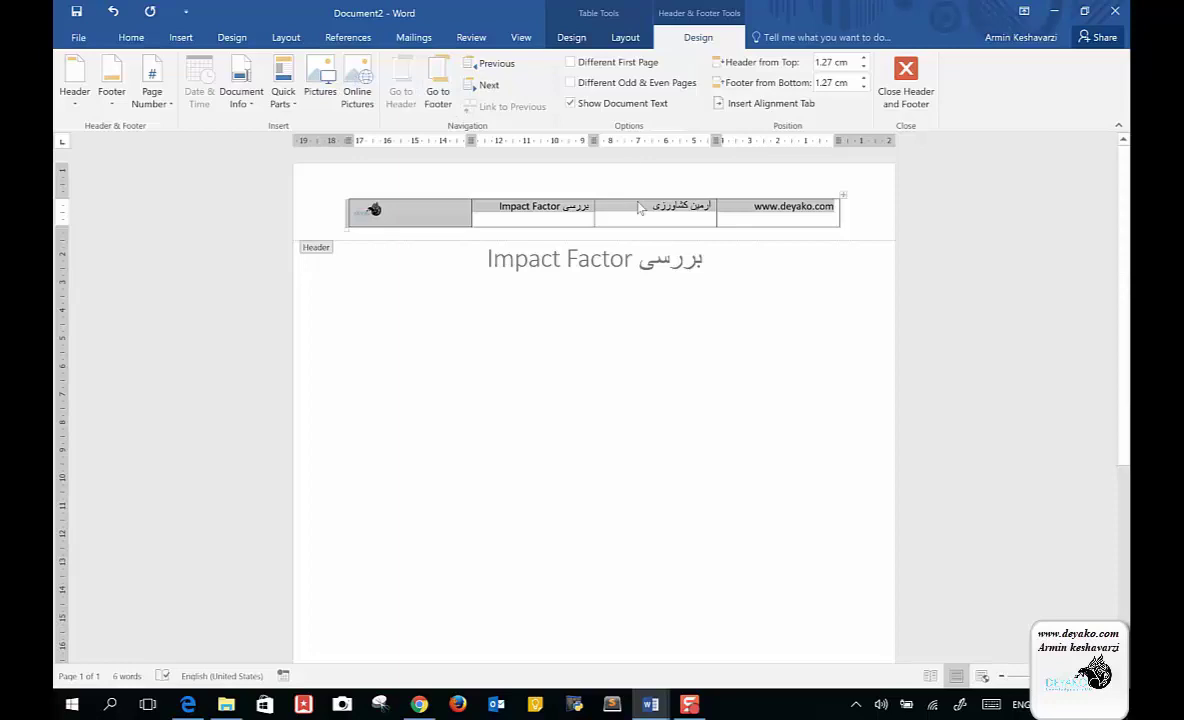
click(572, 40)
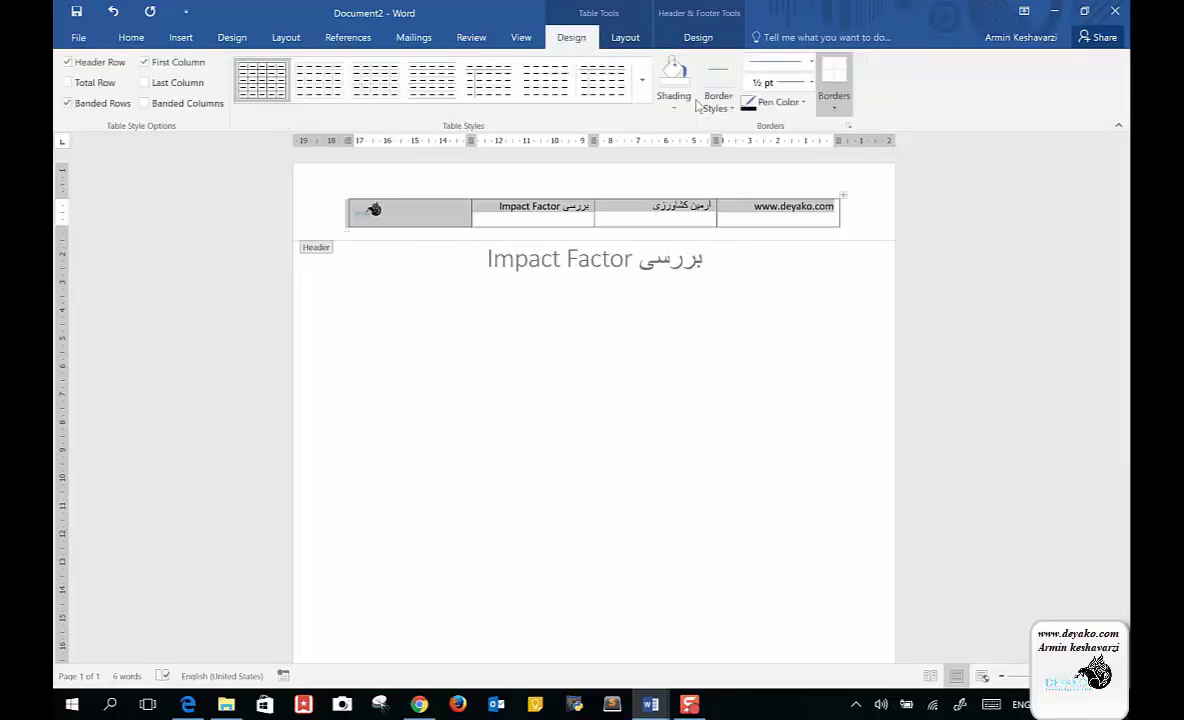
click(620, 38)
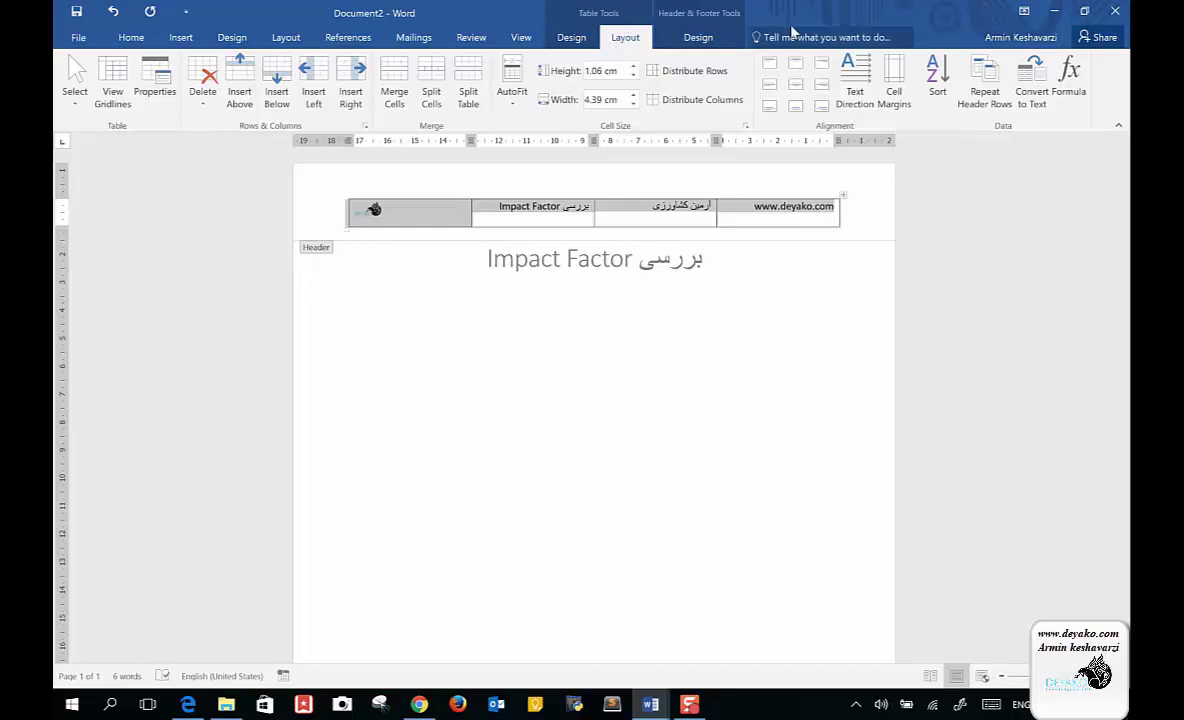
click(796, 89)
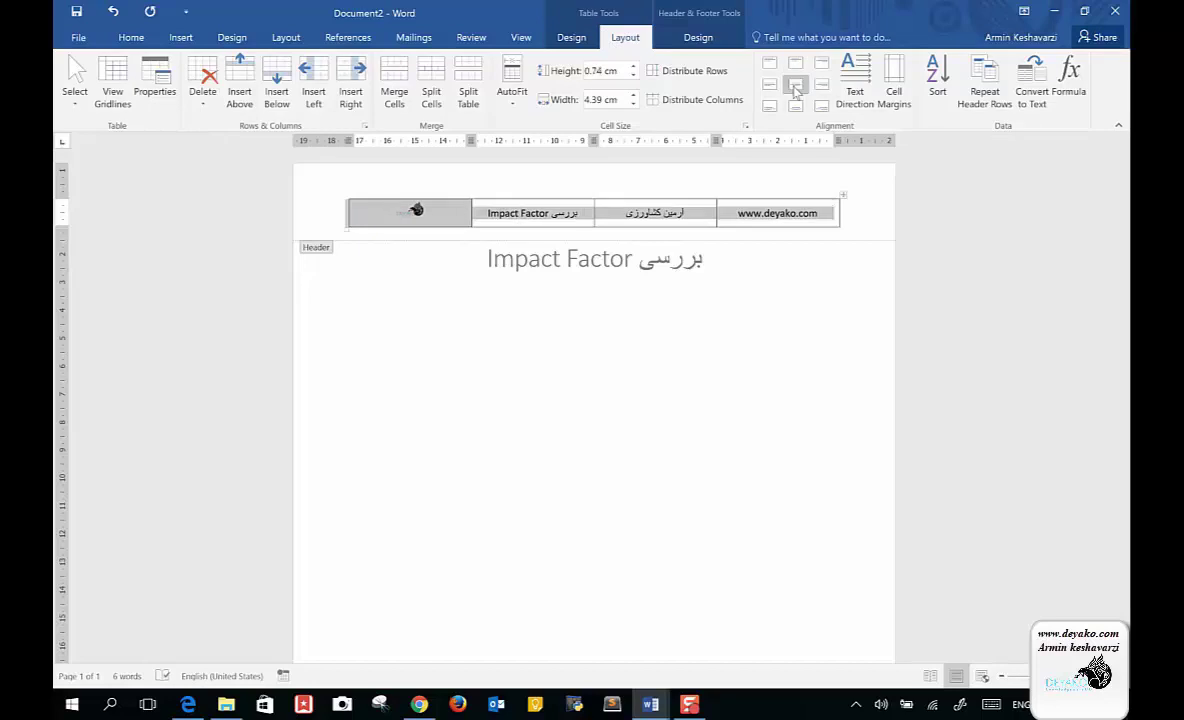
click(417, 212)
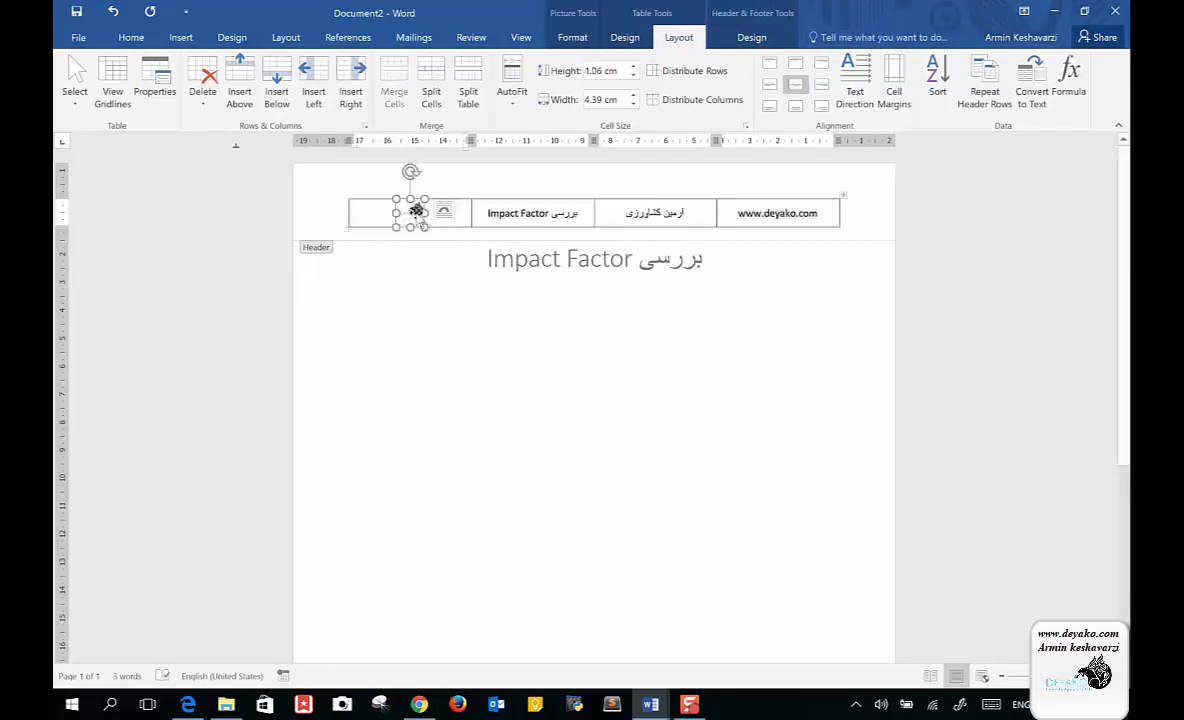
click(780, 213)
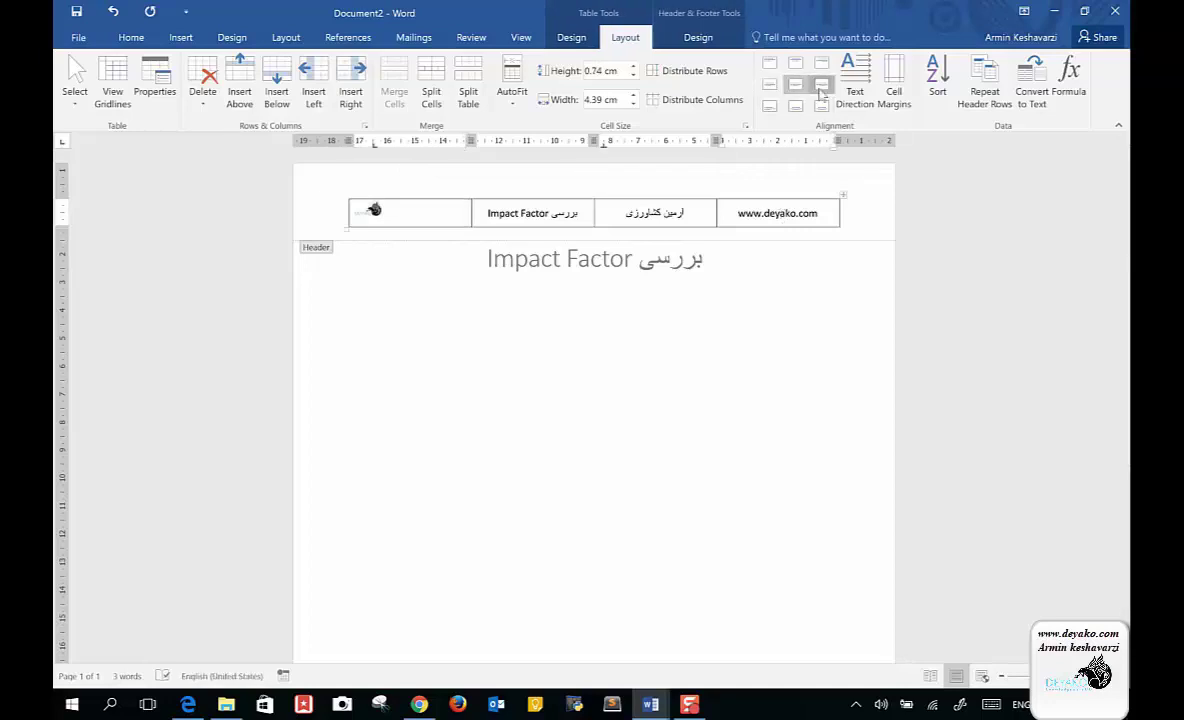
click(723, 197)
click(821, 84)
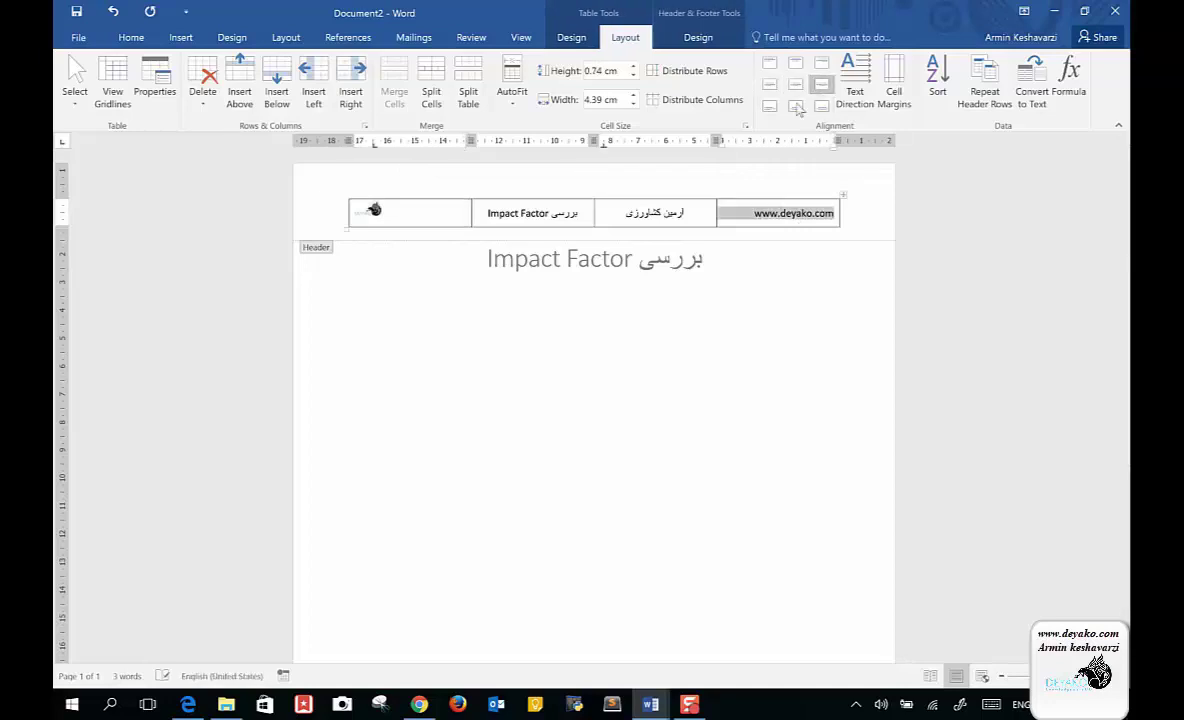
click(840, 195)
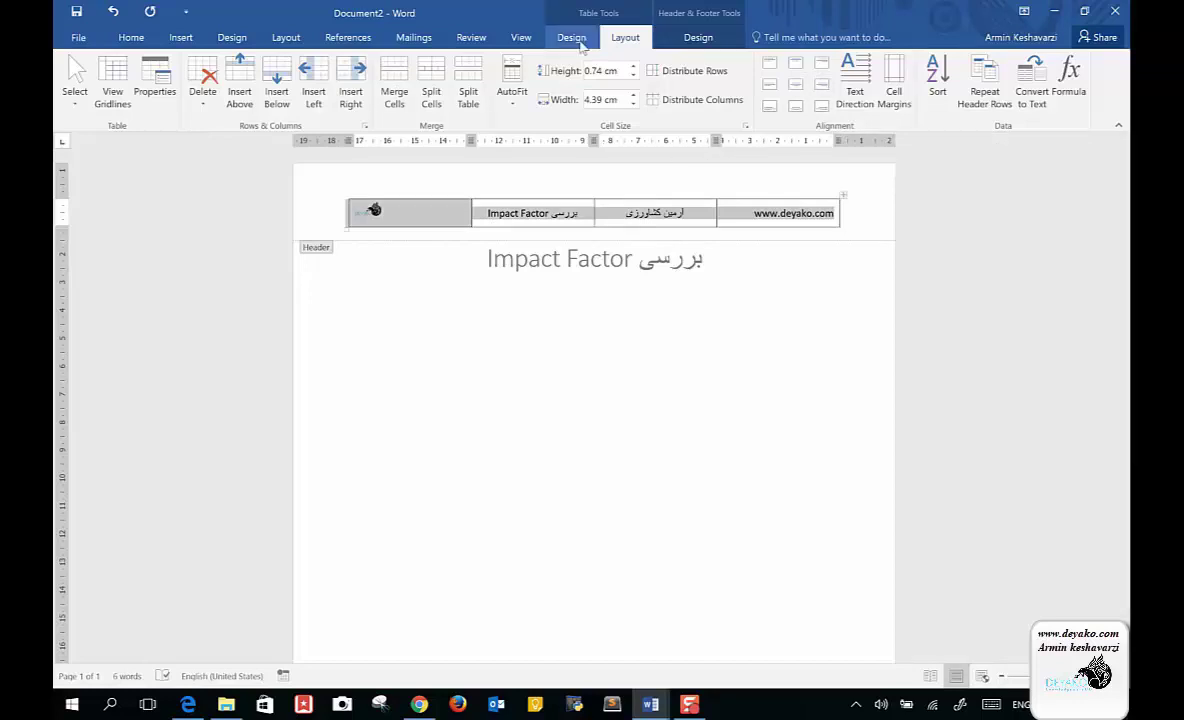
Step: Remove all borders from the header table and set the pen colour to green
click(579, 44)
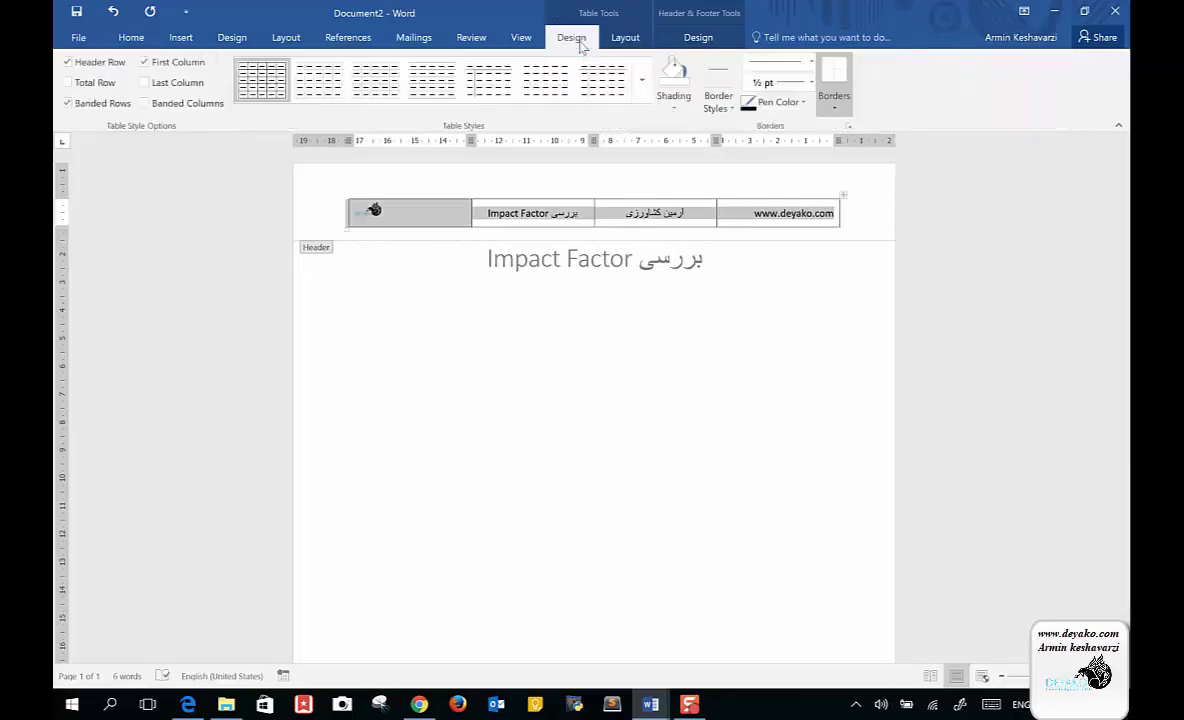
click(830, 110)
click(860, 191)
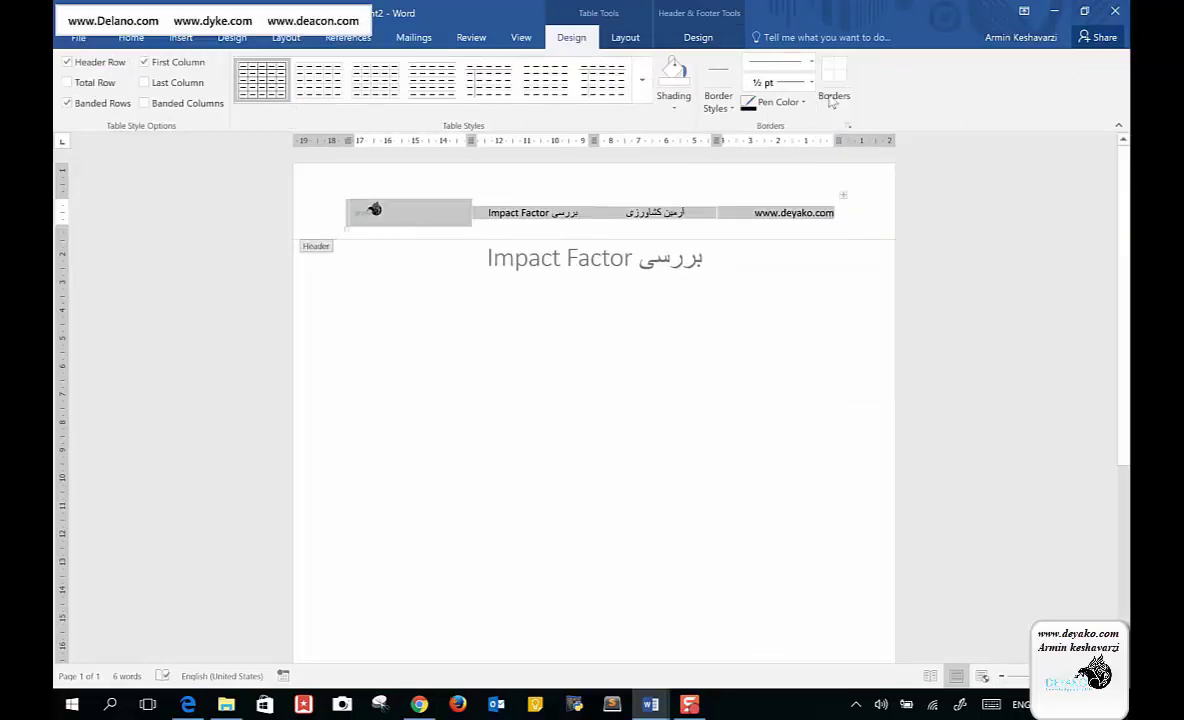
click(785, 102)
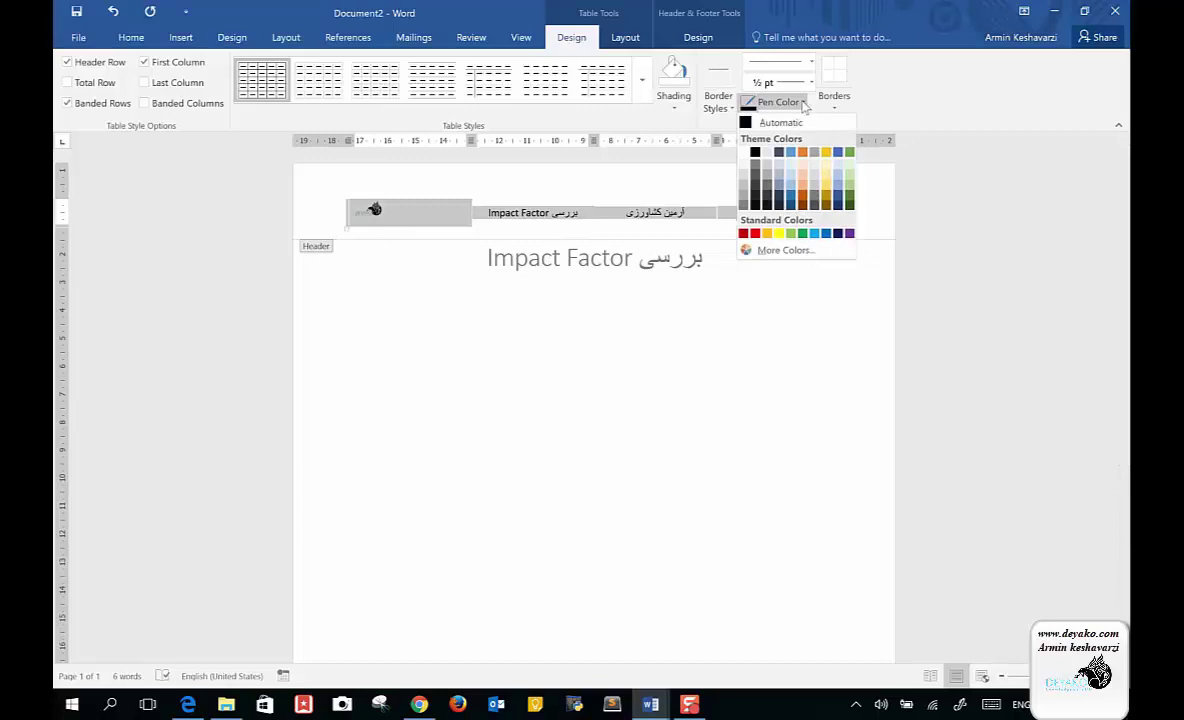
click(849, 153)
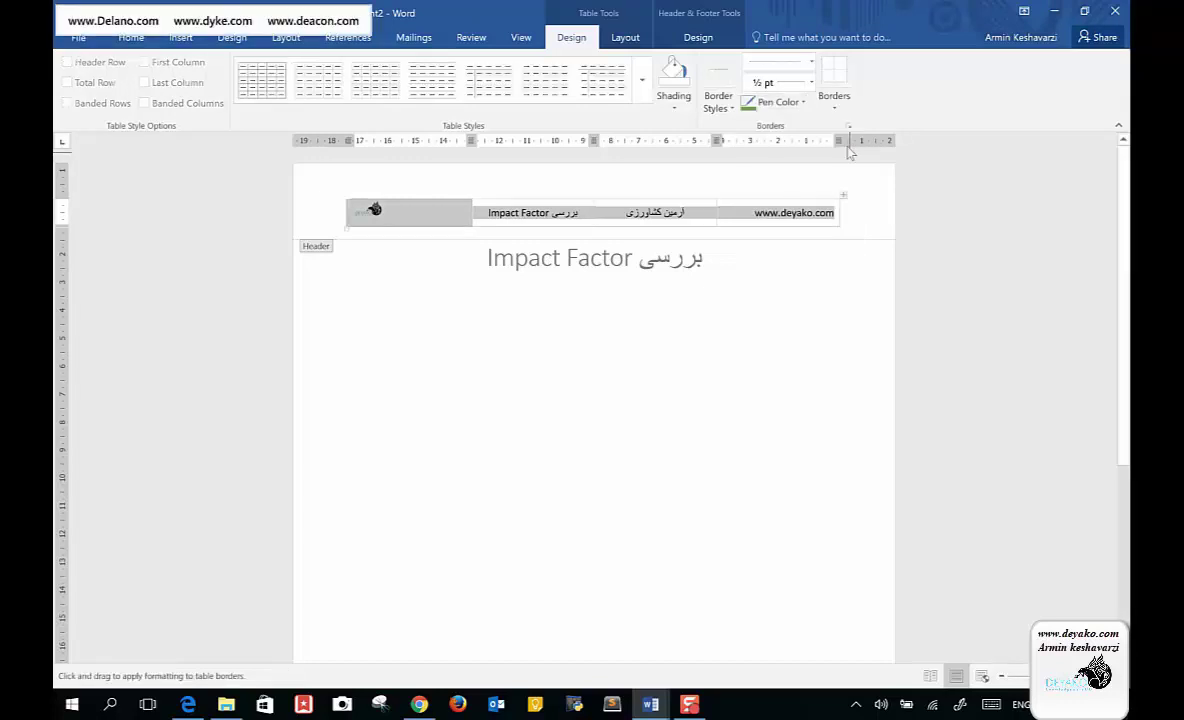
click(811, 82)
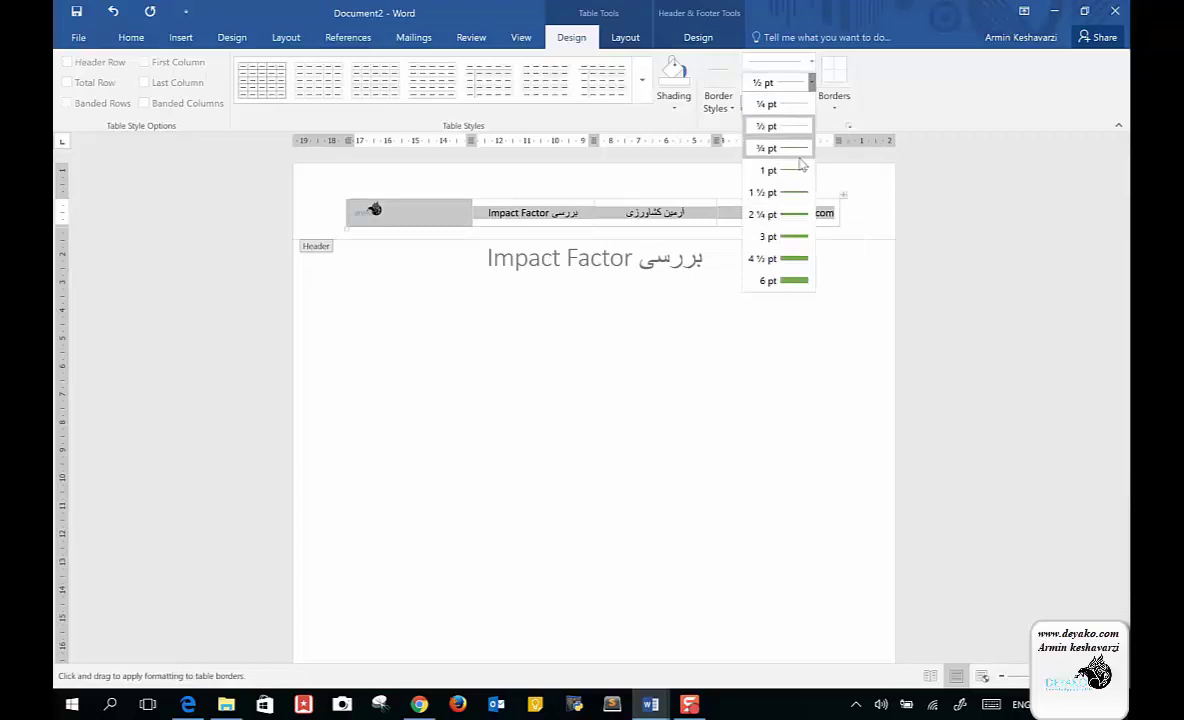
key(Escape)
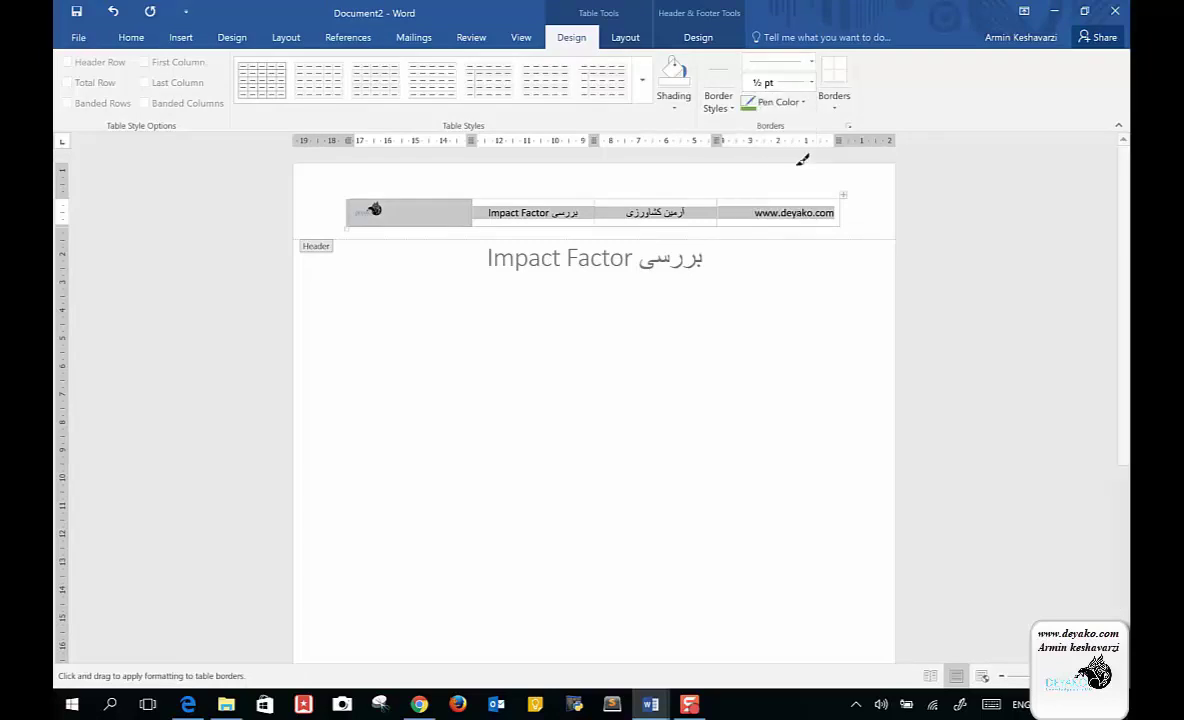
Step: Apply a green 1½ pt bottom border to the header table
click(834, 100)
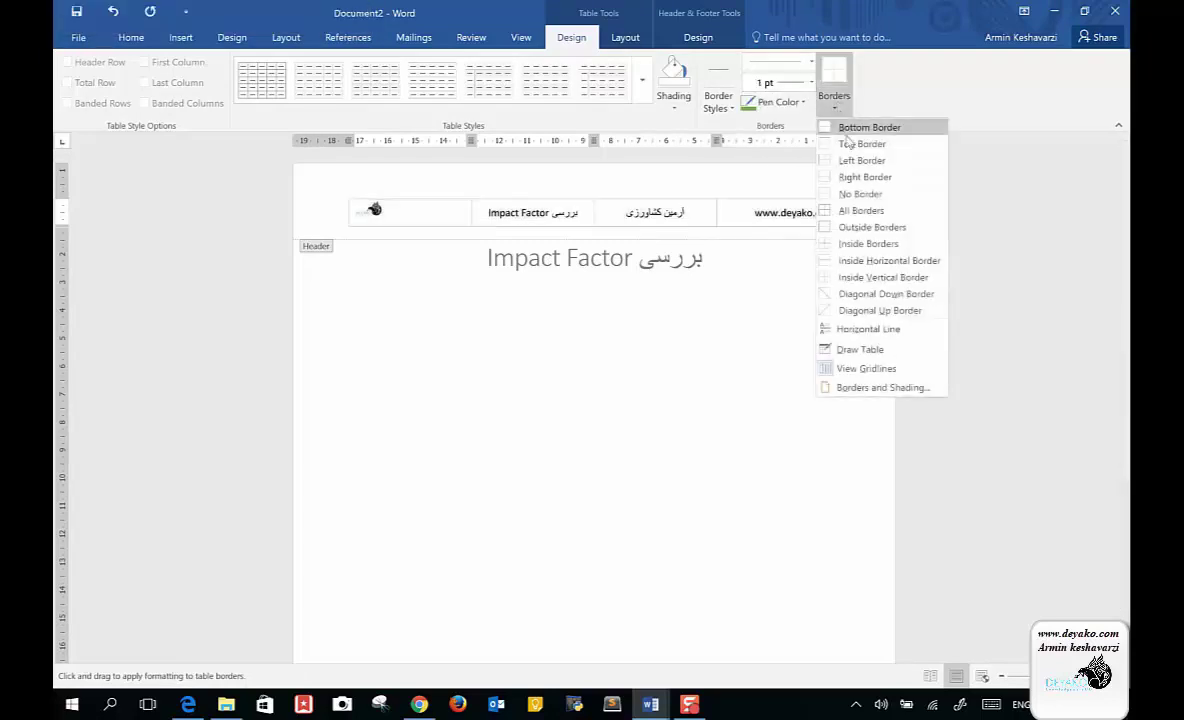
click(847, 133)
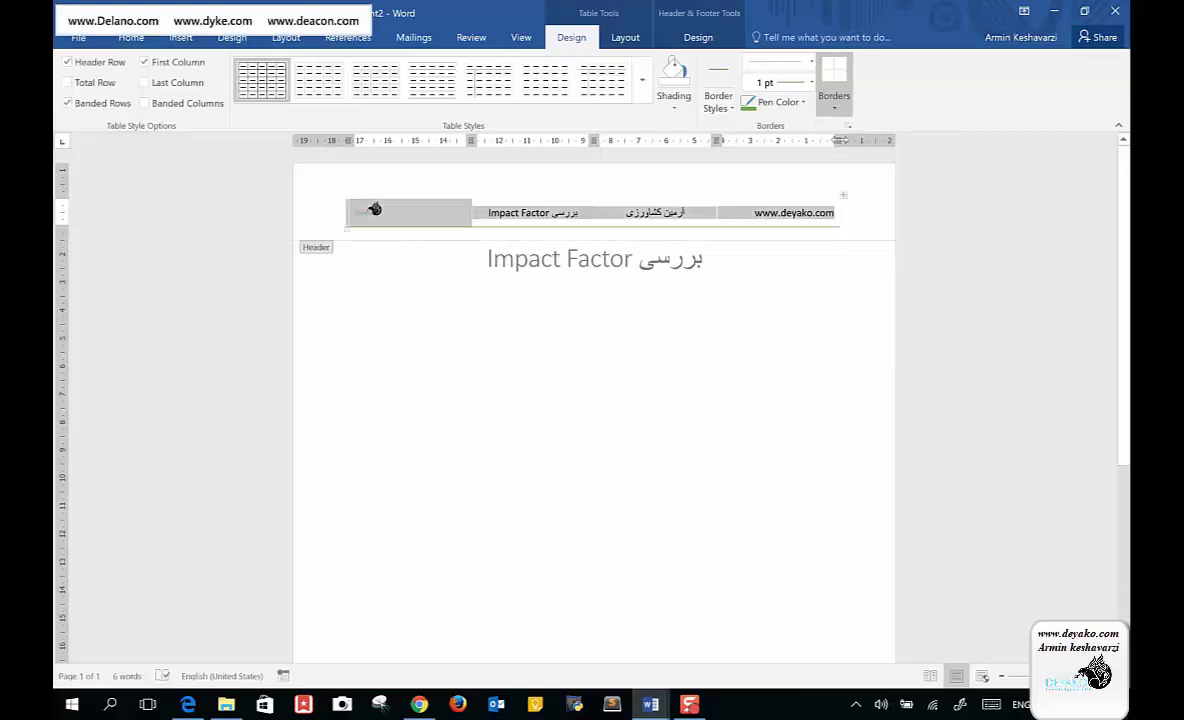
click(800, 100)
click(811, 84)
click(811, 84)
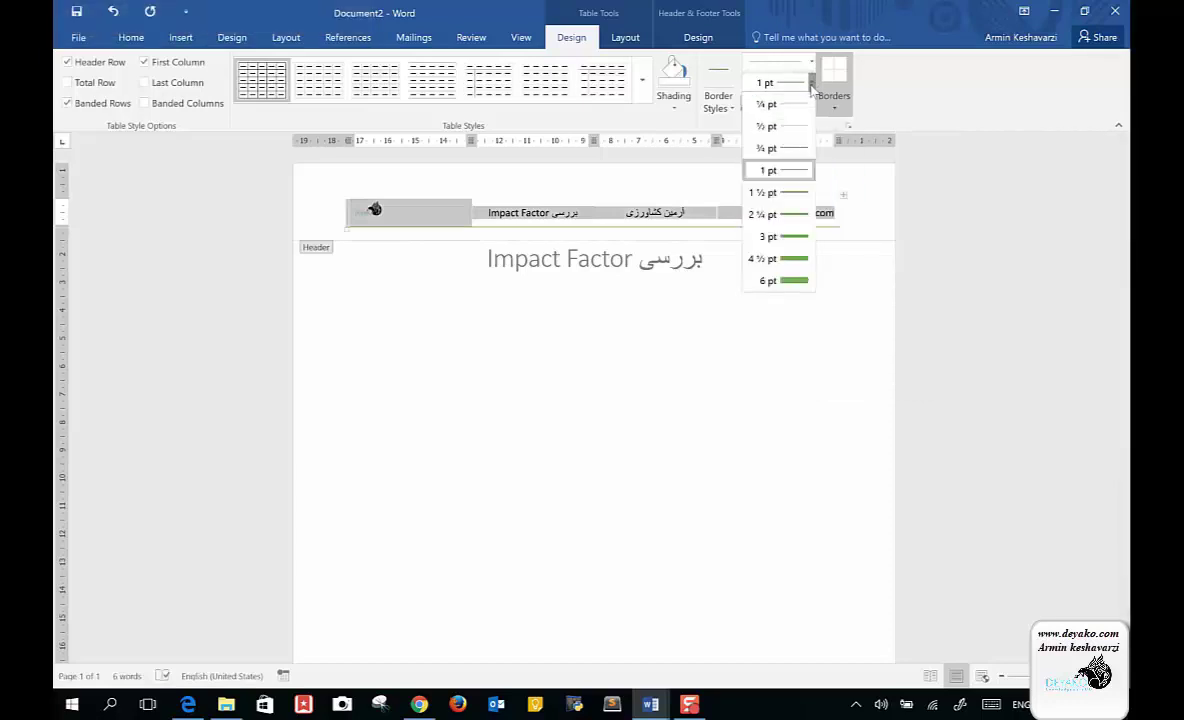
click(798, 196)
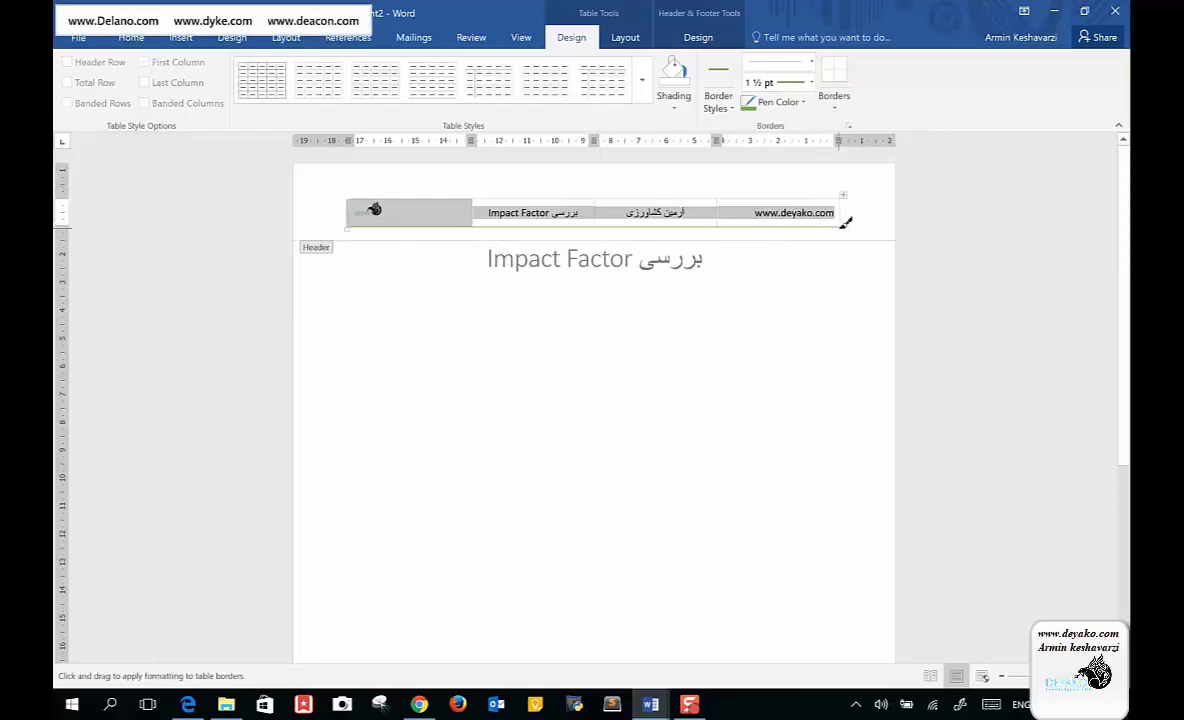
mouse_move(843, 223)
mouse_down()
mouse_move(502, 237)
mouse_move(350, 221)
mouse_up()
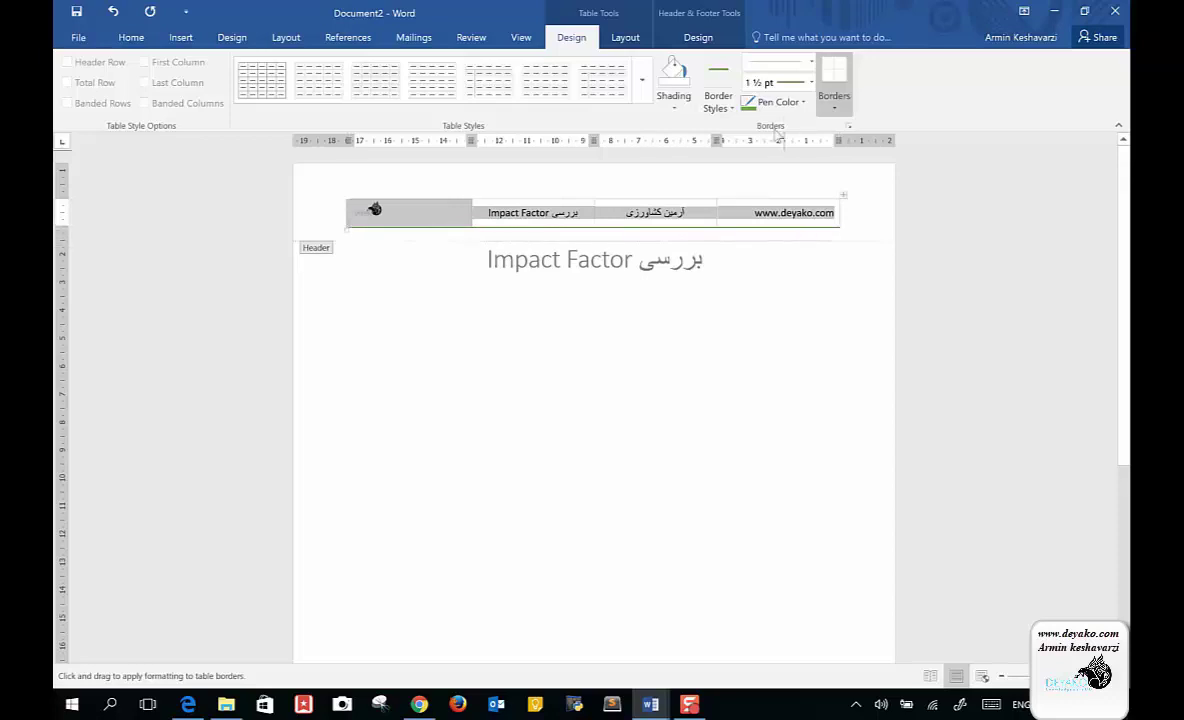
click(845, 103)
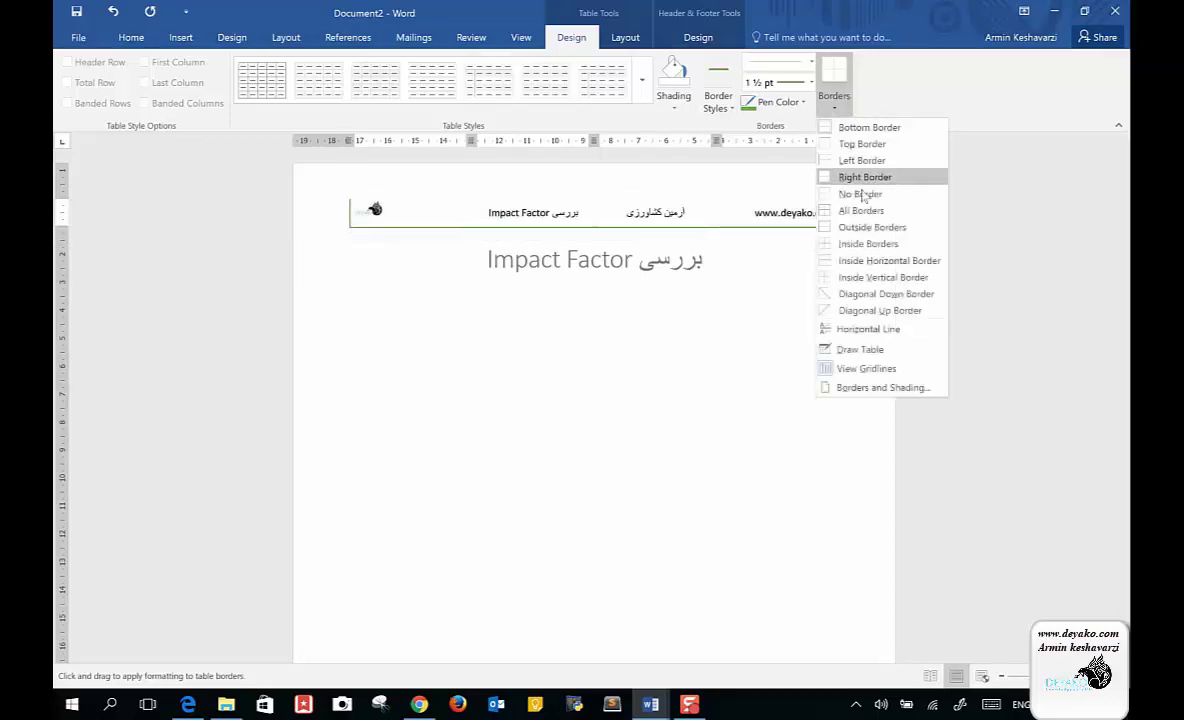
click(835, 100)
click(835, 100)
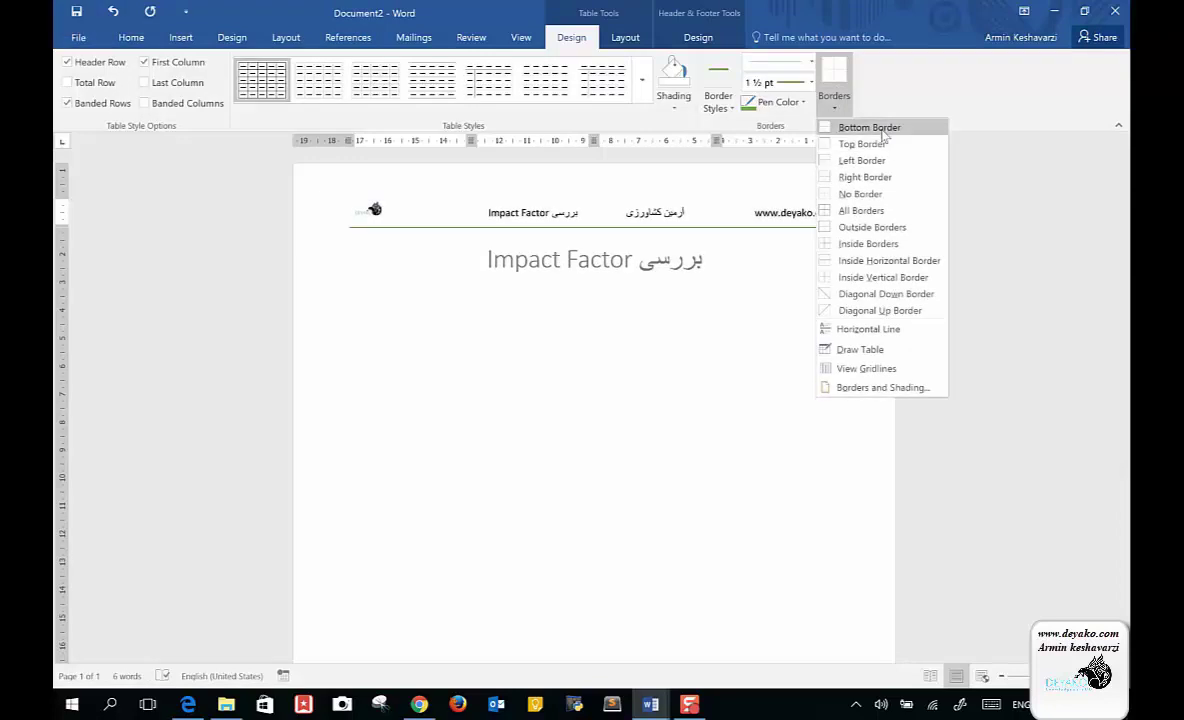
click(868, 127)
Step: Leave header editing and switch to the original 05-Writing with MsWord article
double_click(737, 322)
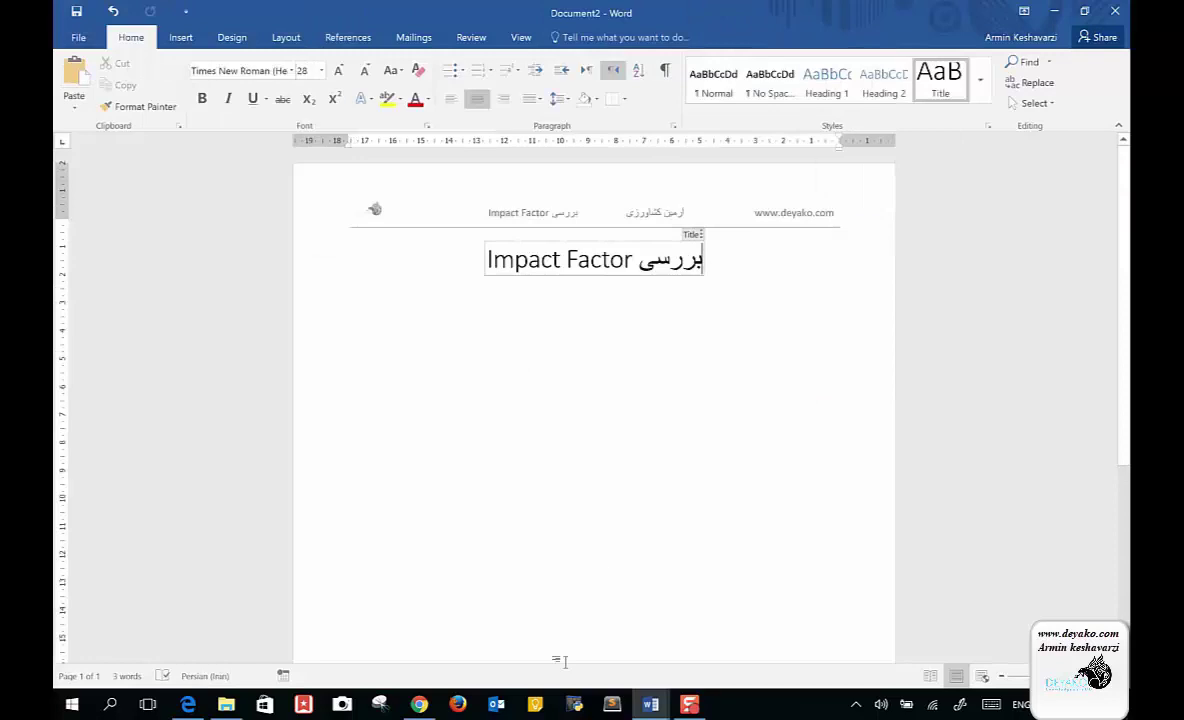
click(652, 706)
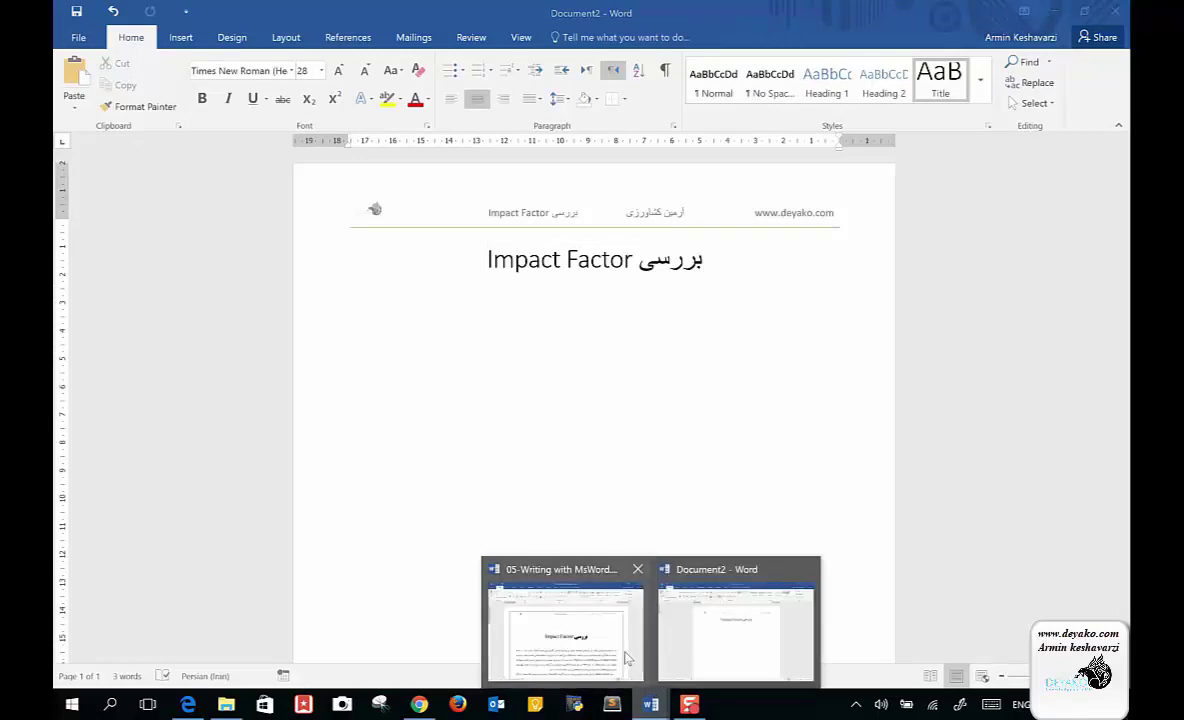
click(601, 652)
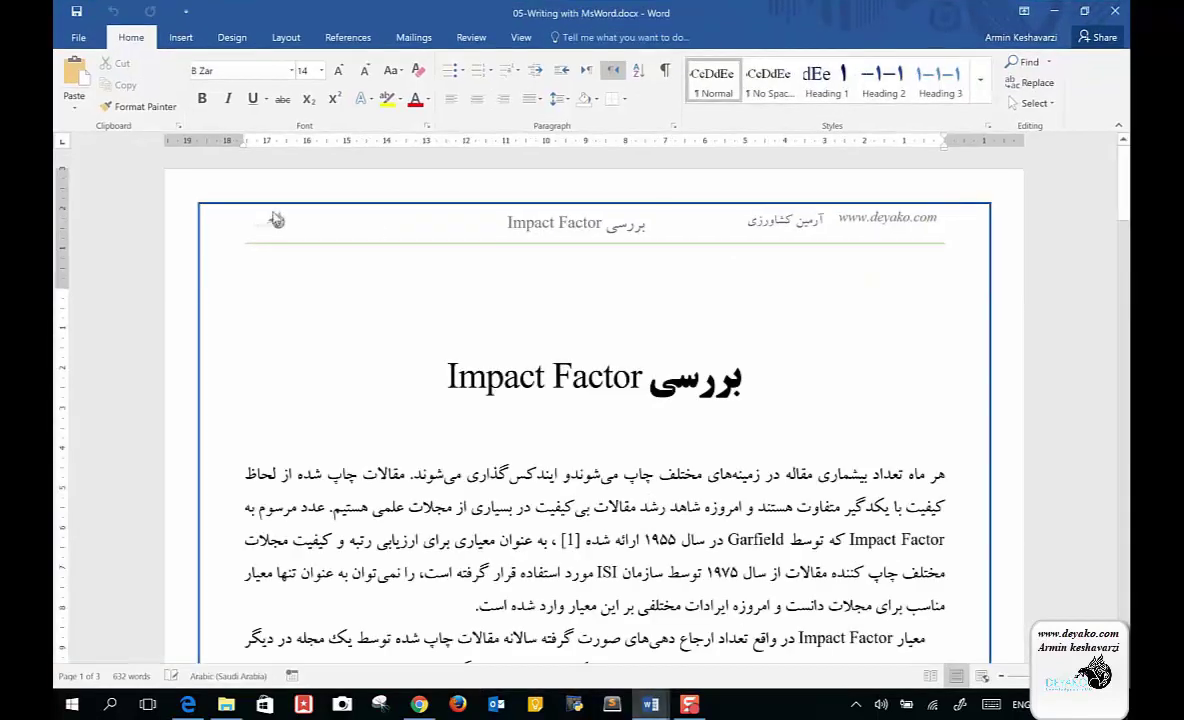
Step: Select the first paragraph's opening lines, up to the [1] citation, in the original article
scroll(607, 351, down, 2)
click(607, 351)
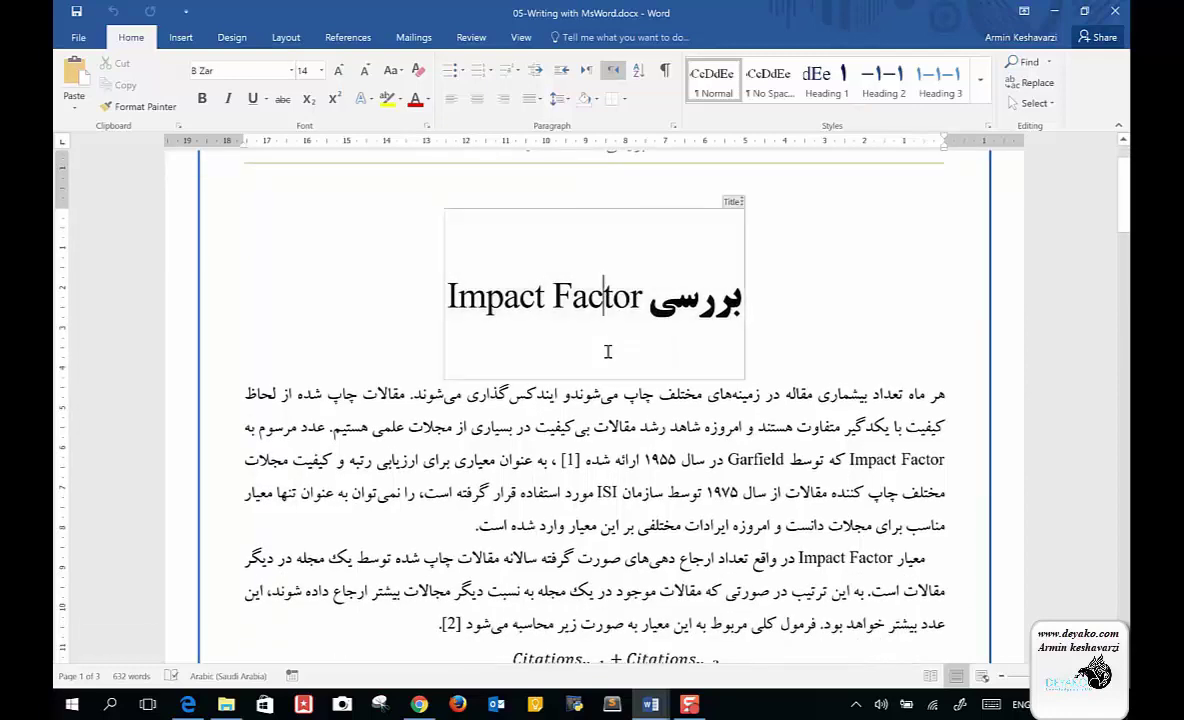
click(908, 408)
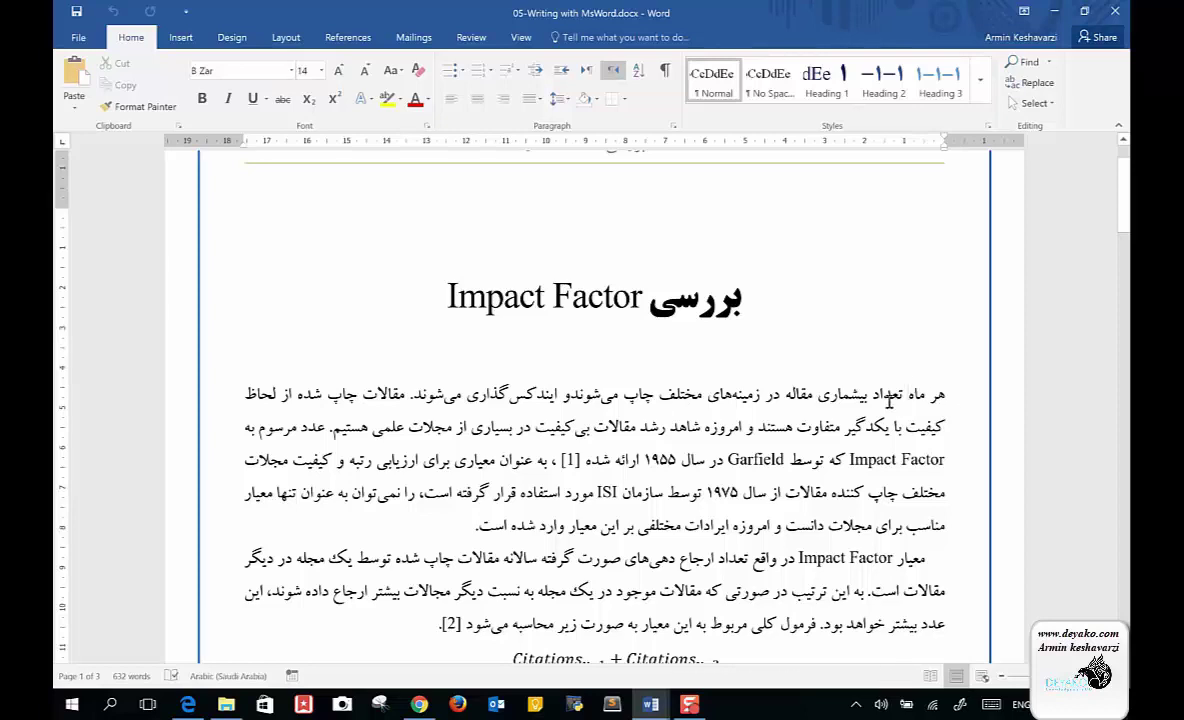
mouse_move(946, 394)
mouse_down()
mouse_move(629, 410)
mouse_move(581, 460)
mouse_up()
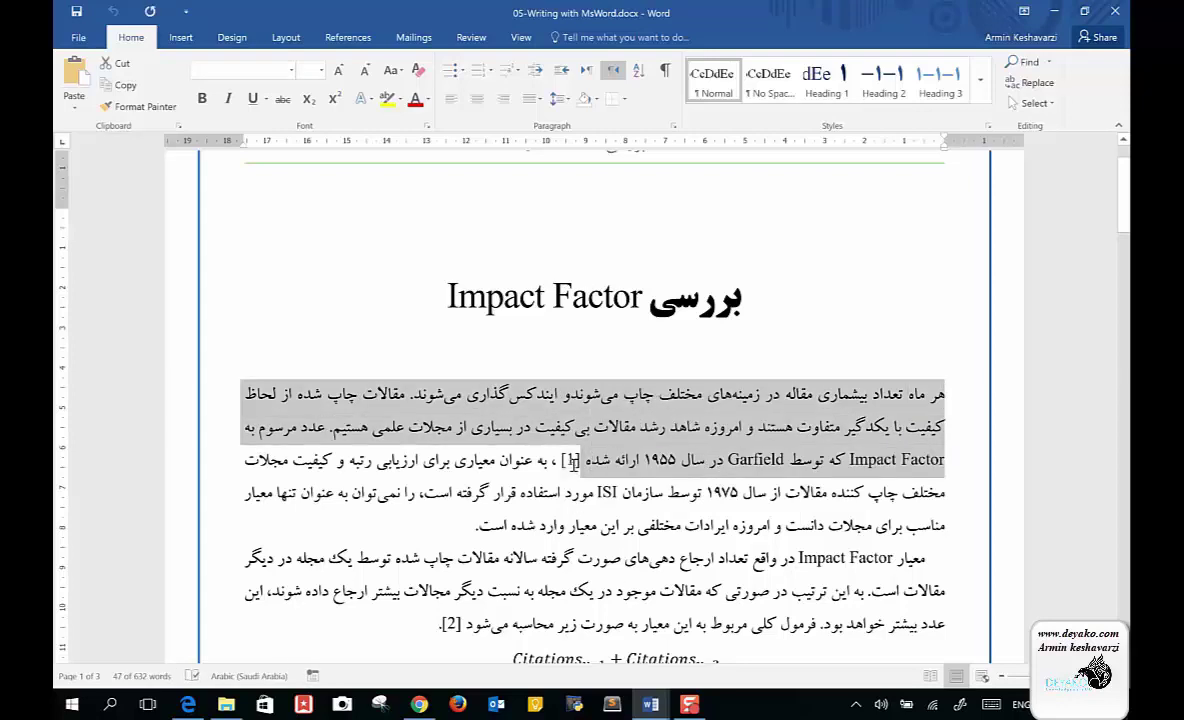
click(573, 460)
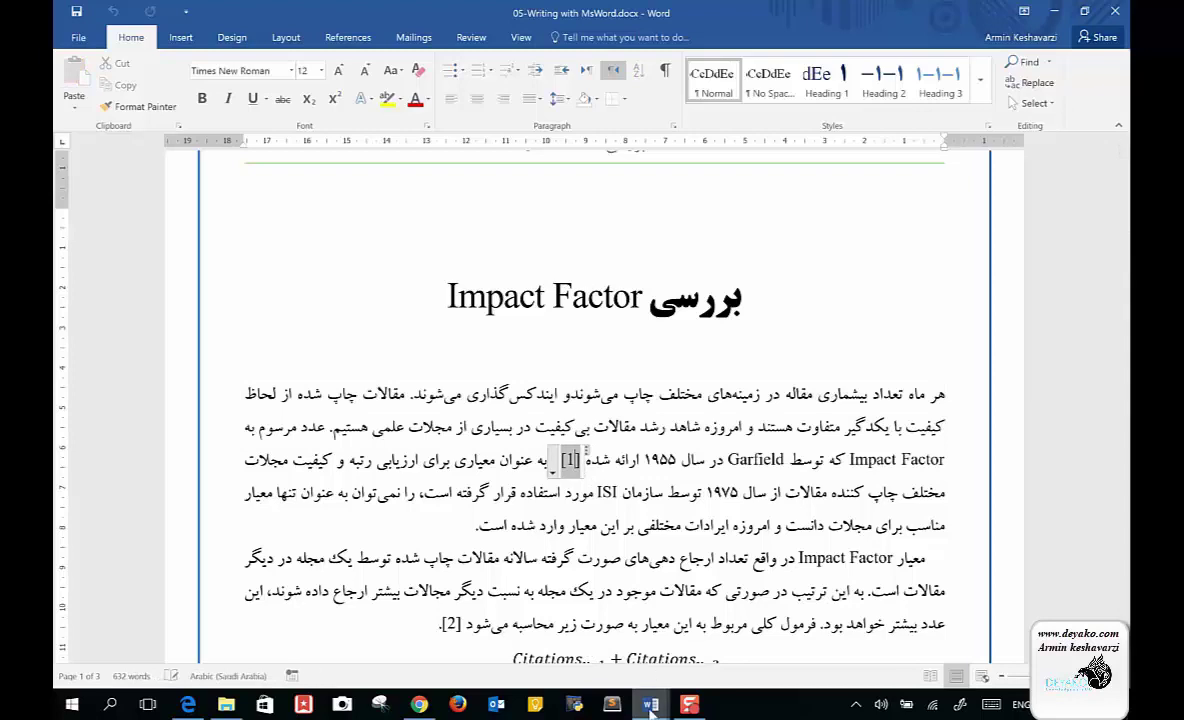
Step: Paste the copied lines on a new line beneath the title in Document2
text(،)
click(702, 658)
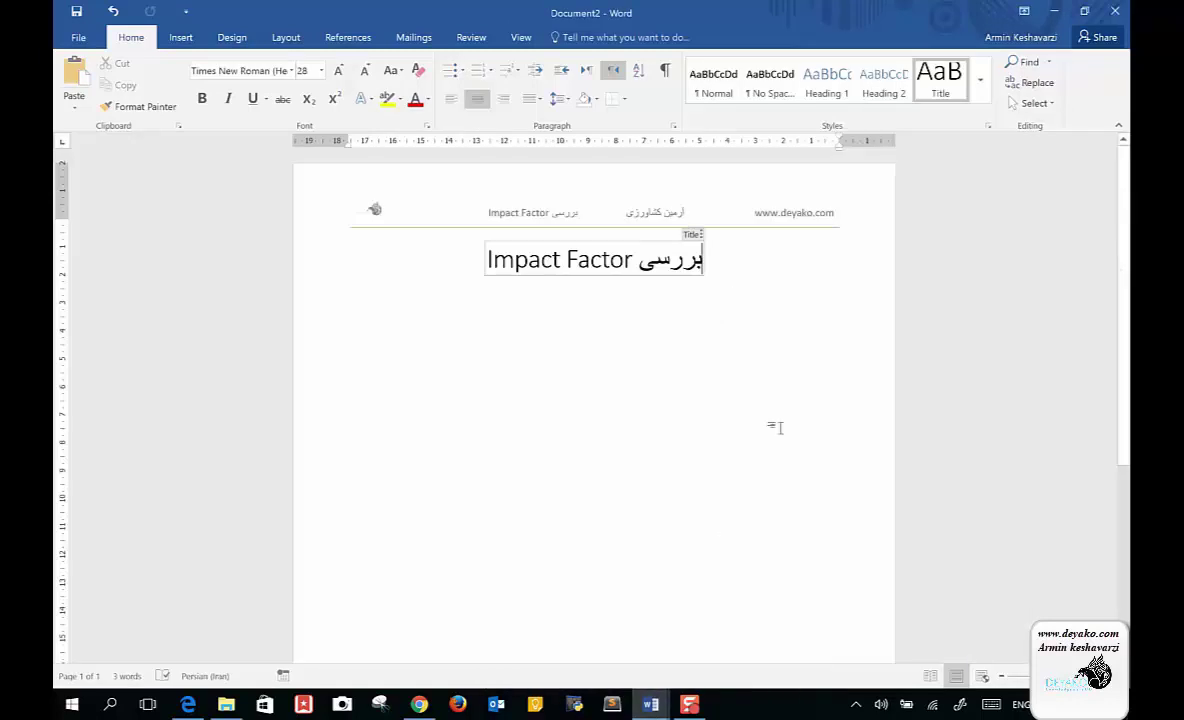
key(Home)
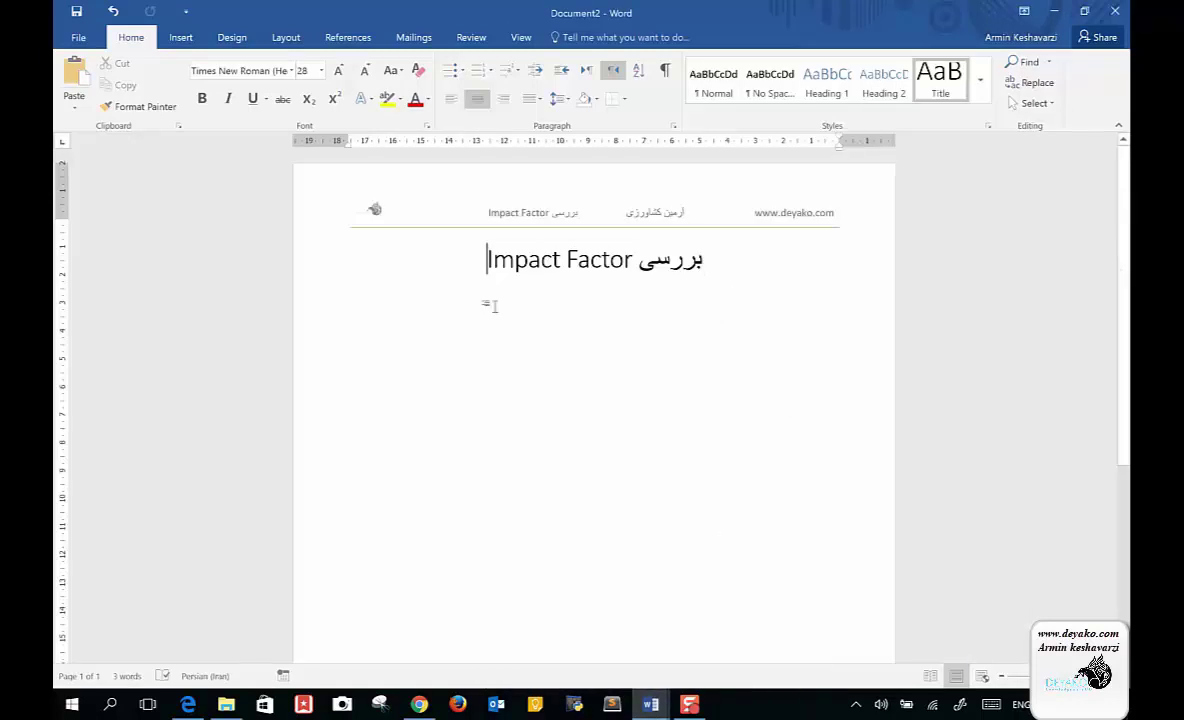
key(Return)
key(ctrl+v)
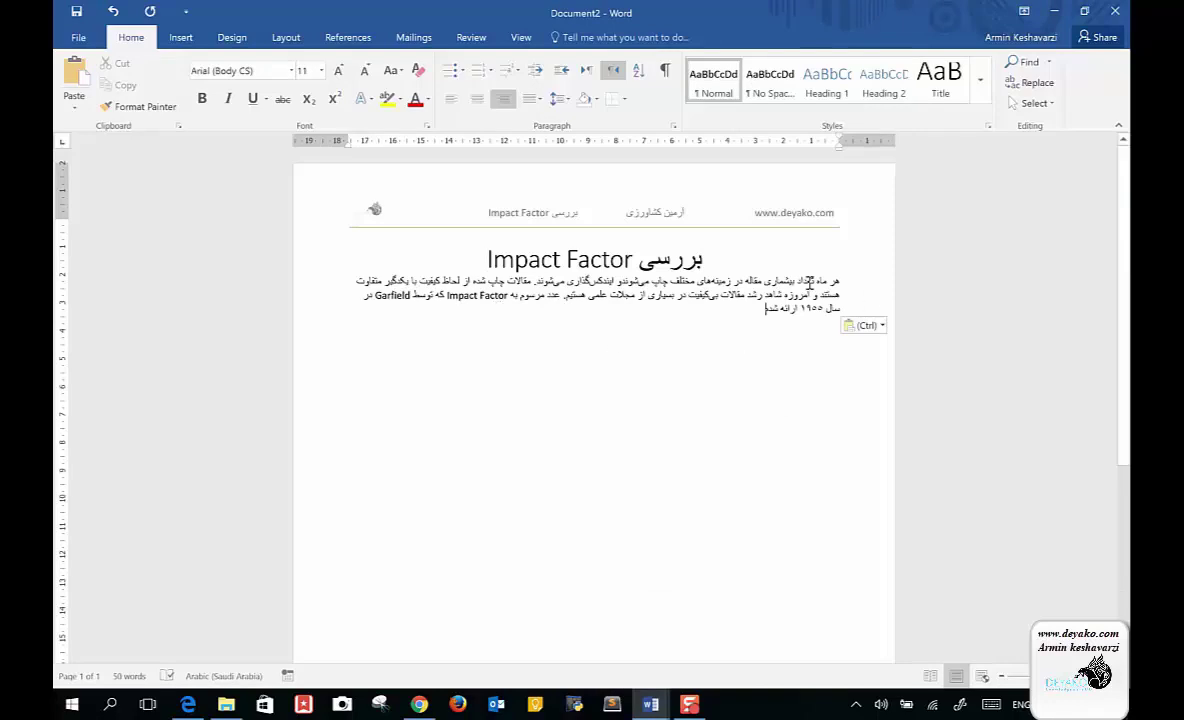
Step: Convert the pasted paragraph to plain text with the Keep Text Only paste option
click(865, 325)
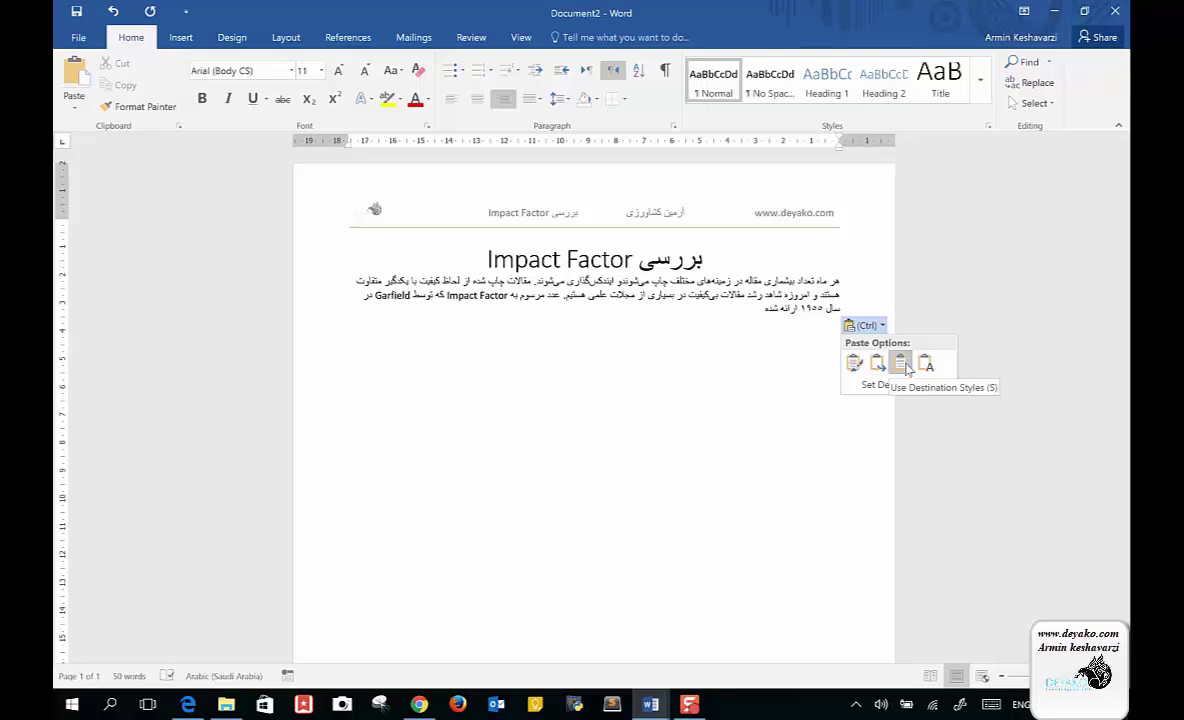
click(853, 364)
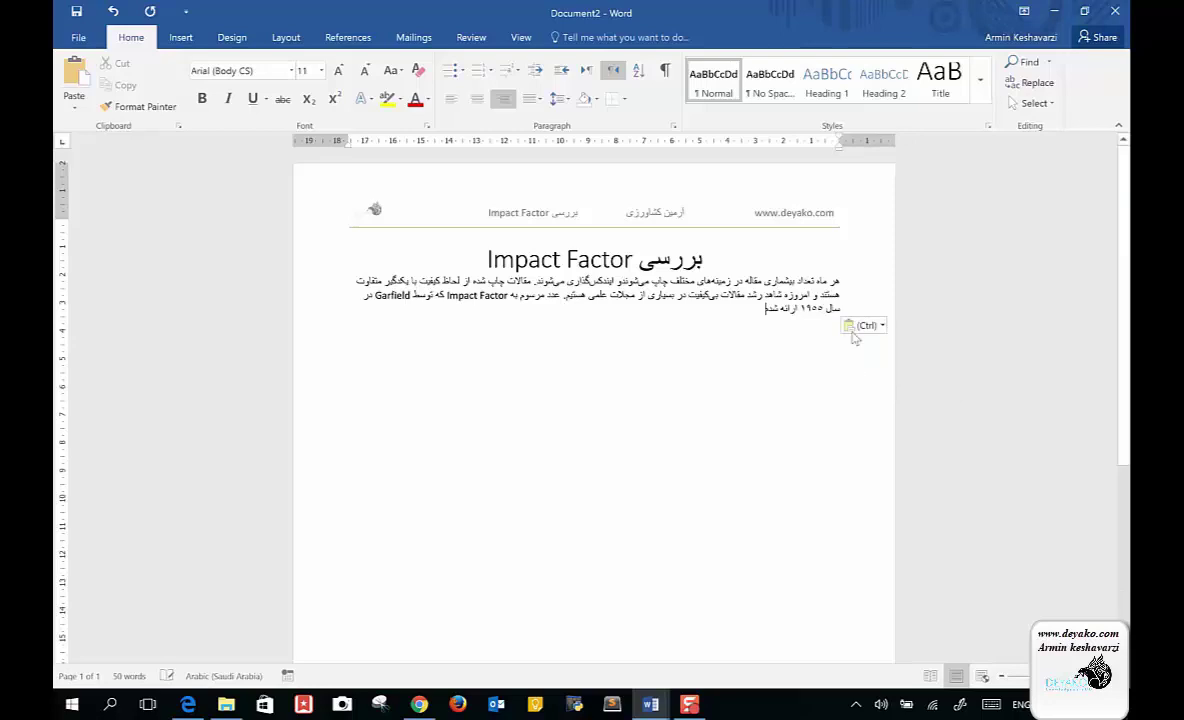
click(856, 327)
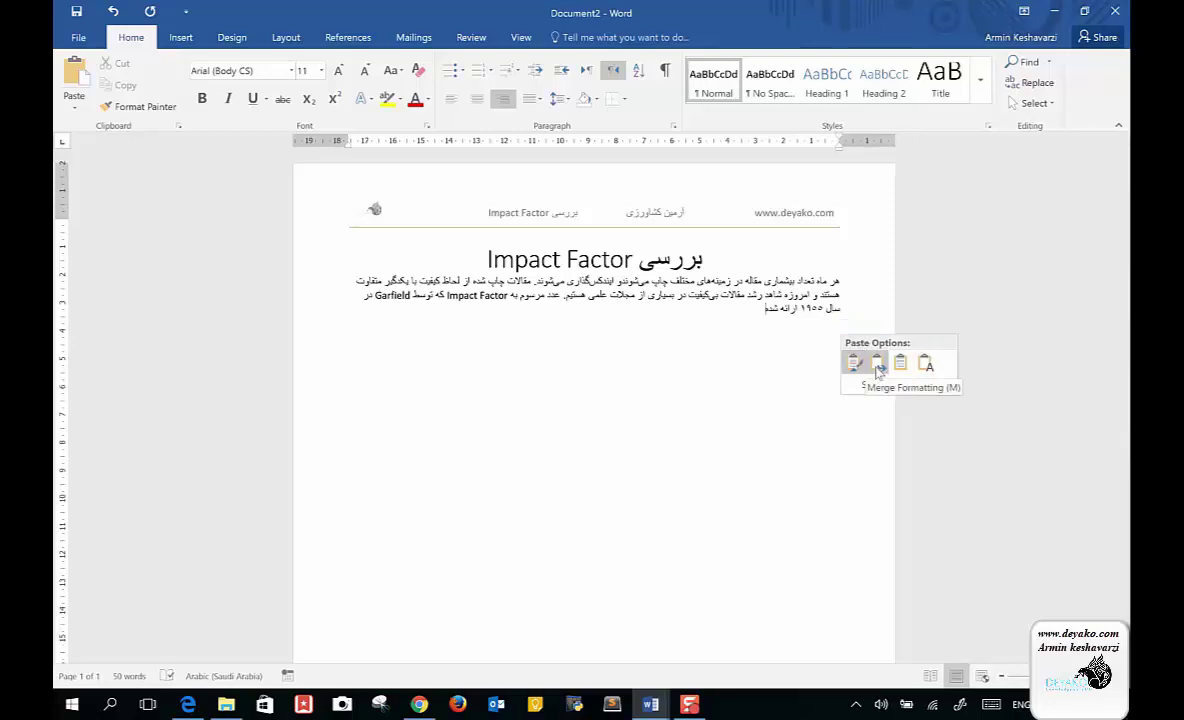
click(808, 336)
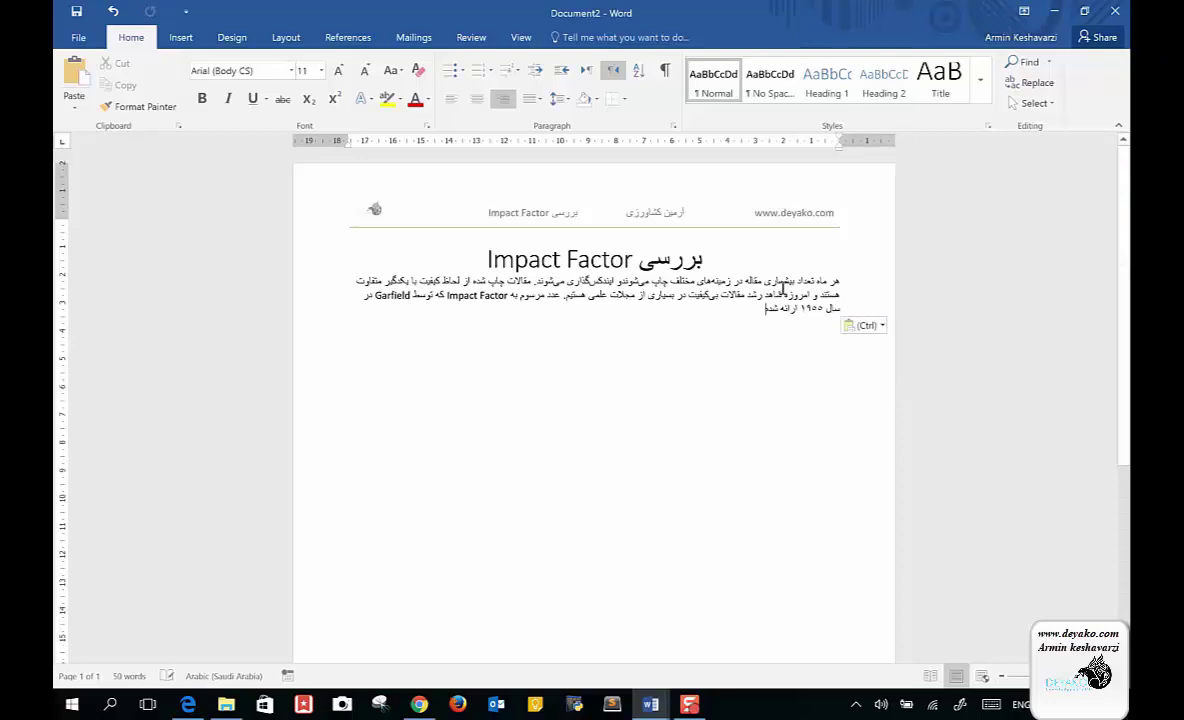
key(ctrl)
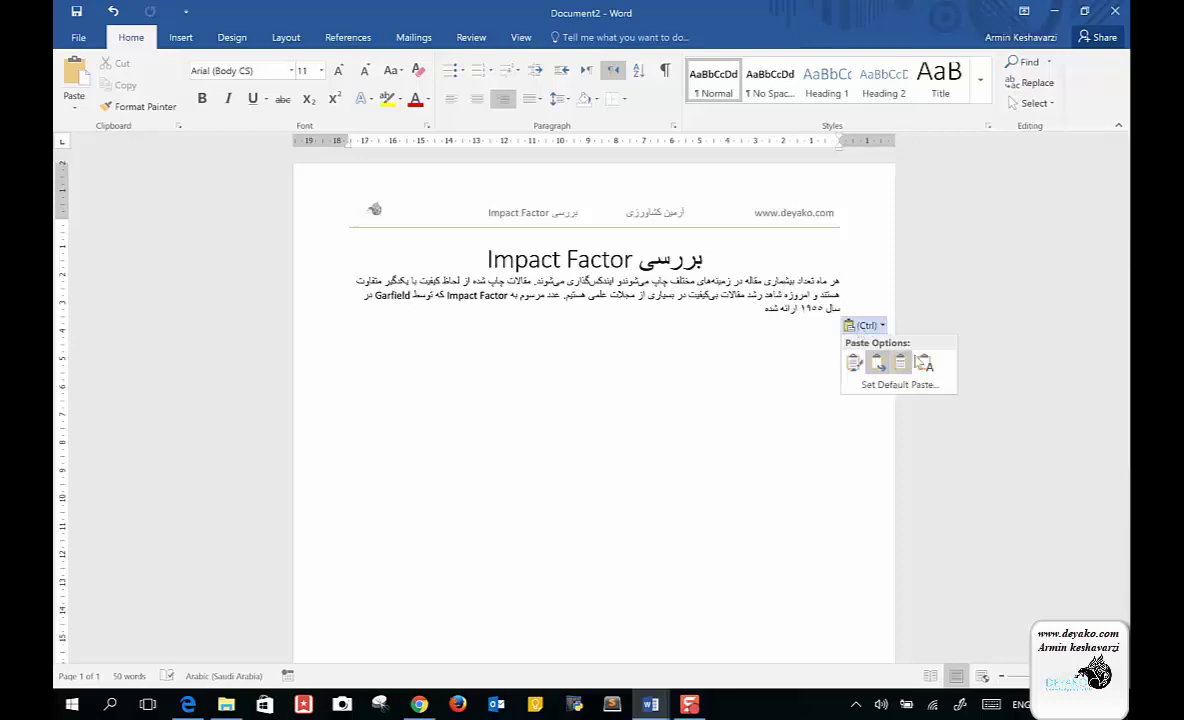
click(928, 367)
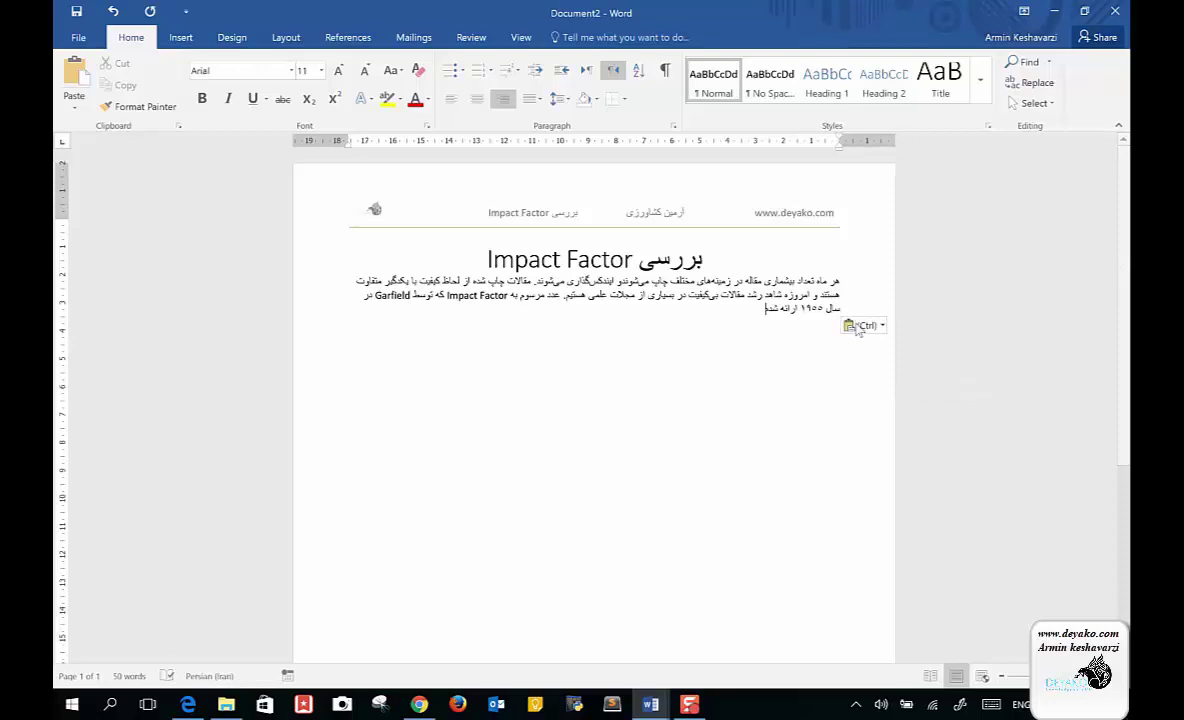
click(864, 325)
click(854, 363)
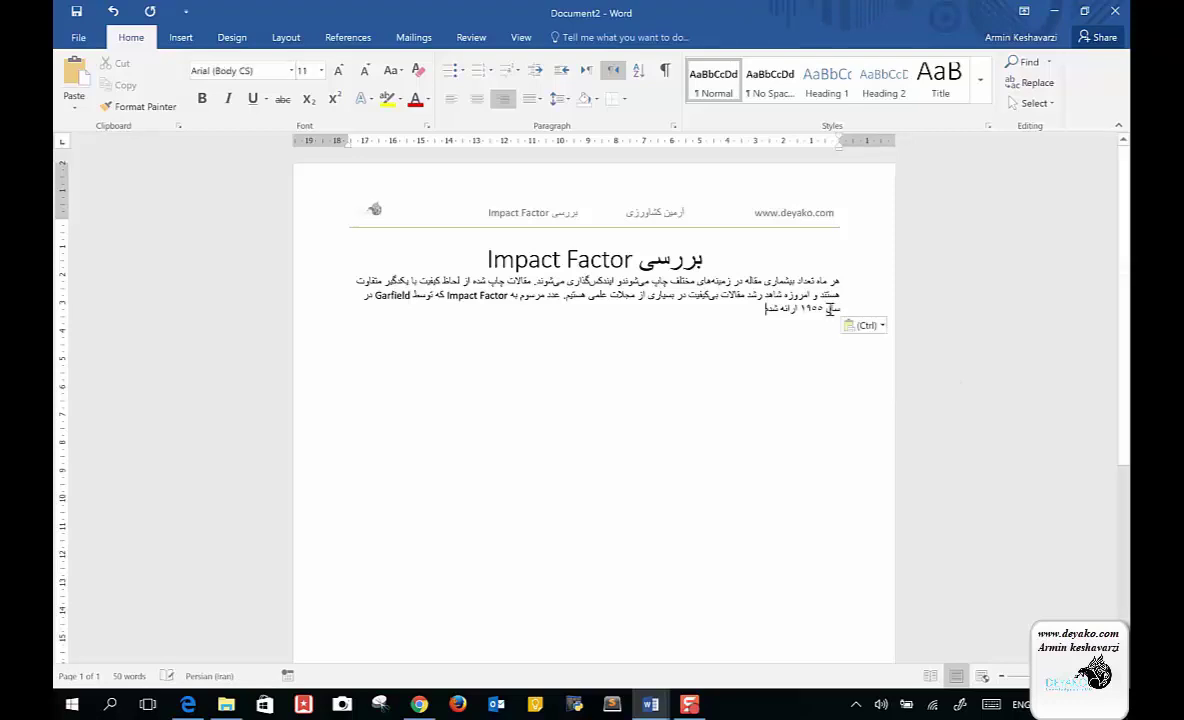
Step: Add a blank line above the paragraph, type the missing letter 'ه', and end it with '[1]'
key(Return)
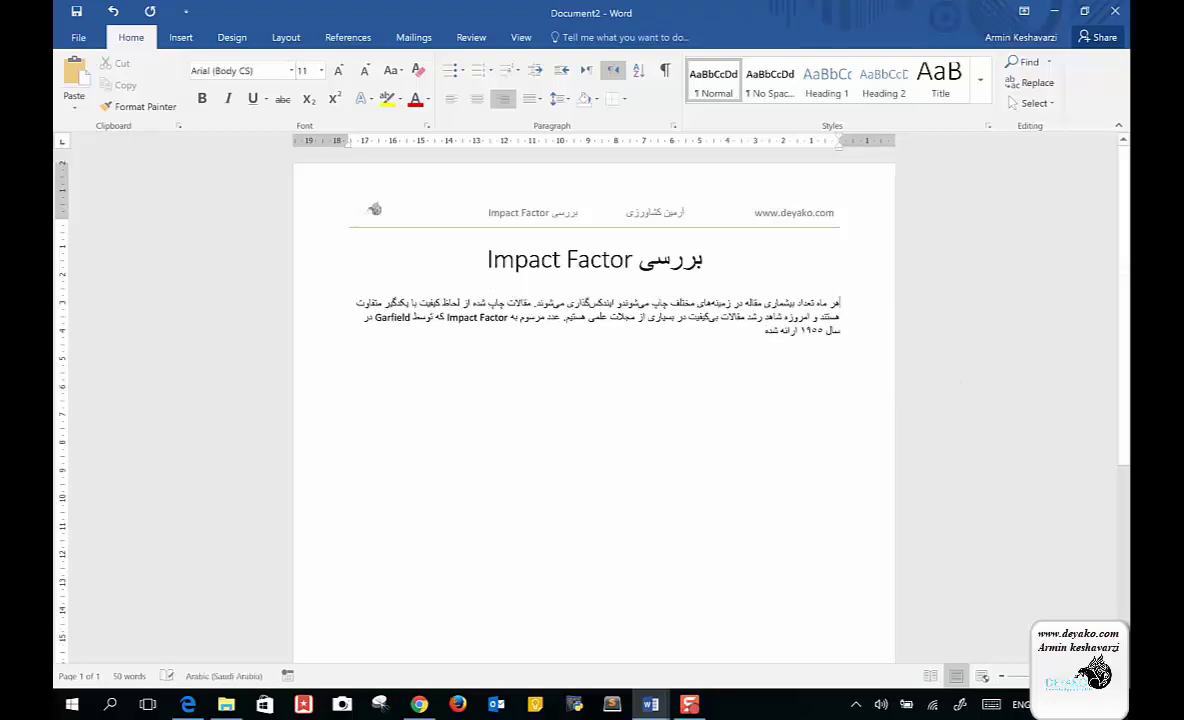
key(alt+shift)
key(alt+shift)
text(ه)
key(alt+shift)
key(alt+shift)
key(alt+shift)
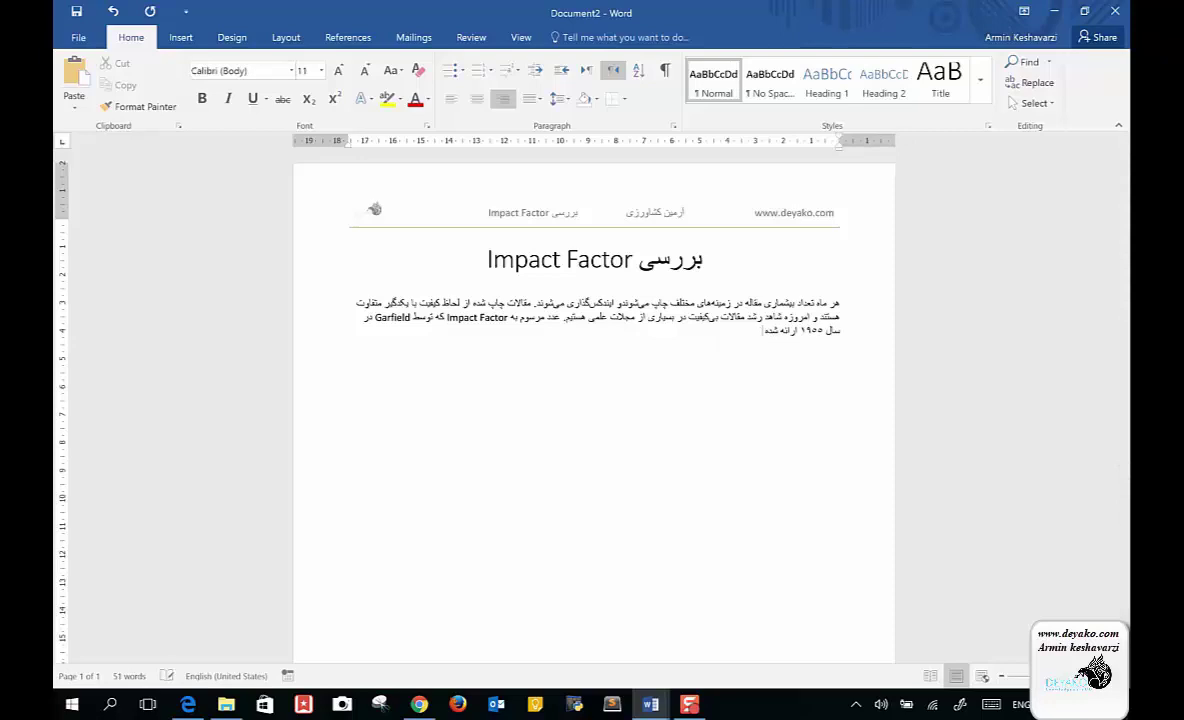
text(1)
text(])
key(alt+shift)
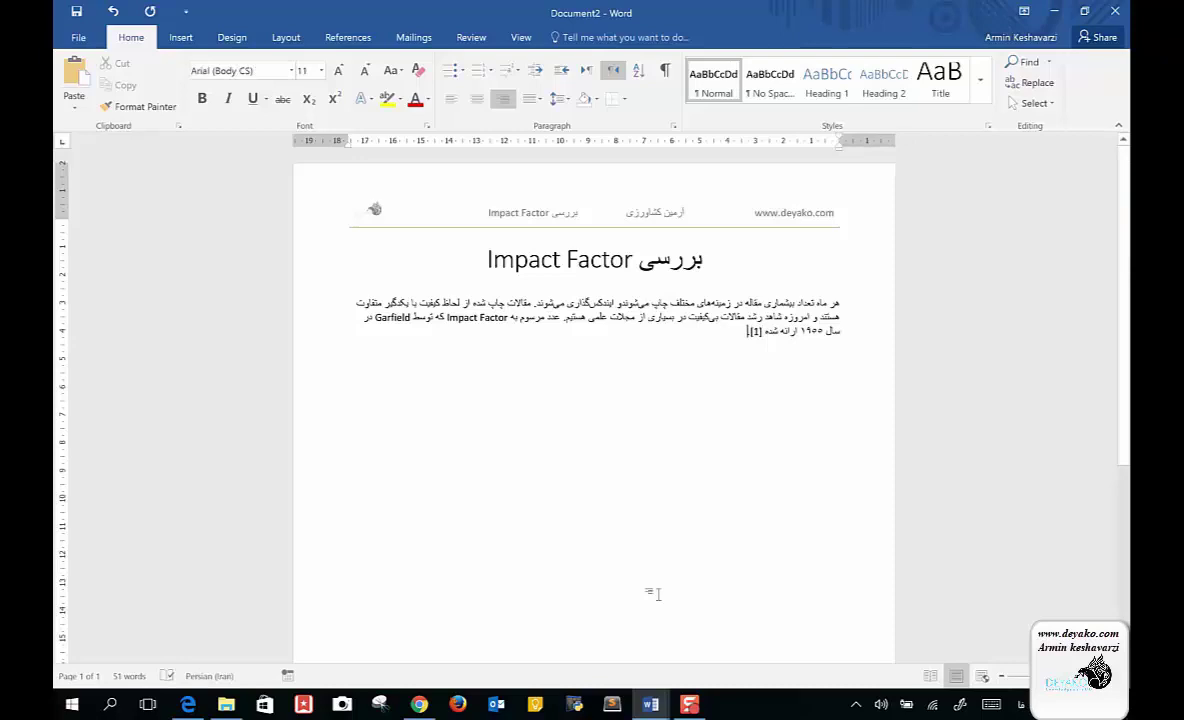
Step: Check the References bibliography in 05-Writing with MsWord, then return to Document2
click(650, 704)
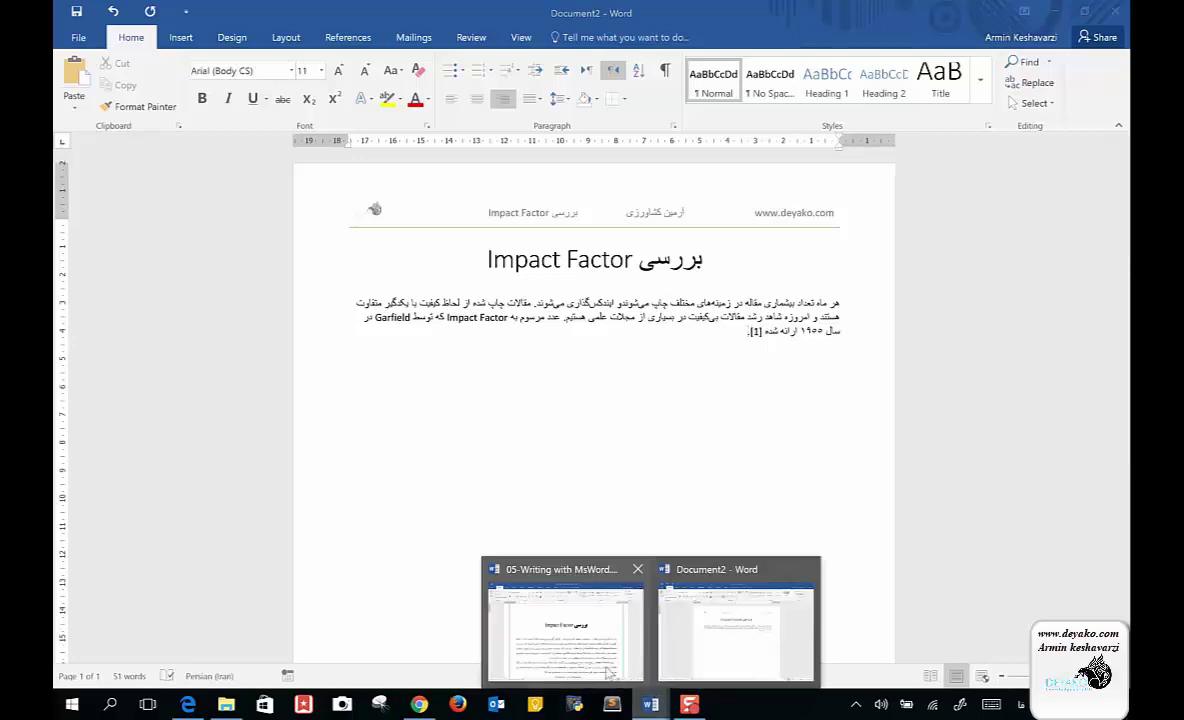
click(609, 673)
scroll(541, 517, down, 10)
scroll(541, 517, down, 5)
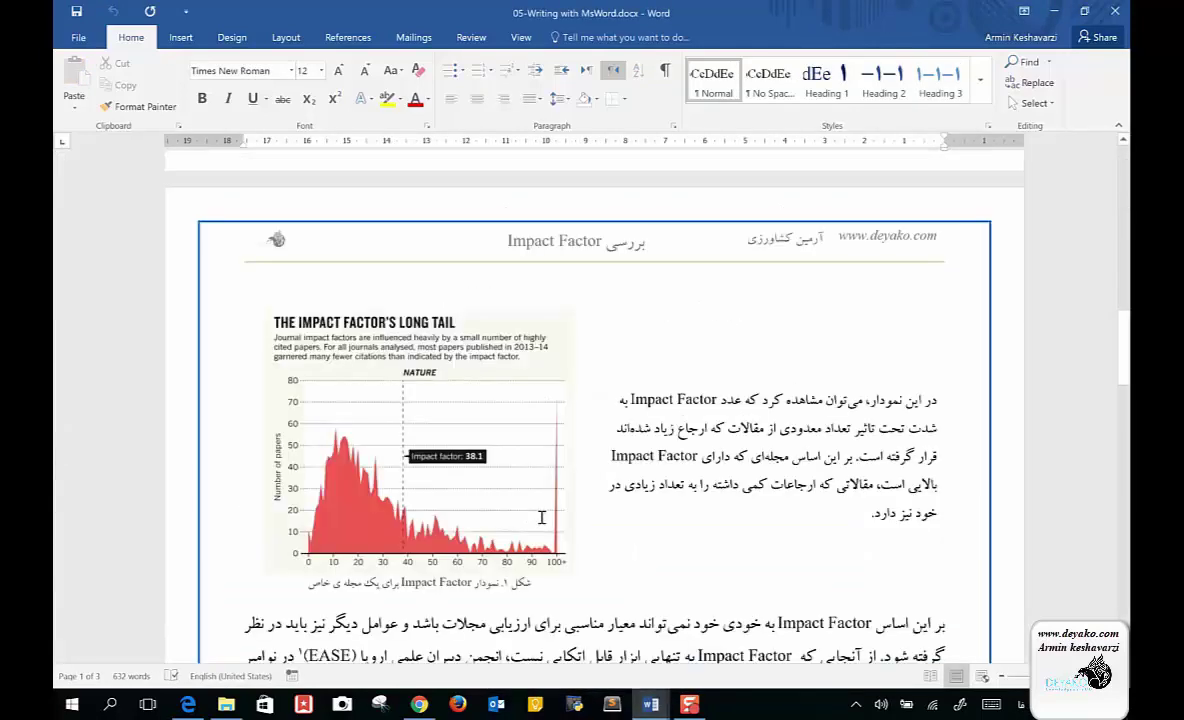
scroll(541, 517, down, 10)
scroll(541, 517, down, 10)
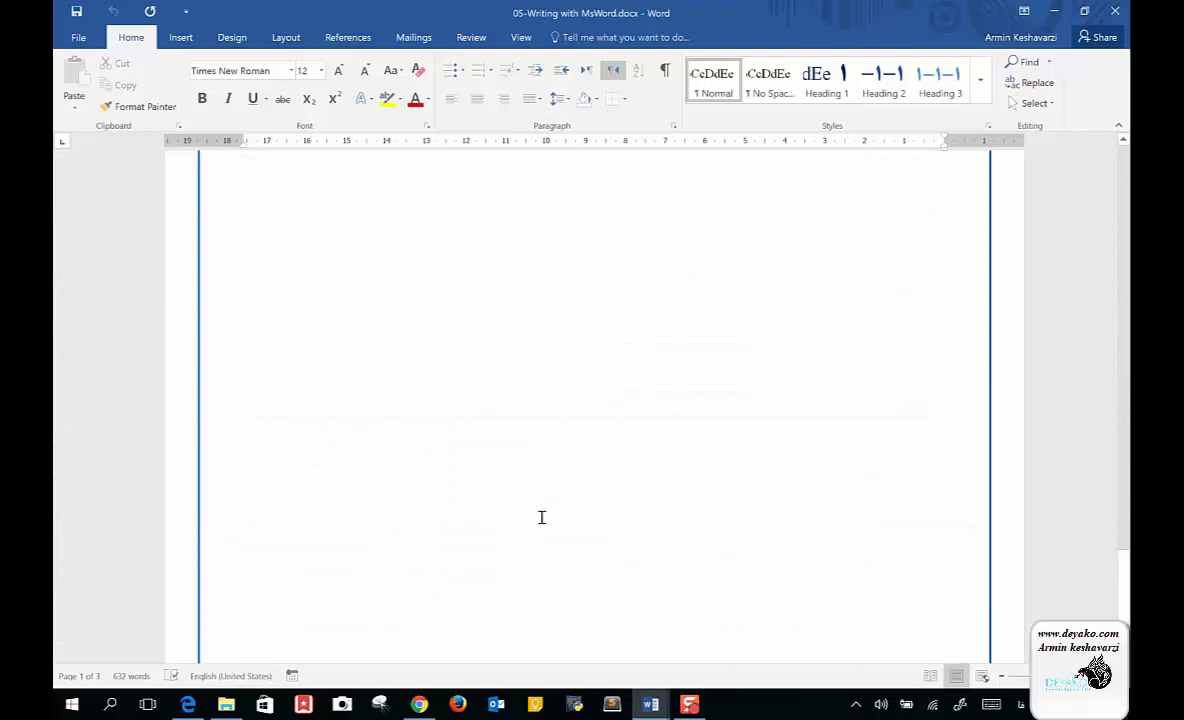
scroll(541, 517, up, 5)
scroll(541, 517, up, 3)
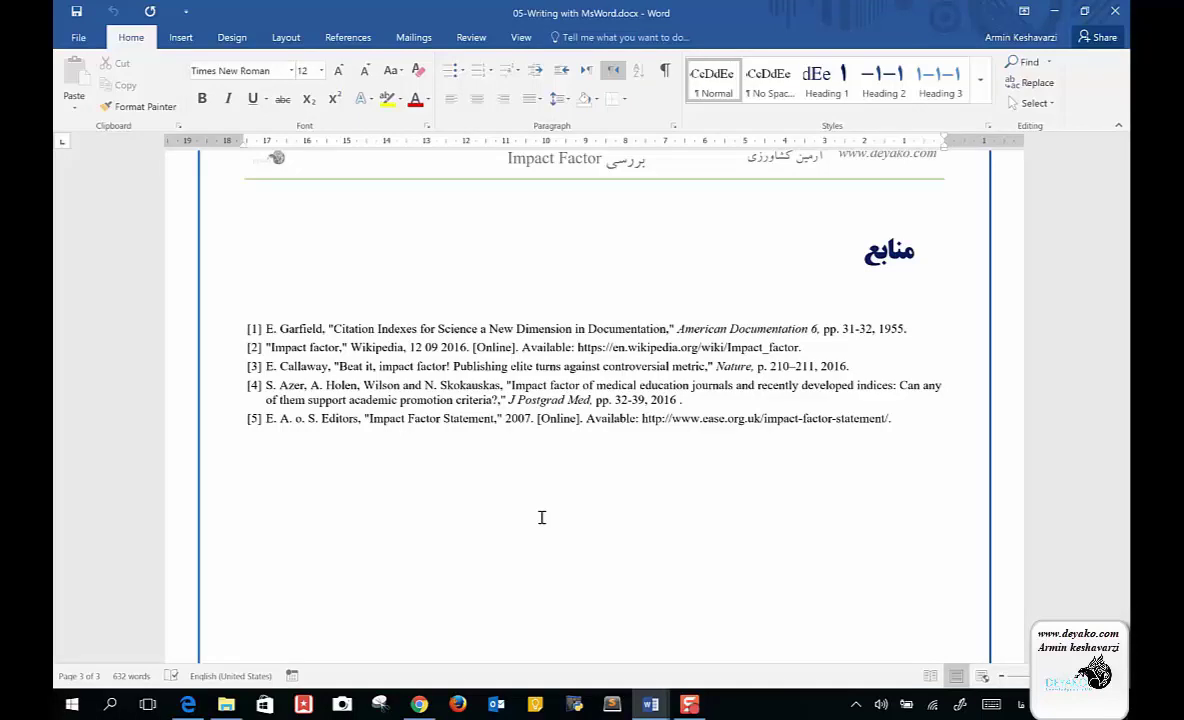
click(611, 388)
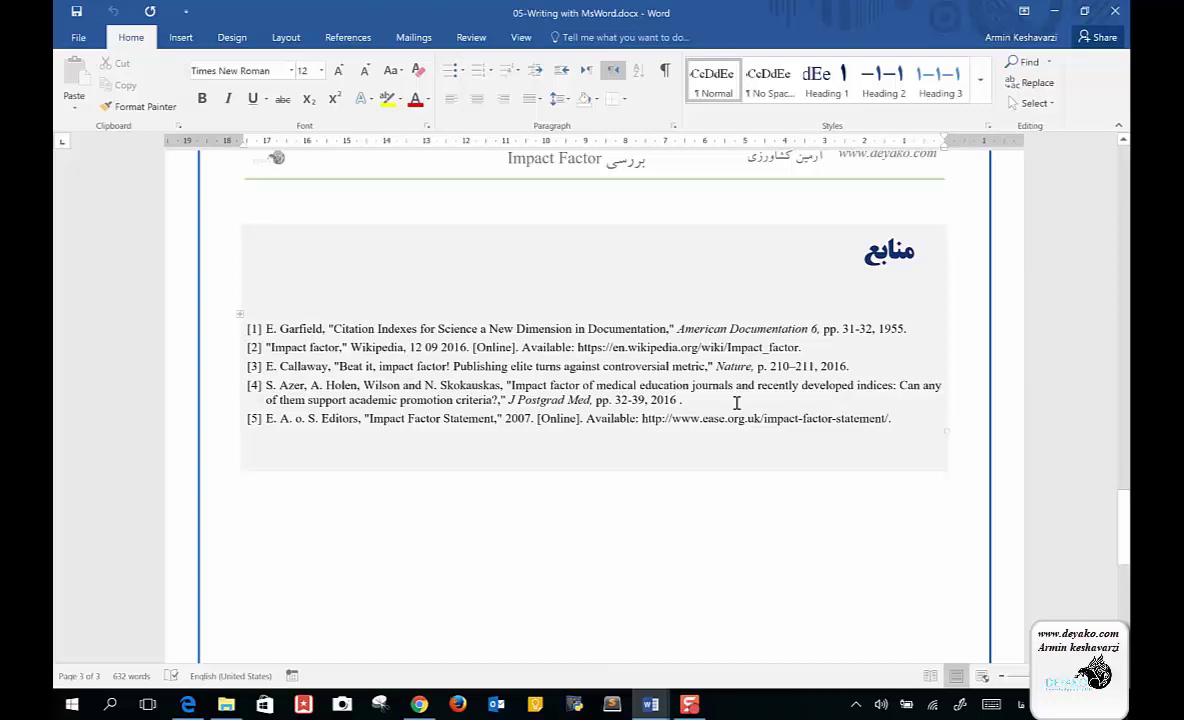
click(700, 495)
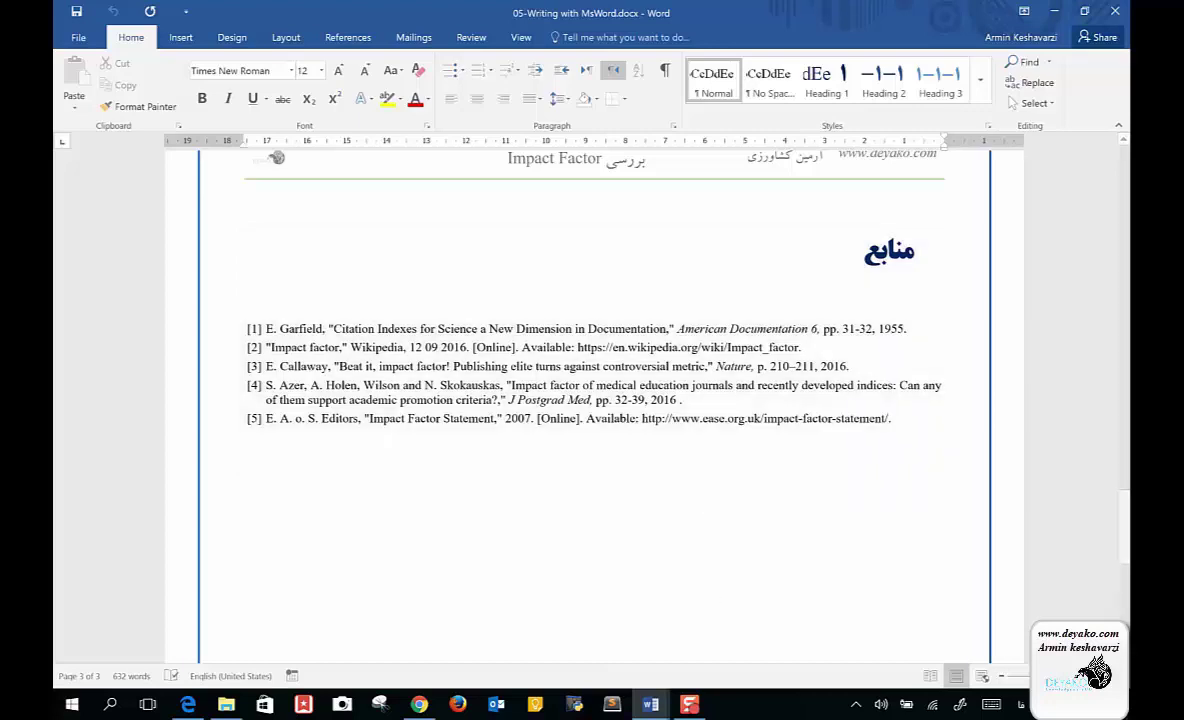
mouse_move(650, 705)
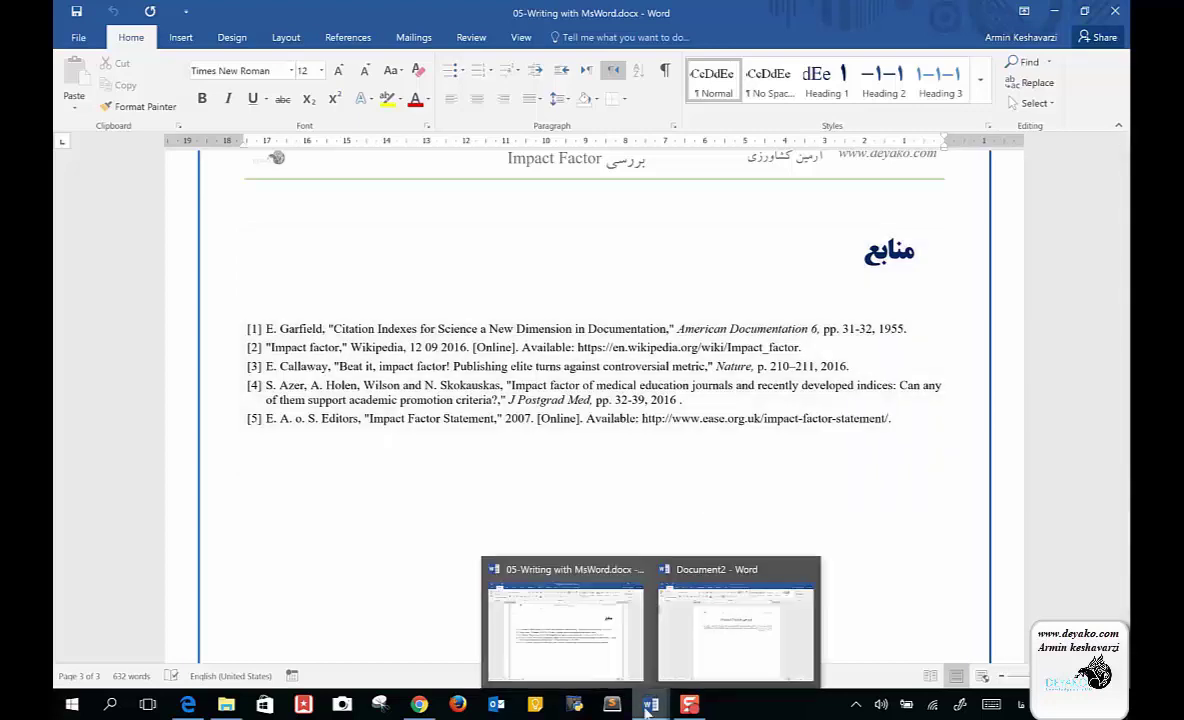
click(714, 626)
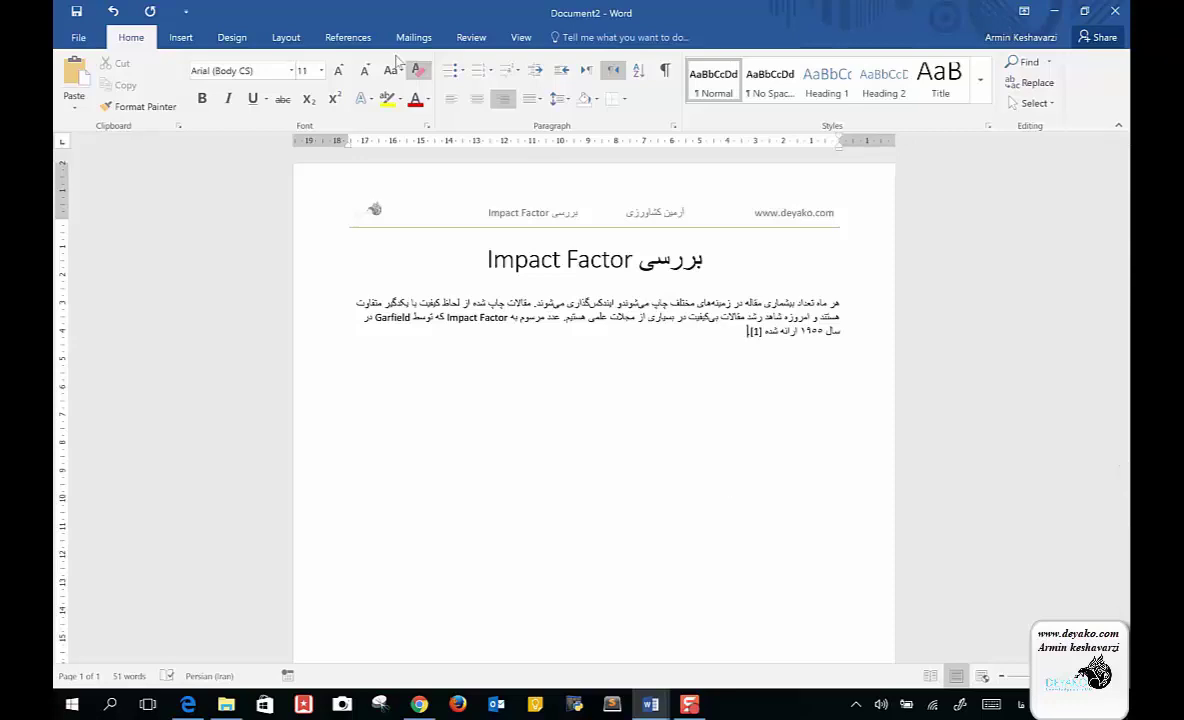
Step: Select and delete the typed '[1]' marker at the paragraph's end, with the References tab showing
click(348, 38)
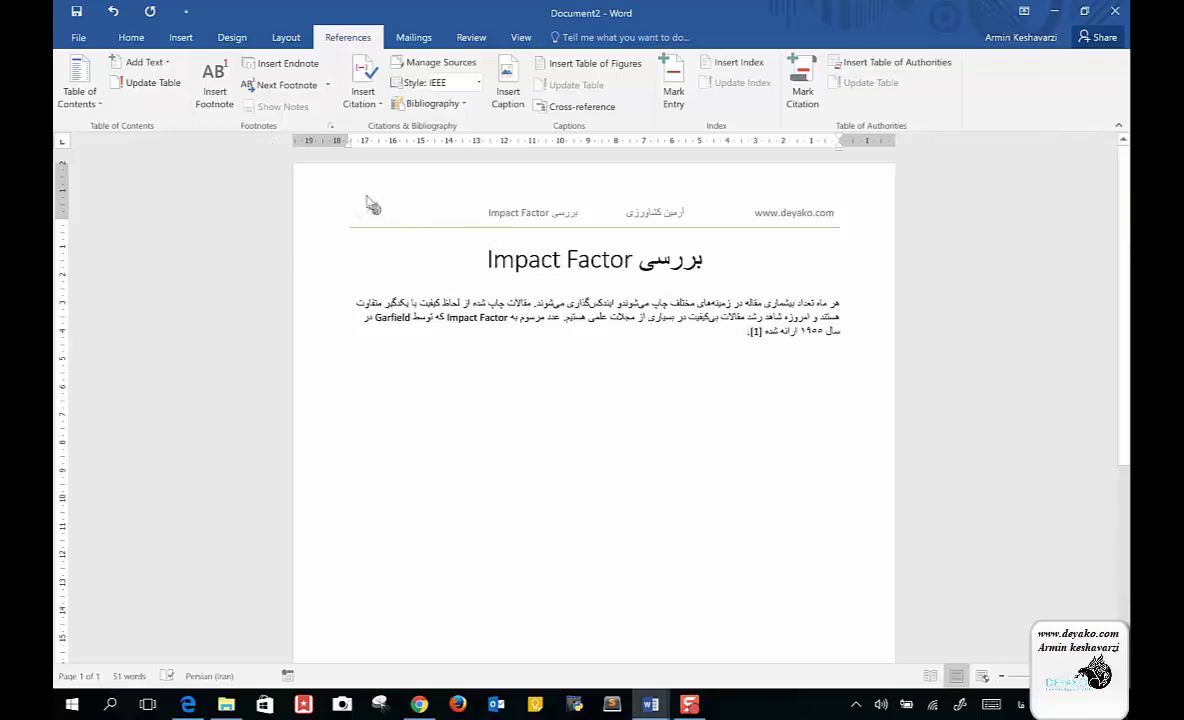
double_click(750, 331)
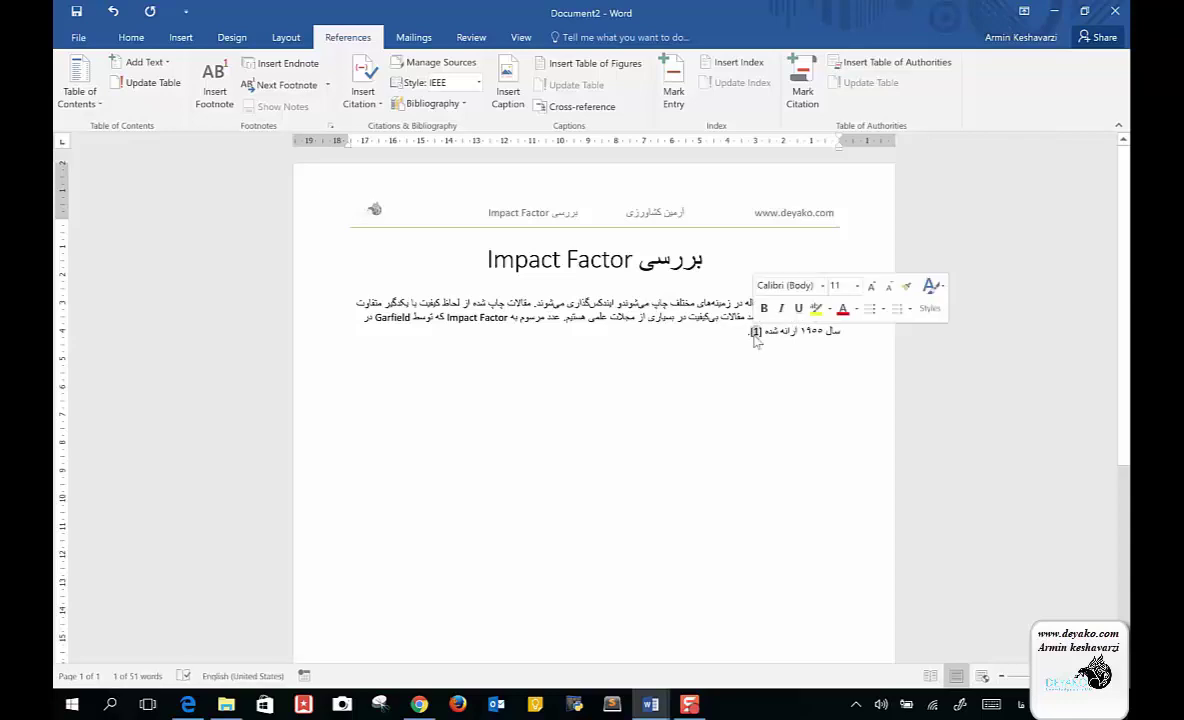
click(755, 334)
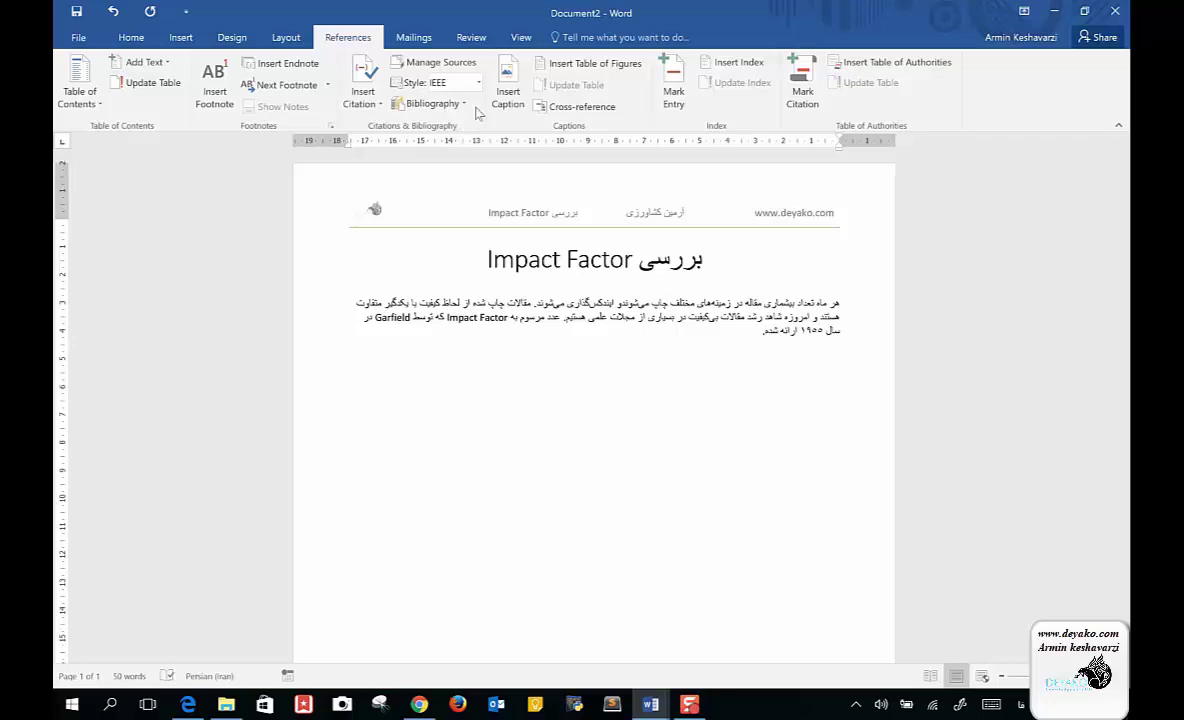
Step: Open Source Manager, review the master list including 'Impact factor (2016)', and cancel the Browse dialog
click(424, 68)
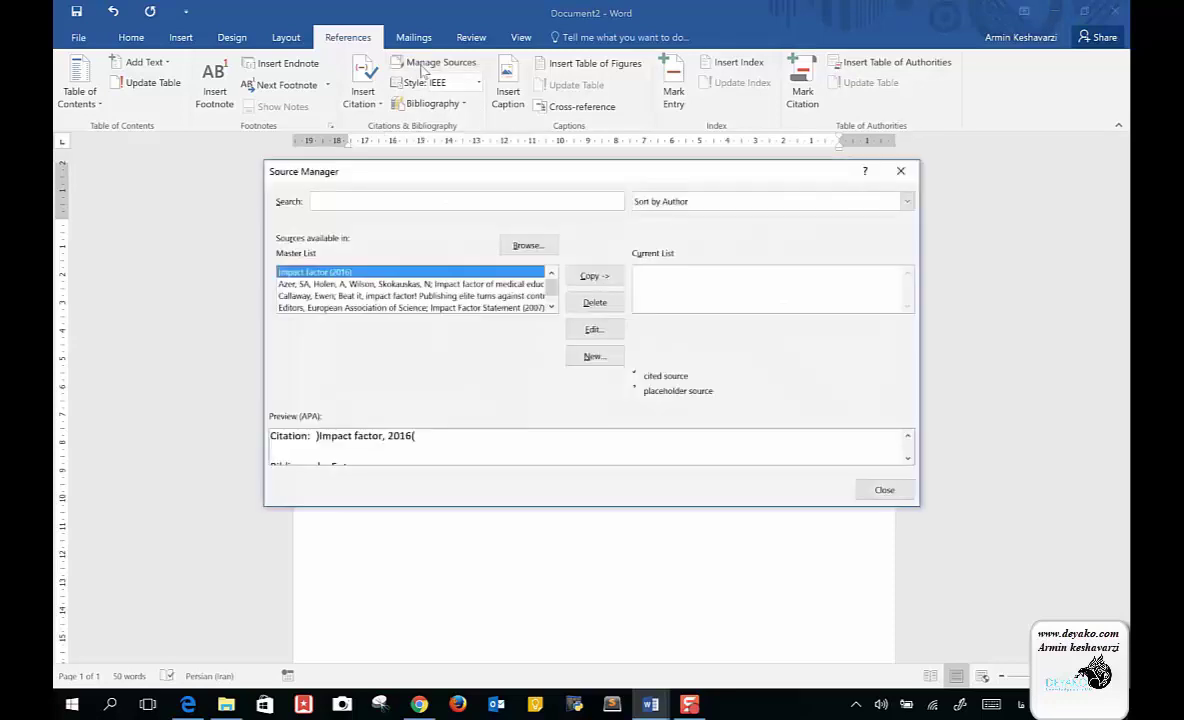
scroll(428, 300, down, 1)
click(650, 705)
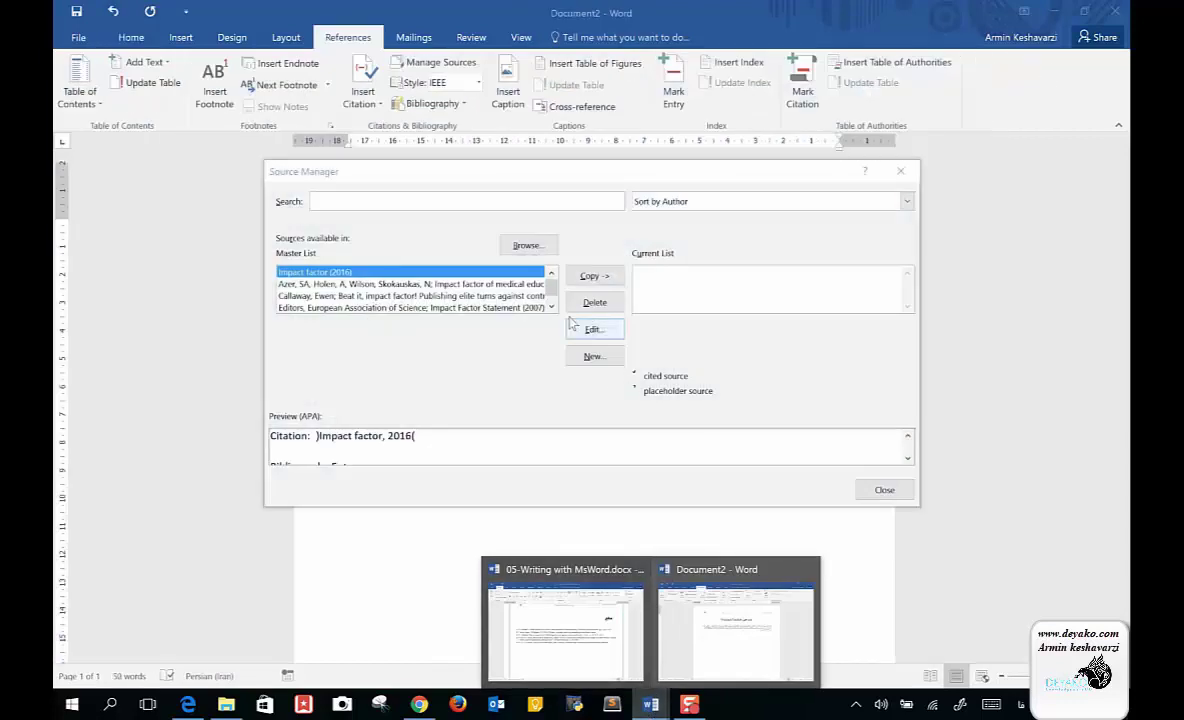
click(551, 309)
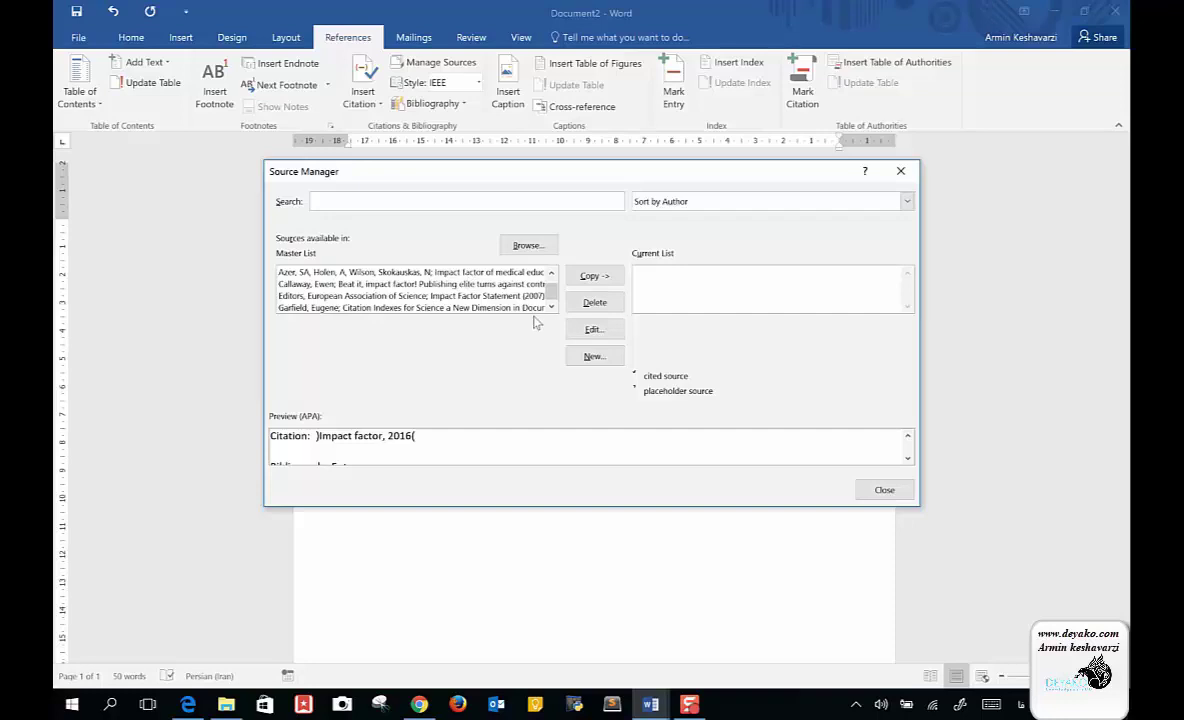
click(551, 274)
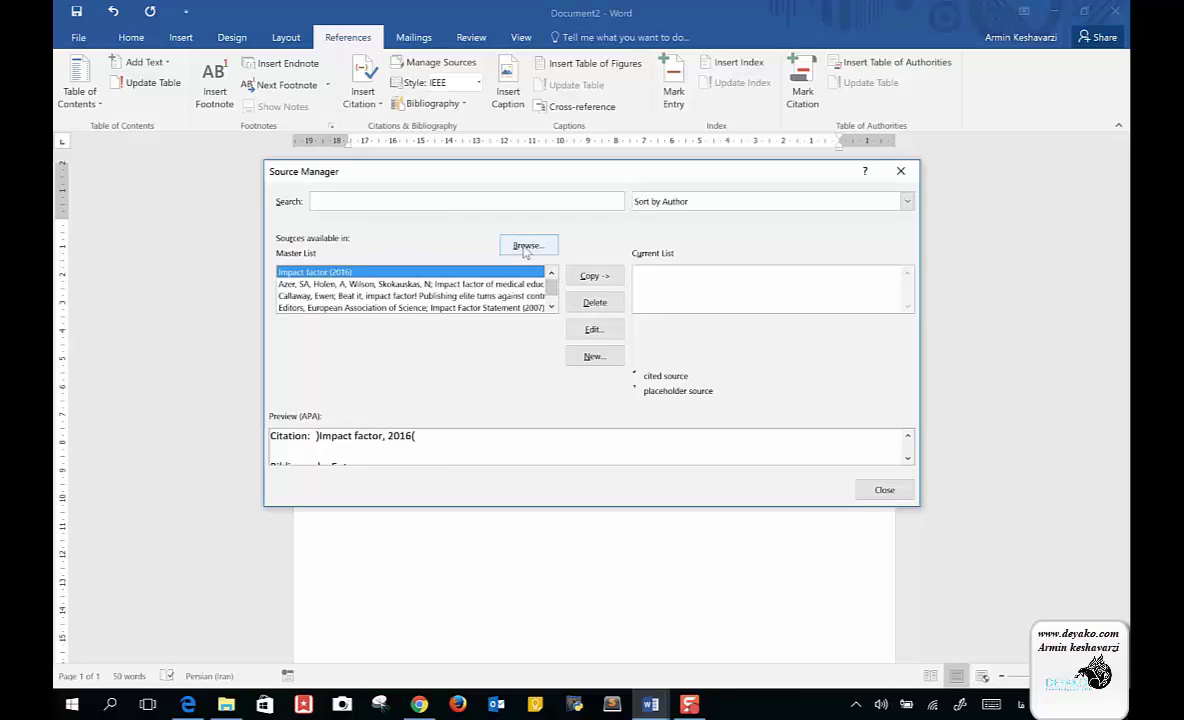
click(534, 248)
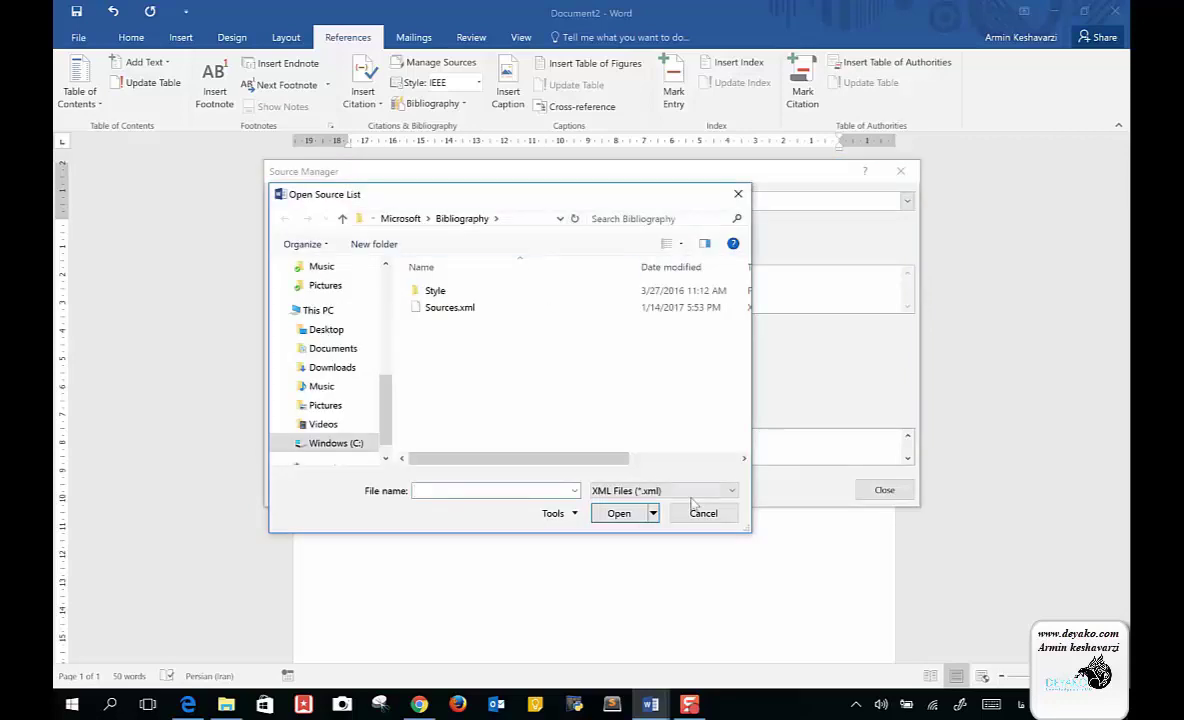
click(710, 512)
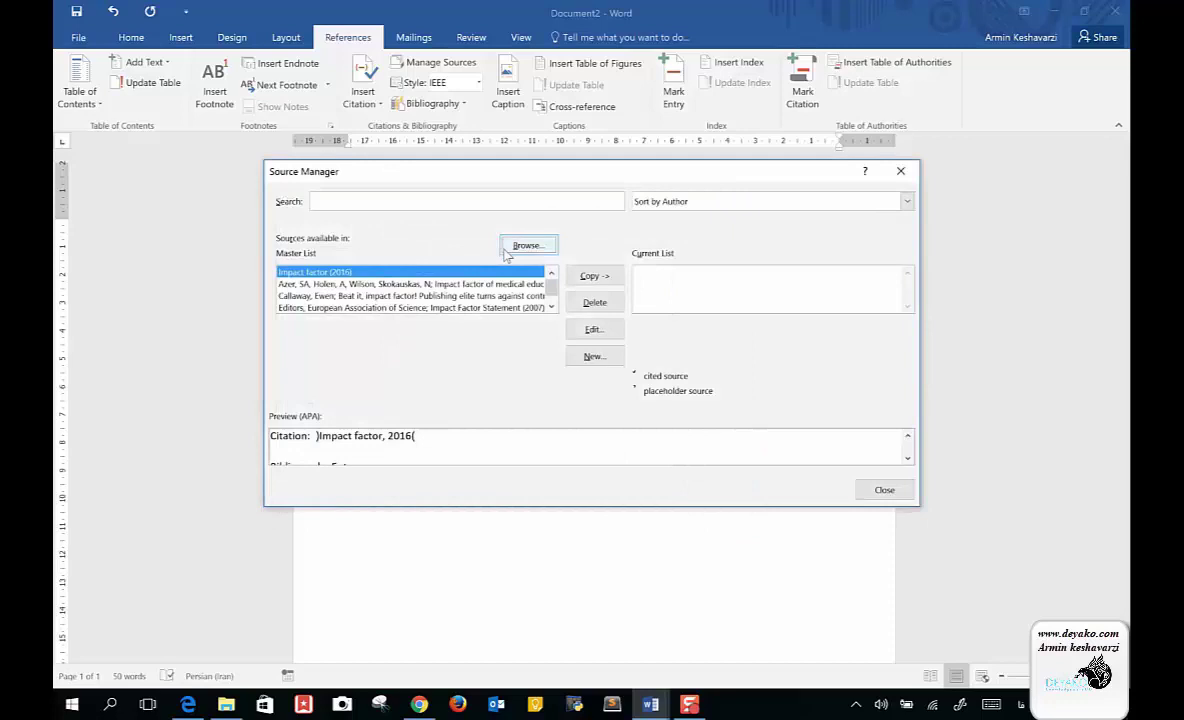
Step: Start a new citation source and scroll through the Type of Source list
click(600, 357)
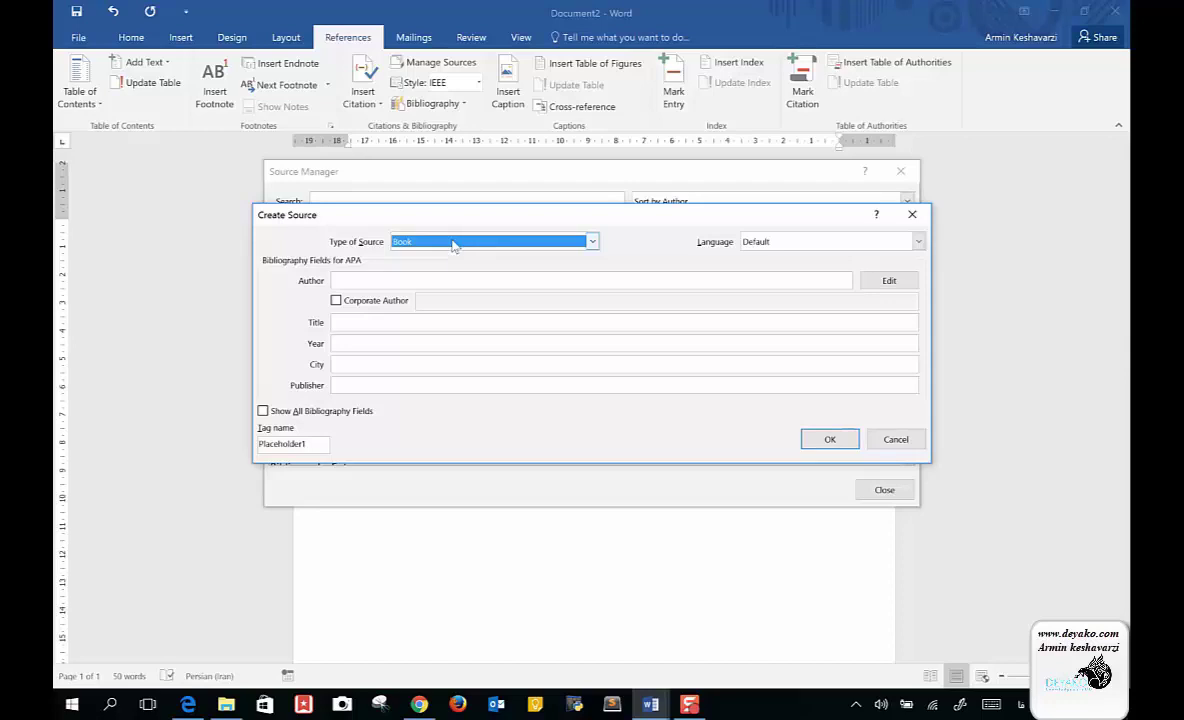
click(578, 243)
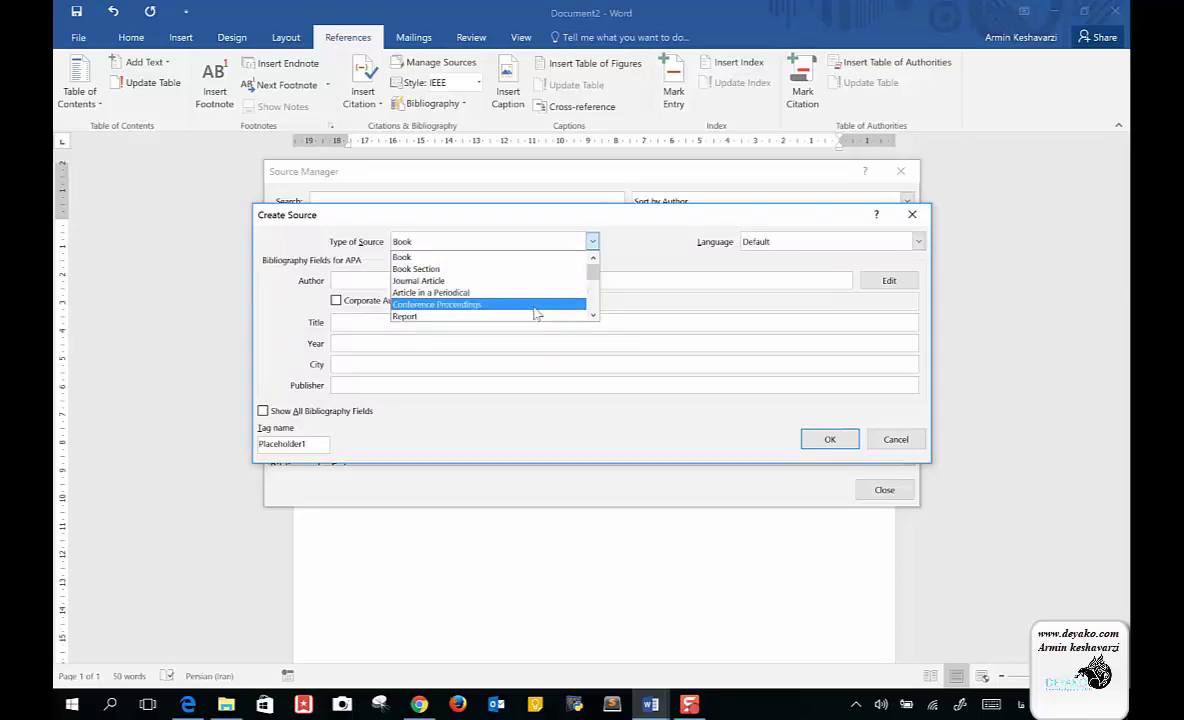
click(593, 316)
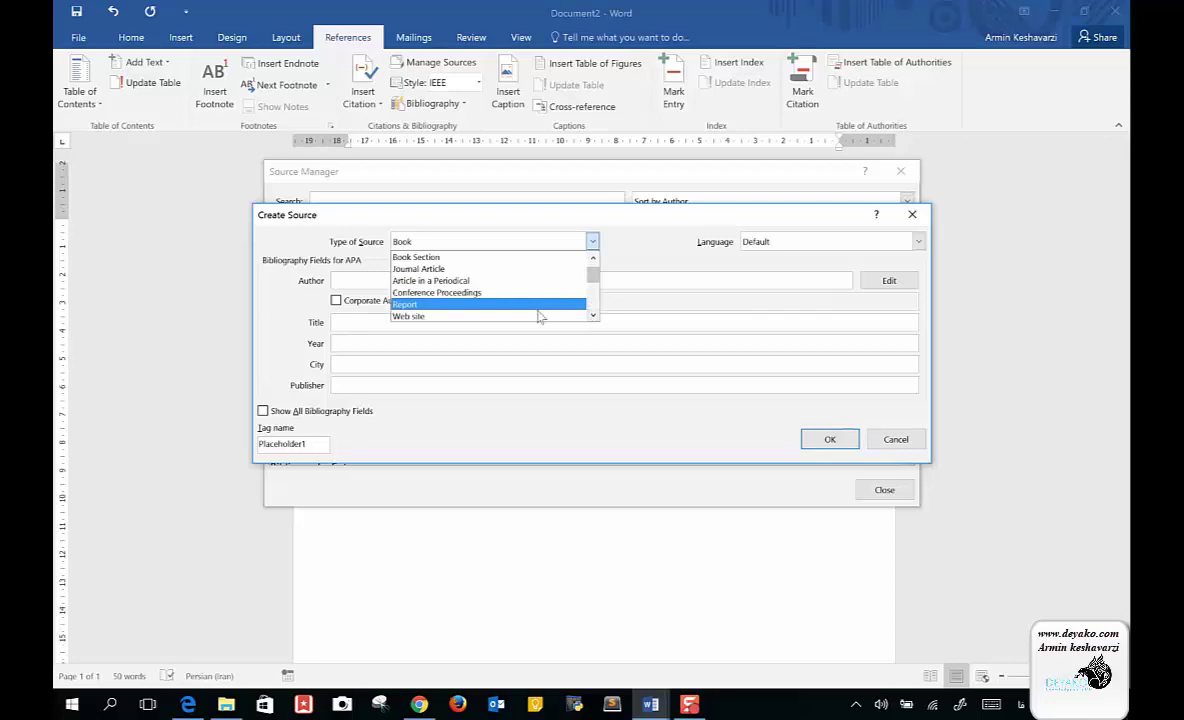
click(593, 316)
click(593, 316)
click(593, 316)
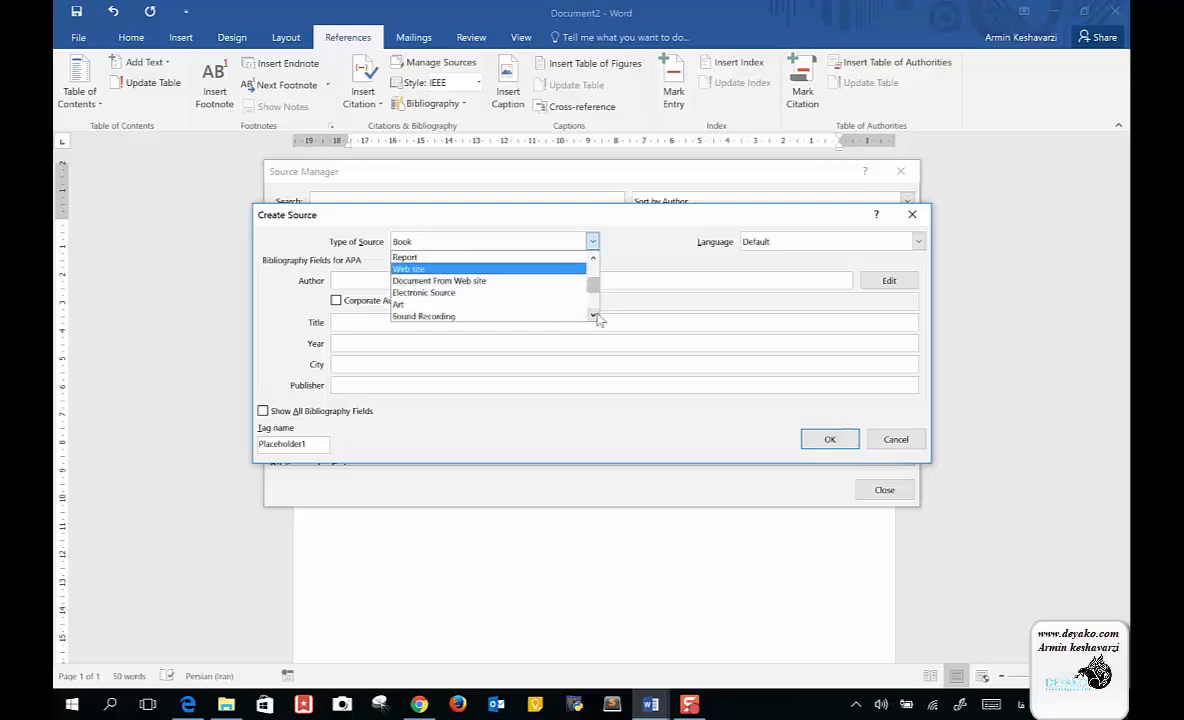
click(593, 316)
click(593, 316)
click(593, 316)
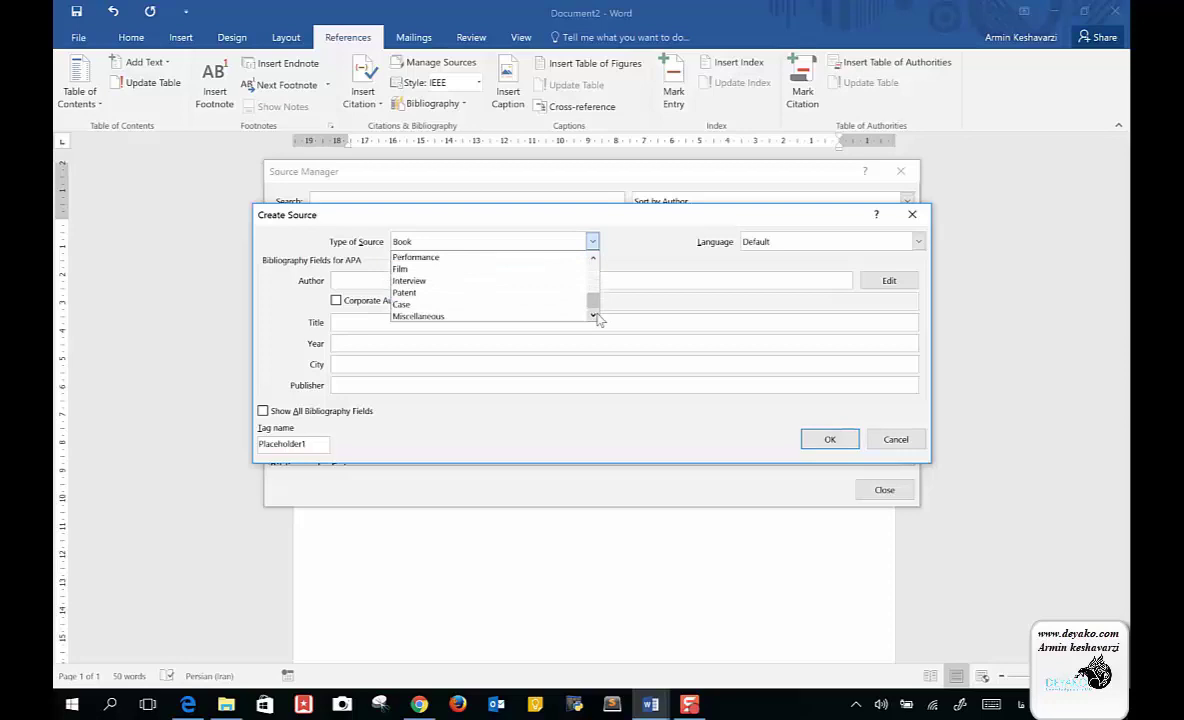
Step: Set the new source's type to Journal Article and place the cursor in the Author field
click(593, 258)
click(593, 258)
click(593, 258)
click(593, 258)
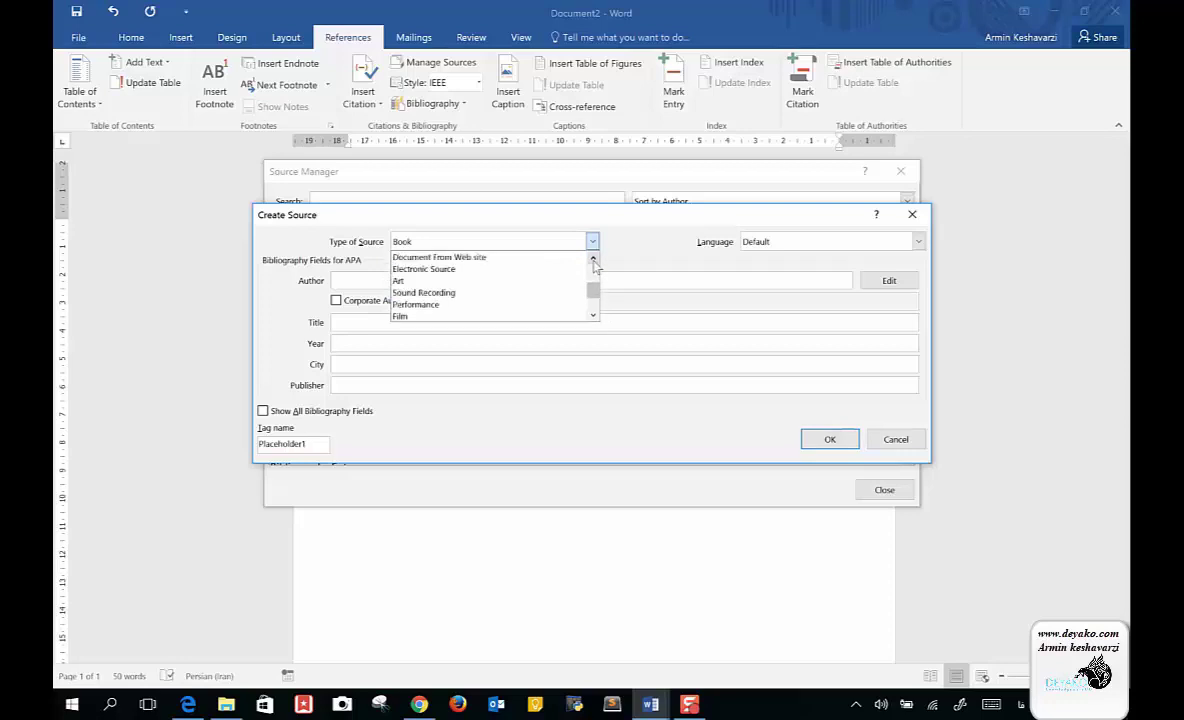
click(593, 258)
click(593, 258)
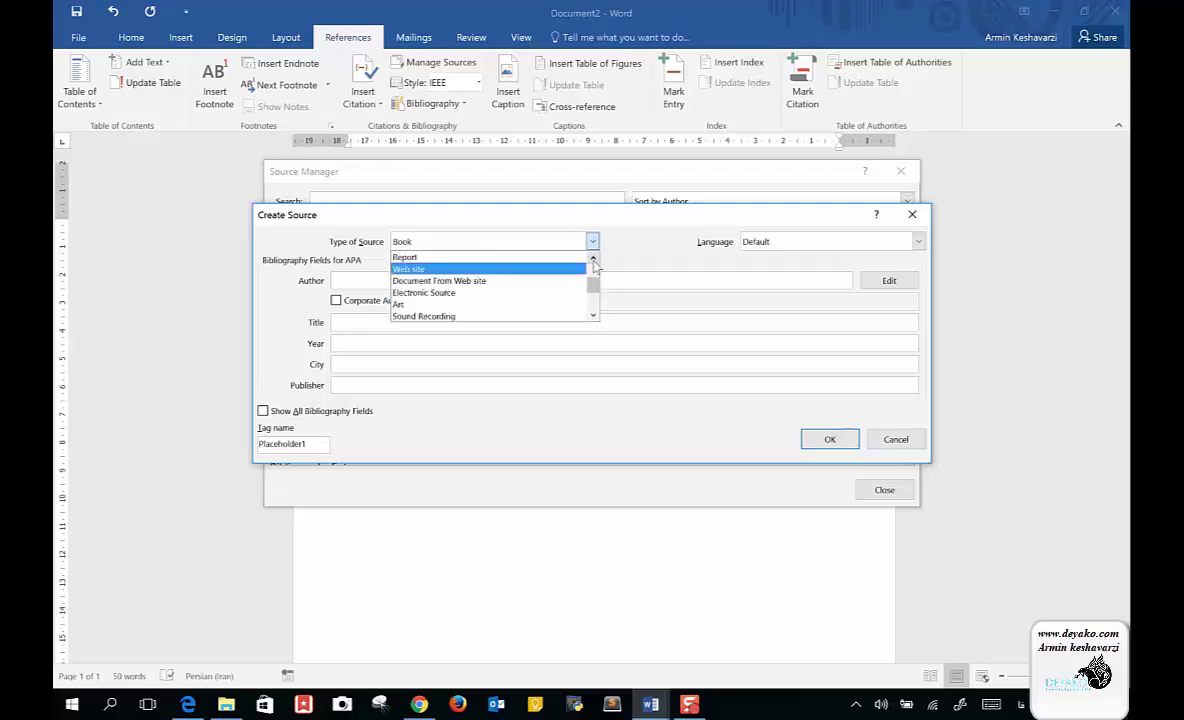
click(593, 316)
click(593, 316)
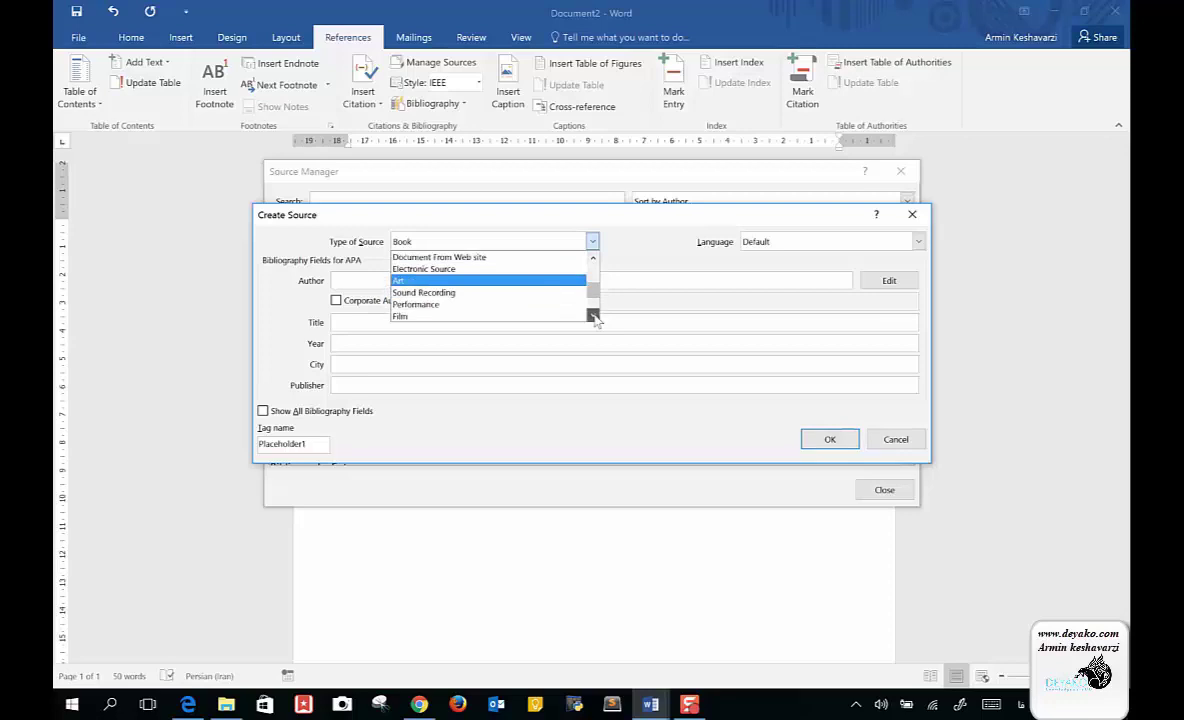
click(593, 258)
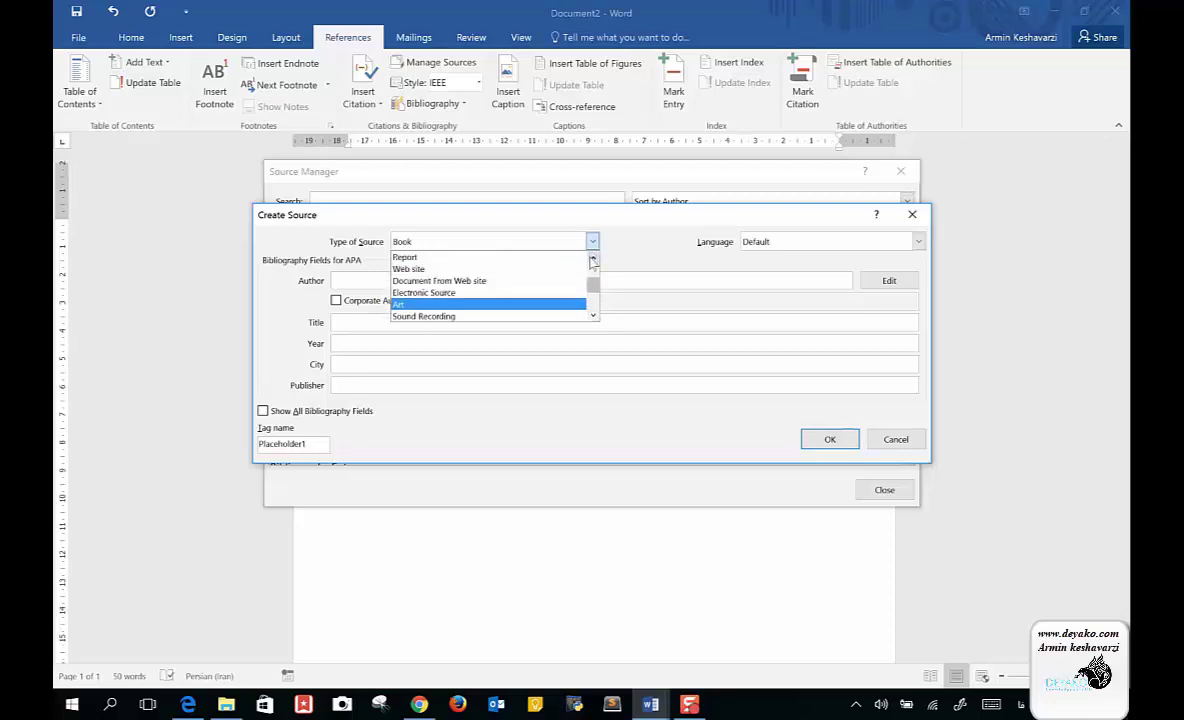
click(593, 258)
click(593, 258)
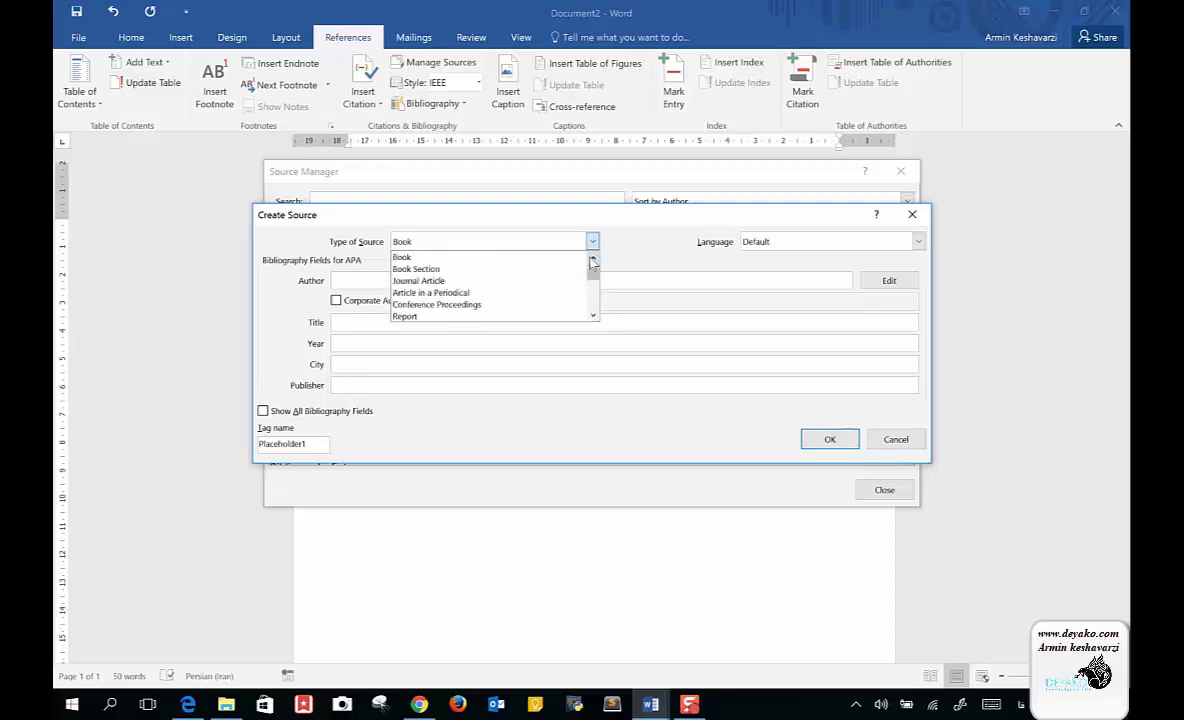
click(467, 278)
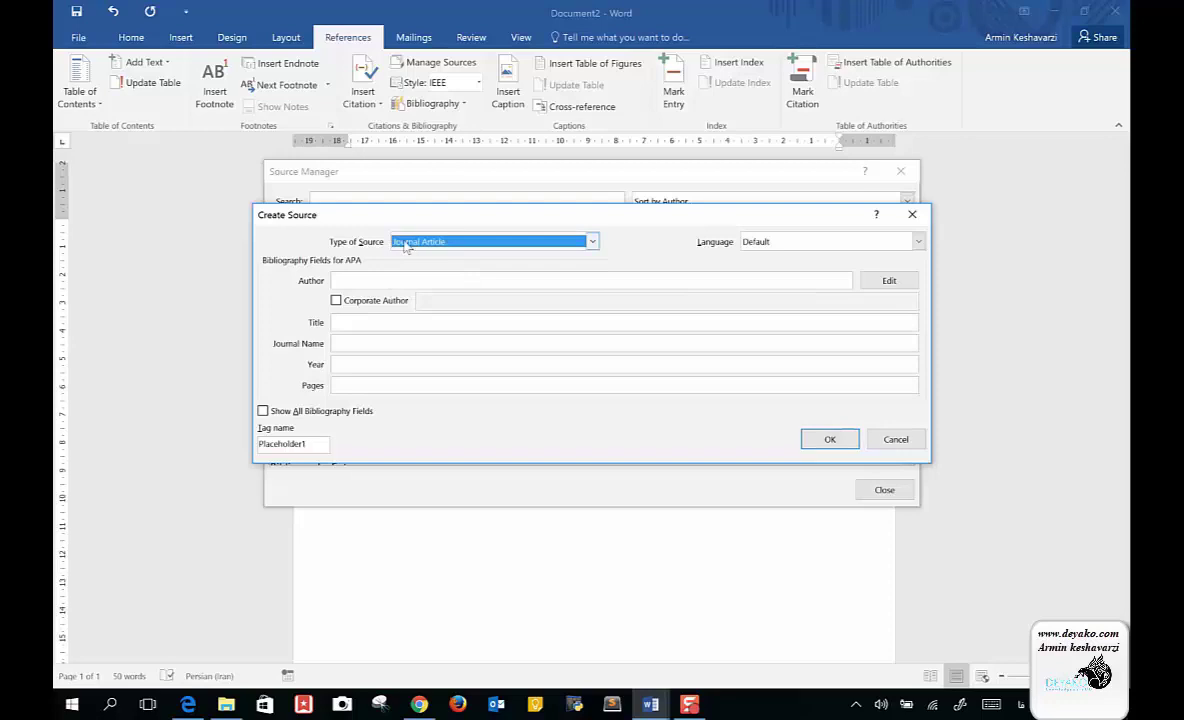
click(359, 279)
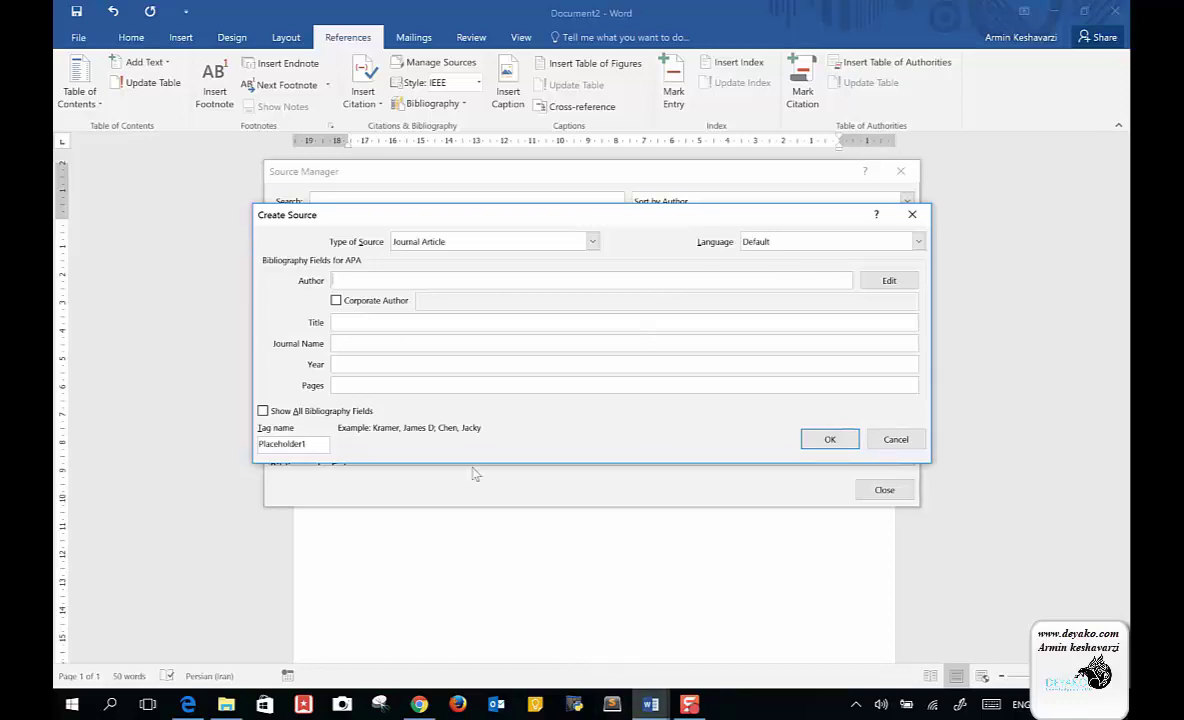
Step: Create a journal-article source with the author's name and the title 'Test', and save it
click(651, 704)
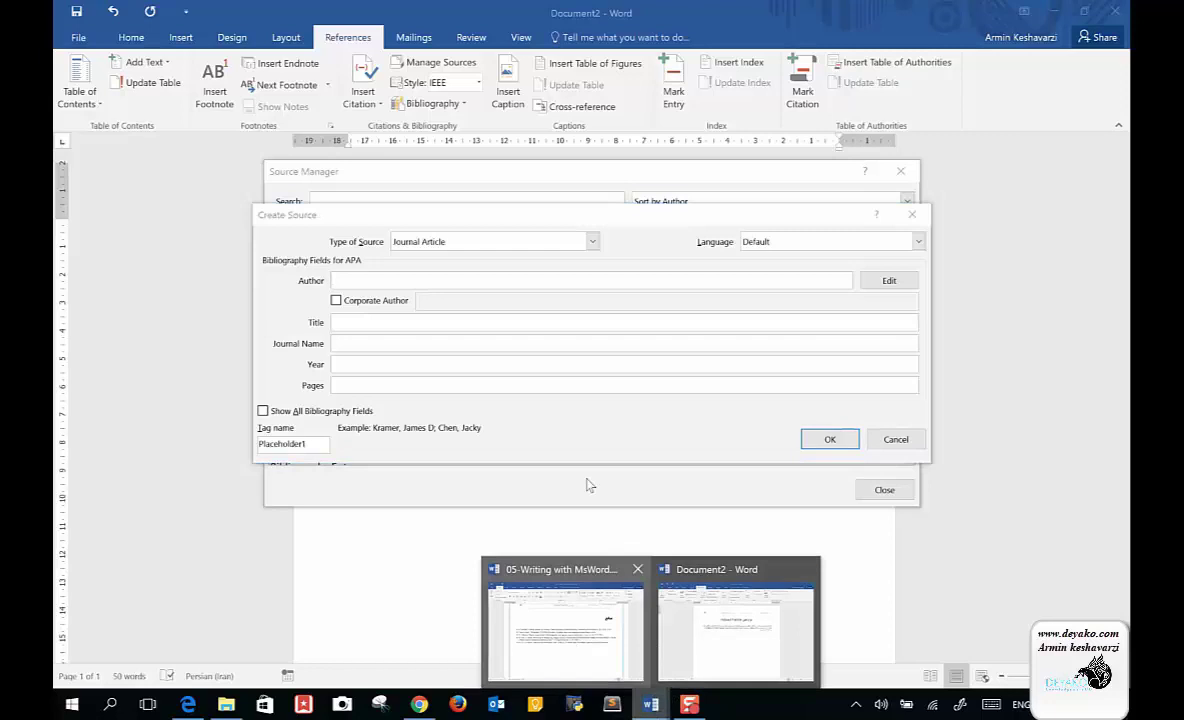
click(457, 279)
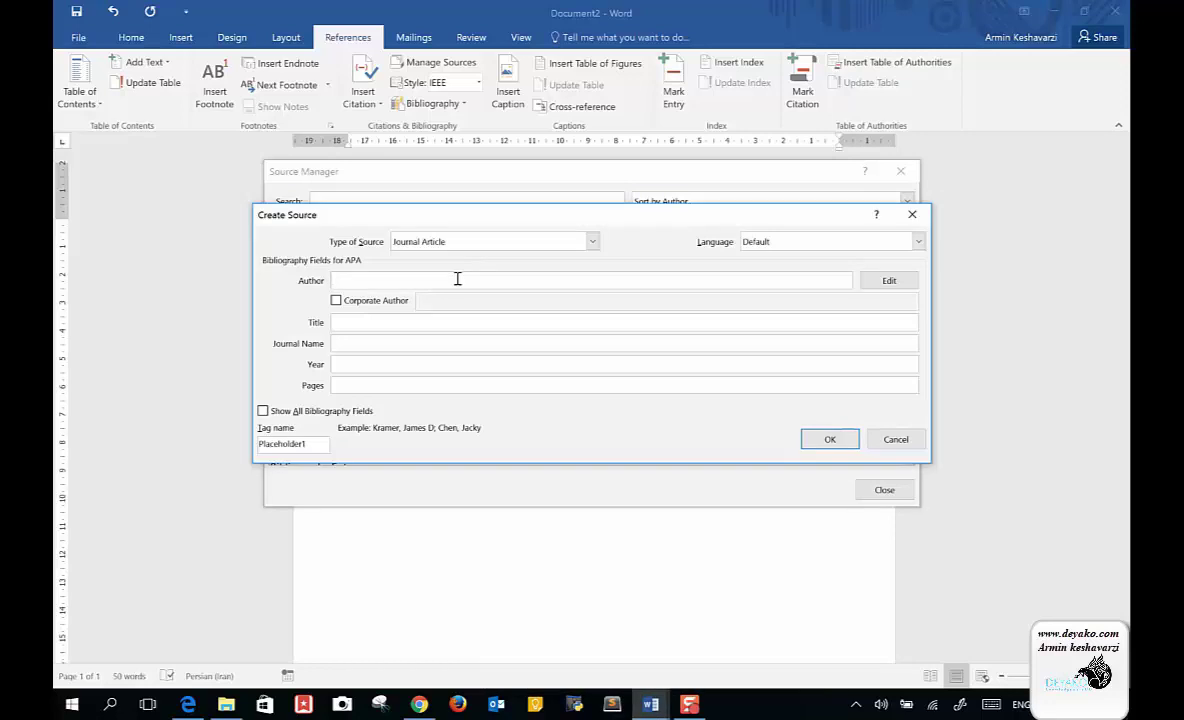
text(arm)
key(BackSpace)
key(BackSpace)
key(BackSpace)
click(419, 323)
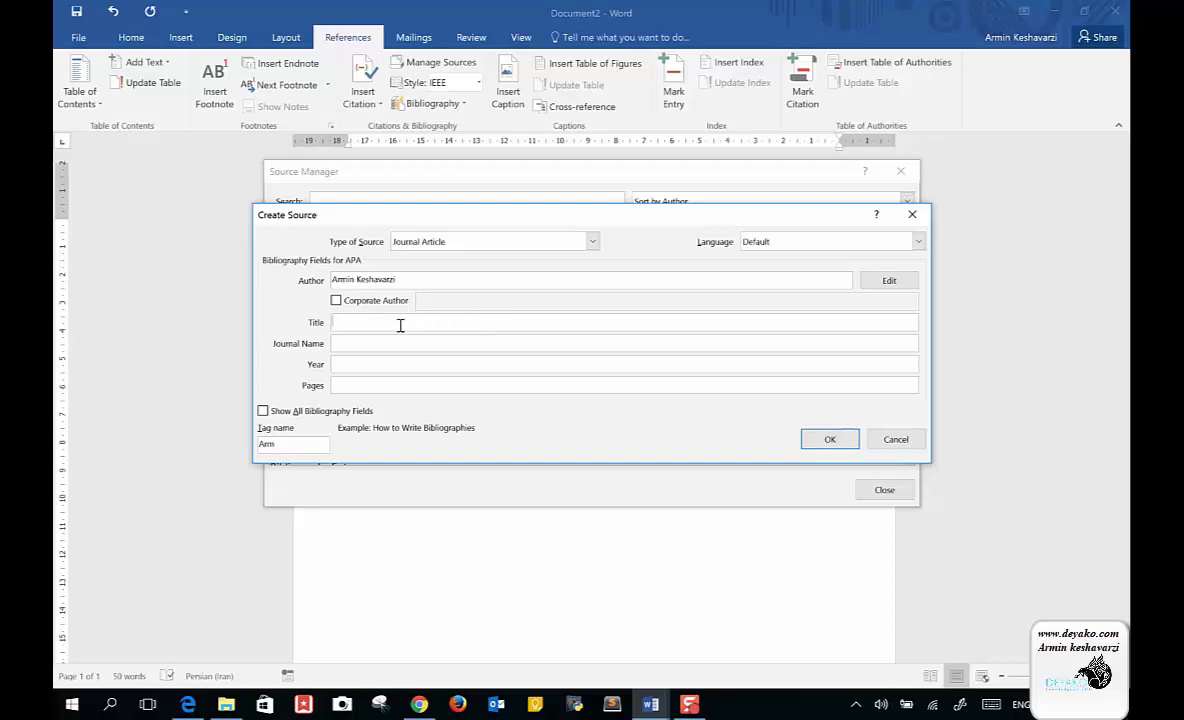
text(Test)
click(357, 342)
click(349, 363)
click(825, 442)
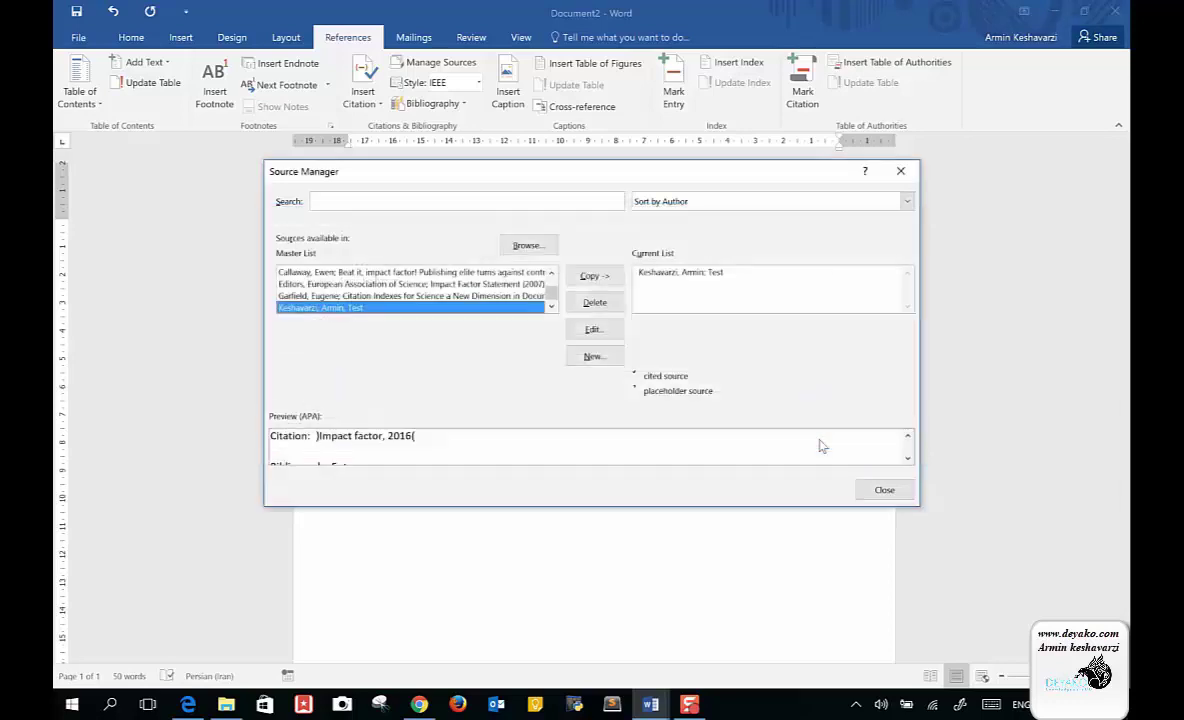
Step: Close Source Manager and cite the Test source at the end of the Persian paragraph
click(884, 490)
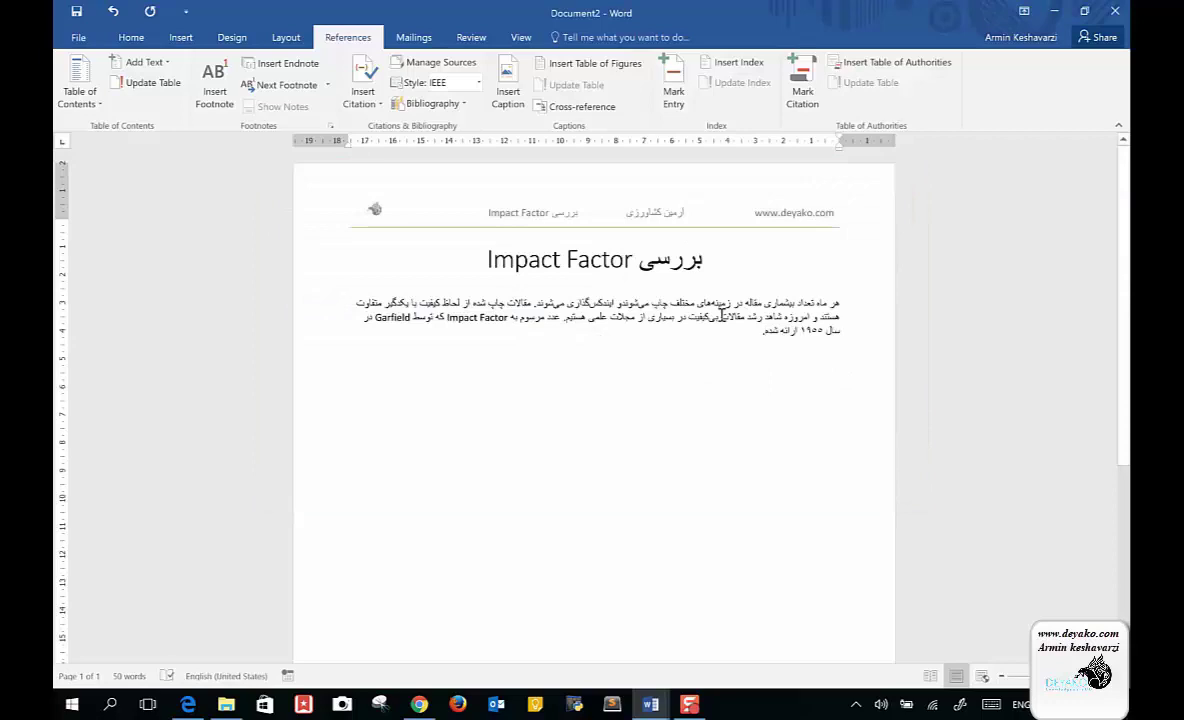
click(378, 114)
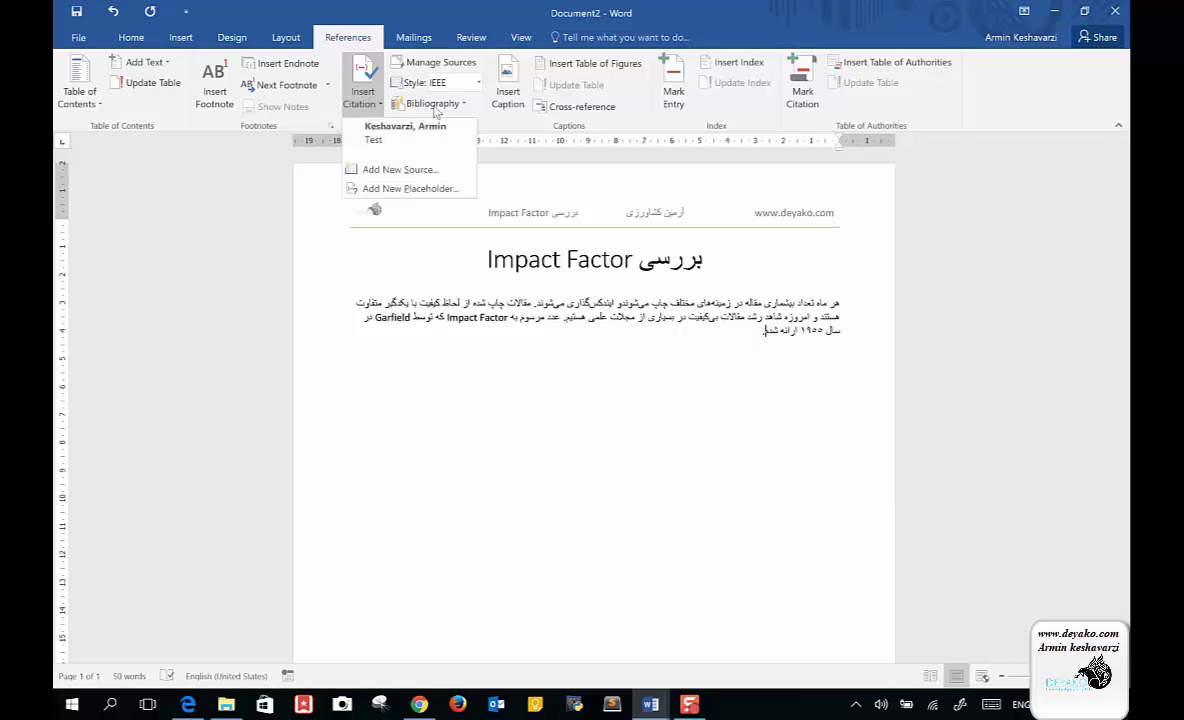
click(407, 147)
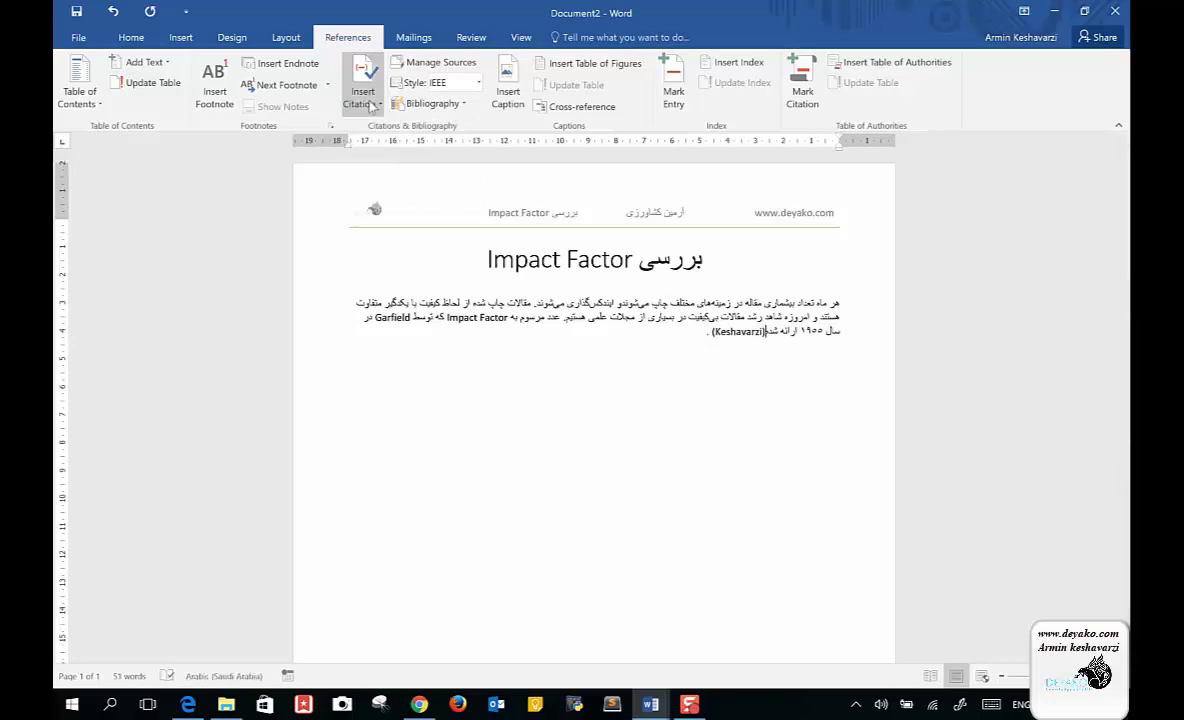
click(370, 110)
Step: Copy the 'Beat it, impact factor!' and medical education journals articles into the current source list
click(440, 62)
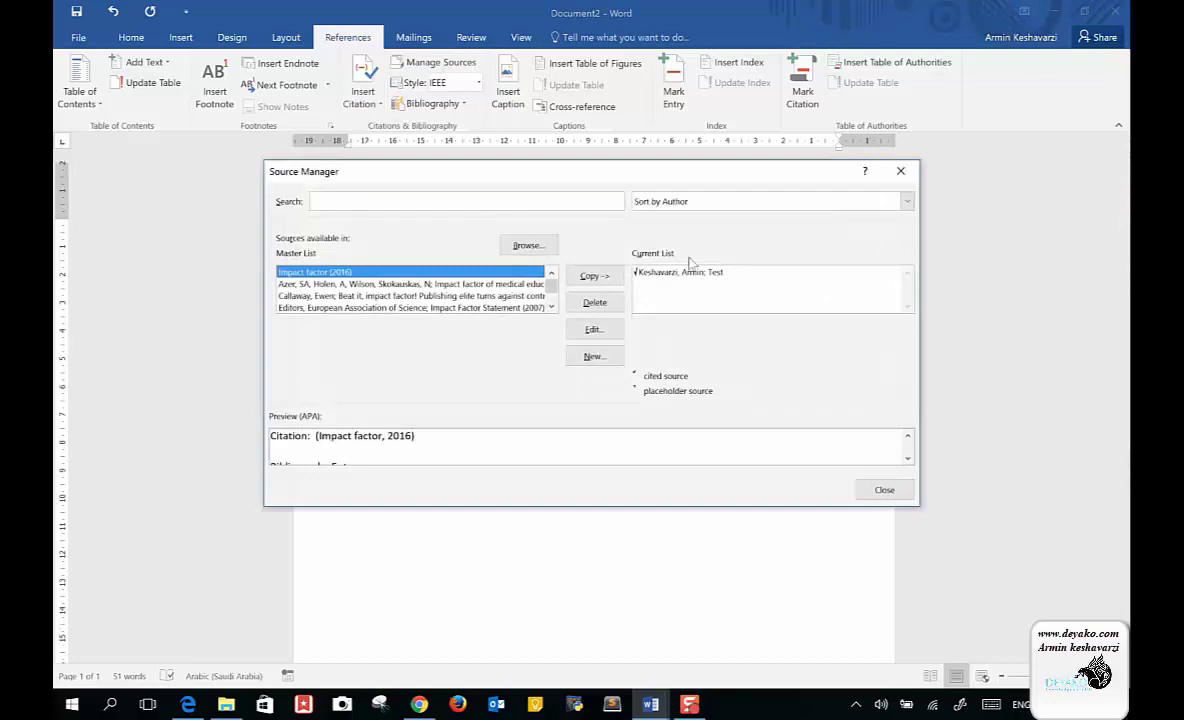
click(593, 357)
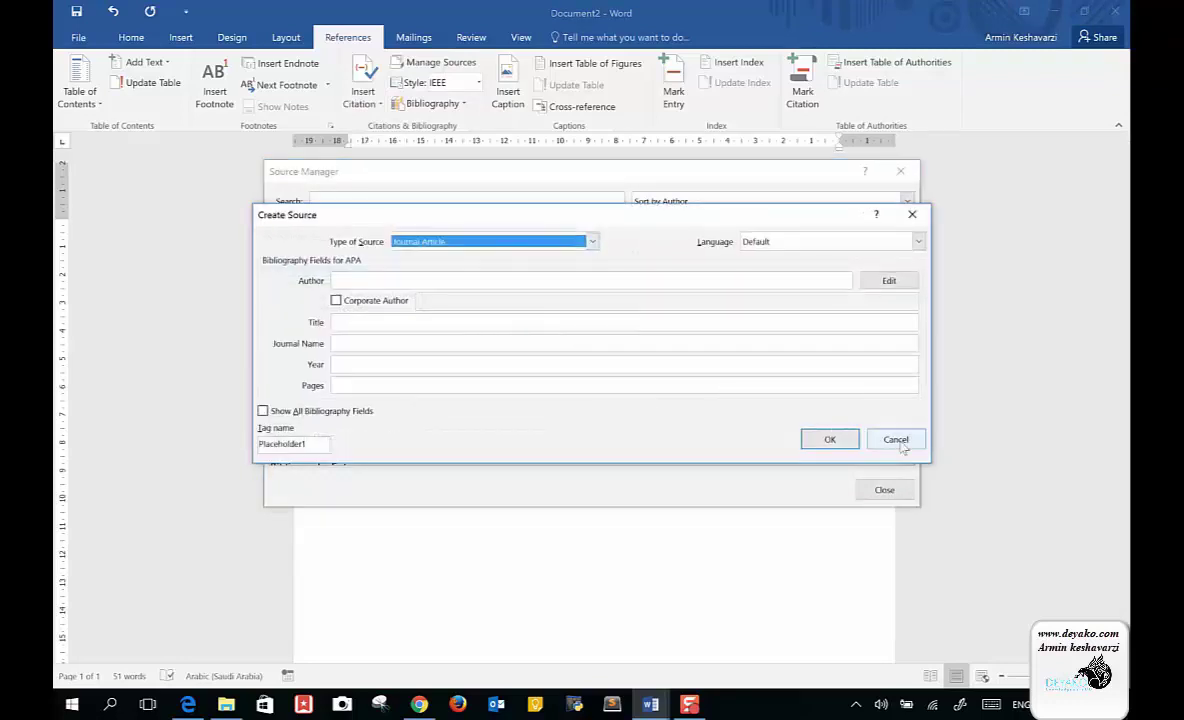
click(897, 441)
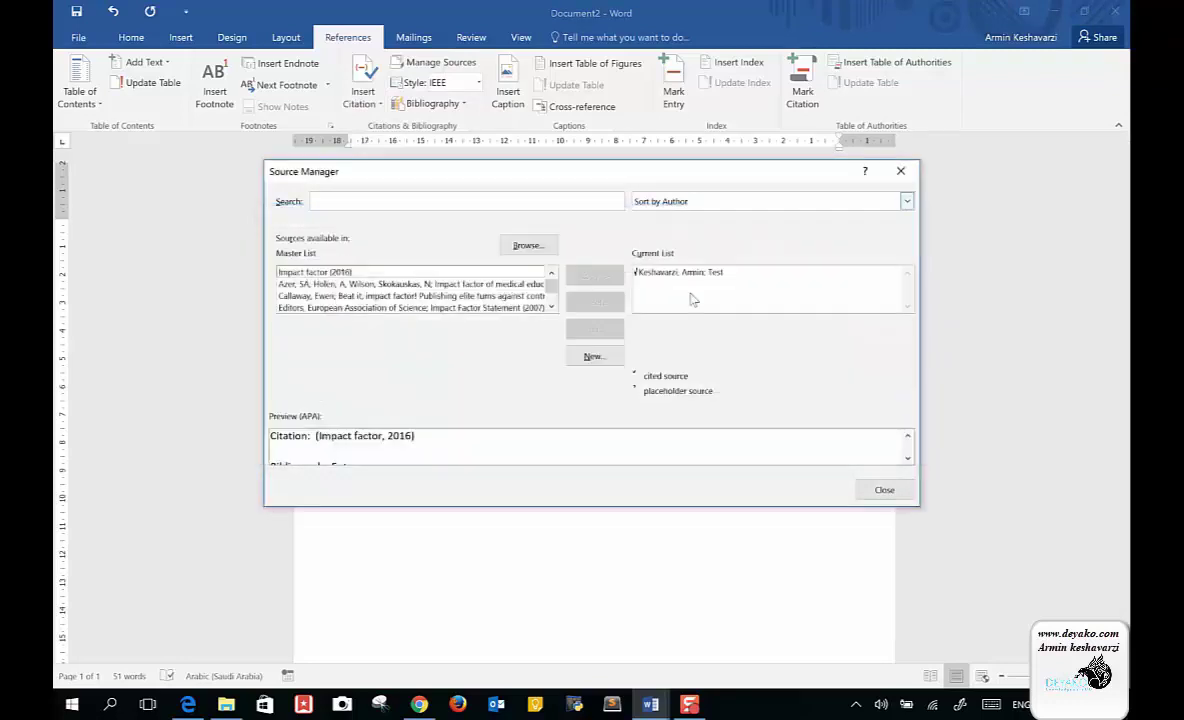
click(455, 296)
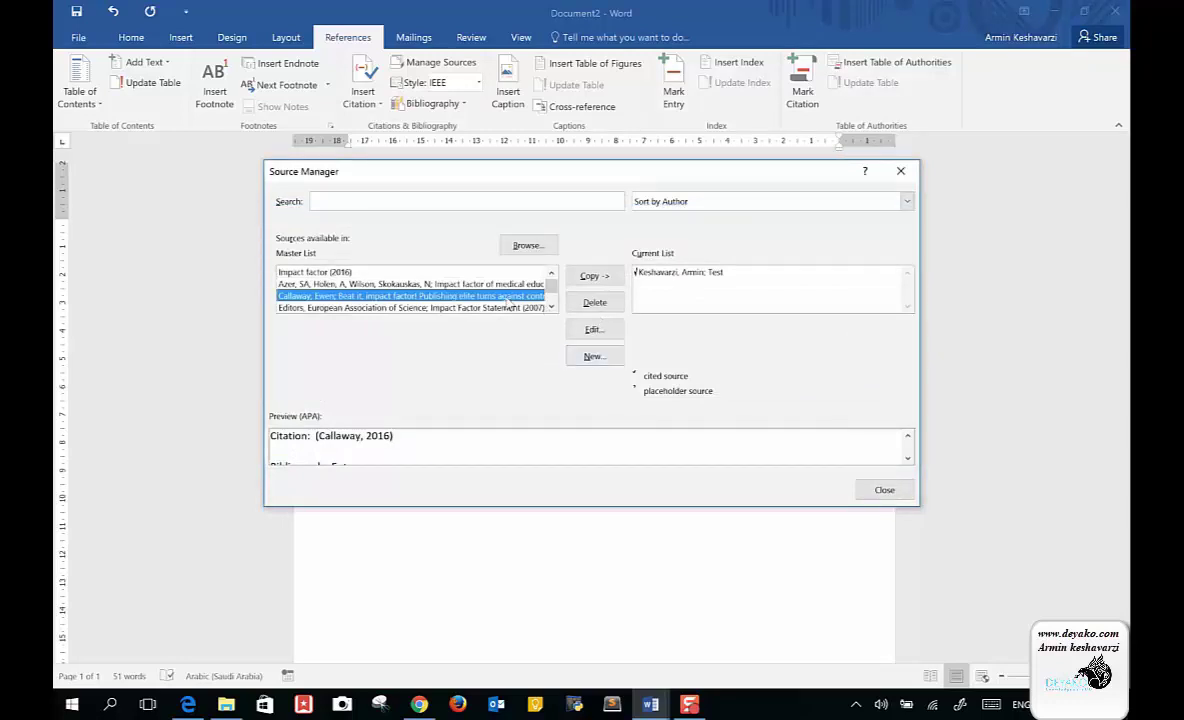
click(594, 275)
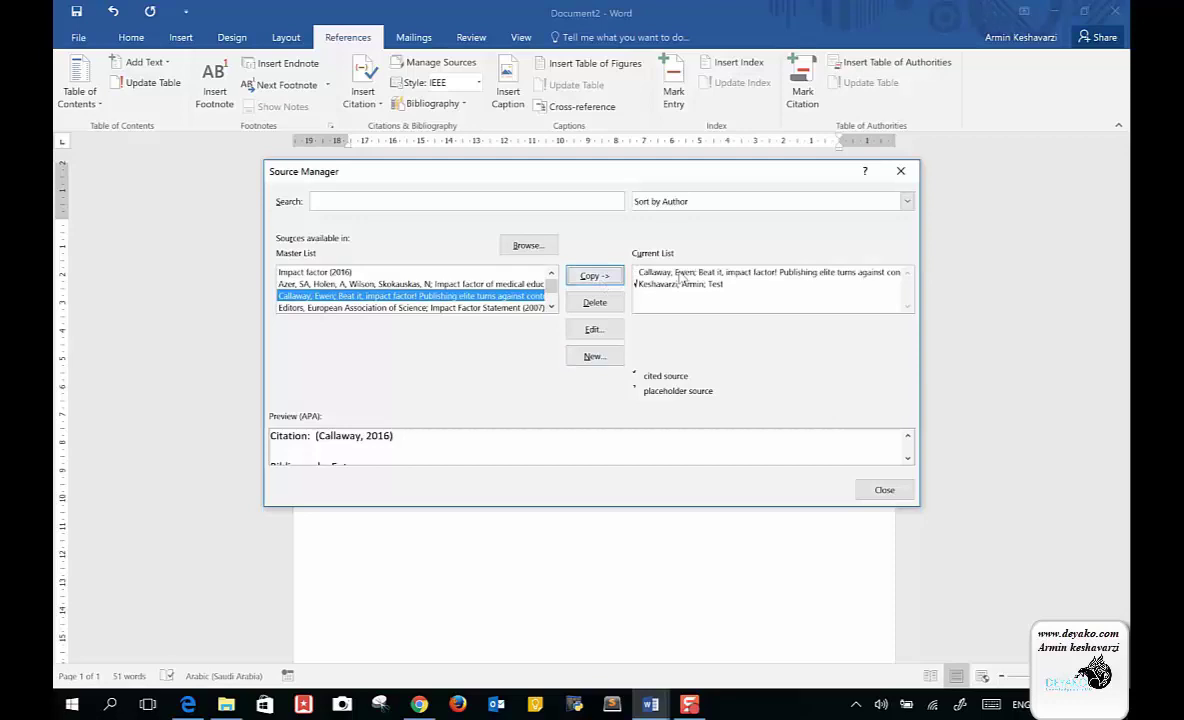
click(466, 284)
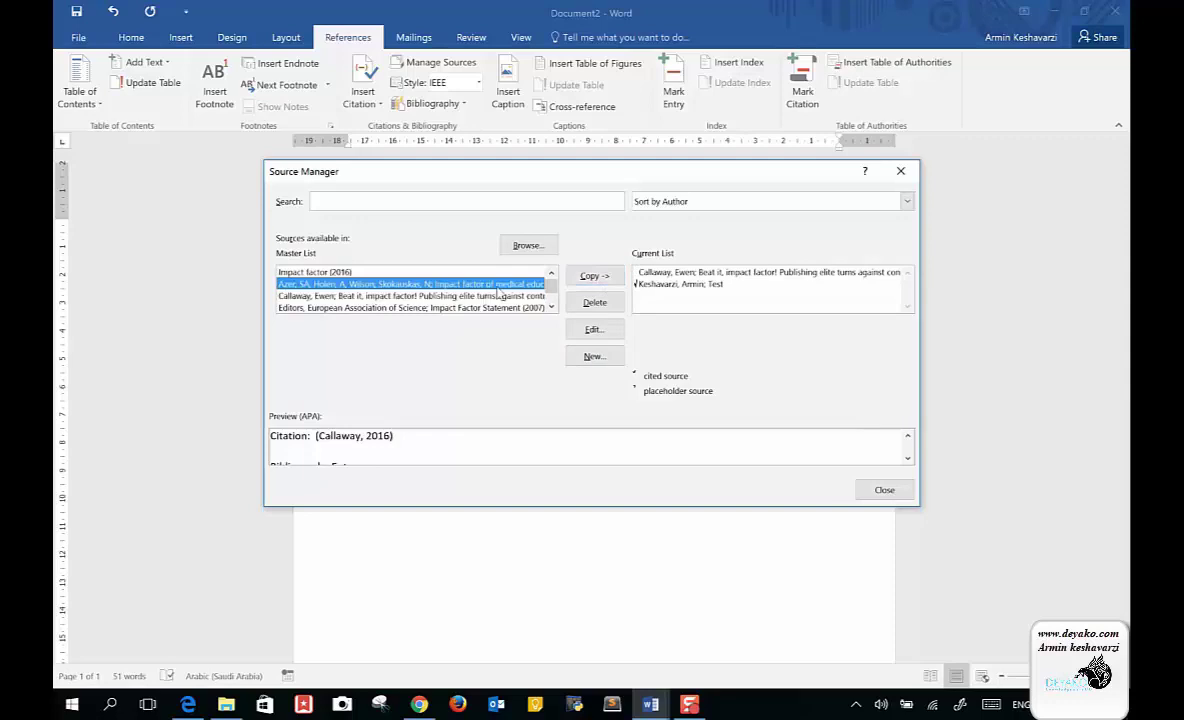
click(587, 276)
click(884, 489)
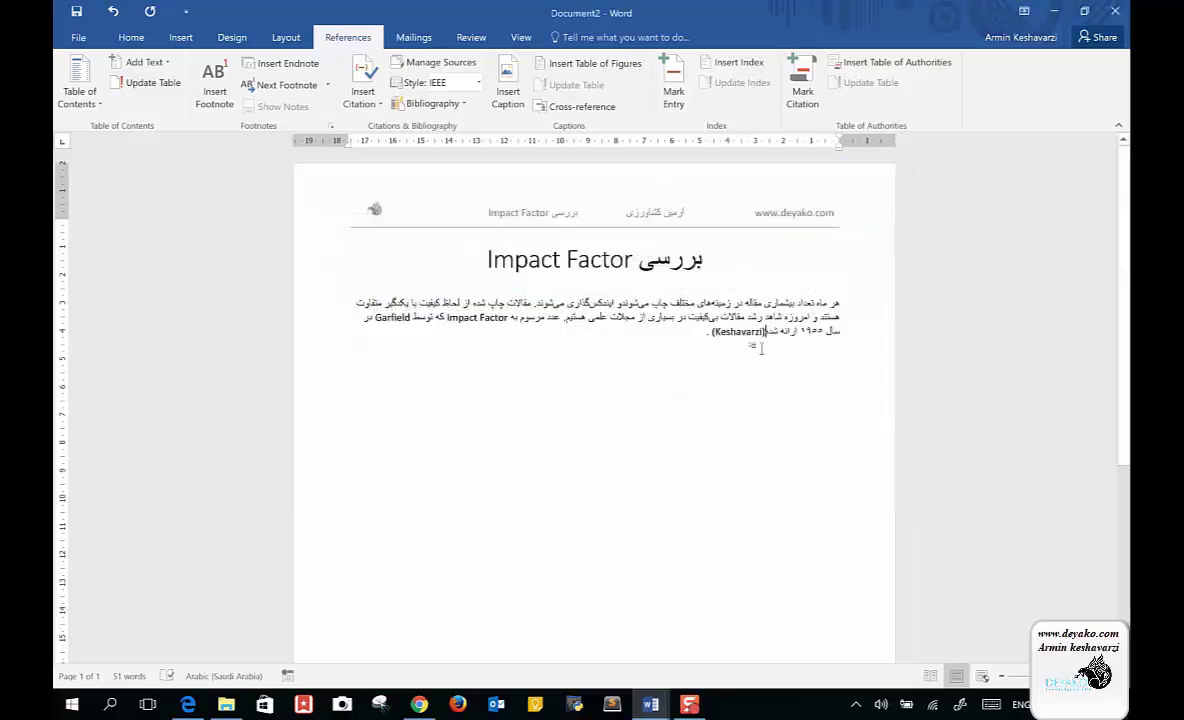
Step: Cite the 'Beat it, impact factor!' article right after the sentence about low-quality journal articles
double_click(712, 336)
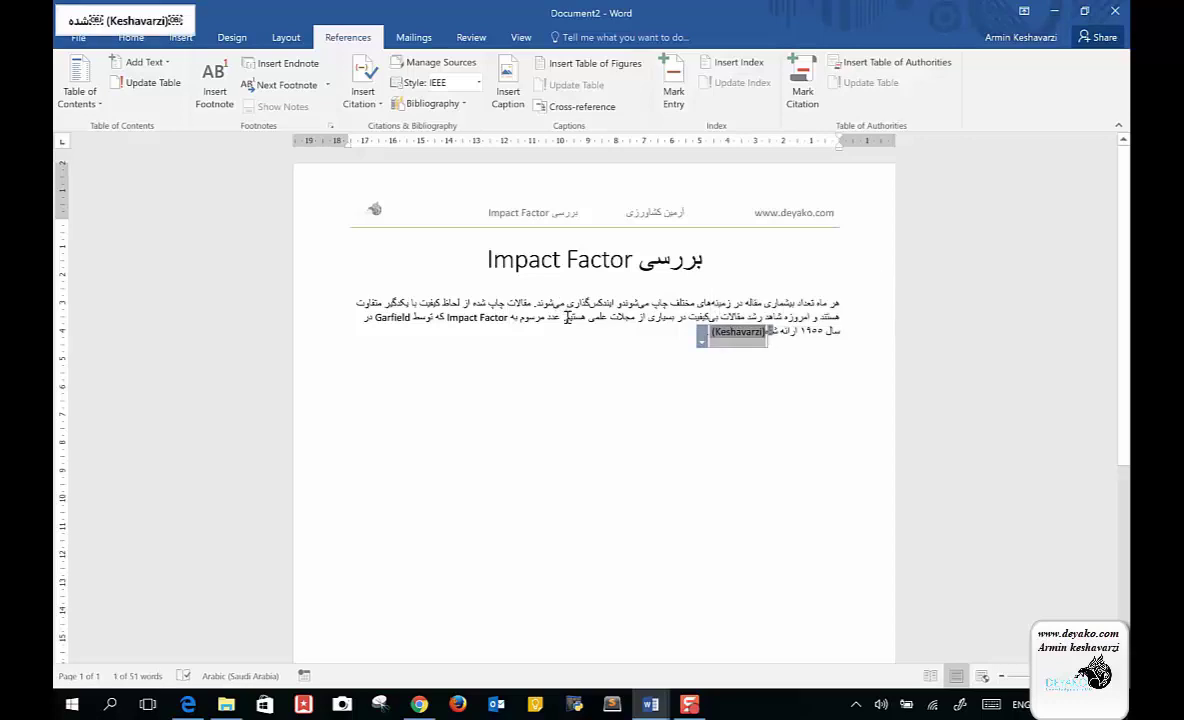
click(566, 318)
click(363, 104)
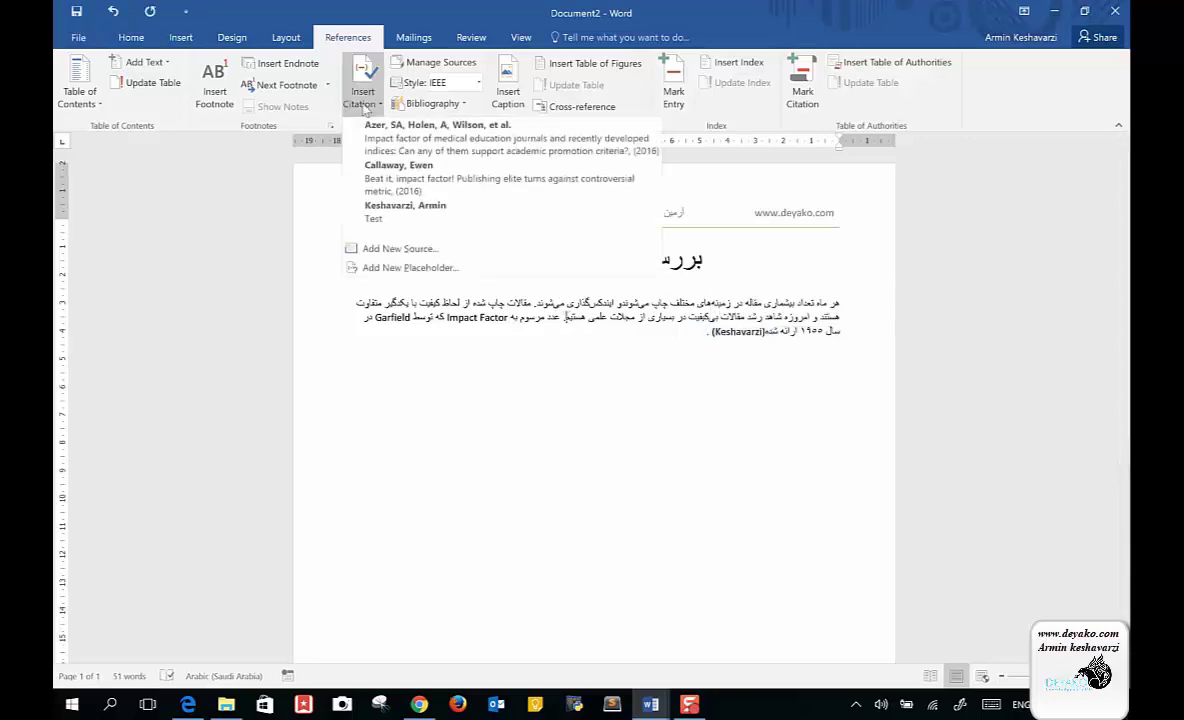
click(419, 174)
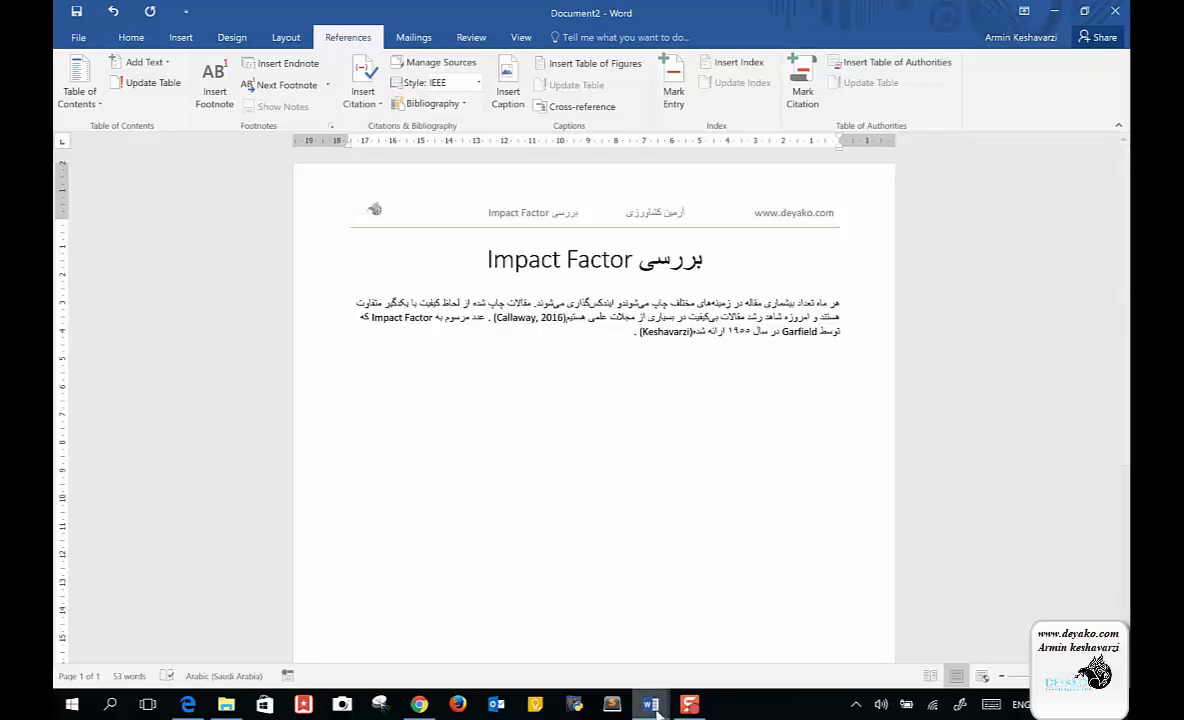
Step: Inspect the numbered [1] citation at the top of 05-Writing with MsWord.docx, then return to Document2
click(622, 681)
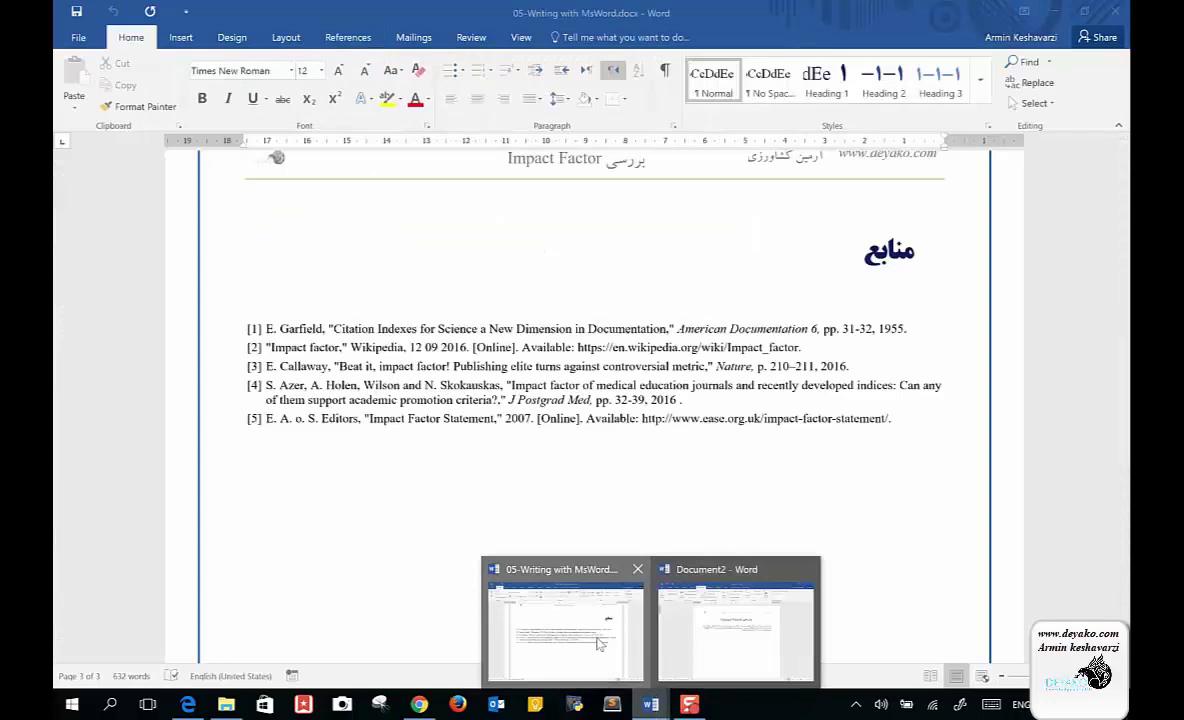
scroll(714, 388, up, 5)
scroll(714, 388, up, 5)
scroll(714, 388, up, 10)
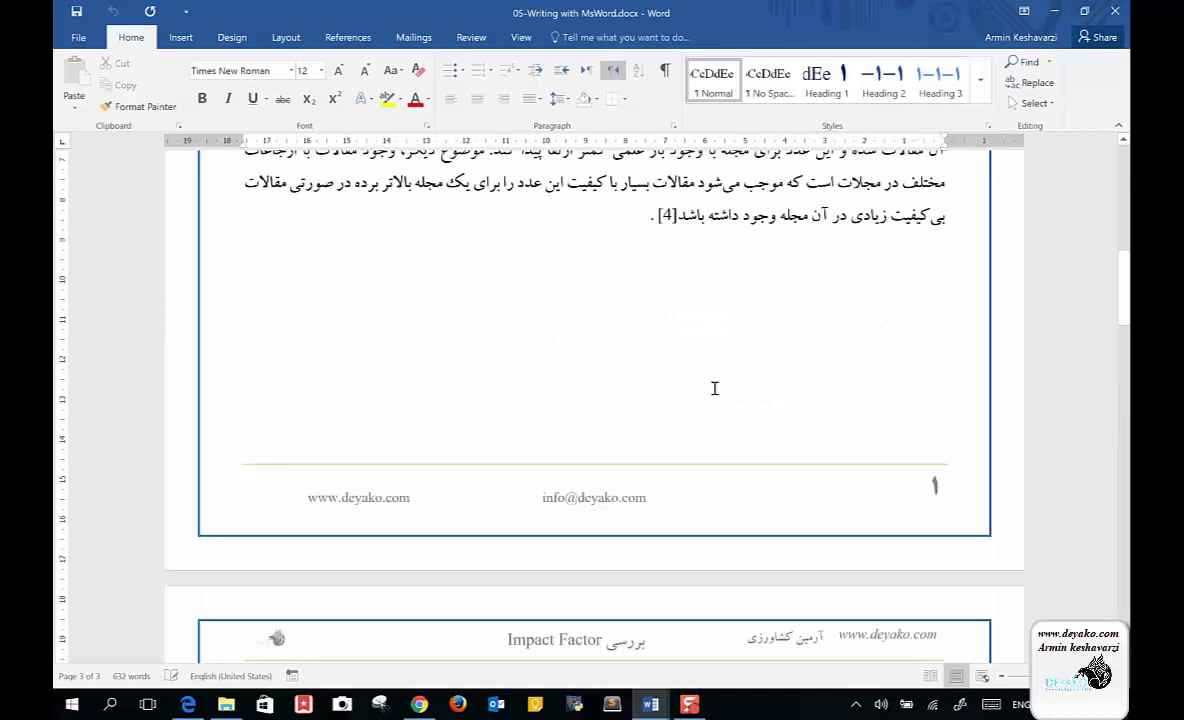
scroll(714, 388, up, 8)
scroll(714, 388, up, 1)
scroll(714, 388, down, 3)
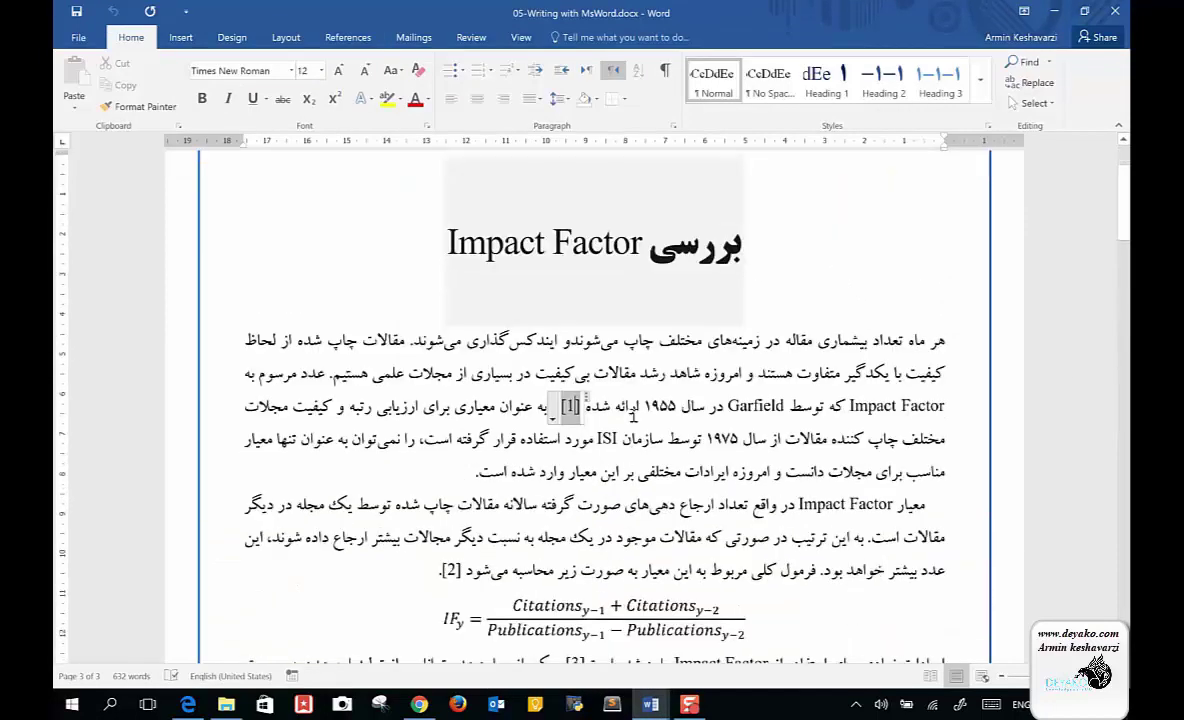
click(634, 405)
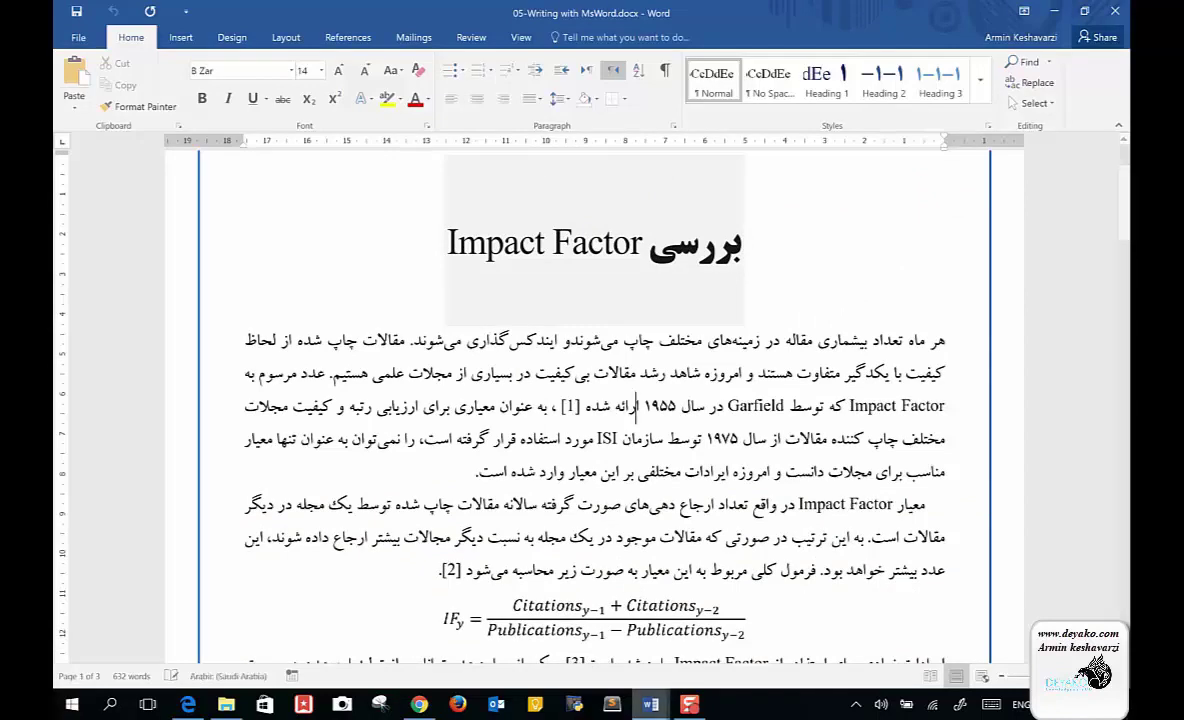
click(650, 704)
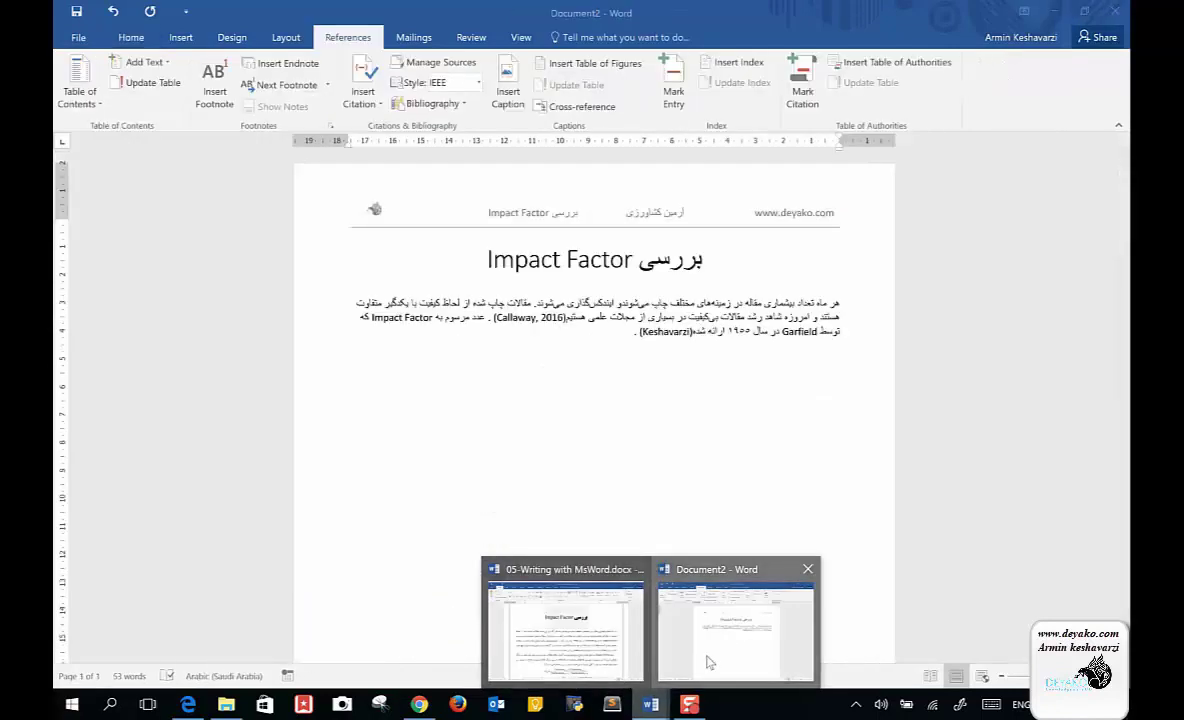
Step: Change Document2's citation style from APA to numbered IEEE so citations read [1] and [2]
click(708, 661)
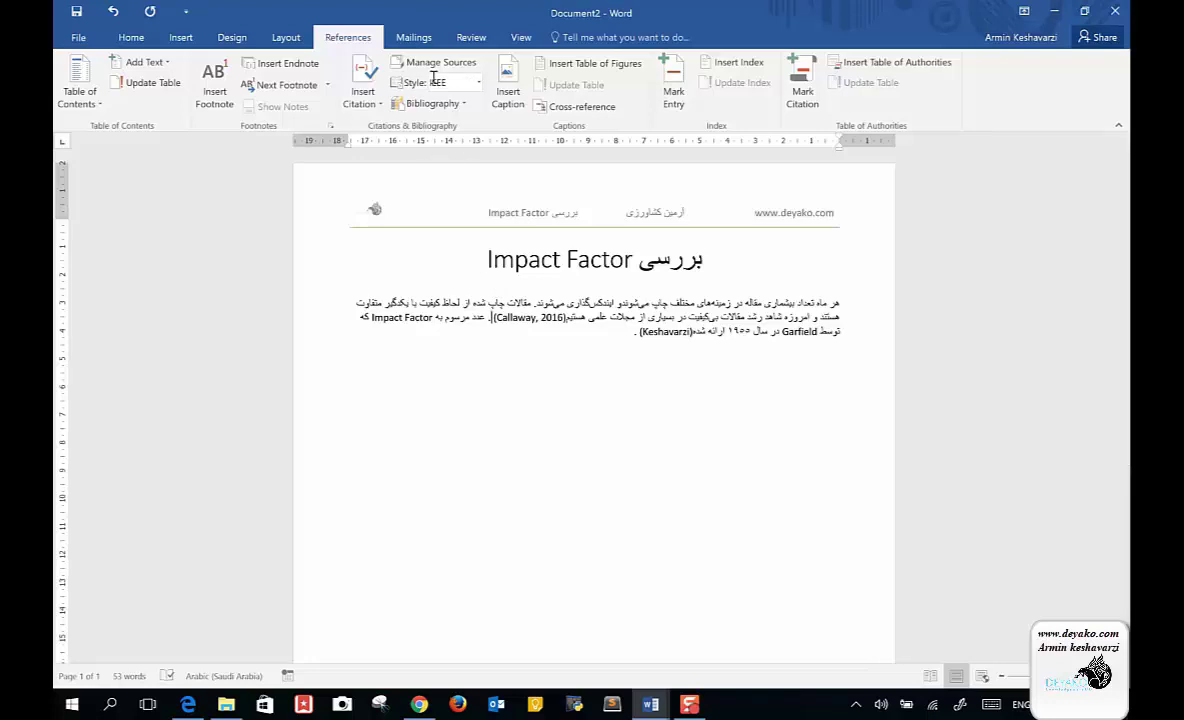
click(479, 83)
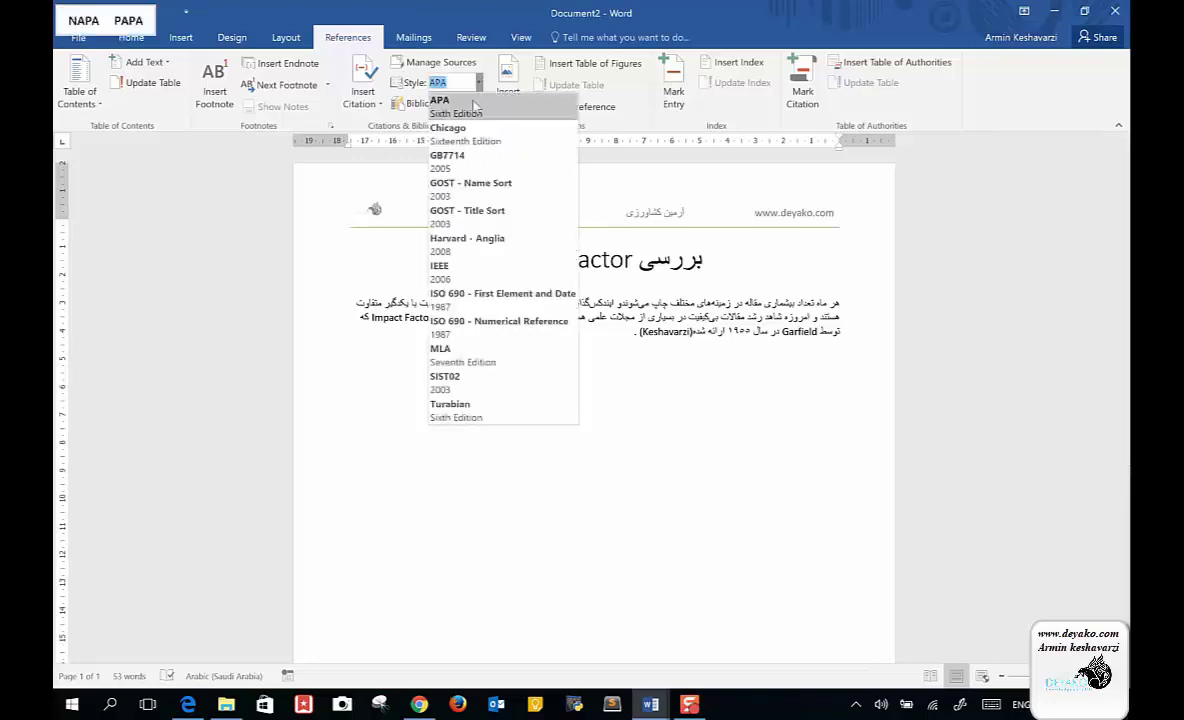
click(474, 110)
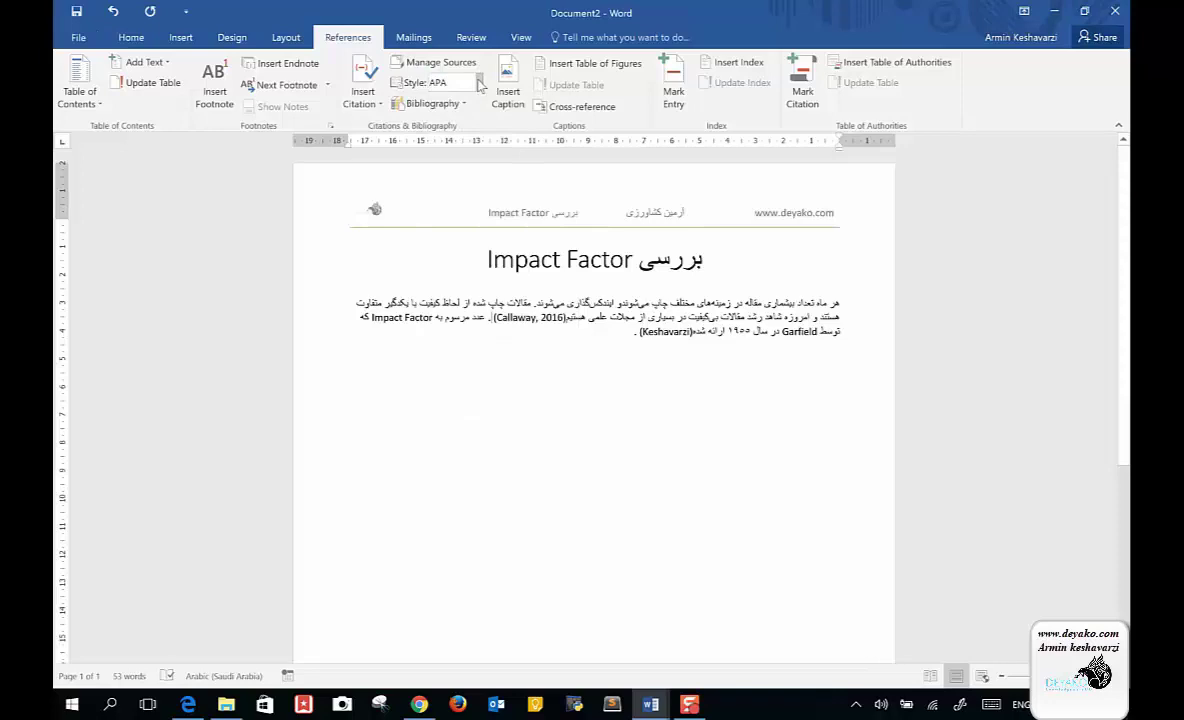
click(479, 84)
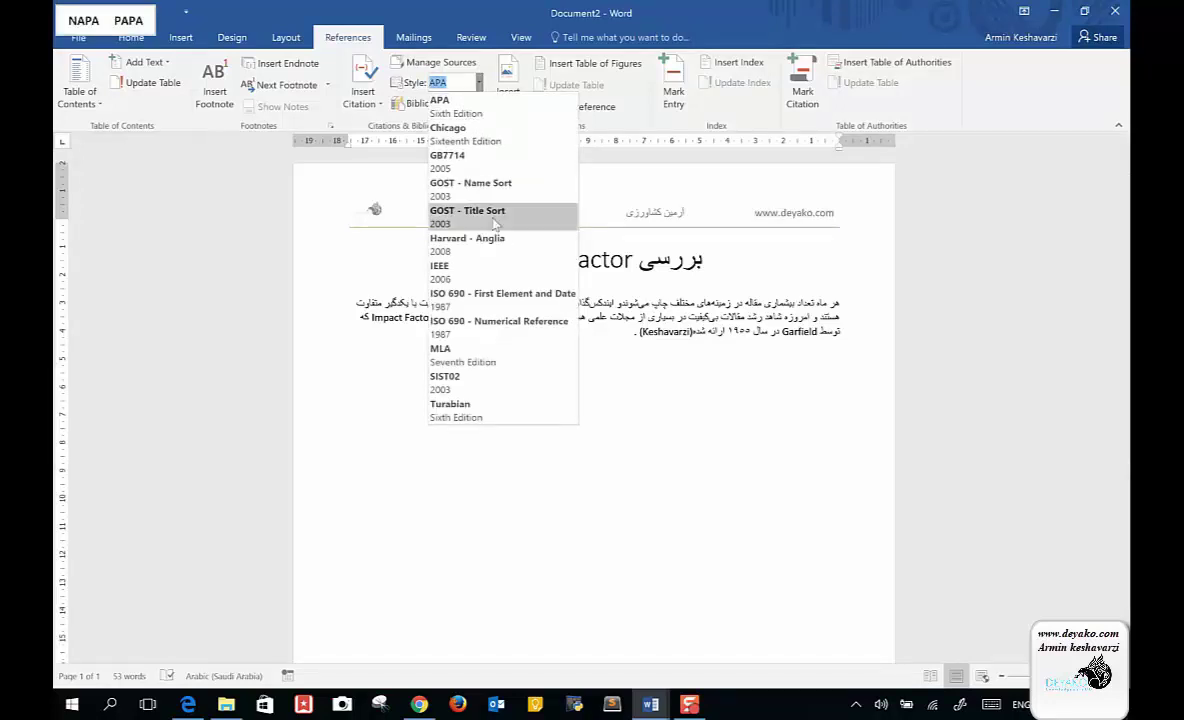
click(488, 267)
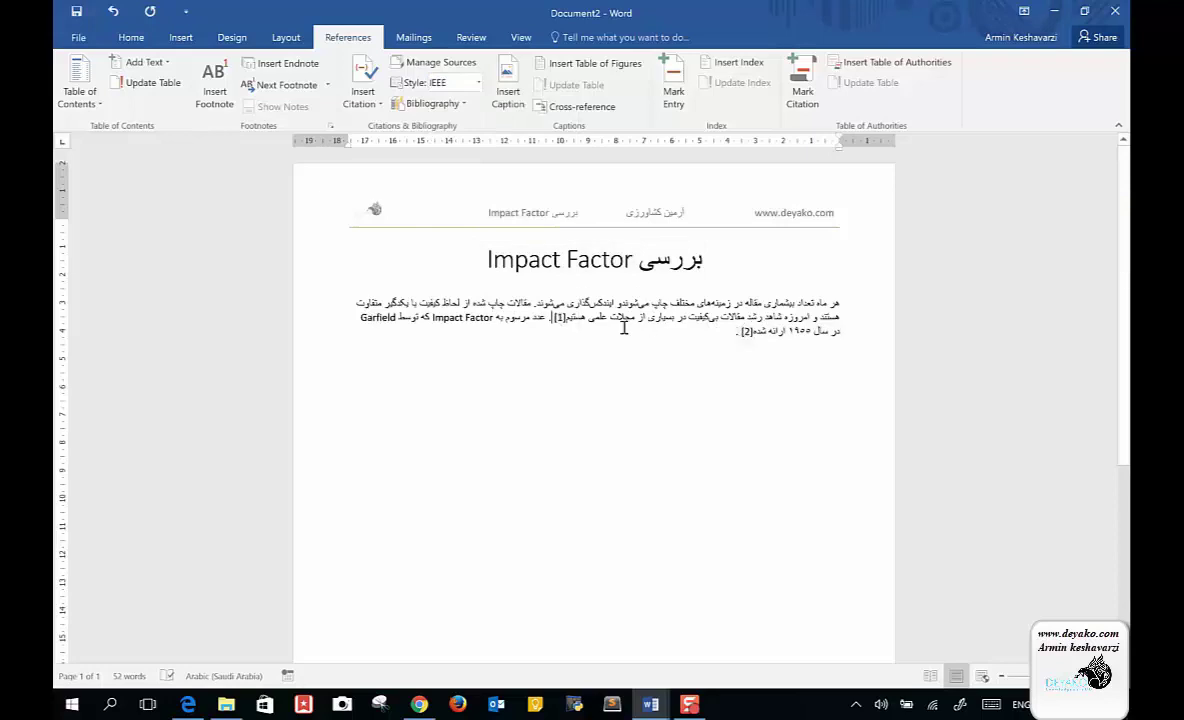
Step: Switch the typing language to Persian and close the reopened Source Manager
key(alt+shift)
click(435, 64)
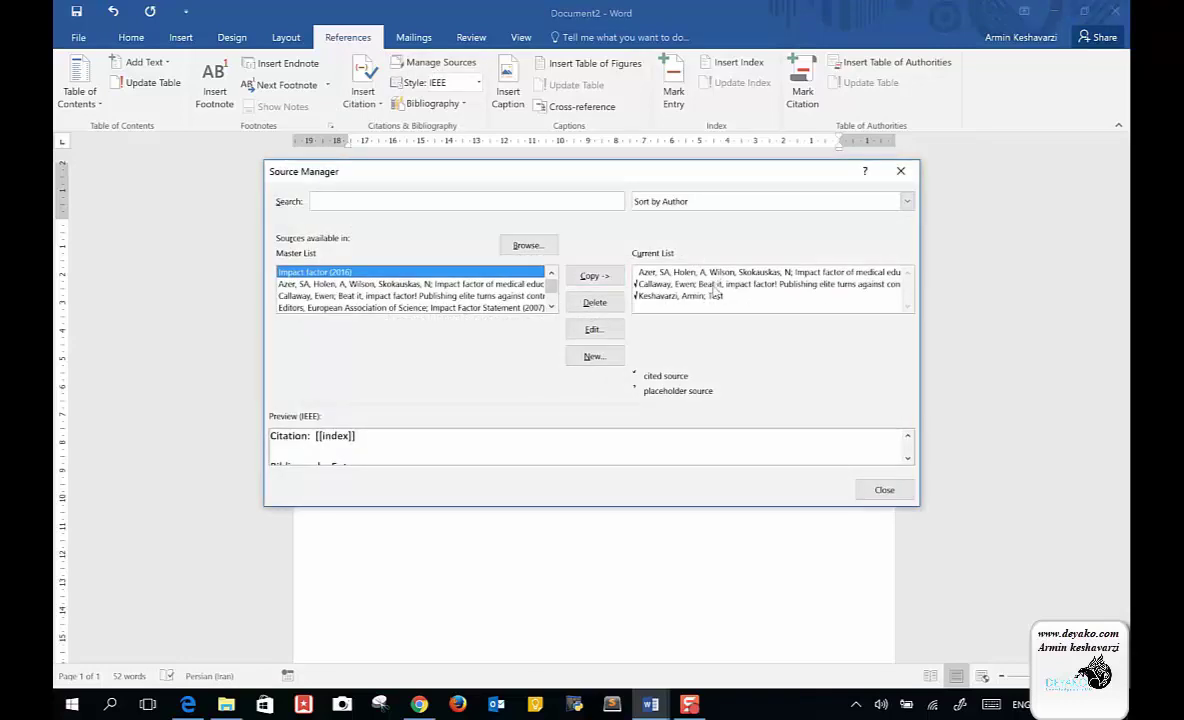
click(885, 490)
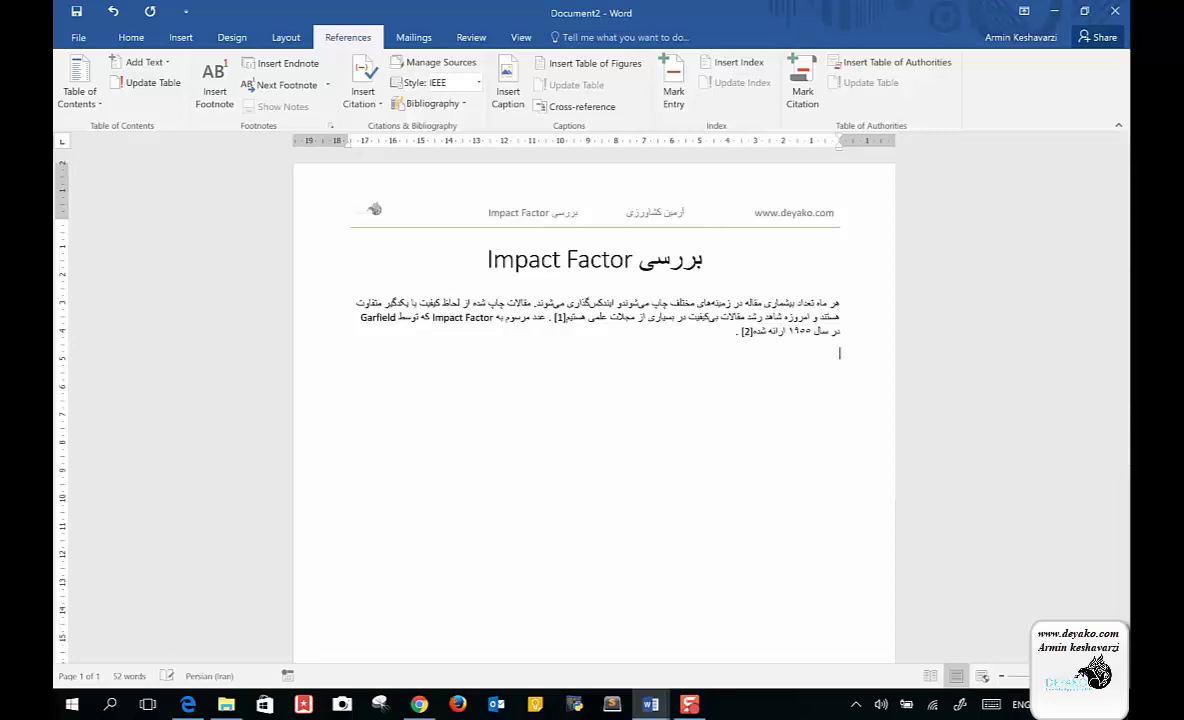
Step: Type the Persian heading منابع on a new line below the paragraph
key(alt+shift)
key(alt+shift)
text(م)
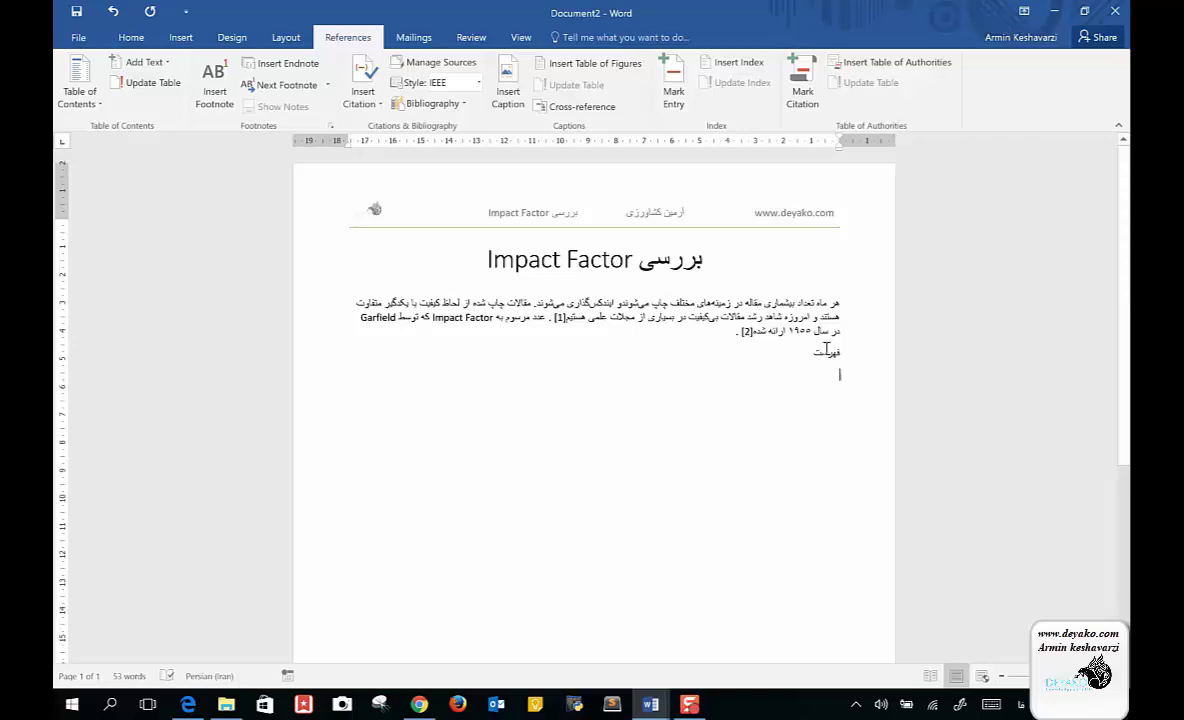
double_click(826, 350)
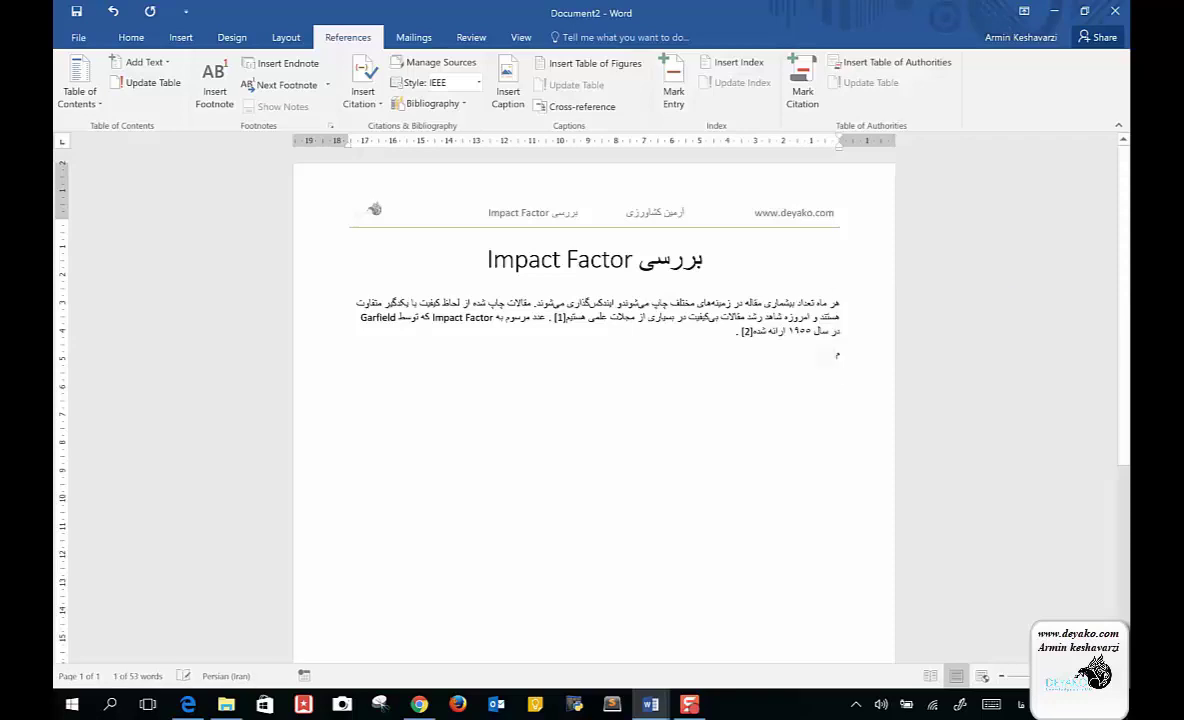
text(منابع)
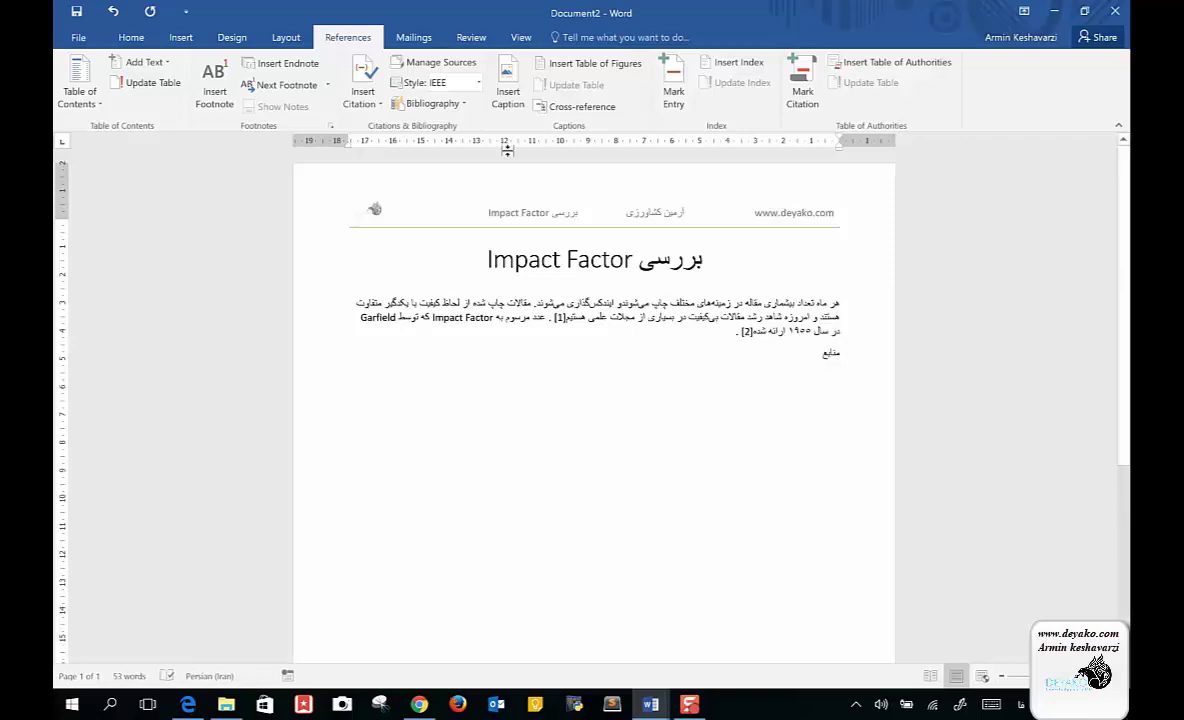
Step: Try inserting a bibliography, undo it, and make the next line left-to-right
click(430, 104)
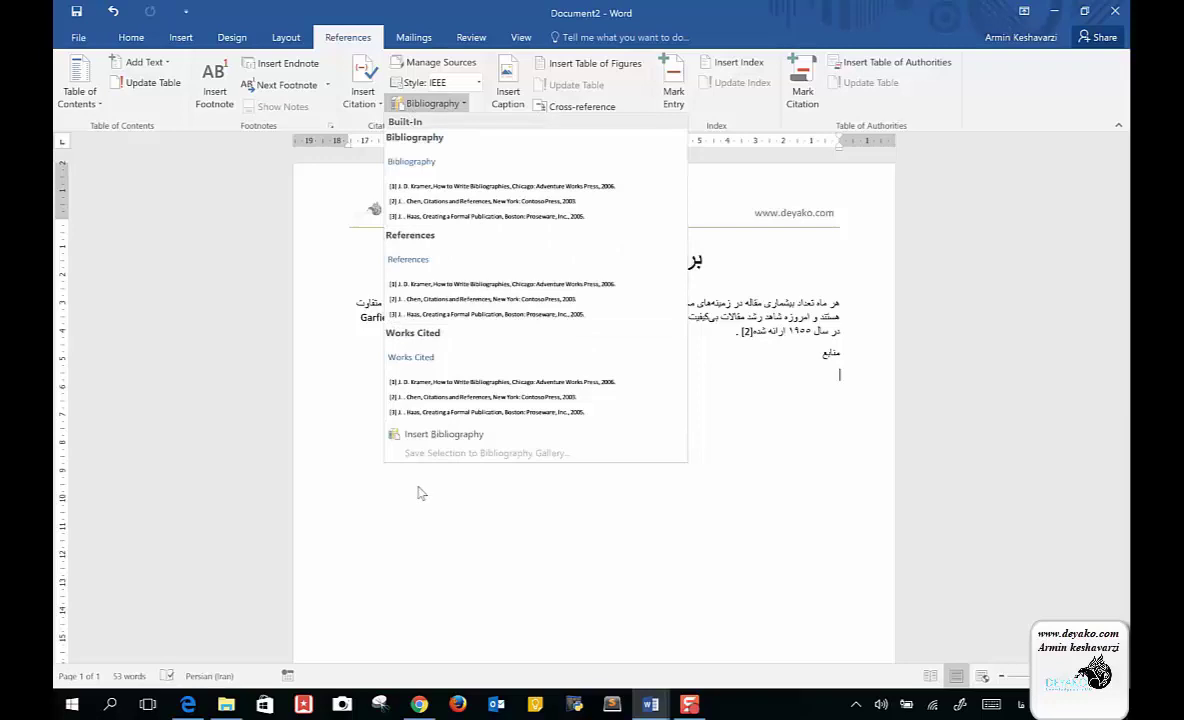
click(450, 436)
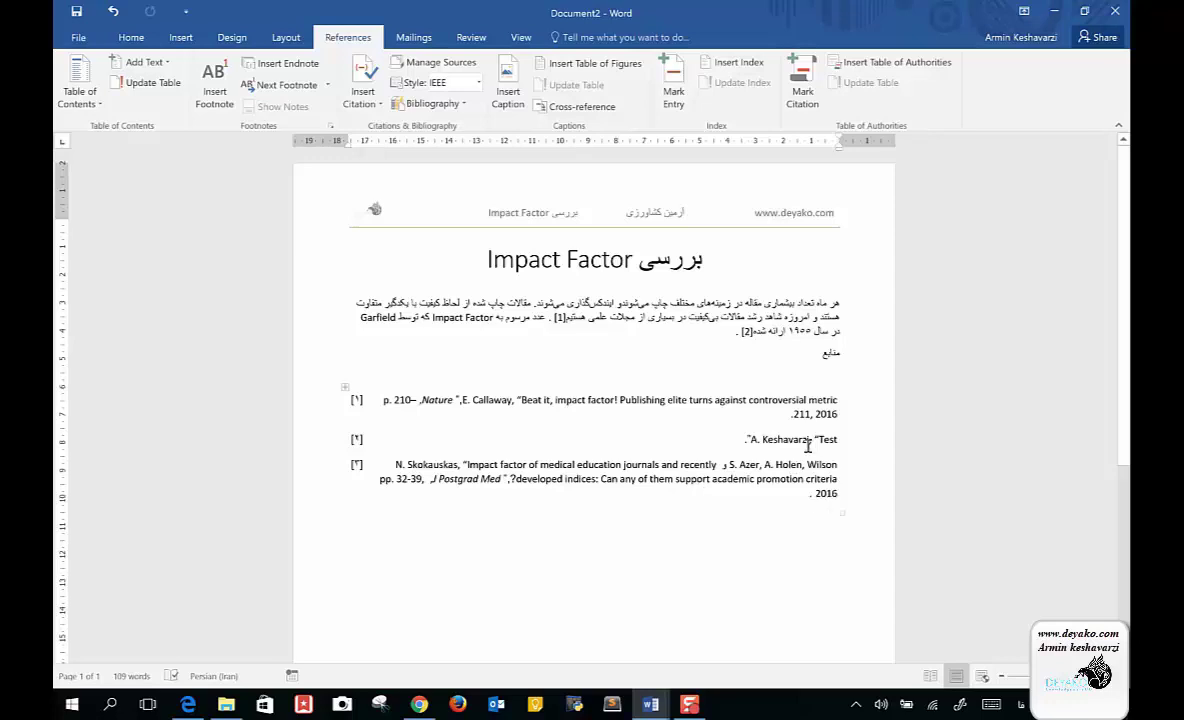
key(ctrl+z)
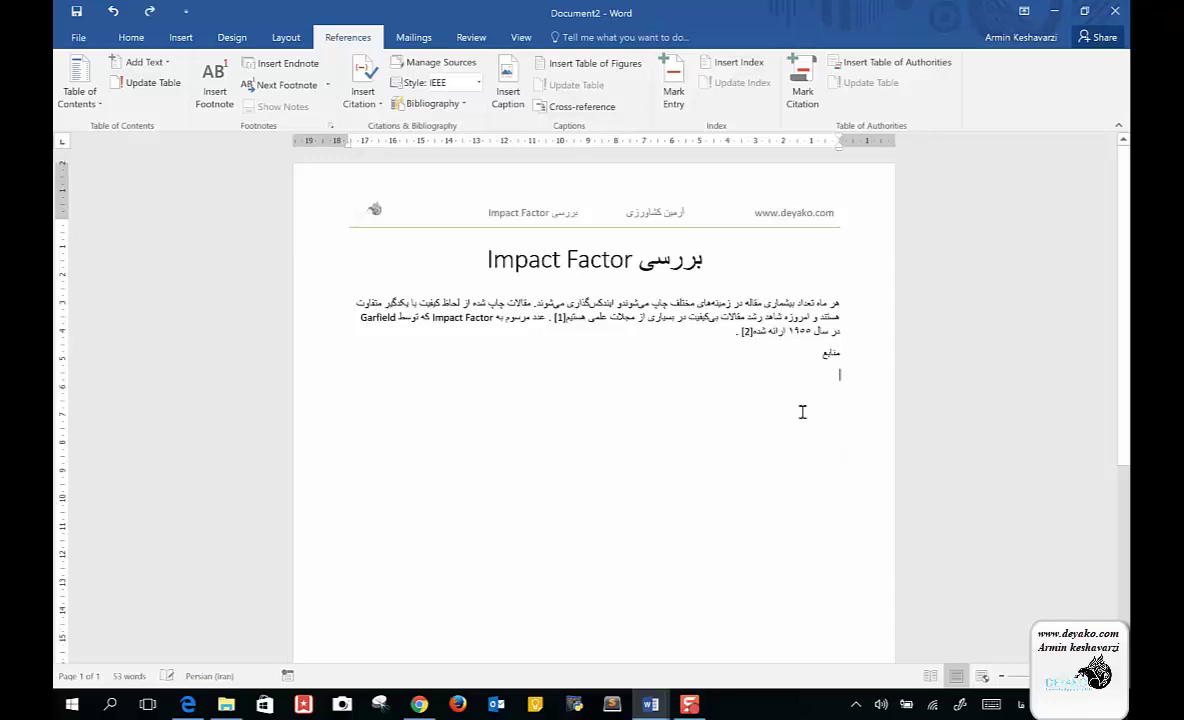
key(ctrl+shift)
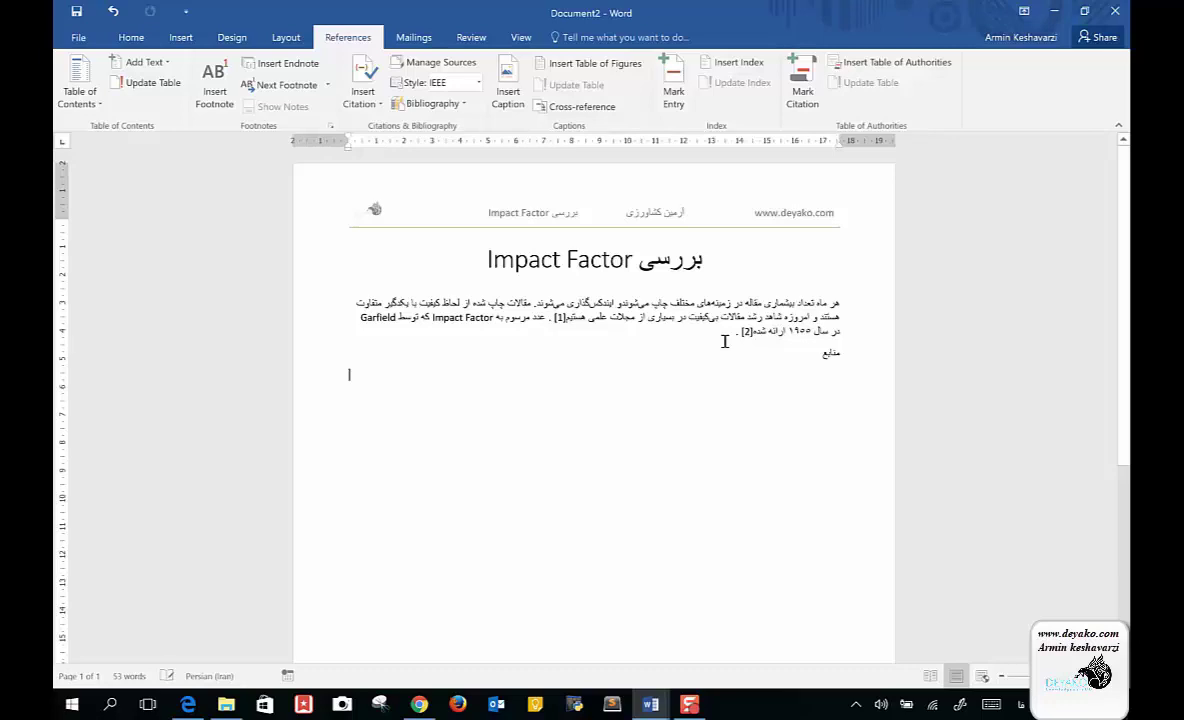
Step: Switch the keyboard to English and toggle the citation style to APA and back to IEEE
key(alt+shift)
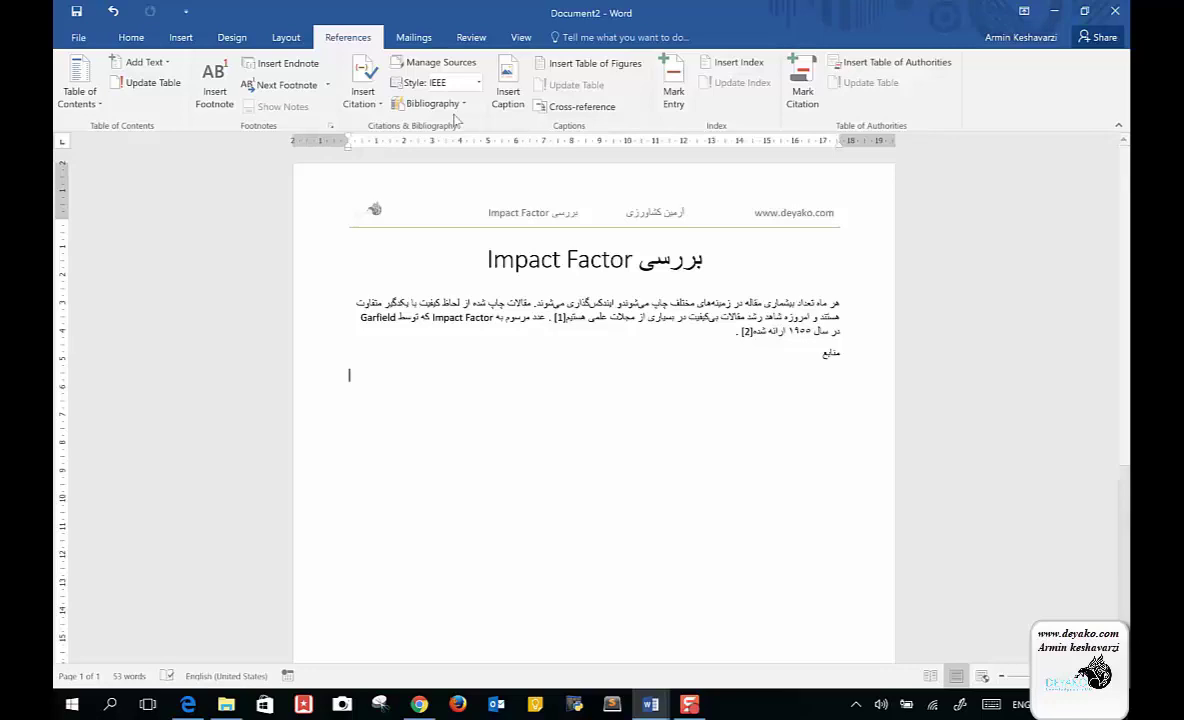
click(479, 83)
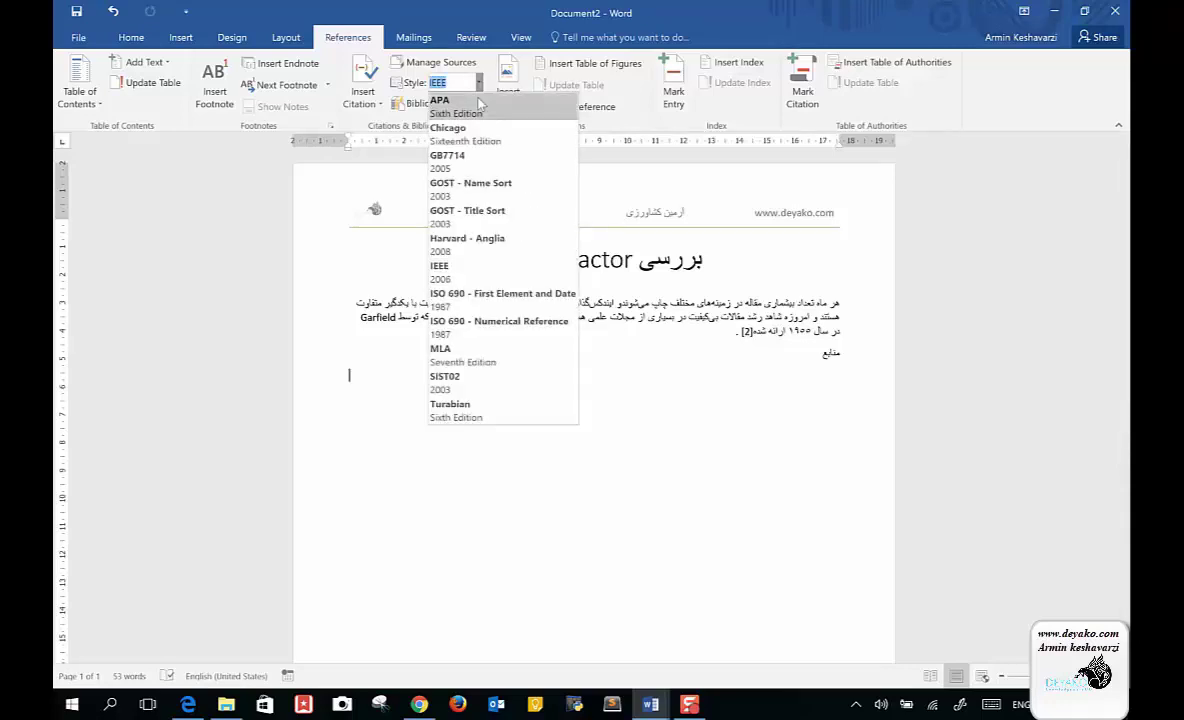
click(477, 110)
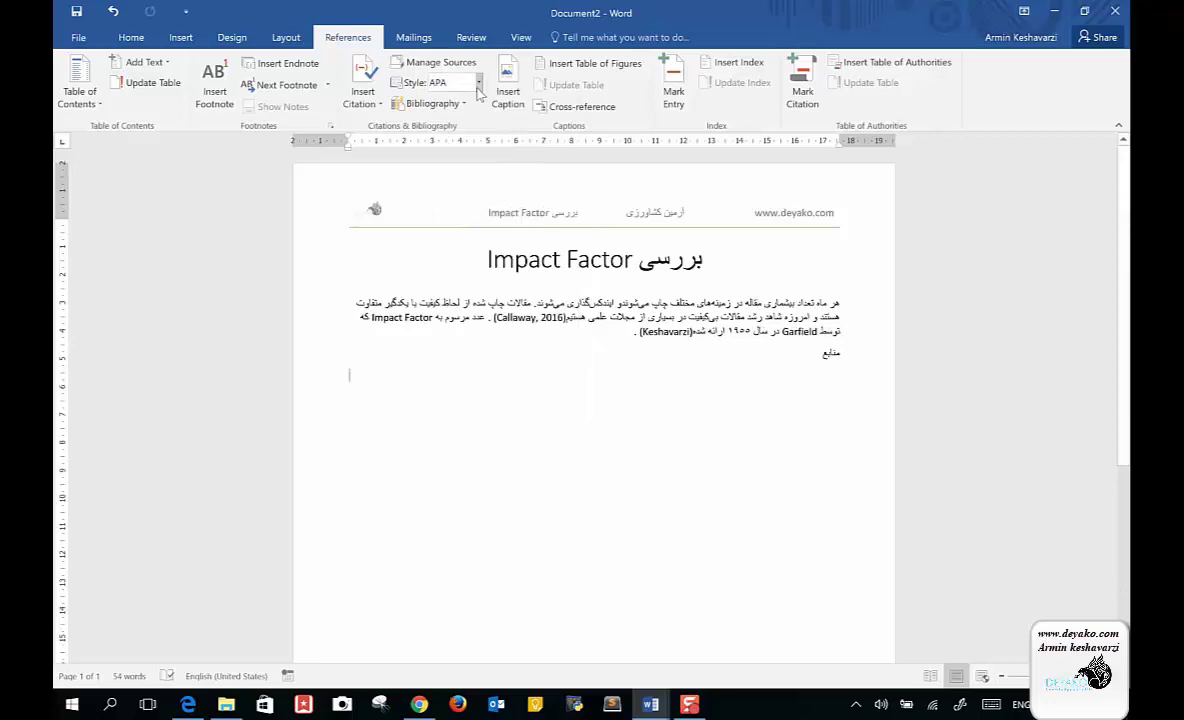
click(478, 85)
key(Escape)
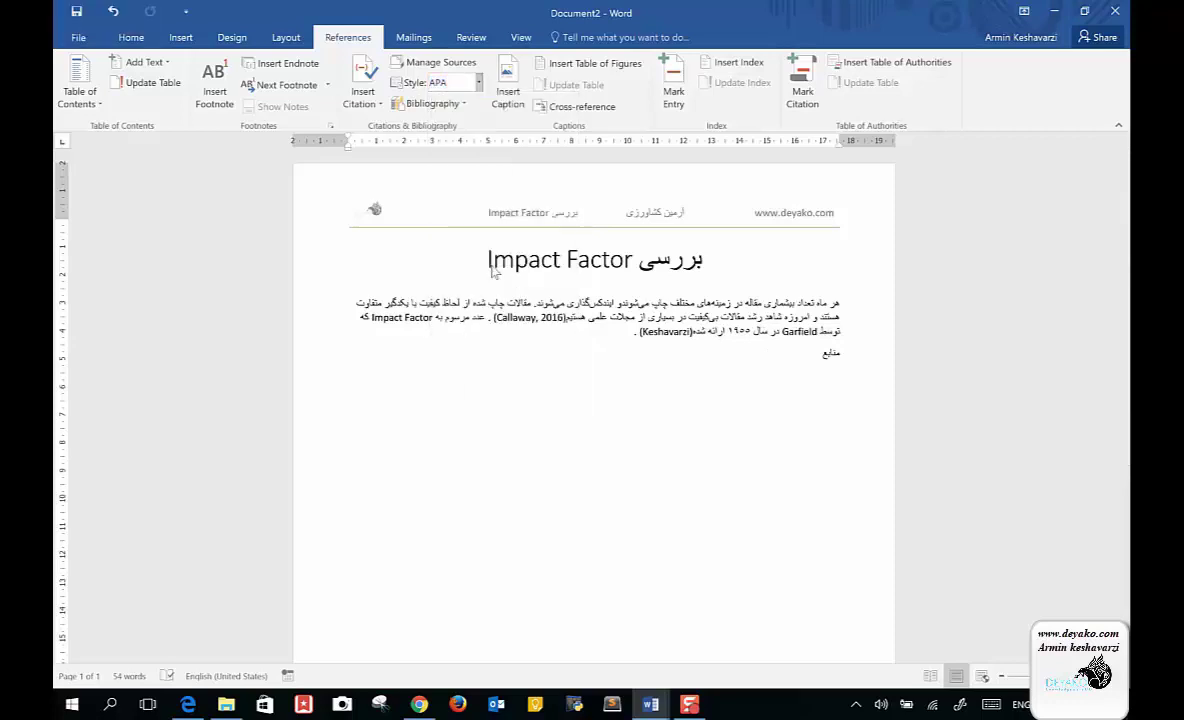
click(349, 375)
Step: Insert the built-in Bibliography under منابع, listing the three sources in IEEE style
click(432, 103)
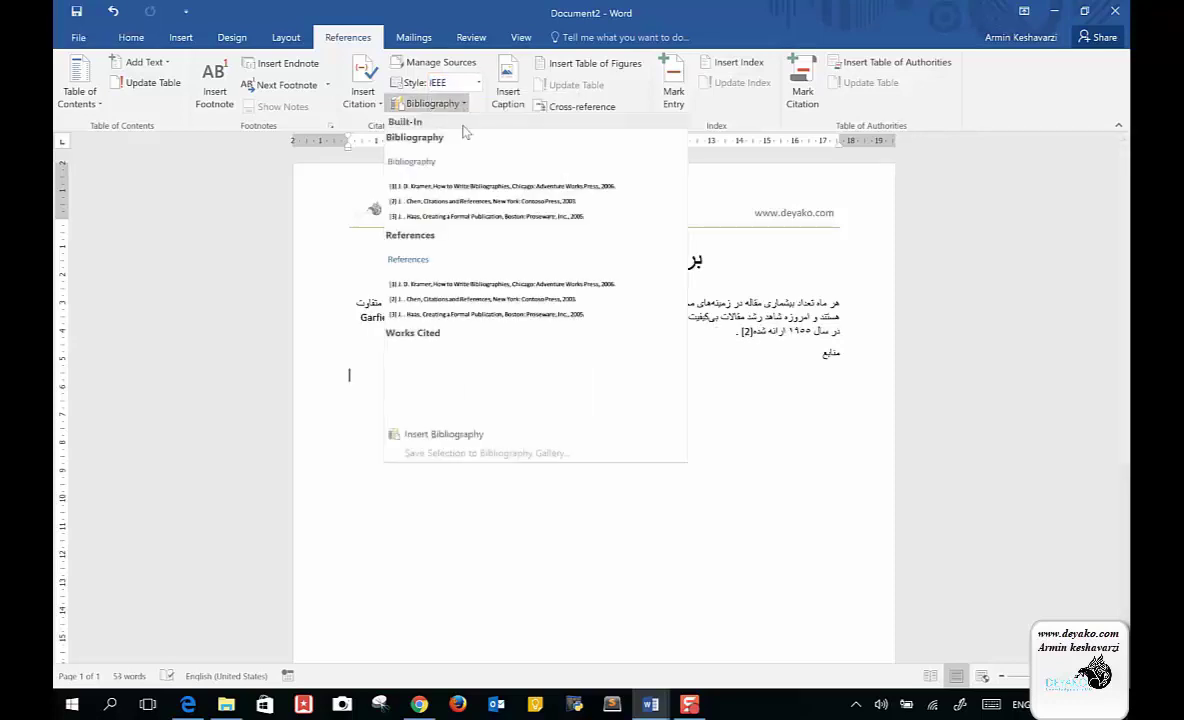
click(463, 181)
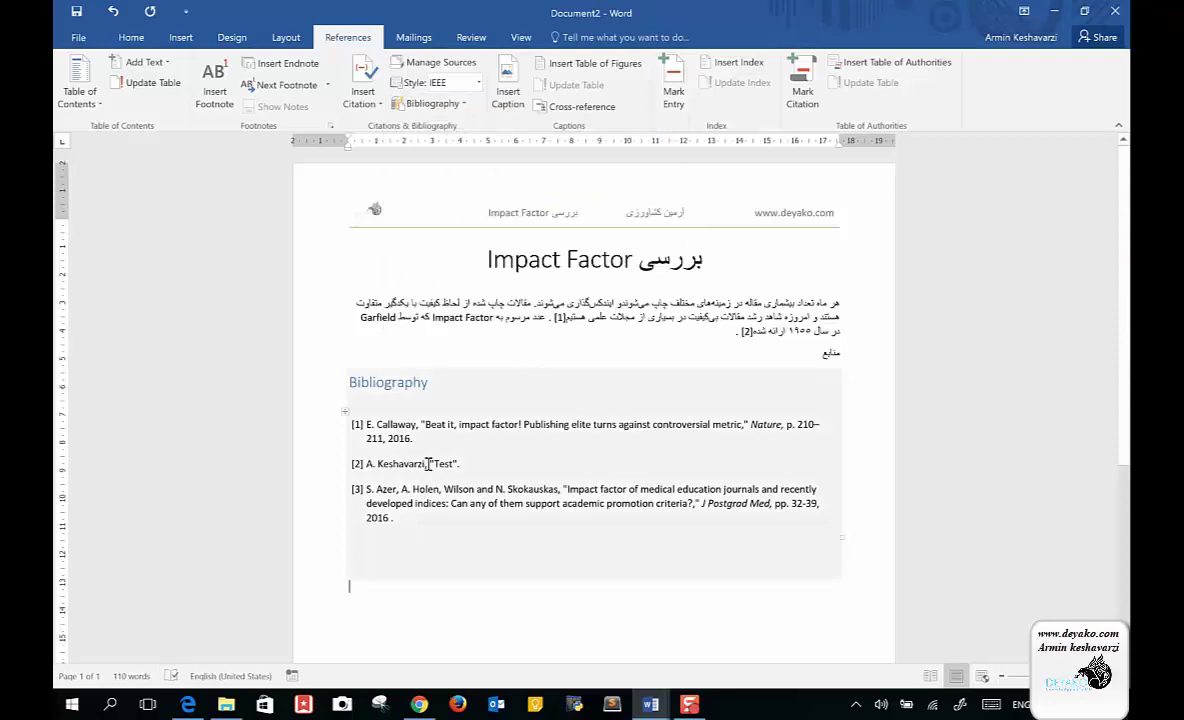
click(486, 453)
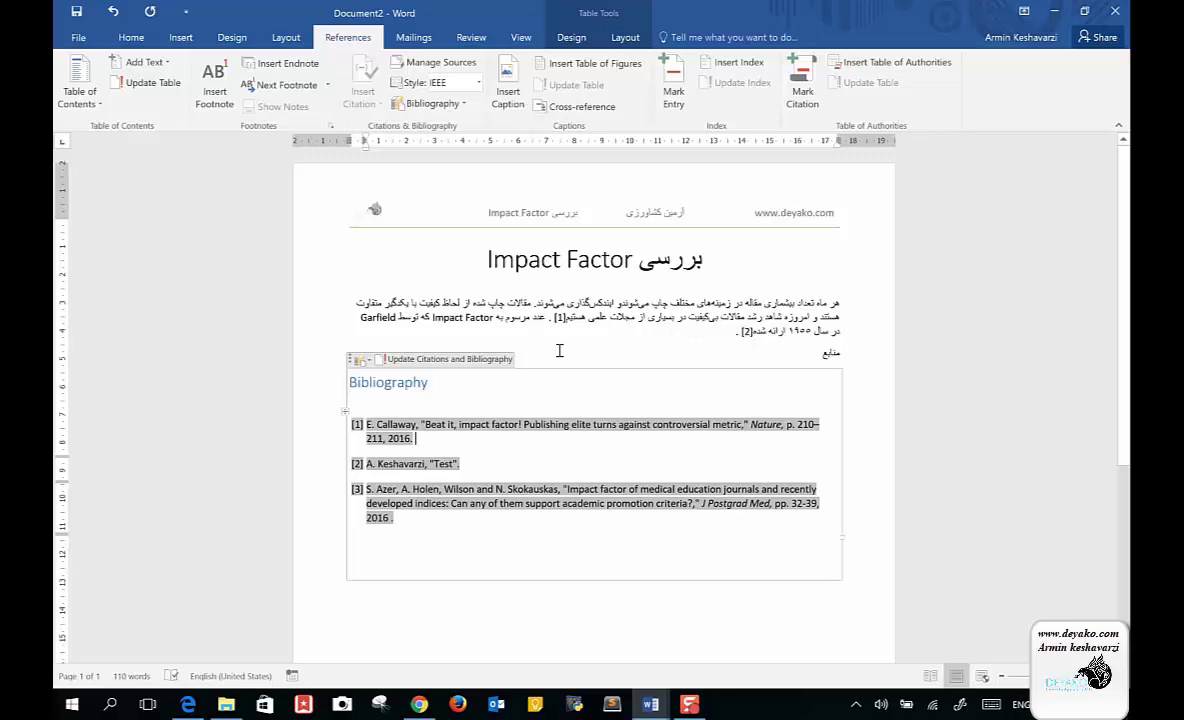
key(ctrl+End)
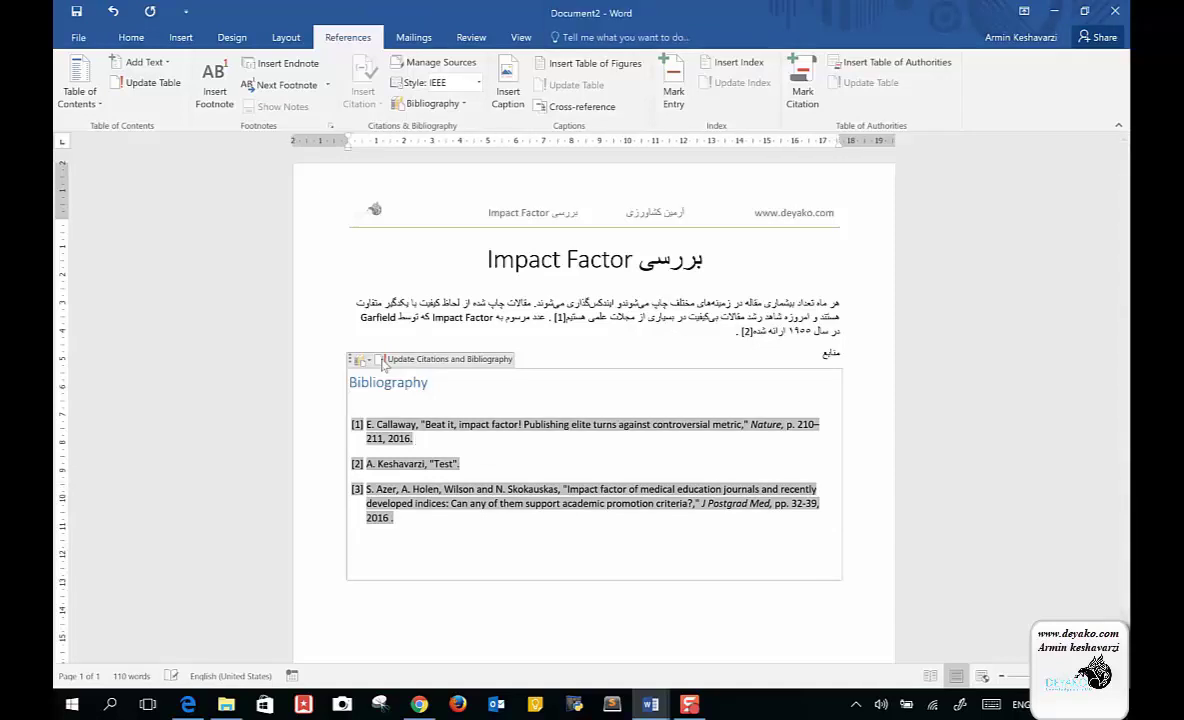
click(362, 359)
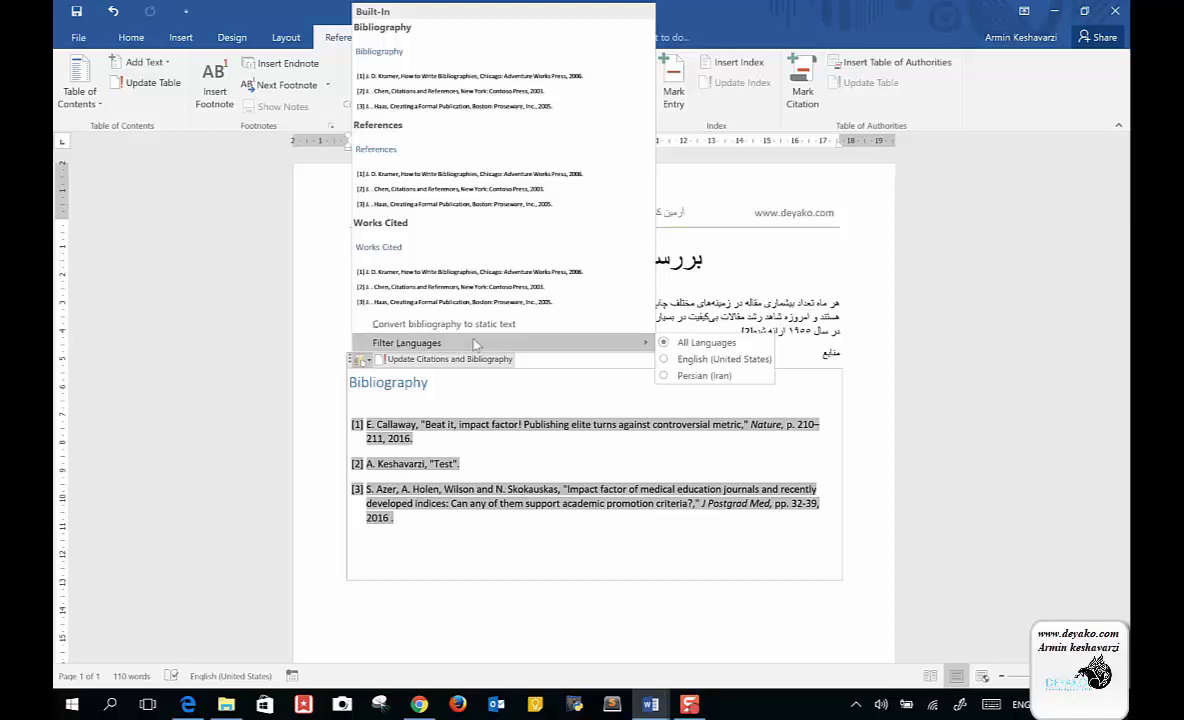
mouse_move(406, 343)
click(703, 308)
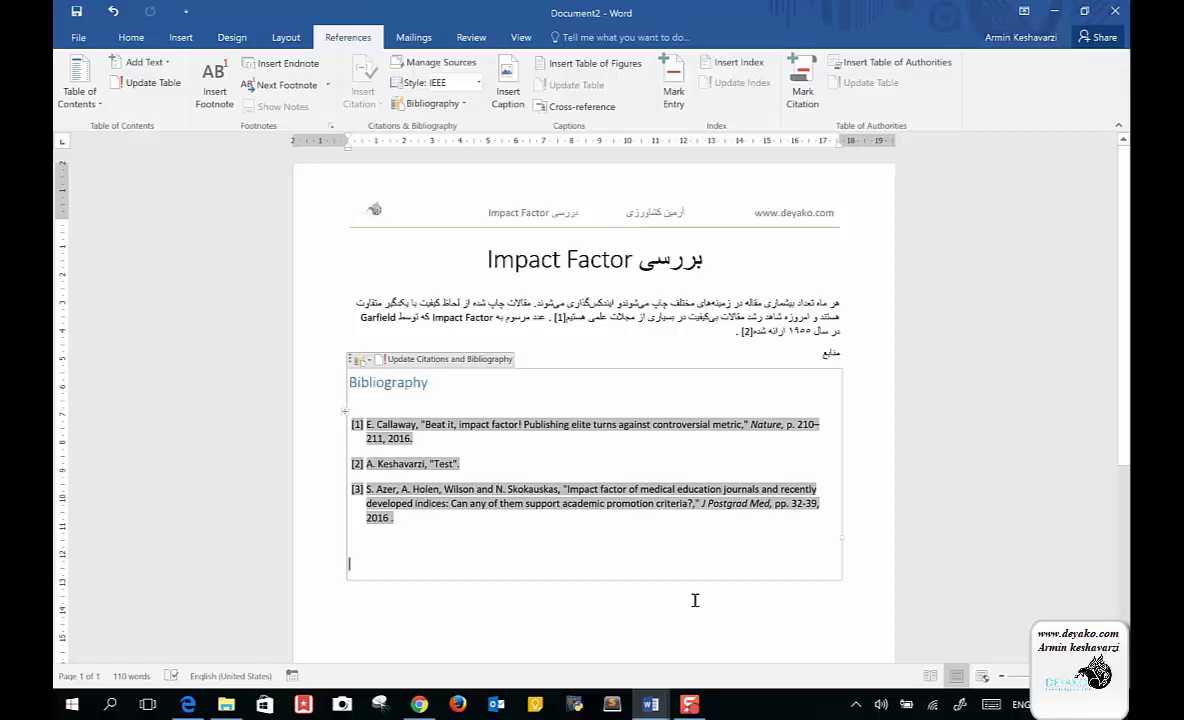
mouse_move(650, 705)
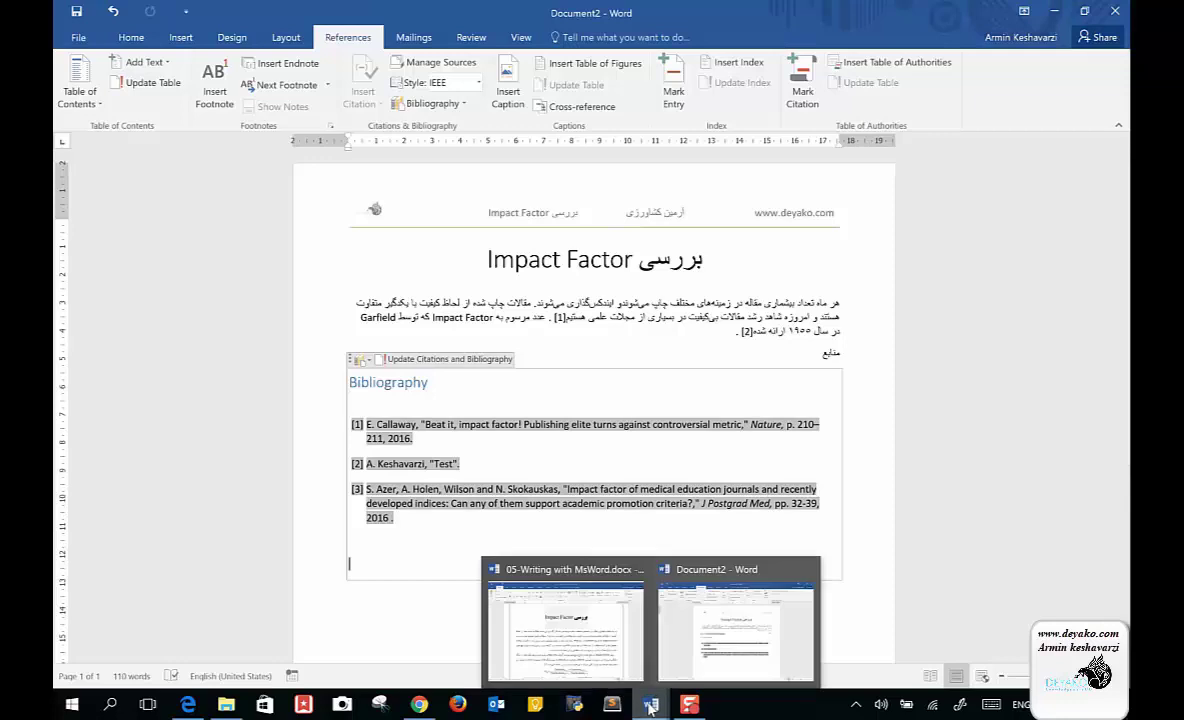
click(592, 625)
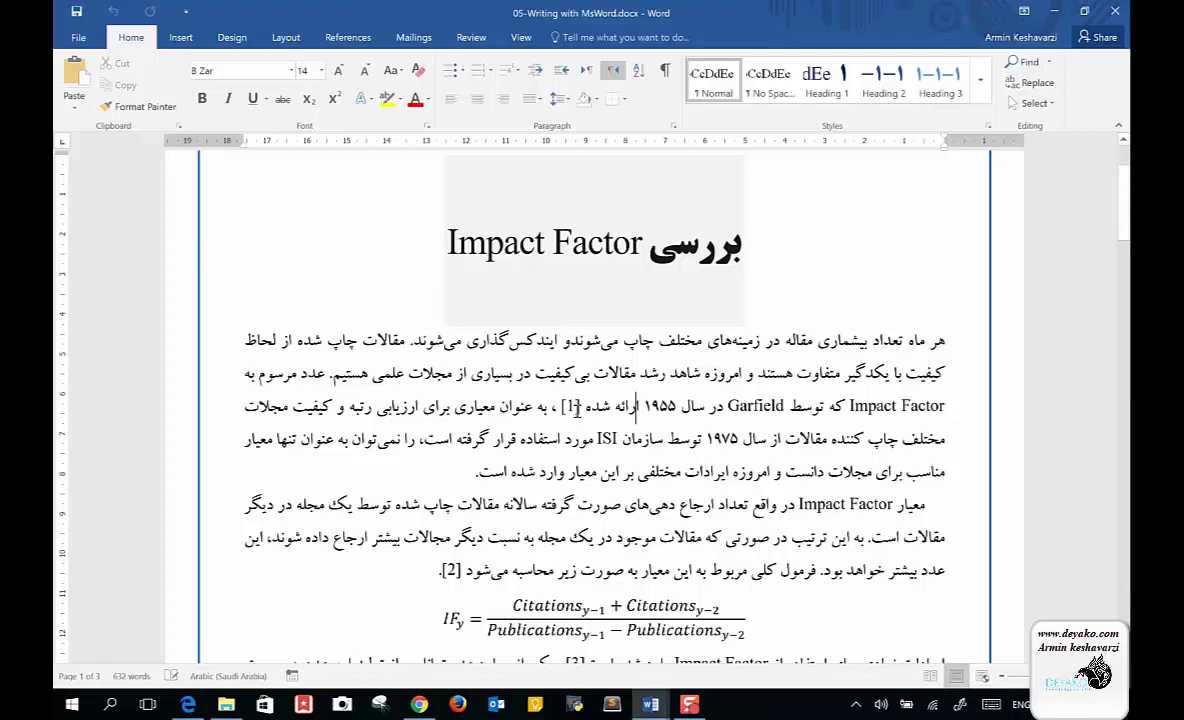
scroll(577, 510, down, 3)
scroll(577, 510, down, 3)
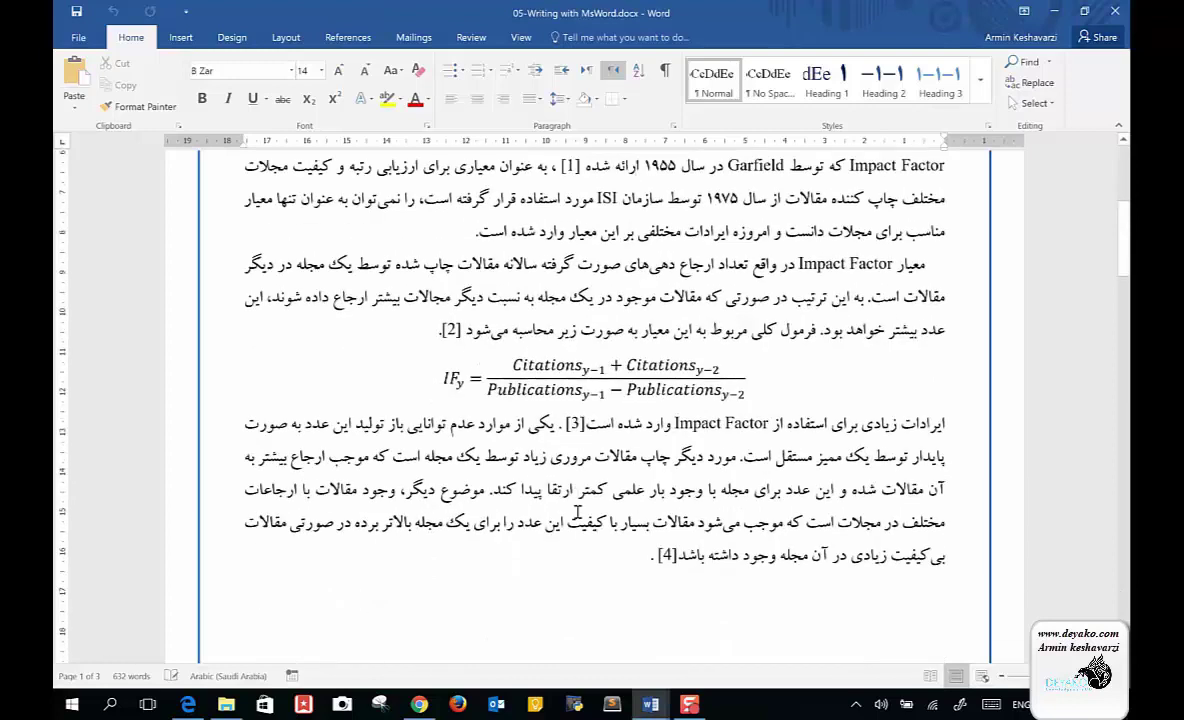
click(622, 397)
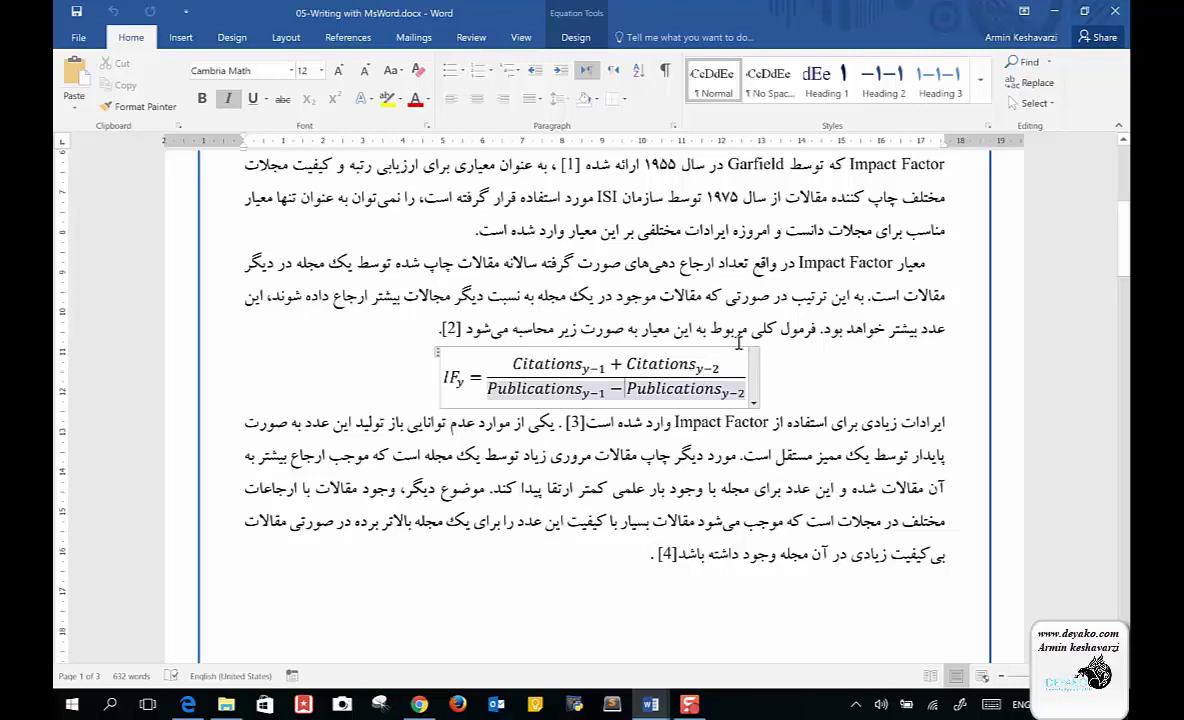
click(774, 301)
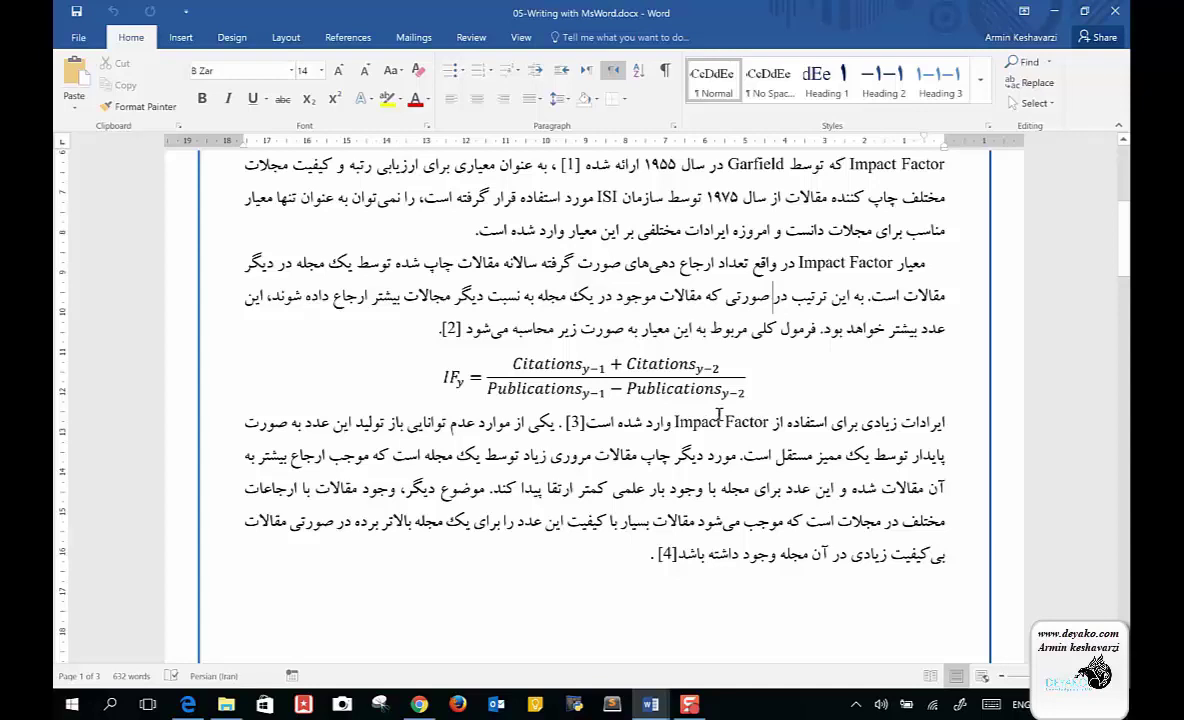
mouse_move(651, 705)
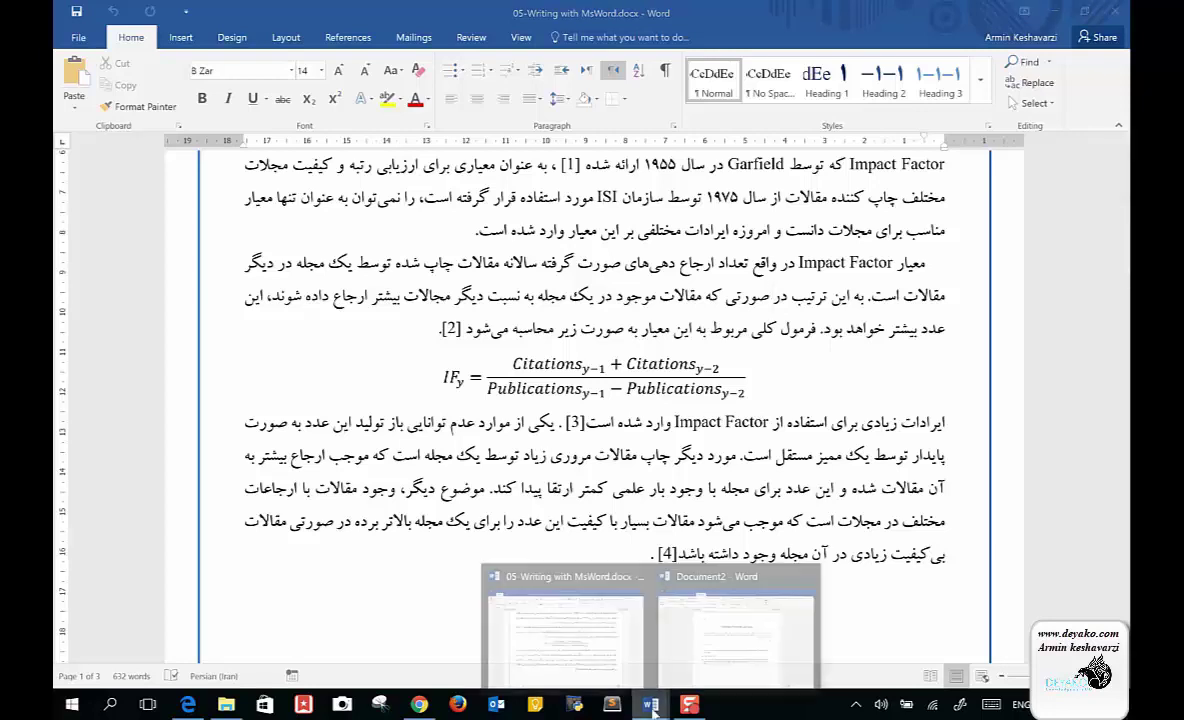
click(725, 625)
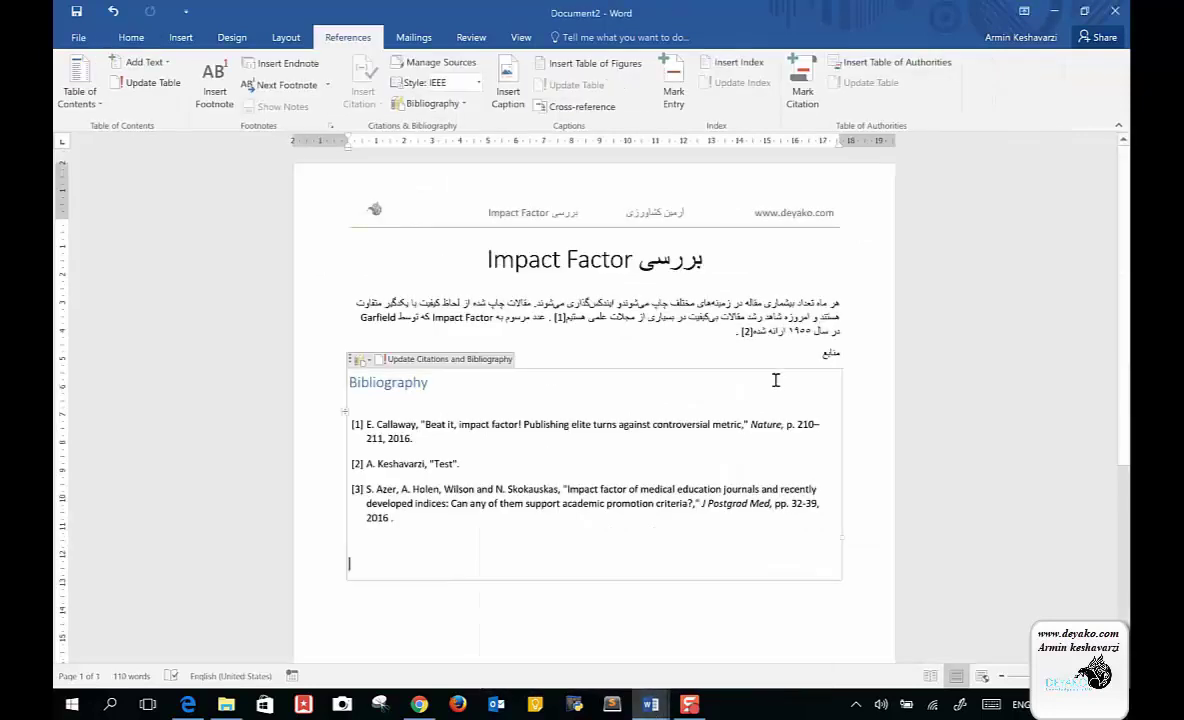
Step: Add two blank left-to-right lines after the [2] citation, above the منابع heading
click(725, 336)
key(Return)
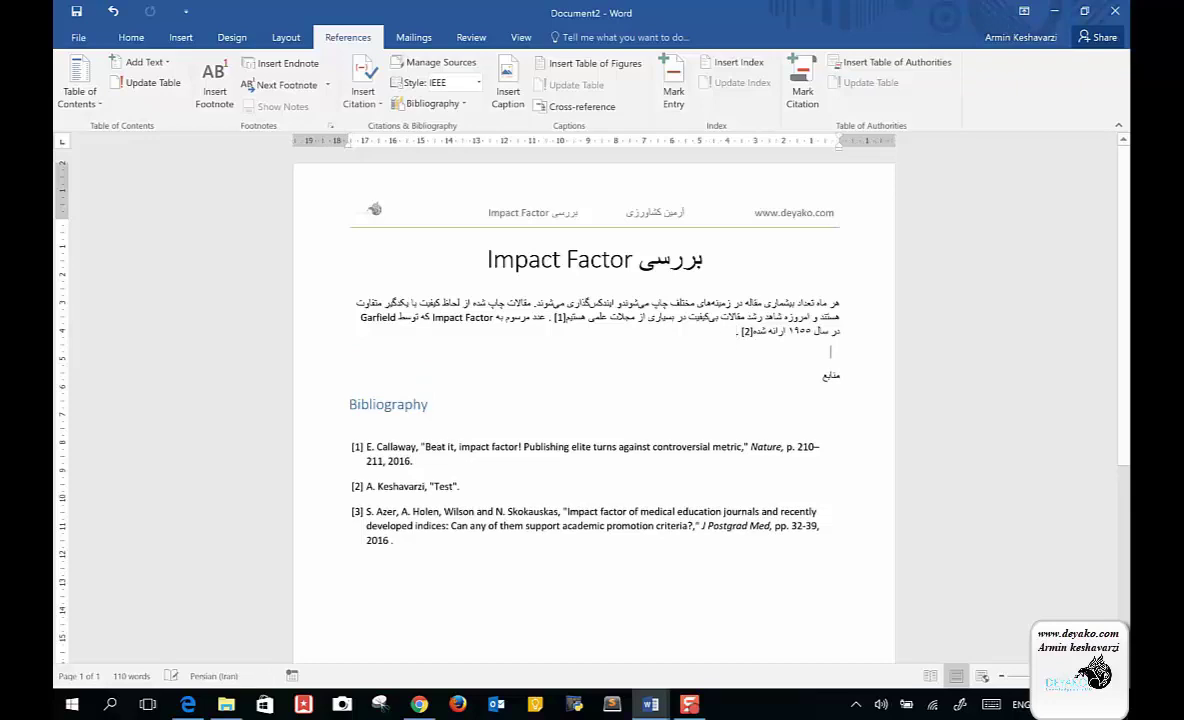
key(Return)
key(Return)
key(alt+shift)
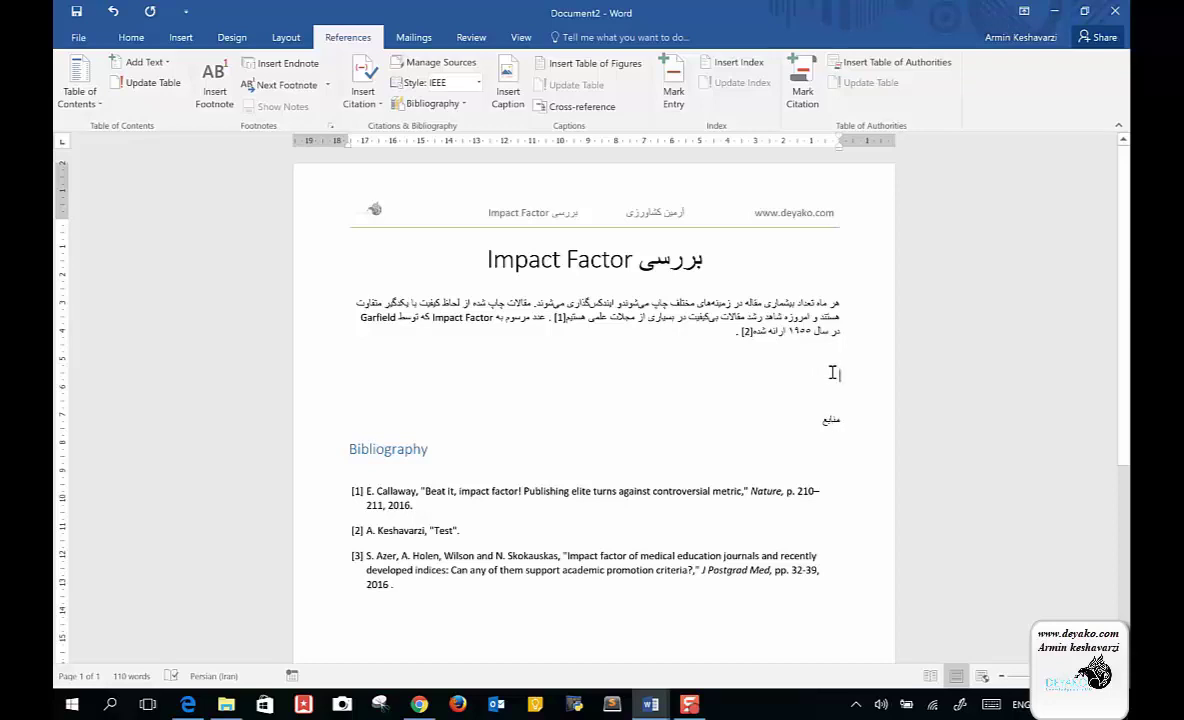
key(ctrl+shift)
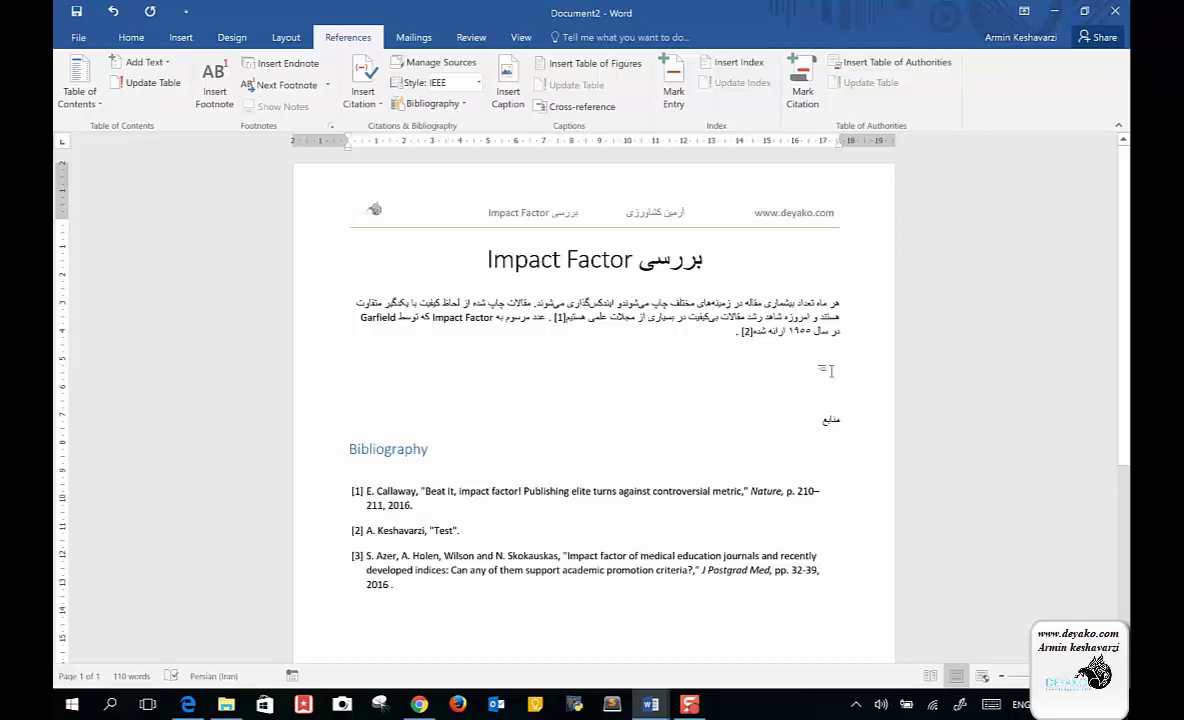
Step: Insert an equation with Alt+=, then undo it so the placeholder is removed
key(alt+equal)
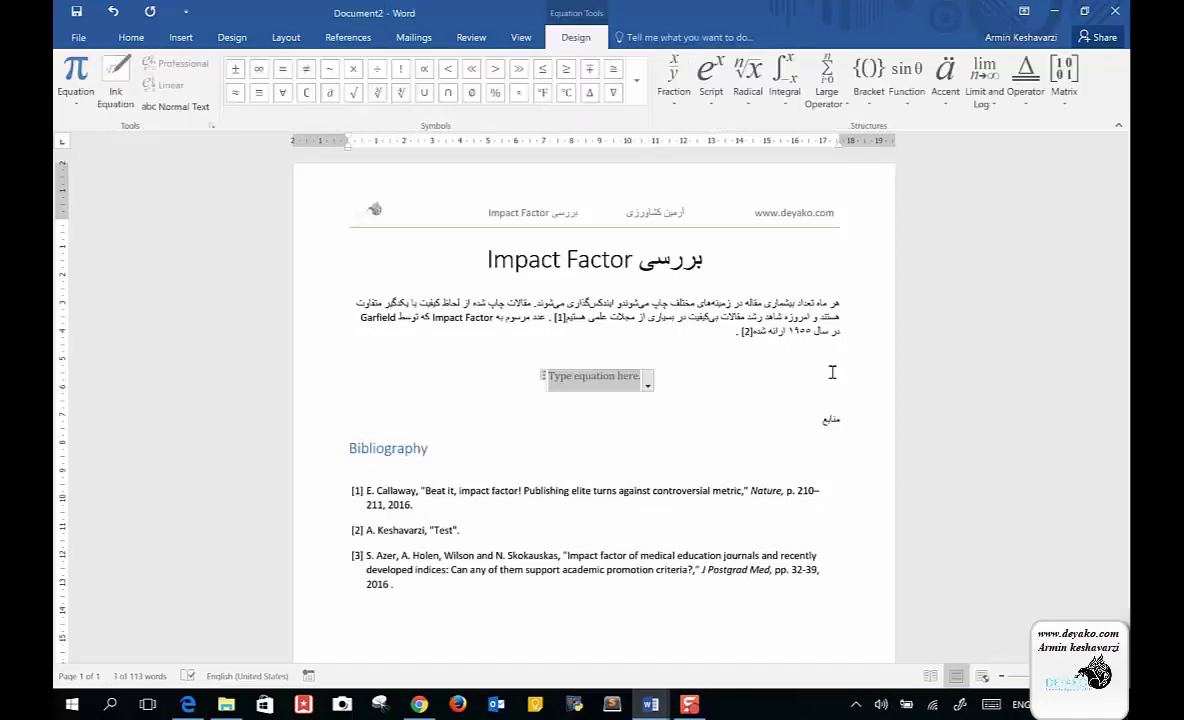
key(ctrl+z)
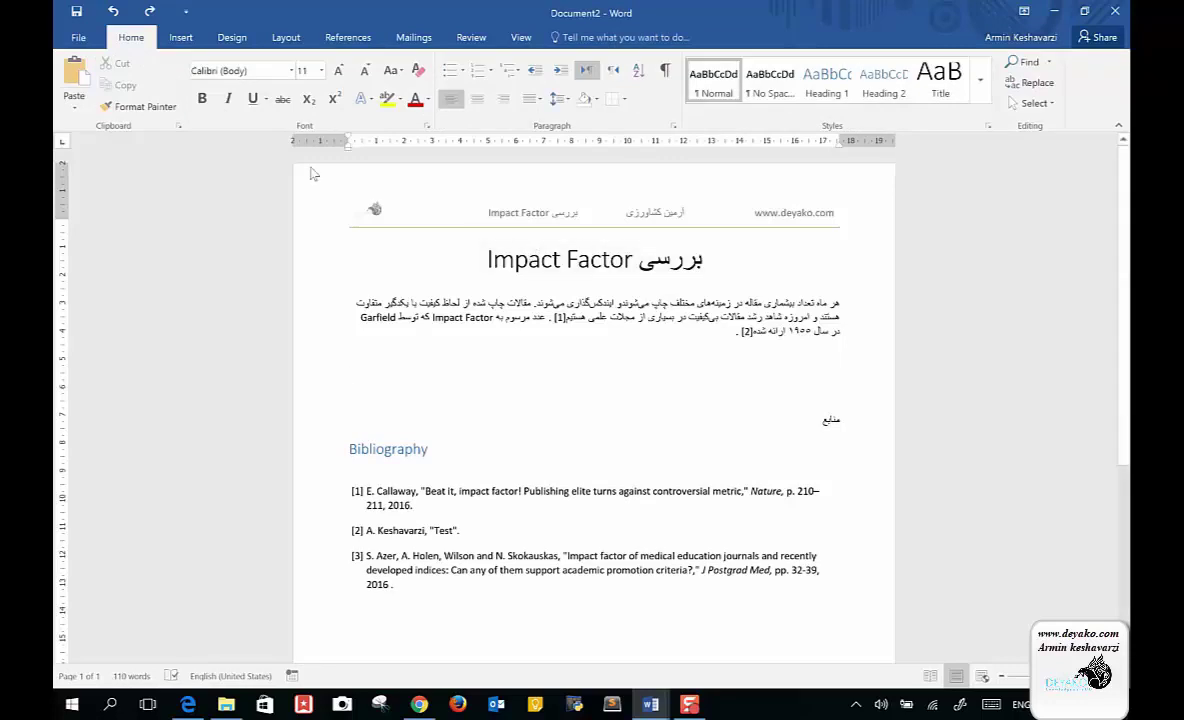
key(ctrl+y)
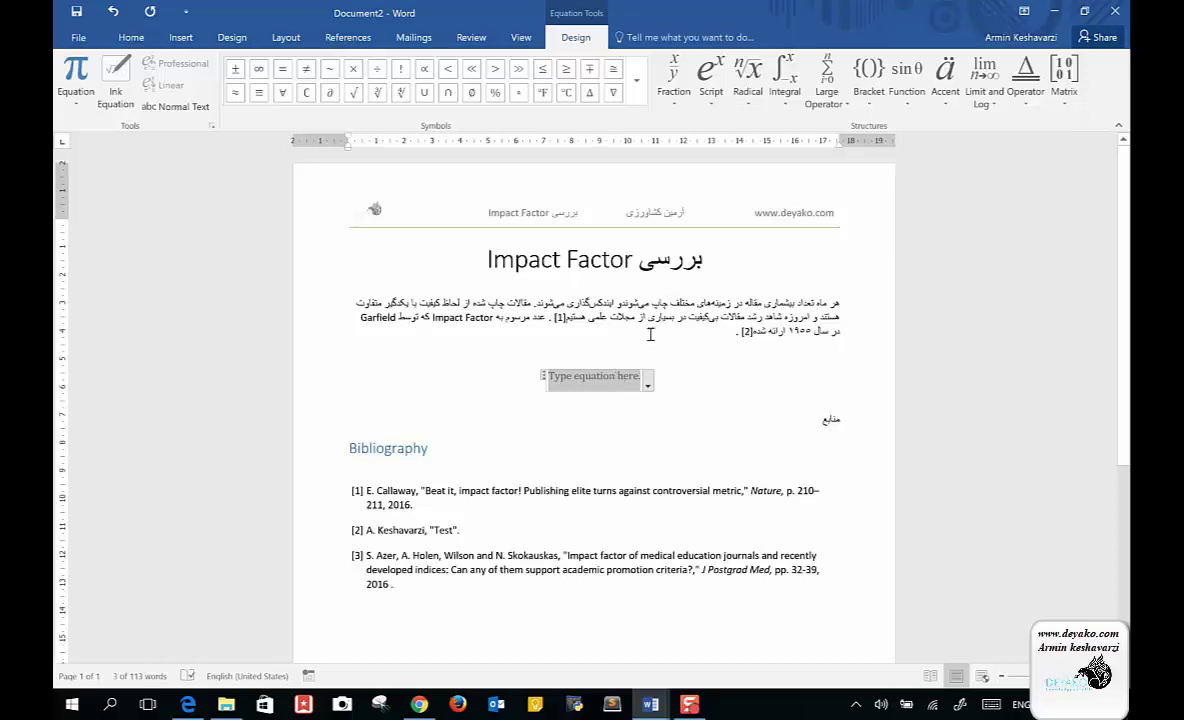
key(ctrl+z)
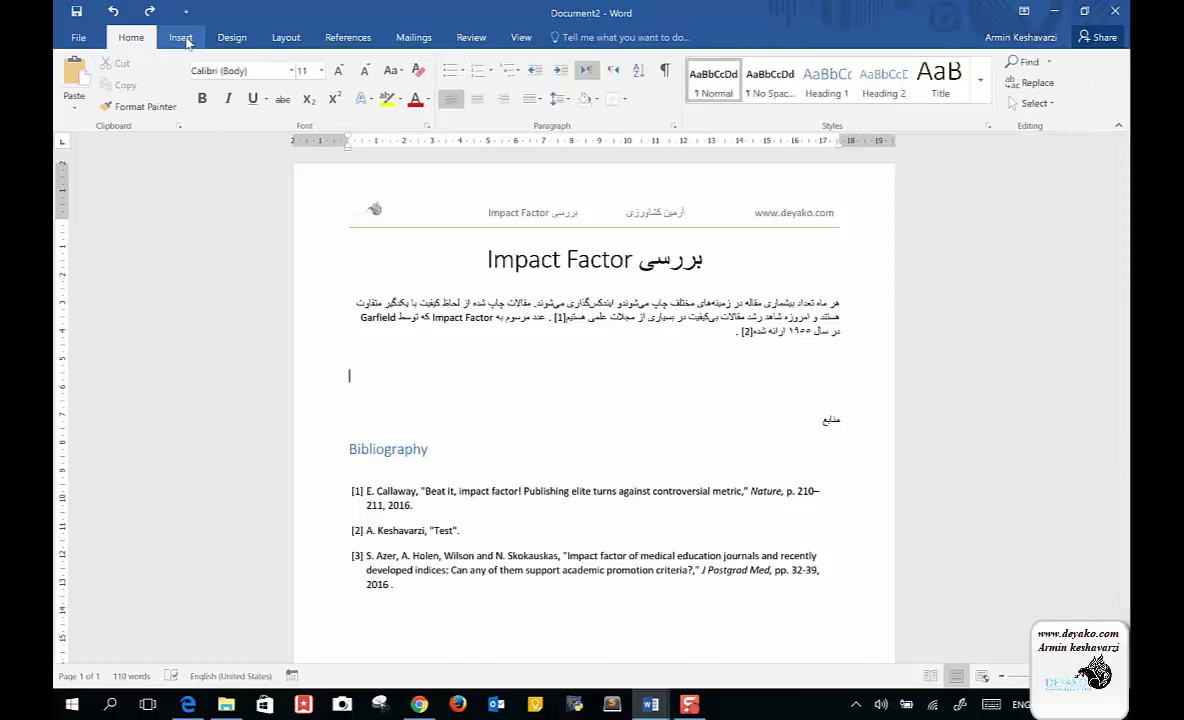
Step: Insert a new blank equation under the cited paragraph, comparing against the reference document's formula
click(181, 38)
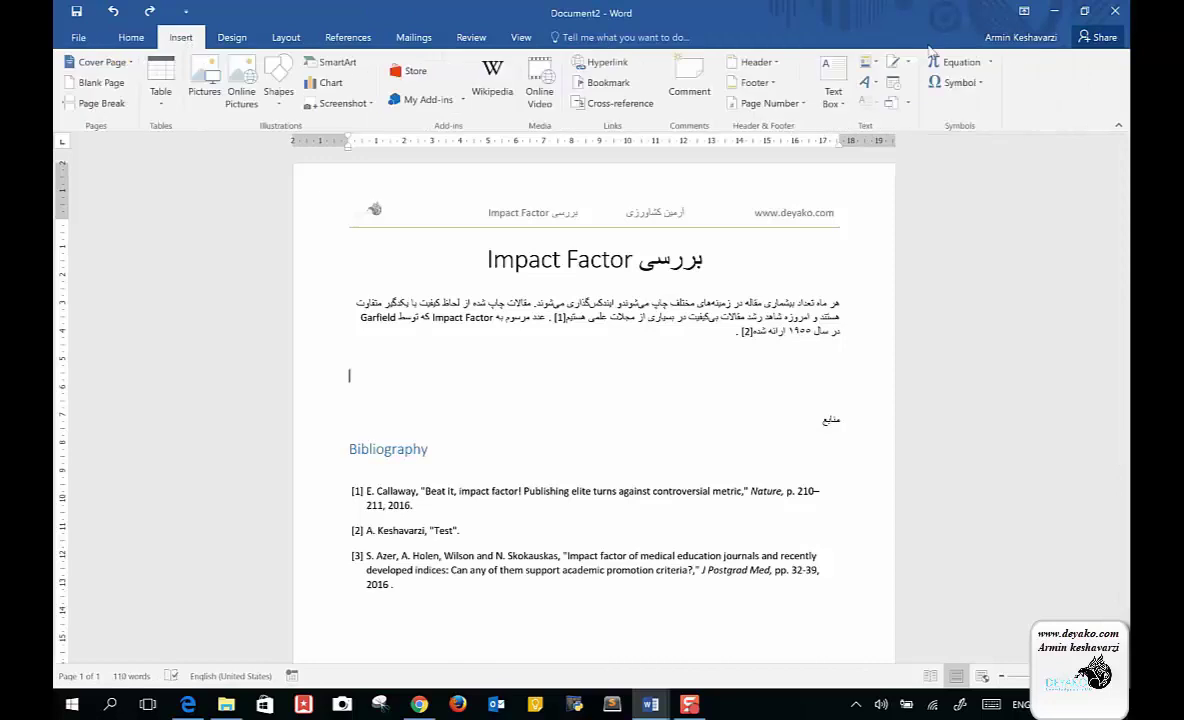
click(991, 62)
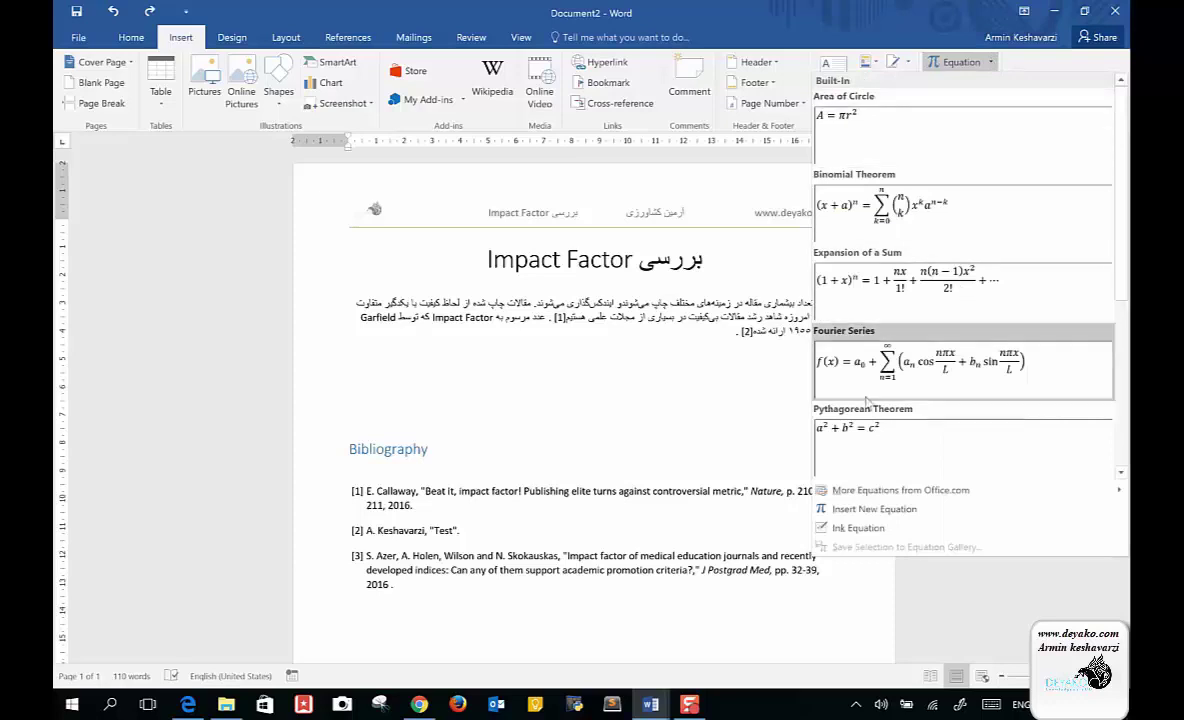
click(869, 510)
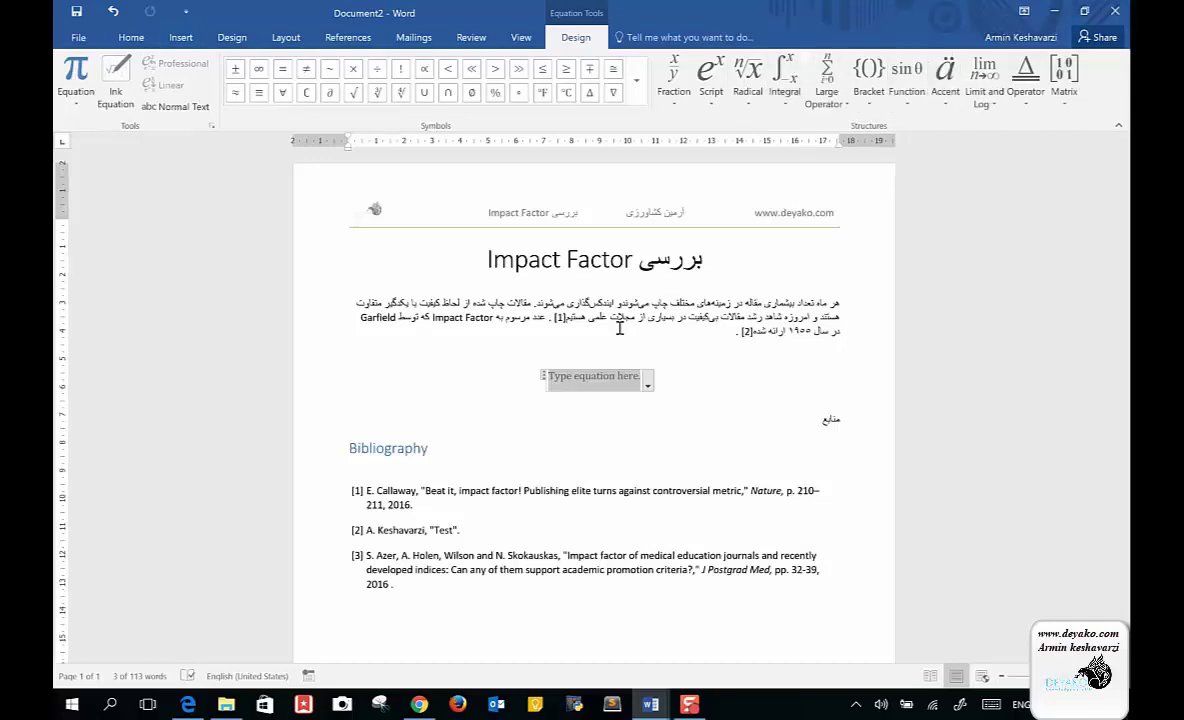
mouse_move(650, 704)
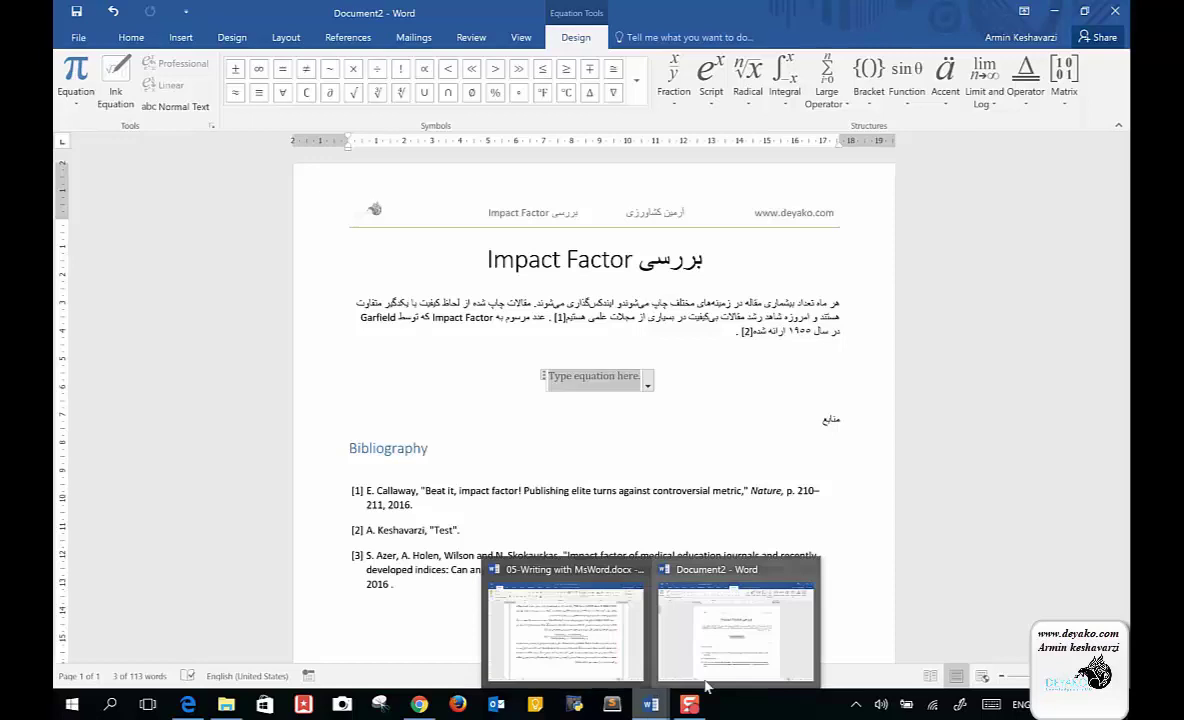
click(577, 660)
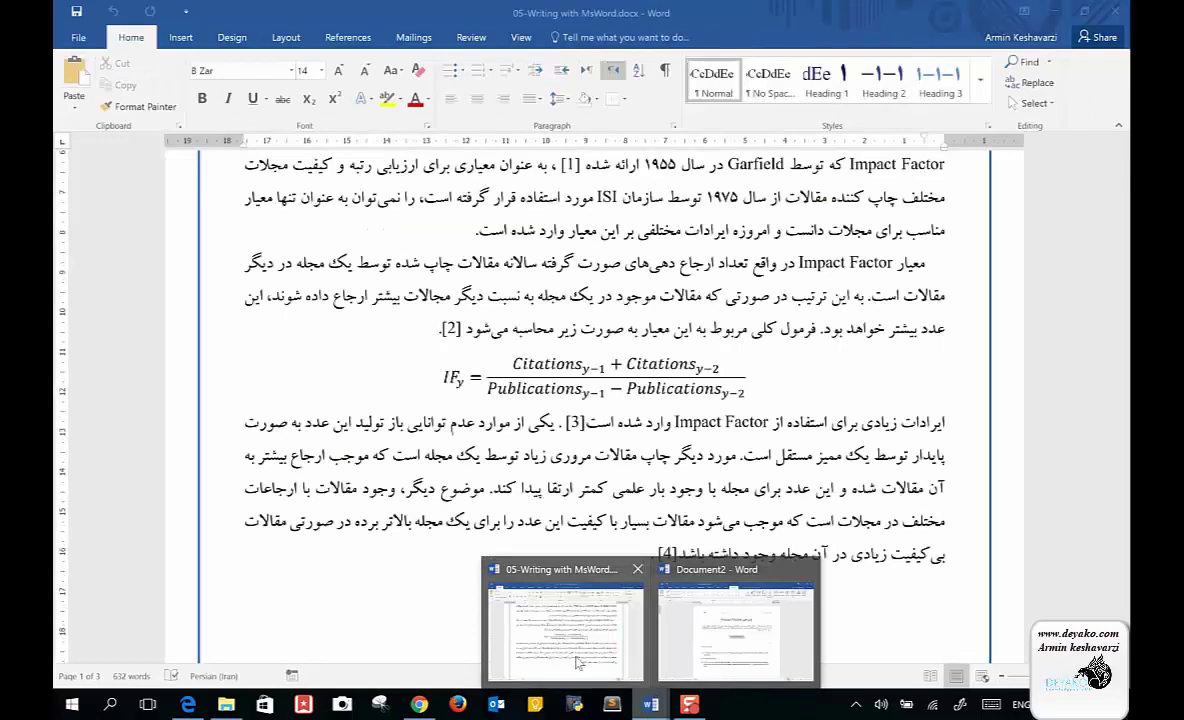
click(736, 630)
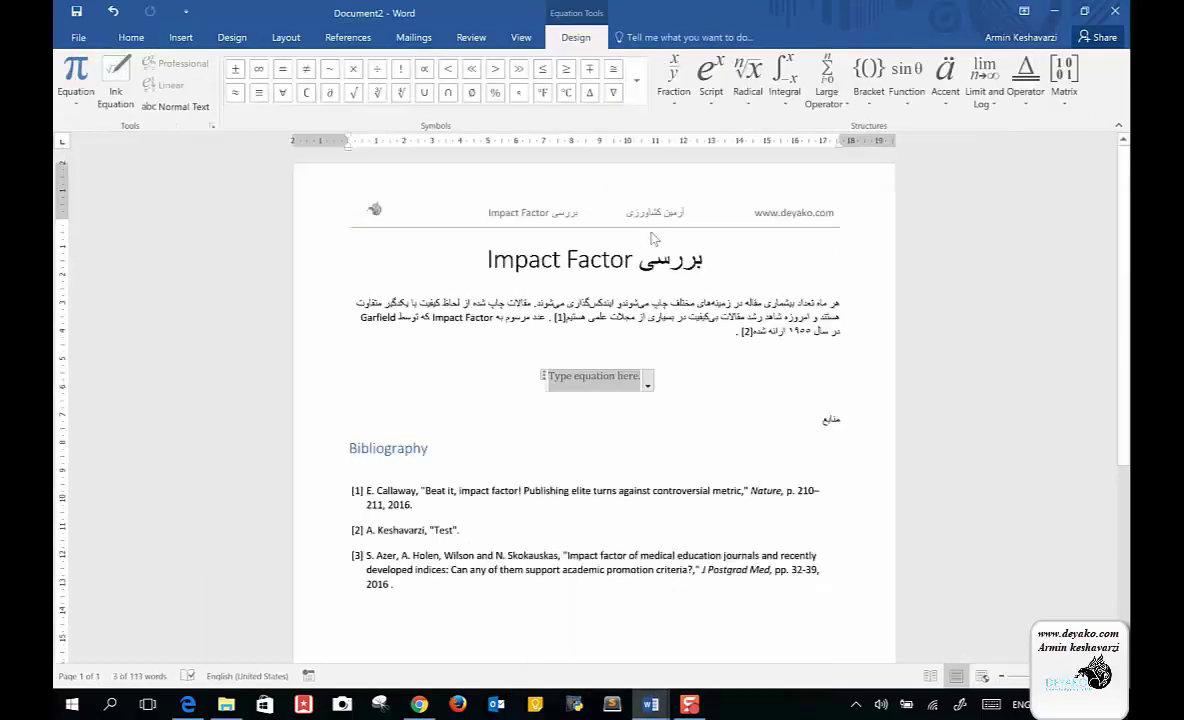
click(711, 90)
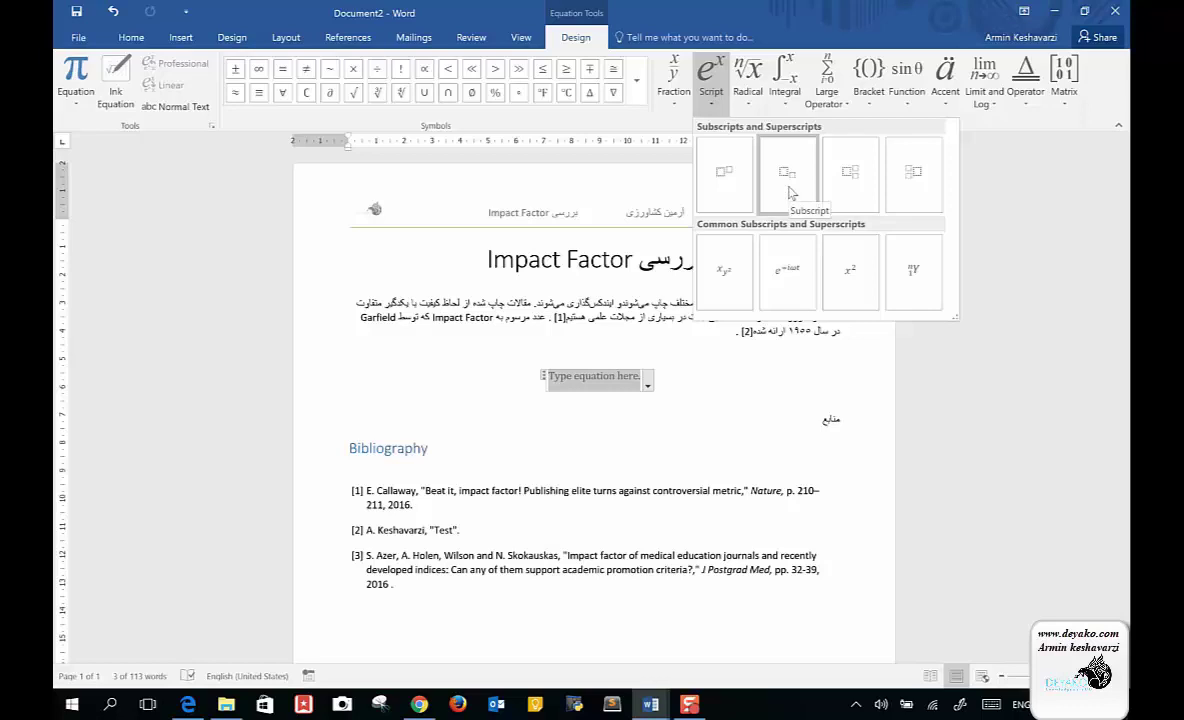
Step: Insert a subscript template, an equals sign and a stacked fraction in the equation
click(788, 180)
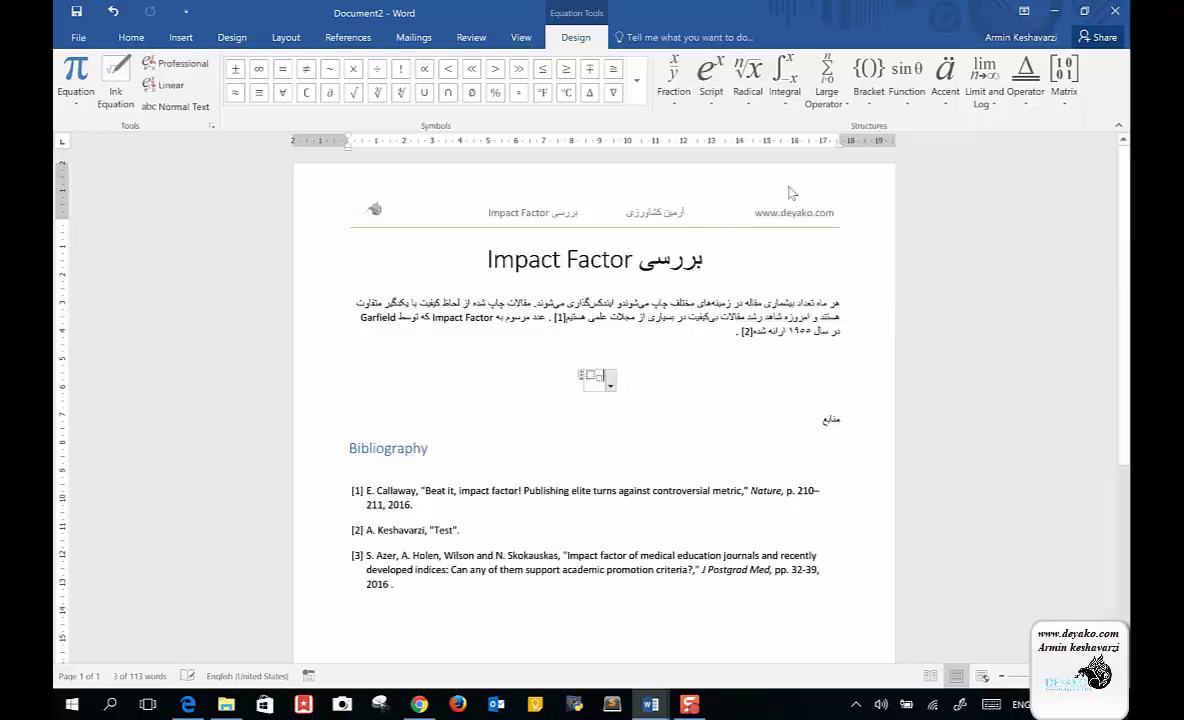
text(=)
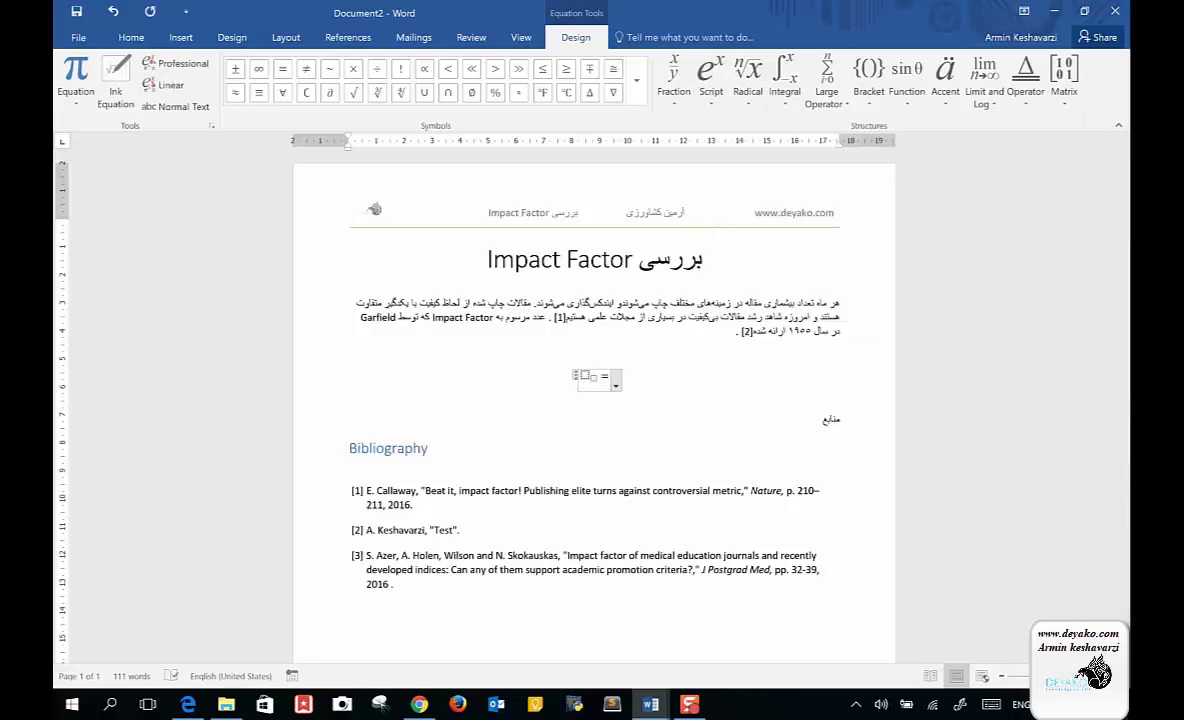
click(668, 100)
click(679, 178)
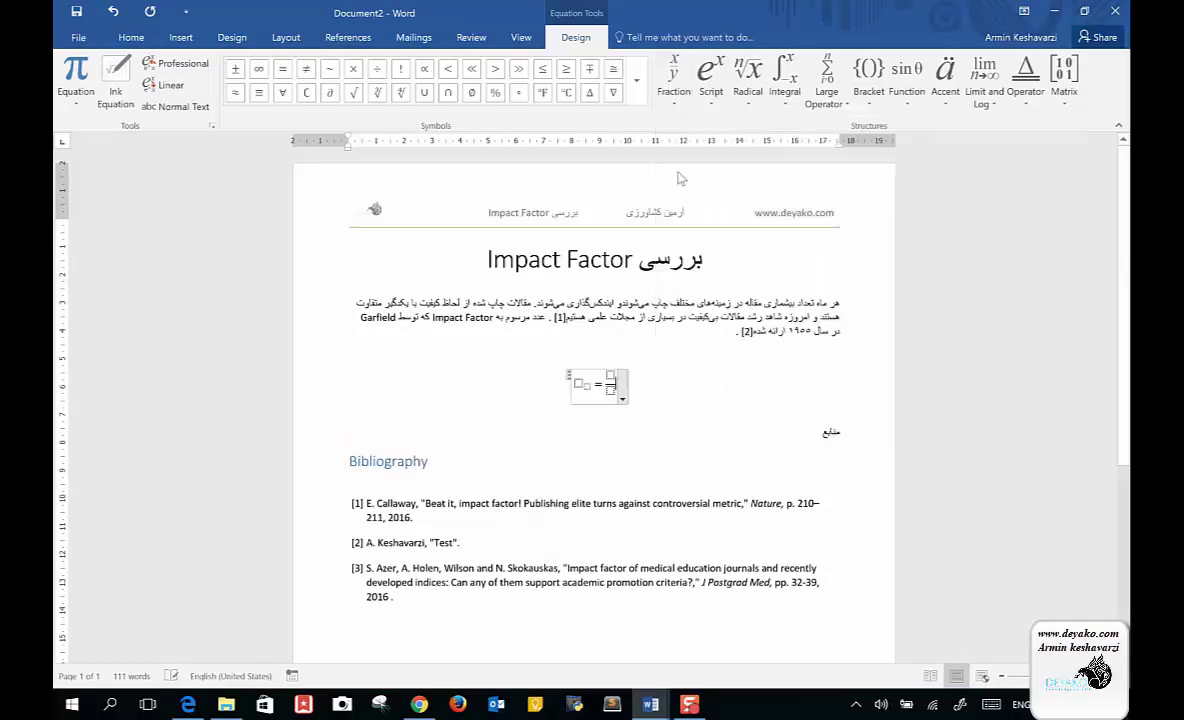
mouse_move(650, 704)
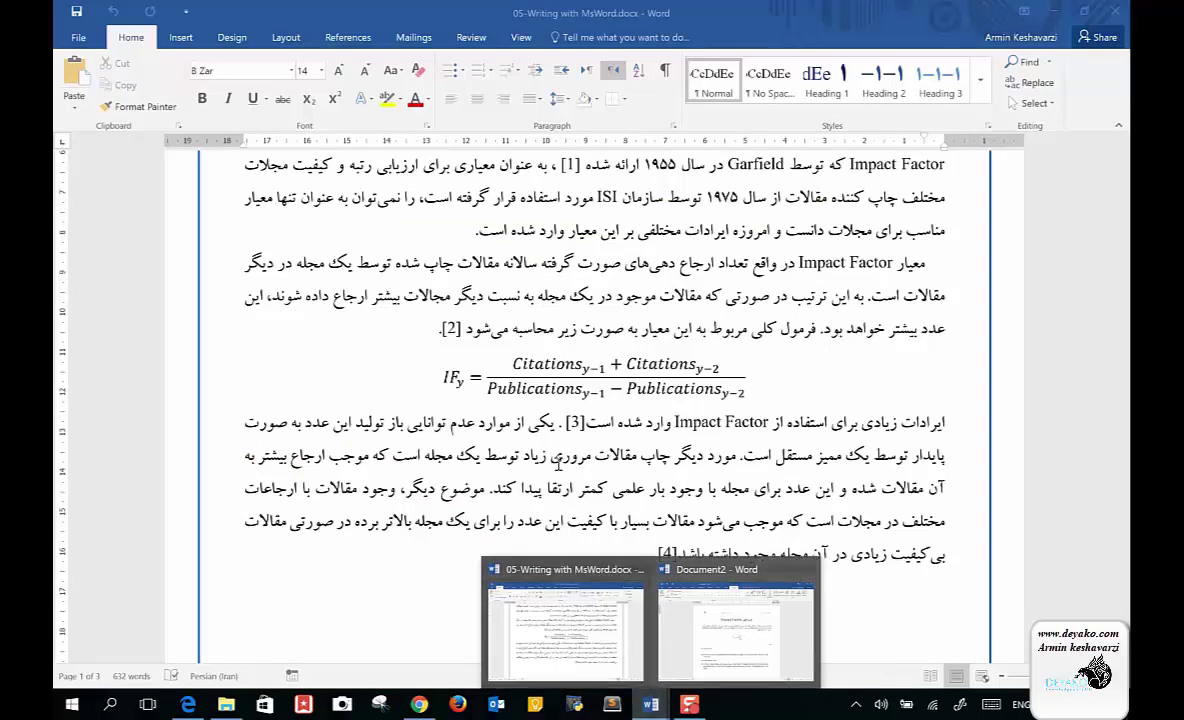
click(735, 628)
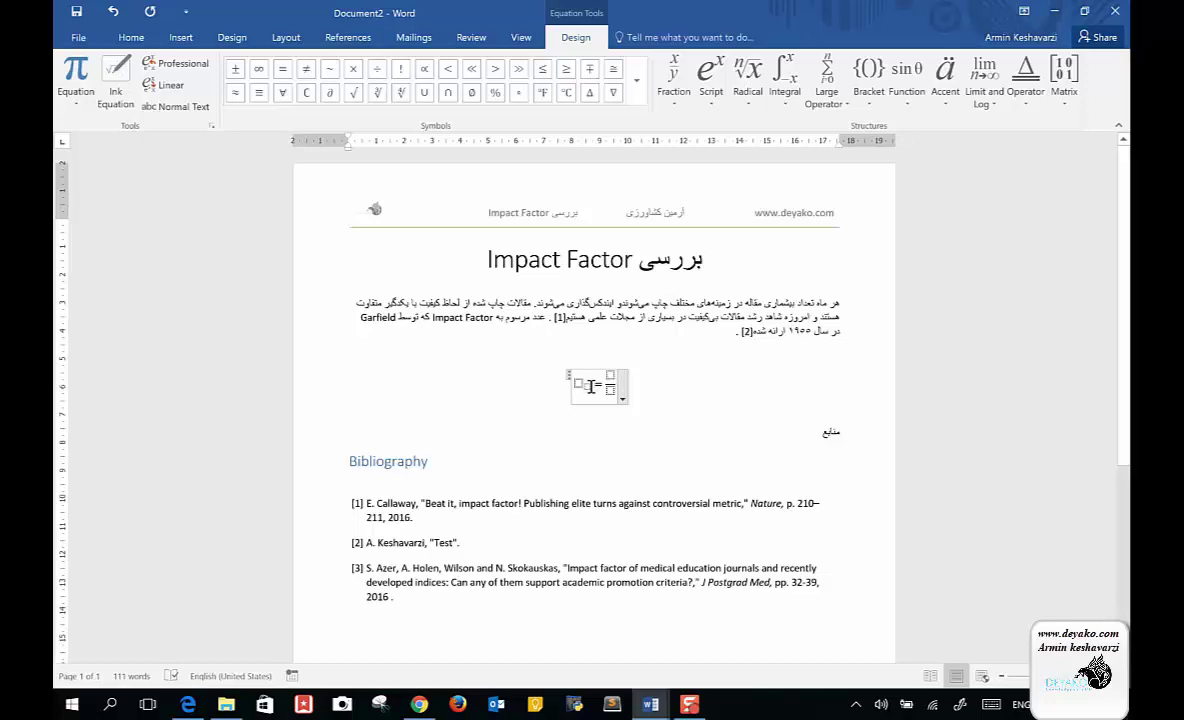
Step: Paste subscript templates into the fraction, two joined by + in the numerator, then the denominator
click(580, 387)
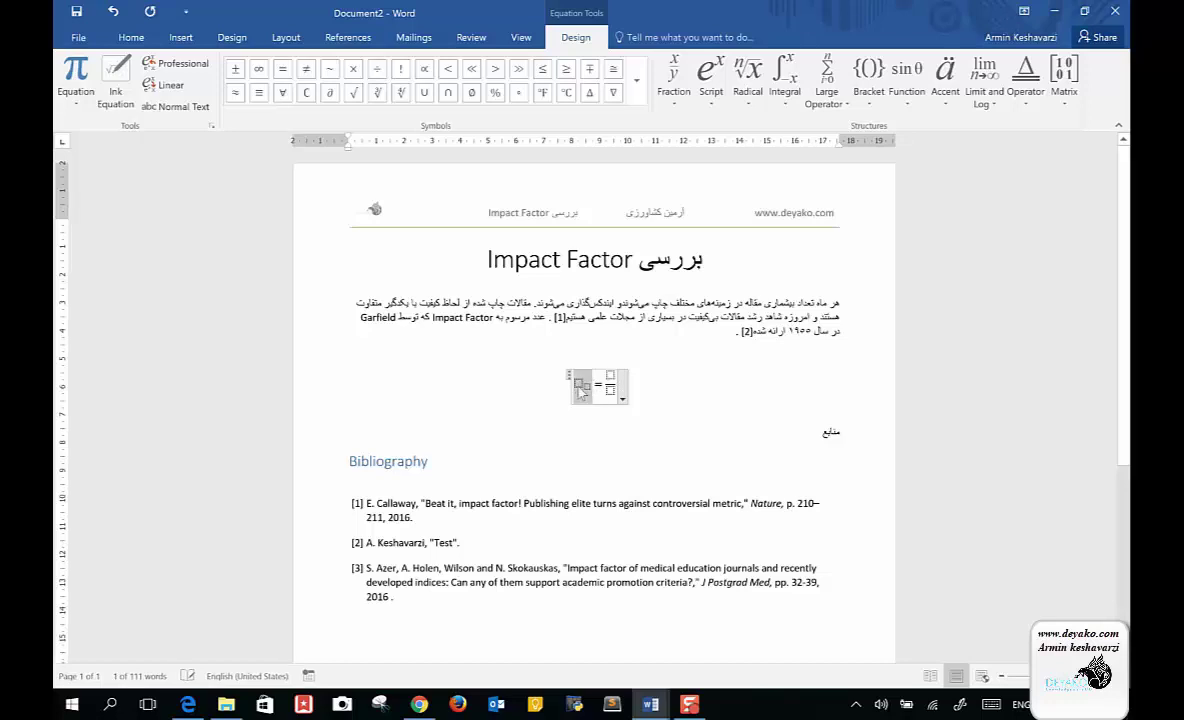
click(610, 376)
key(ctrl+v)
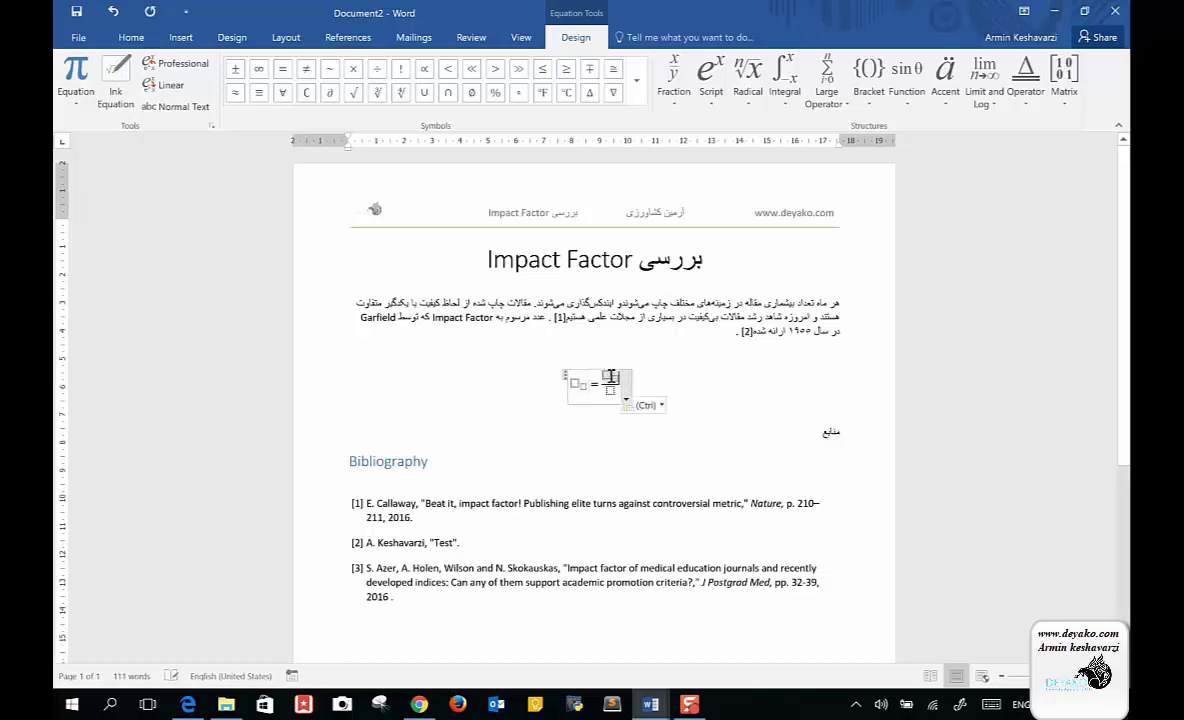
text(+)
key(ctrl+v)
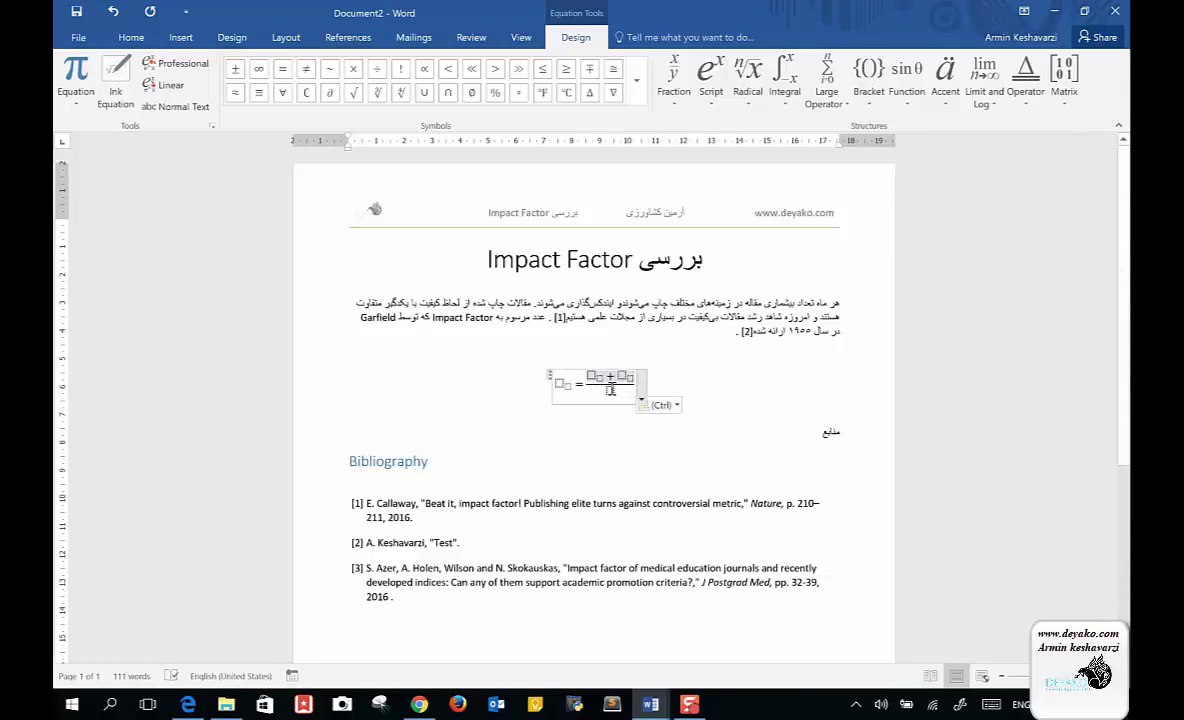
click(611, 390)
key(ctrl+v)
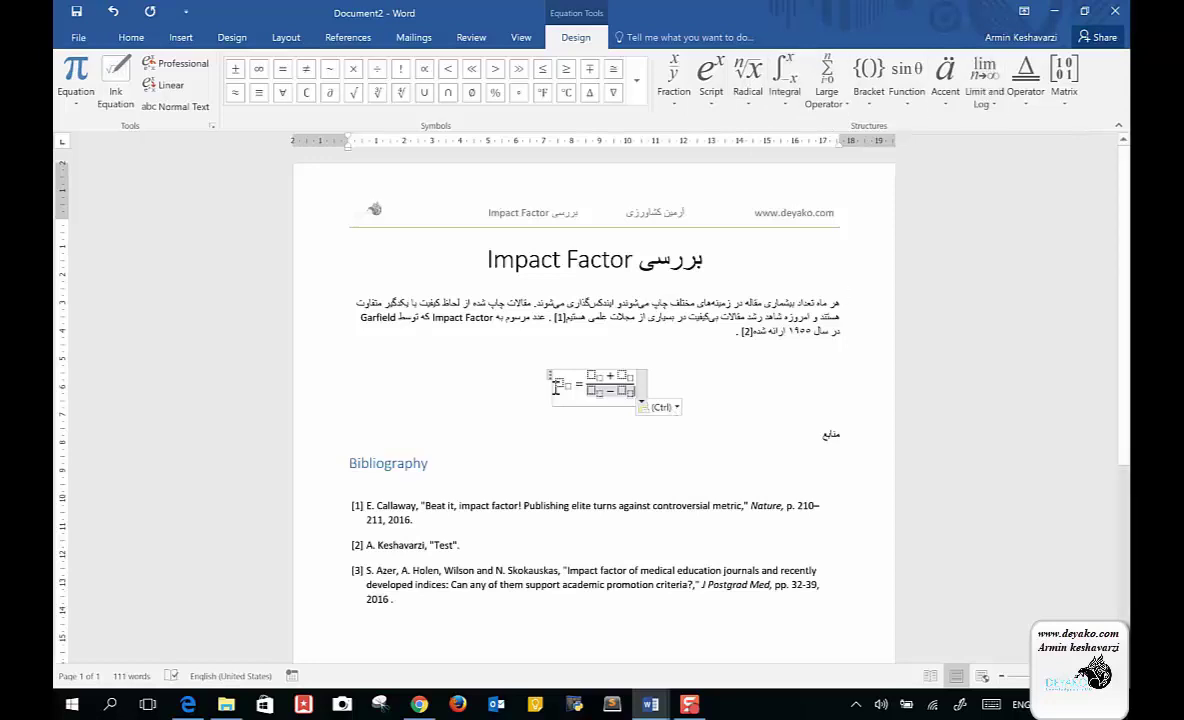
Step: Browse the accent gallery, then switch the symbol panel from Greek Letters to Letter-Like Symbols
click(945, 80)
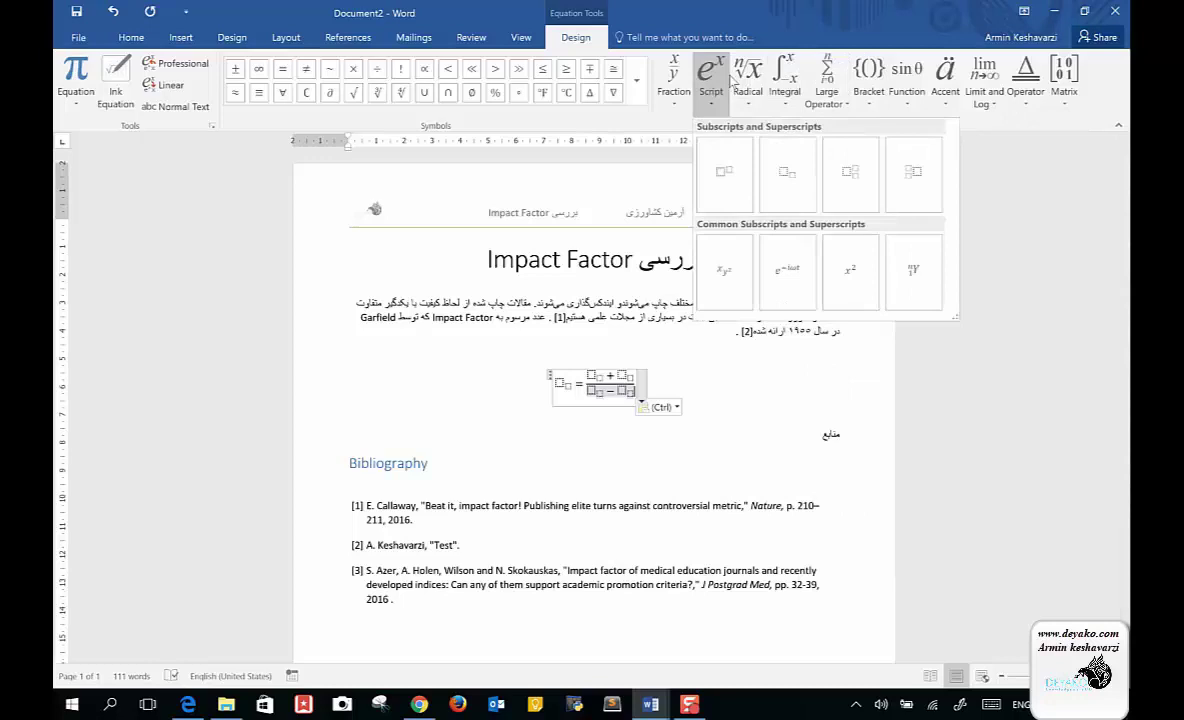
click(635, 80)
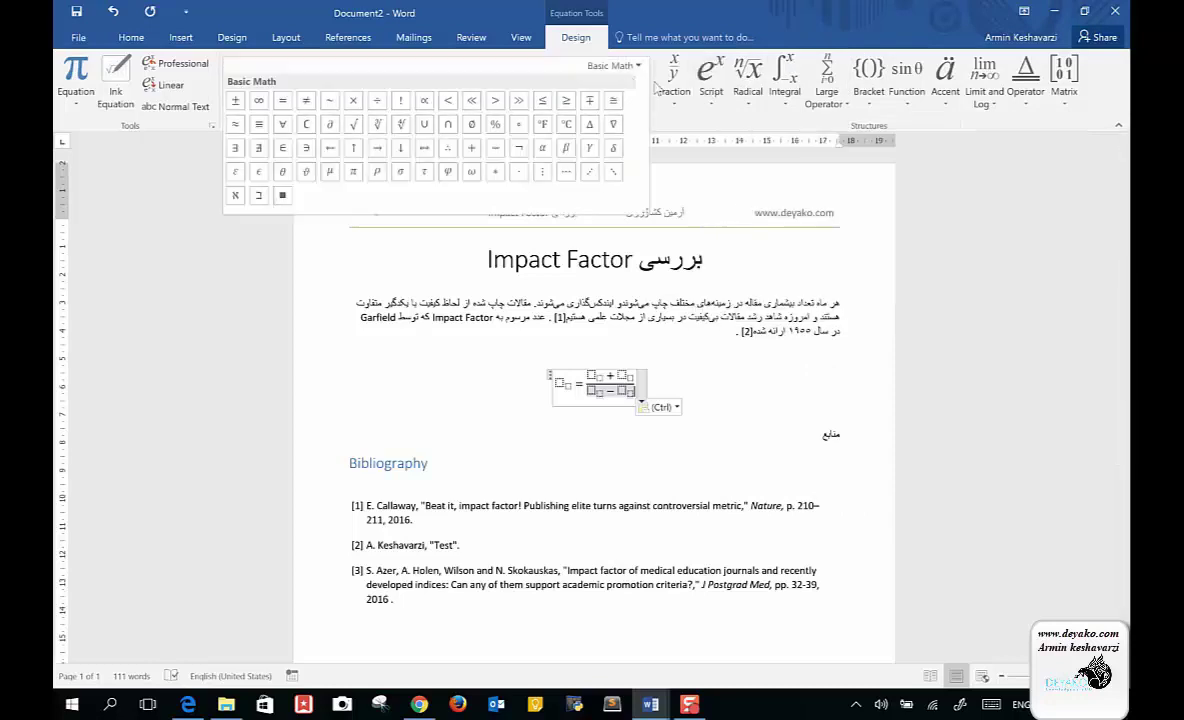
click(630, 65)
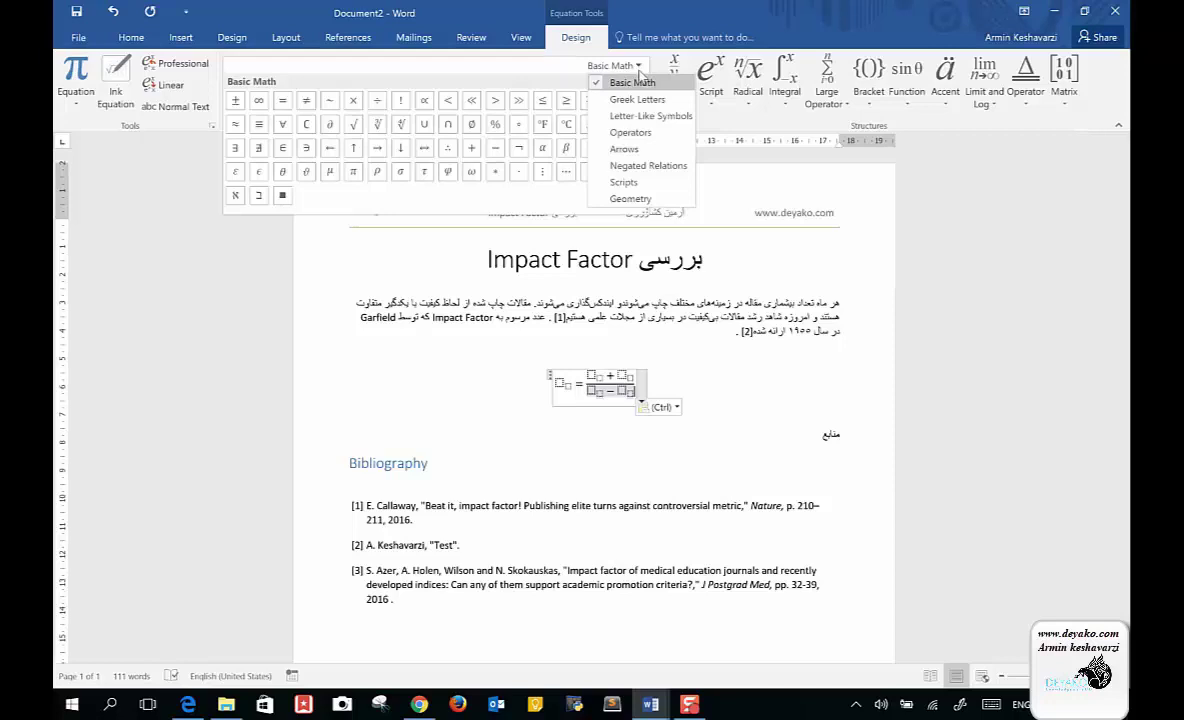
click(640, 100)
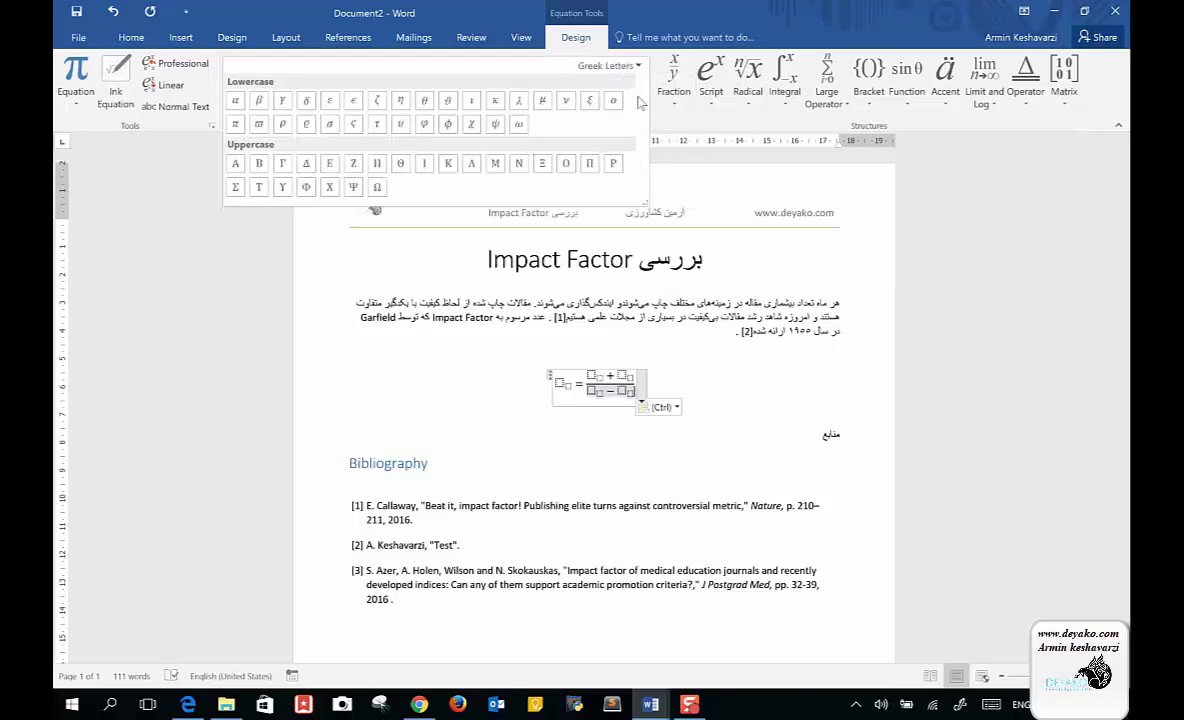
click(632, 65)
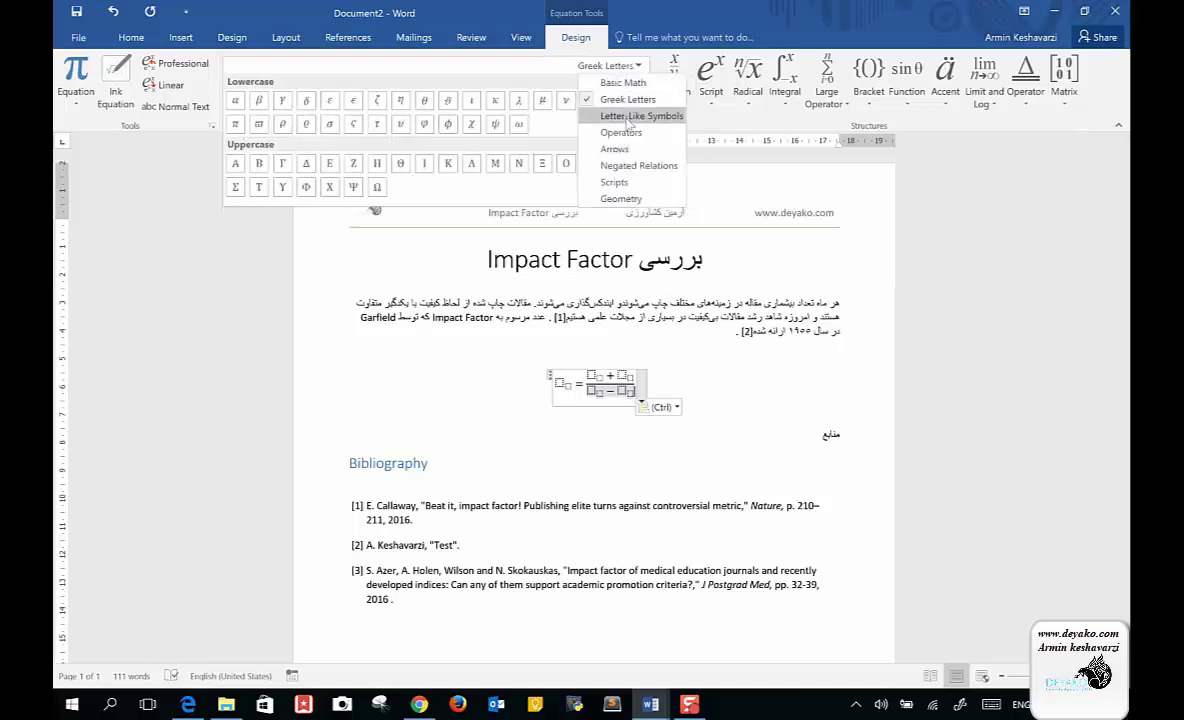
click(586, 108)
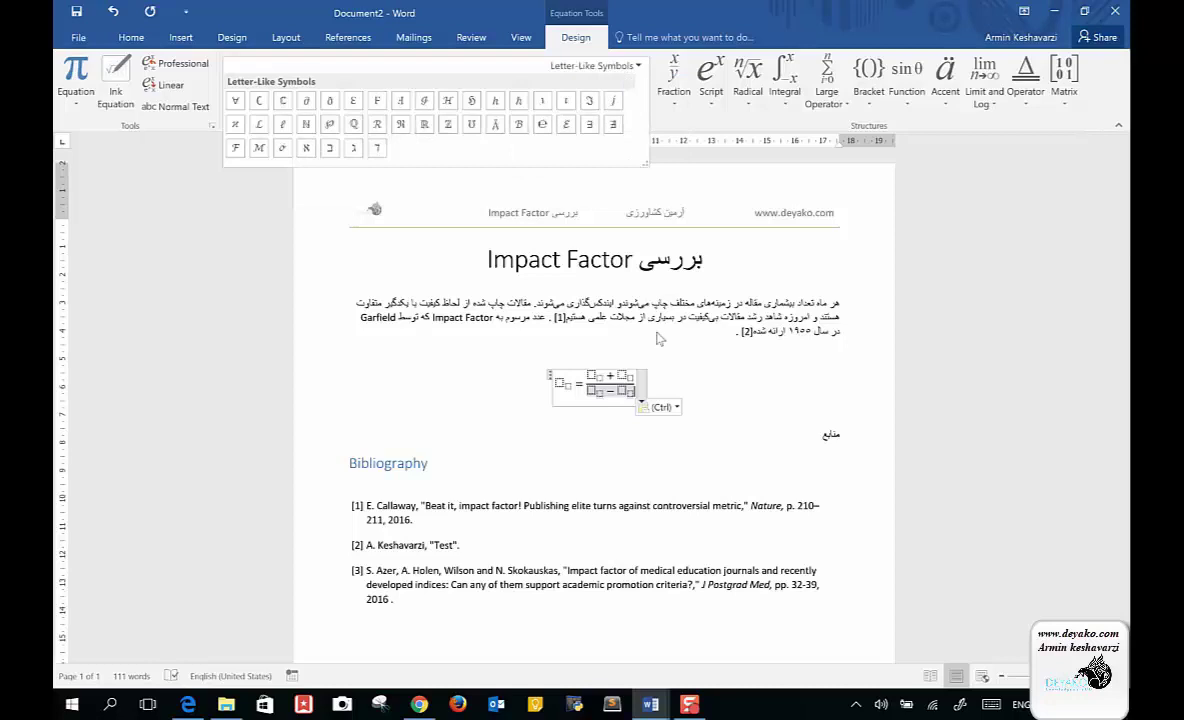
click(611, 314)
click(557, 383)
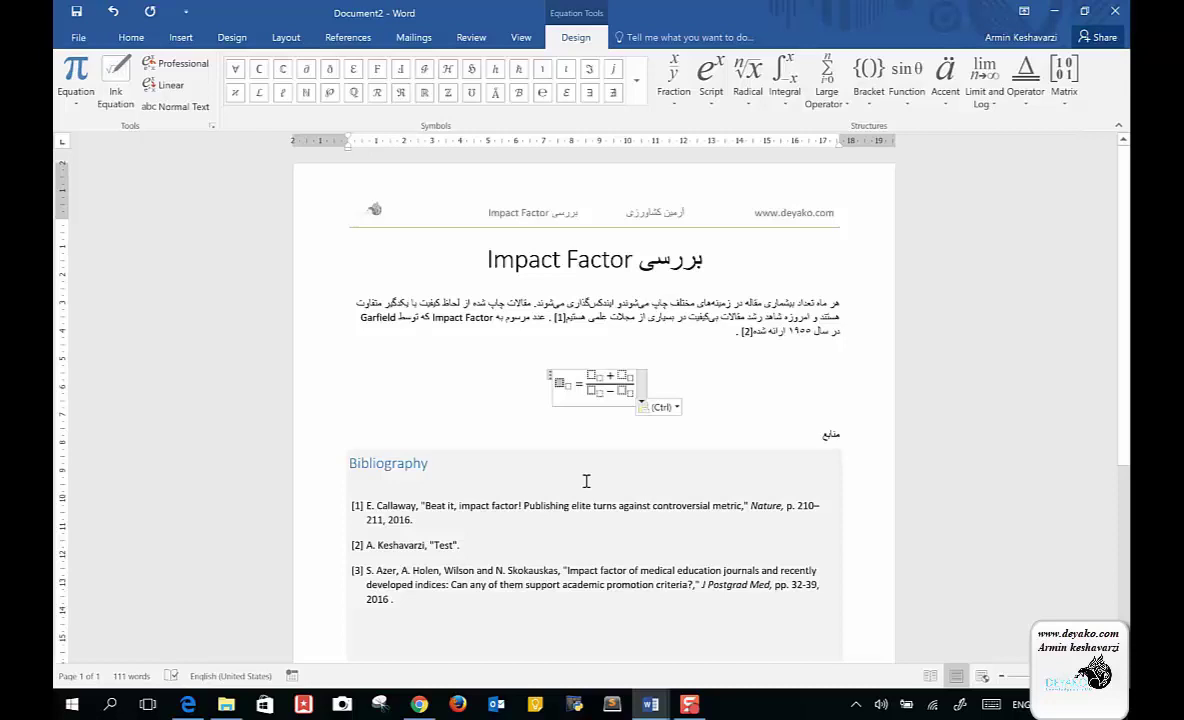
Step: Enter IF_y in the term left of the equals sign
text(f)
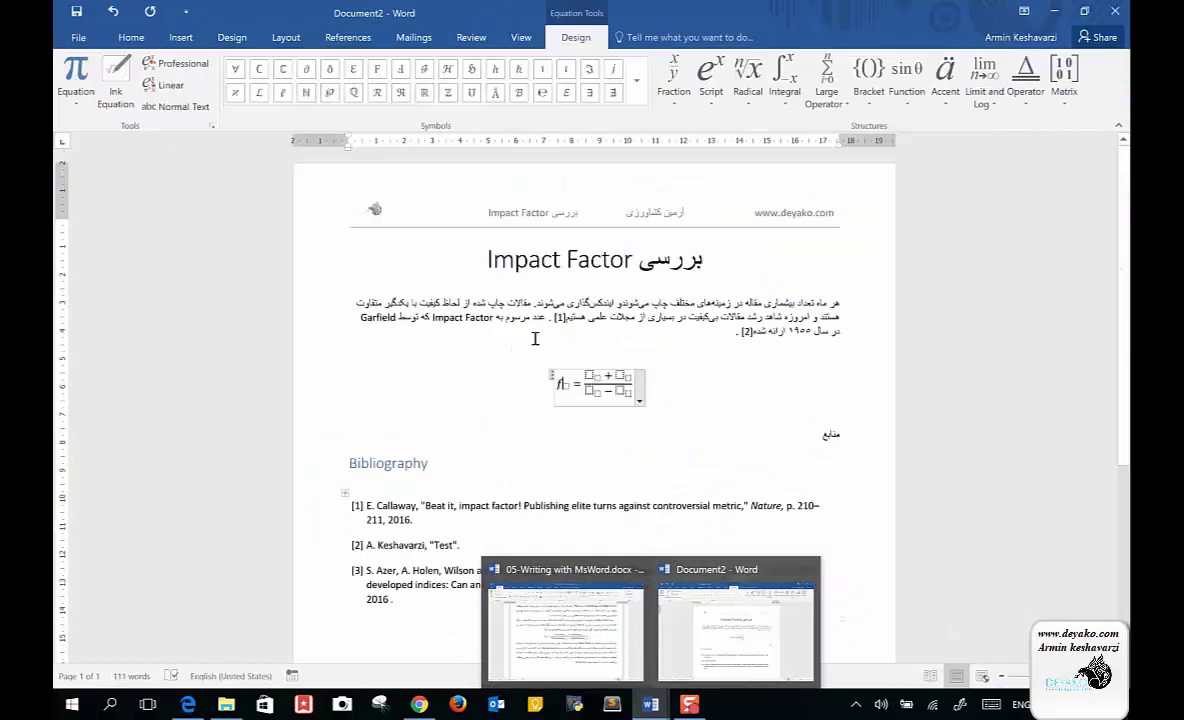
key(BackSpace)
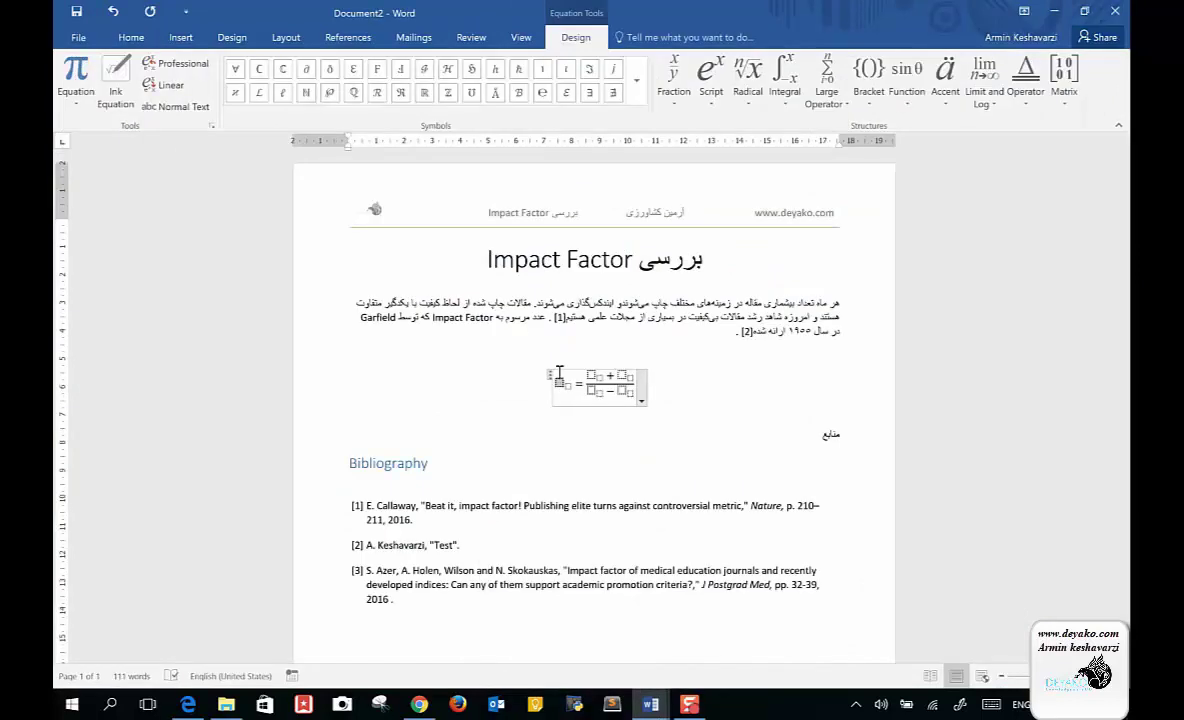
text(IF)
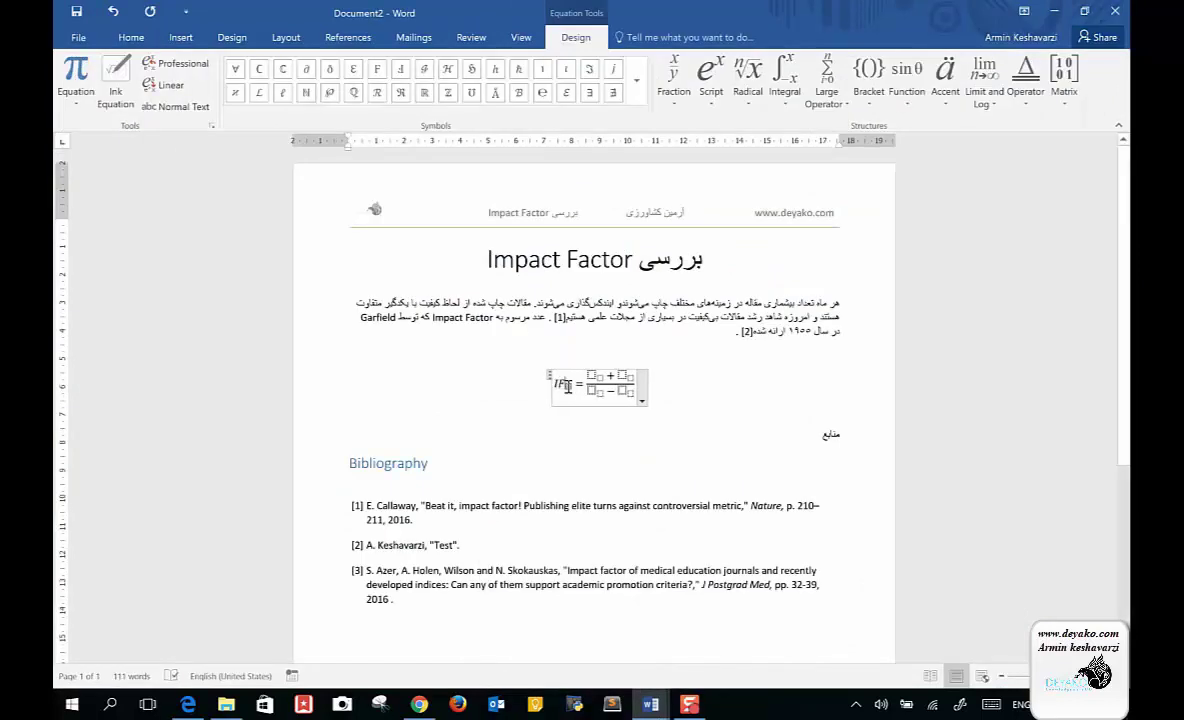
text(_y)
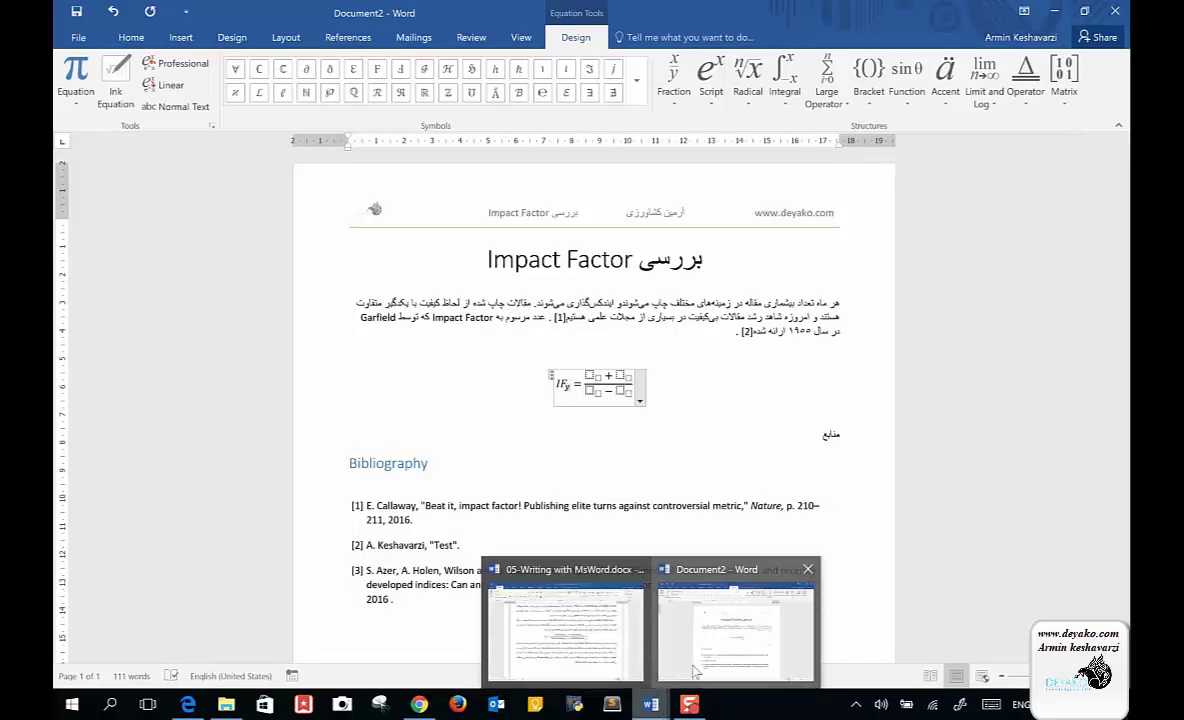
Step: Fill the numerator with C_{y-1} + C_{y-2}, checking the formula in the other document
click(594, 664)
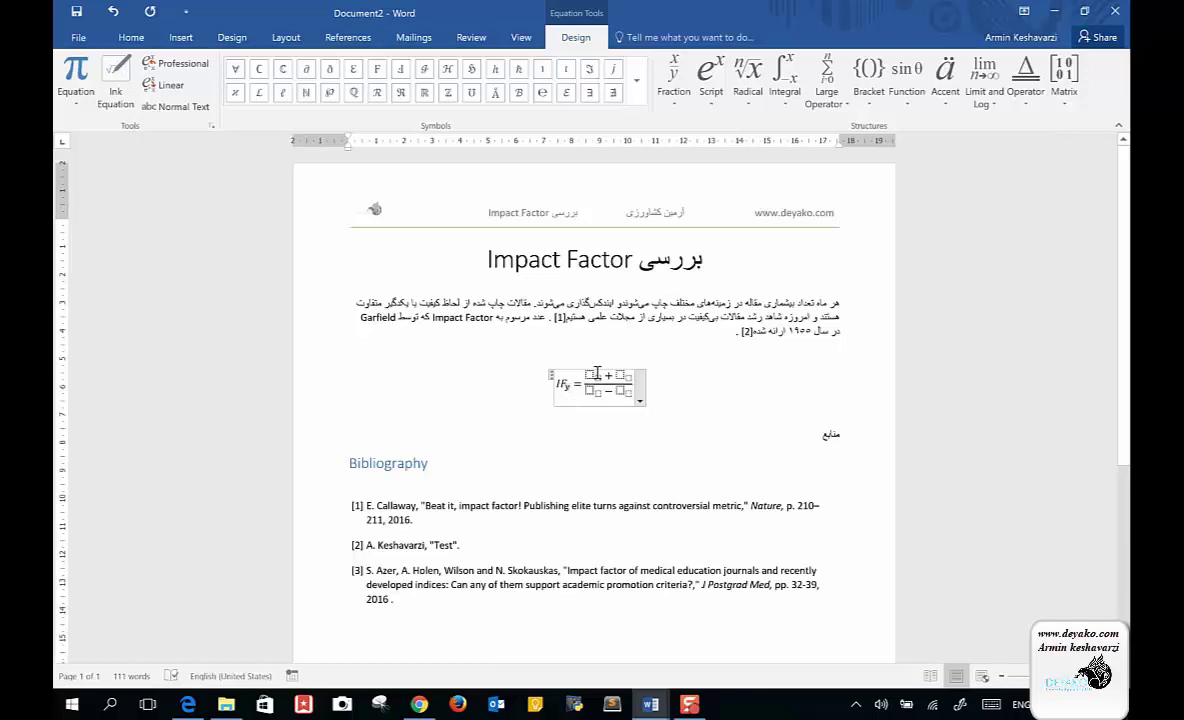
click(588, 375)
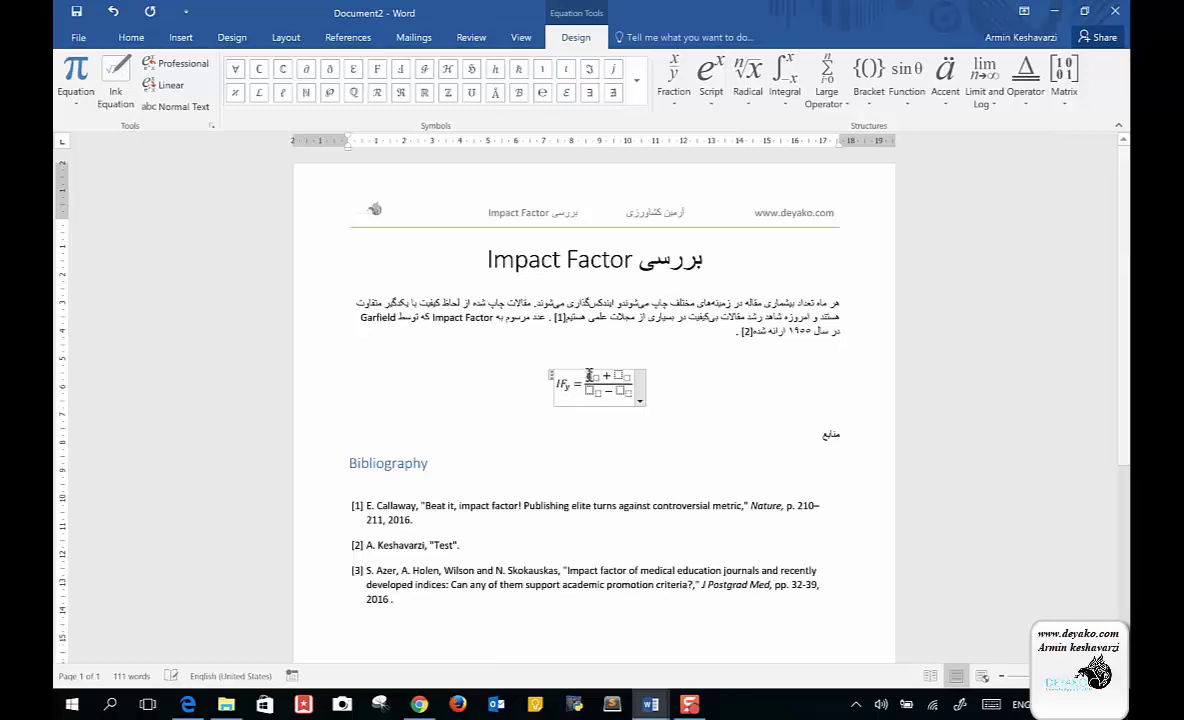
text(C_()
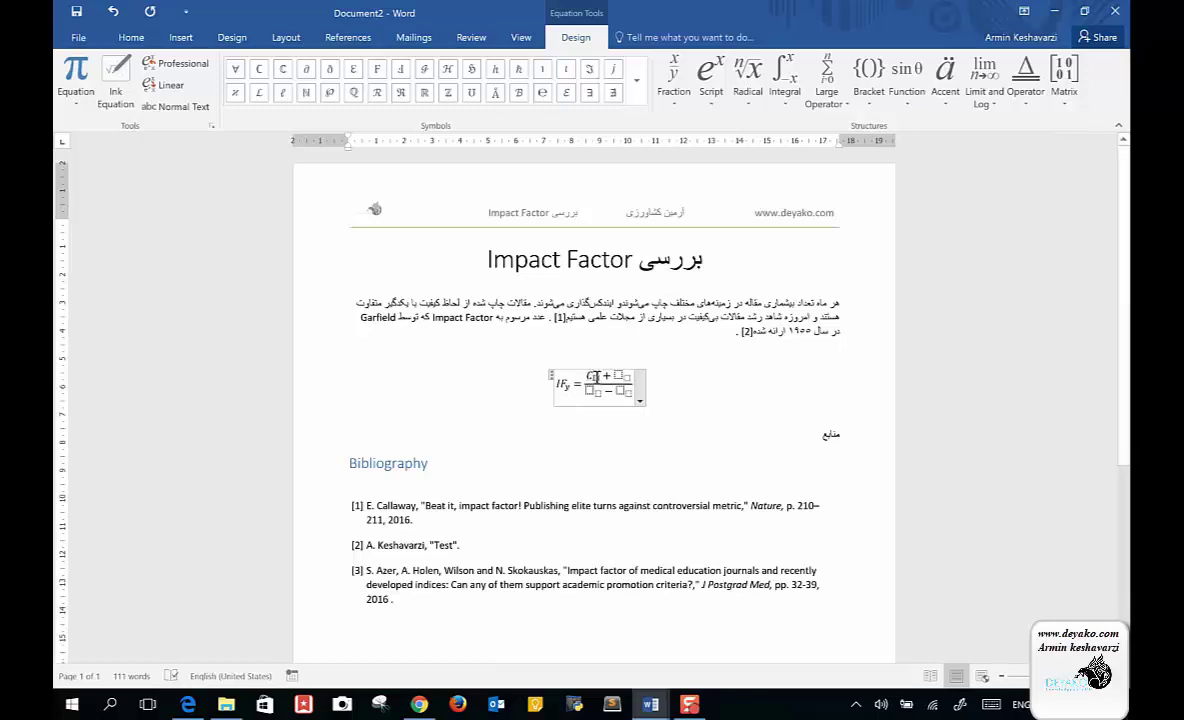
text(y-a)
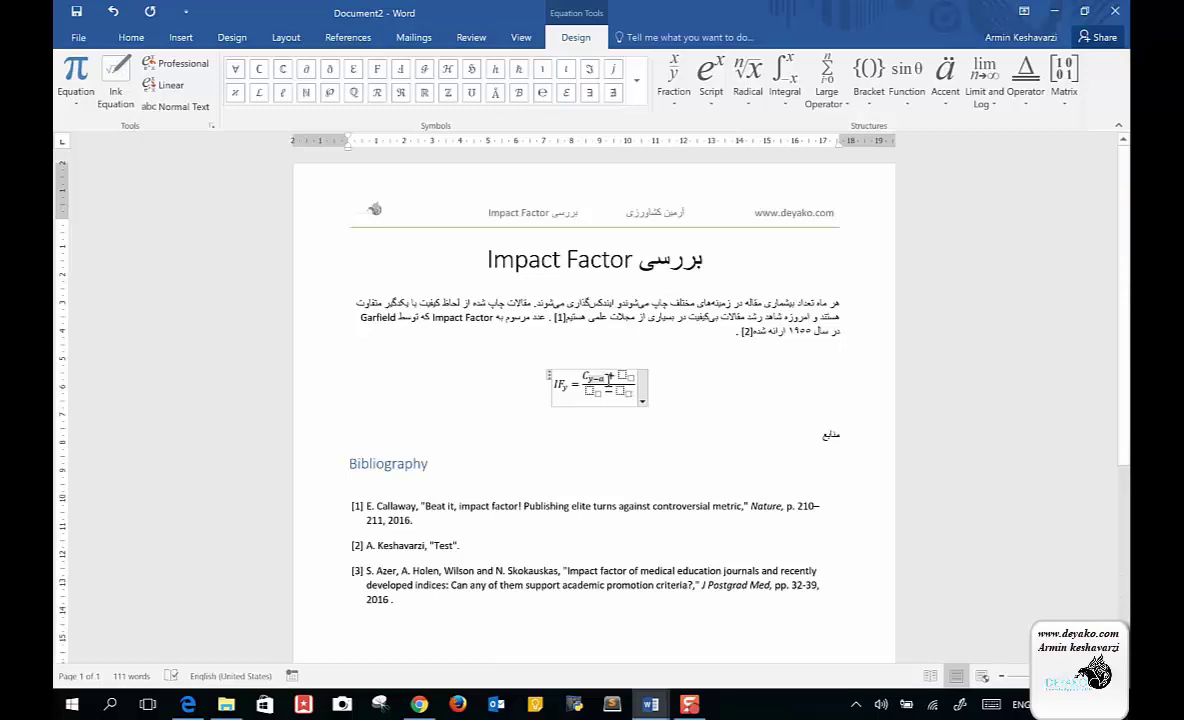
key(BackSpace)
text(1)
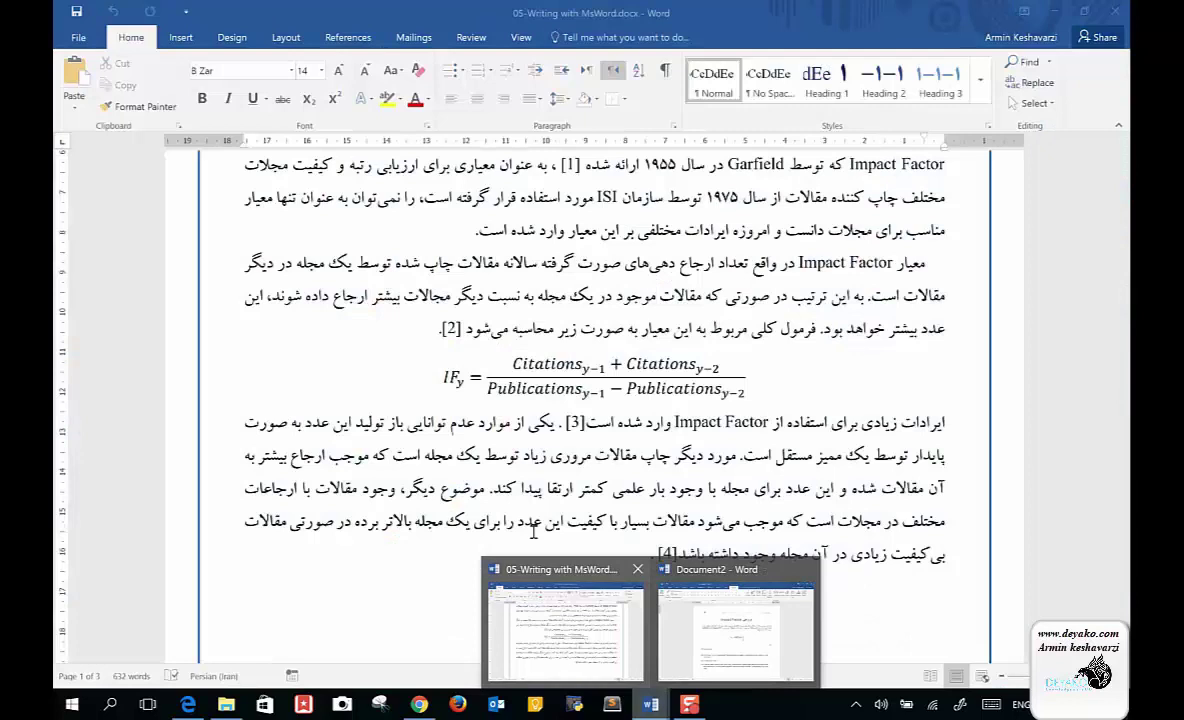
click(735, 630)
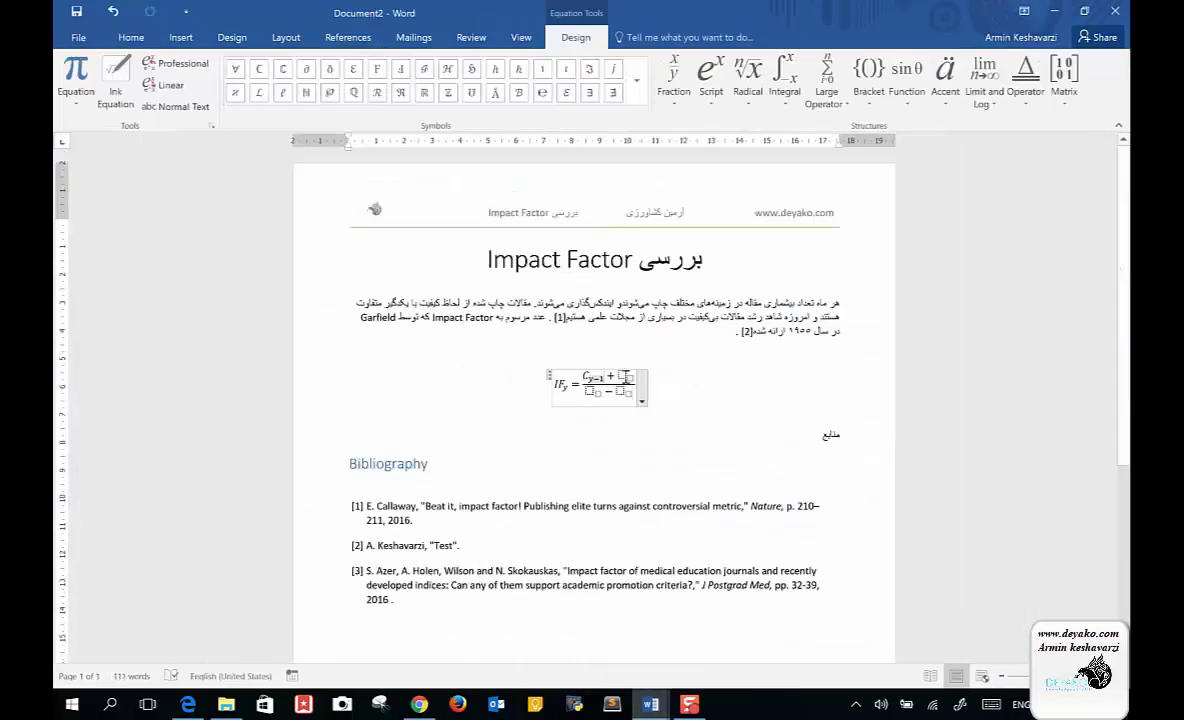
click(626, 377)
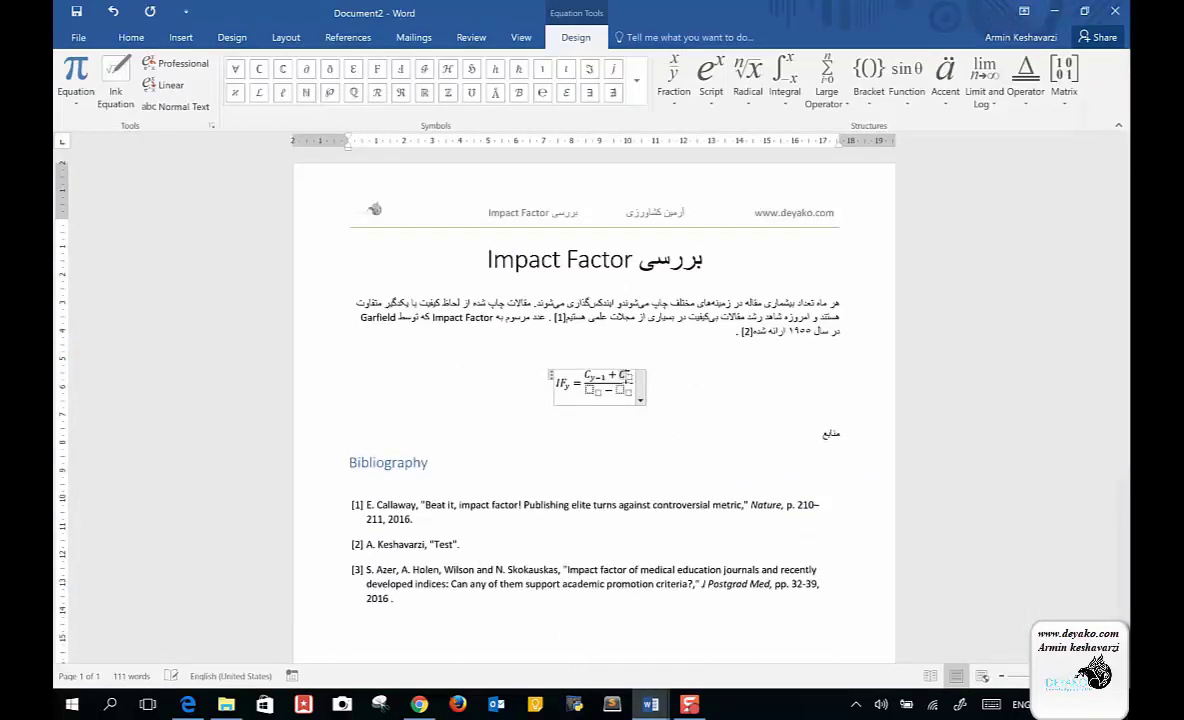
text(C_□)
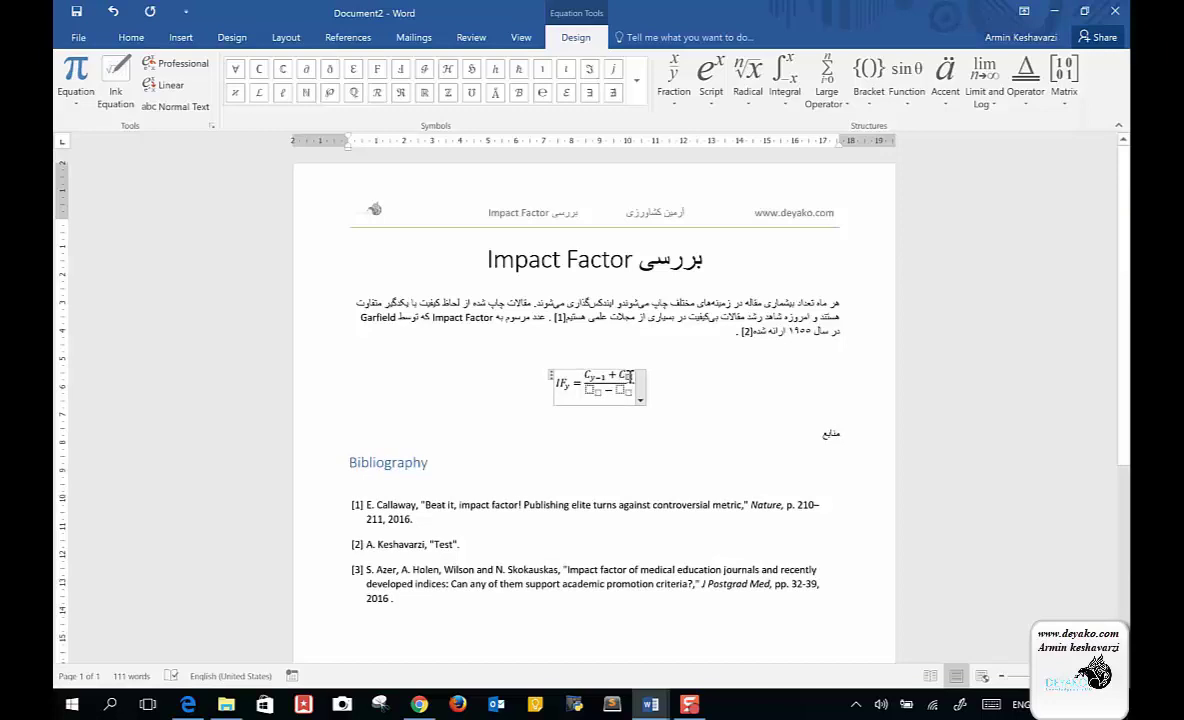
text(y-2)
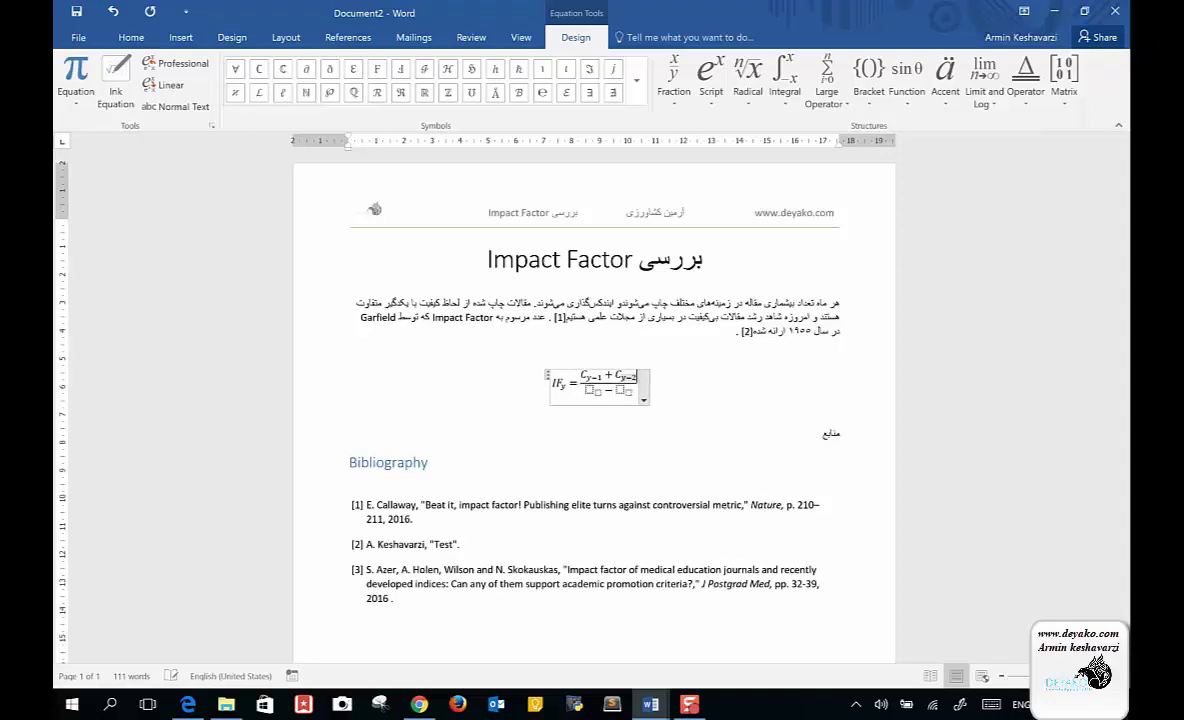
Step: Fill the denominator with P_{y-1} − P_{y-2} and leave the finished equation
click(590, 389)
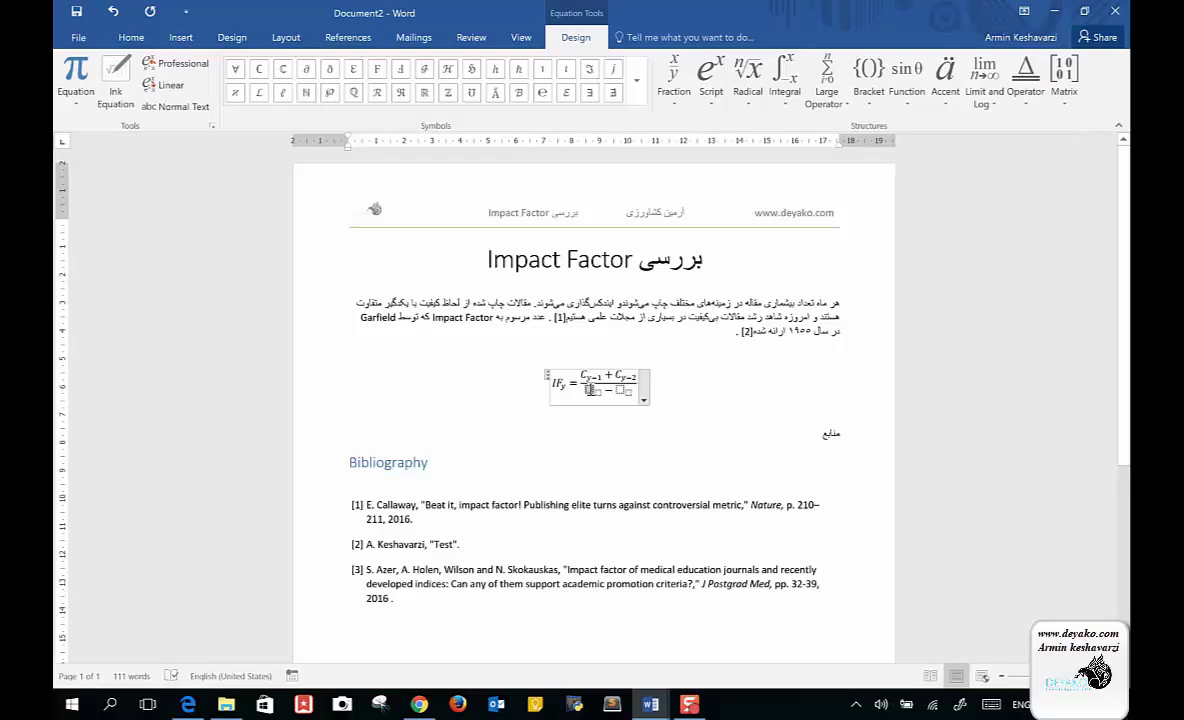
text(P)
text(y-1)
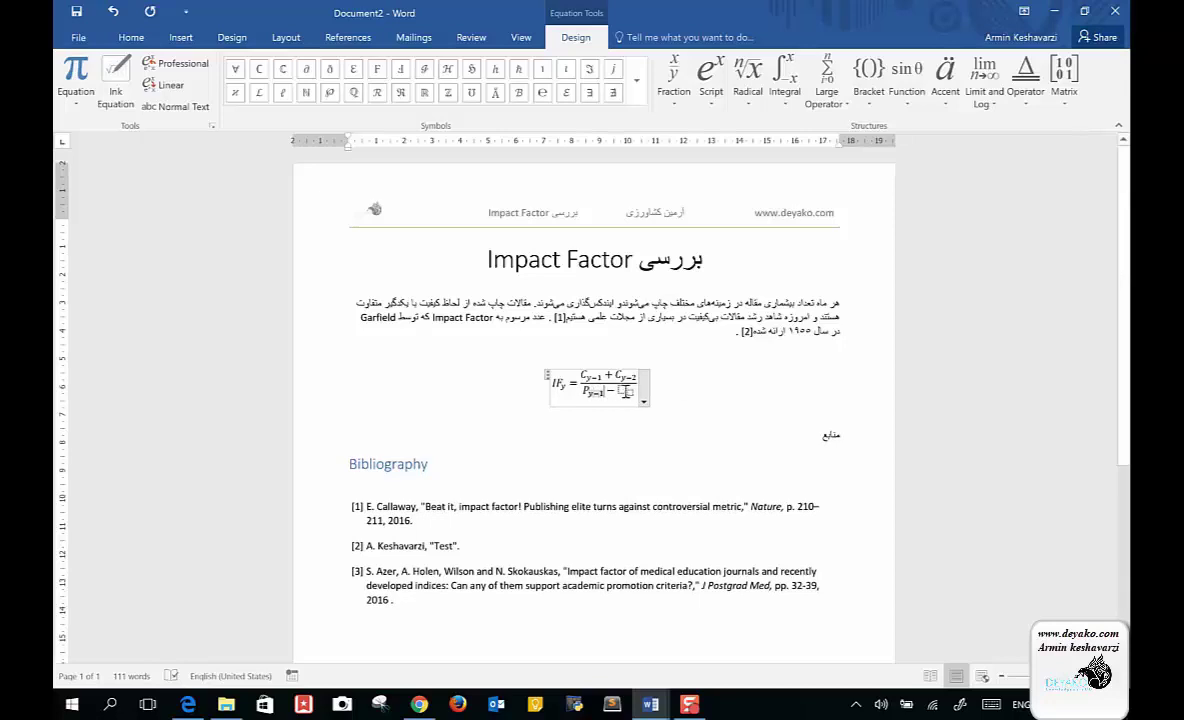
click(624, 392)
text(P)
text(_)
text(y-1)
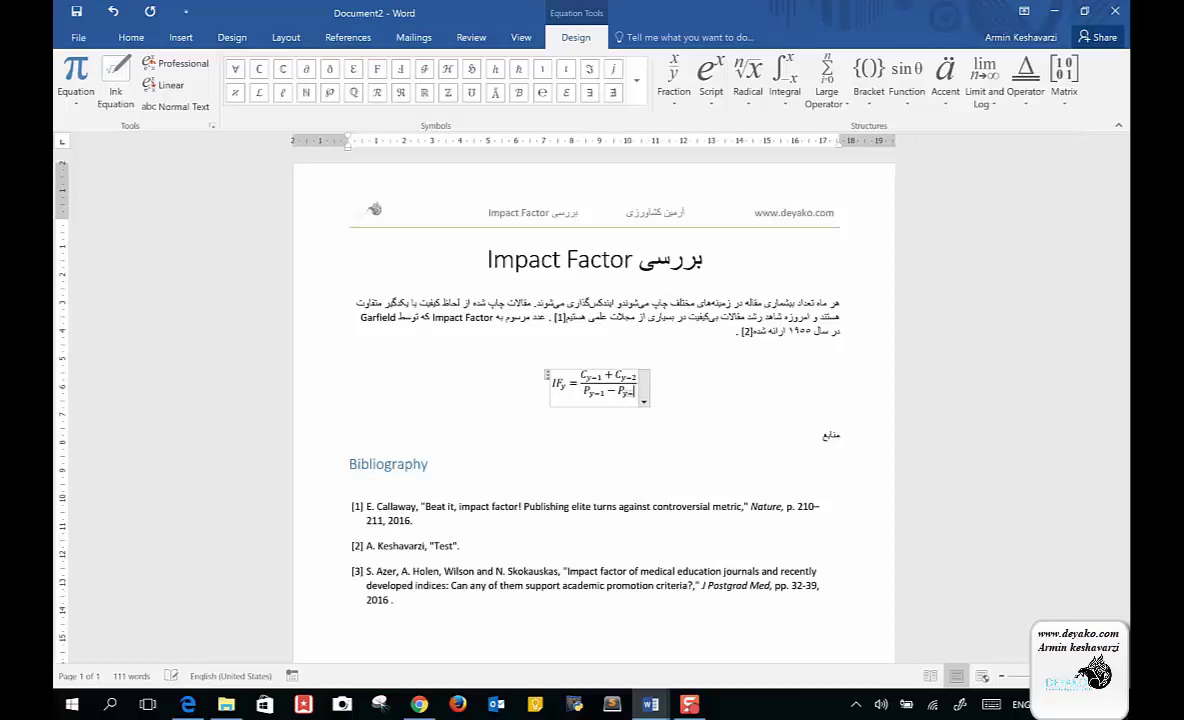
key(BackSpace)
text(2)
click(648, 284)
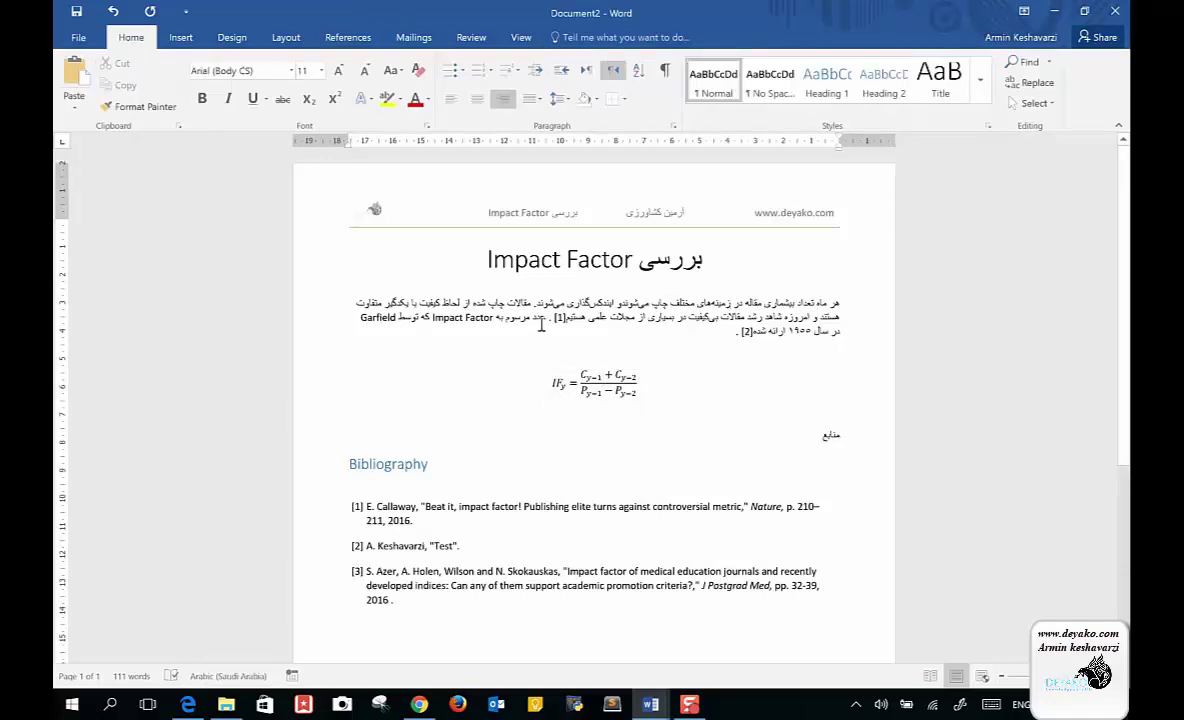
Step: Type x2+y2 in the paragraph's second line in English and superscript the 2s
click(690, 318)
key(alt+shift)
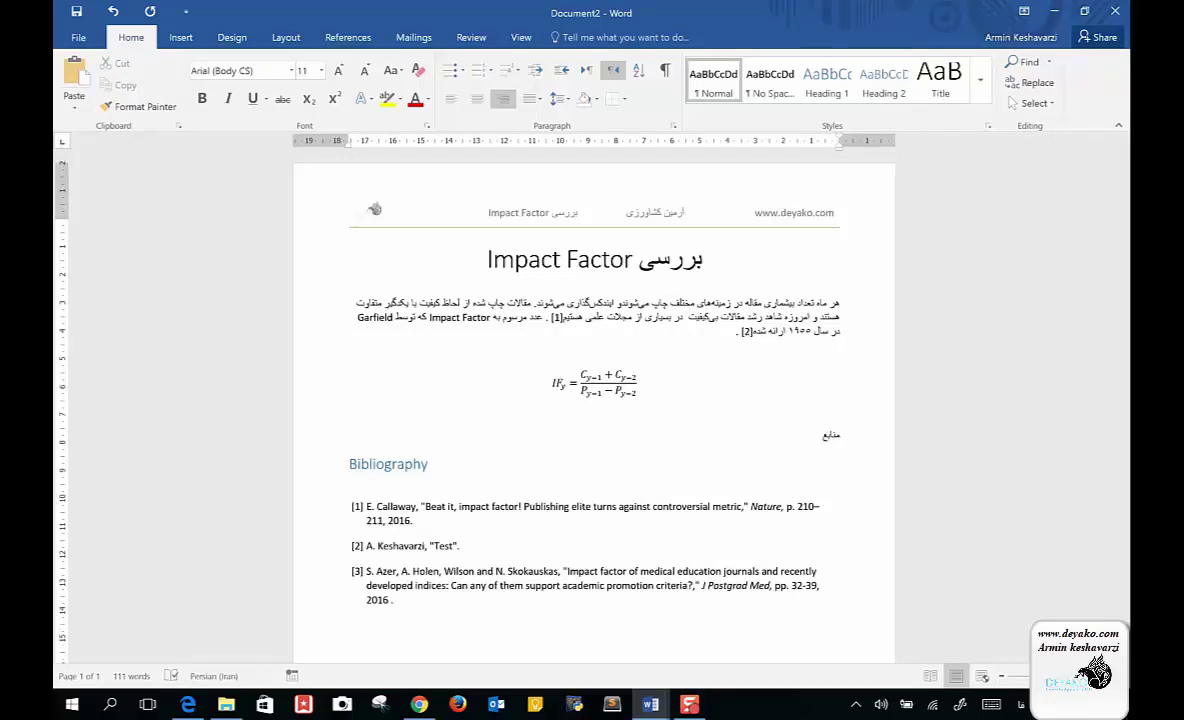
key(alt+shift)
text(x2)
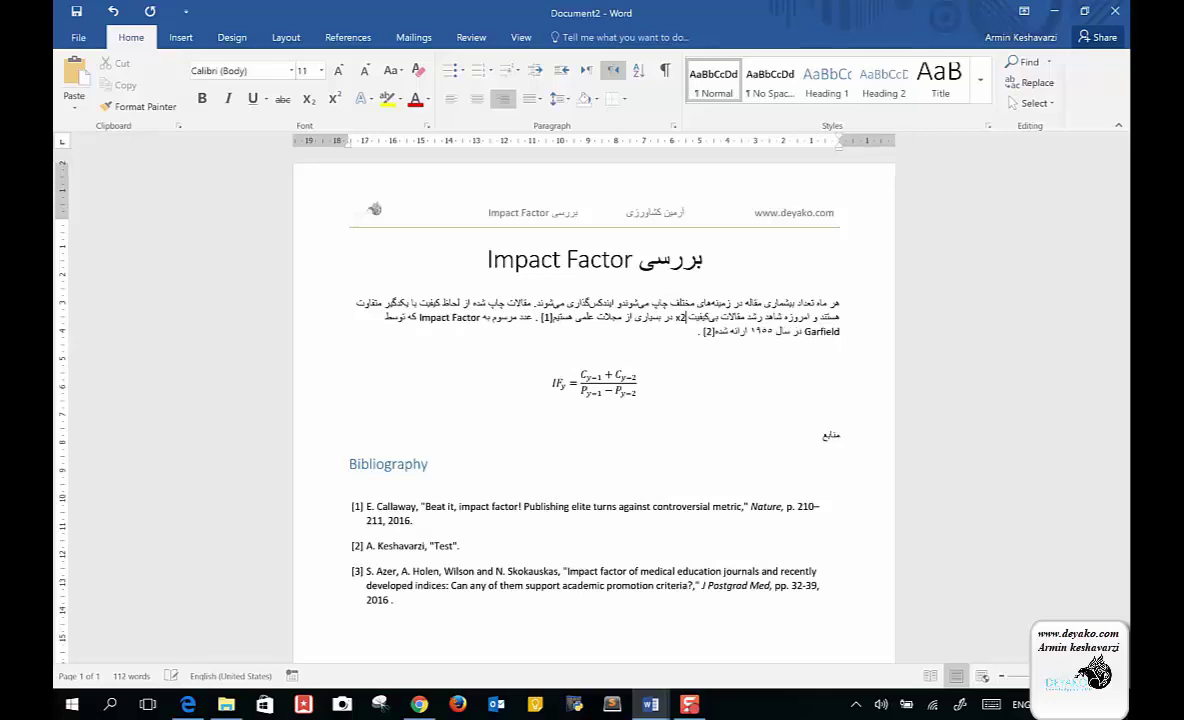
text(+)
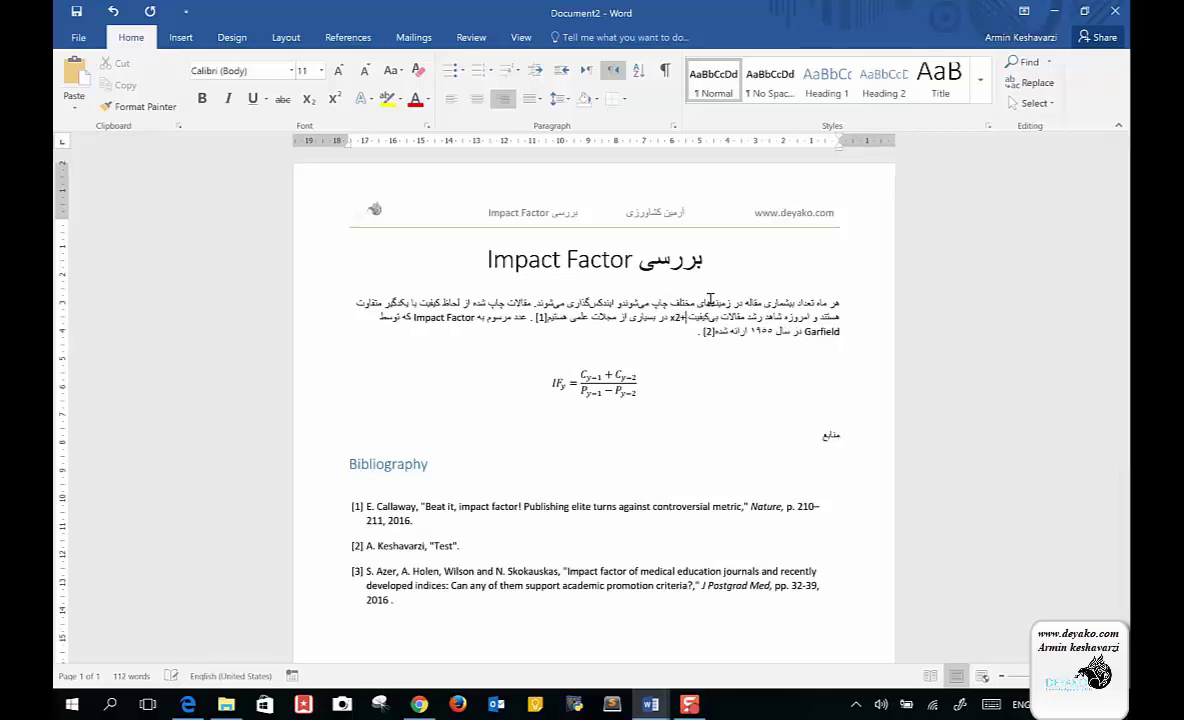
text(y2)
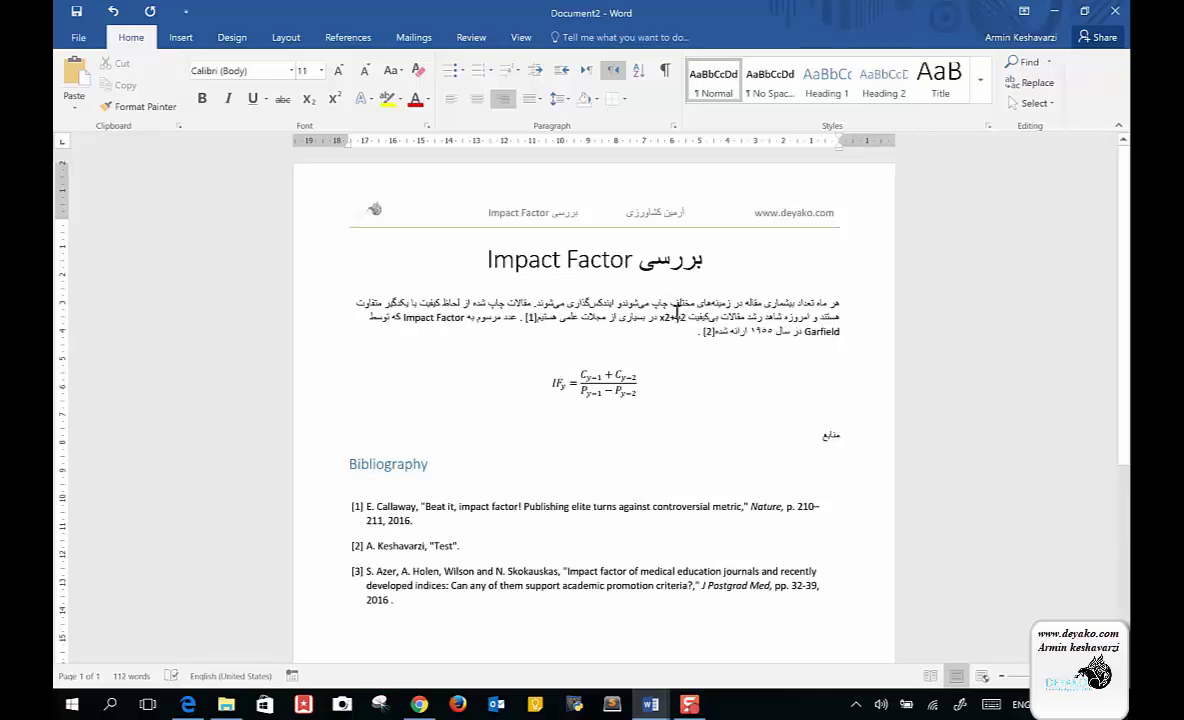
double_click(667, 315)
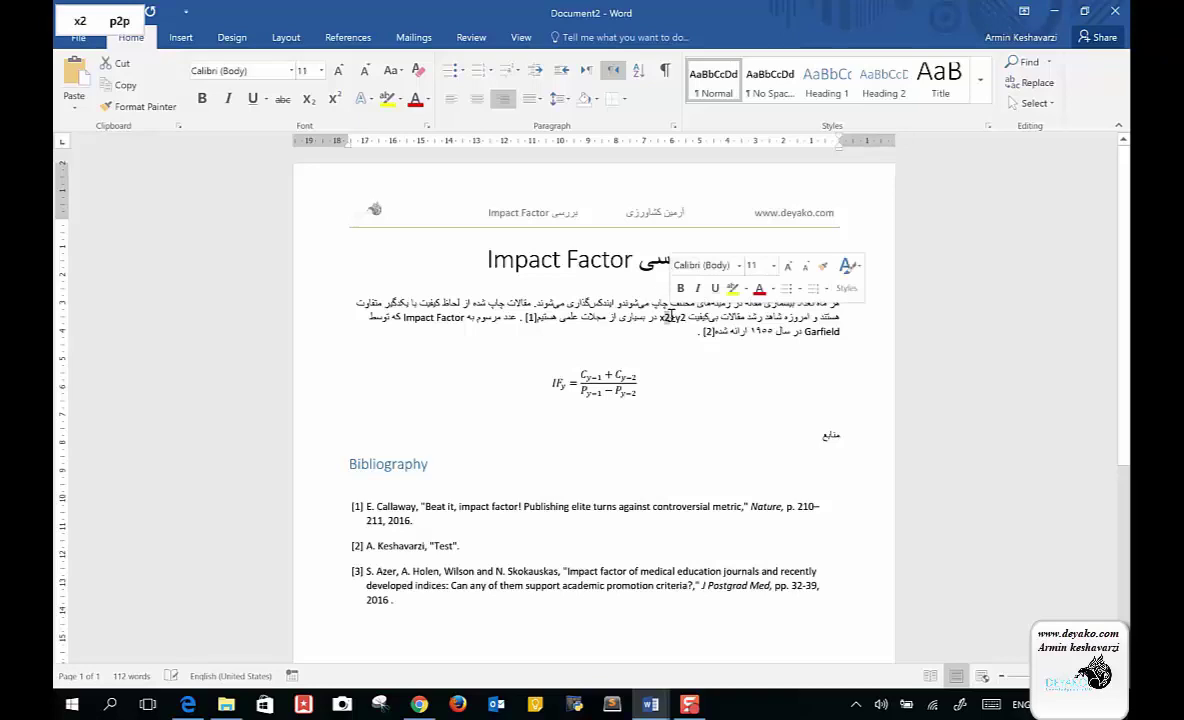
click(331, 100)
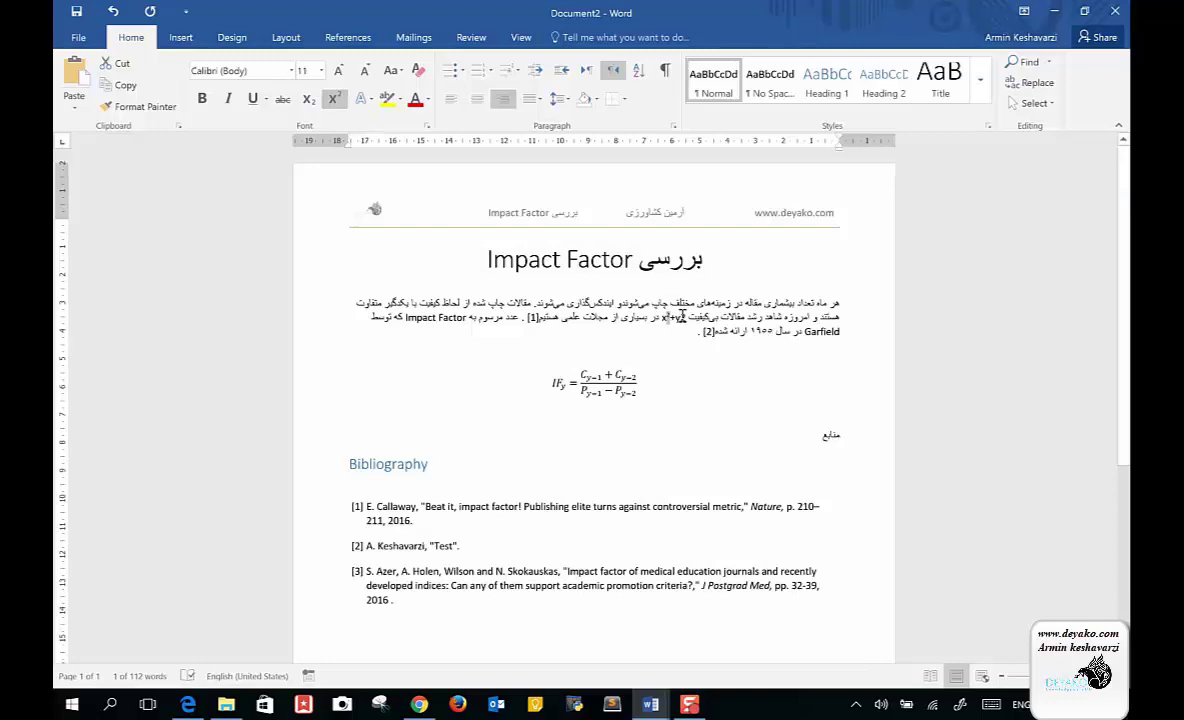
click(681, 316)
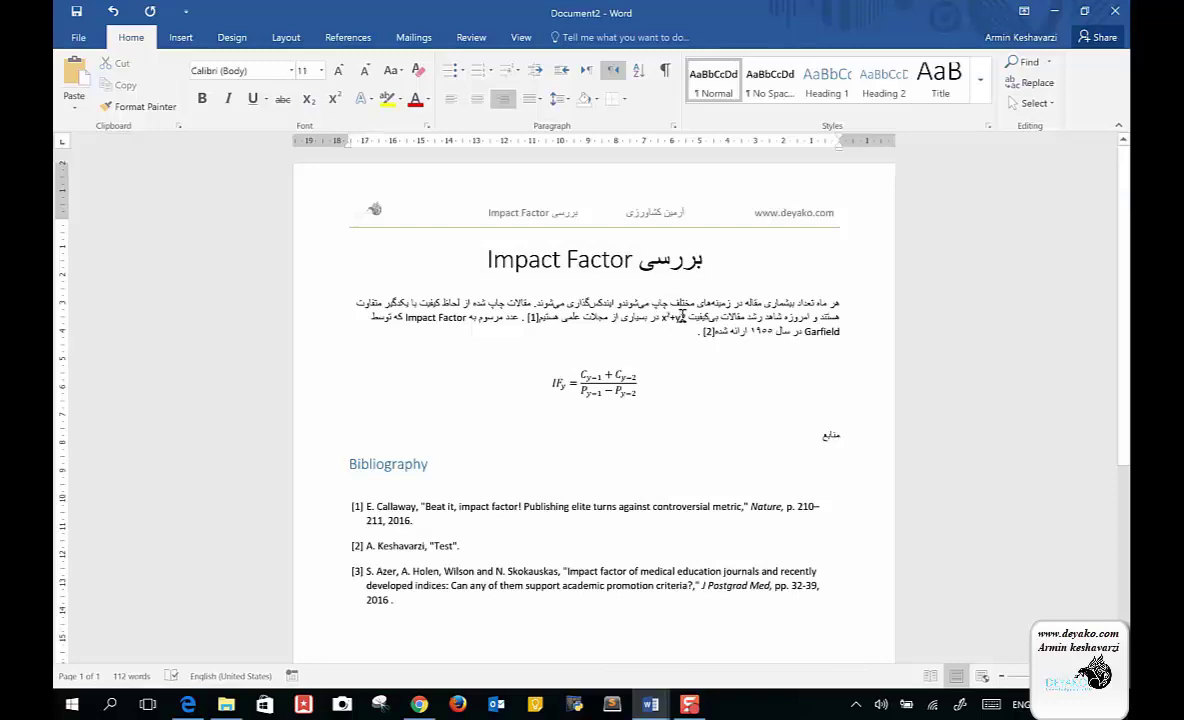
double_click(681, 316)
click(336, 98)
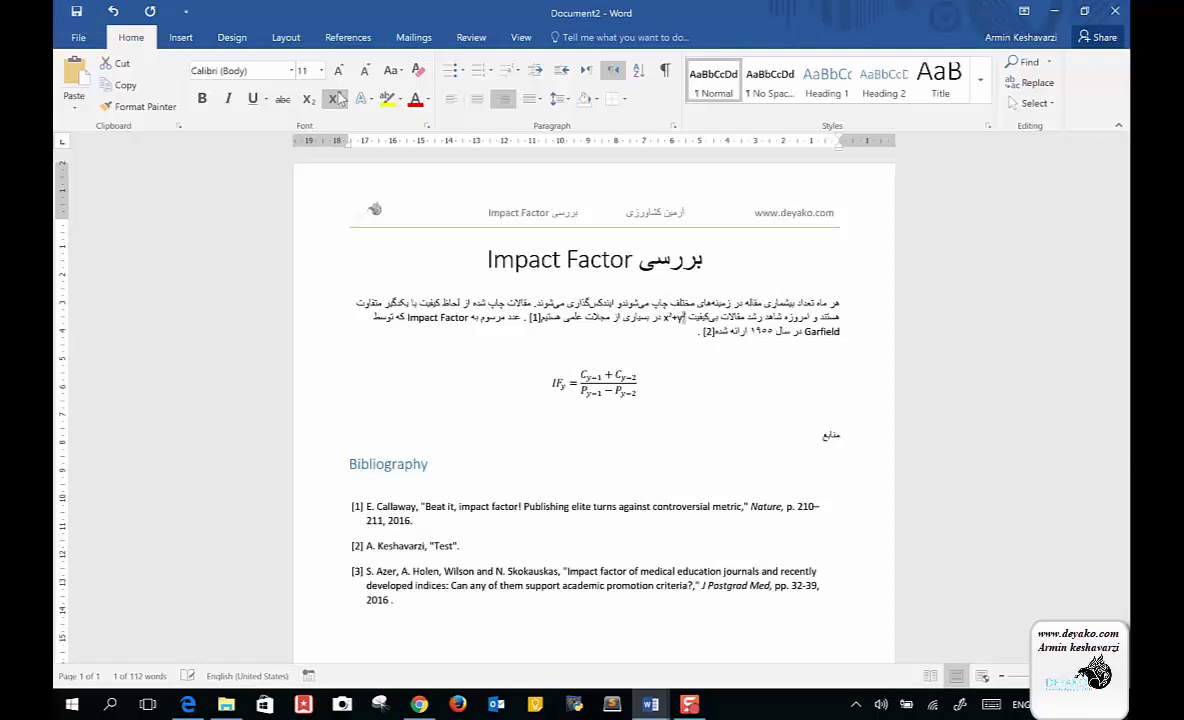
Step: Delete a character in the paragraph while toggling between English and Persian input
click(656, 318)
text(در)
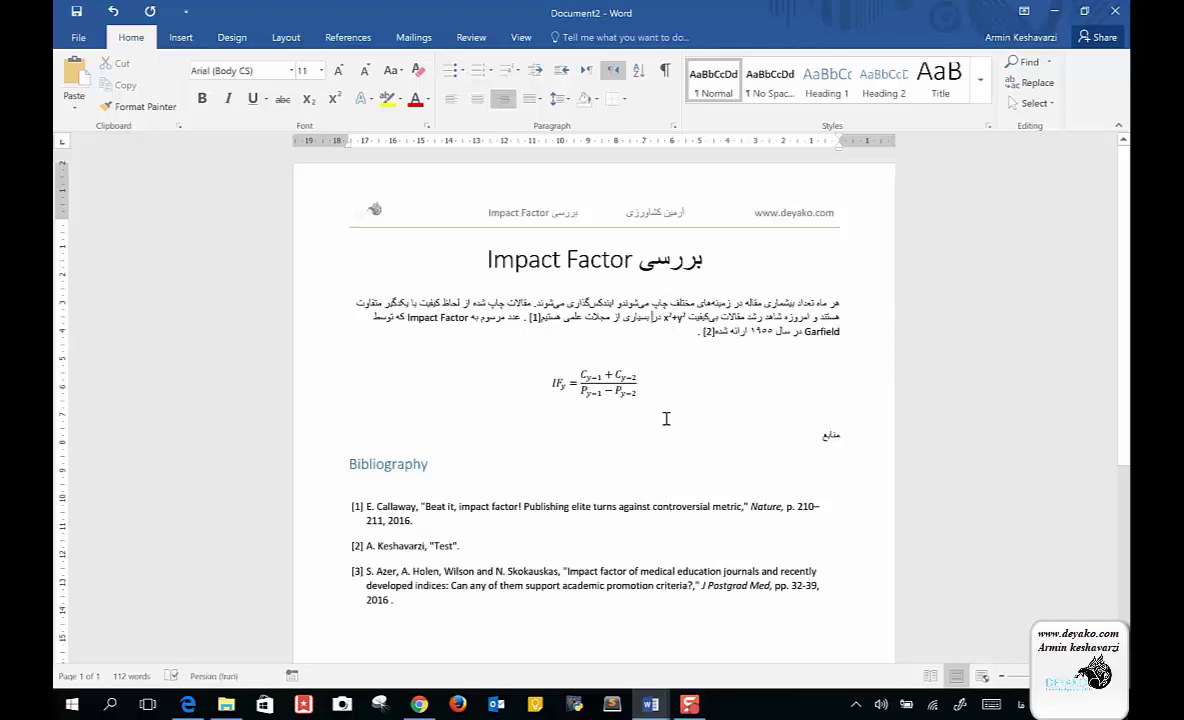
key(alt+shift)
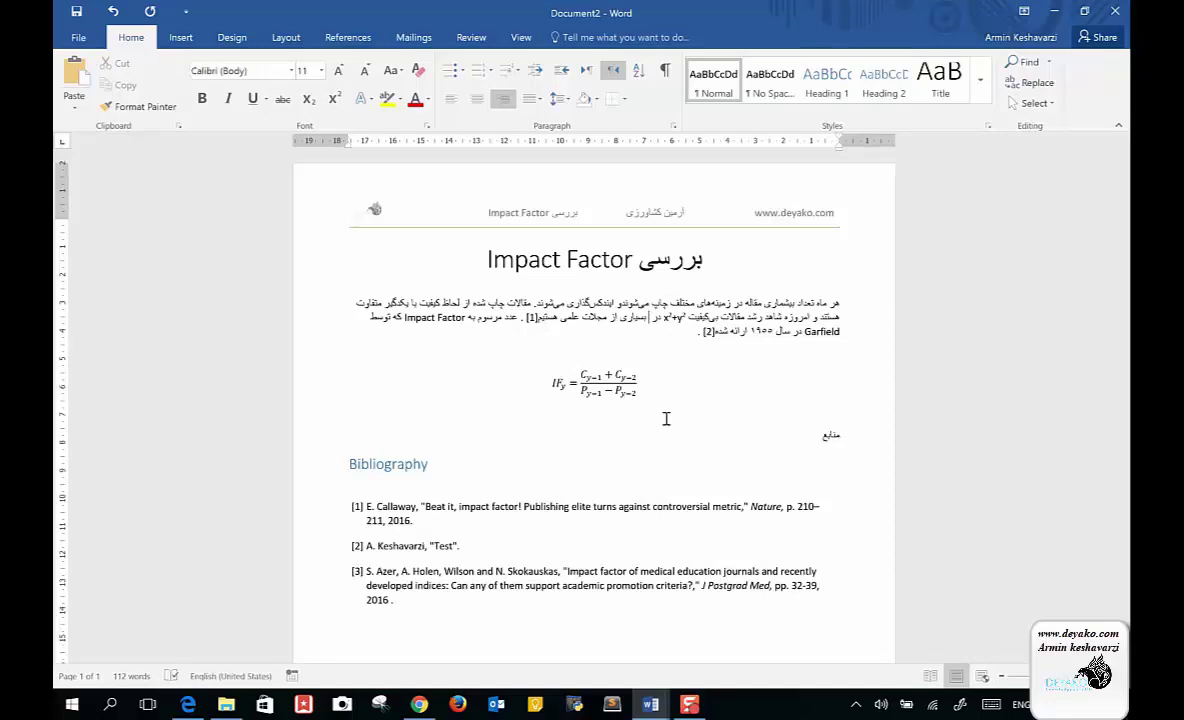
key(alt+shift)
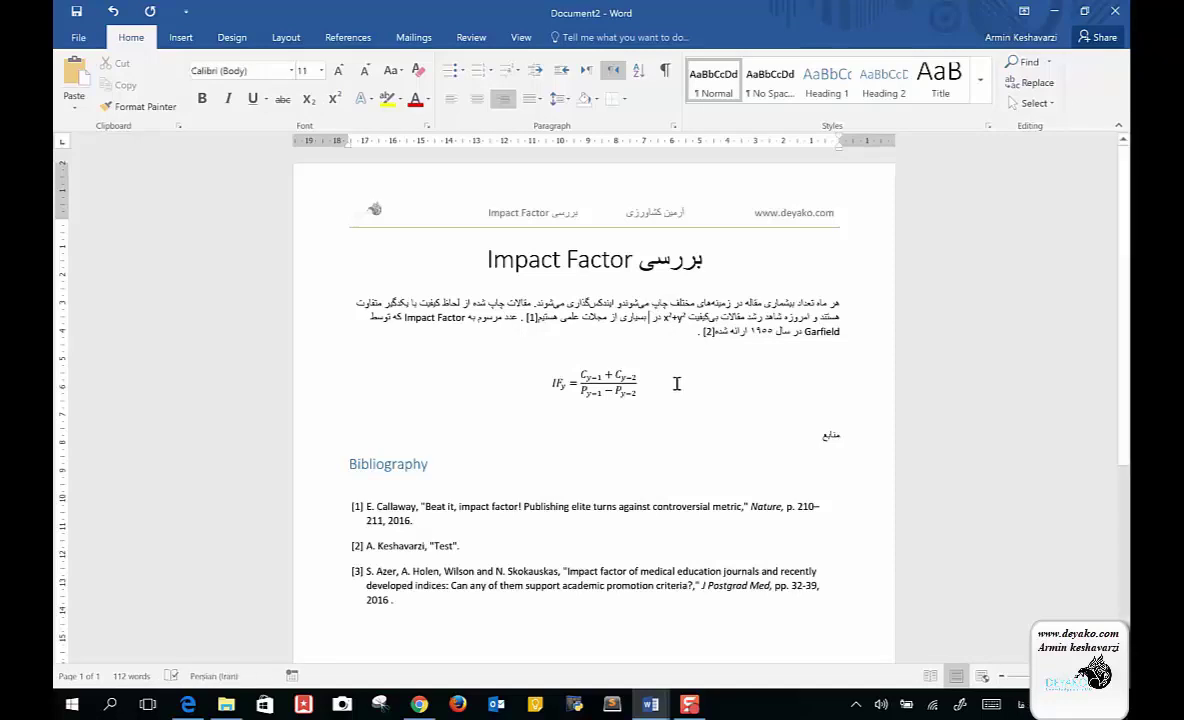
key(BackSpace)
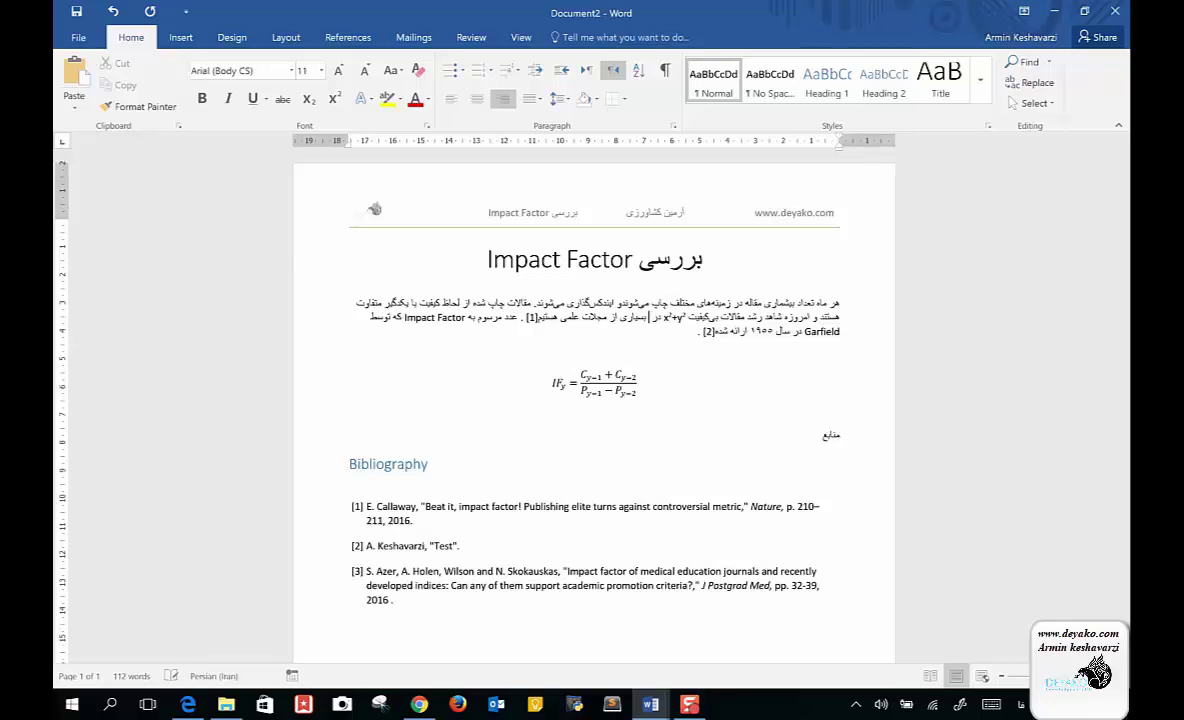
key(alt+shift)
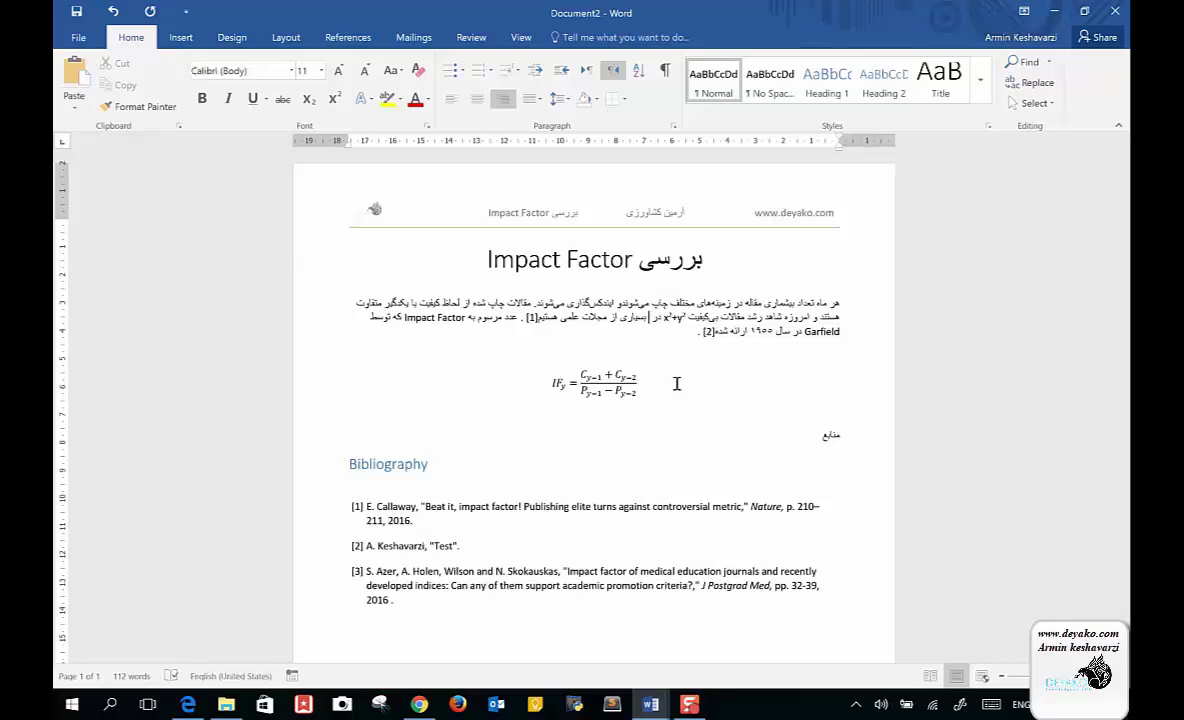
Step: Insert an inline equation holding a simple integral and a subscript template
key(alt+equal)
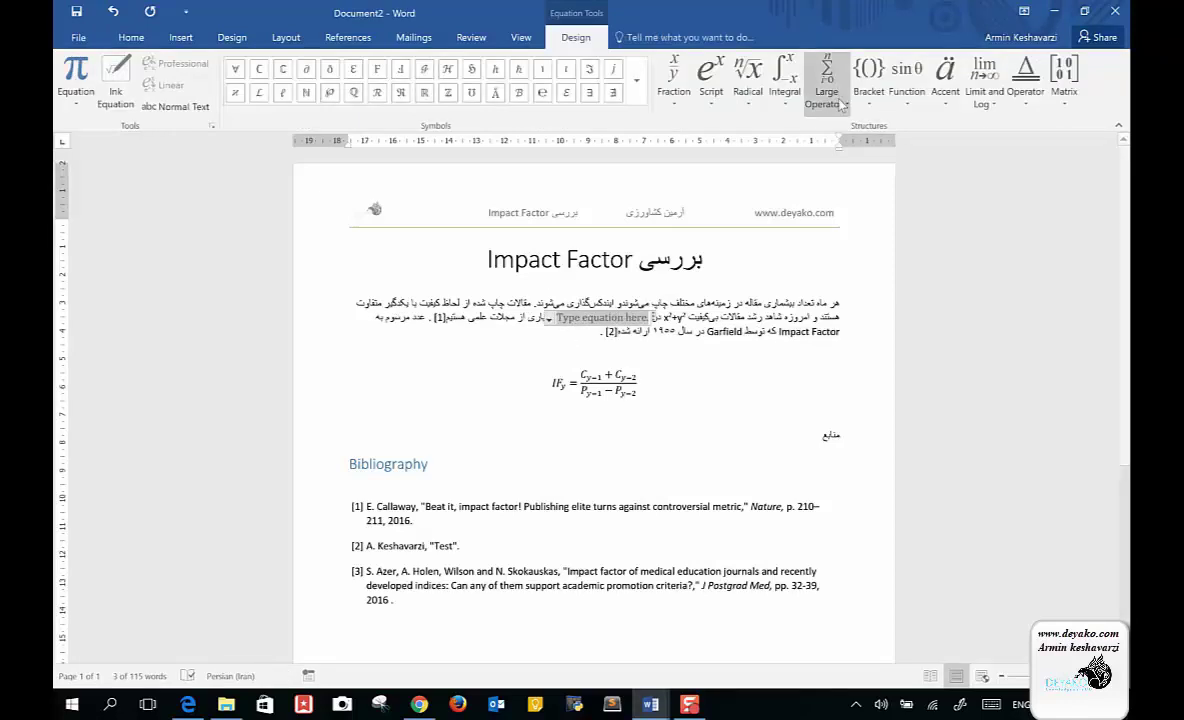
click(785, 90)
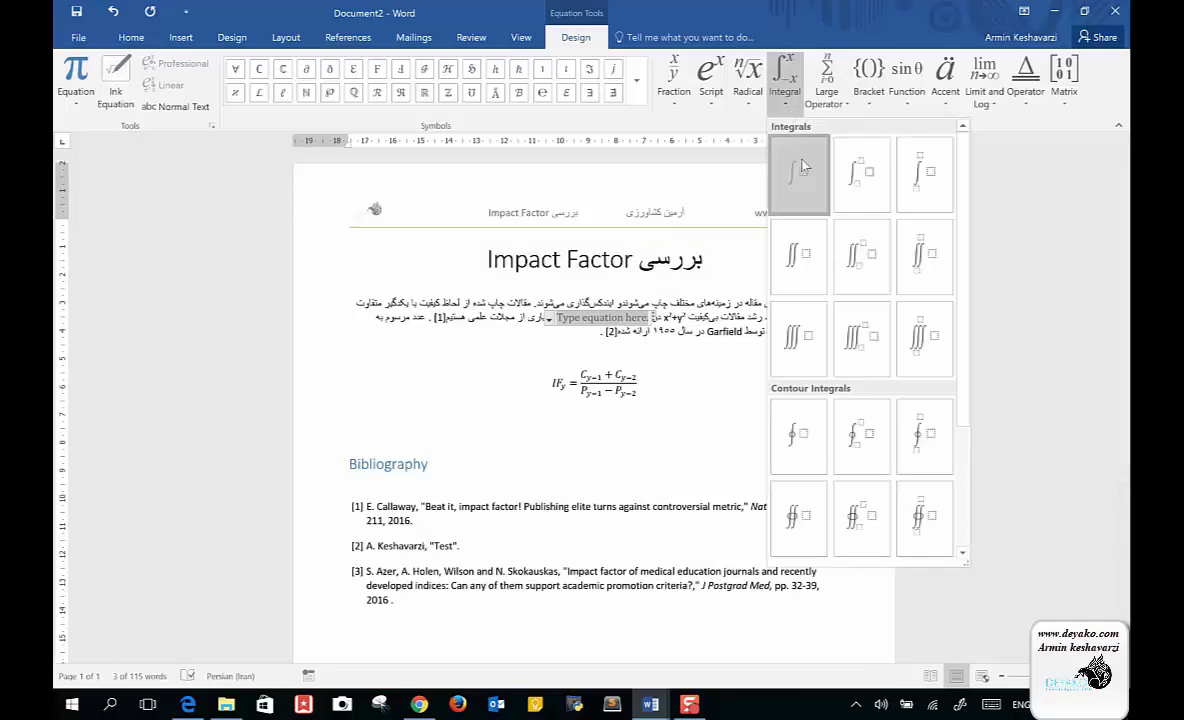
click(796, 168)
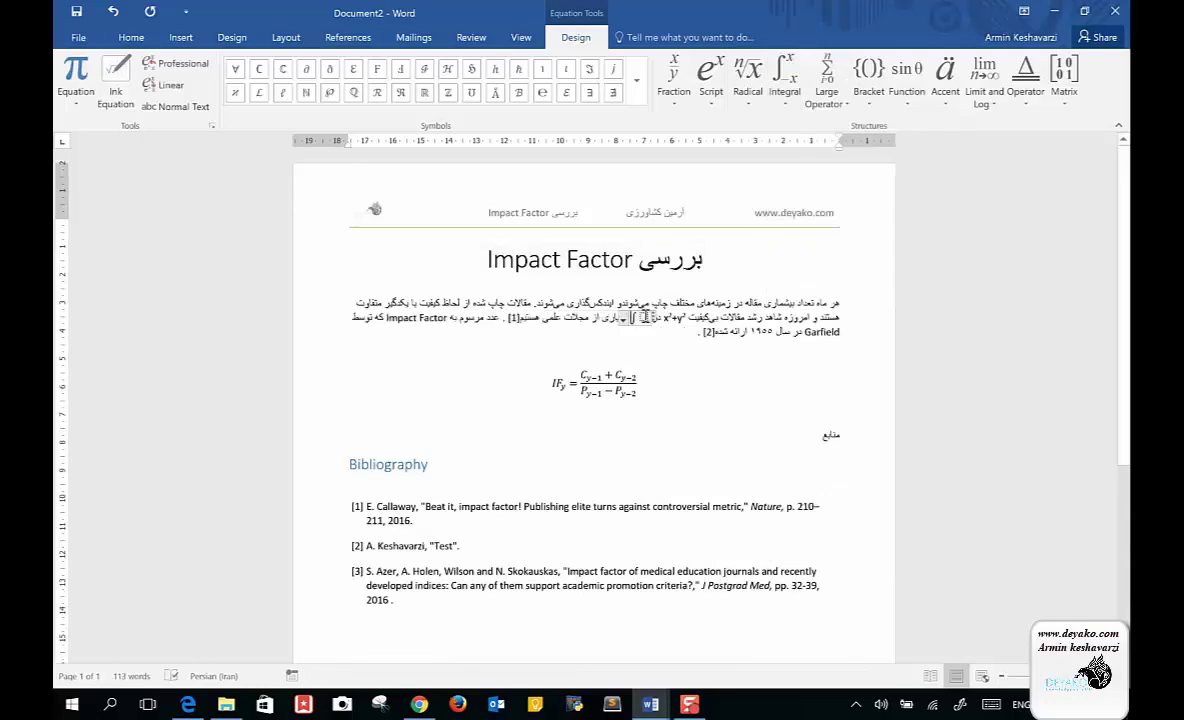
click(713, 90)
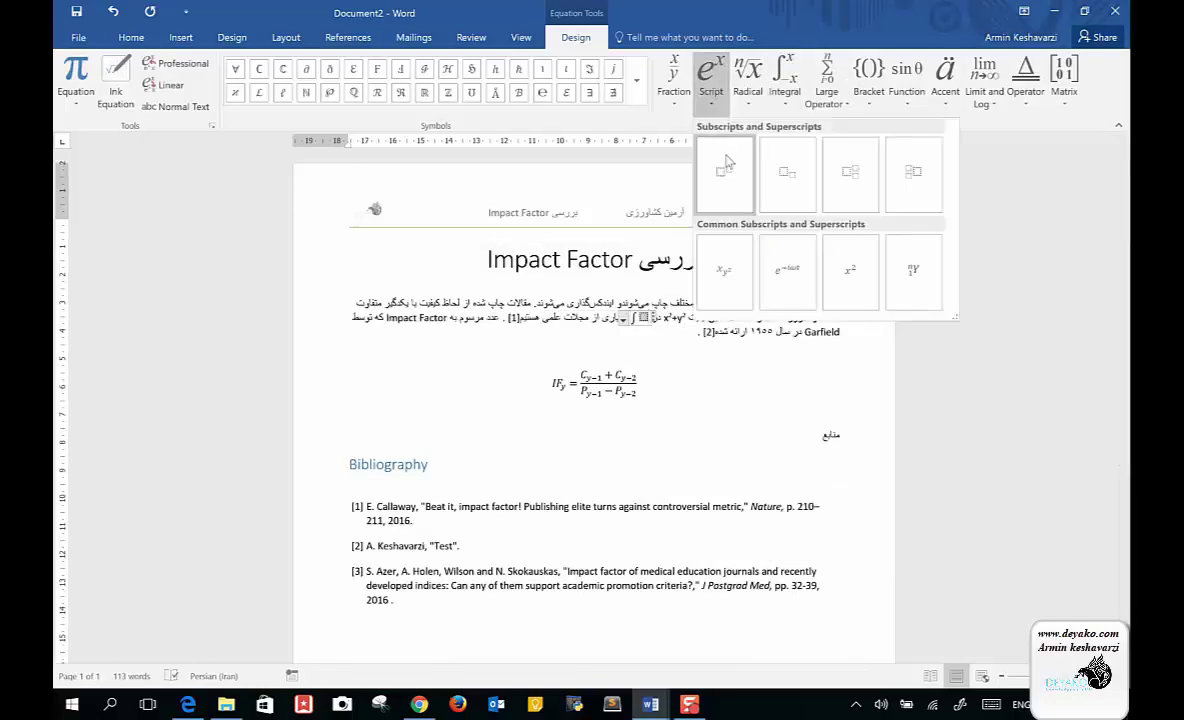
click(727, 168)
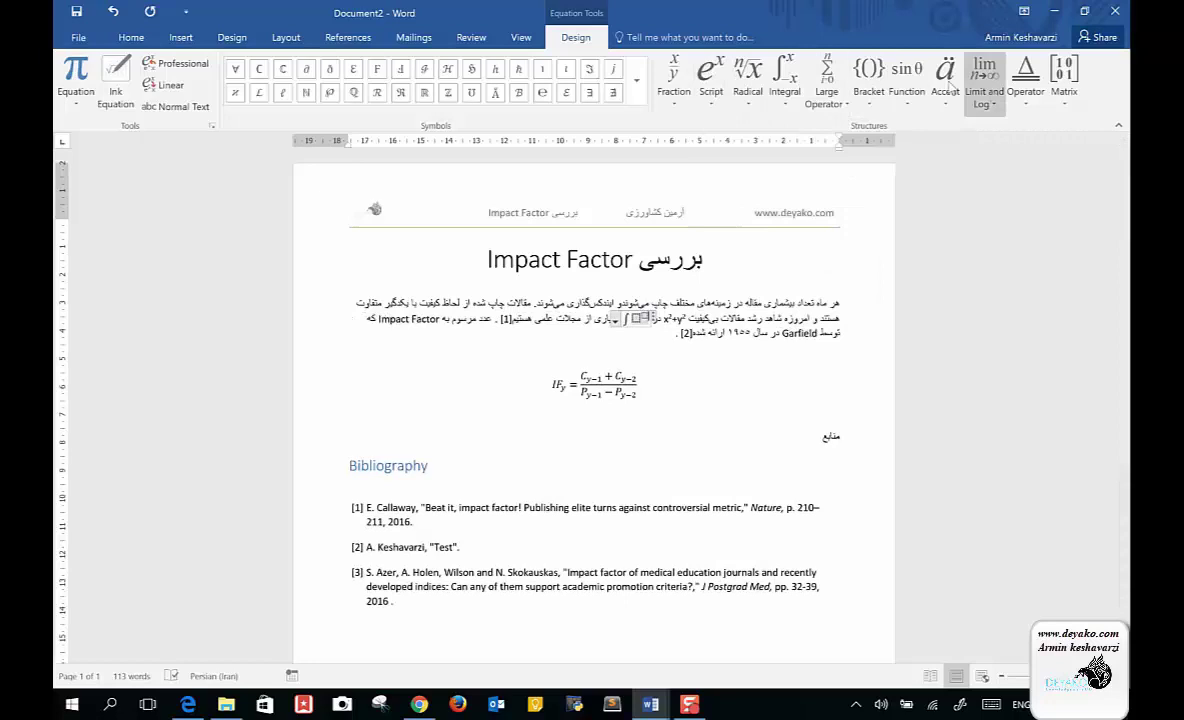
Step: Preview the Integral, Function, Accent and Limit galleries, then fill the integral as ∫x²dx
click(796, 80)
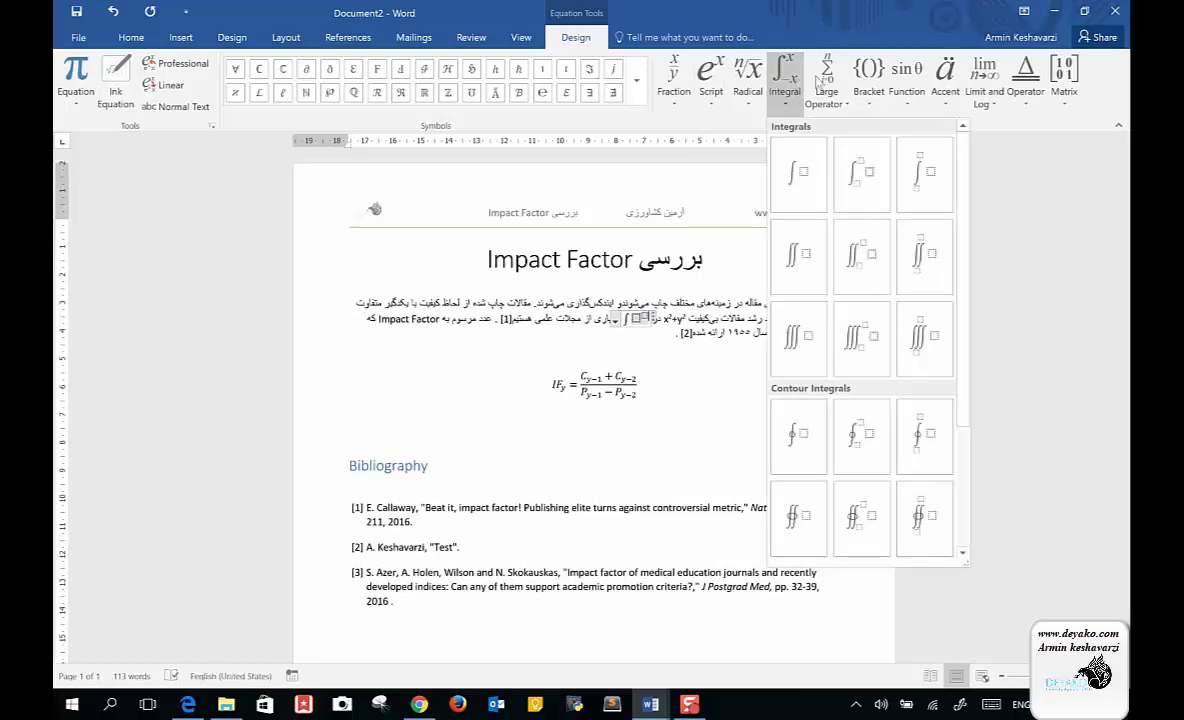
click(907, 72)
click(945, 78)
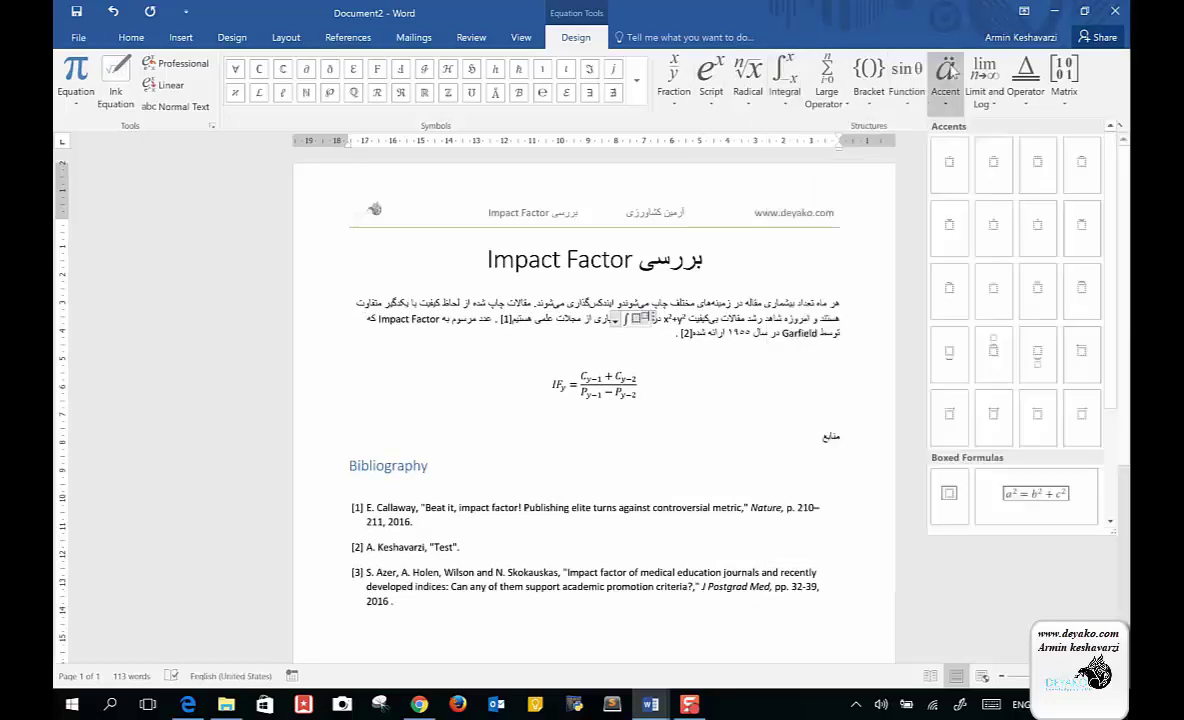
click(985, 78)
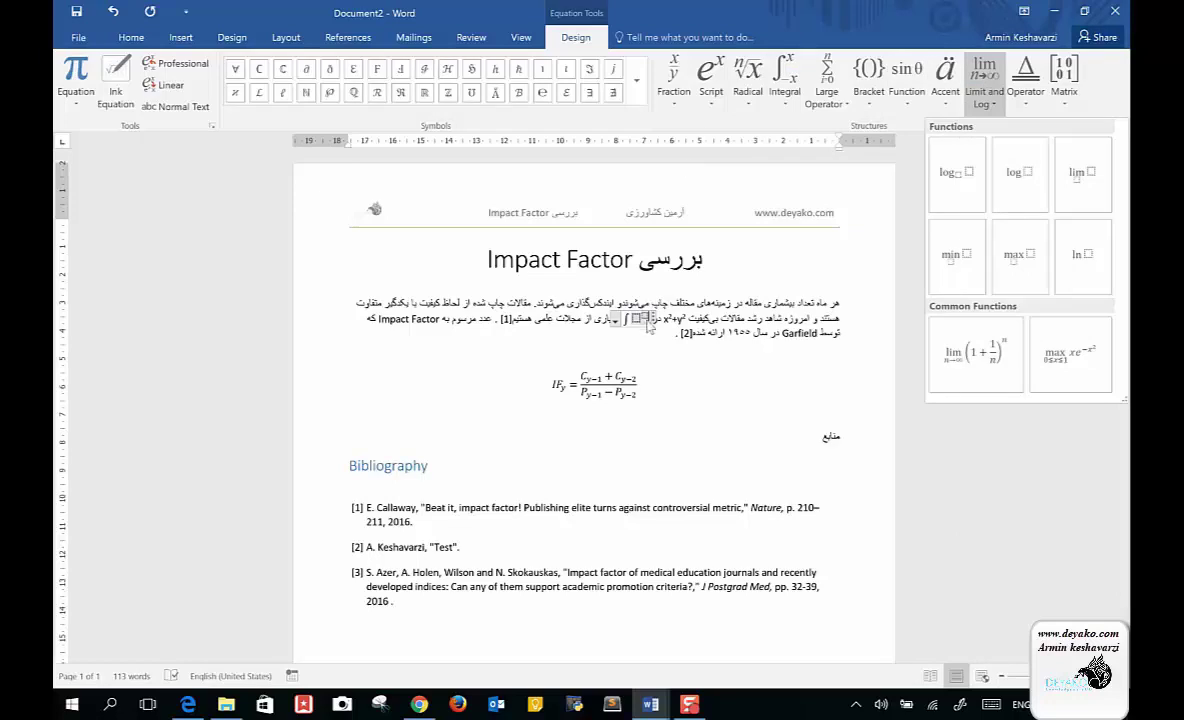
click(647, 318)
text(d)
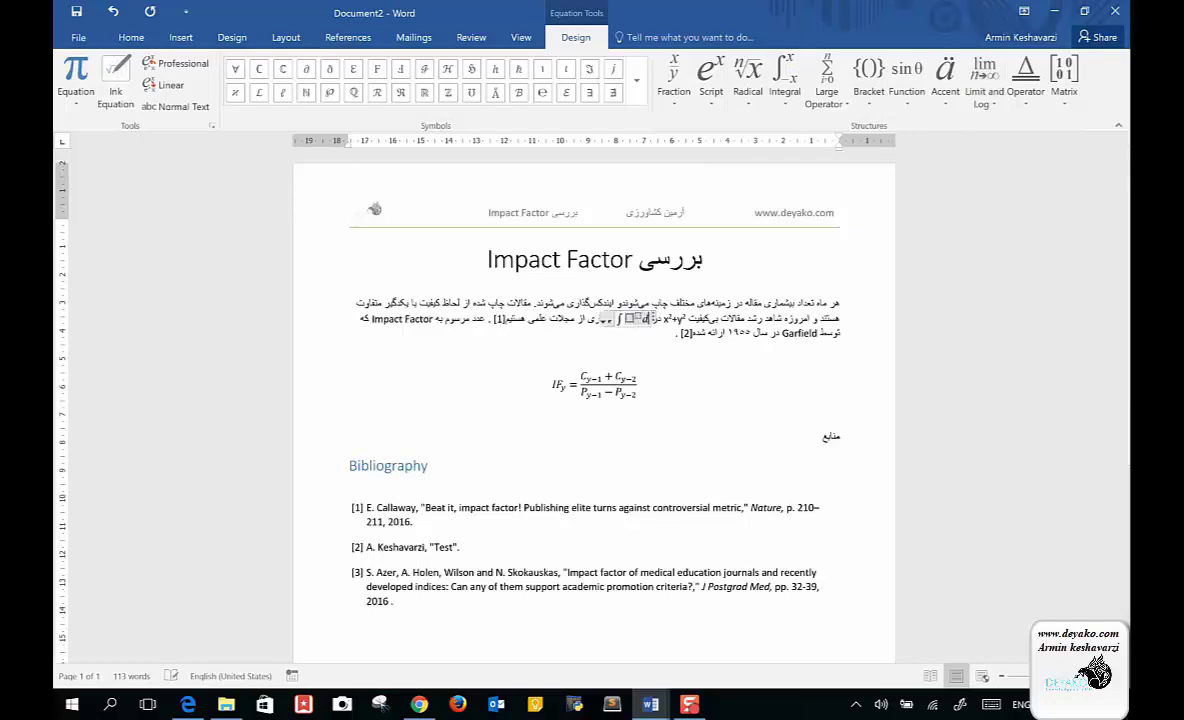
text(x)
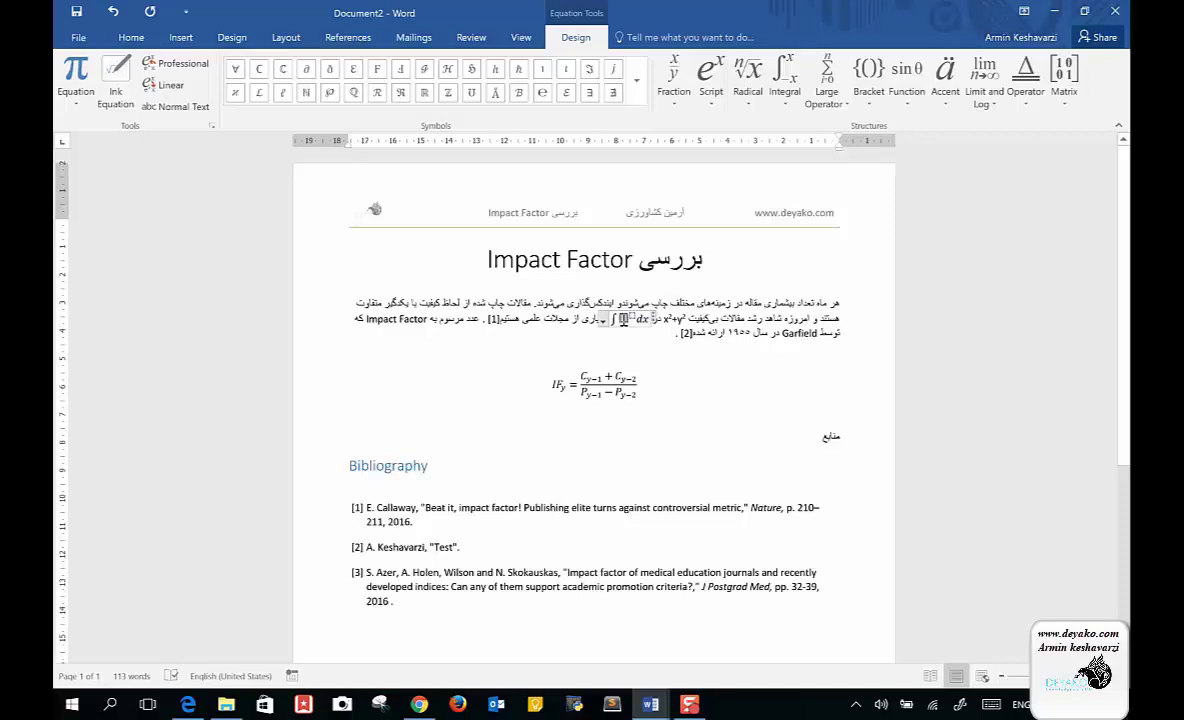
text( x)
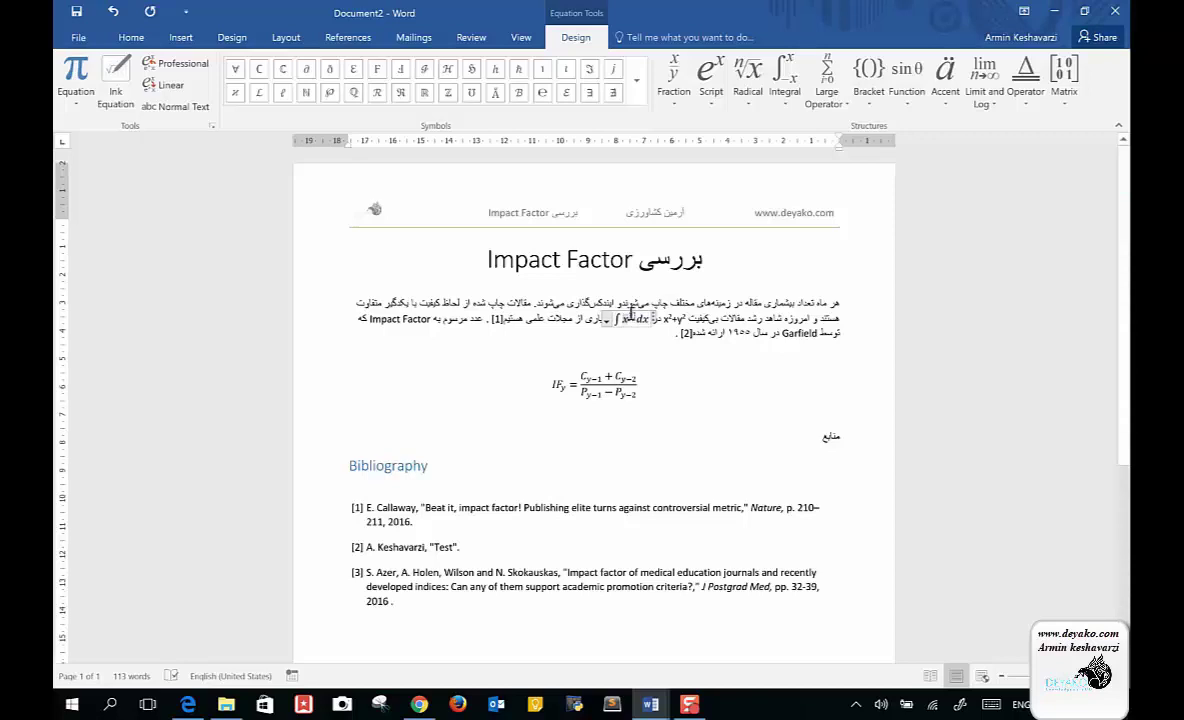
text(^2)
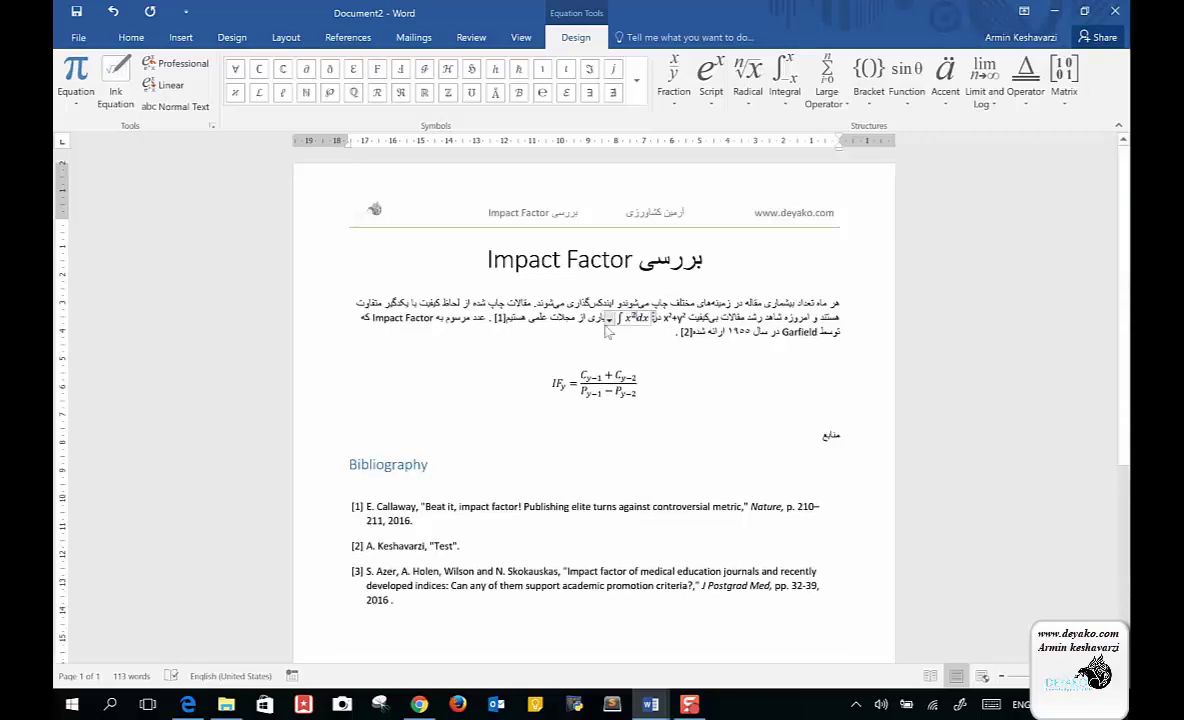
click(603, 323)
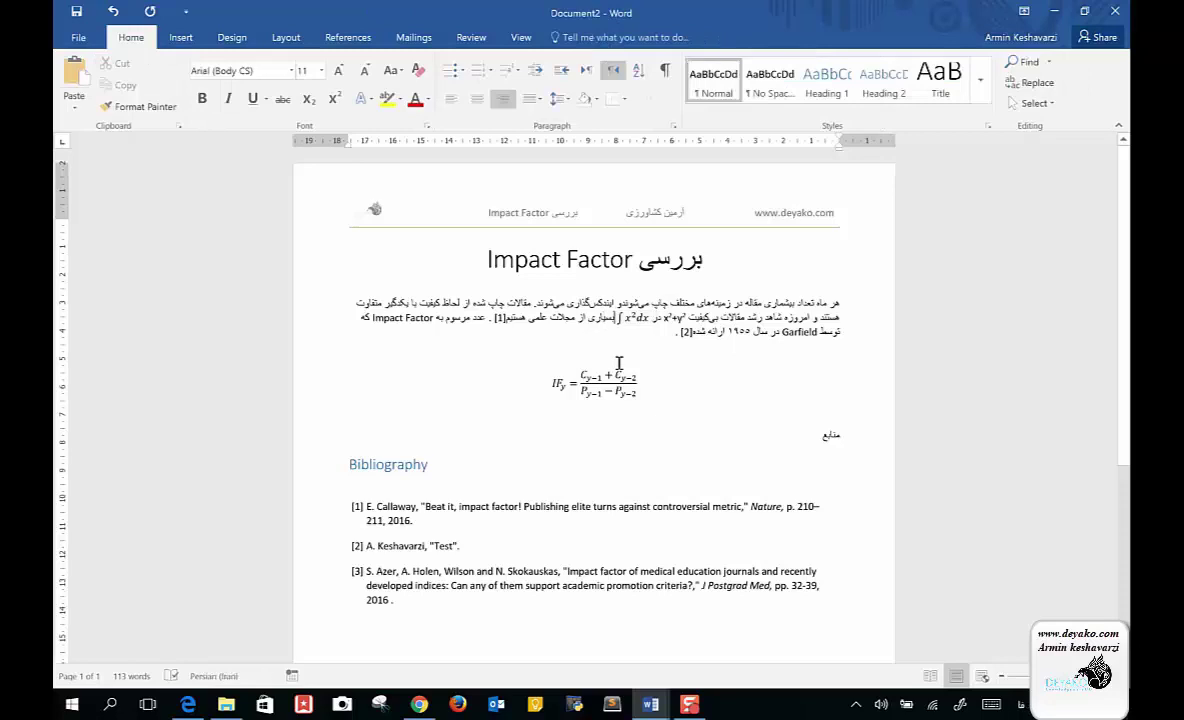
Step: Retype the word بسیاری and move a word beside x²+y², then undo the move
key(Left)
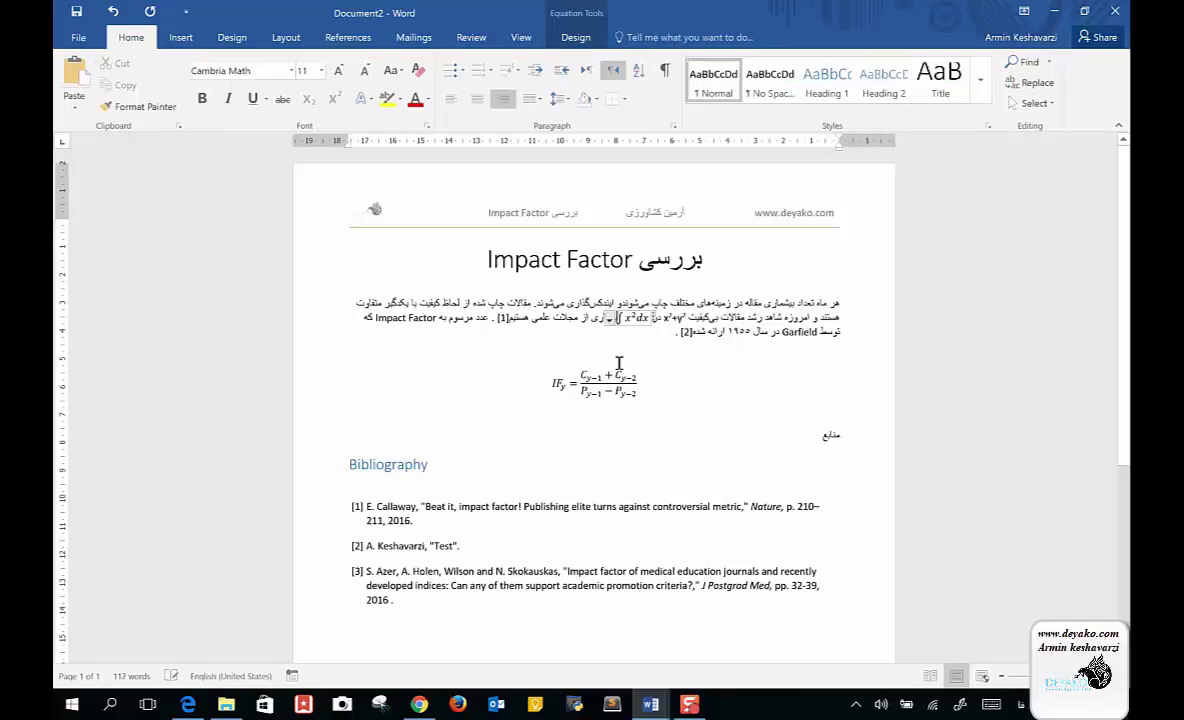
key(Left)
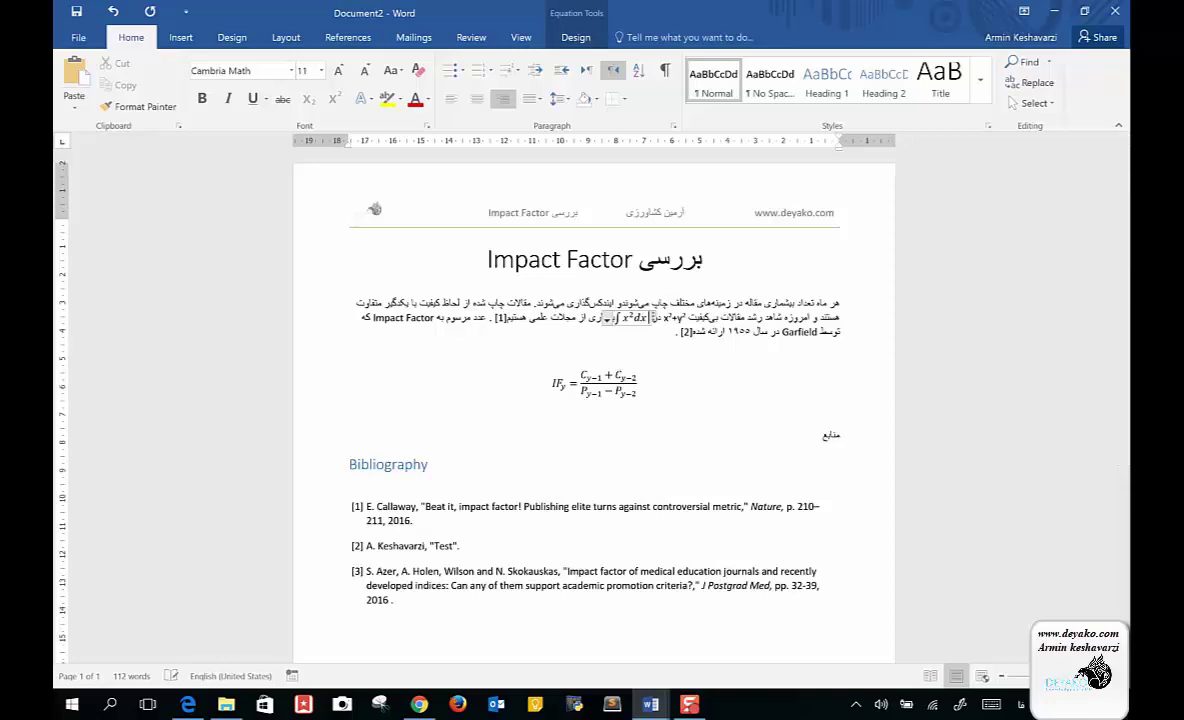
double_click(600, 318)
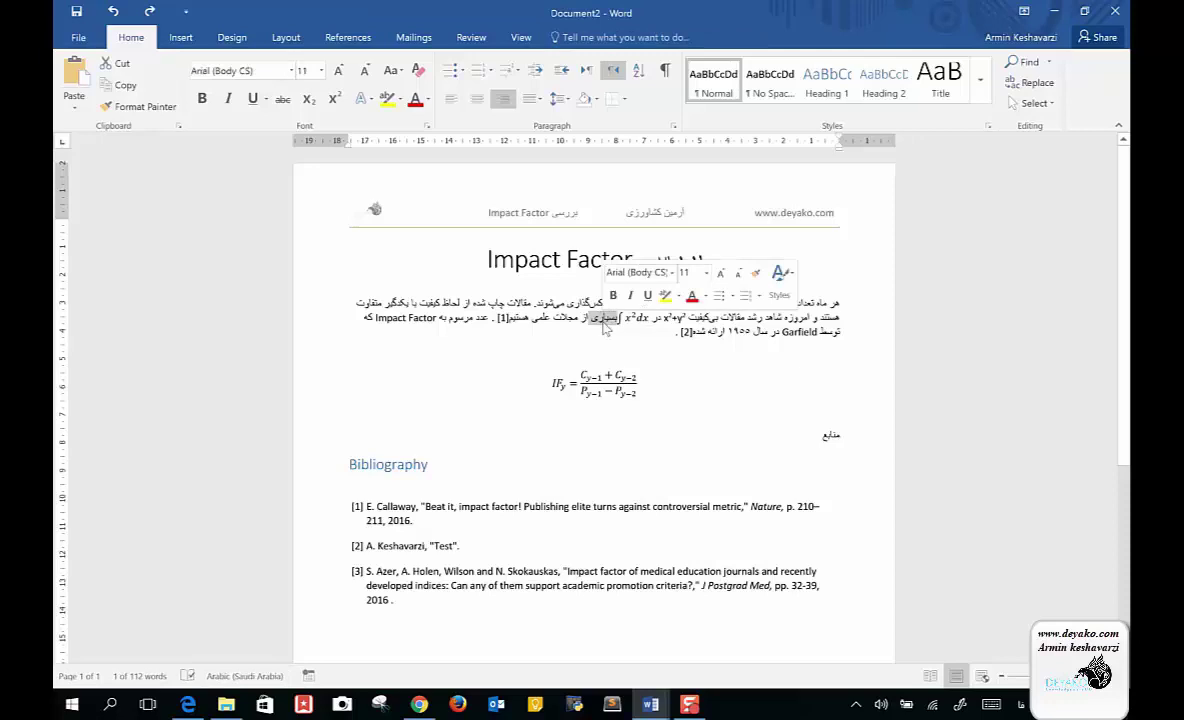
key(Delete)
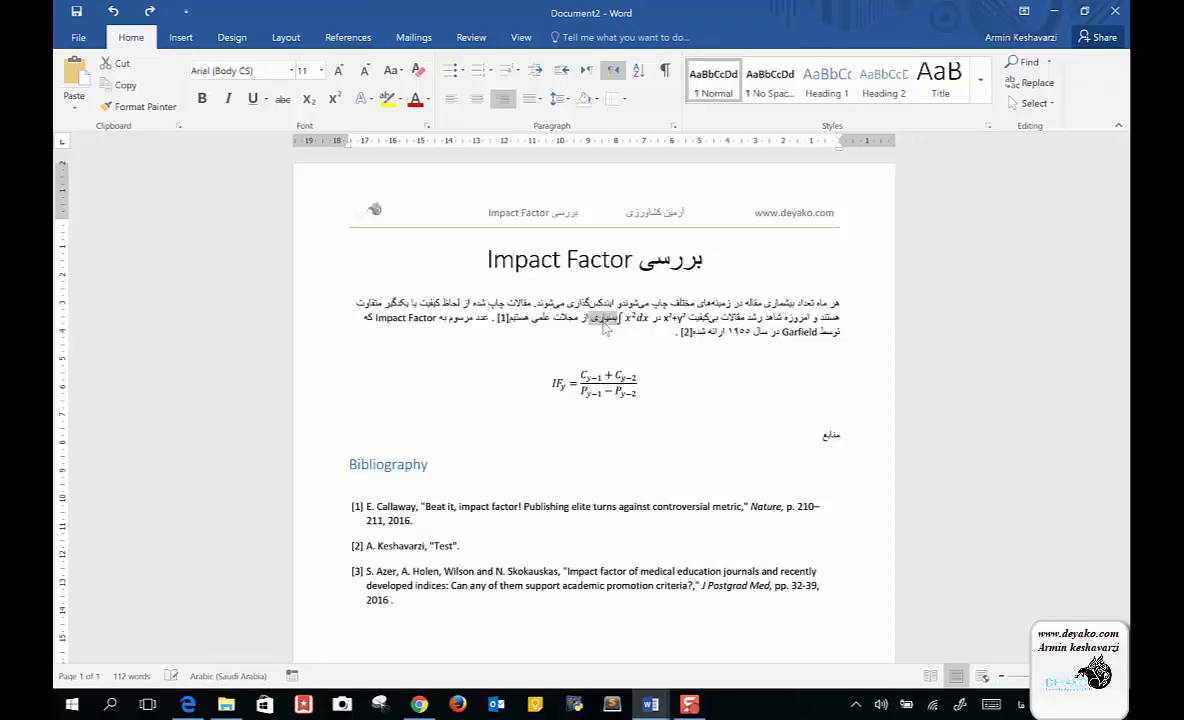
text(بسیاری)
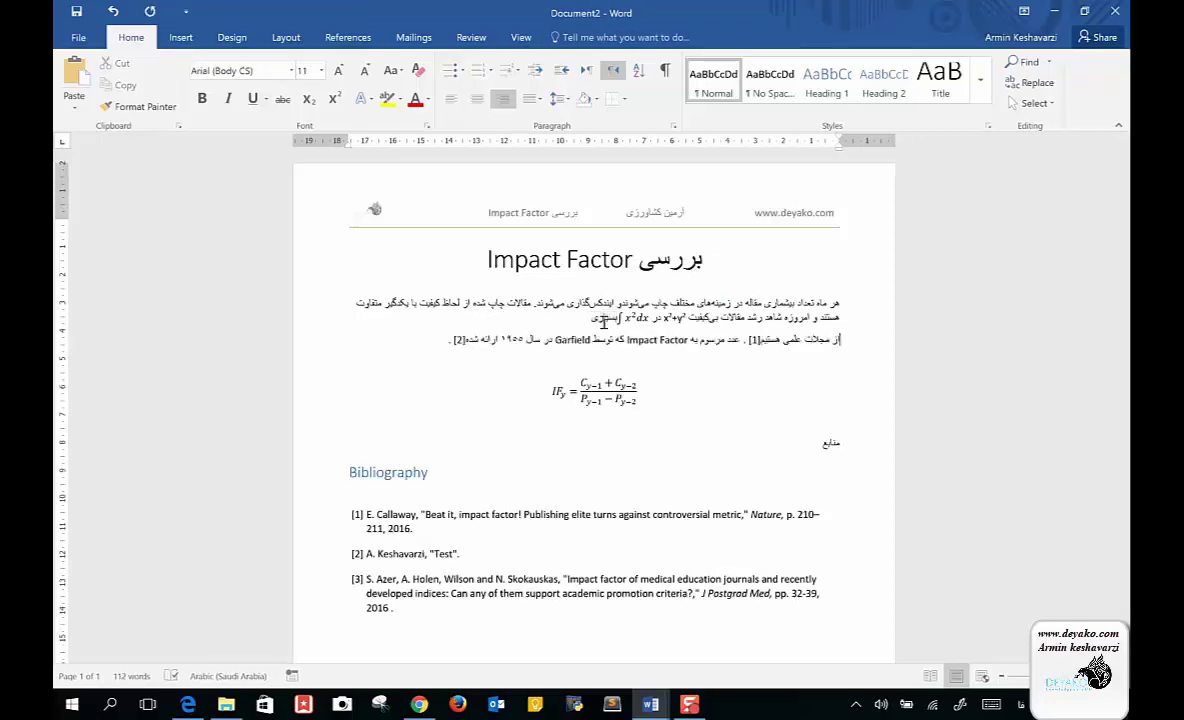
double_click(603, 318)
drag(605, 318, 666, 320)
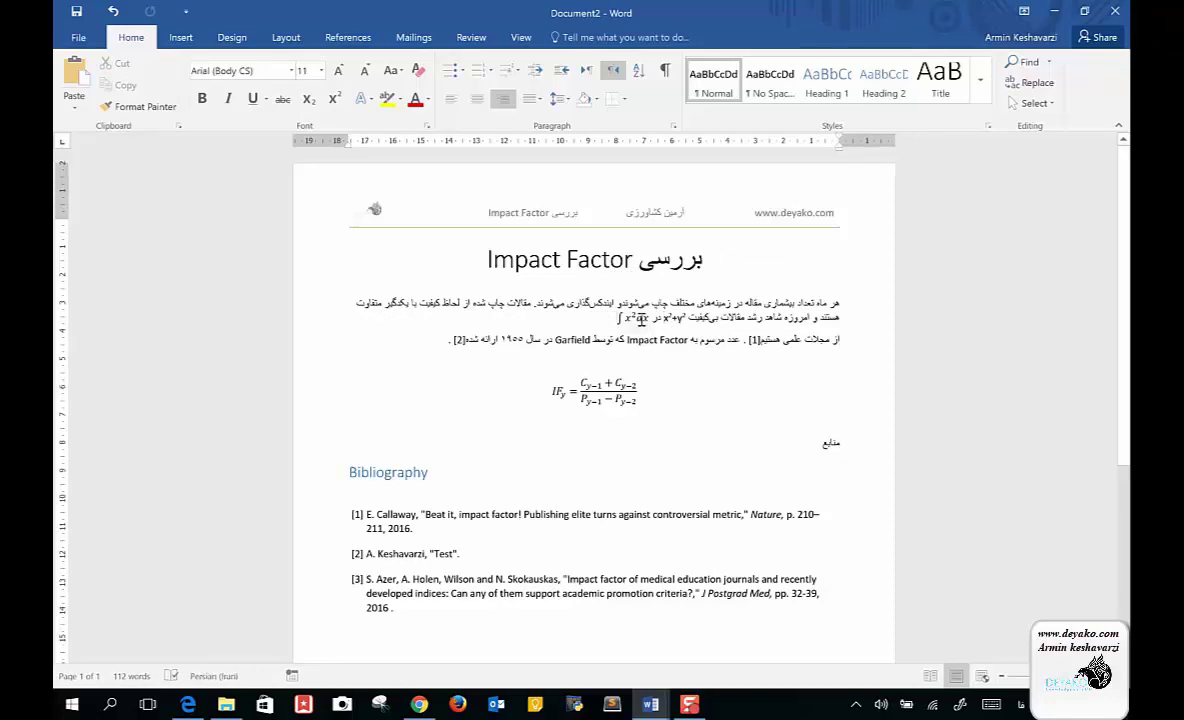
click(651, 320)
click(593, 317)
key(ctrl+z)
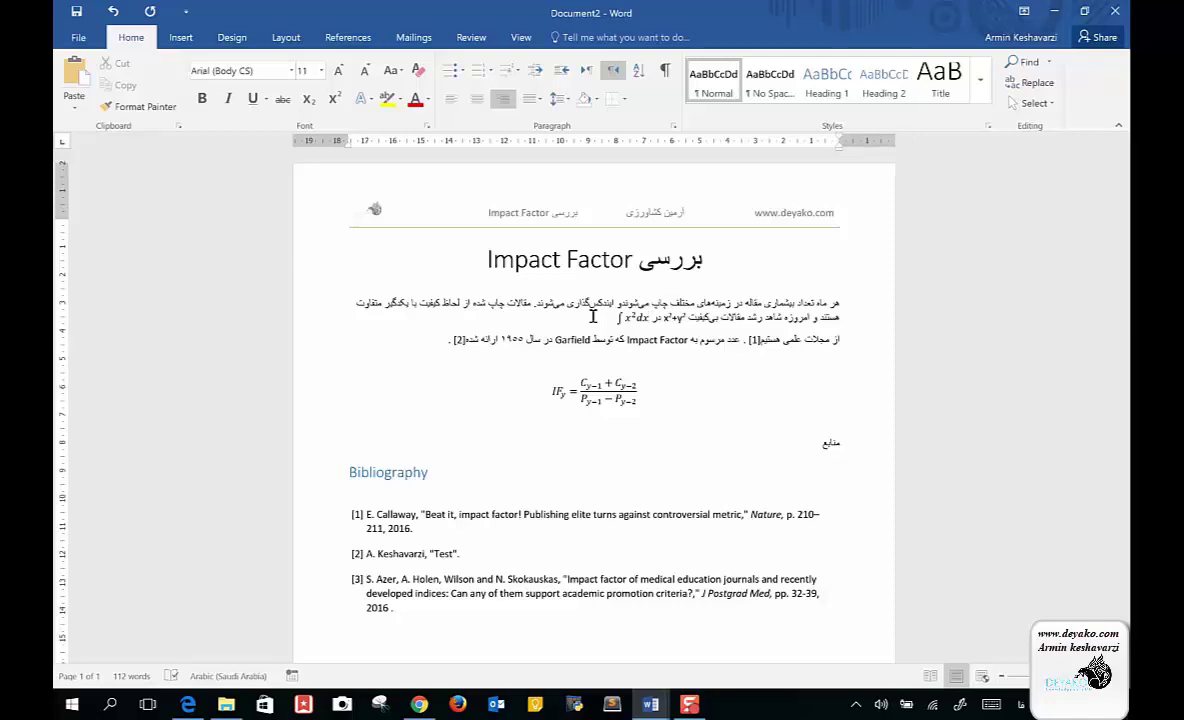
Step: Type the Persian letter runs سیسیسیسیسیسی and سیسیس around the inline equation
key(alt+shift)
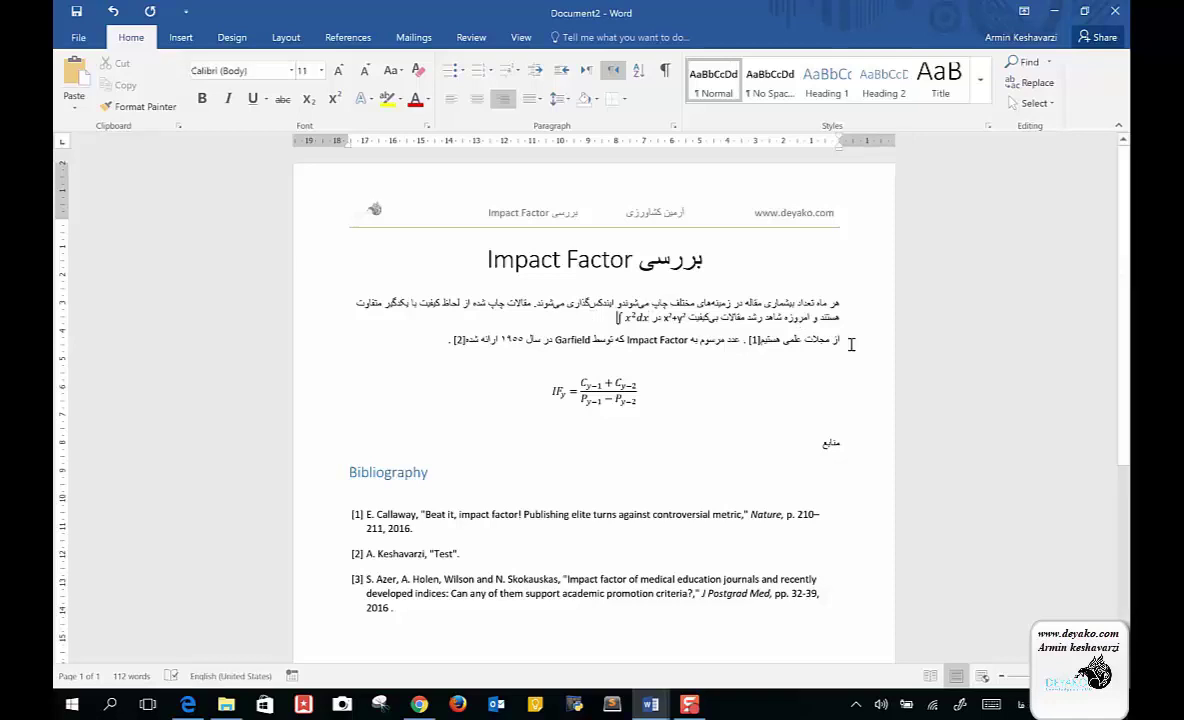
key(alt+shift)
key(alt+shift)
key(Up)
text(سیسیسیسی)
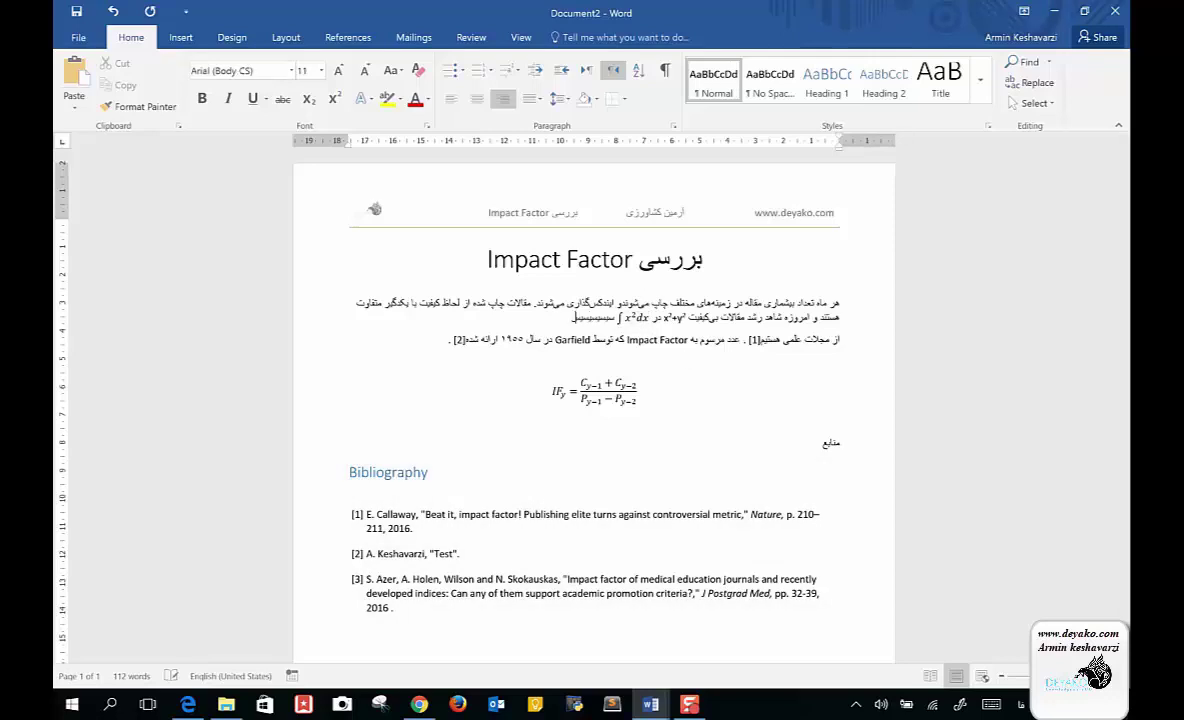
text(سیسی)
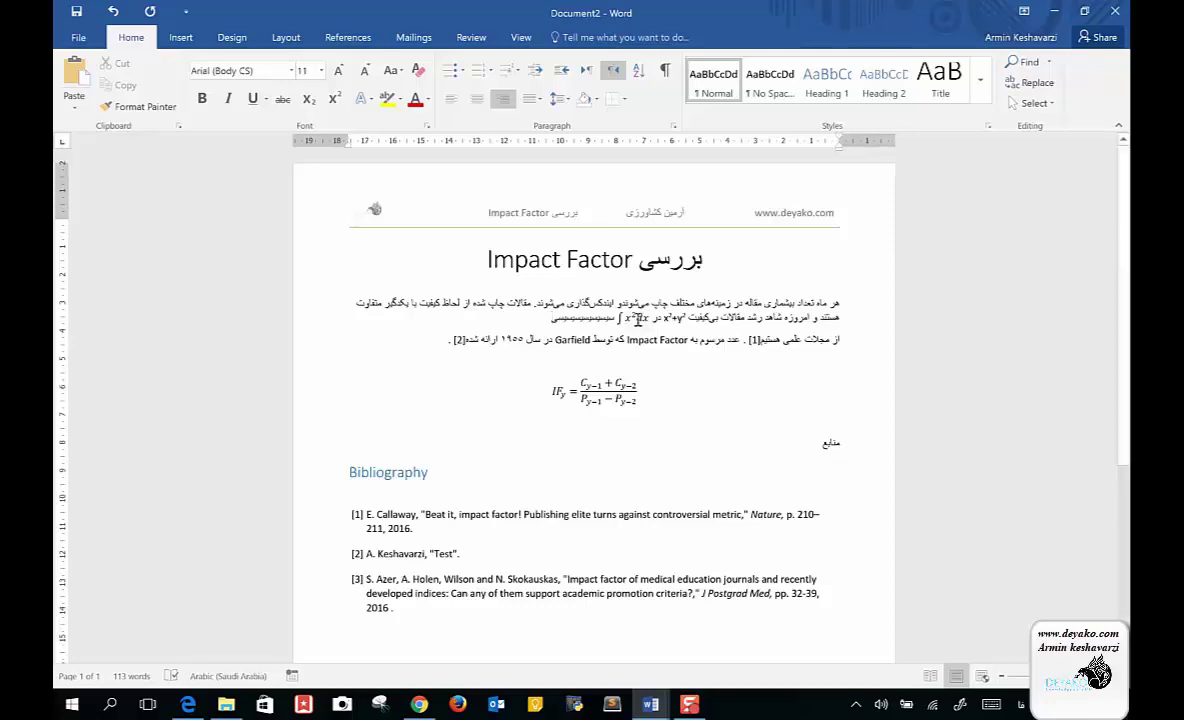
click(638, 318)
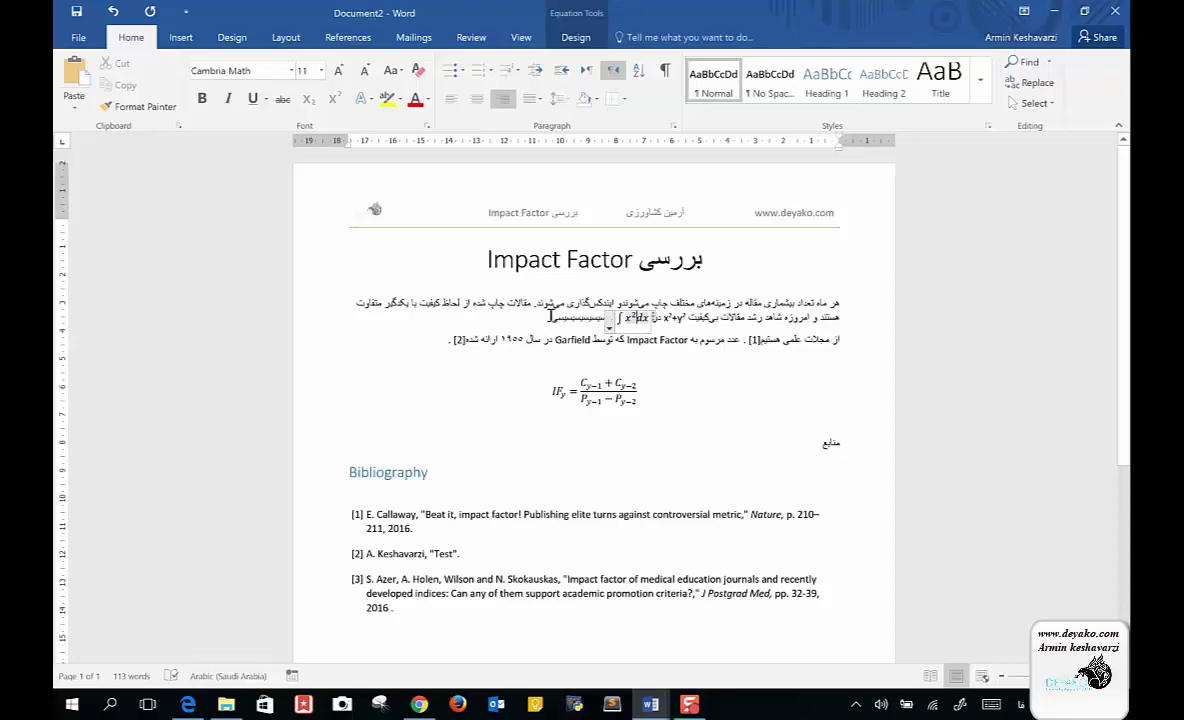
click(549, 316)
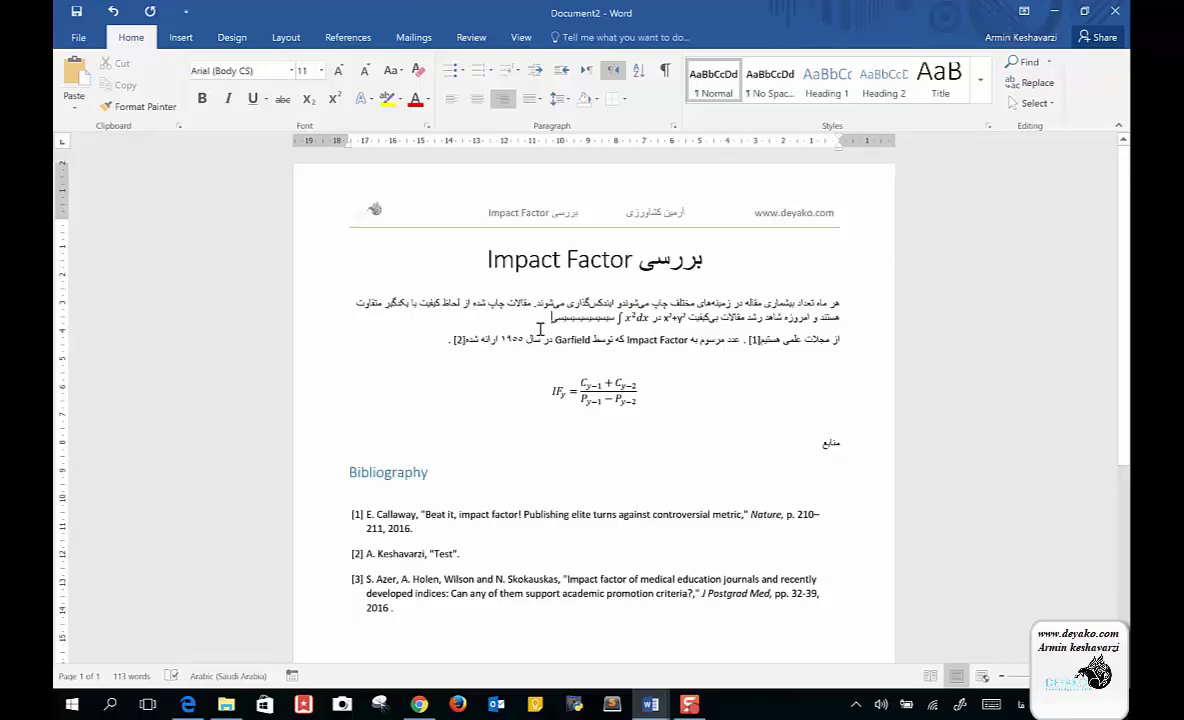
text(س)
key(alt+shift)
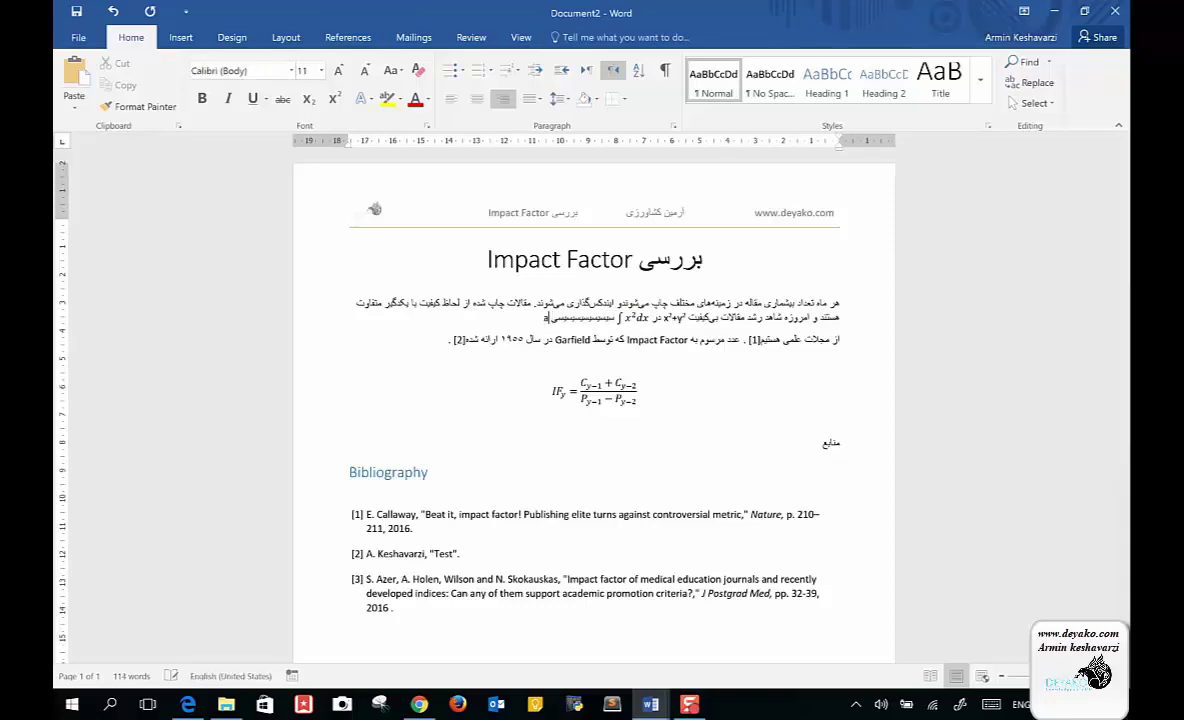
key(alt+shift)
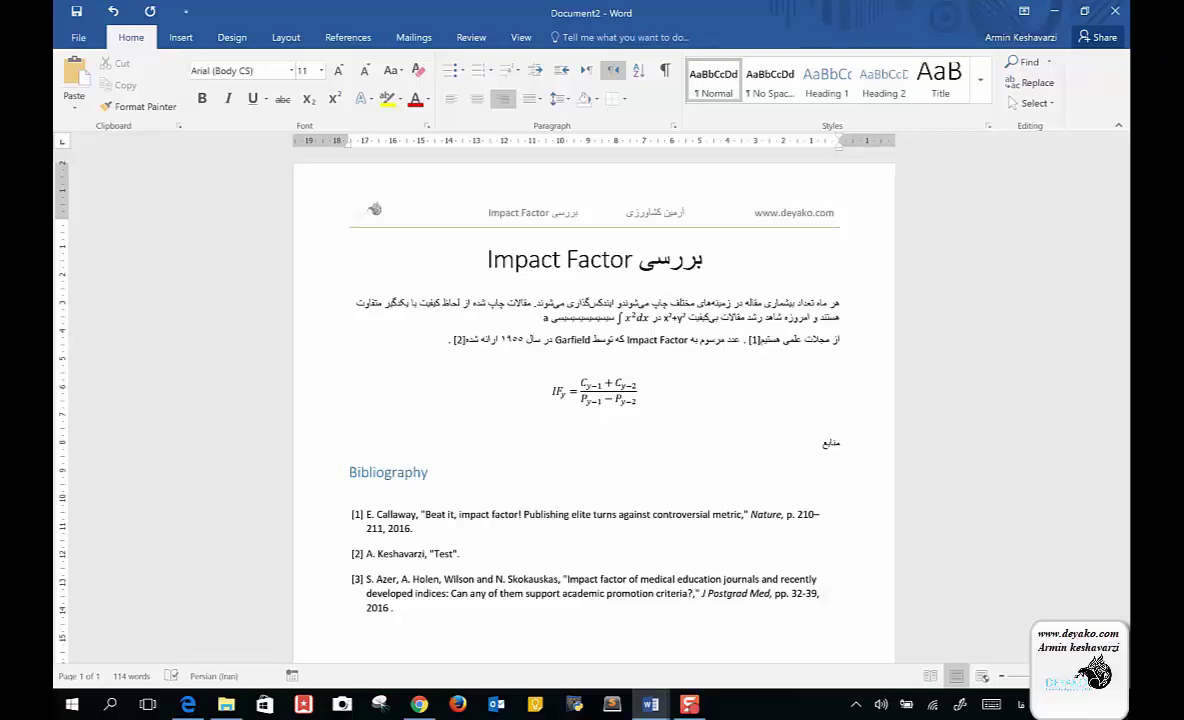
text(سیسیس)
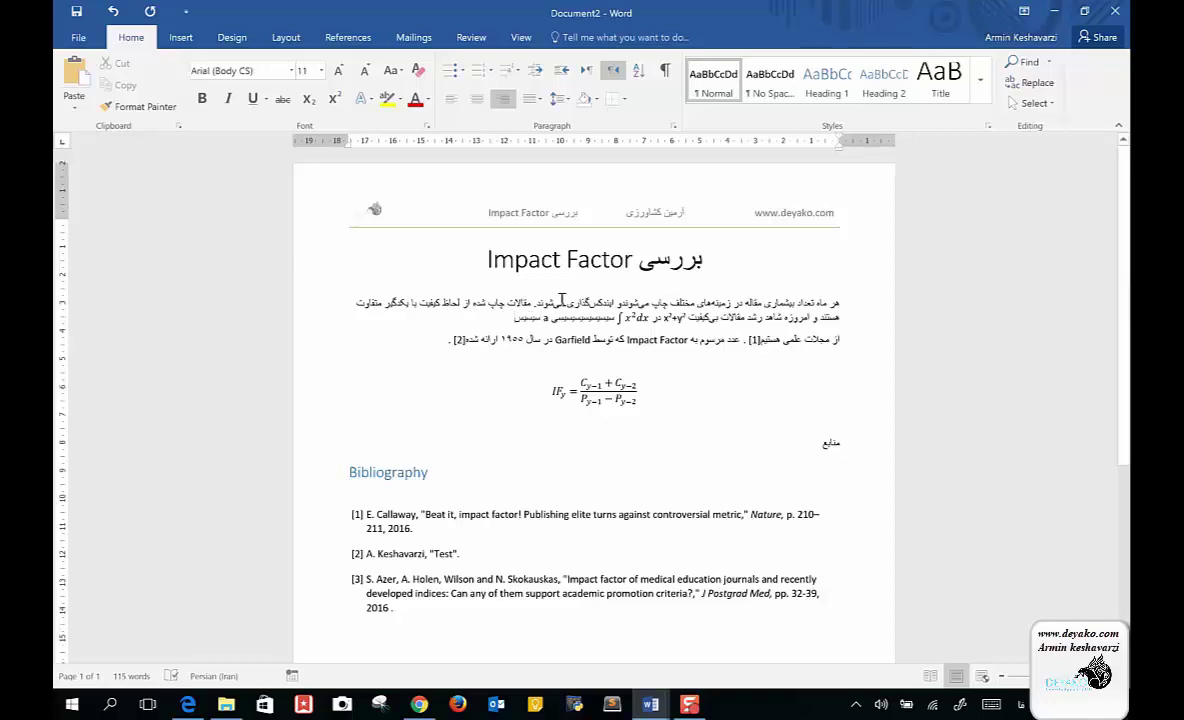
Step: Delete the letter a in the second line, then restore it with undo
double_click(548, 318)
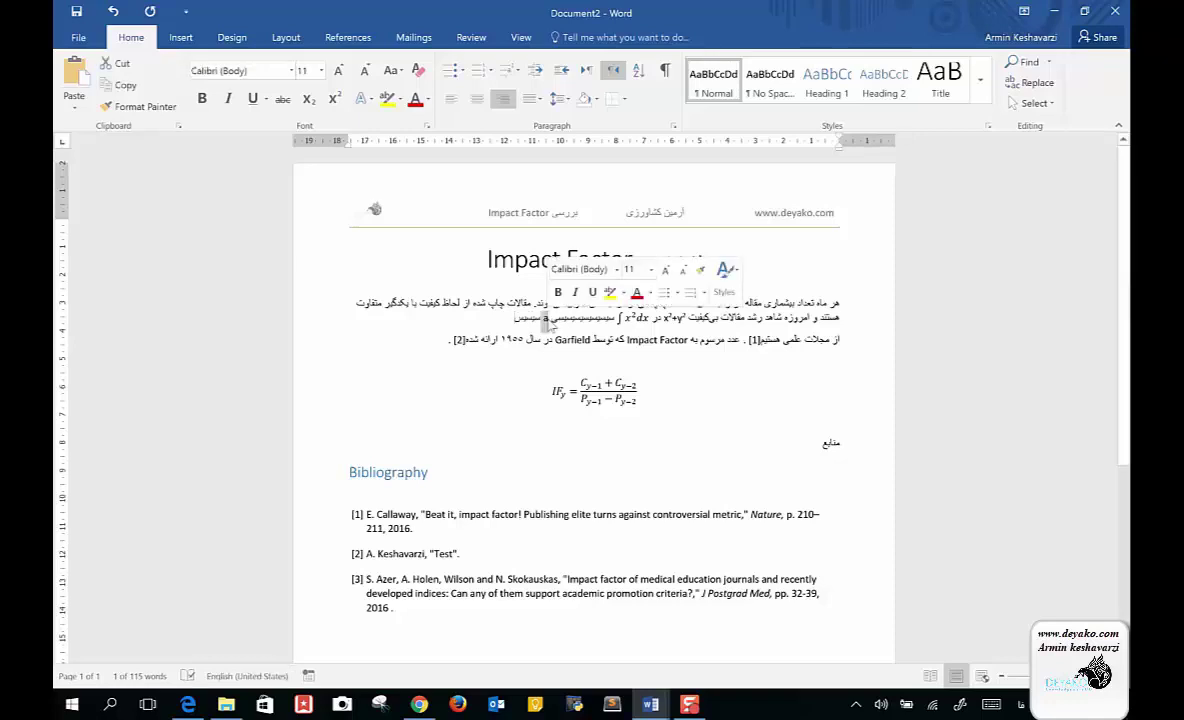
key(BackSpace)
key(ctrl+z)
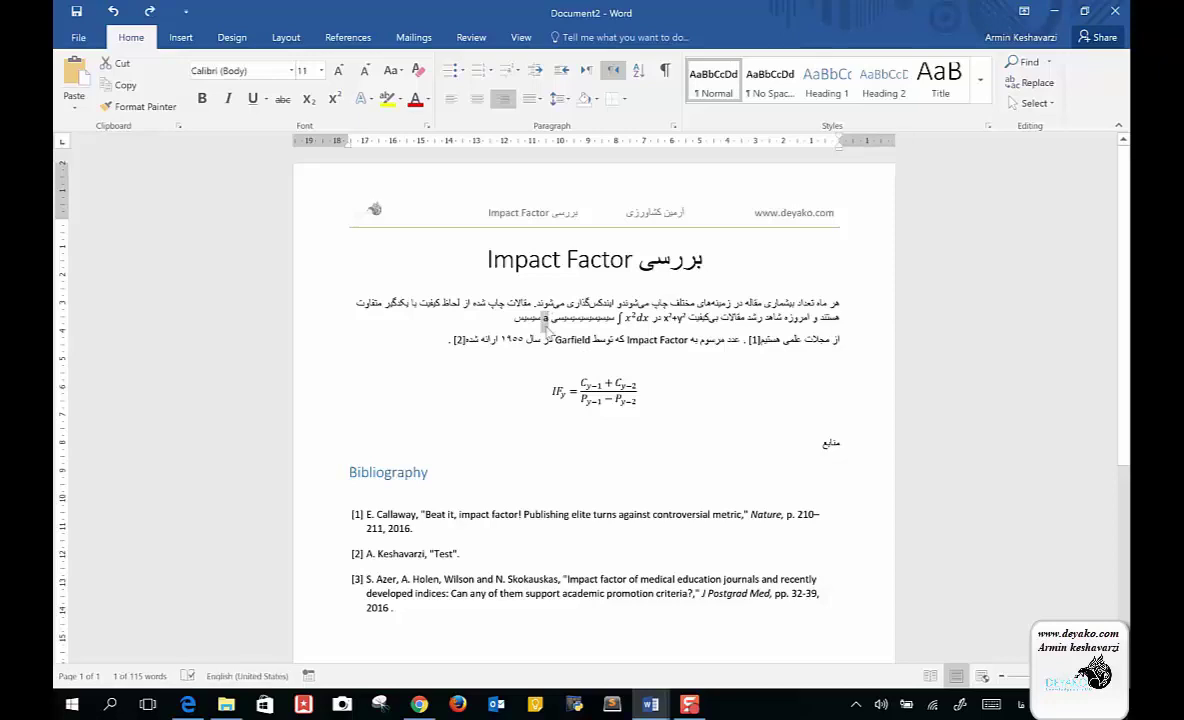
click(545, 320)
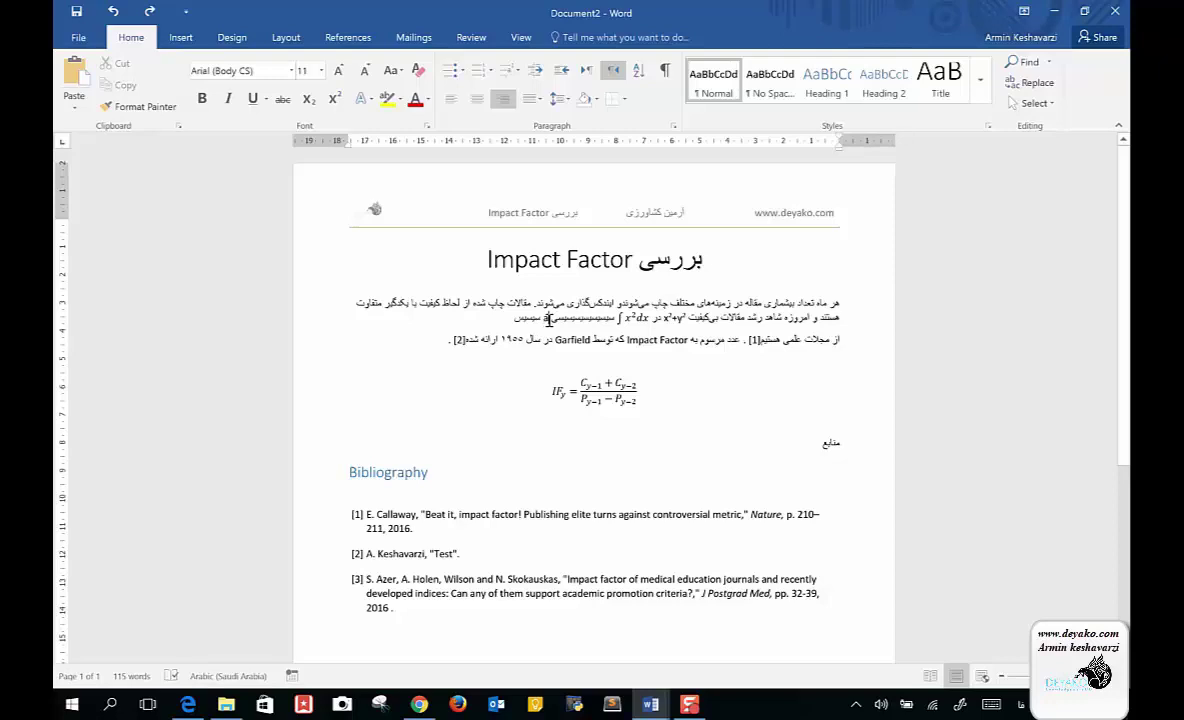
click(549, 321)
Step: Type dfdfdfdf over the selected letter in the paragraph, then enter the IF equation
double_click(548, 320)
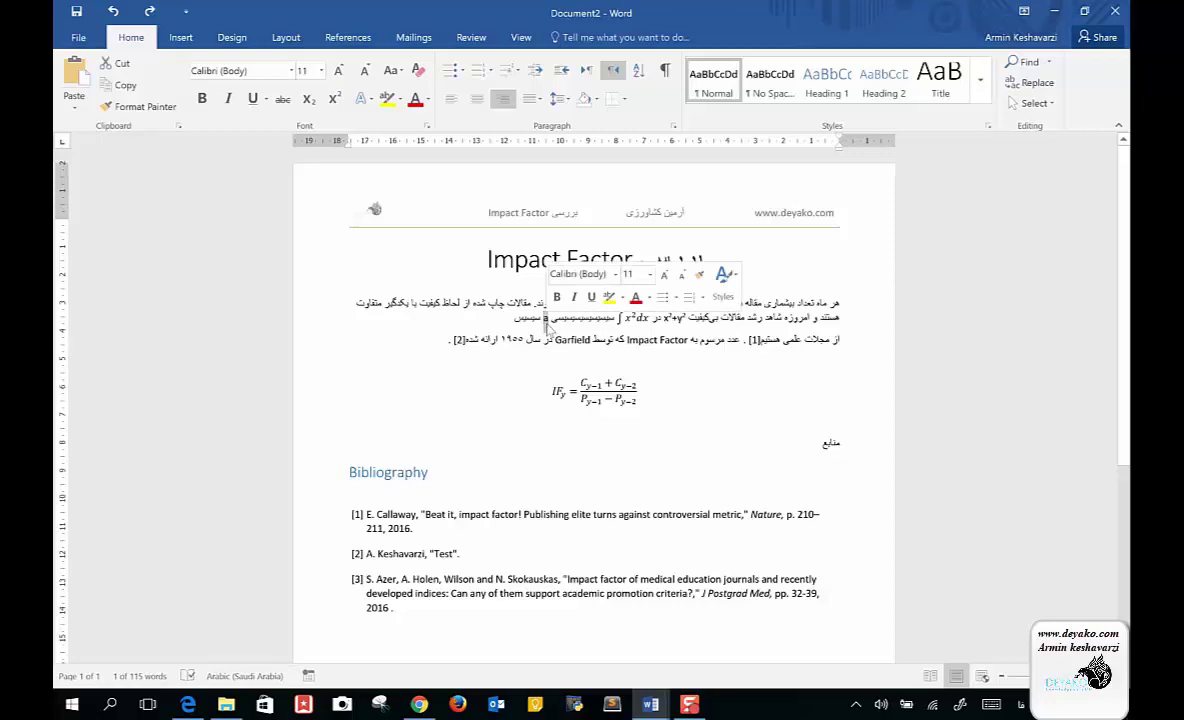
key(alt+equal)
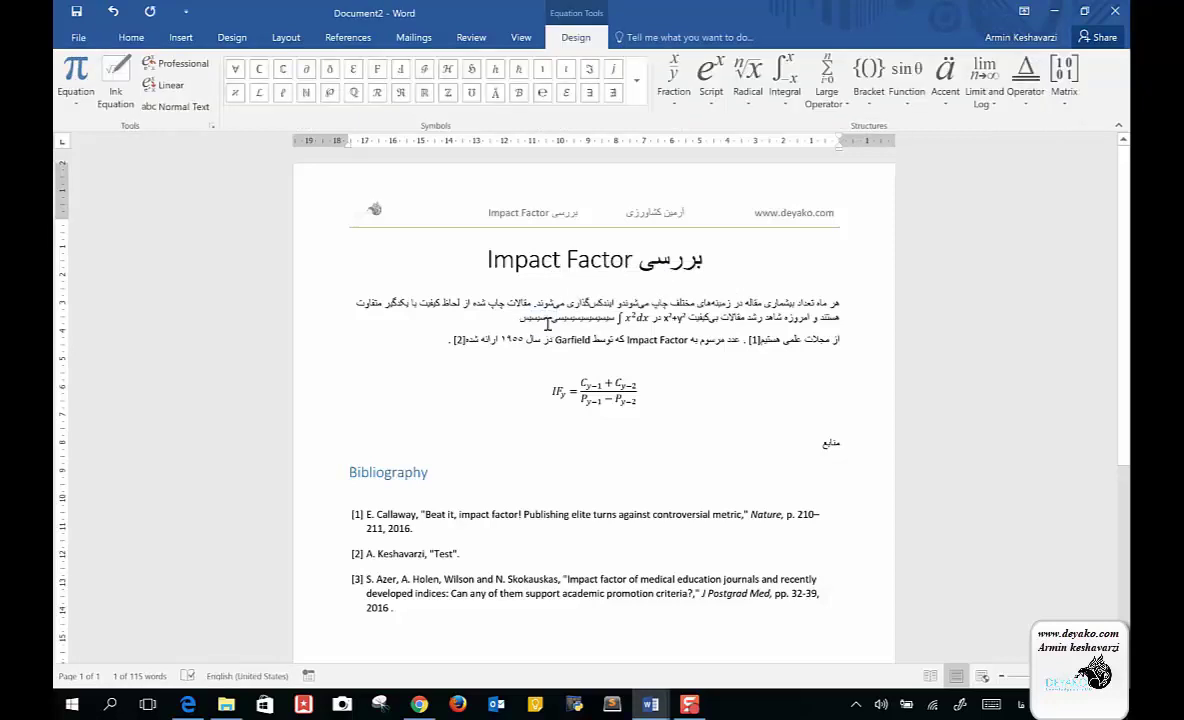
click(547, 325)
key(ctrl+z)
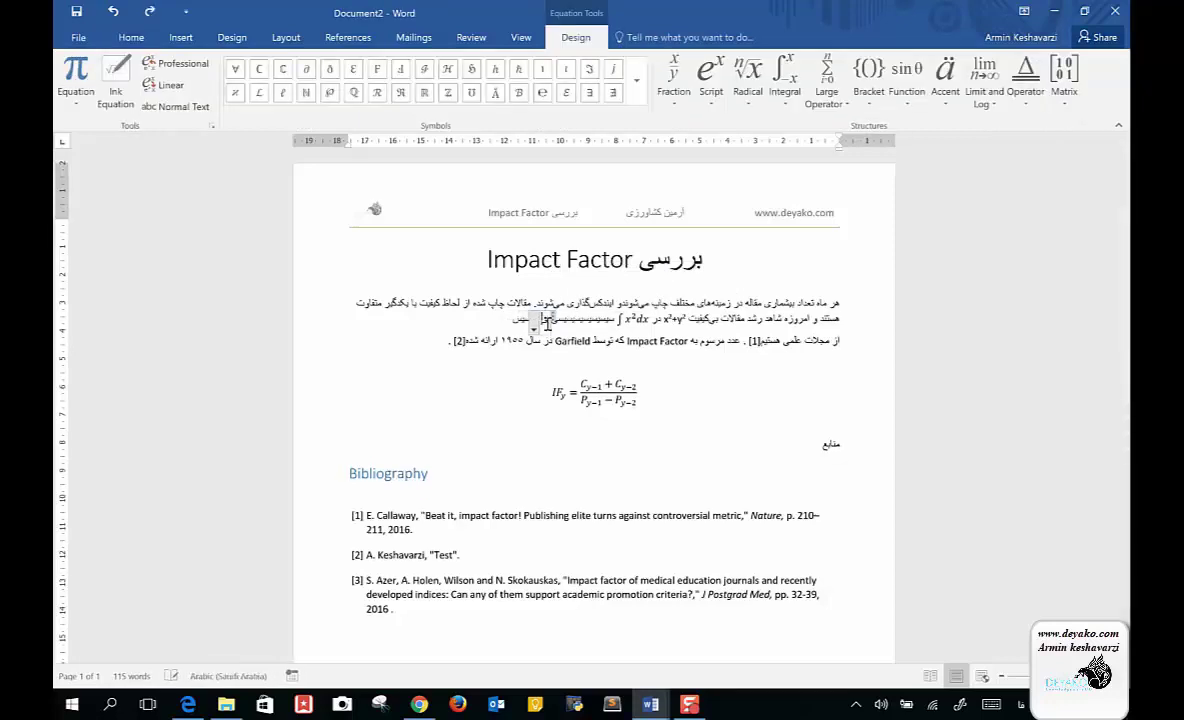
double_click(546, 320)
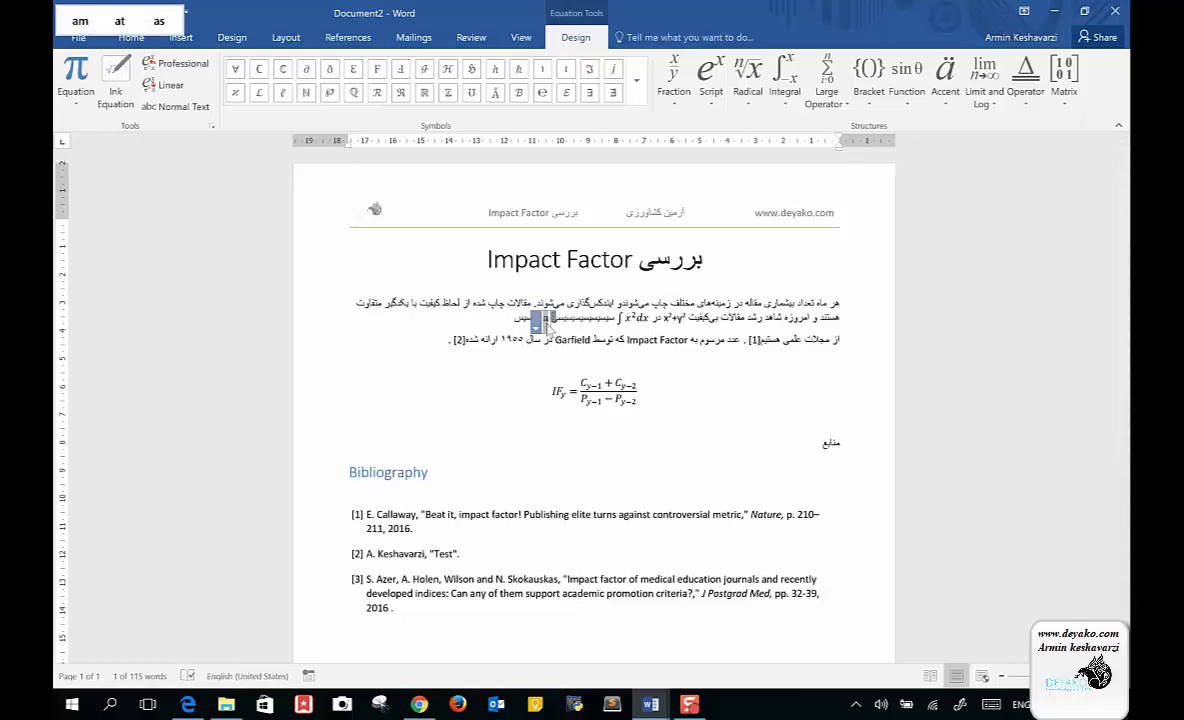
text(dfdfdfdf)
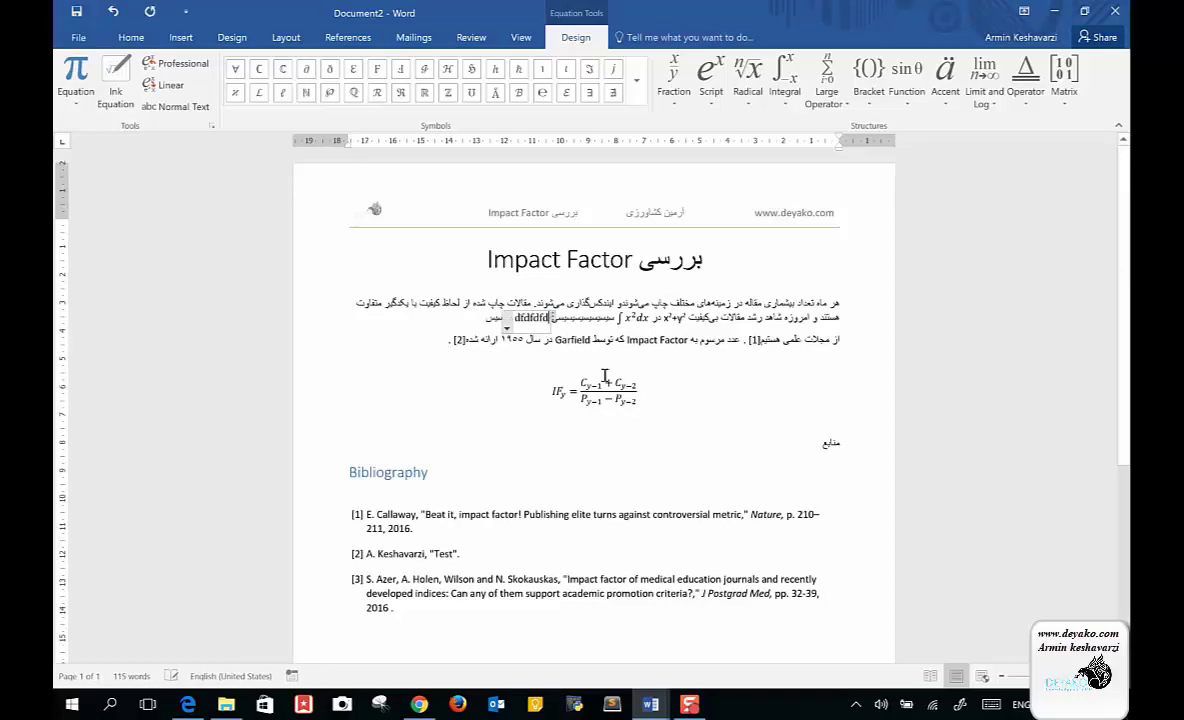
click(584, 382)
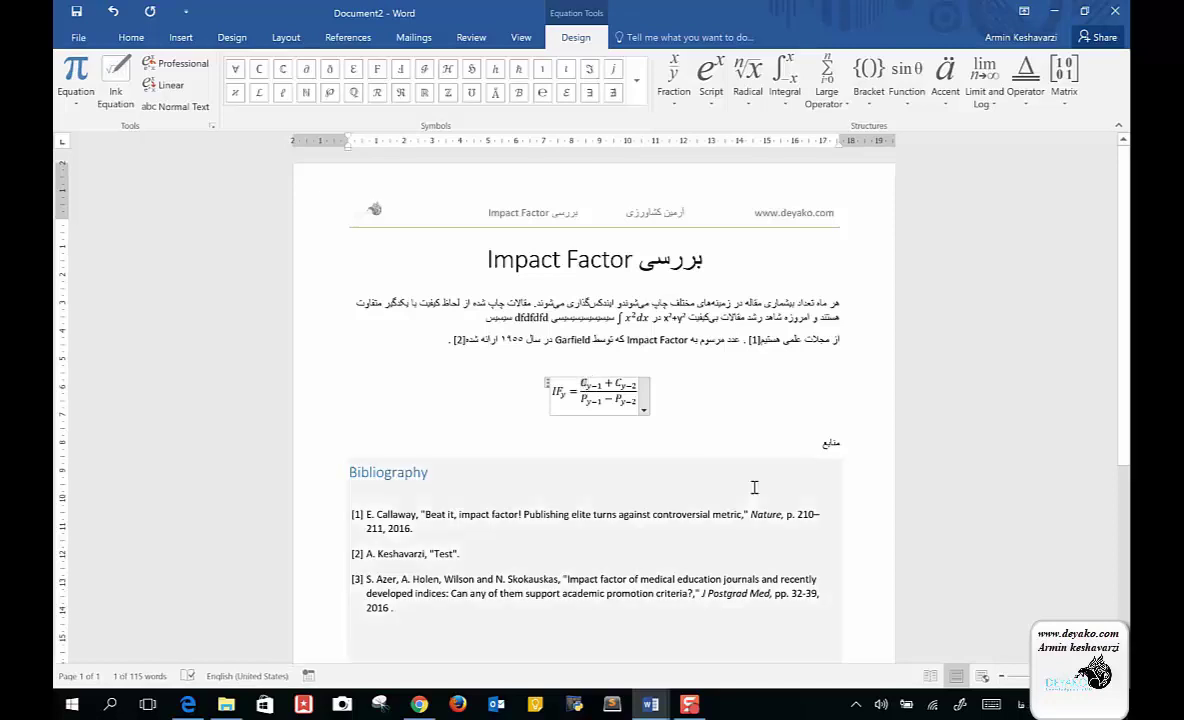
Step: Type تعداد مرجوعات at the start of the numerator, fixing the mistyped مجموعات
text(تعداد م)
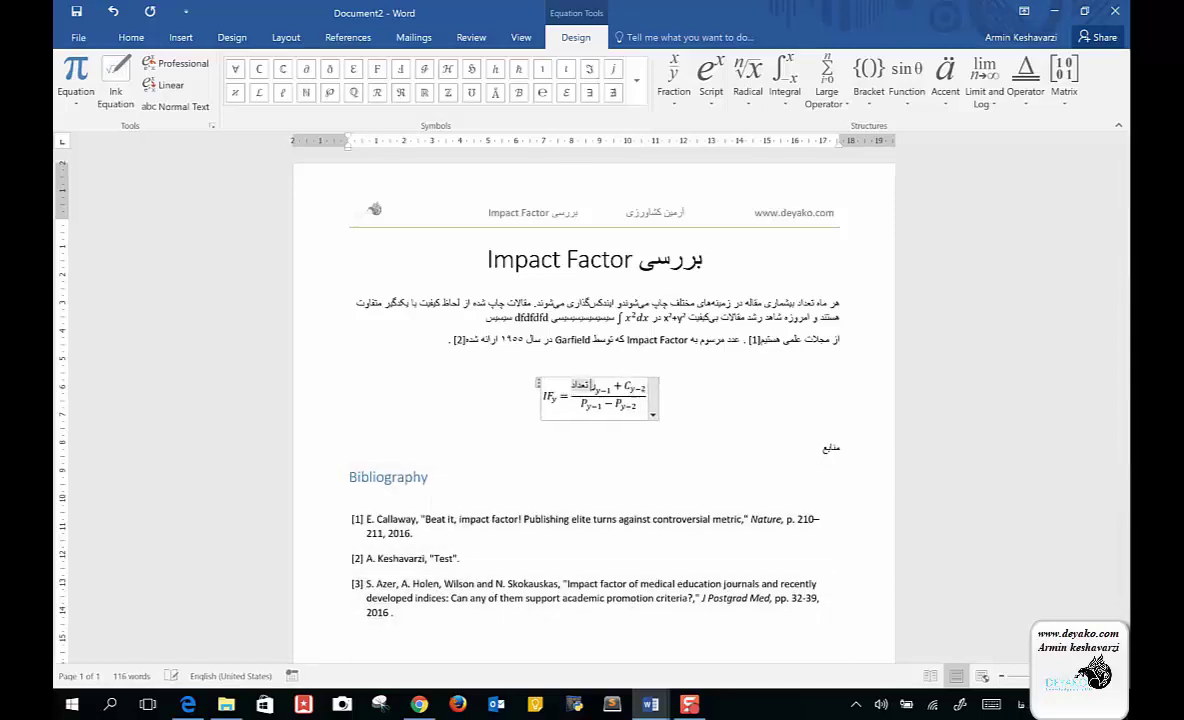
text(جموعات)
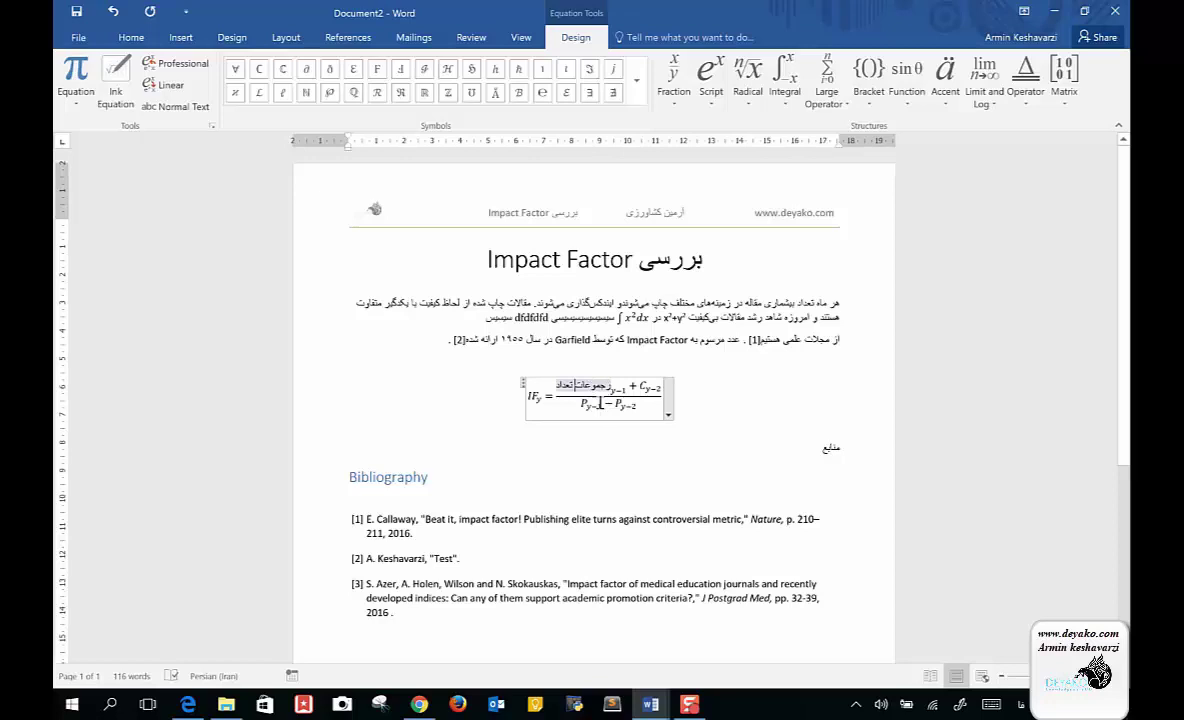
key(BackSpace)
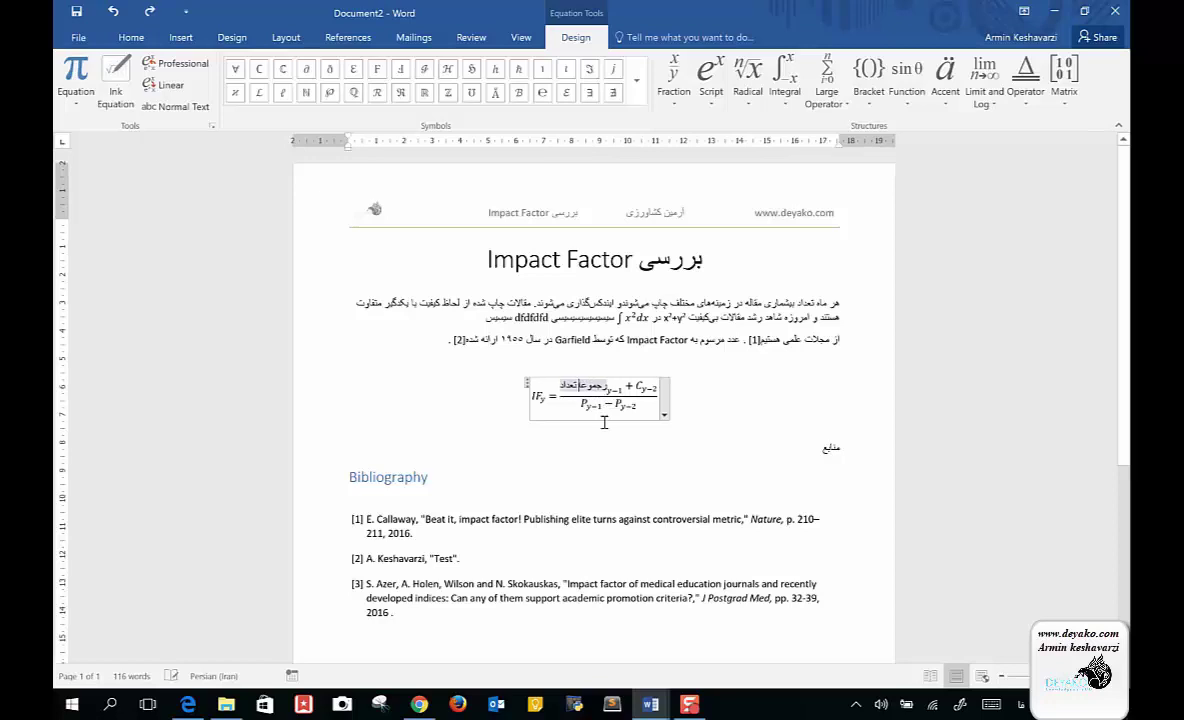
key(BackSpace)
key(BackSpace)
key(BackSpace)
key(BackSpace)
key(BackSpace)
key(BackSpace)
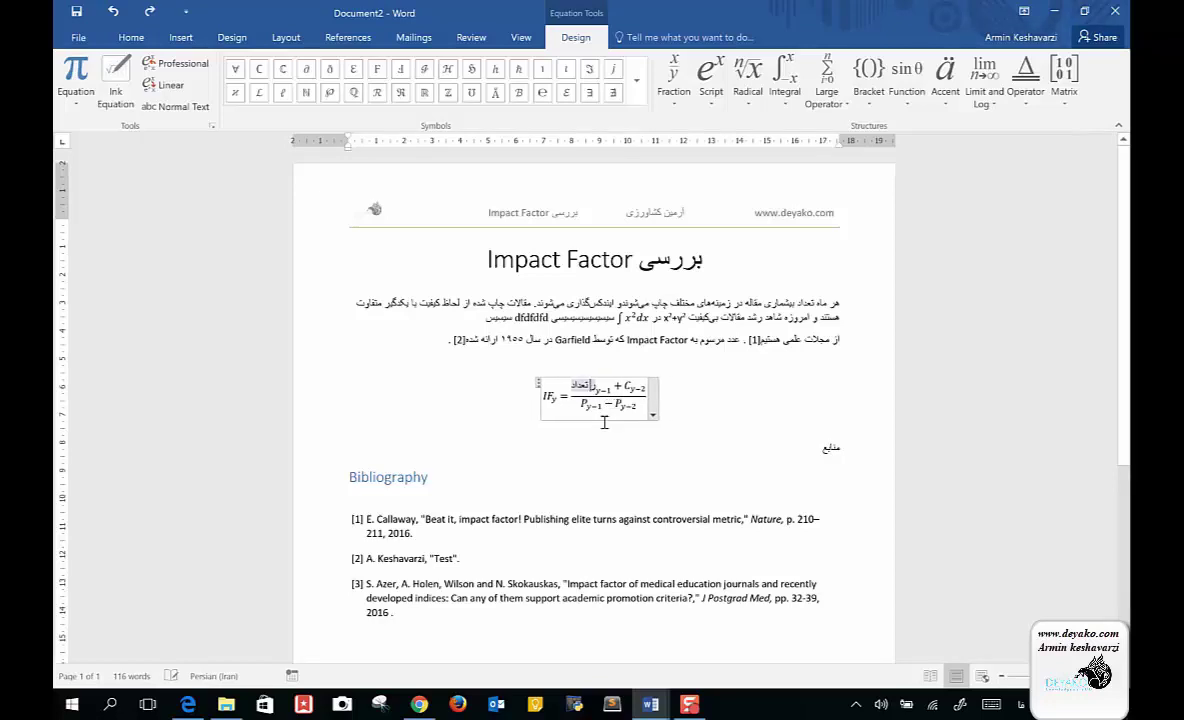
key(BackSpace)
key(BackSpace)
key(BackSpace)
key(BackSpace)
key(BackSpace)
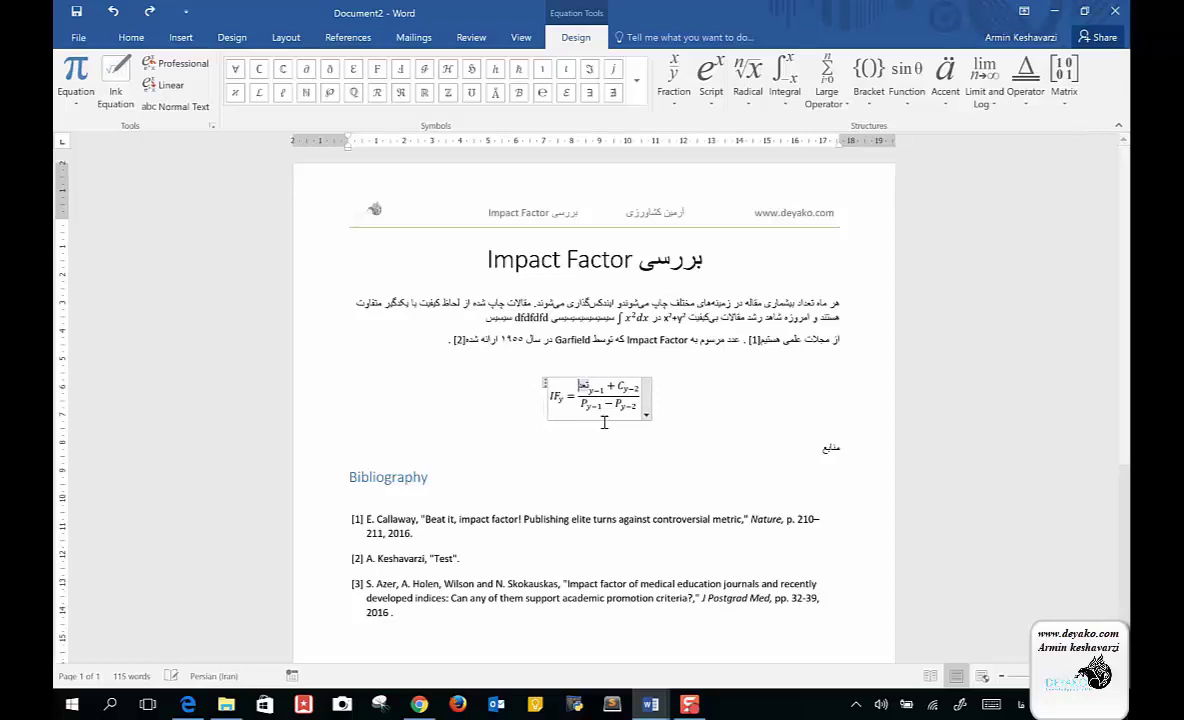
key(BackSpace)
key(BackSpace)
key(alt+shift)
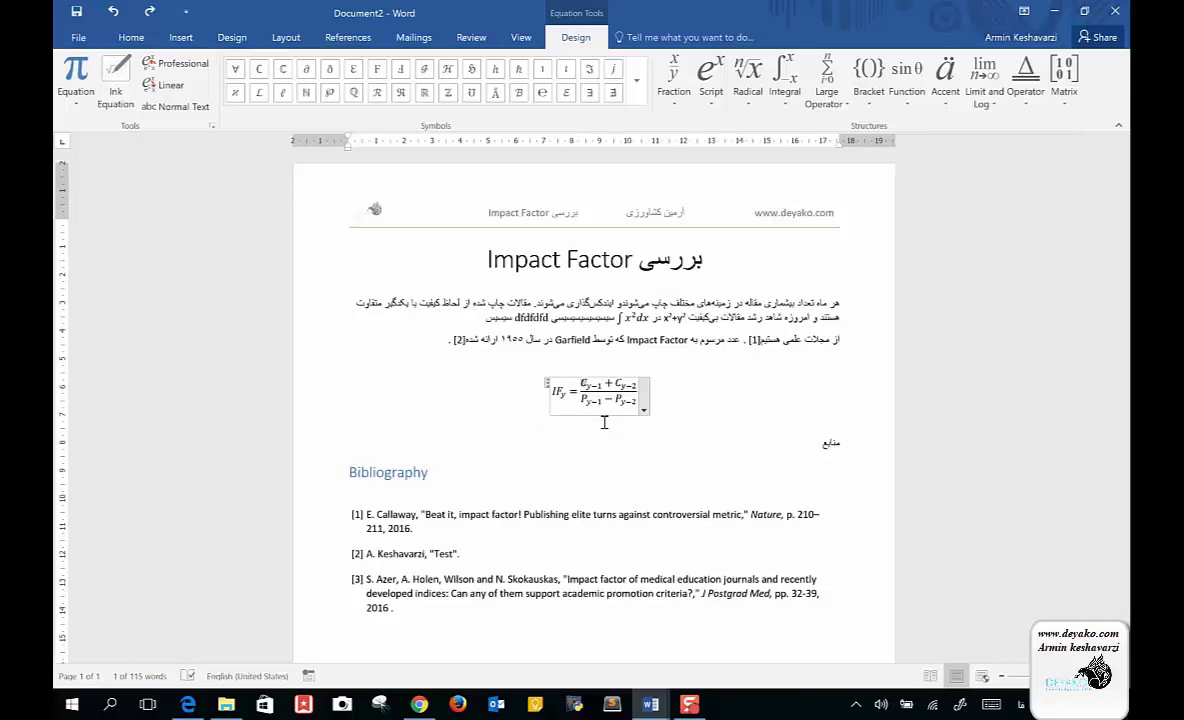
text(مرجوعات)
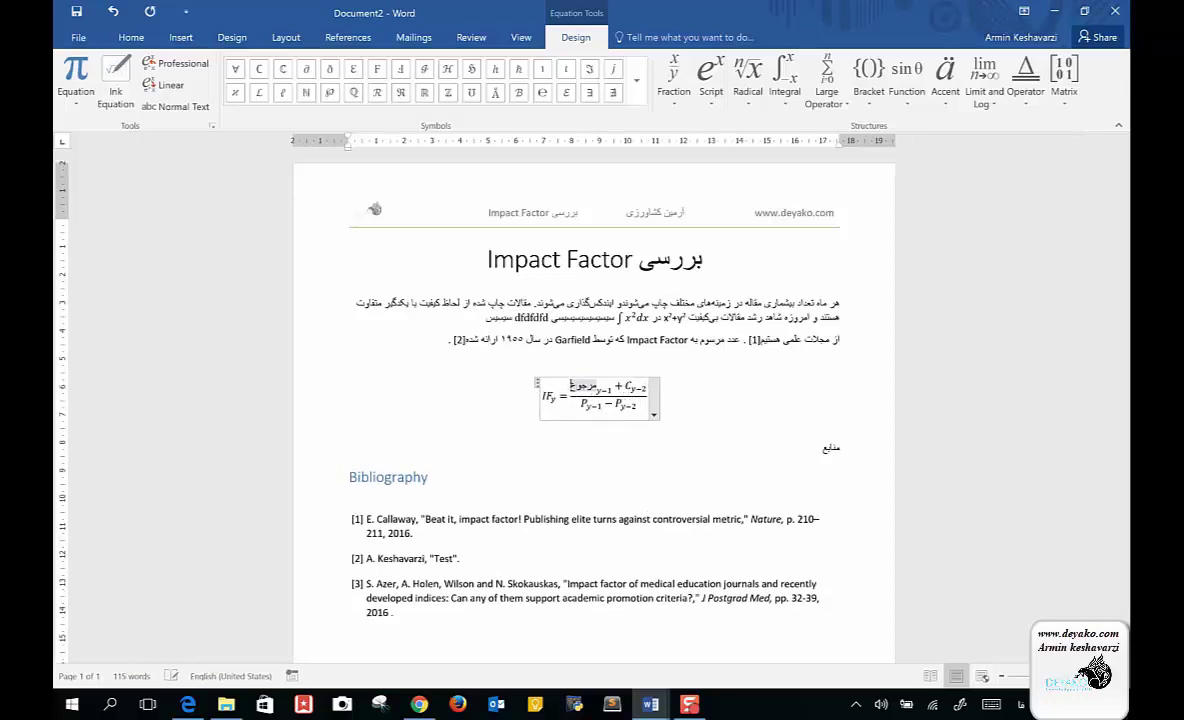
text(تعداد)
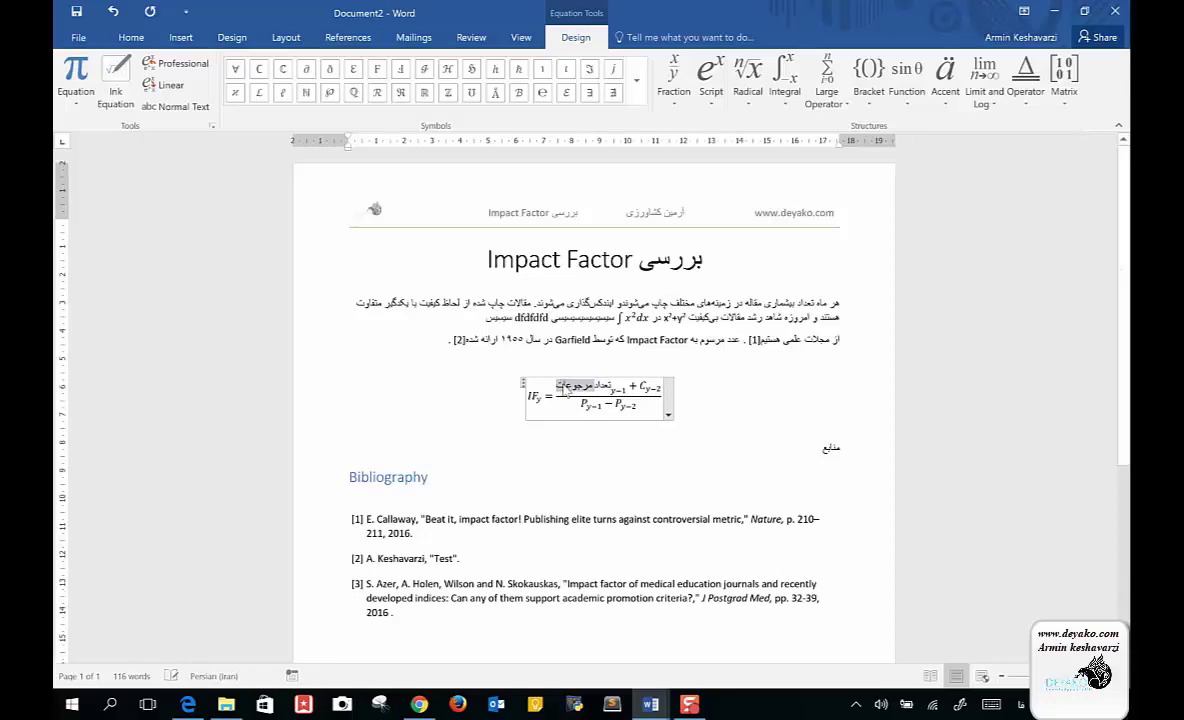
Step: Select the Persian numerator words, then select the whole equation
drag(519, 364, 566, 390)
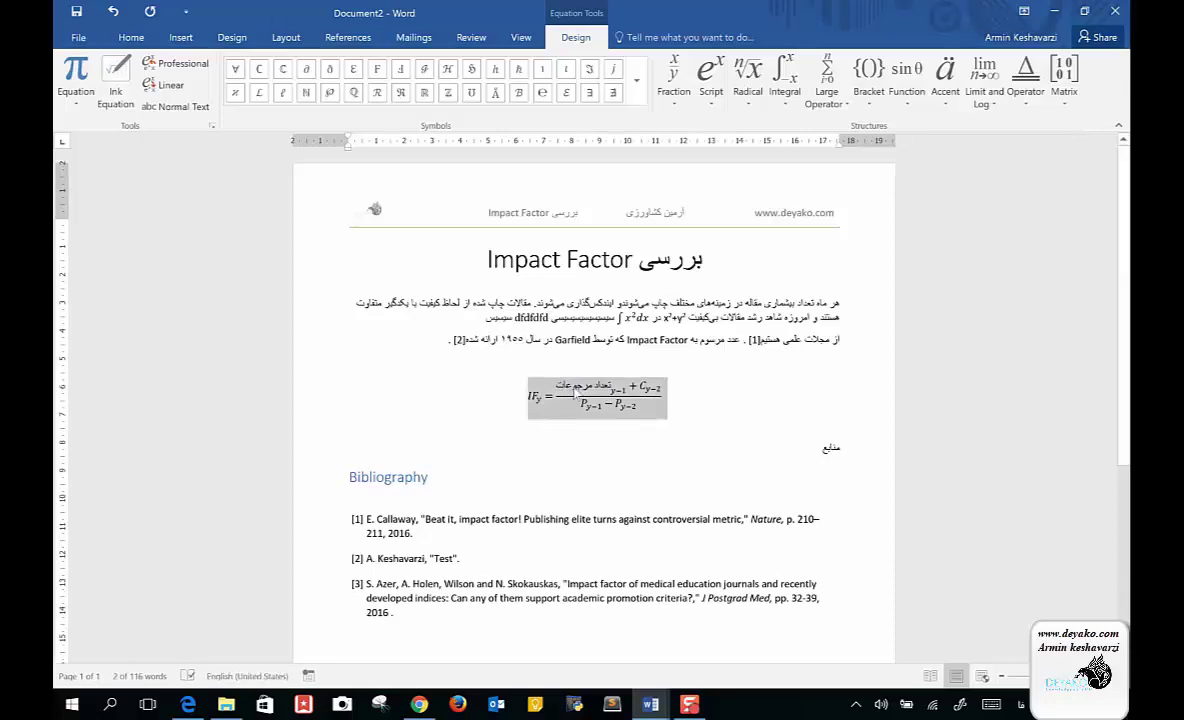
double_click(555, 380)
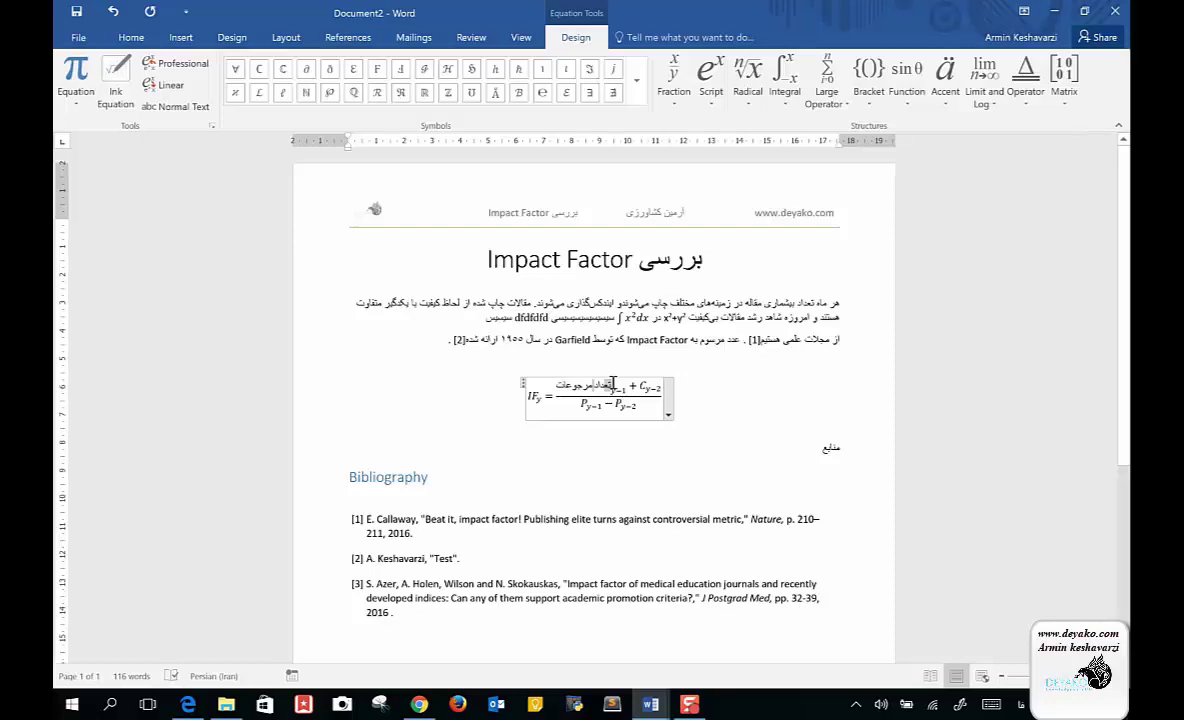
click(605, 383)
drag(605, 383, 561, 387)
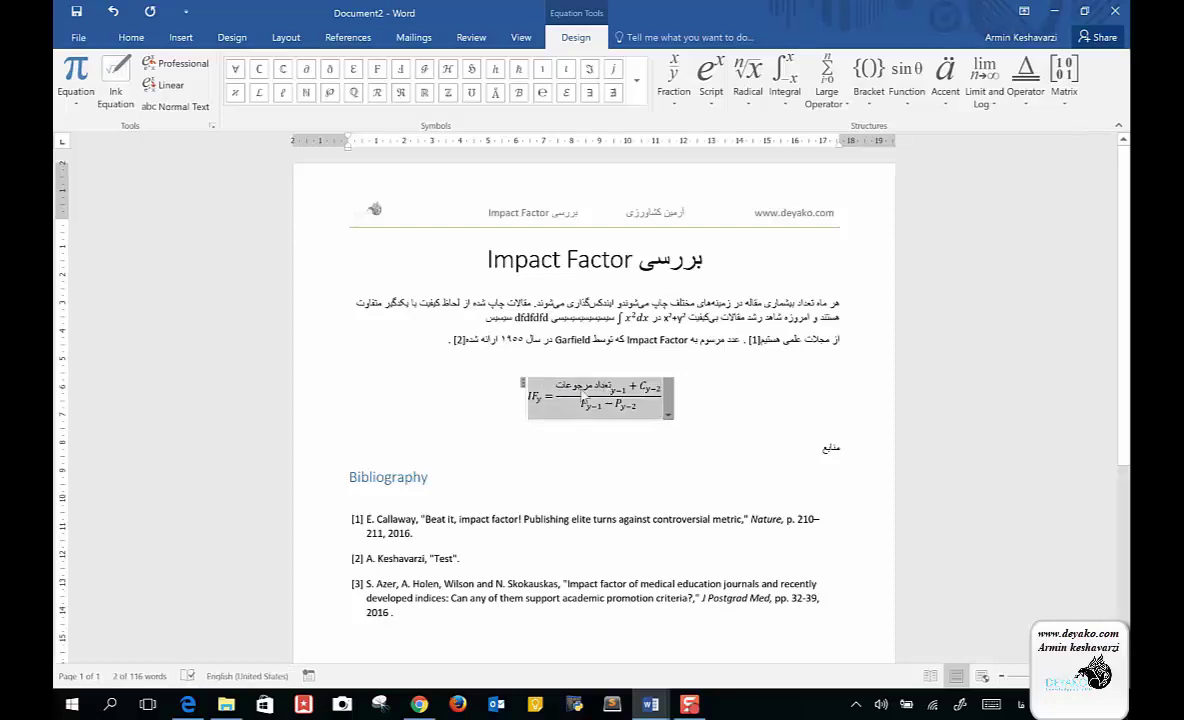
double_click(561, 387)
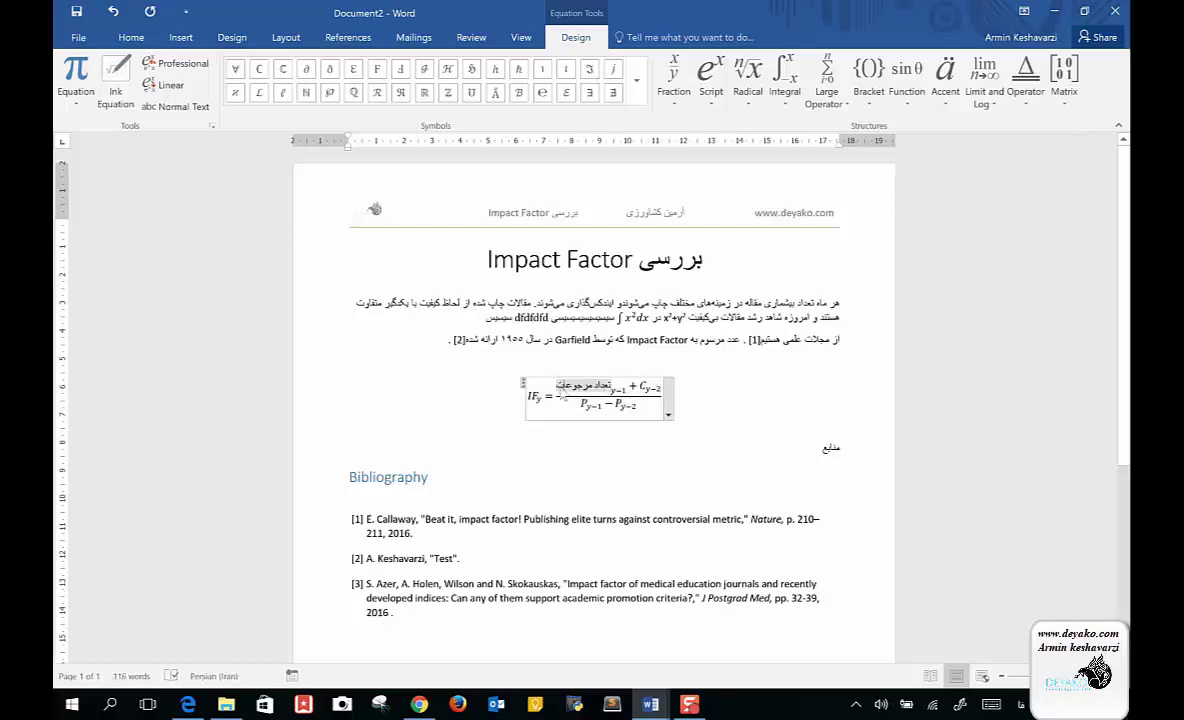
click(522, 382)
Step: Set the selected equation's font to B Nazanin and check the result
click(131, 38)
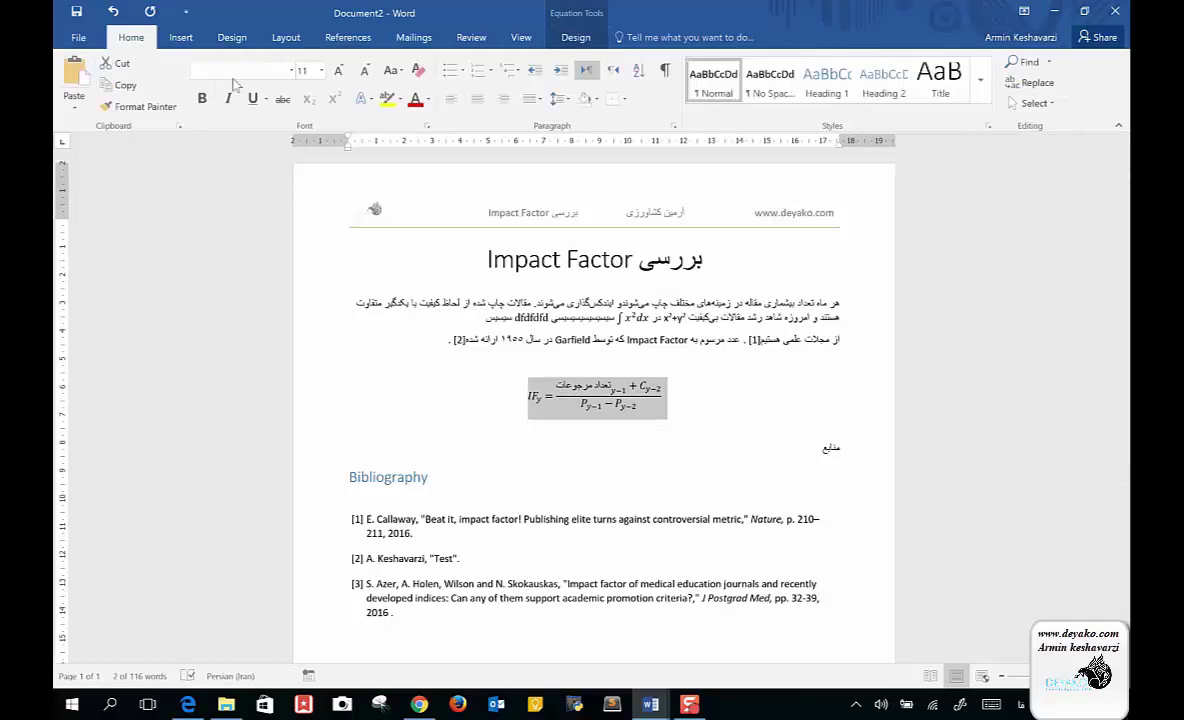
click(247, 69)
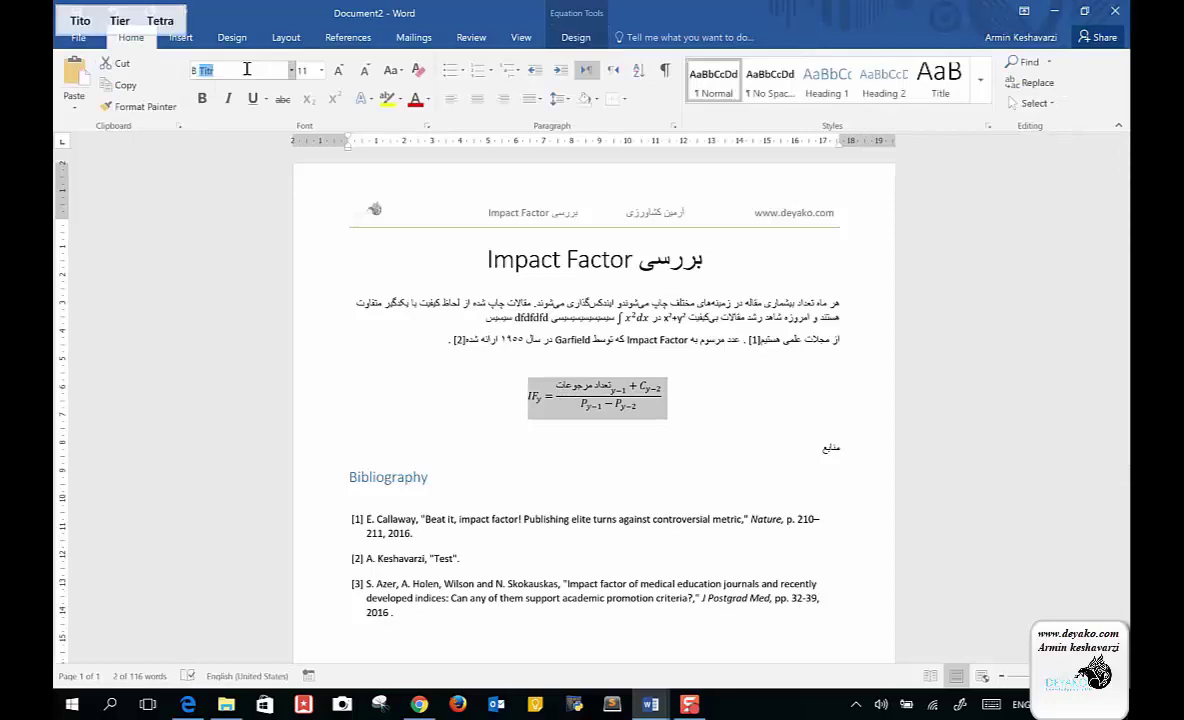
text(B Nazanin)
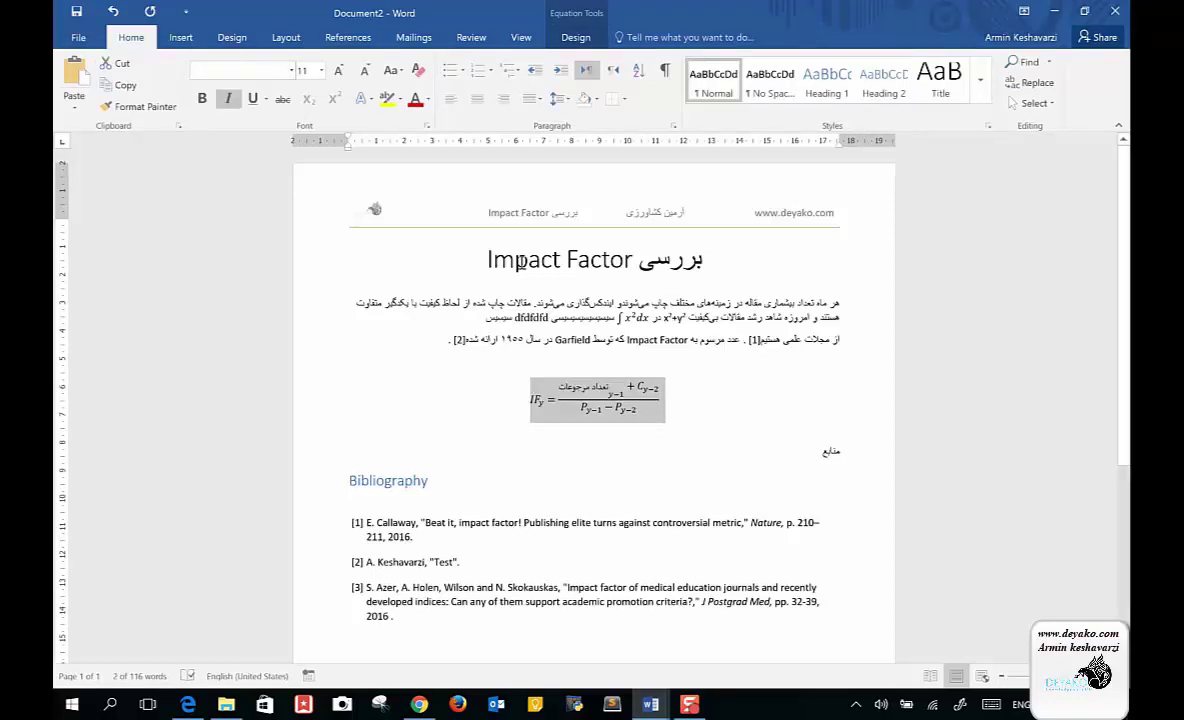
click(707, 355)
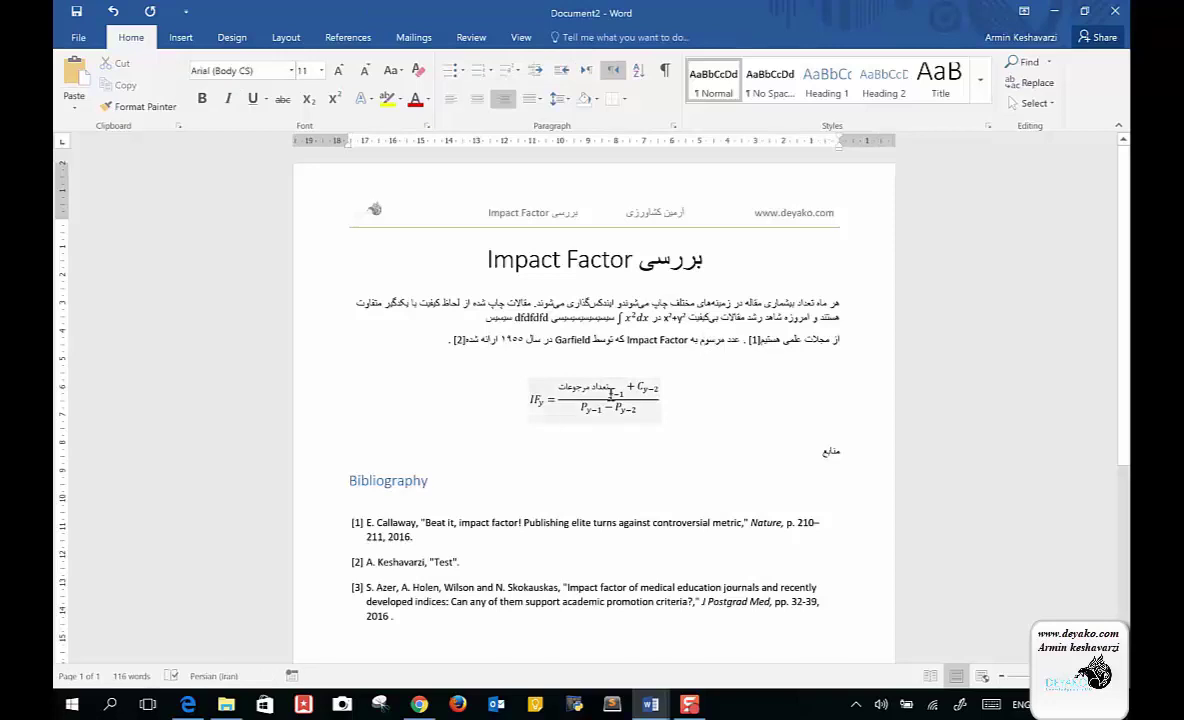
click(588, 390)
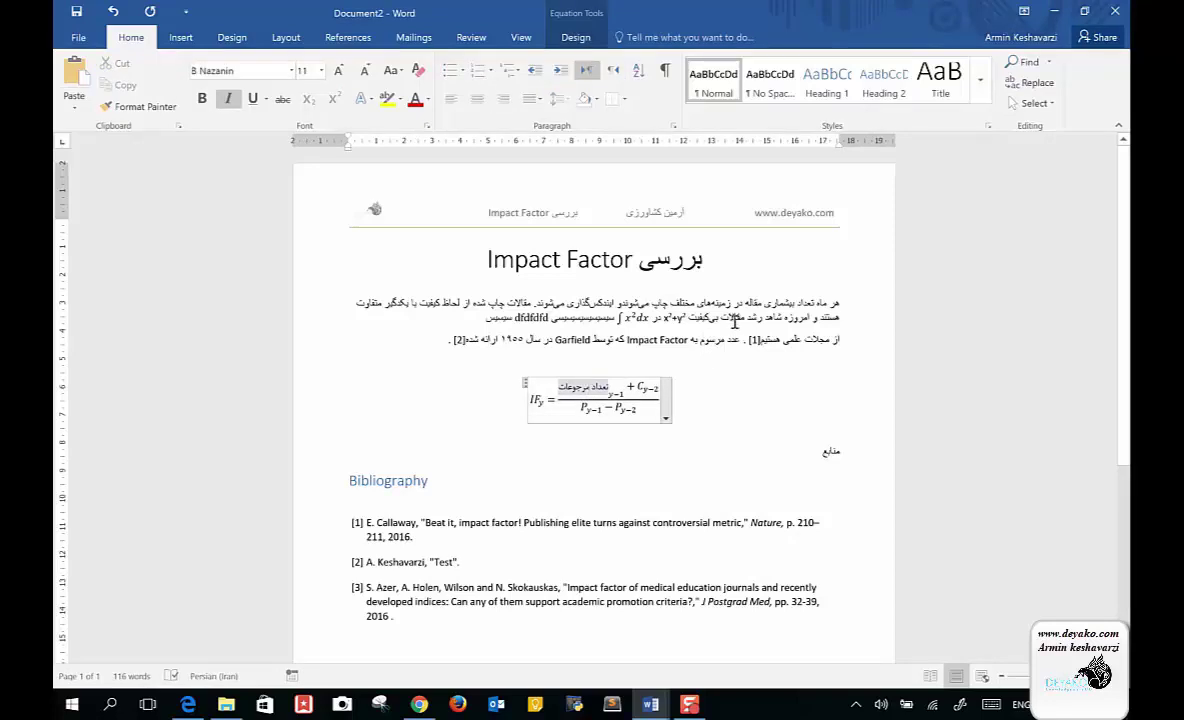
click(655, 397)
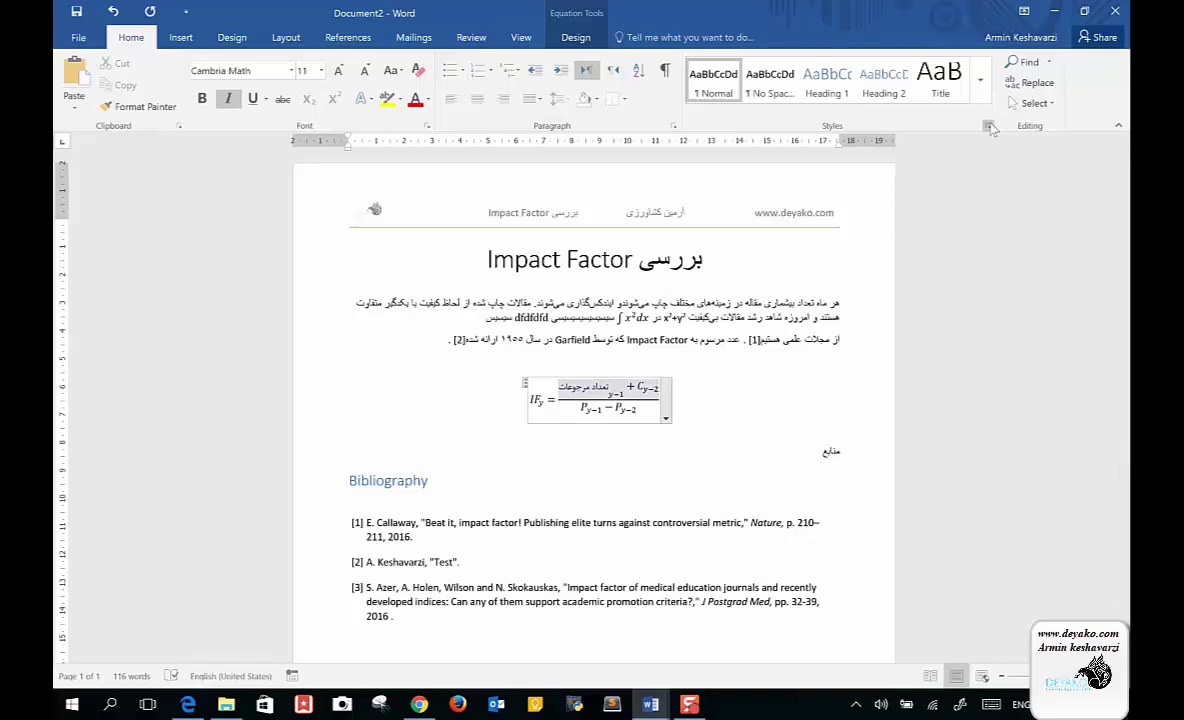
Step: Open the Styles pane and look through Manage Styles, then cancel it unchanged
click(988, 126)
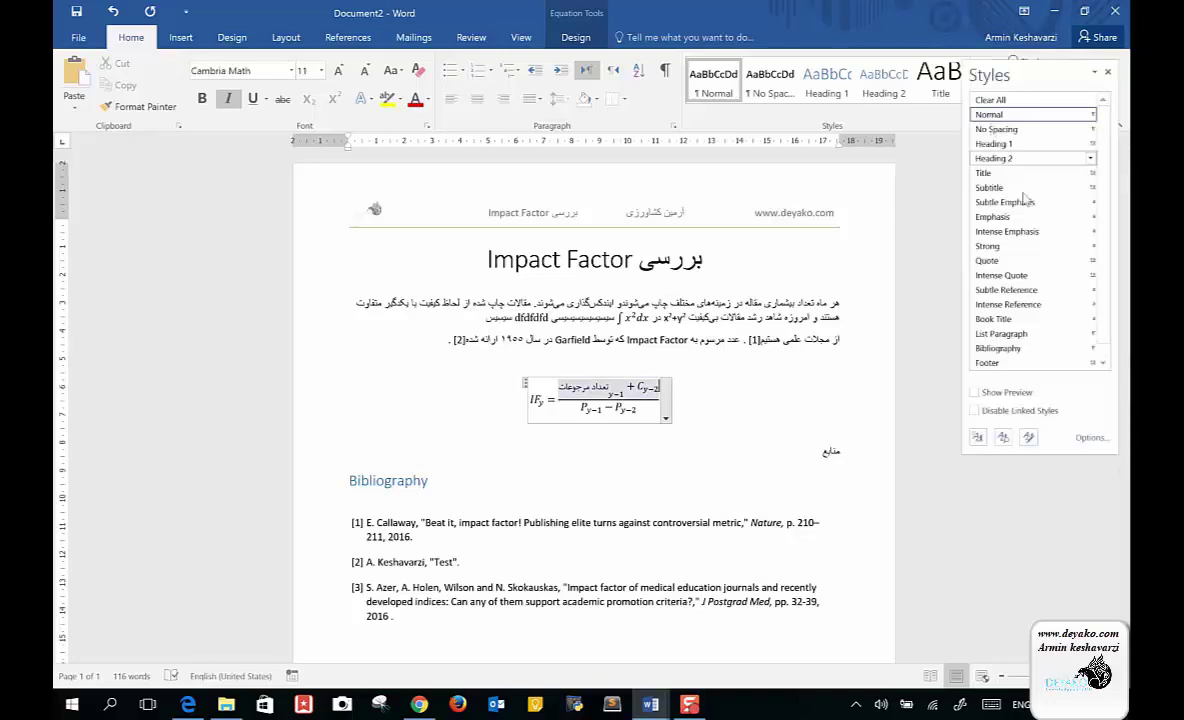
click(1029, 437)
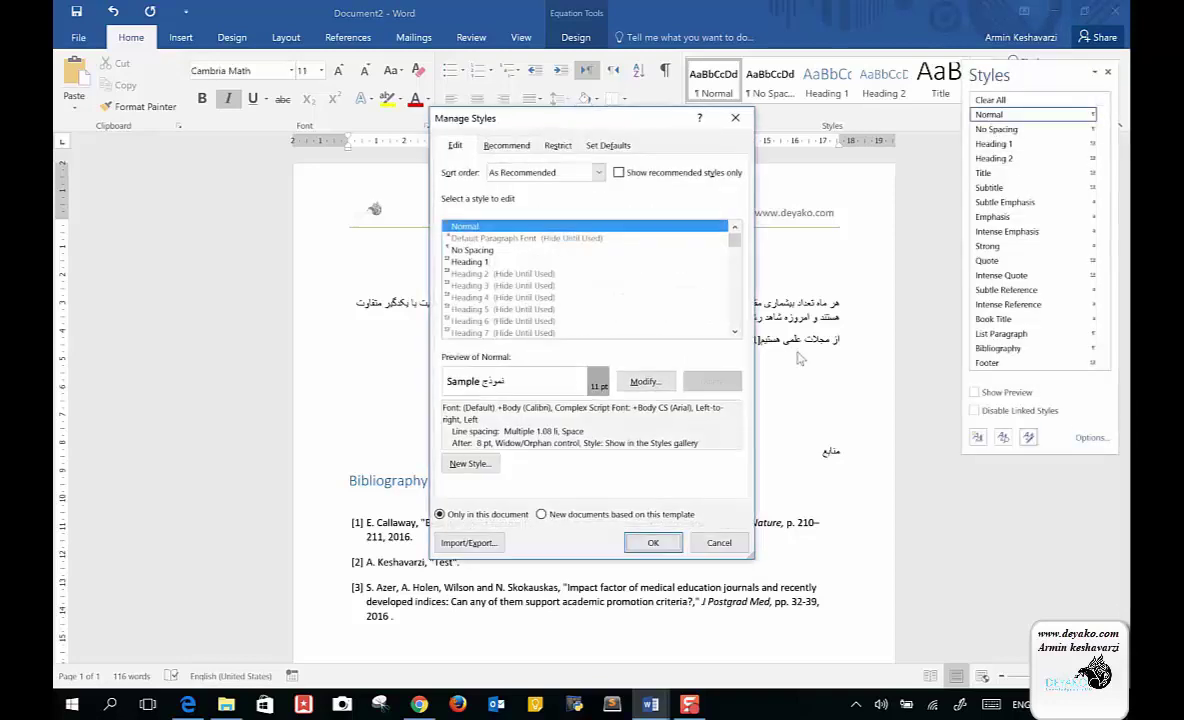
click(735, 333)
click(735, 333)
click(735, 333)
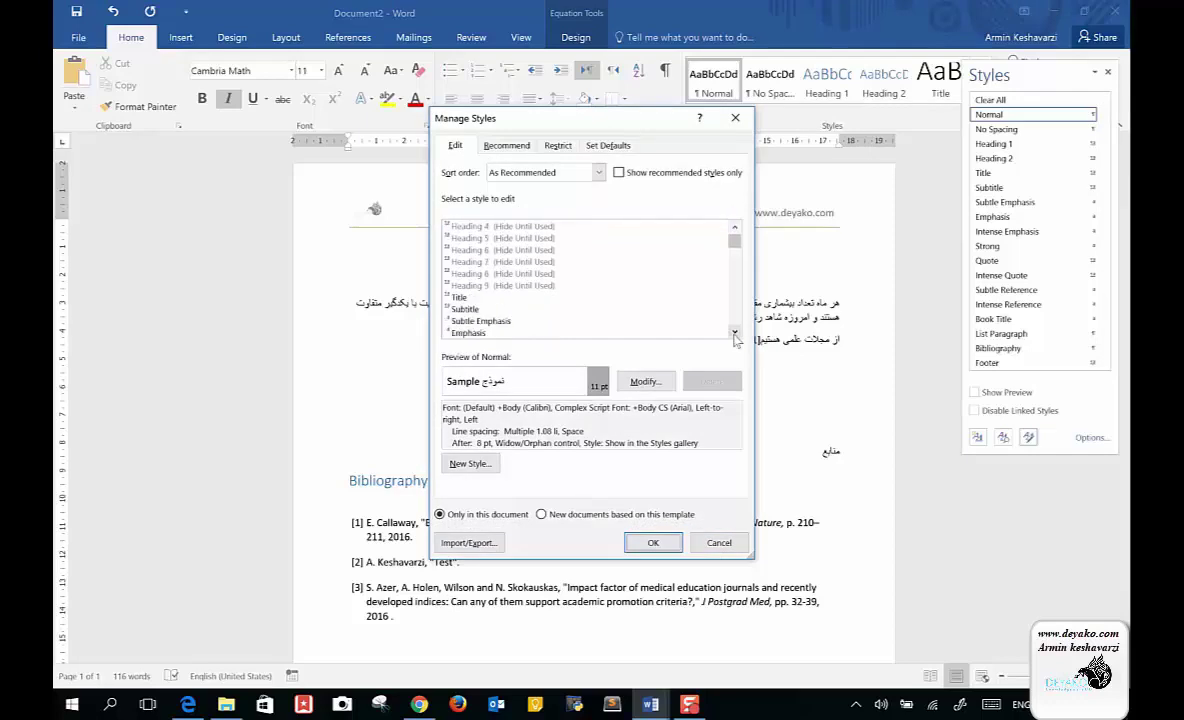
click(735, 333)
click(735, 333)
click(735, 333)
click(735, 333)
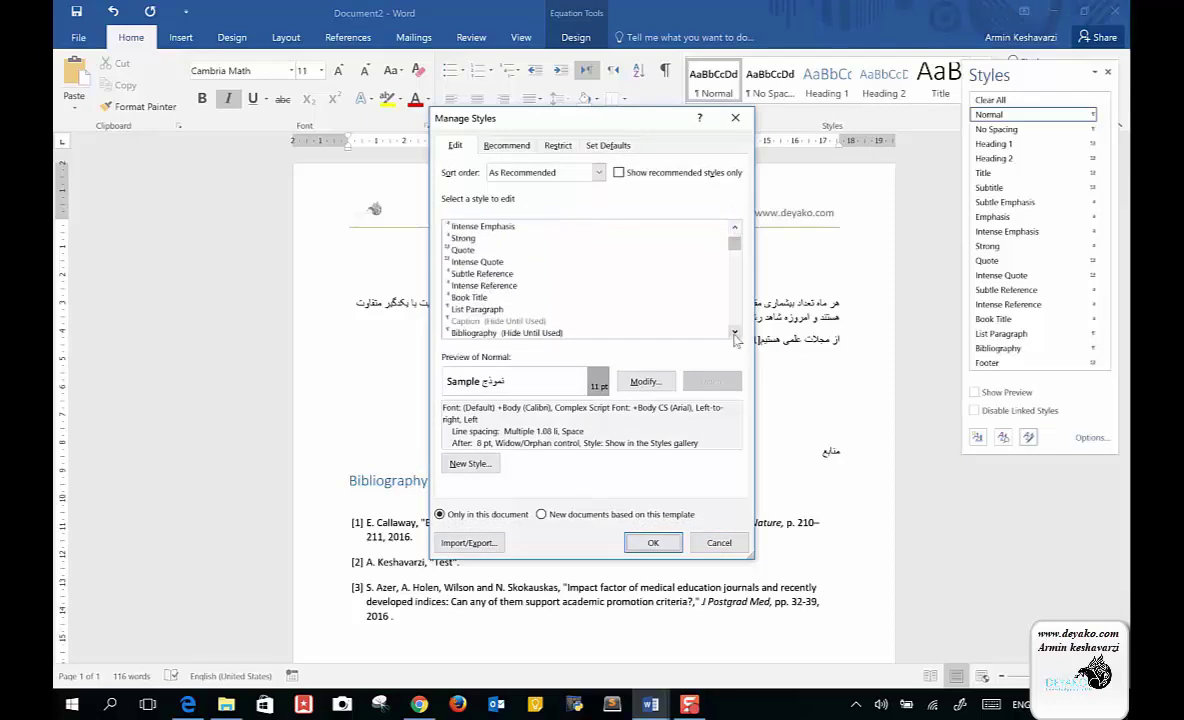
click(735, 333)
click(735, 333)
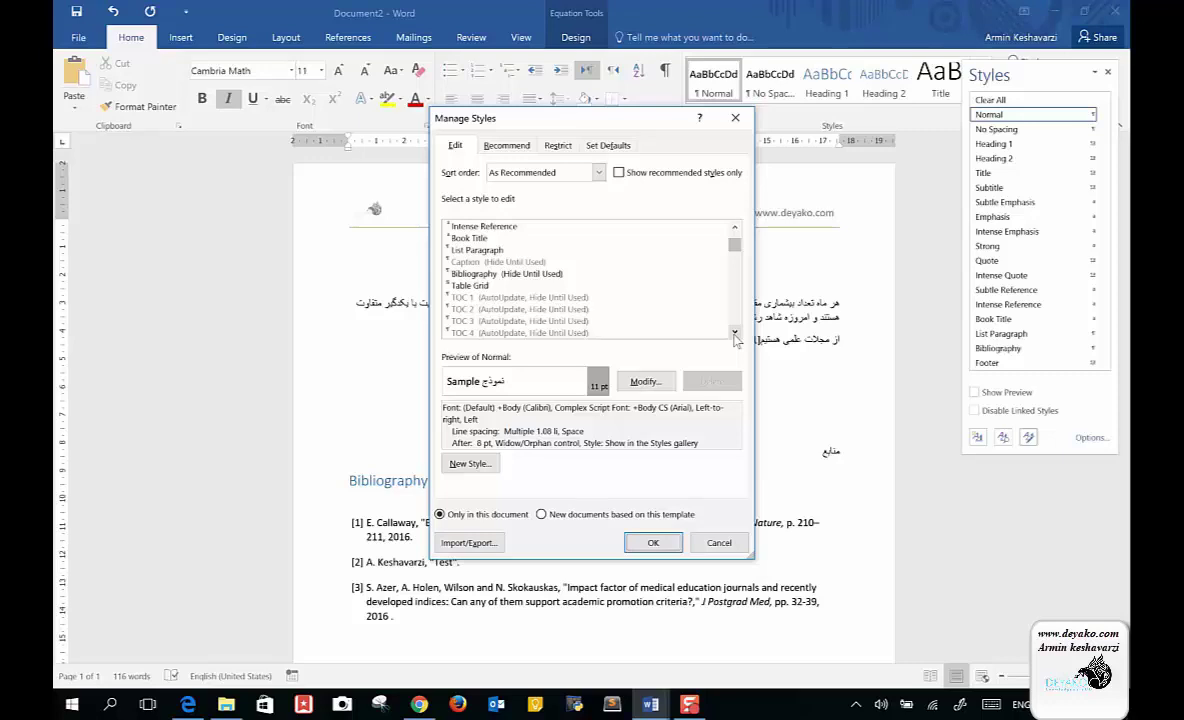
click(735, 333)
click(735, 333)
click(735, 333)
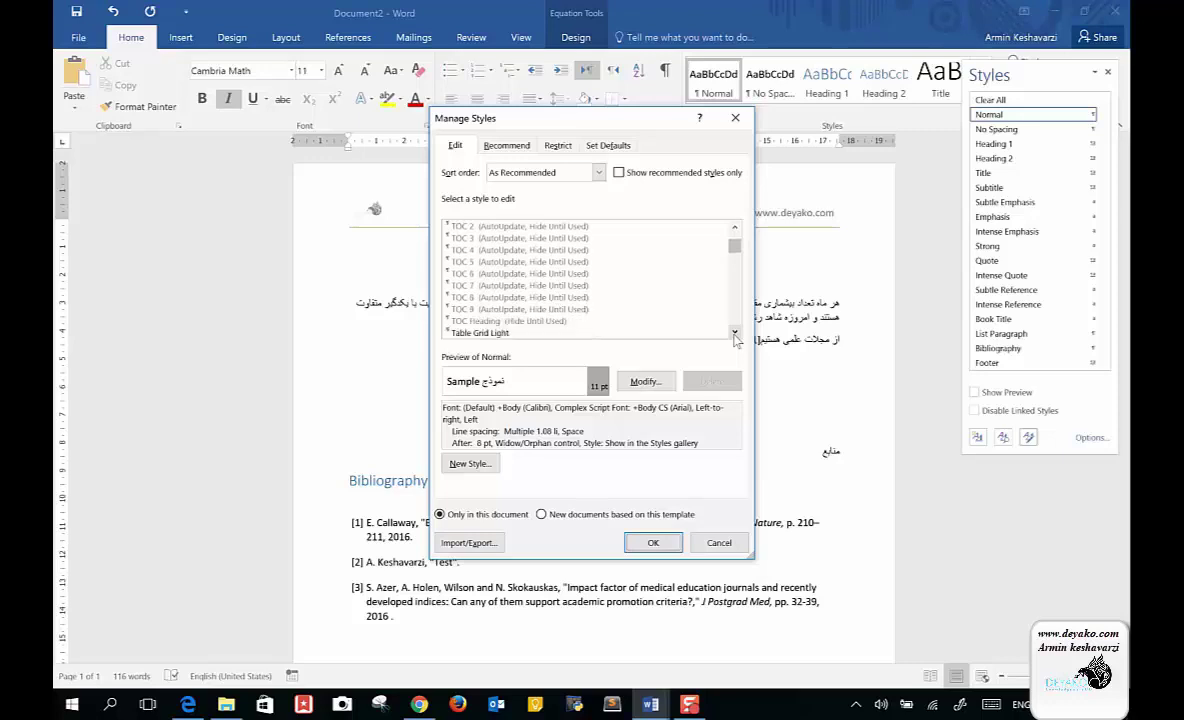
click(719, 542)
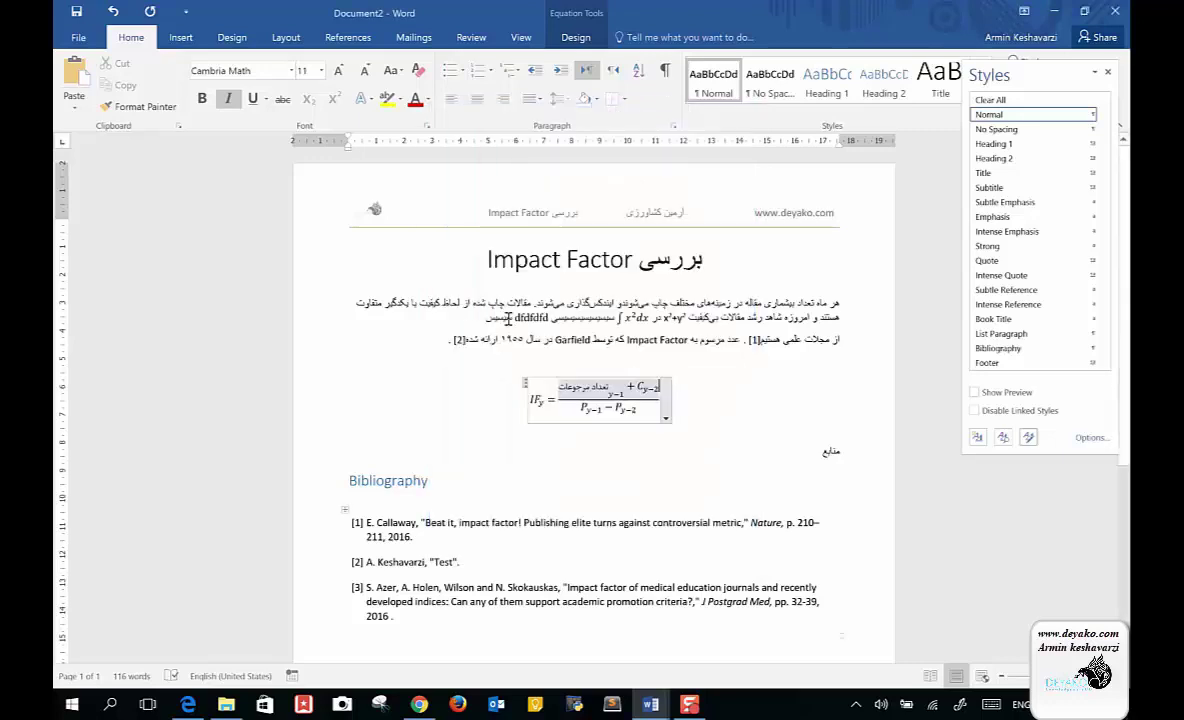
click(463, 378)
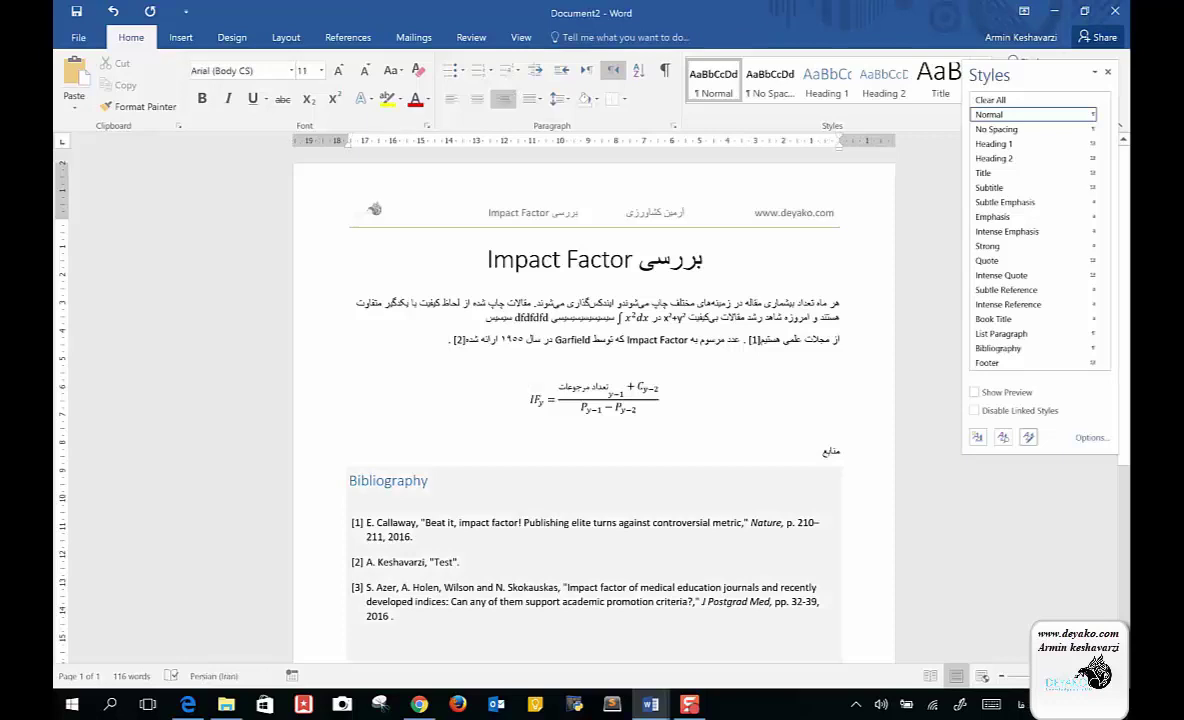
Step: Start a new line in English left-to-right input and insert an empty equation with Alt+=
key(Return)
key(Return)
key(alt+shift)
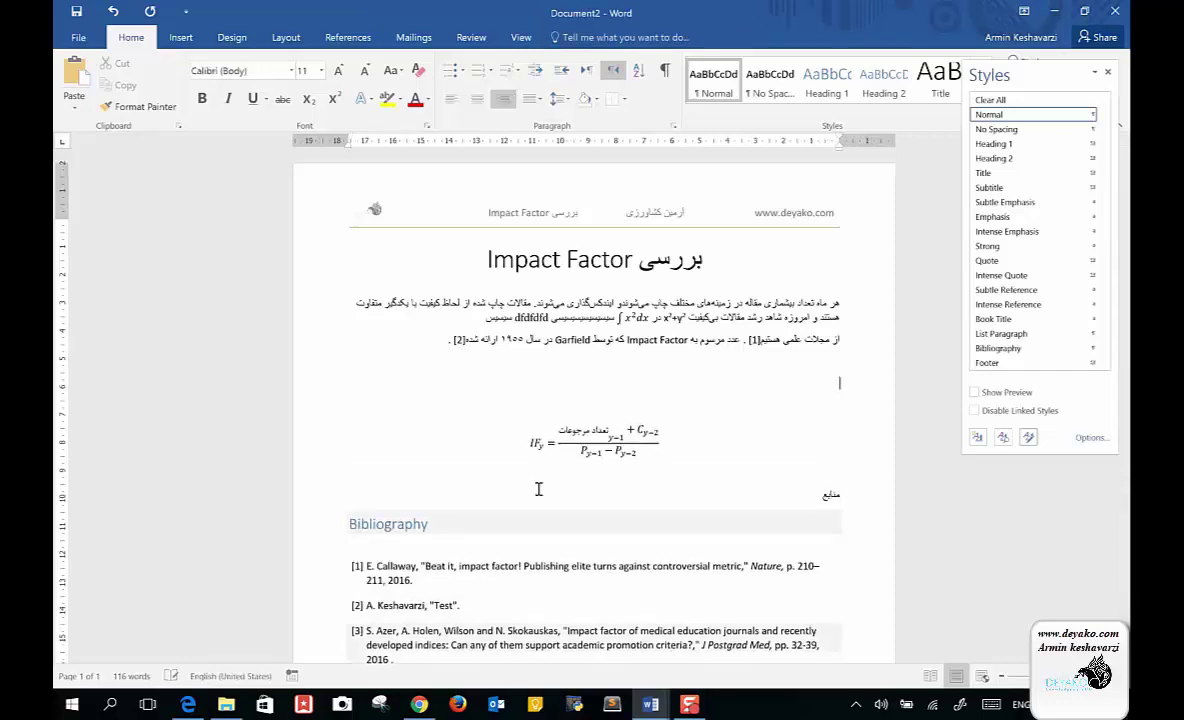
key(ctrl+shift)
key(alt+equal)
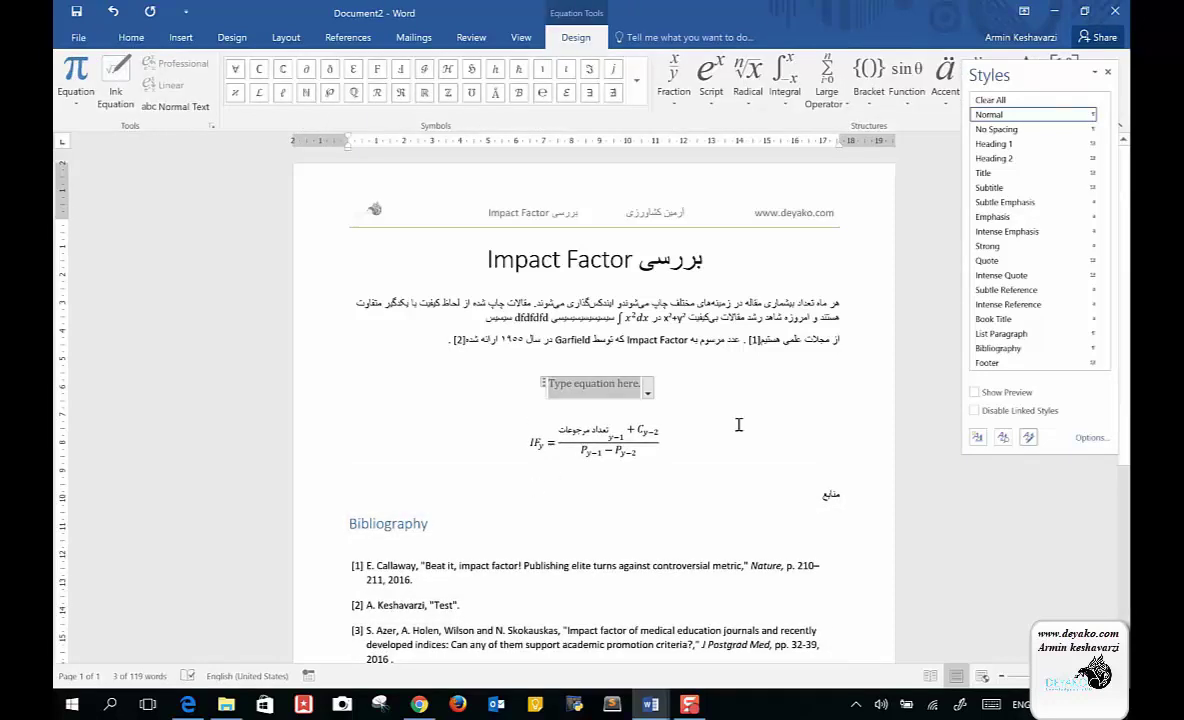
Step: Open the Manage Styles window from the Styles pane and close it without changes
click(1030, 439)
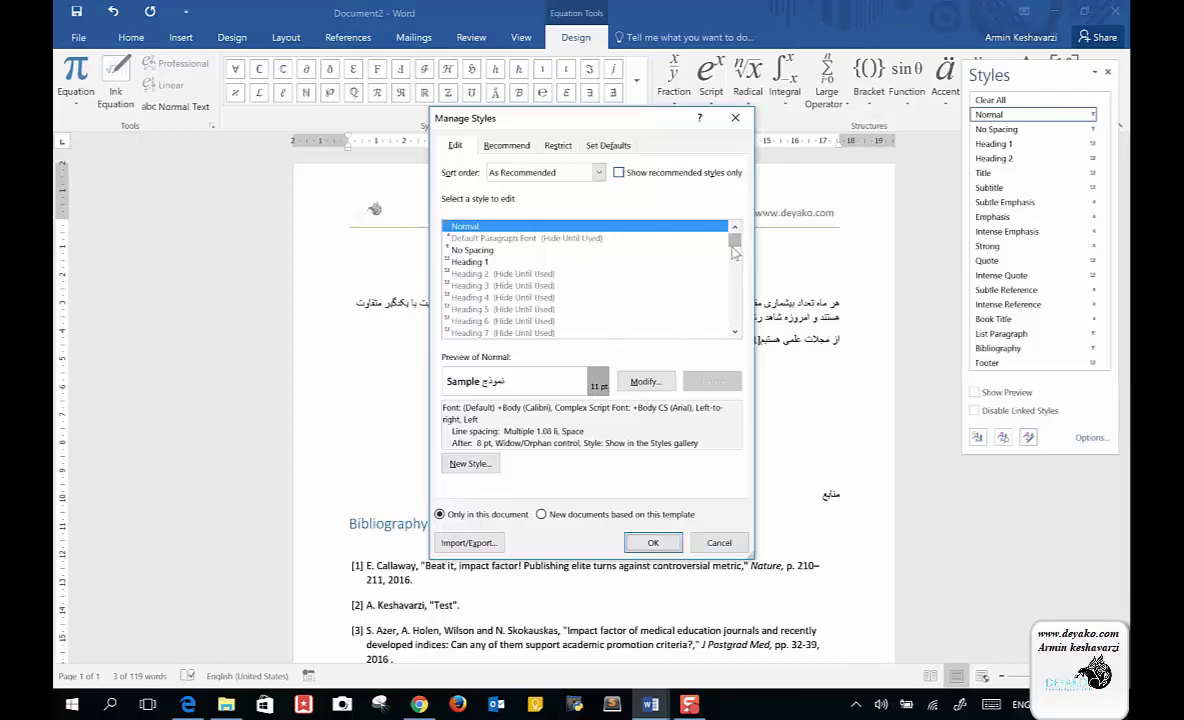
click(735, 333)
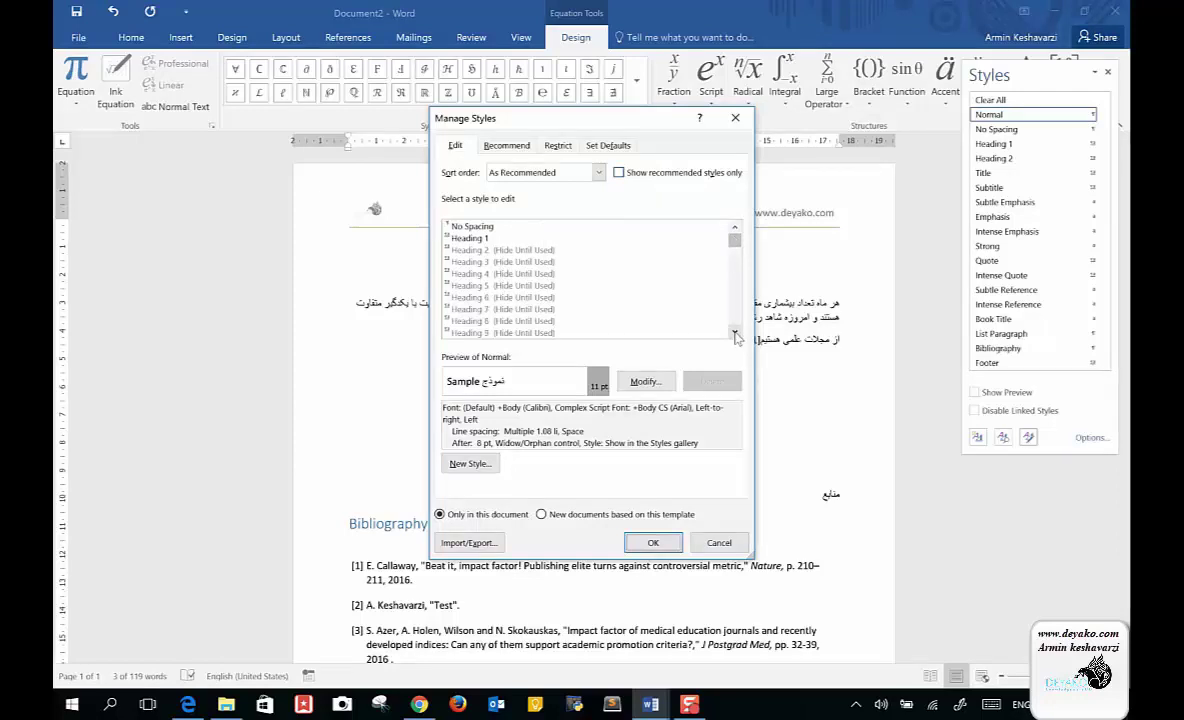
click(735, 333)
click(735, 334)
click(735, 334)
click(735, 334)
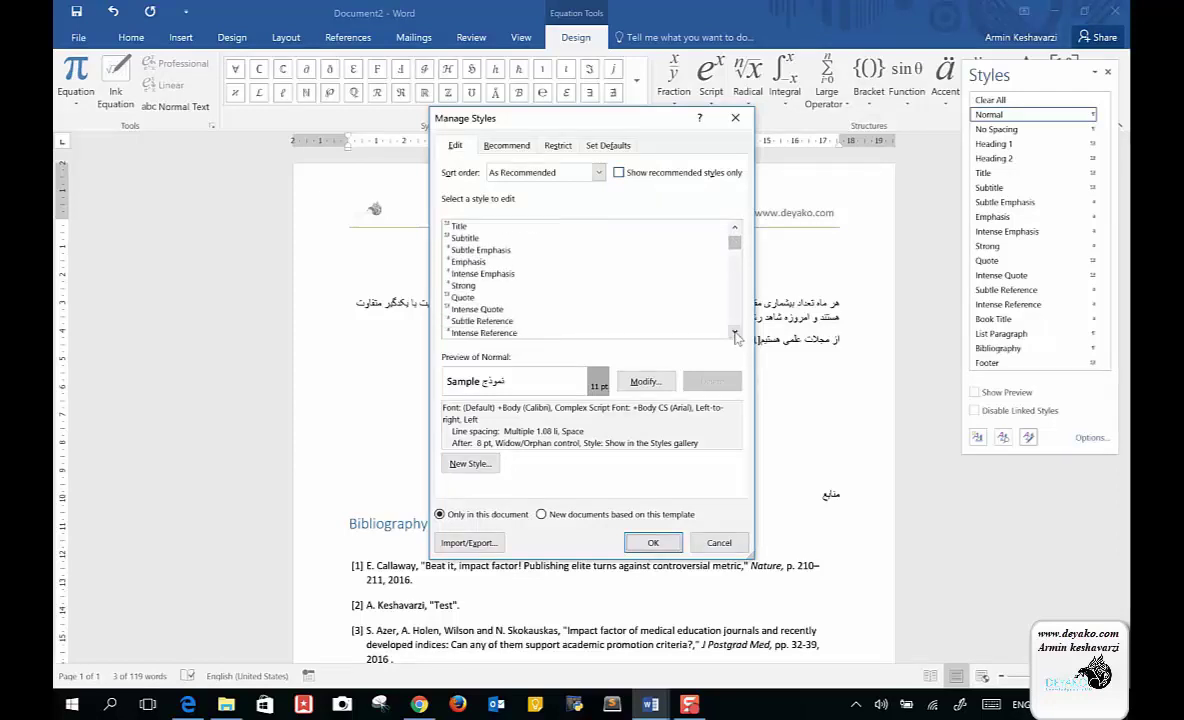
click(735, 334)
click(735, 334)
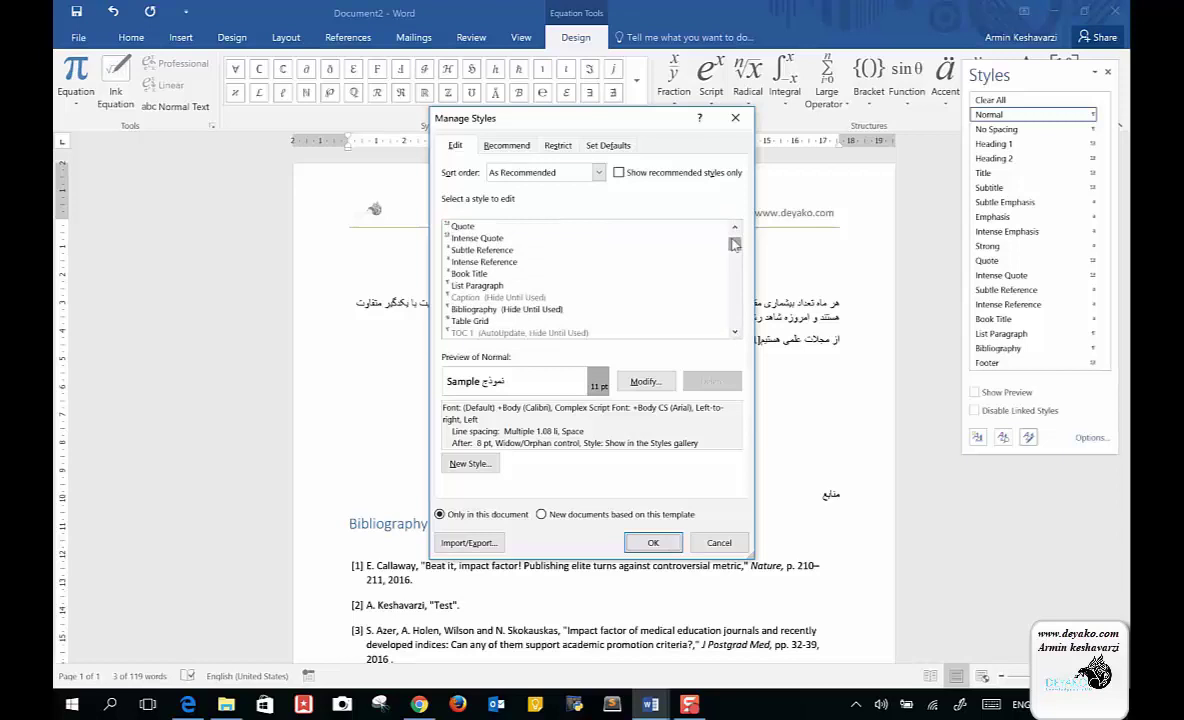
drag(735, 243, 741, 332)
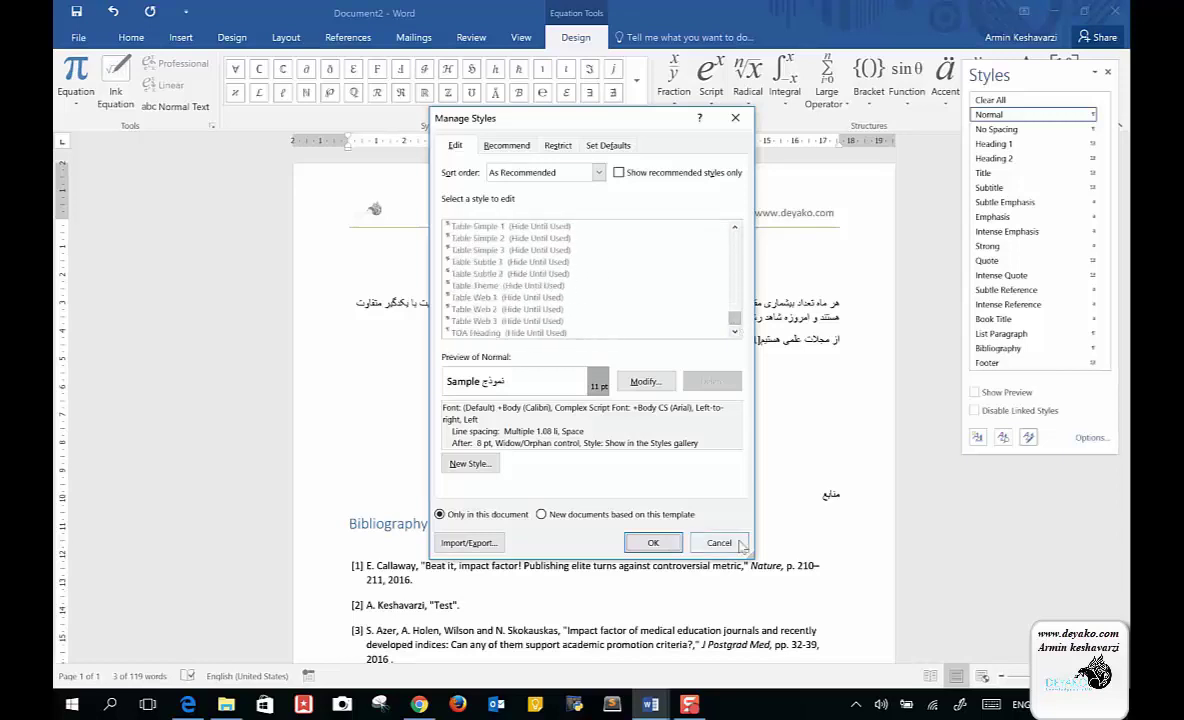
click(719, 543)
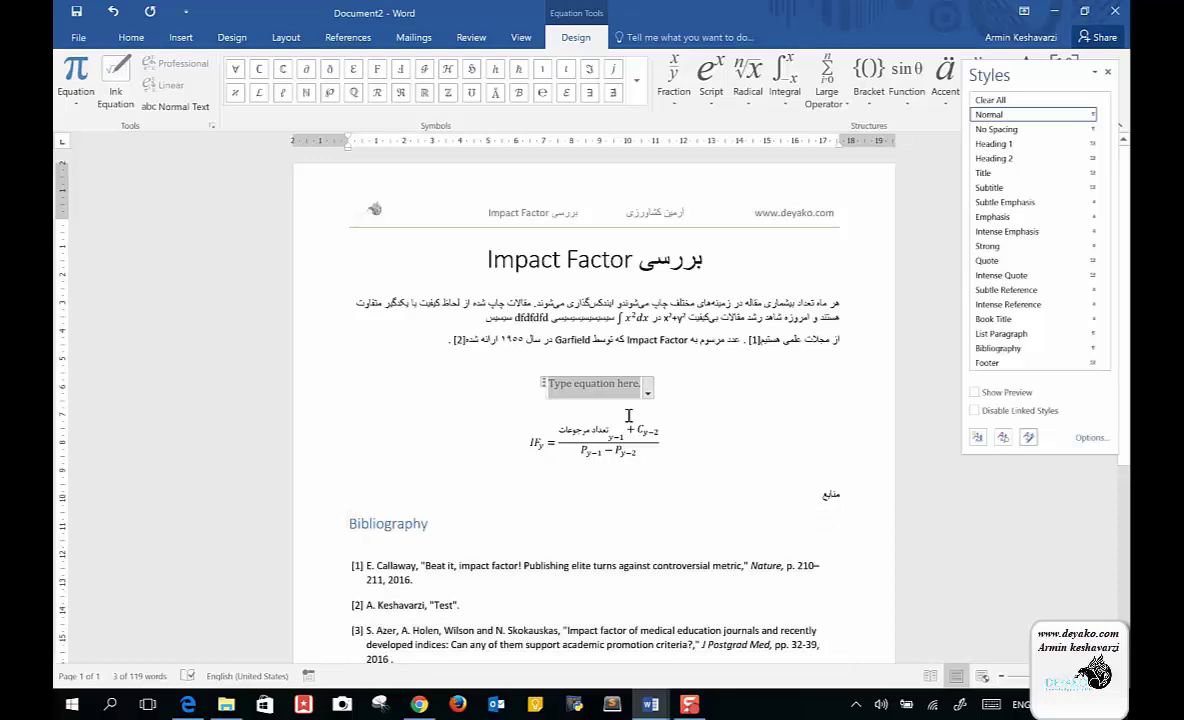
Step: Select the whole IF formula equation, including its C y-2 term
click(593, 436)
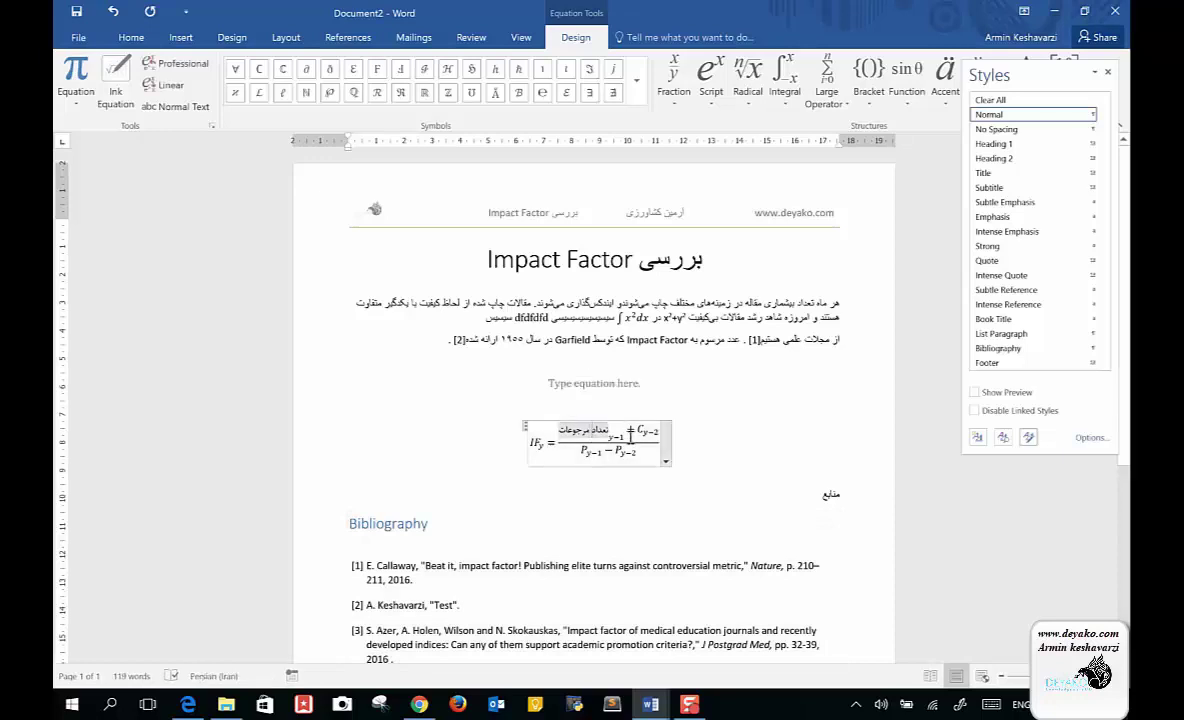
drag(662, 433, 630, 444)
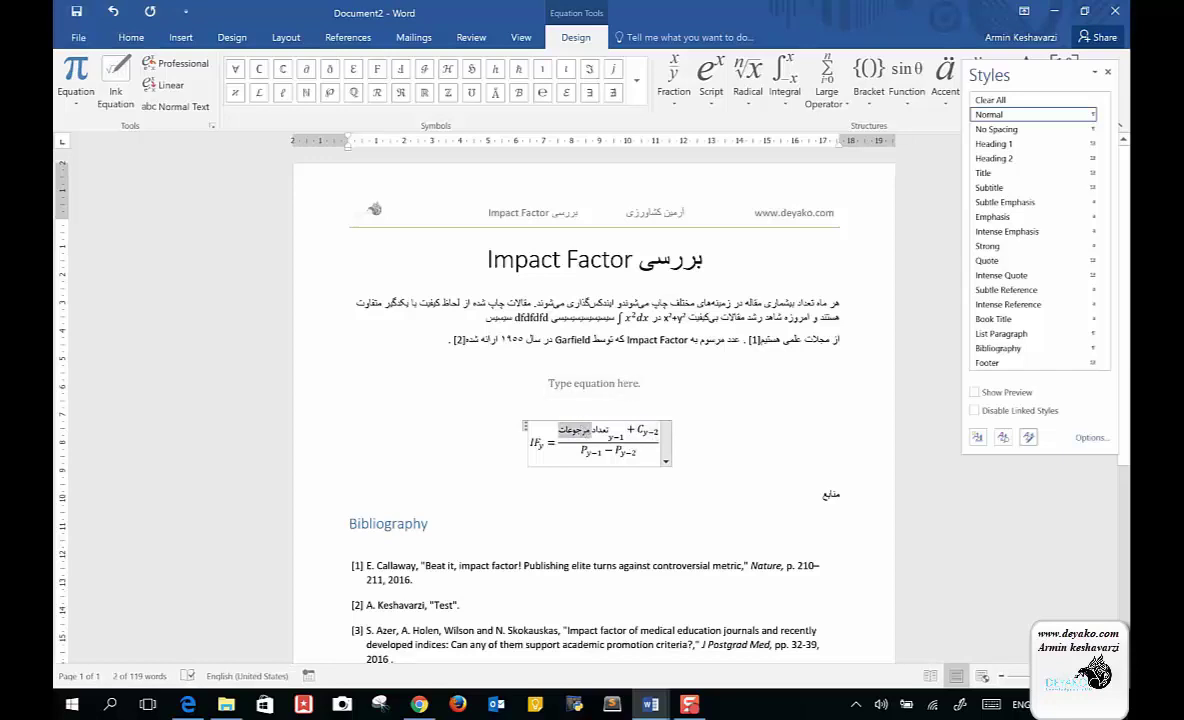
triple_click(582, 430)
Step: Delete the empty equation and its blank line, then switch to the 05-Writing with MsWord window
click(606, 388)
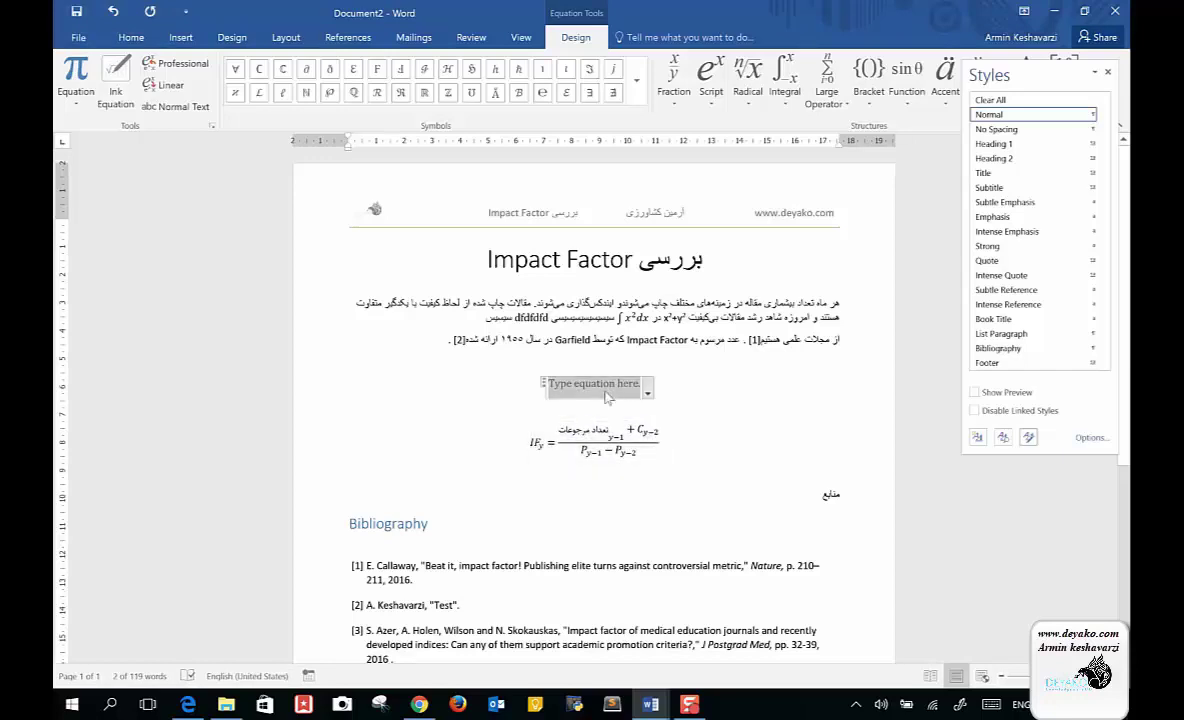
key(BackSpace)
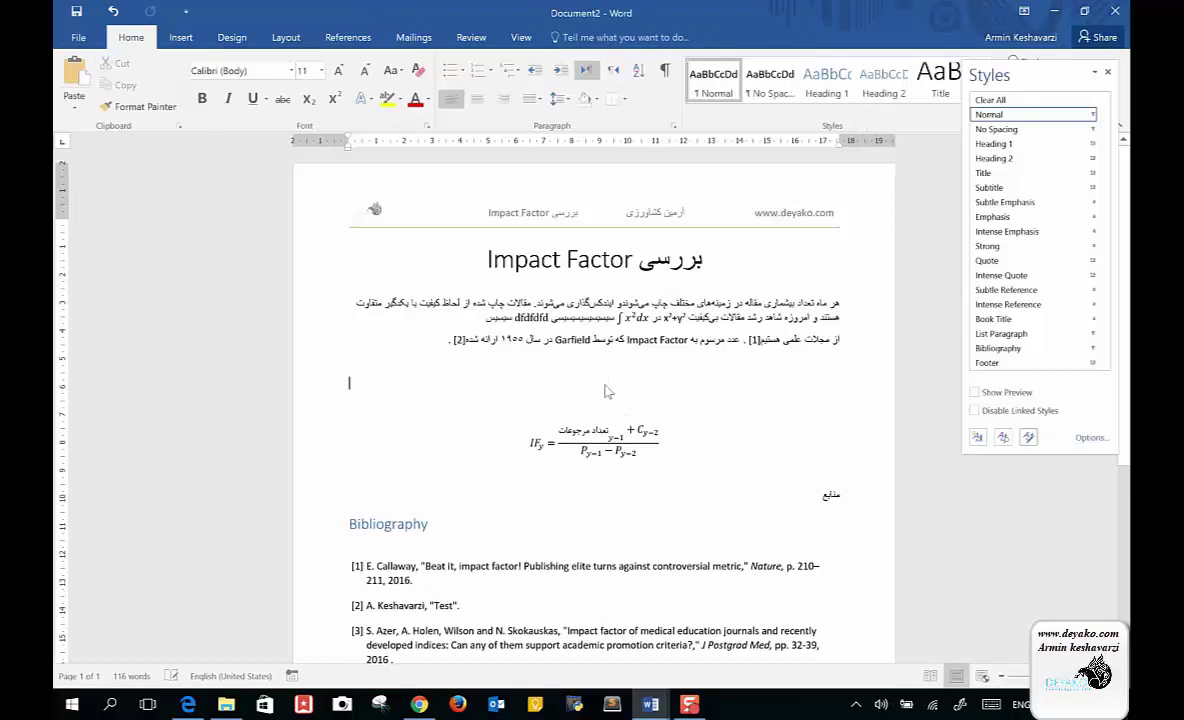
key(BackSpace)
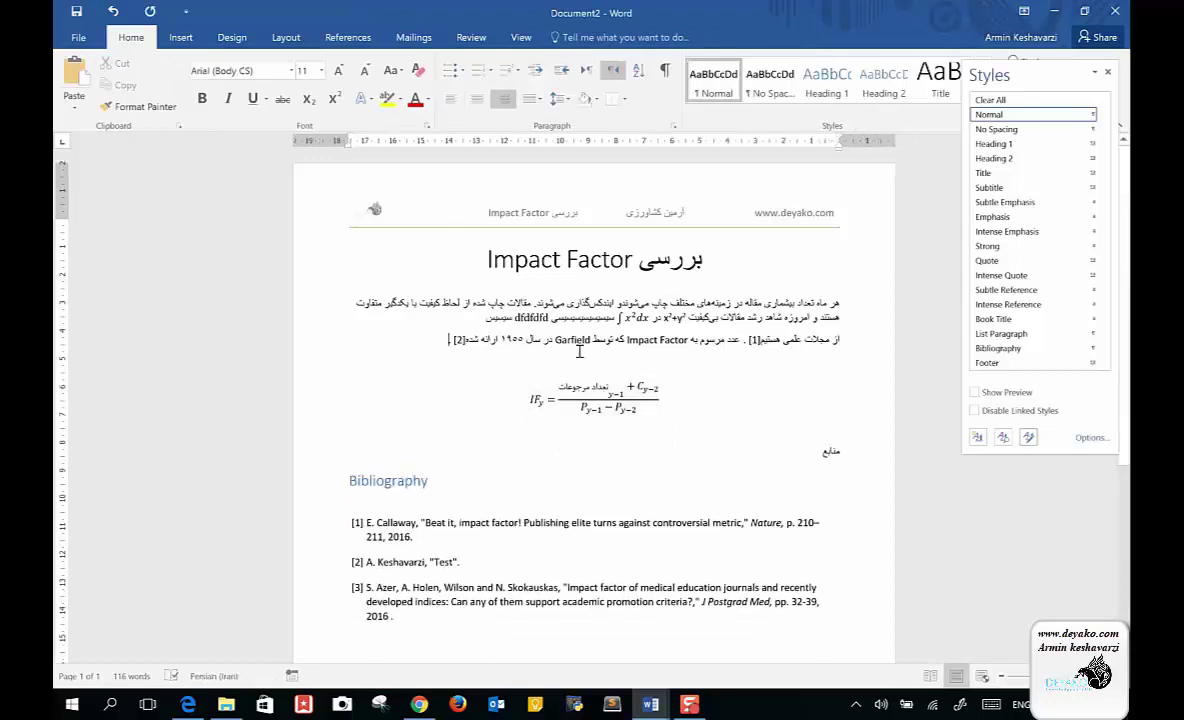
click(650, 704)
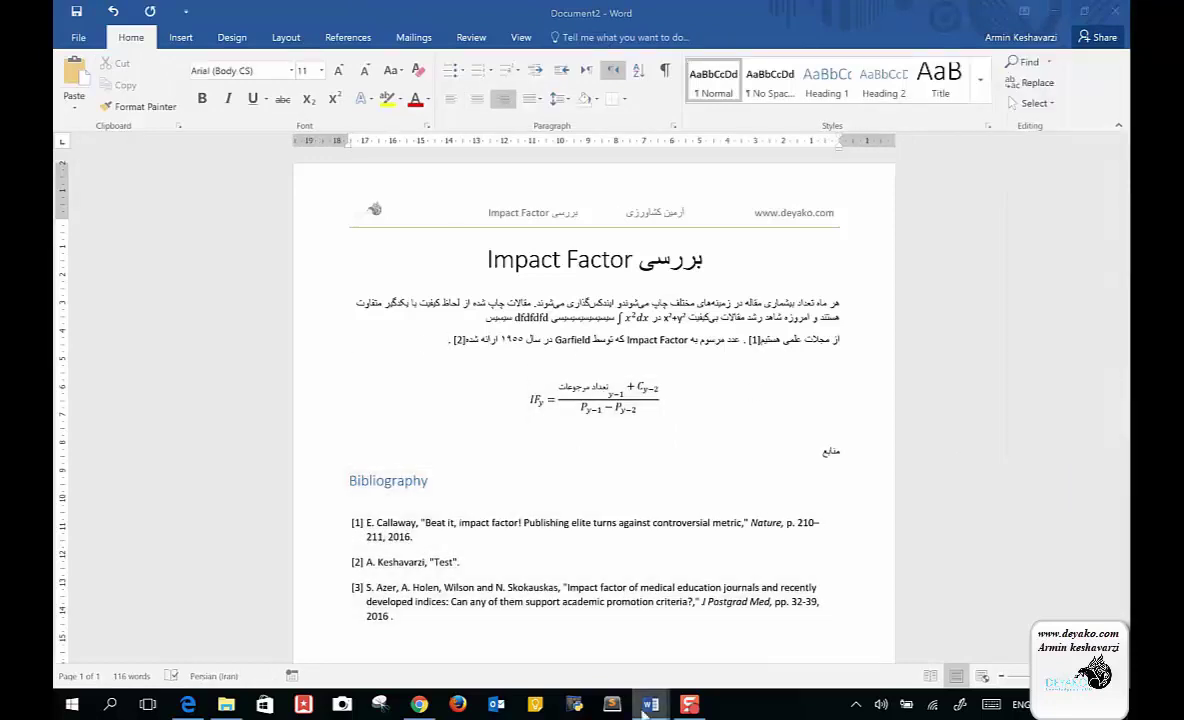
click(592, 640)
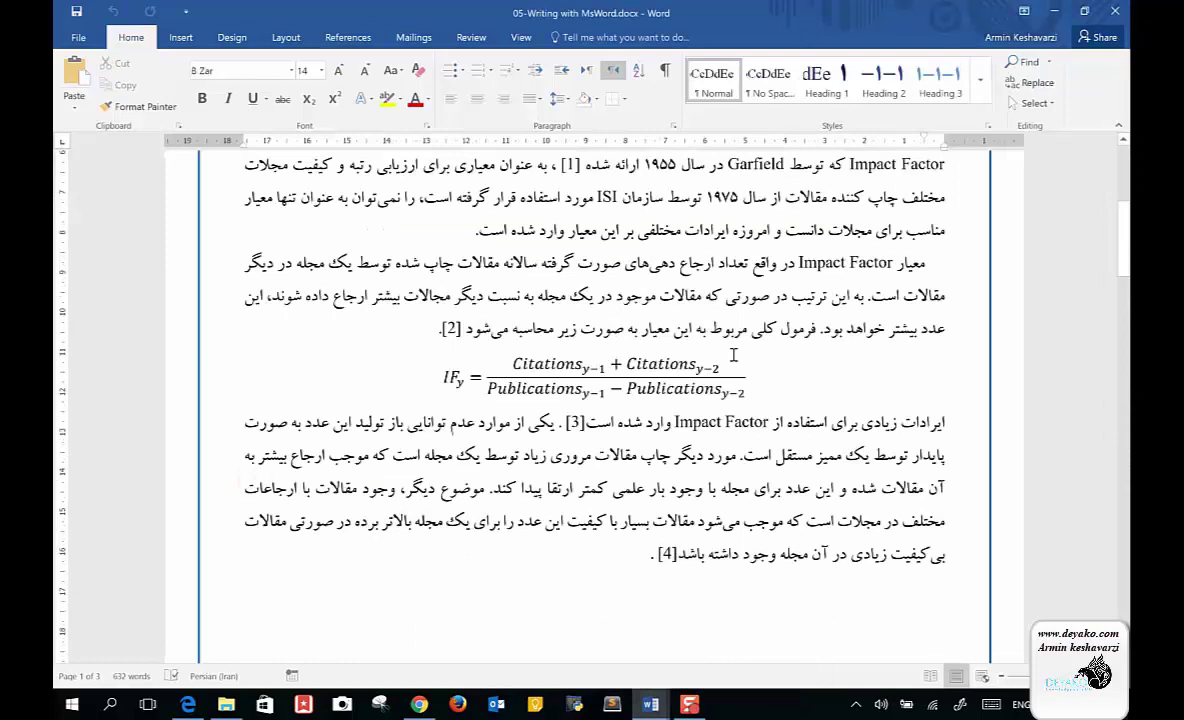
Step: Leave the Citations equation and scroll to page 2's Impact Factor chart and its Persian text
click(680, 364)
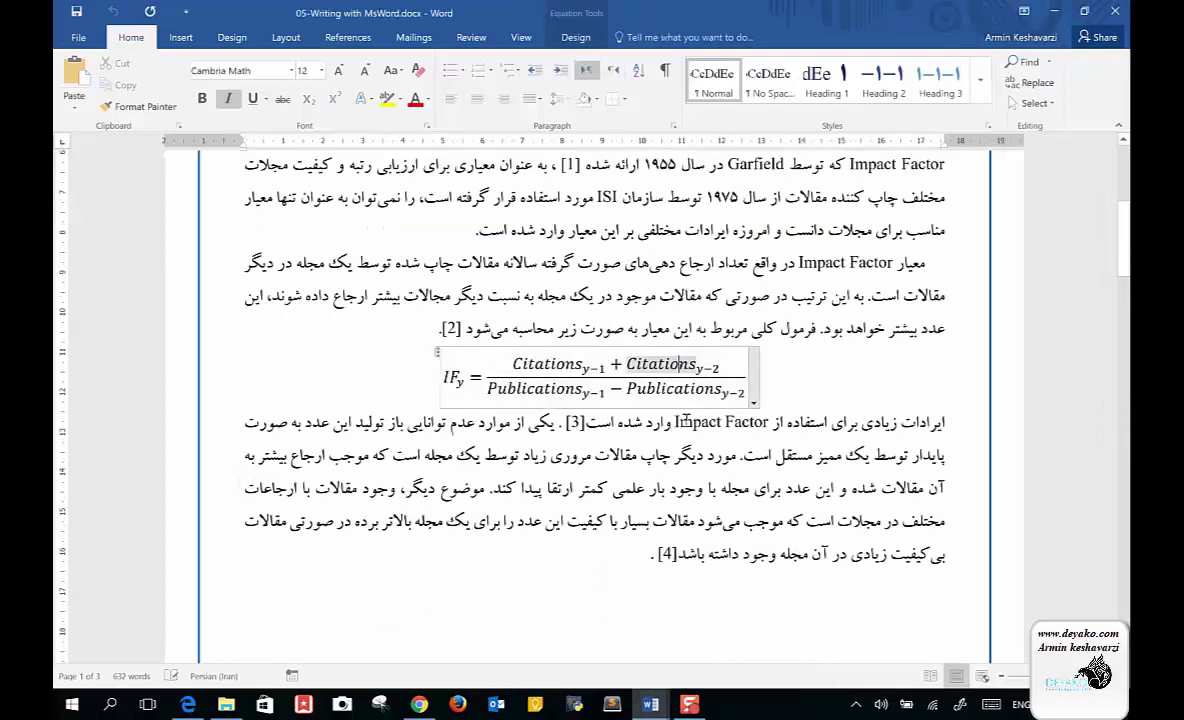
click(786, 455)
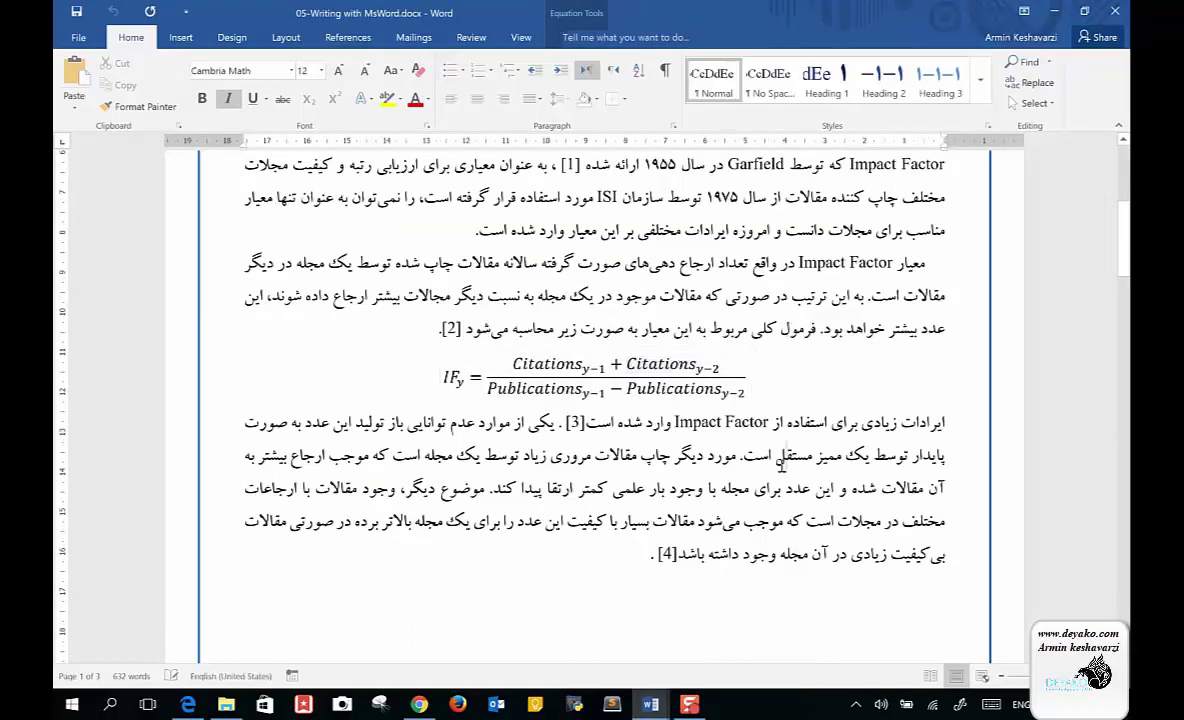
scroll(781, 466, down, 3)
scroll(781, 466, down, 3)
scroll(781, 466, down, 3)
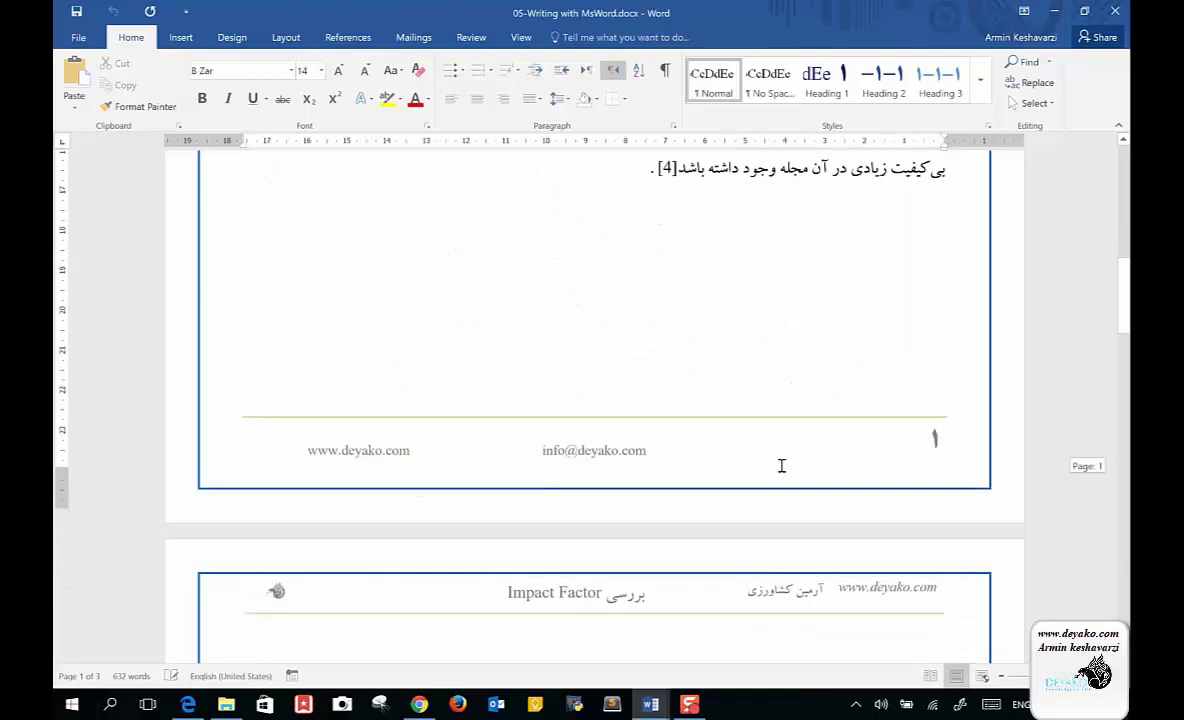
scroll(781, 466, down, 3)
scroll(782, 466, down, 3)
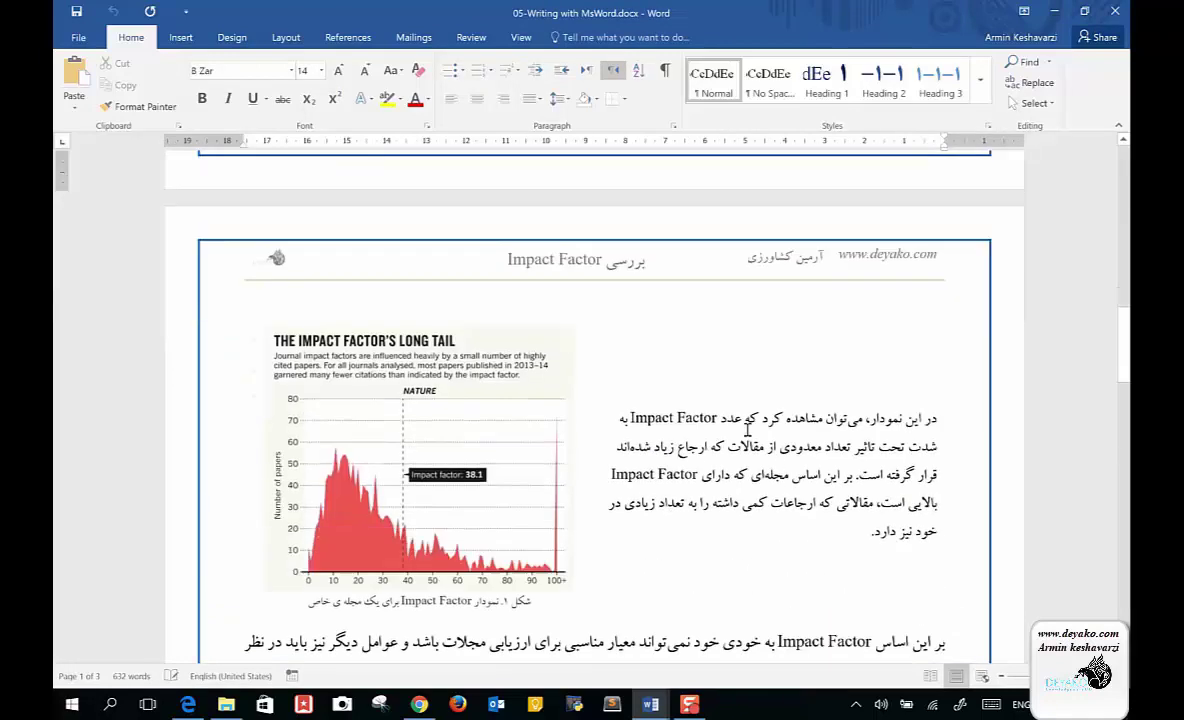
click(493, 425)
click(672, 420)
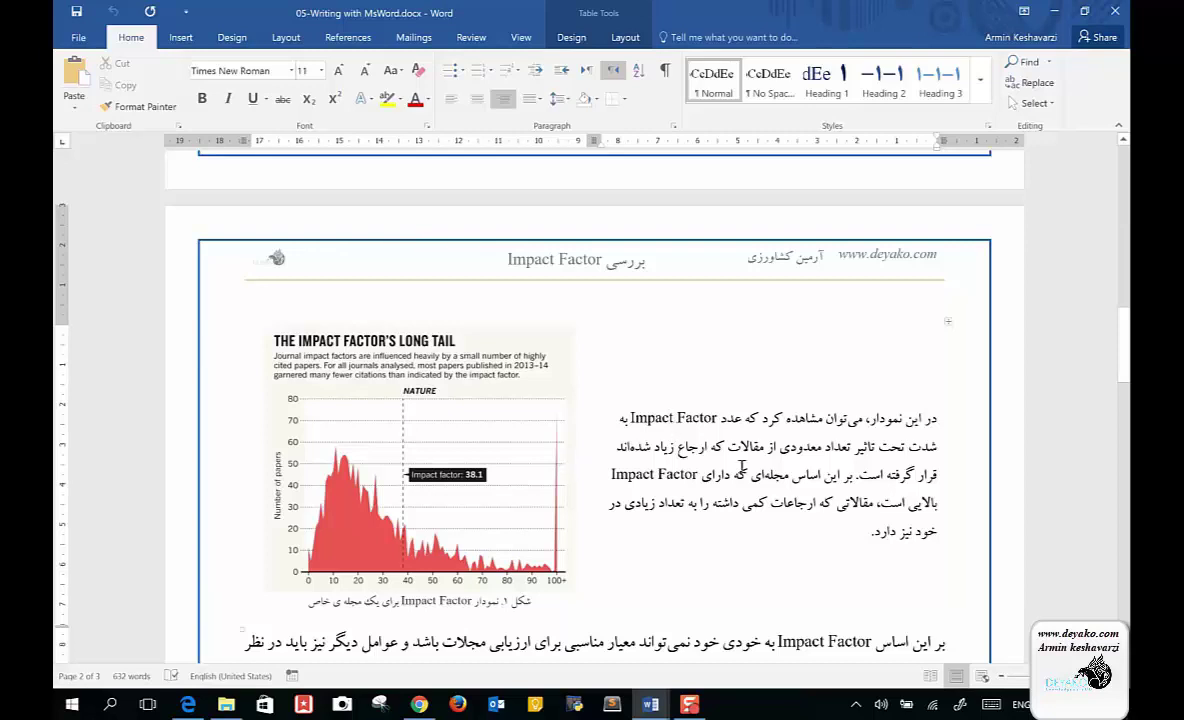
Step: Select the chart-and-text table, apply All Borders, then remove all borders again
click(951, 323)
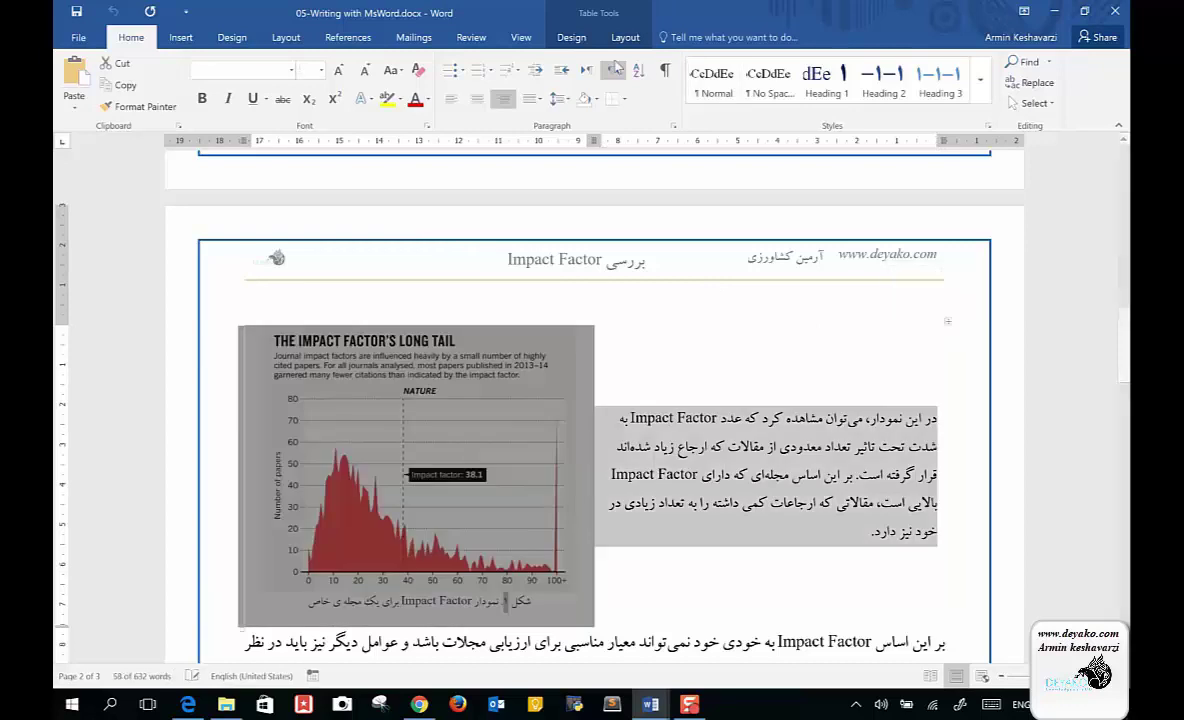
click(625, 99)
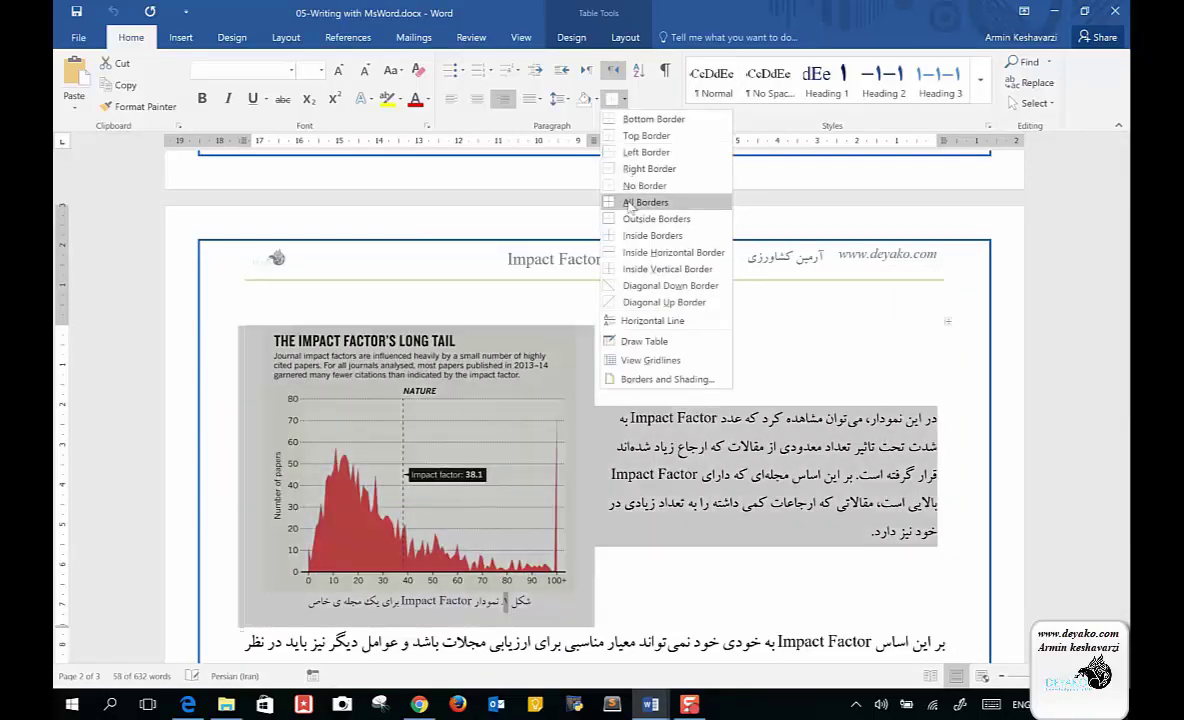
click(612, 202)
click(613, 320)
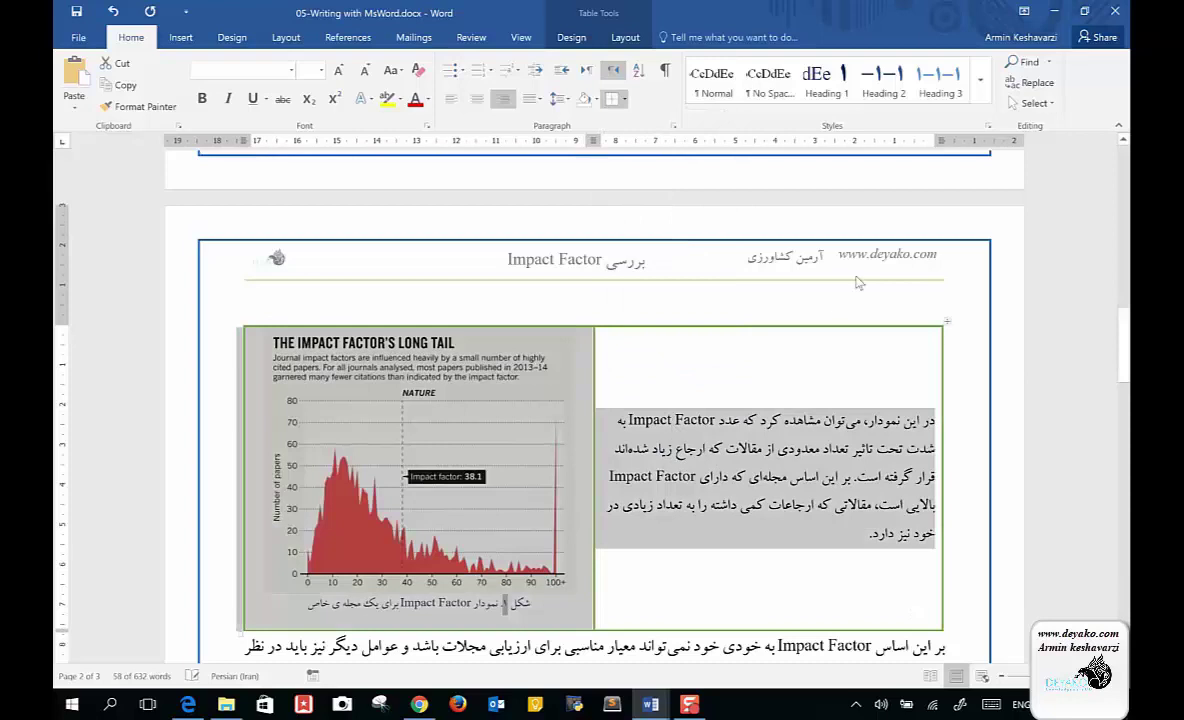
click(624, 99)
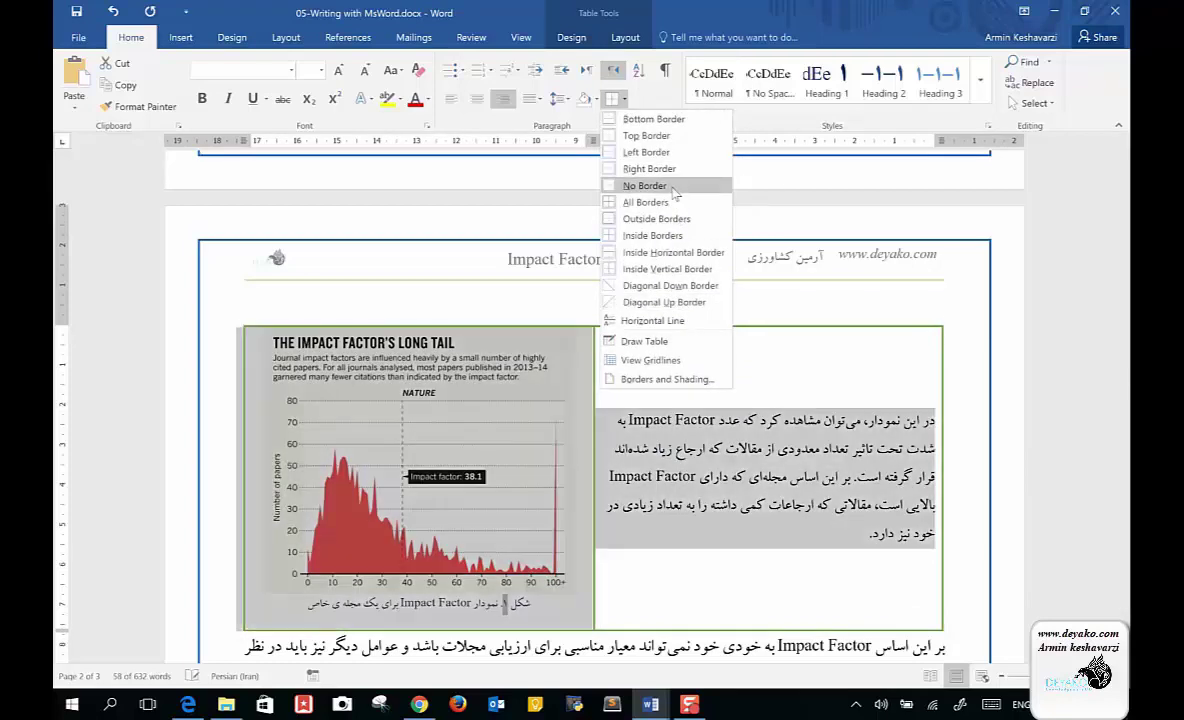
click(648, 186)
Step: Keep the Automatic border colour in Borders and Shading, then reapply borders to every cell
click(624, 99)
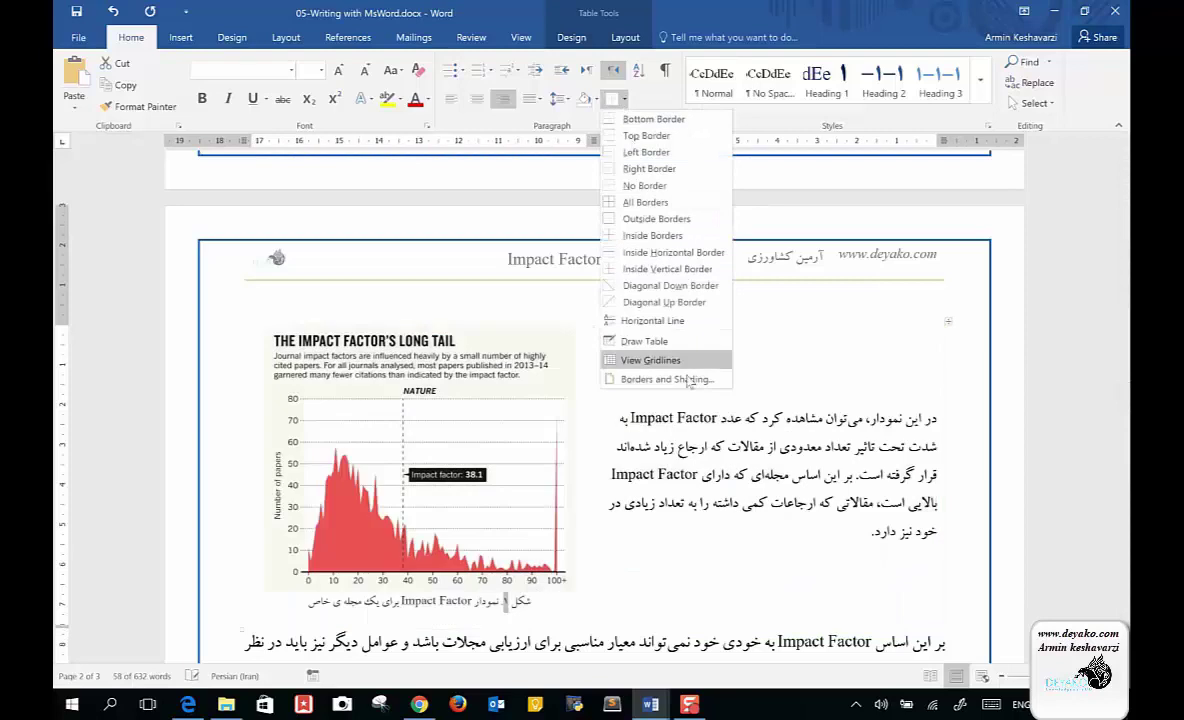
click(694, 379)
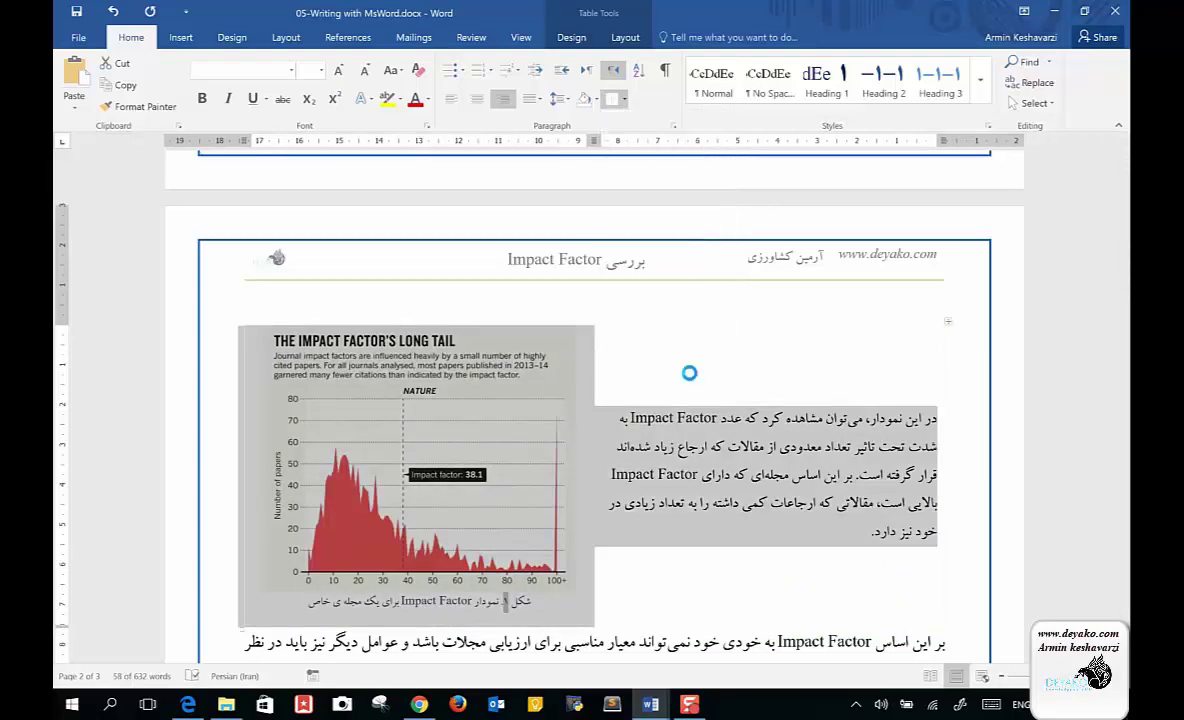
click(535, 375)
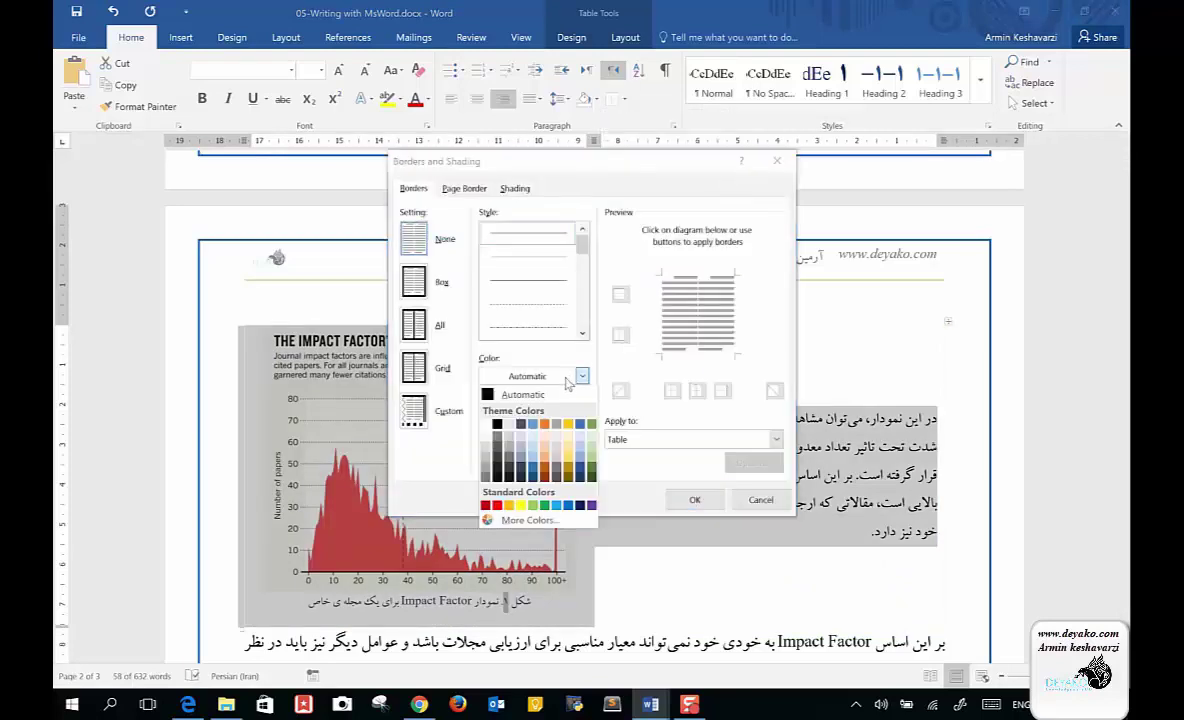
click(505, 395)
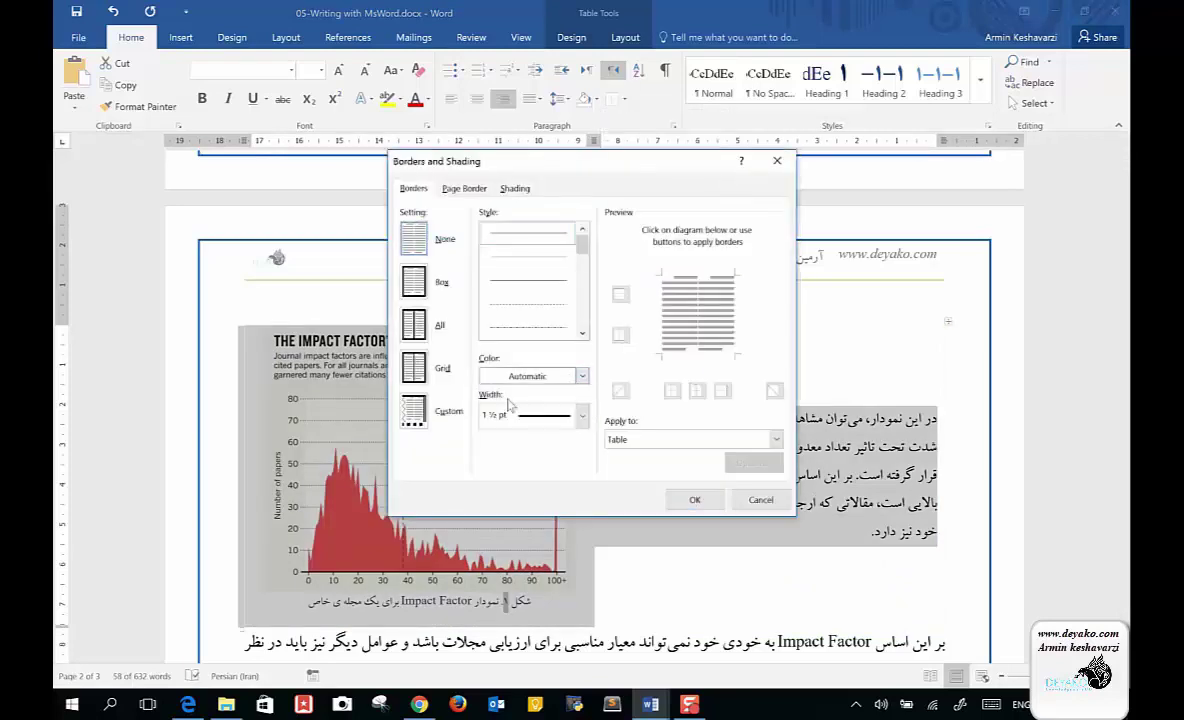
click(694, 499)
click(623, 98)
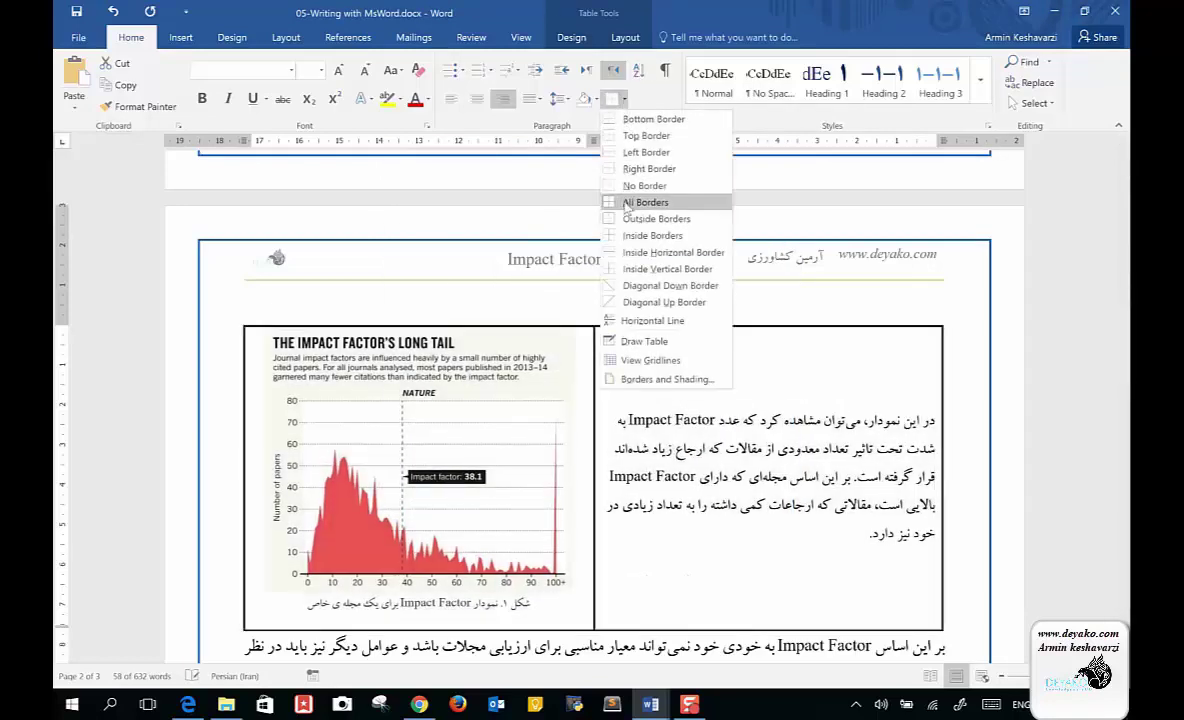
click(645, 202)
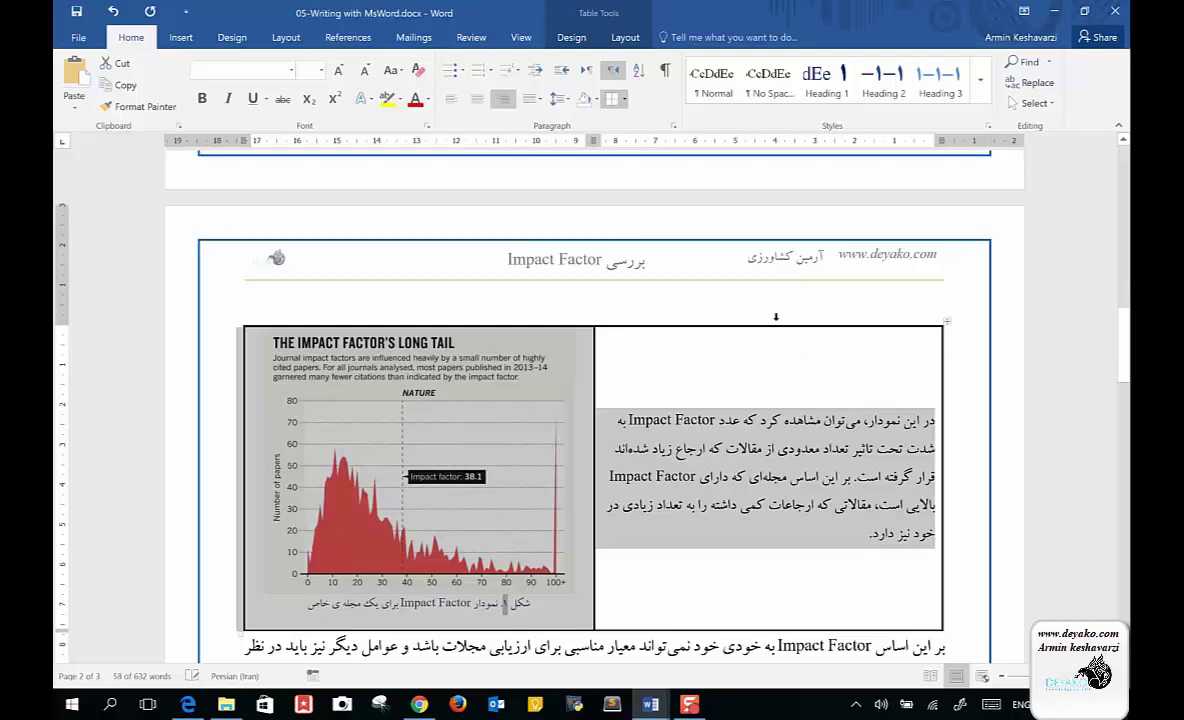
Step: Set the table border width to ½ pt in Borders and Shading
click(624, 100)
click(620, 350)
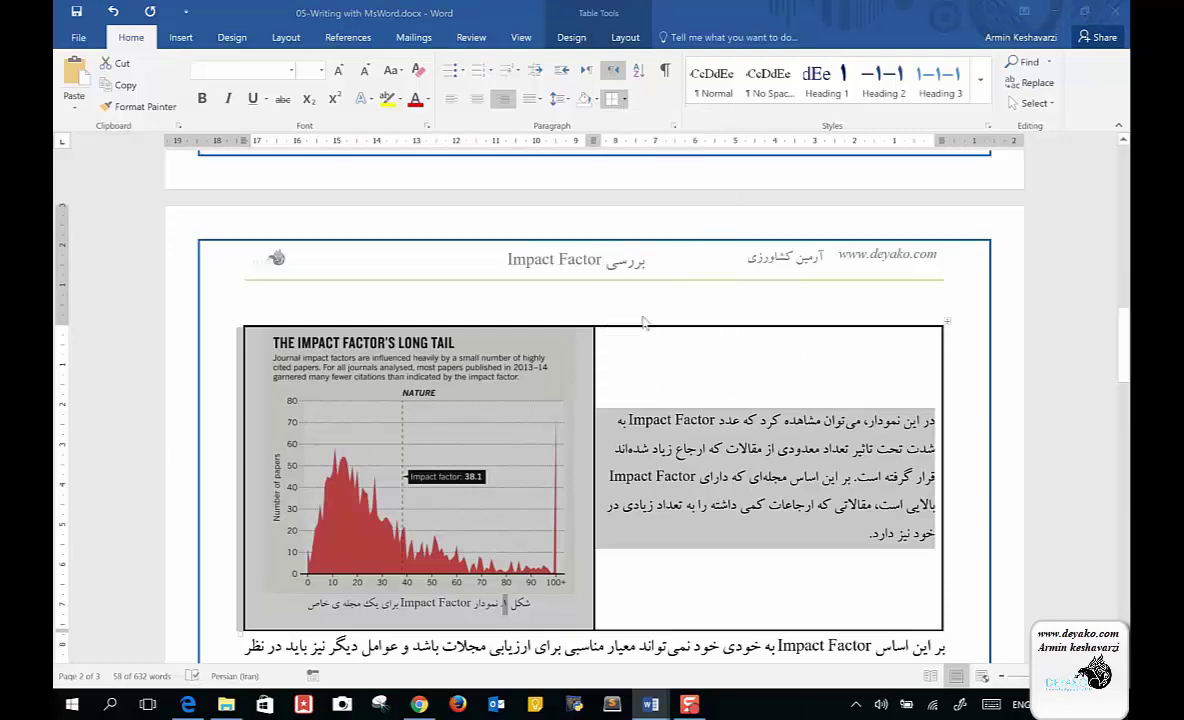
click(565, 415)
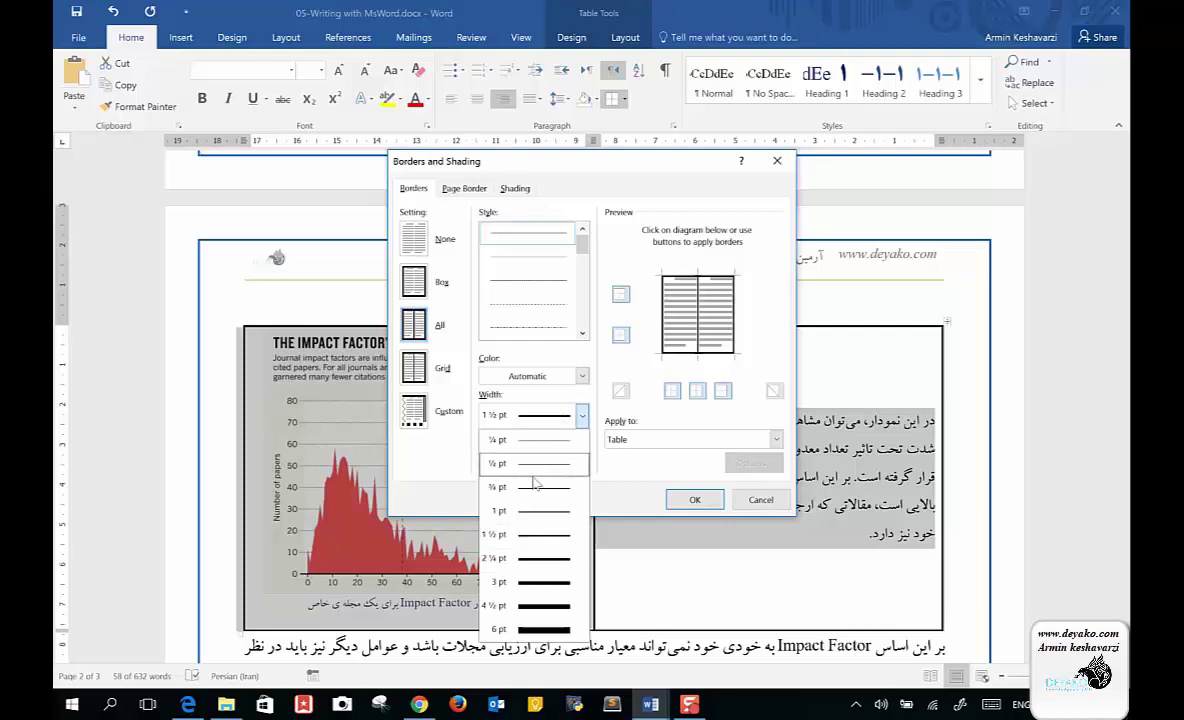
click(530, 463)
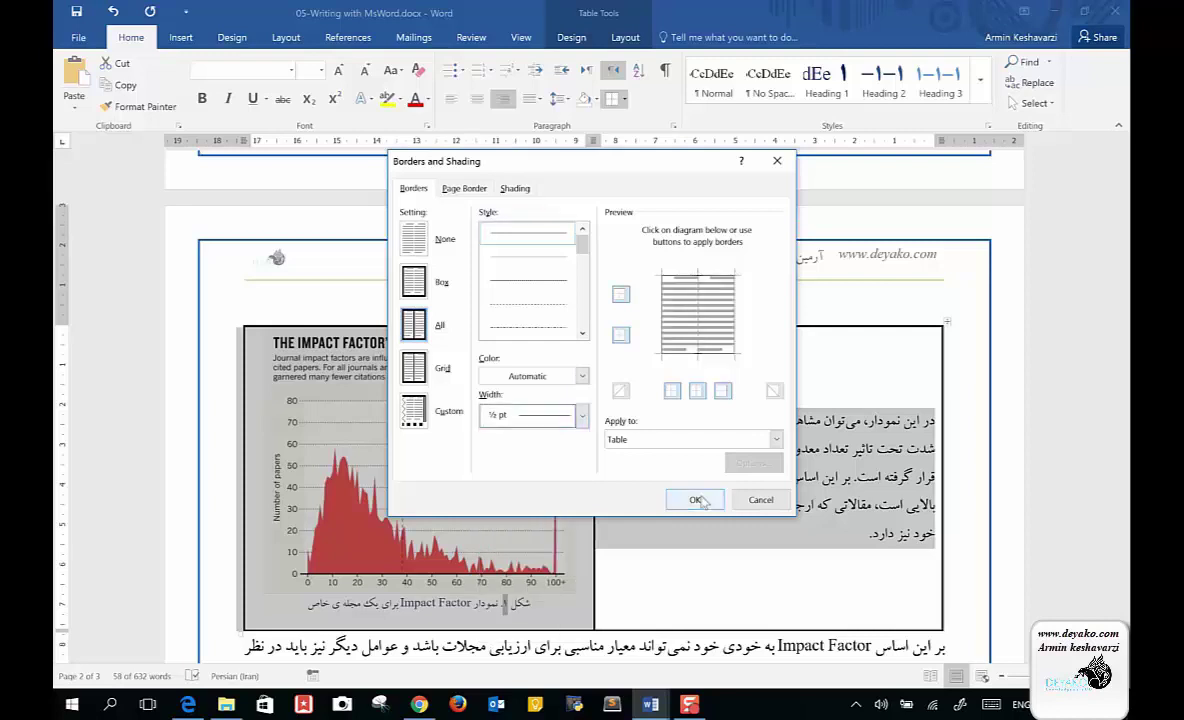
click(697, 500)
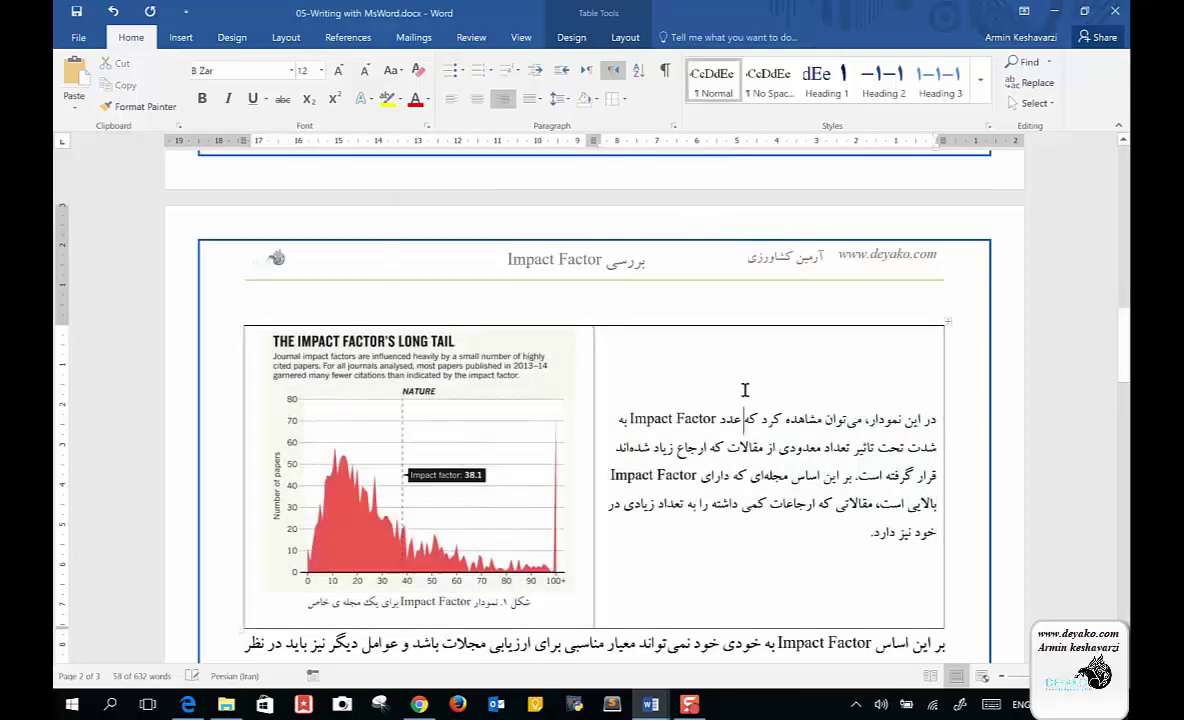
Step: Add two empty lines right after the bordered chart table and place the caret there
click(744, 390)
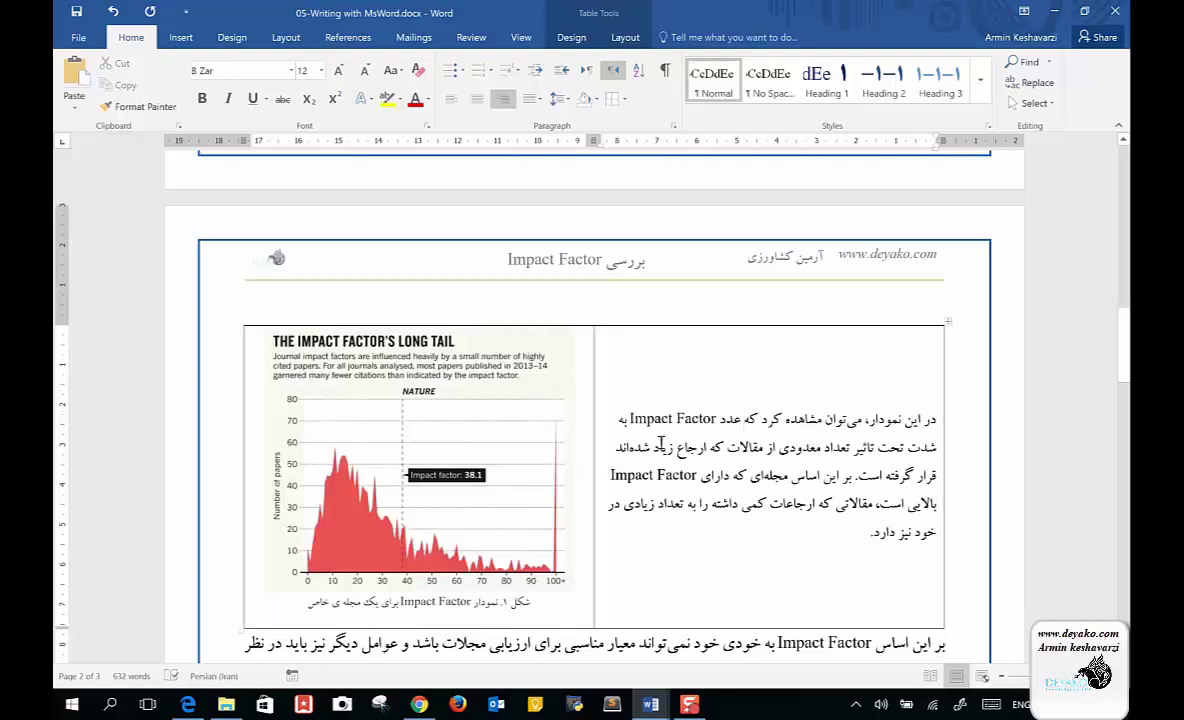
scroll(745, 428, down, 2)
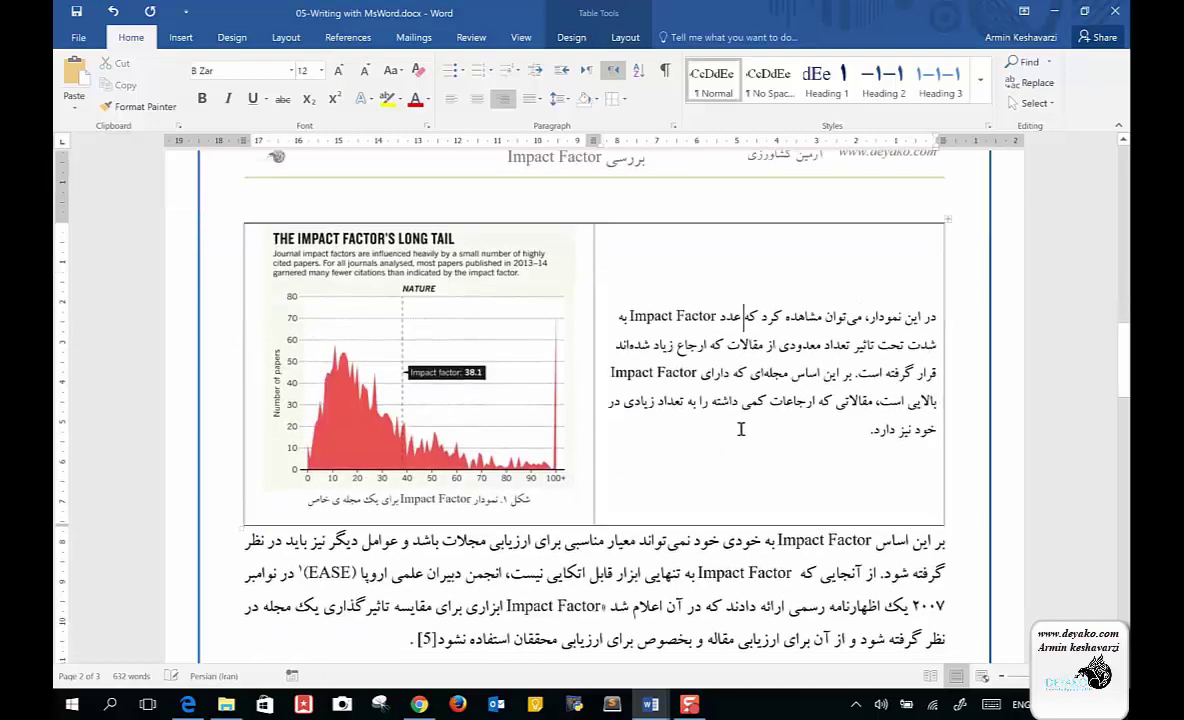
click(536, 328)
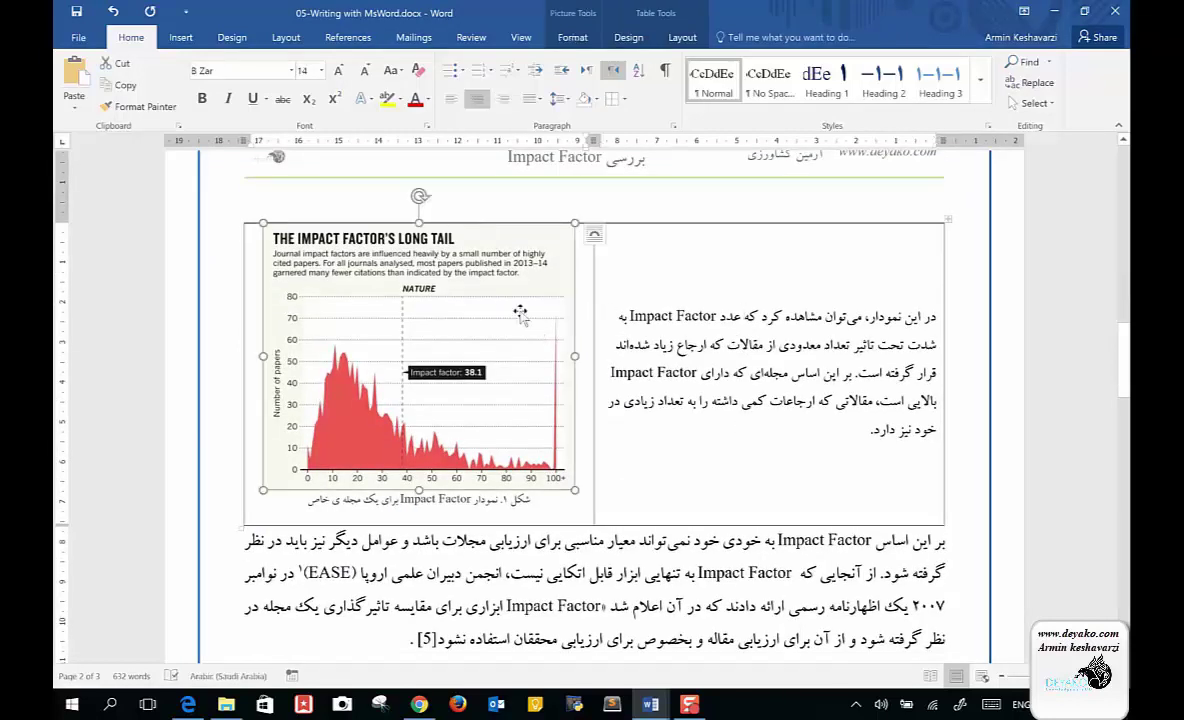
click(712, 413)
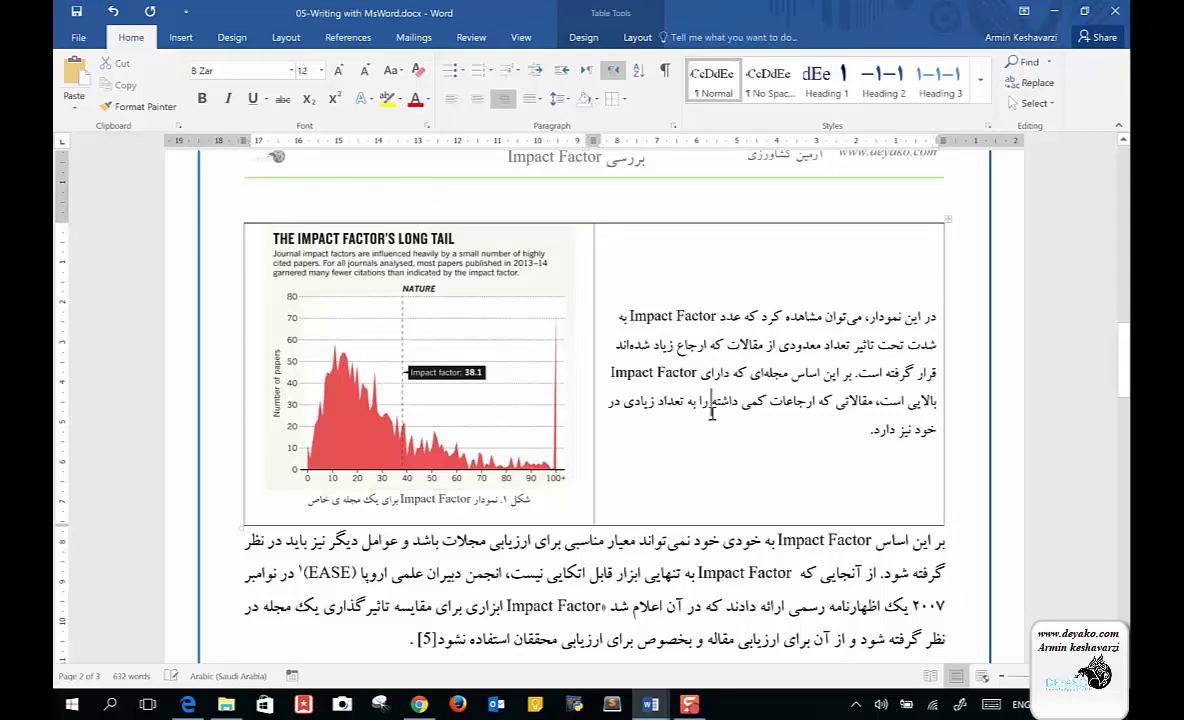
click(956, 546)
key(Return)
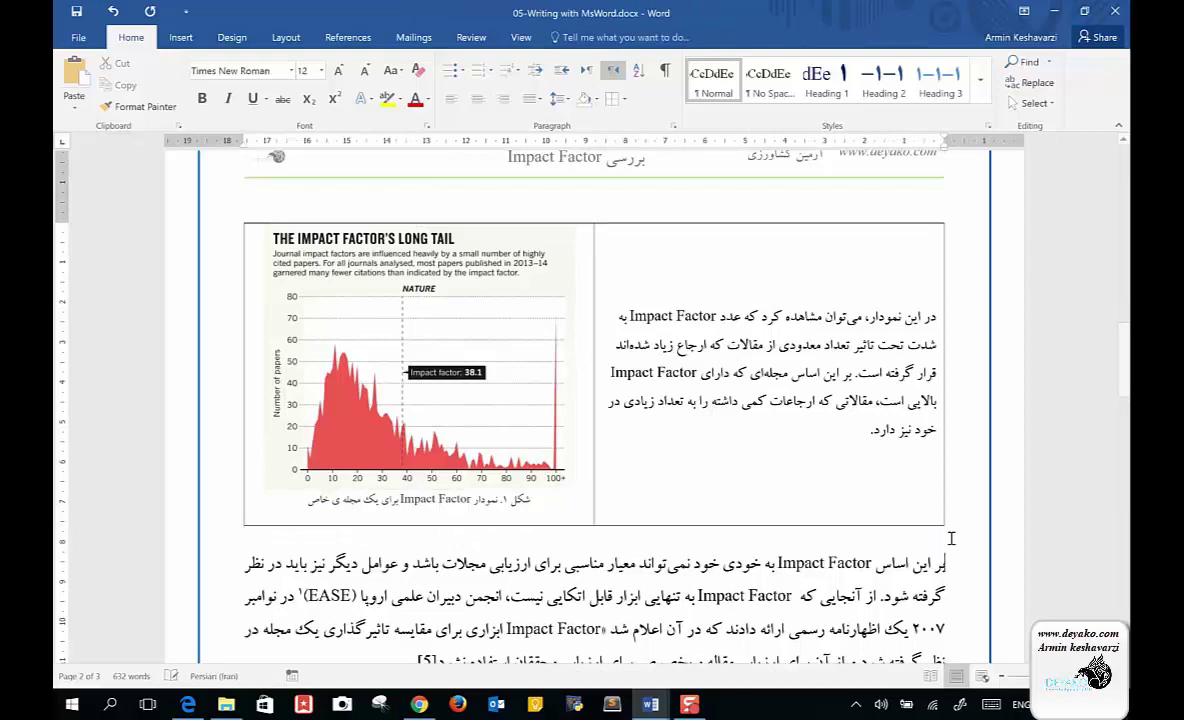
key(Return)
click(944, 561)
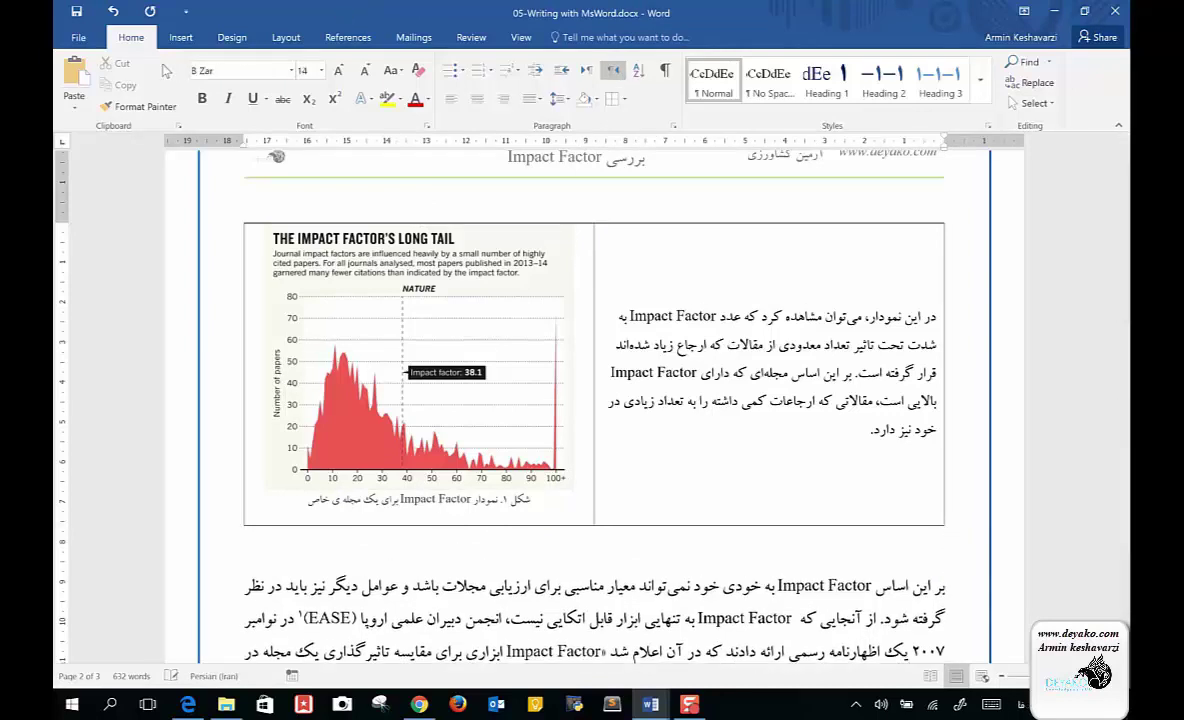
click(180, 37)
Step: Insert a 2×1 table below the chart table, briefly opening and cancelling the Pictures dialog
click(160, 85)
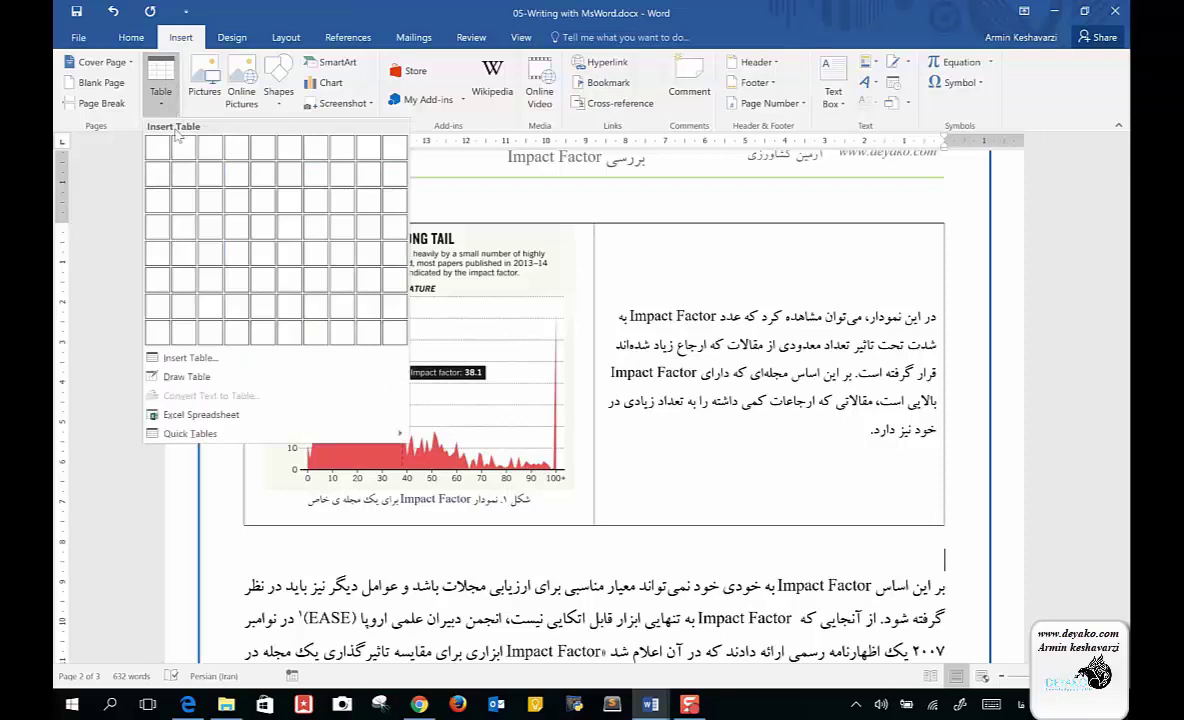
click(182, 150)
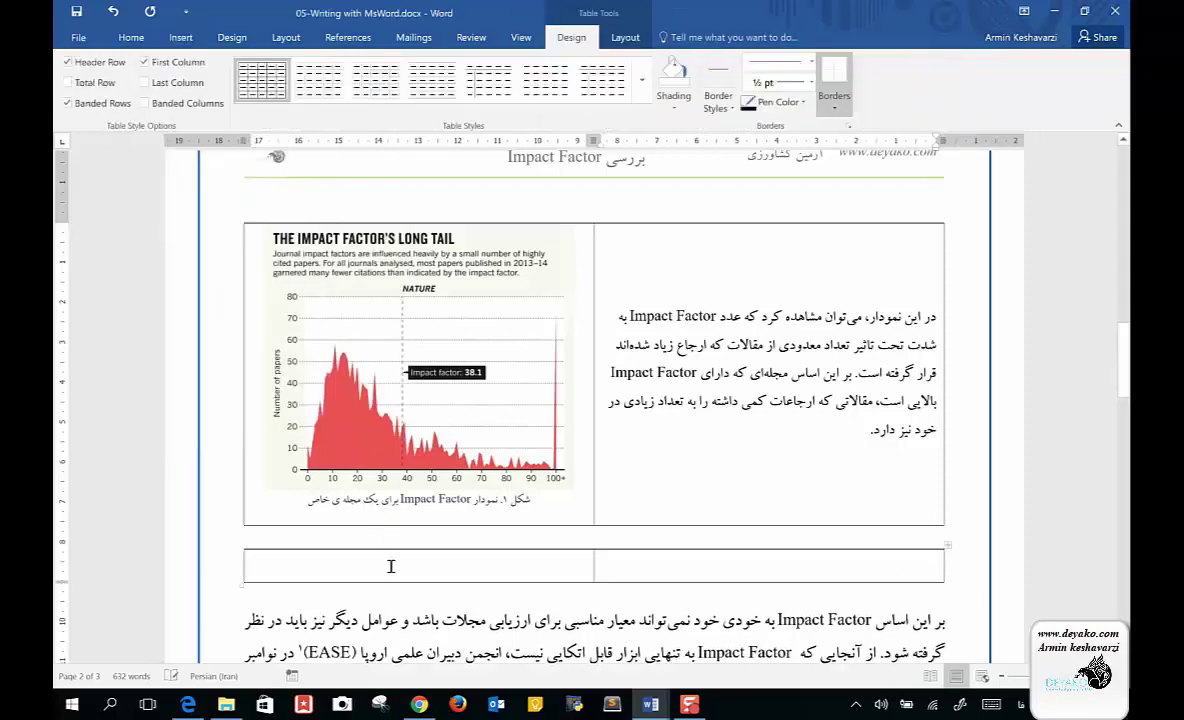
click(180, 37)
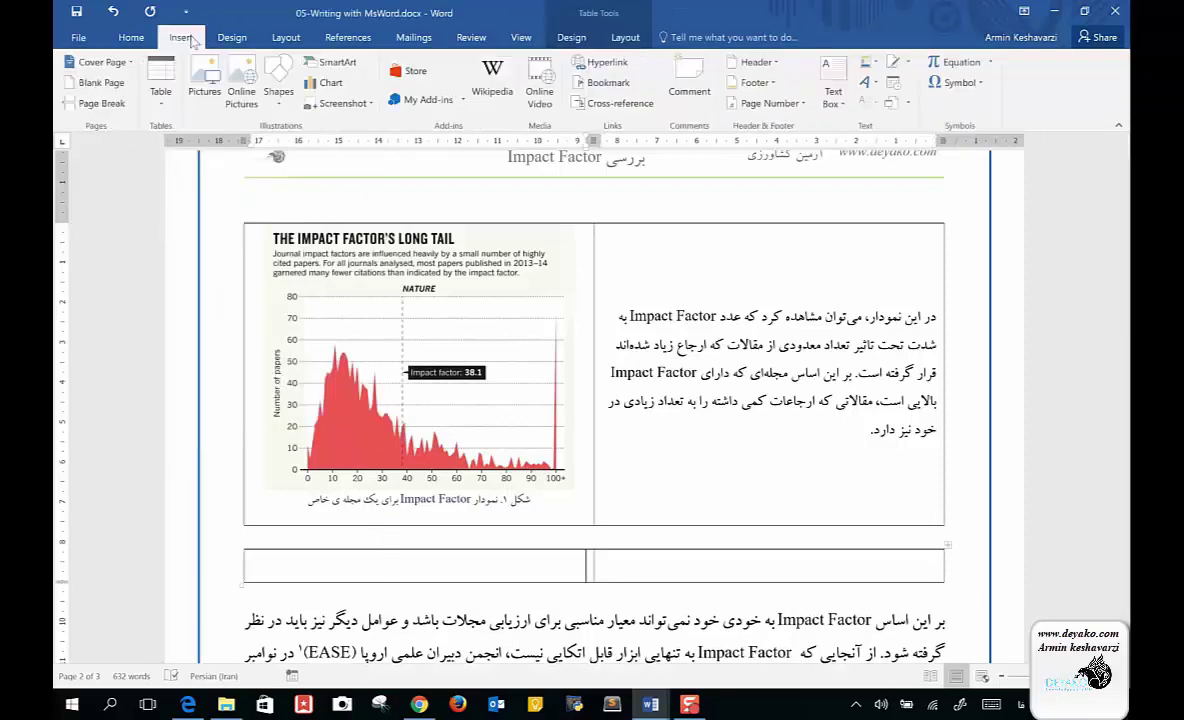
click(205, 80)
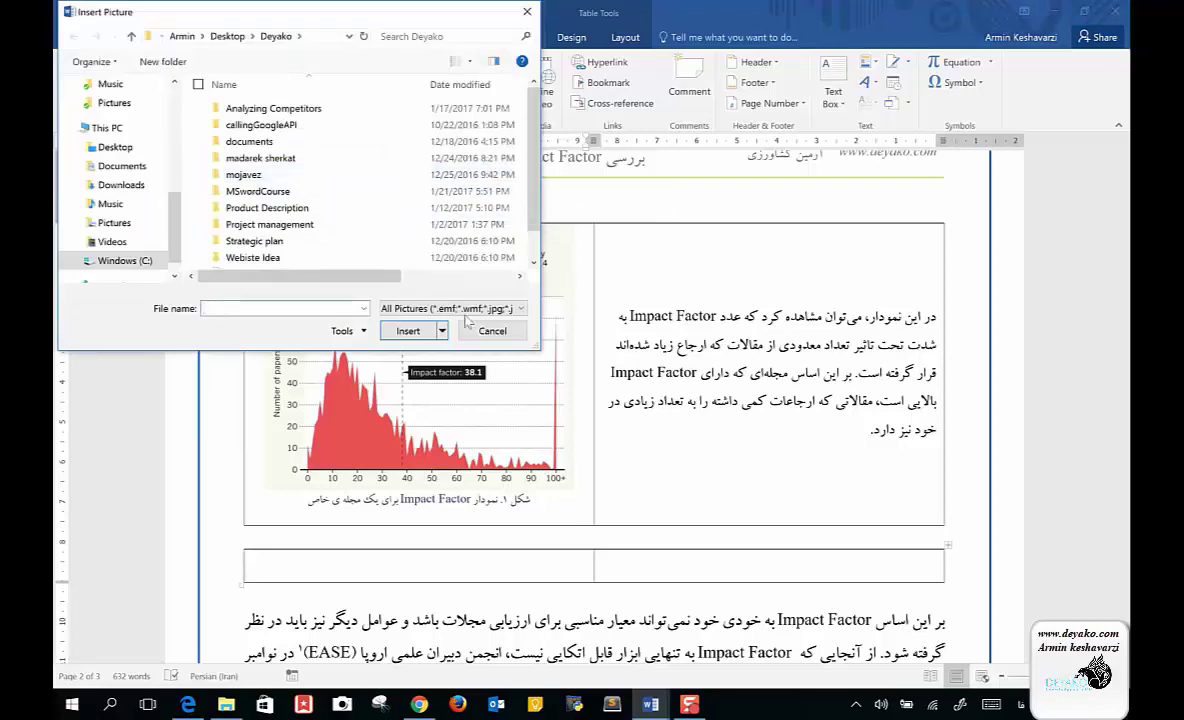
click(490, 330)
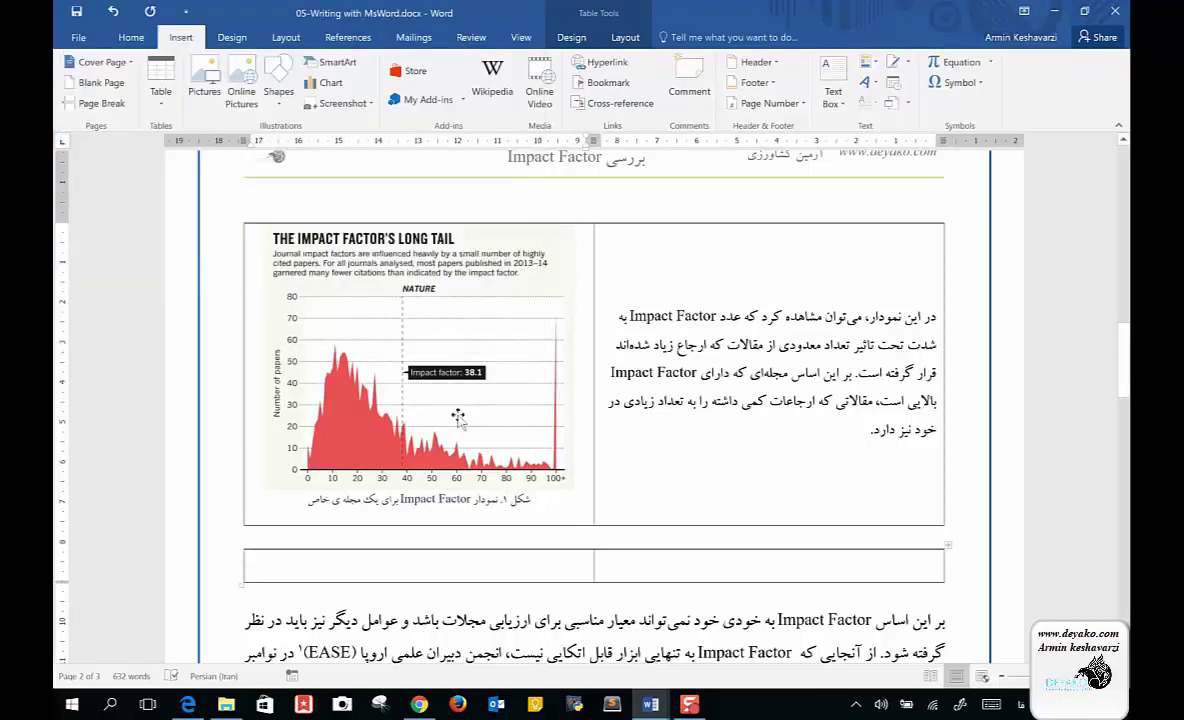
click(457, 415)
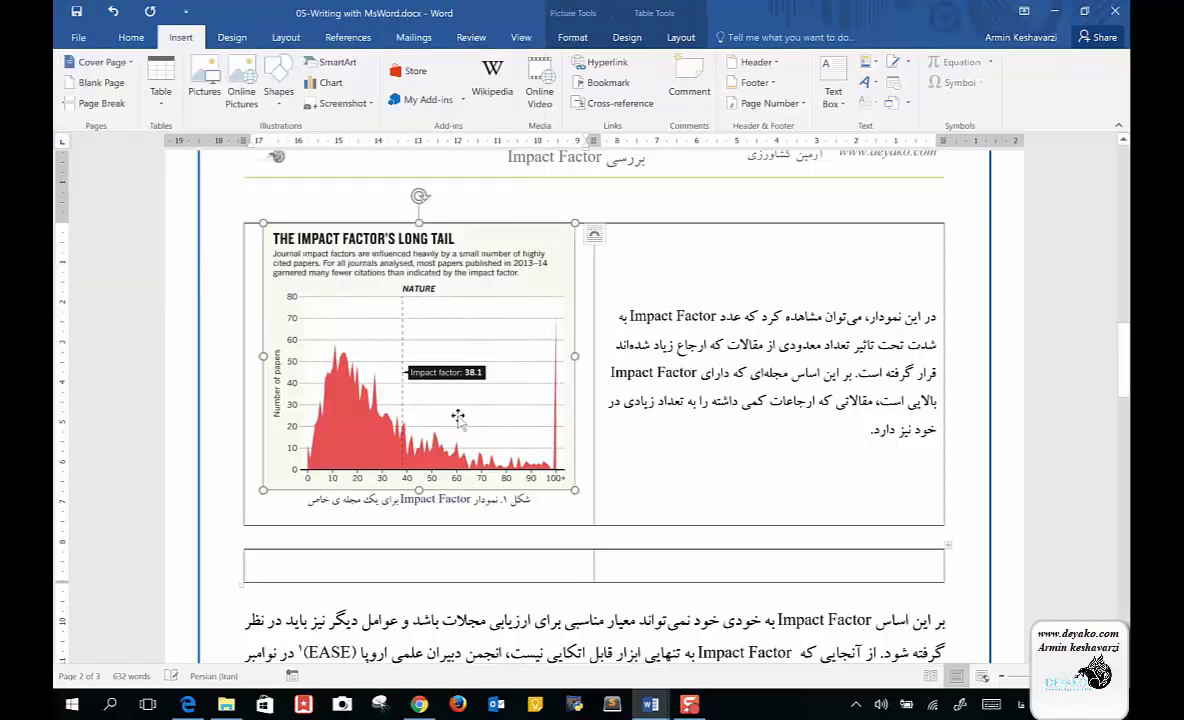
click(757, 345)
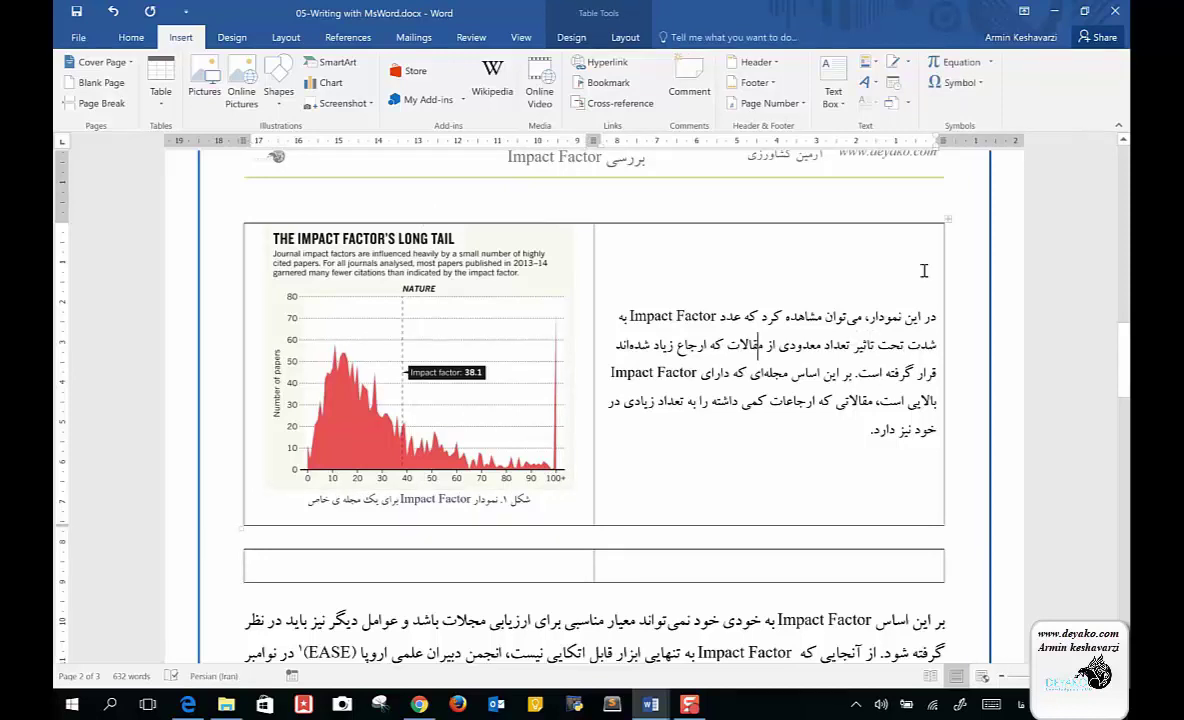
Step: Apply Align Center to the chart's table cell, then select the chart with its caption
click(628, 39)
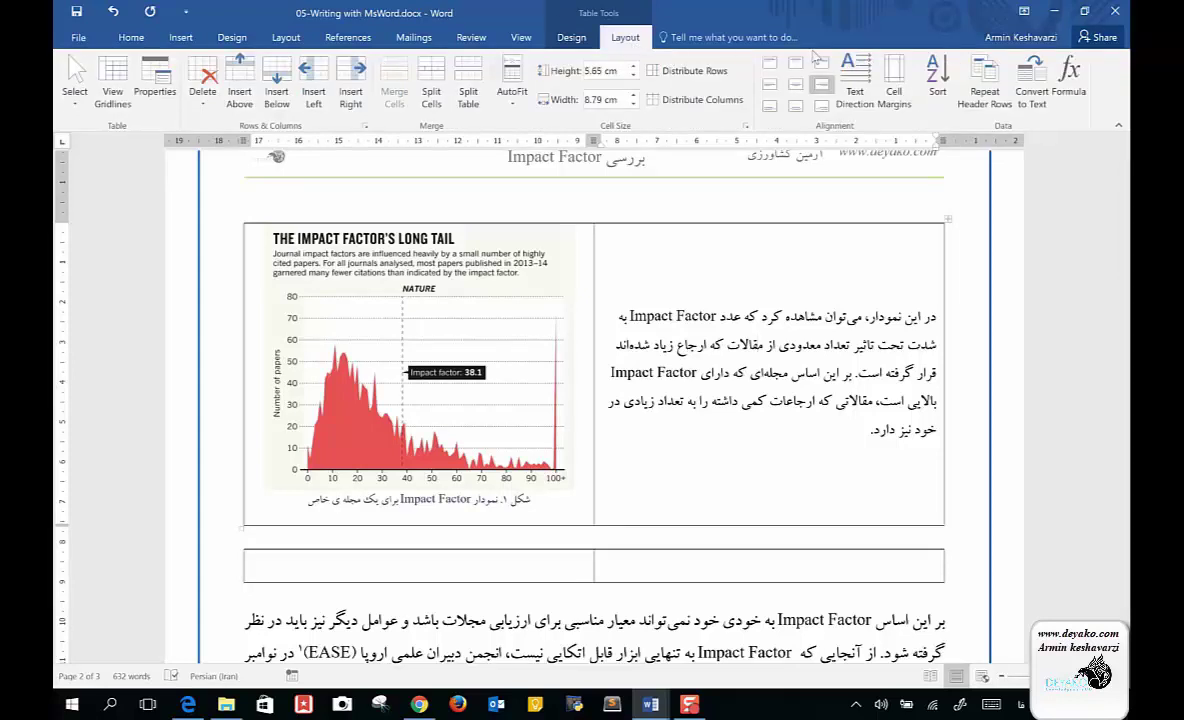
click(469, 331)
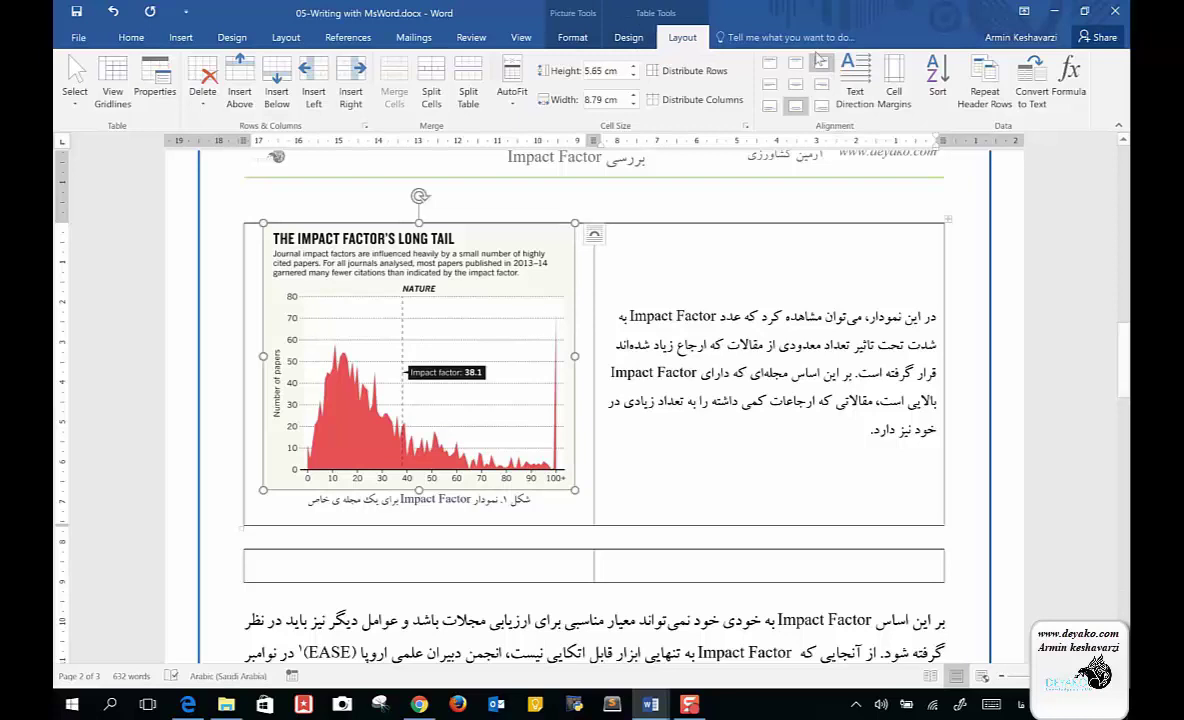
click(795, 88)
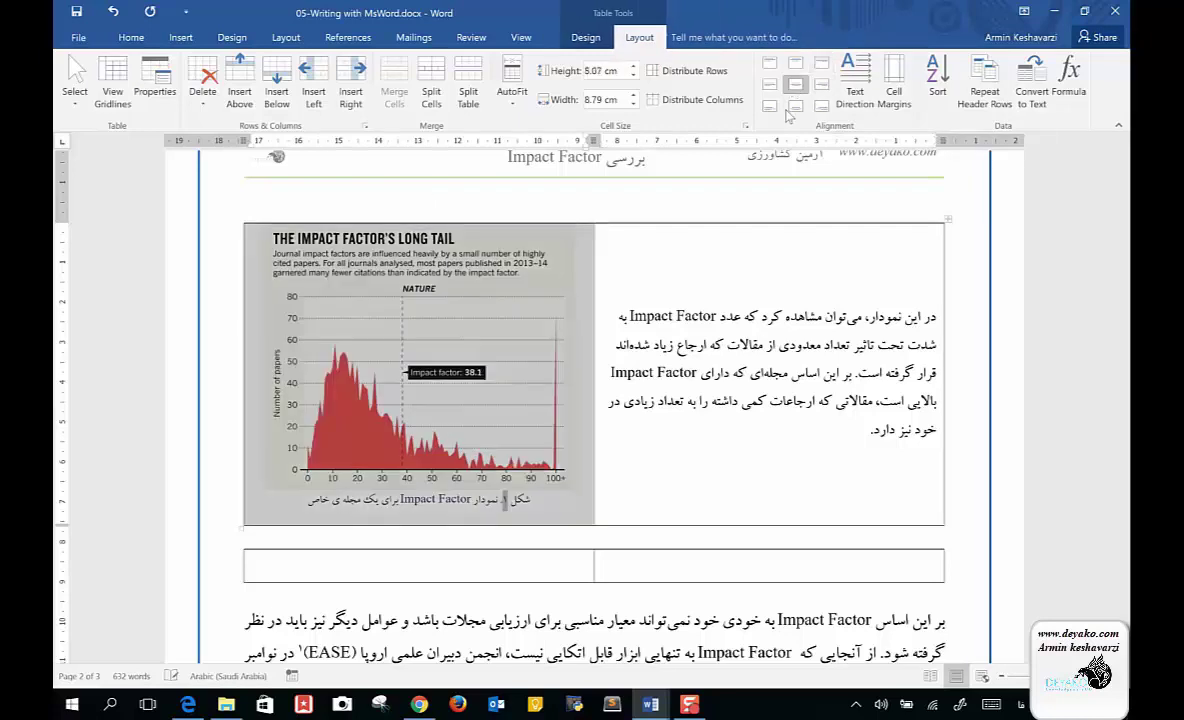
click(642, 428)
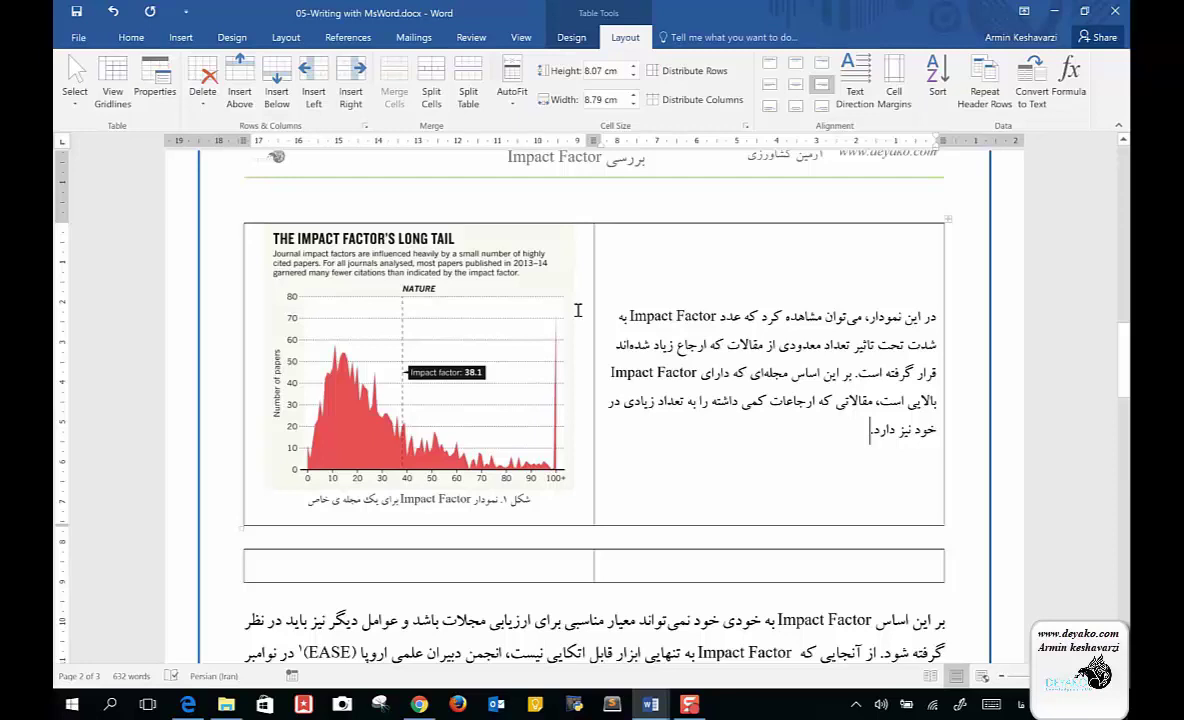
triple_click(463, 500)
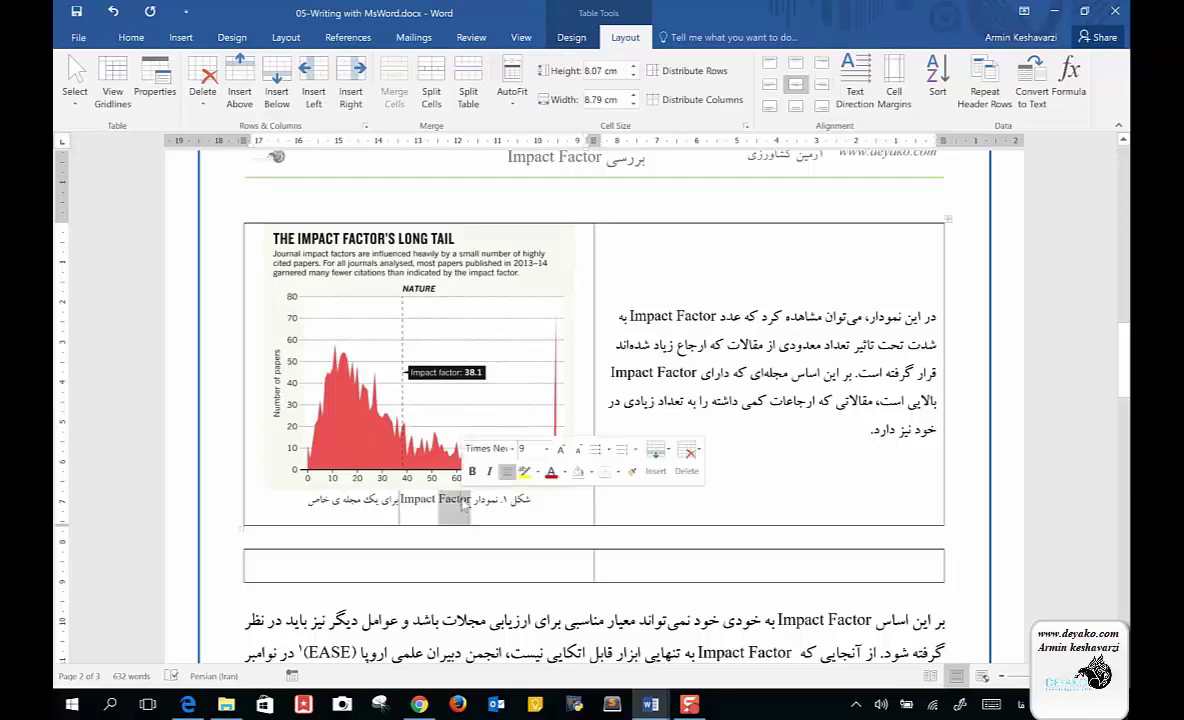
click(463, 499)
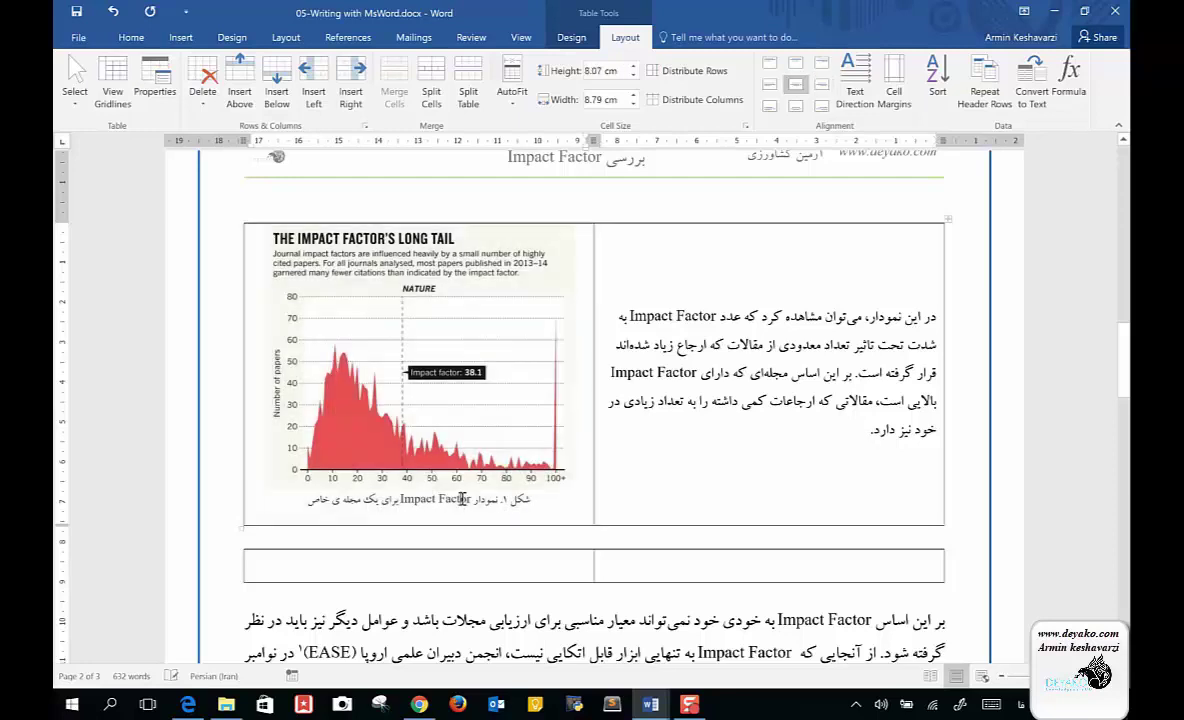
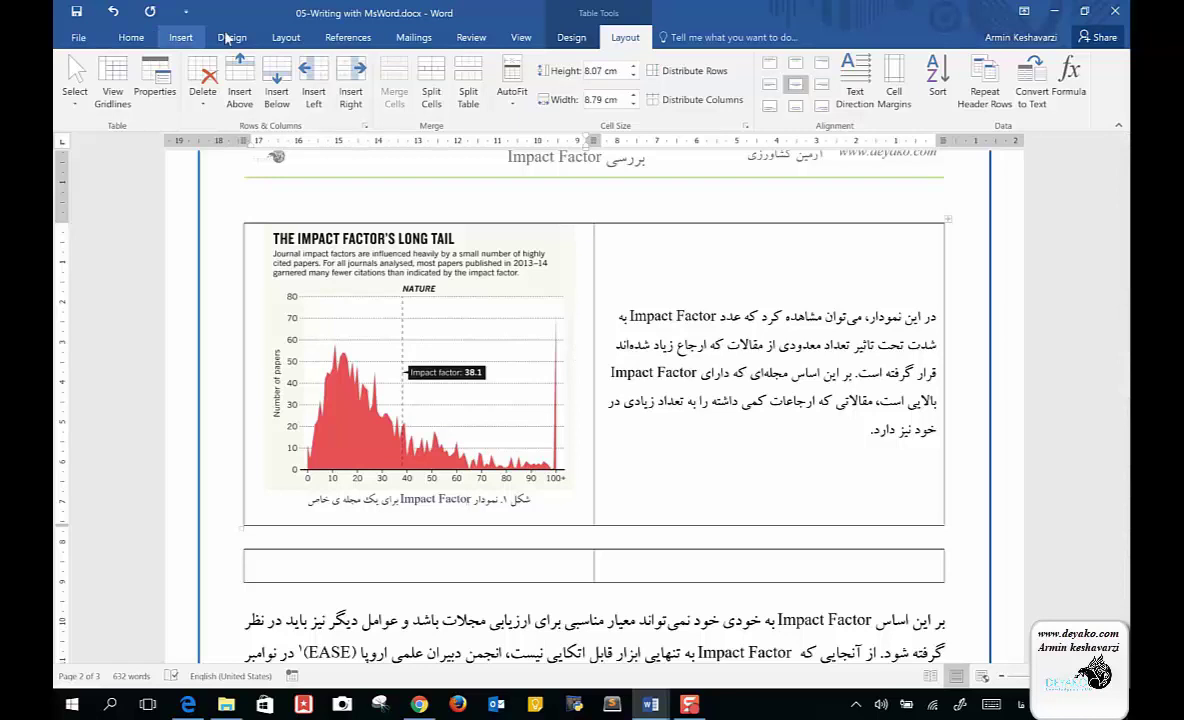
Step: Select the chart picture and create the new caption label شکل for its caption
click(350, 38)
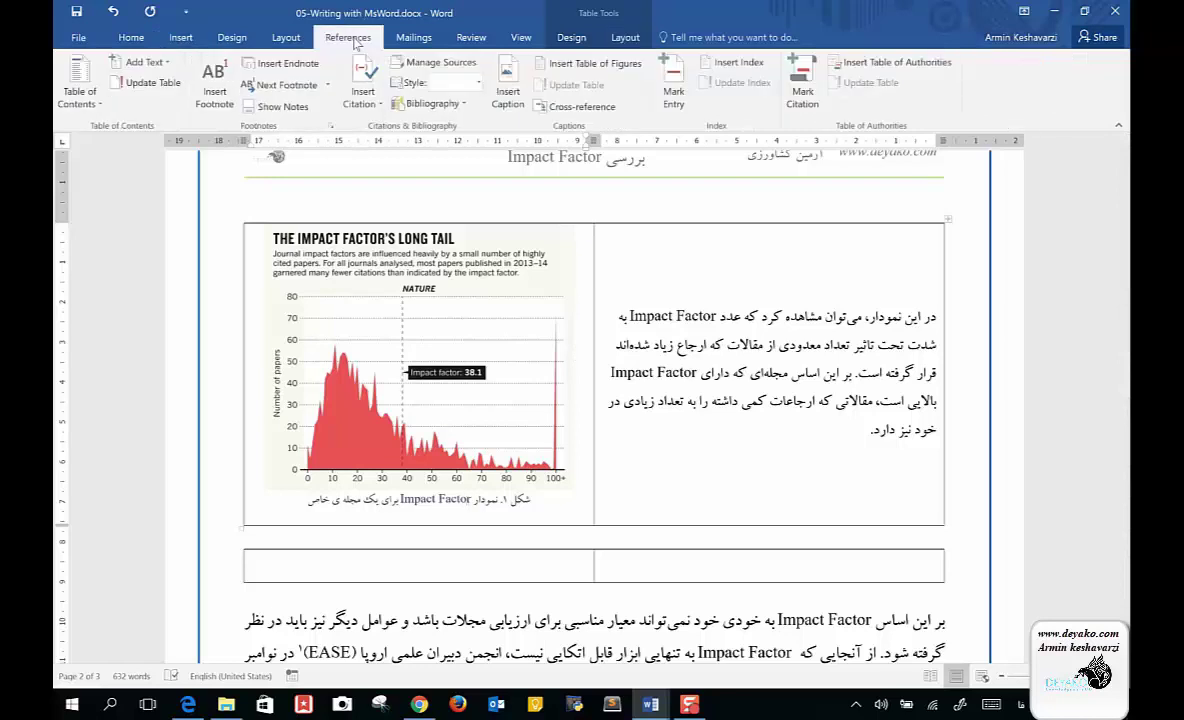
click(479, 320)
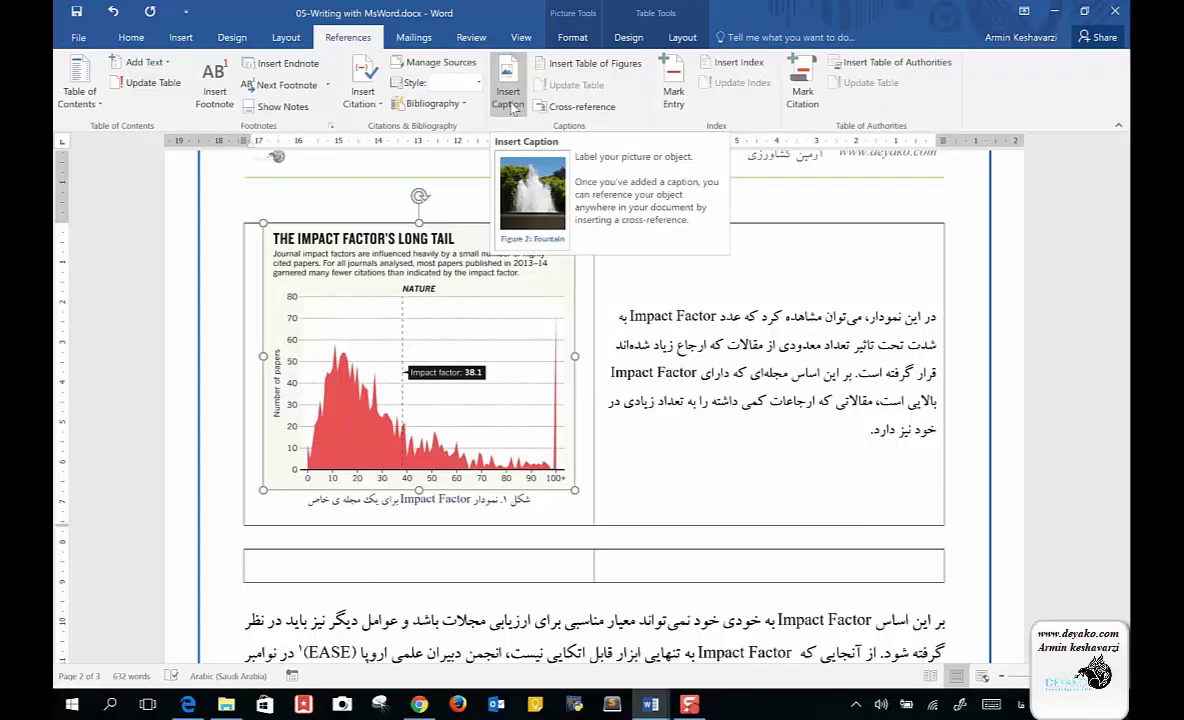
click(510, 105)
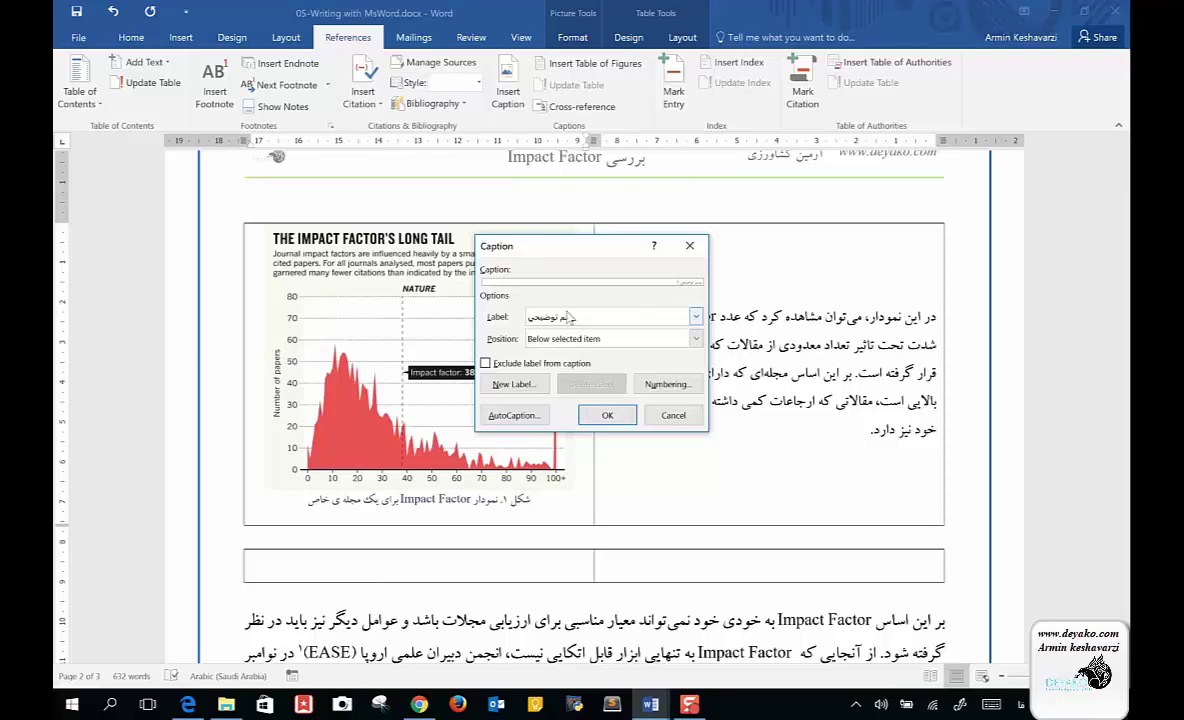
click(696, 317)
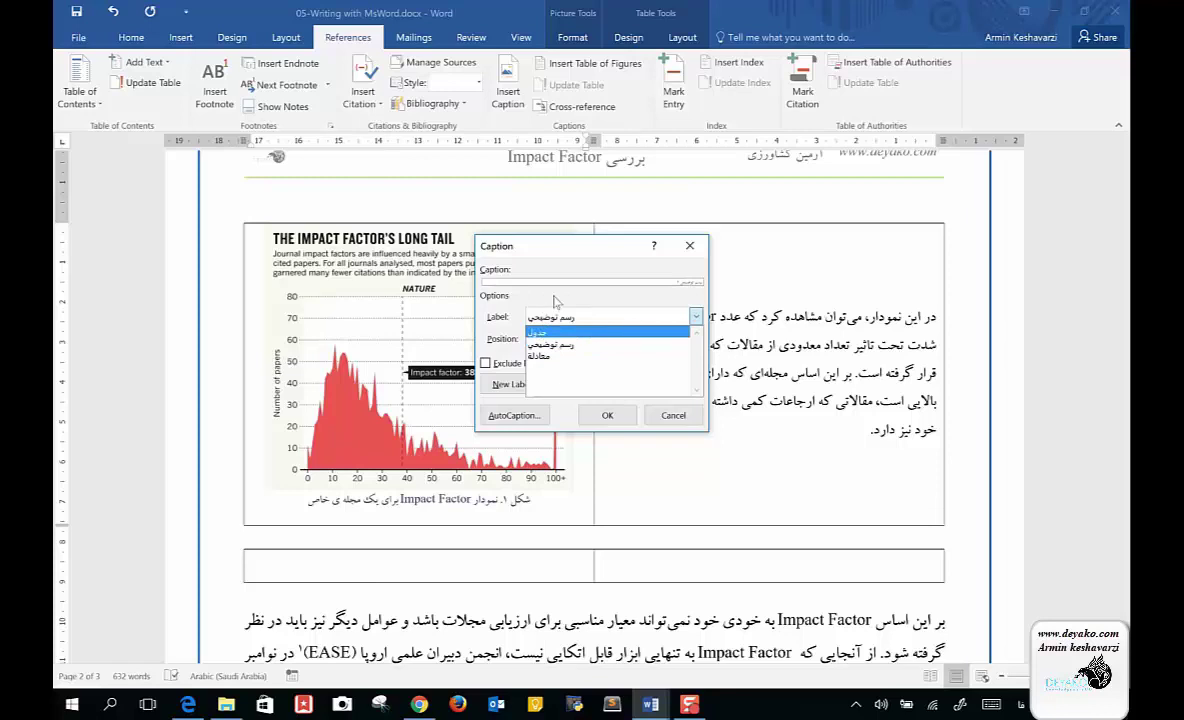
click(563, 299)
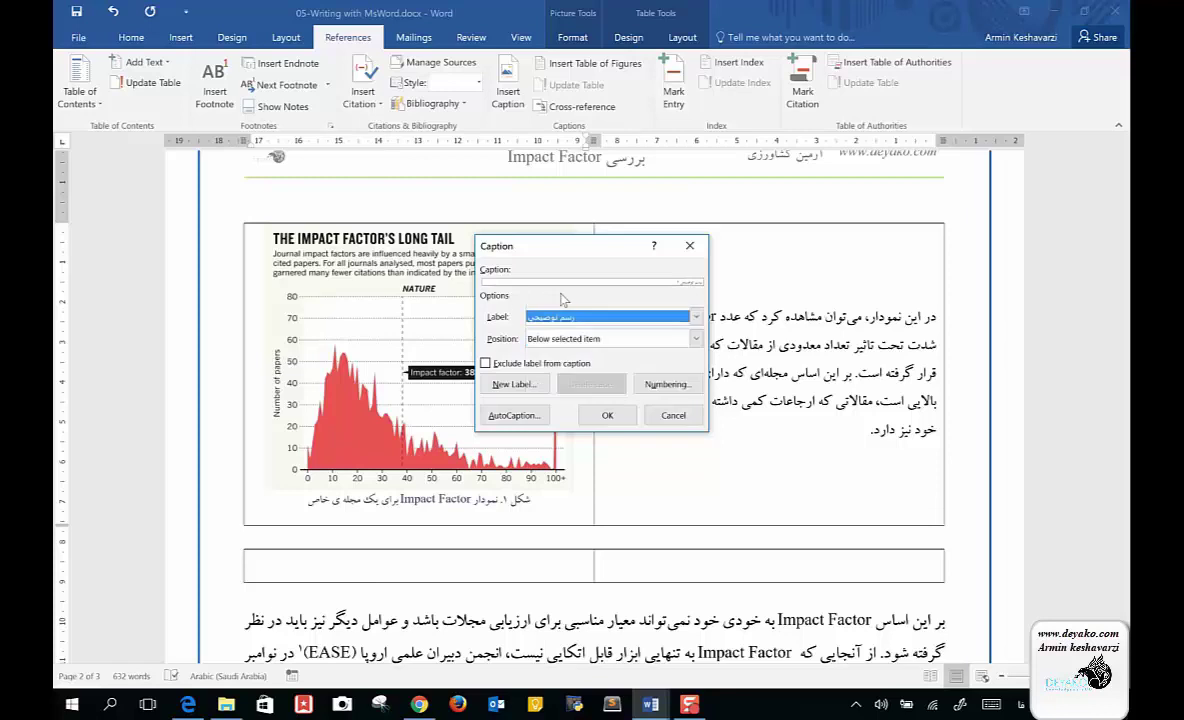
click(525, 390)
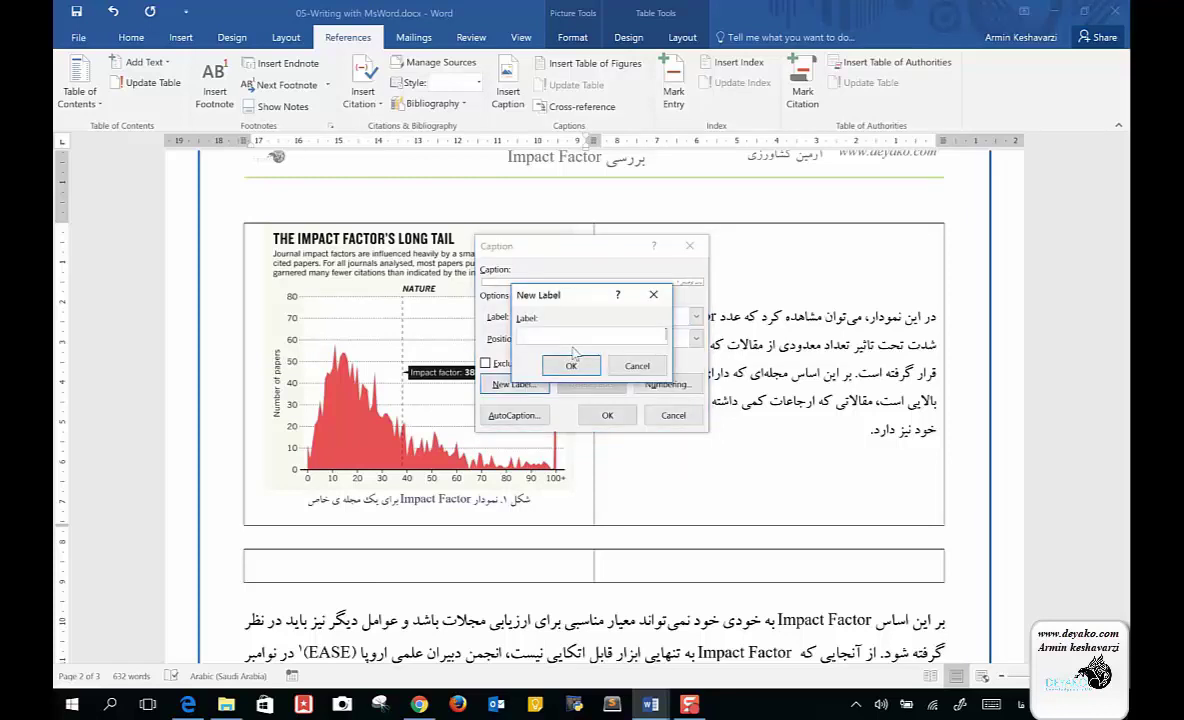
text(شکل)
click(571, 365)
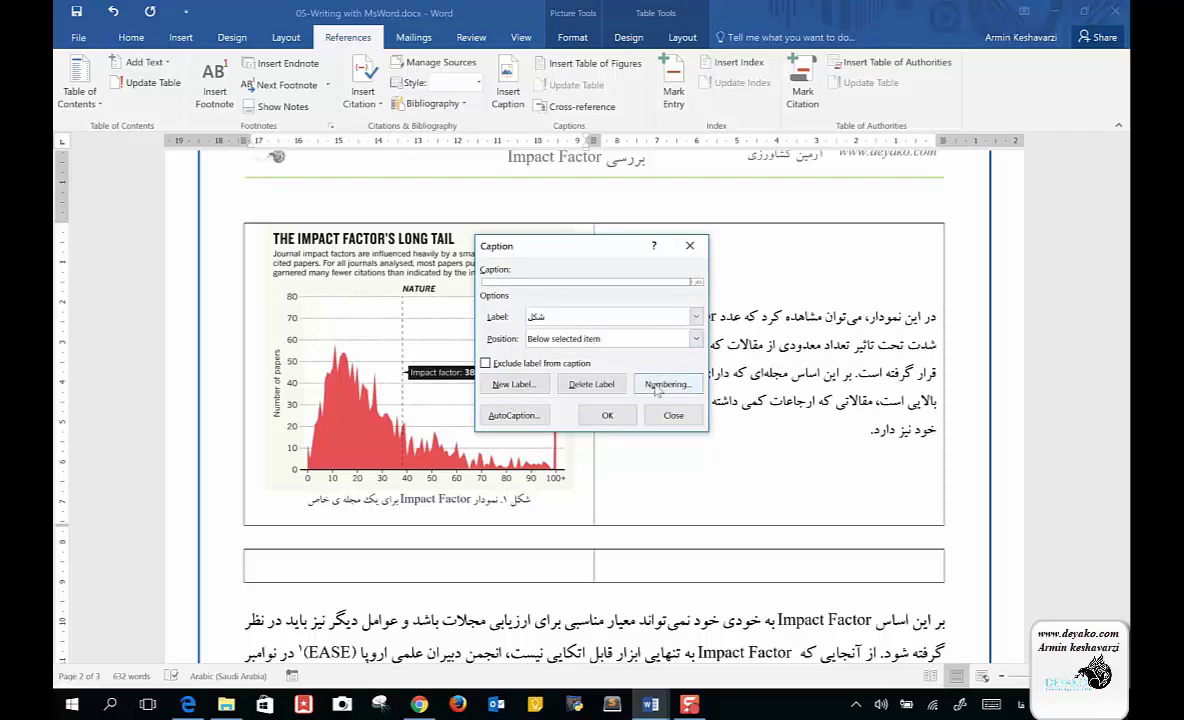
Step: Include the Heading 1 chapter number in caption numbers, separated by a hyphen
click(666, 384)
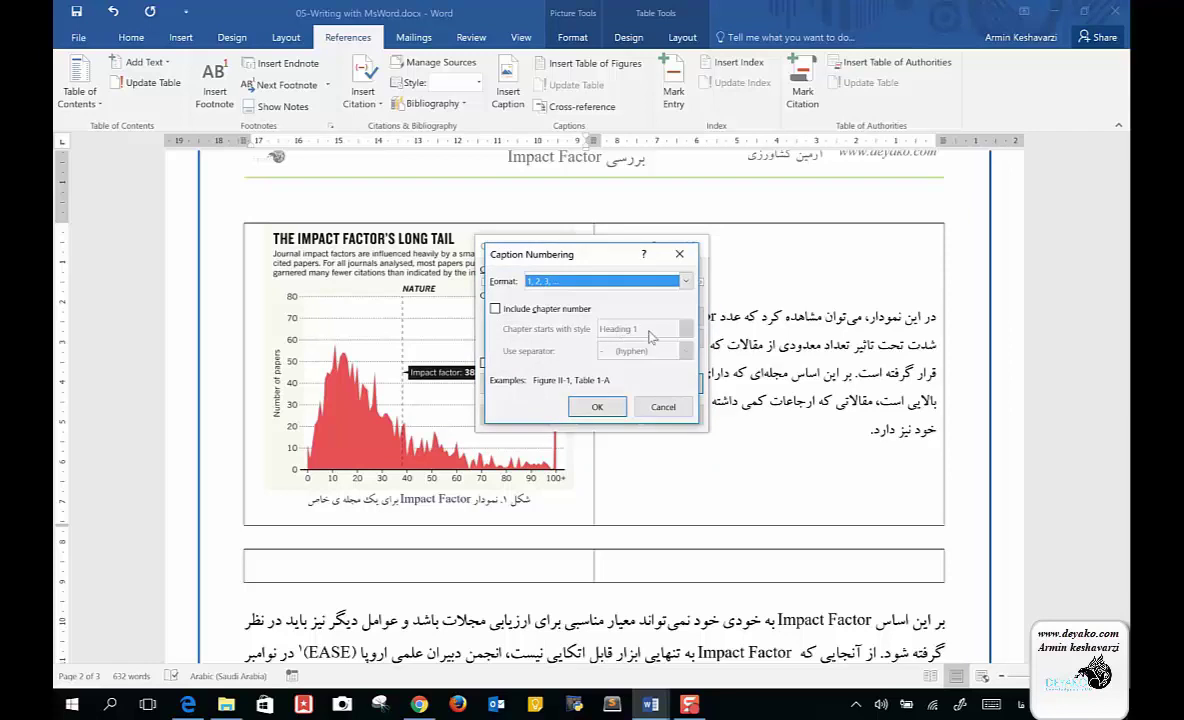
click(528, 304)
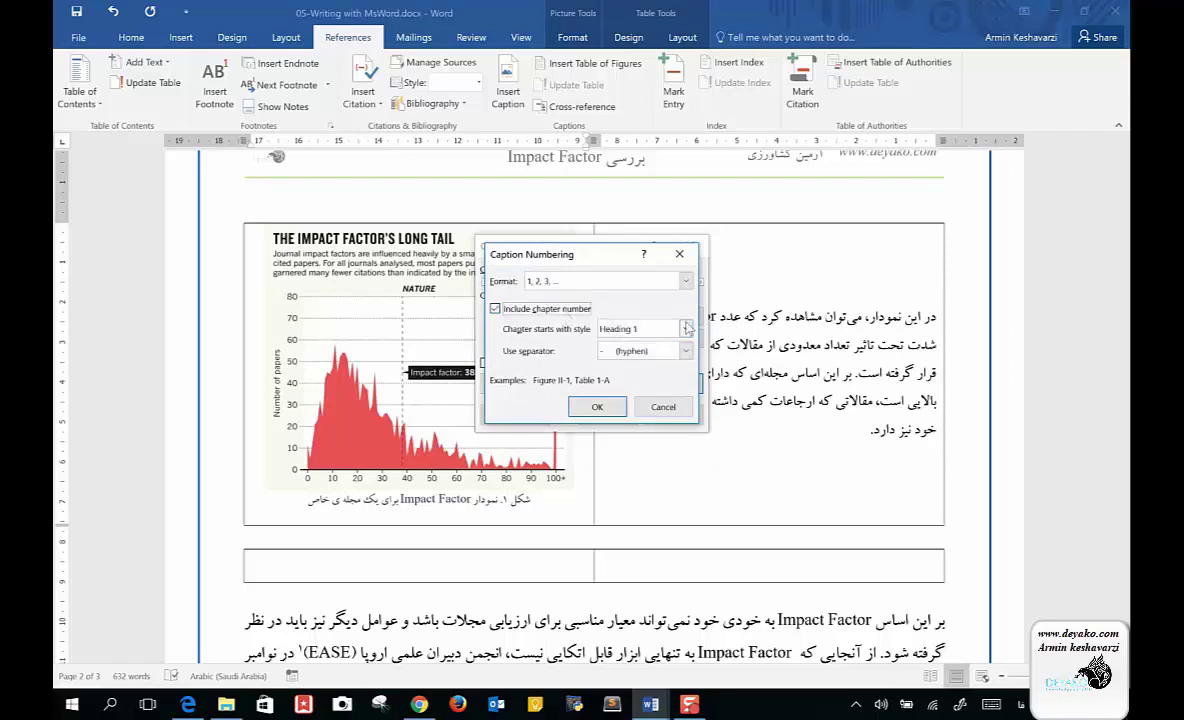
click(687, 329)
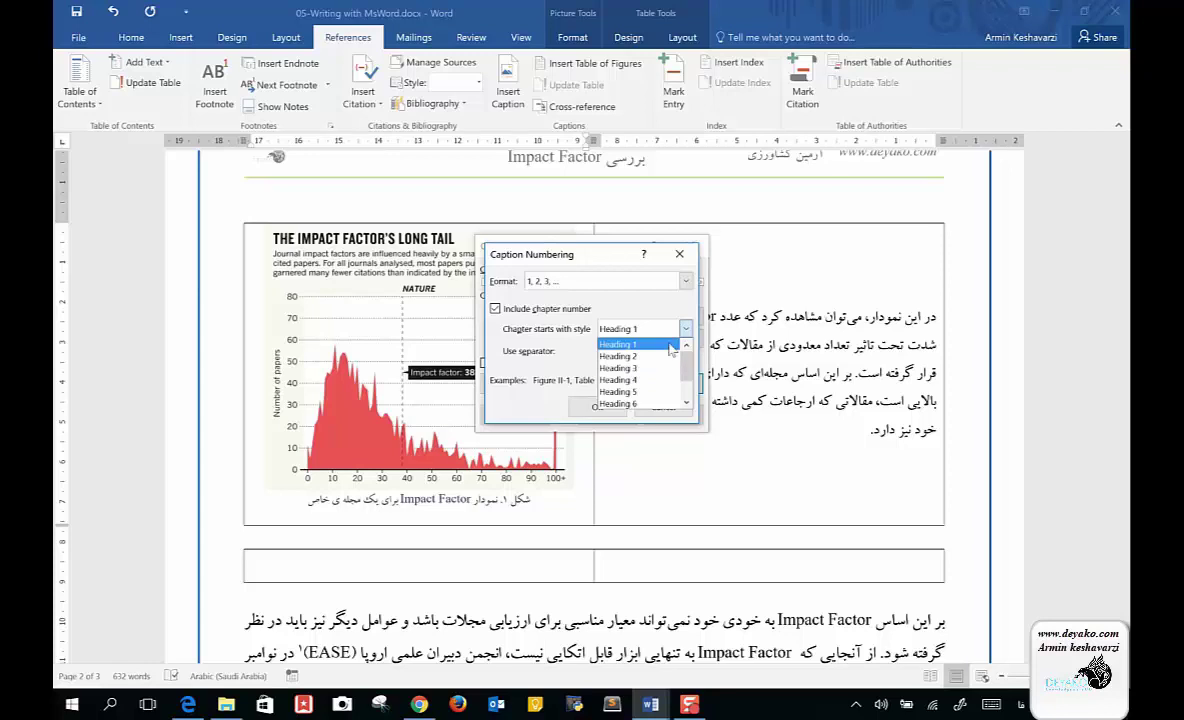
click(670, 345)
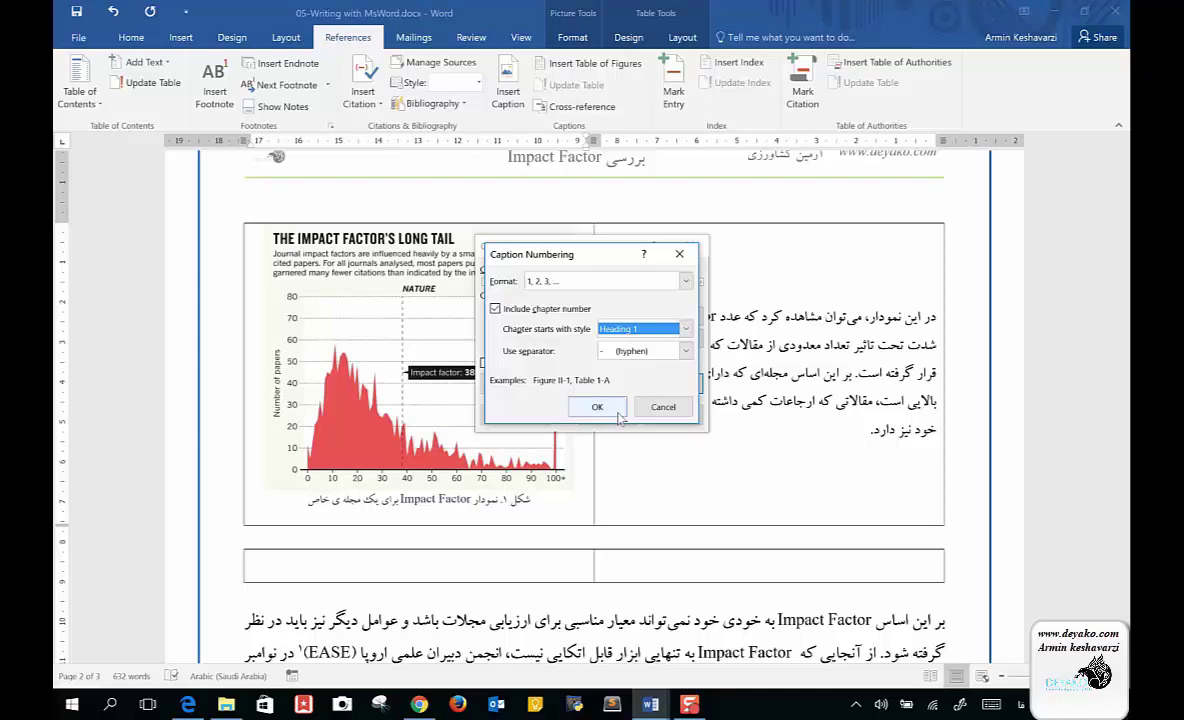
click(685, 329)
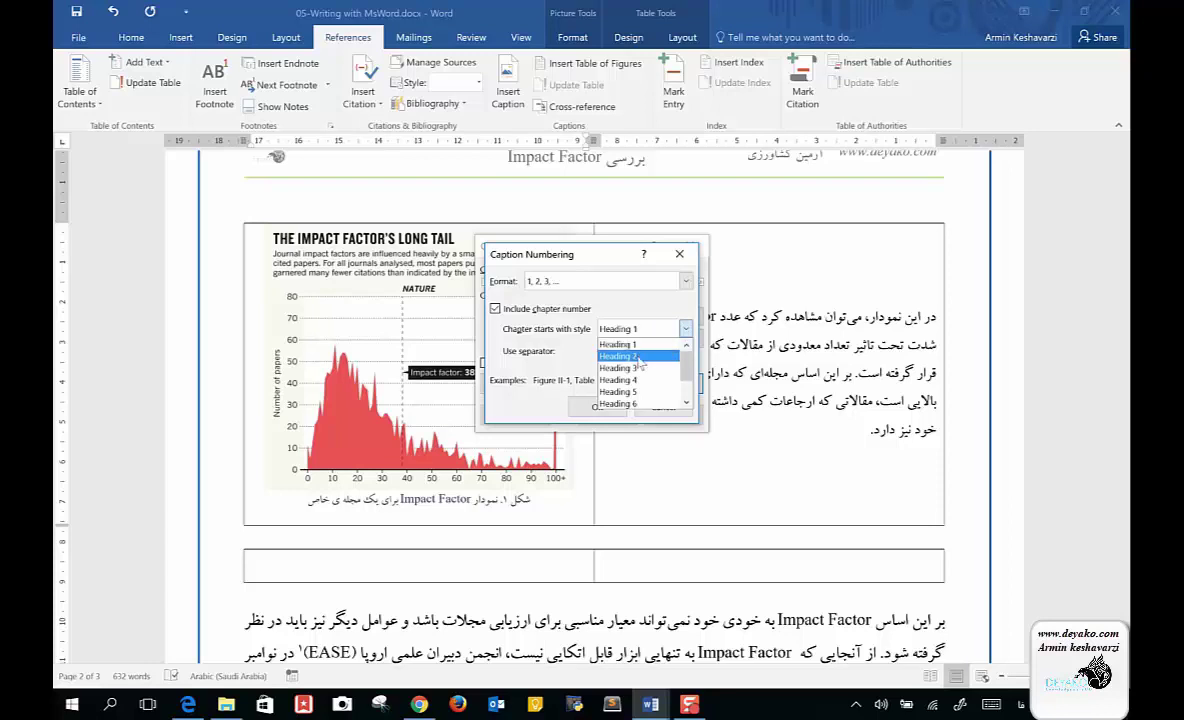
click(639, 357)
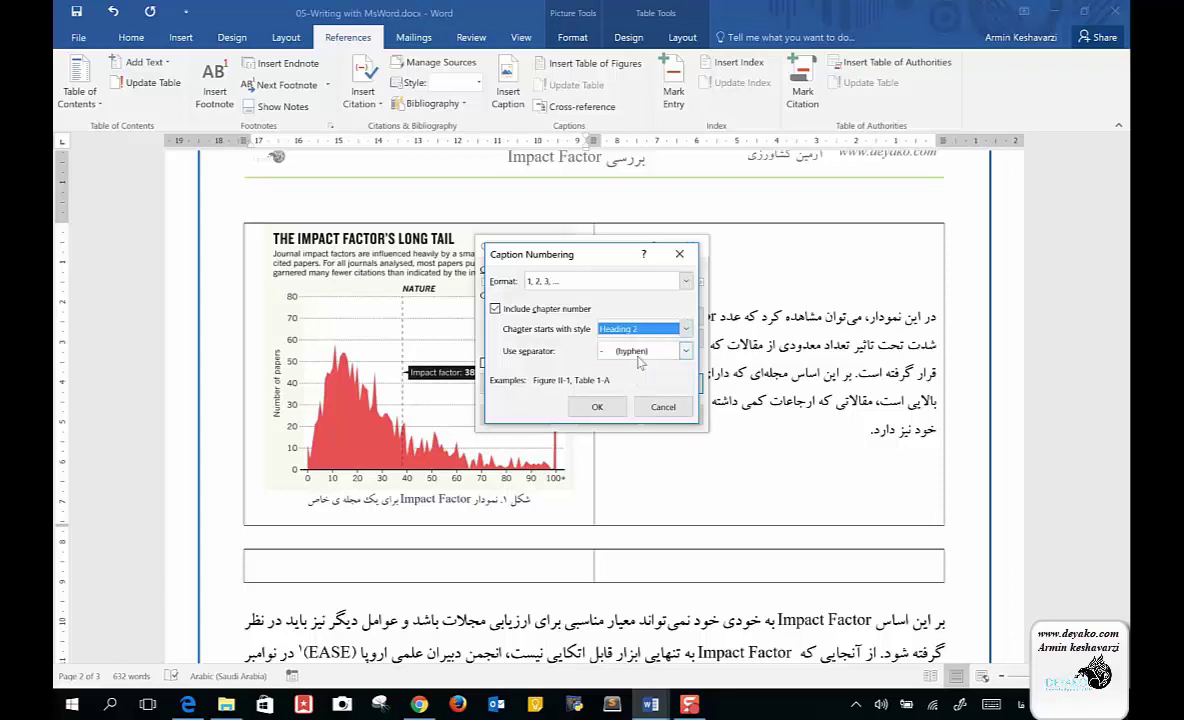
click(635, 329)
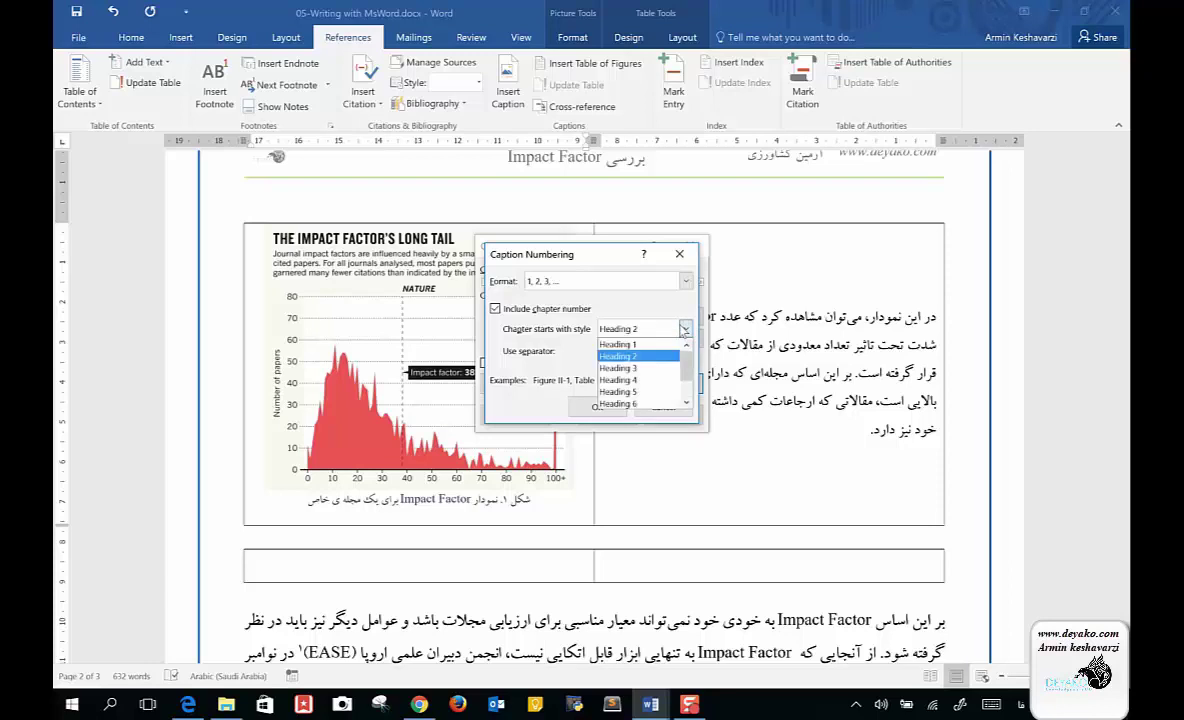
click(637, 345)
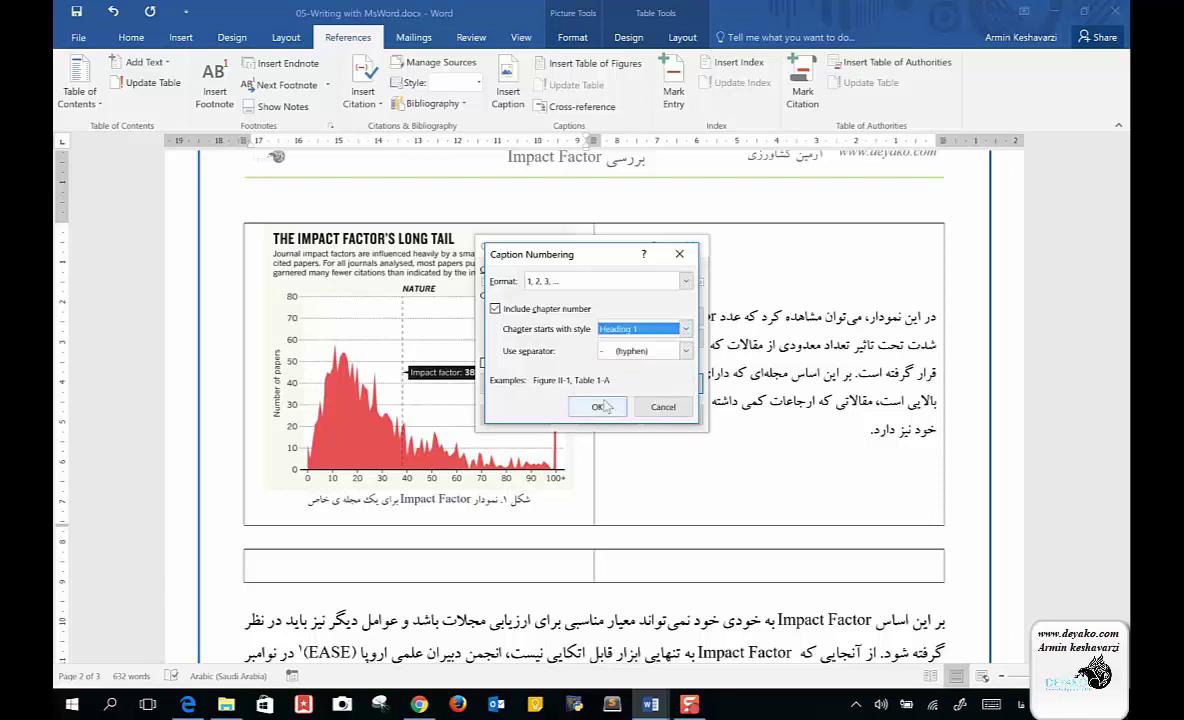
click(605, 405)
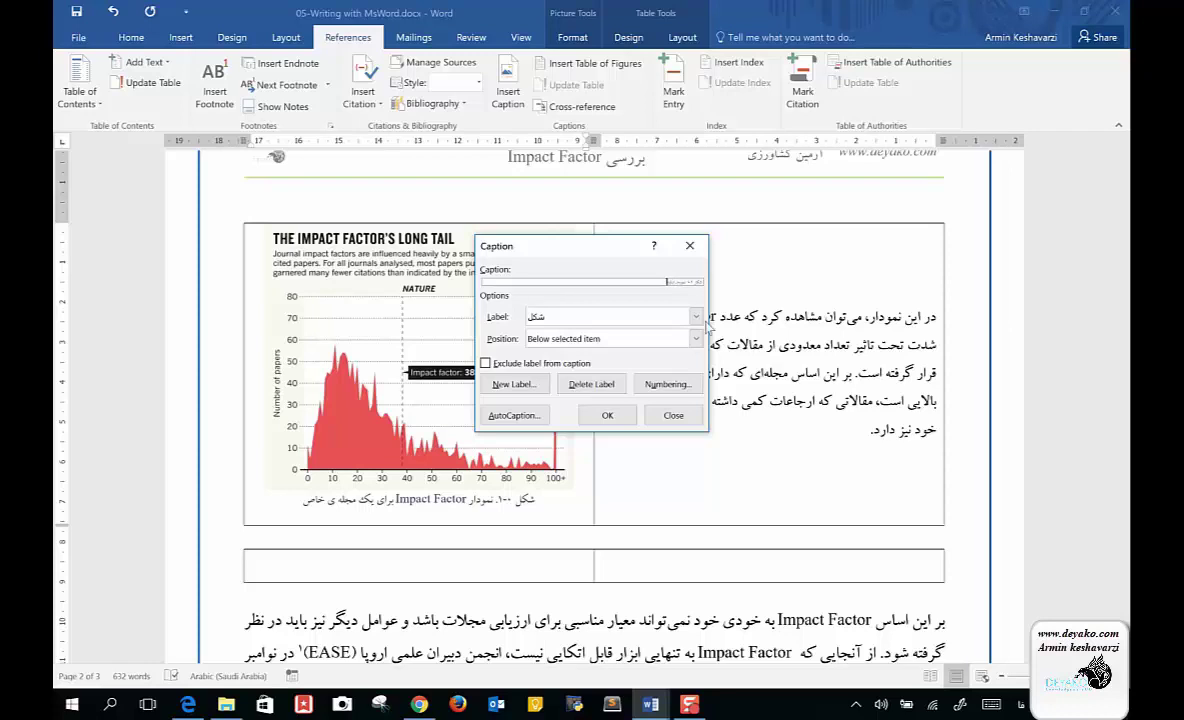
Step: Insert the chart caption, then delete the extra caption line it produced
click(603, 414)
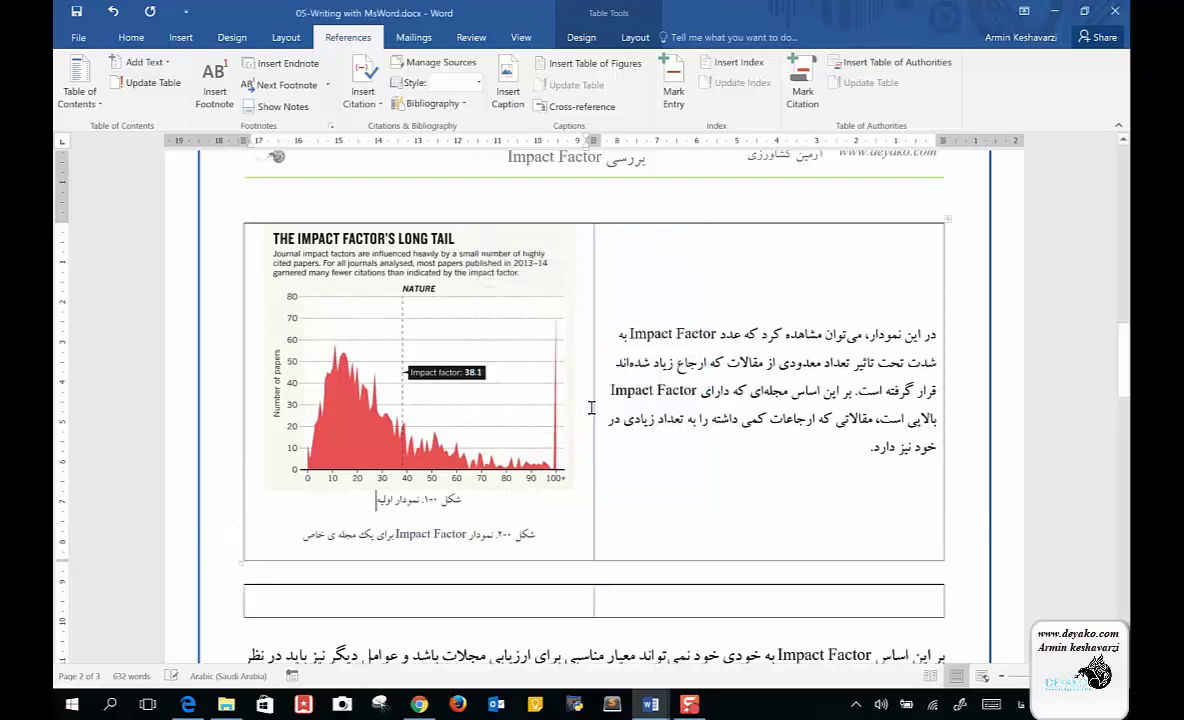
triple_click(430, 500)
key(Delete)
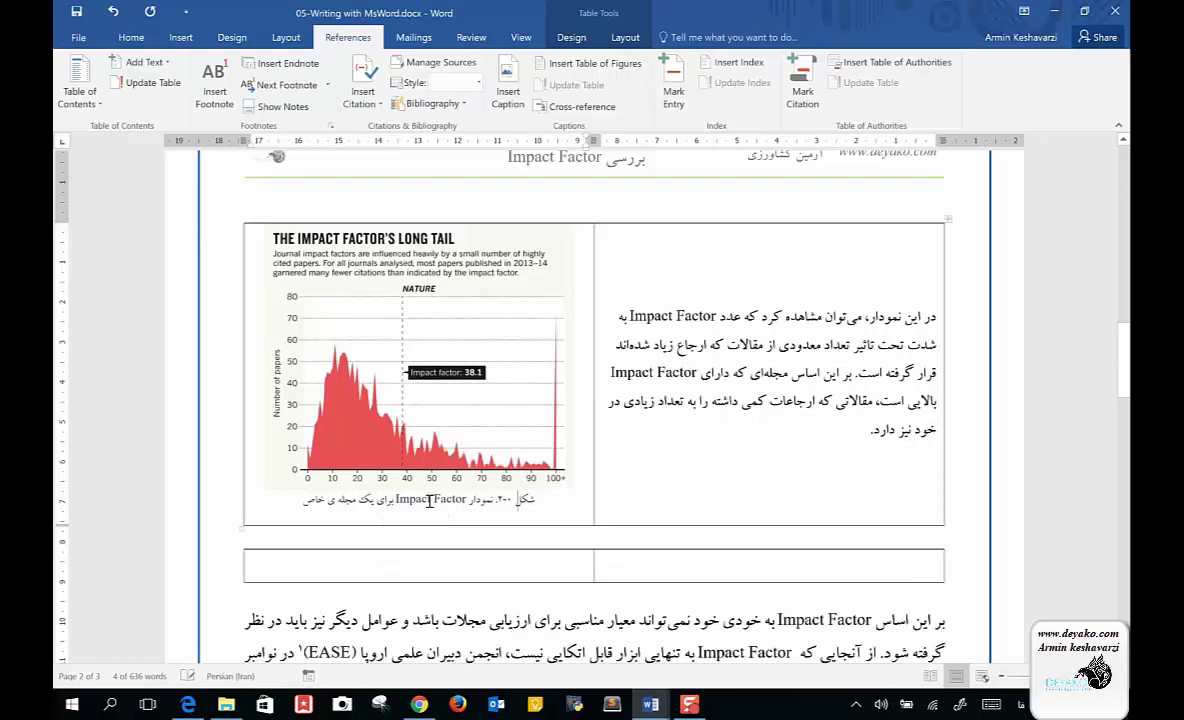
Step: Add an empty line after page 1's last paragraph and scroll to the journals table
scroll(771, 367, up, 15)
scroll(771, 367, down, 5)
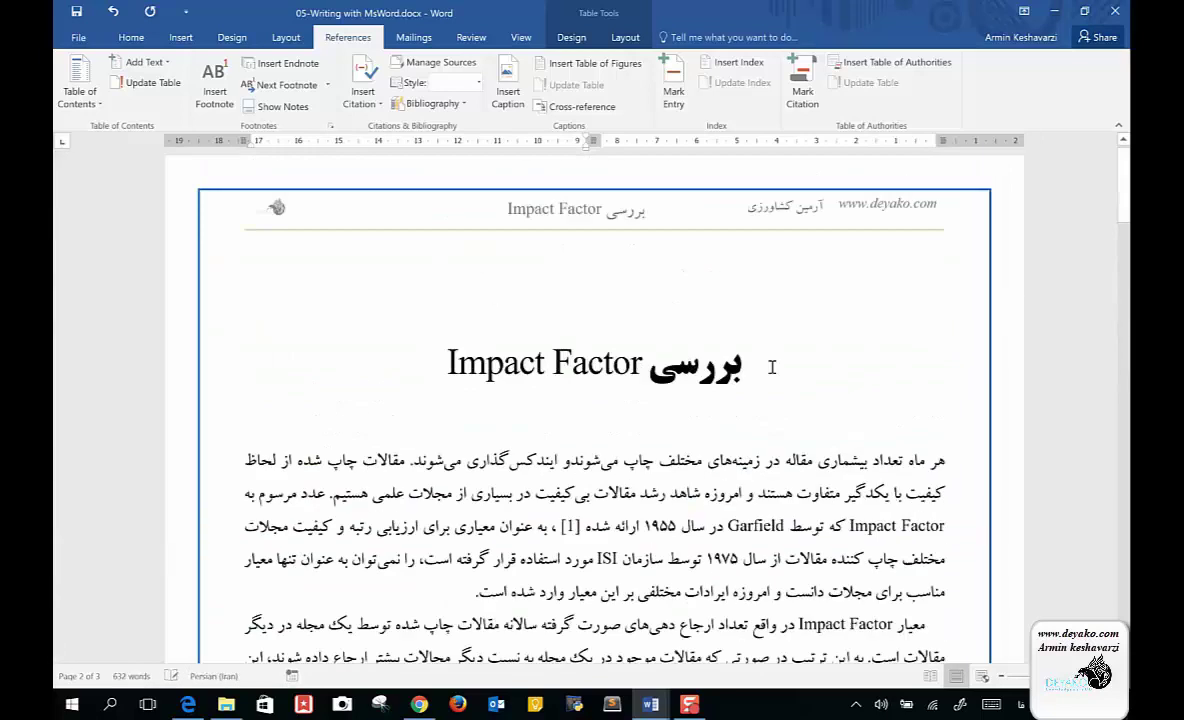
scroll(771, 367, up, 1)
click(951, 480)
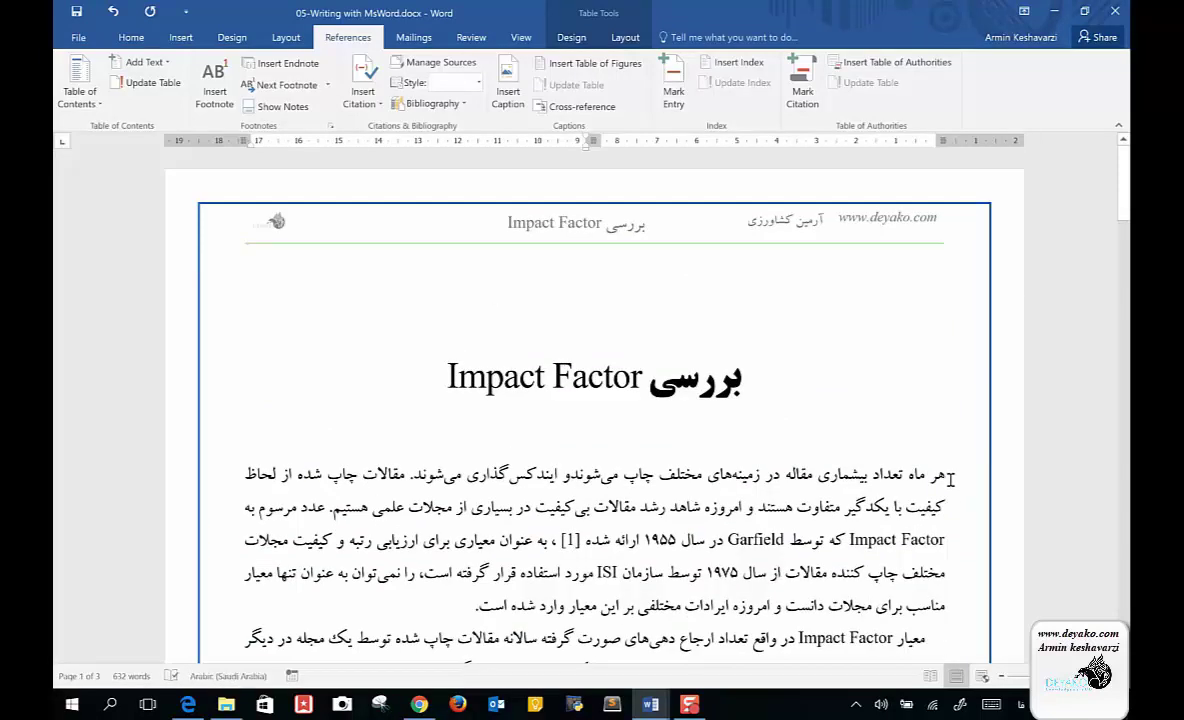
click(788, 370)
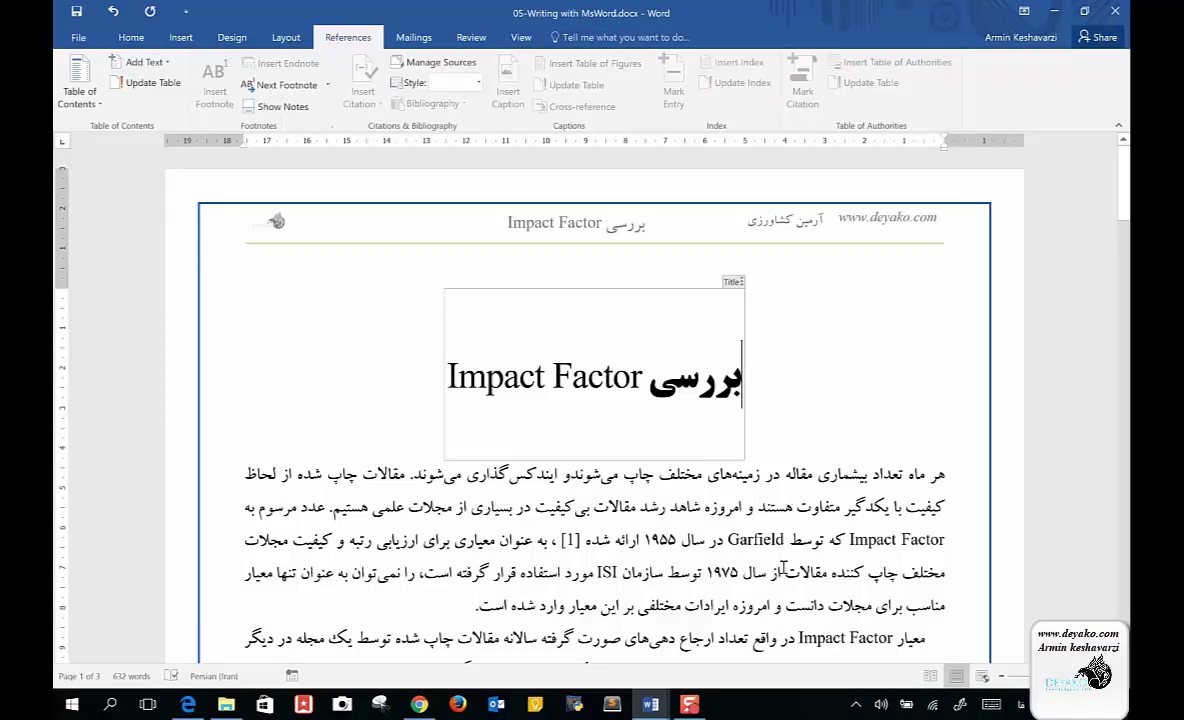
scroll(788, 508, down, 5)
scroll(786, 540, down, 8)
scroll(784, 568, down, 2)
scroll(784, 568, up, 3)
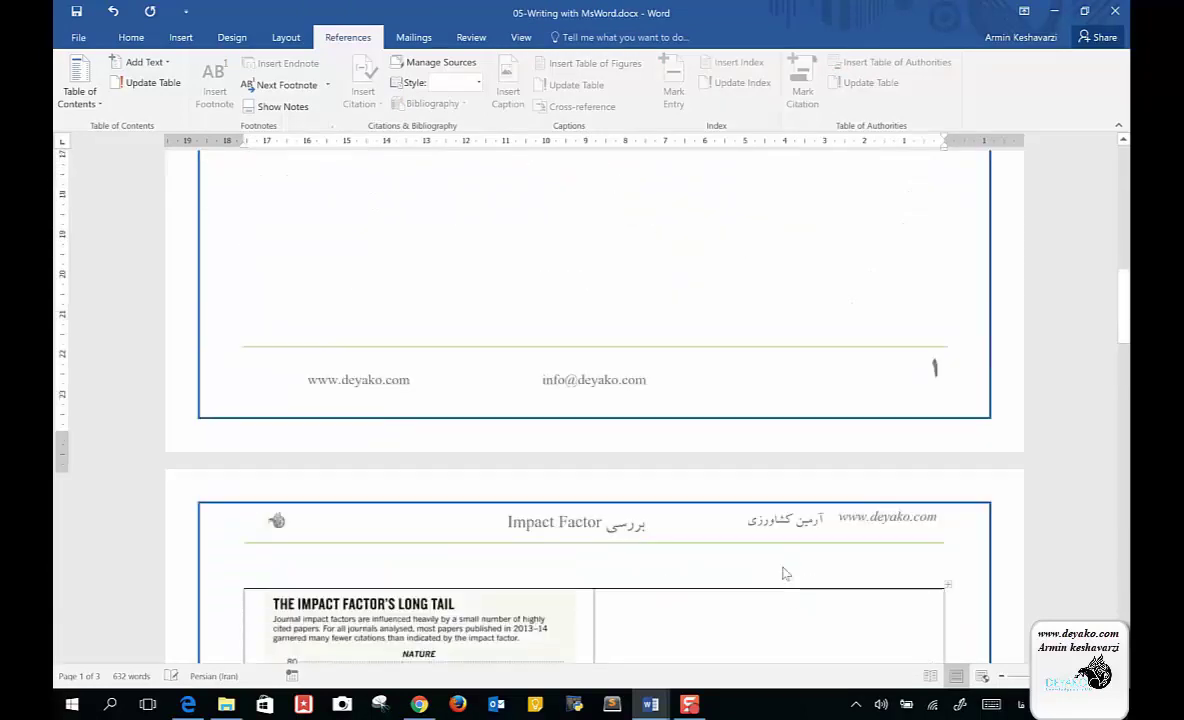
scroll(716, 281, up, 2)
scroll(716, 281, up, 2)
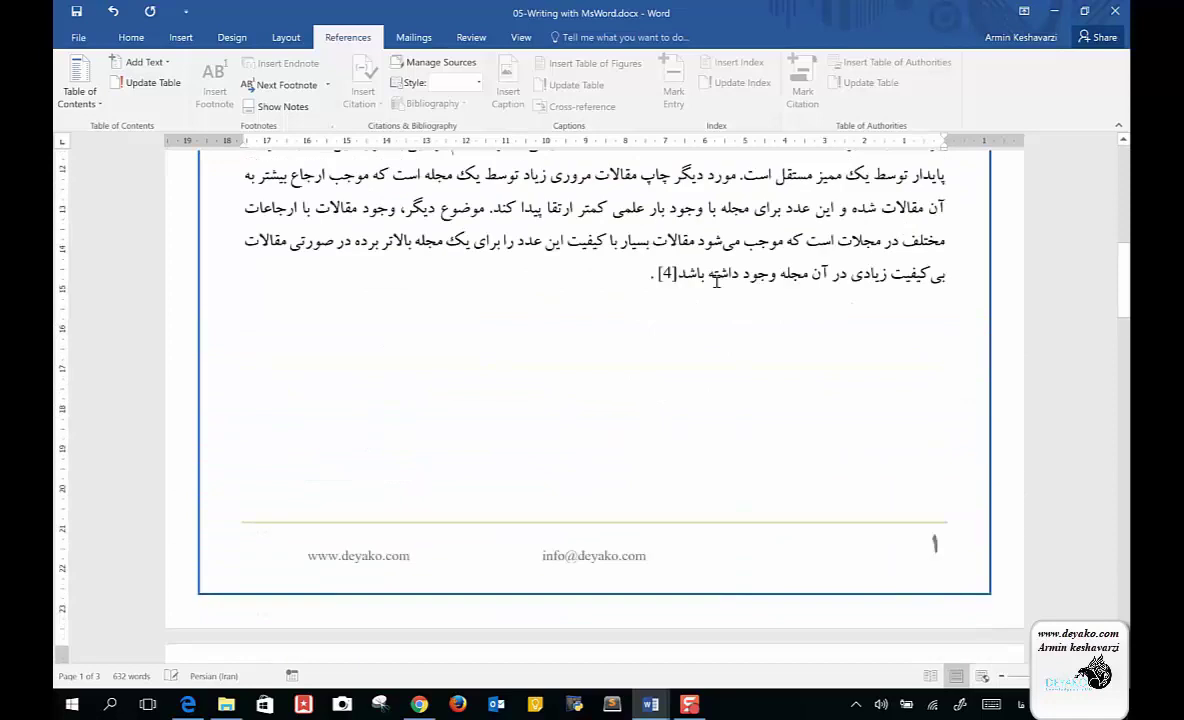
scroll(680, 350, up, 6)
click(630, 435)
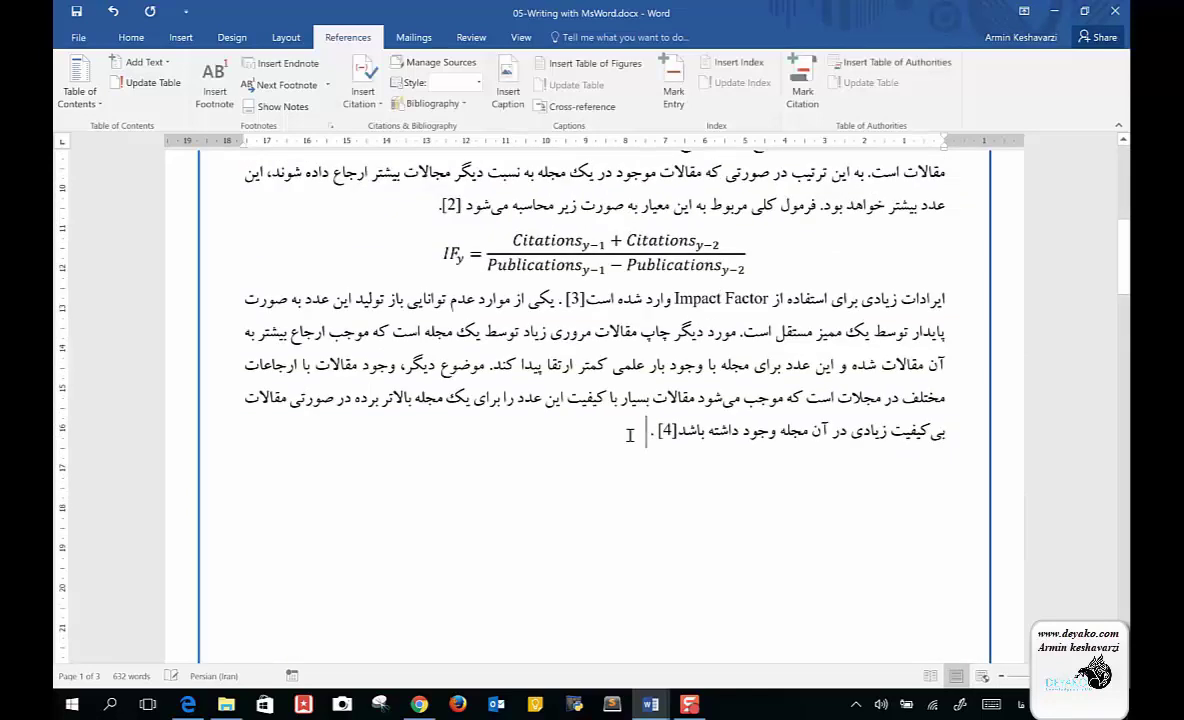
key(Return)
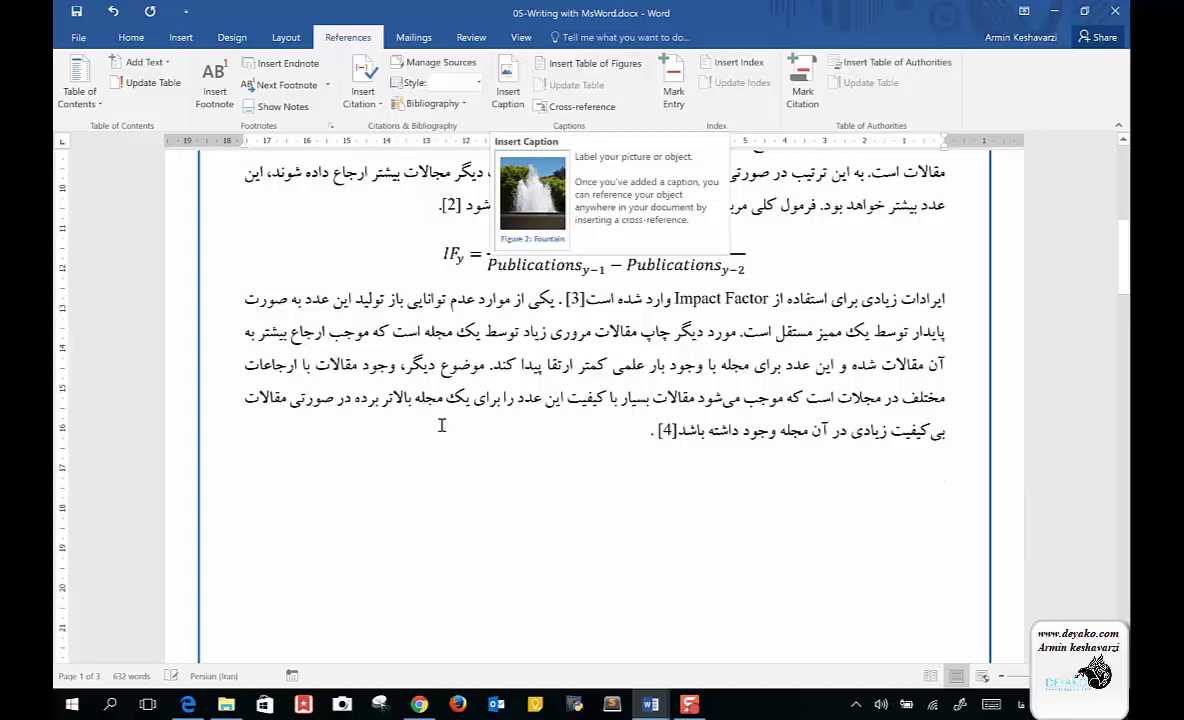
scroll(425, 588, down, 5)
scroll(428, 590, down, 5)
scroll(431, 594, down, 5)
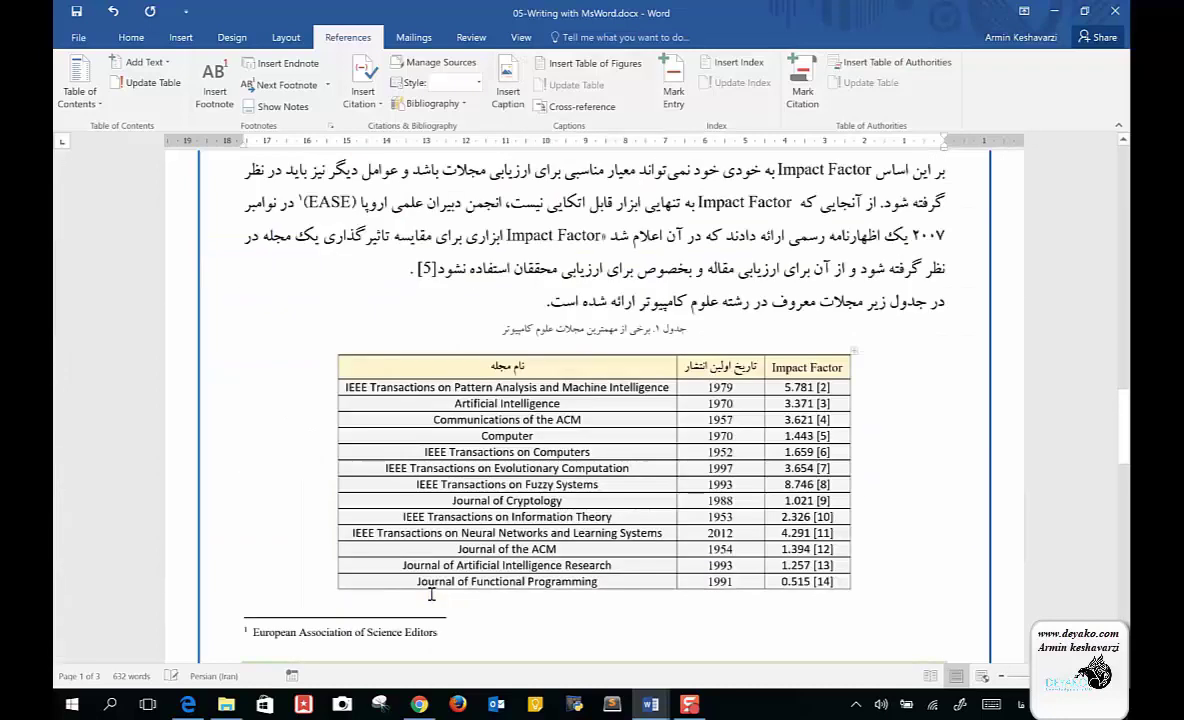
Step: Insert a جدول caption above the computer science journals table
click(673, 311)
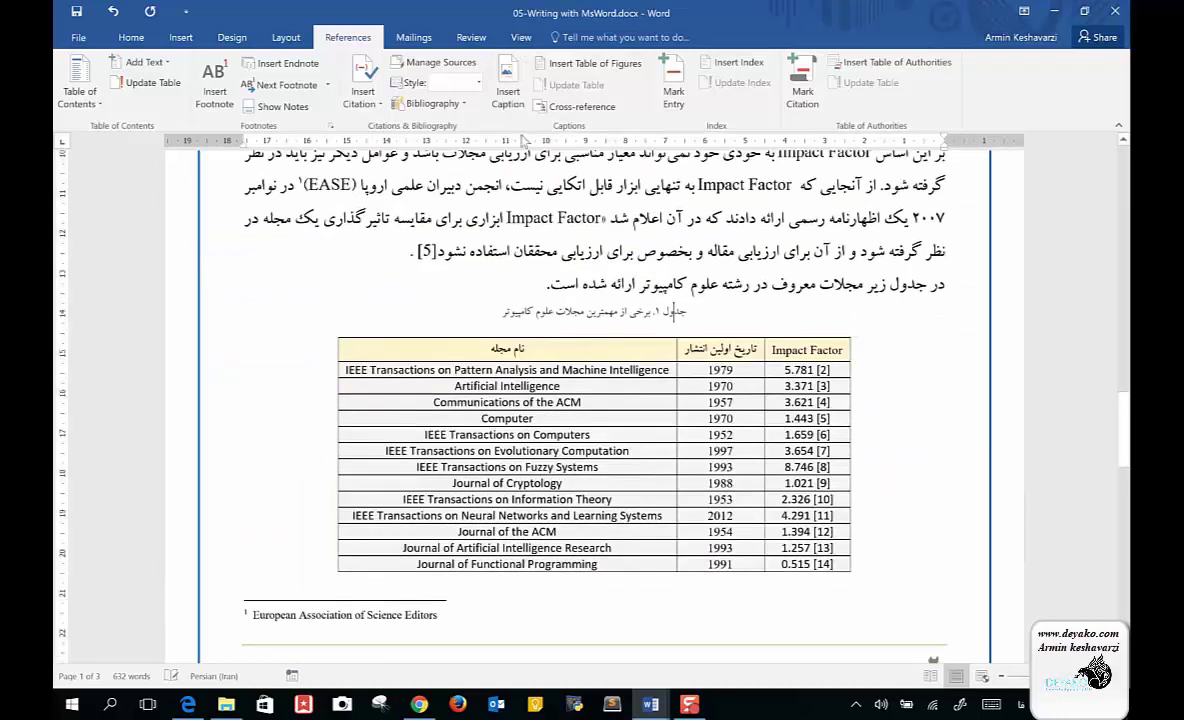
click(507, 95)
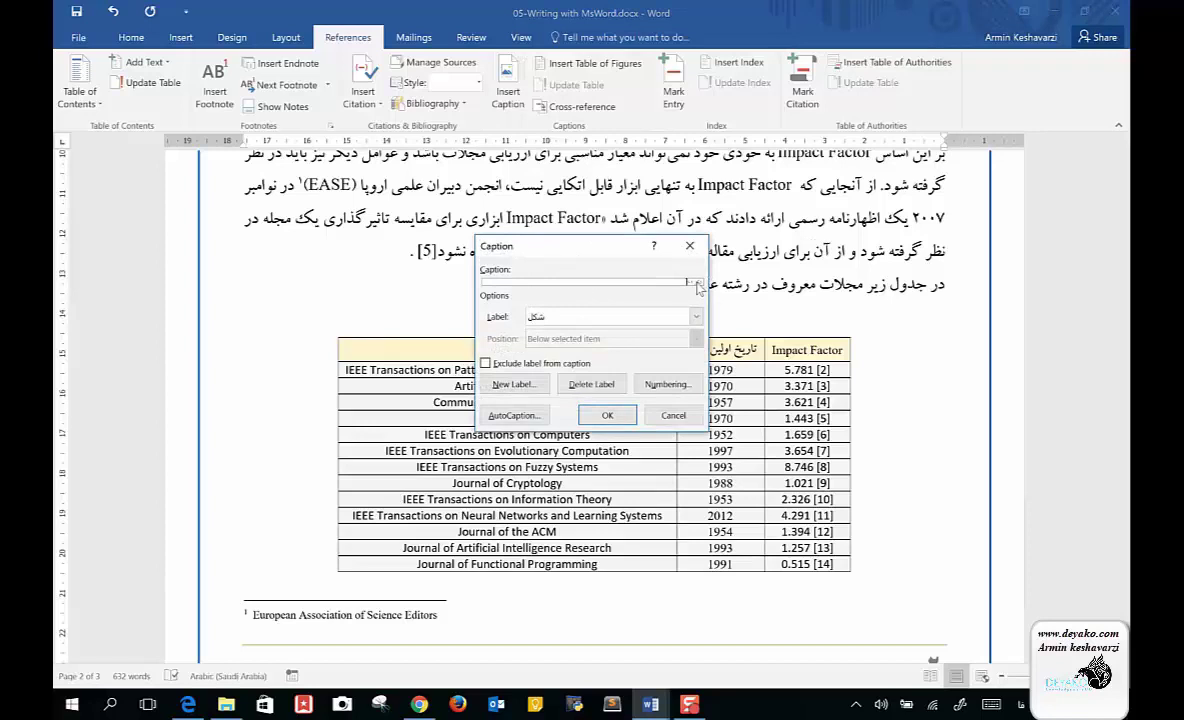
click(620, 316)
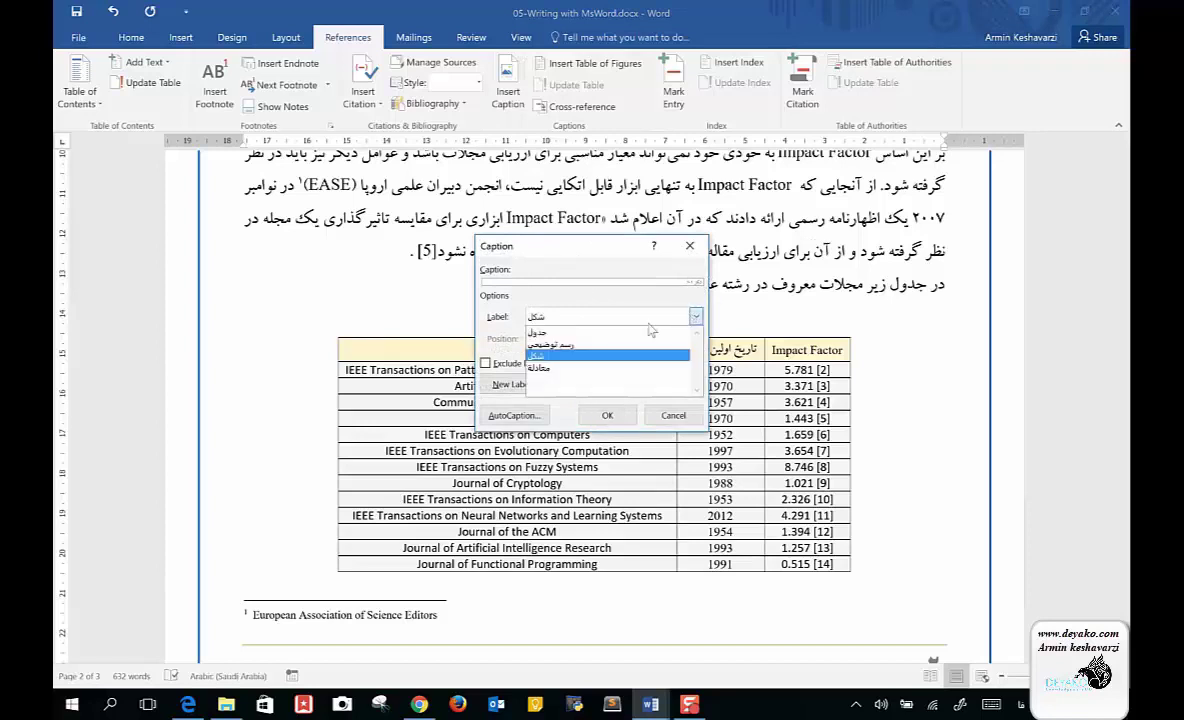
click(599, 334)
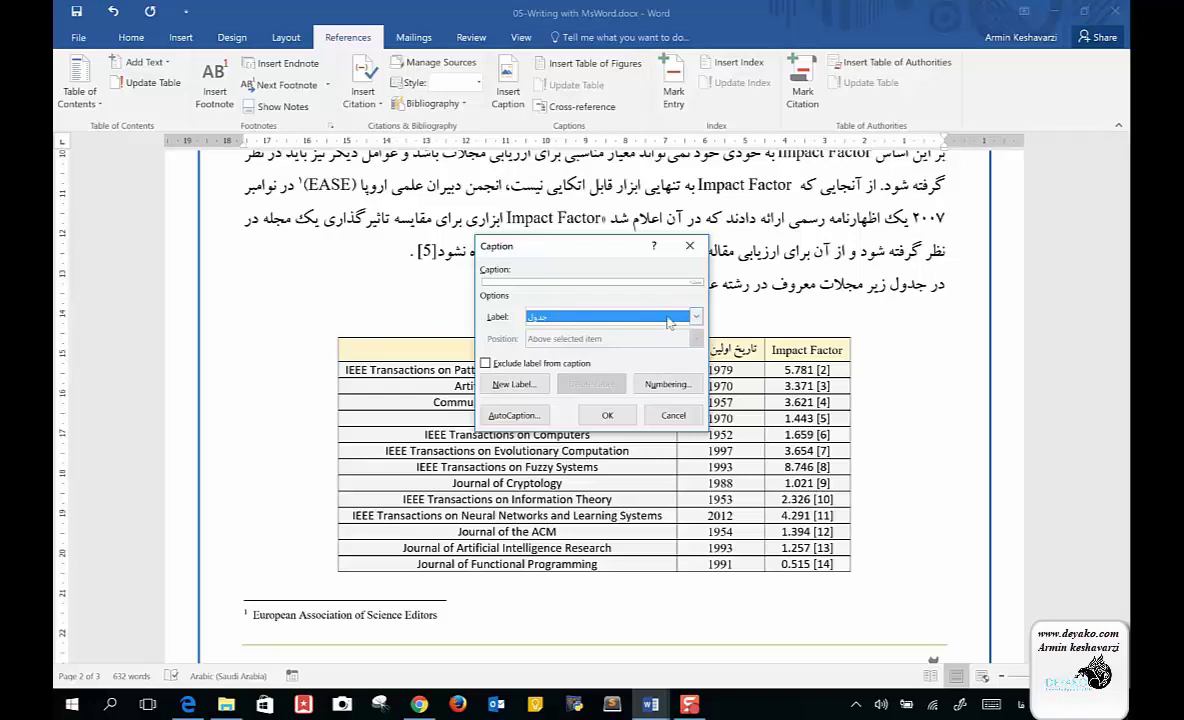
key(Return)
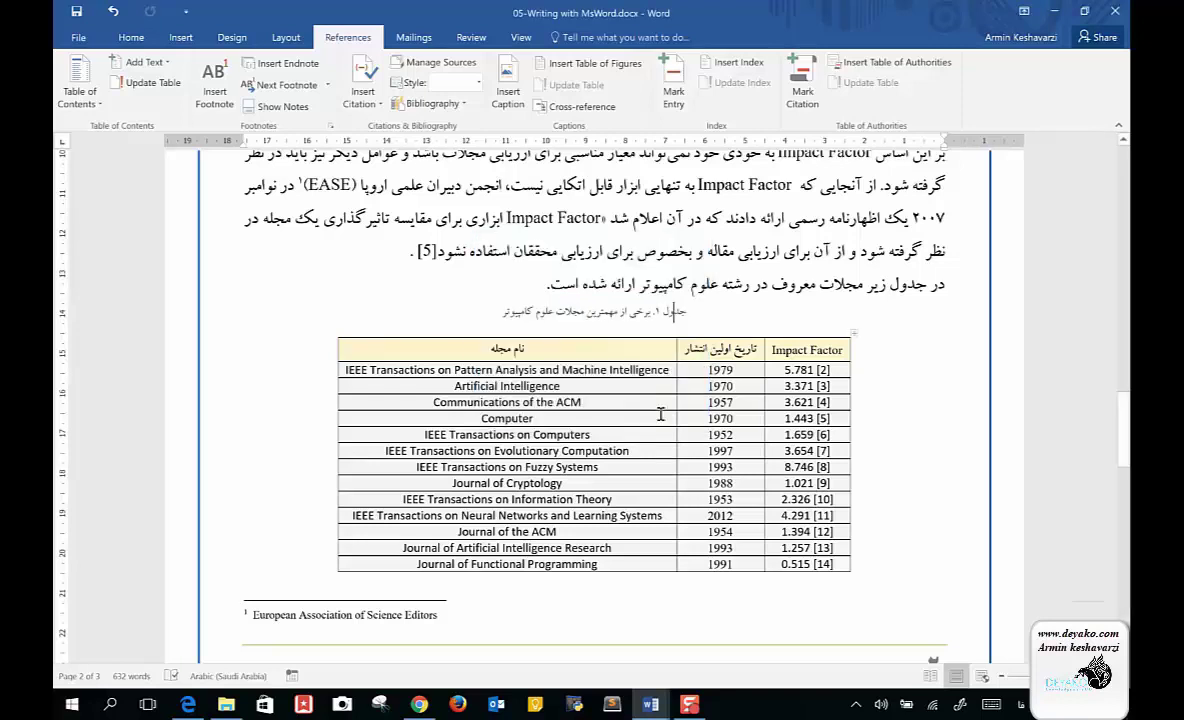
Step: Scroll through the document to check the chart and its شکل caption
scroll(660, 413, down, 3)
scroll(660, 413, down, 5)
scroll(660, 413, down, 5)
click(871, 423)
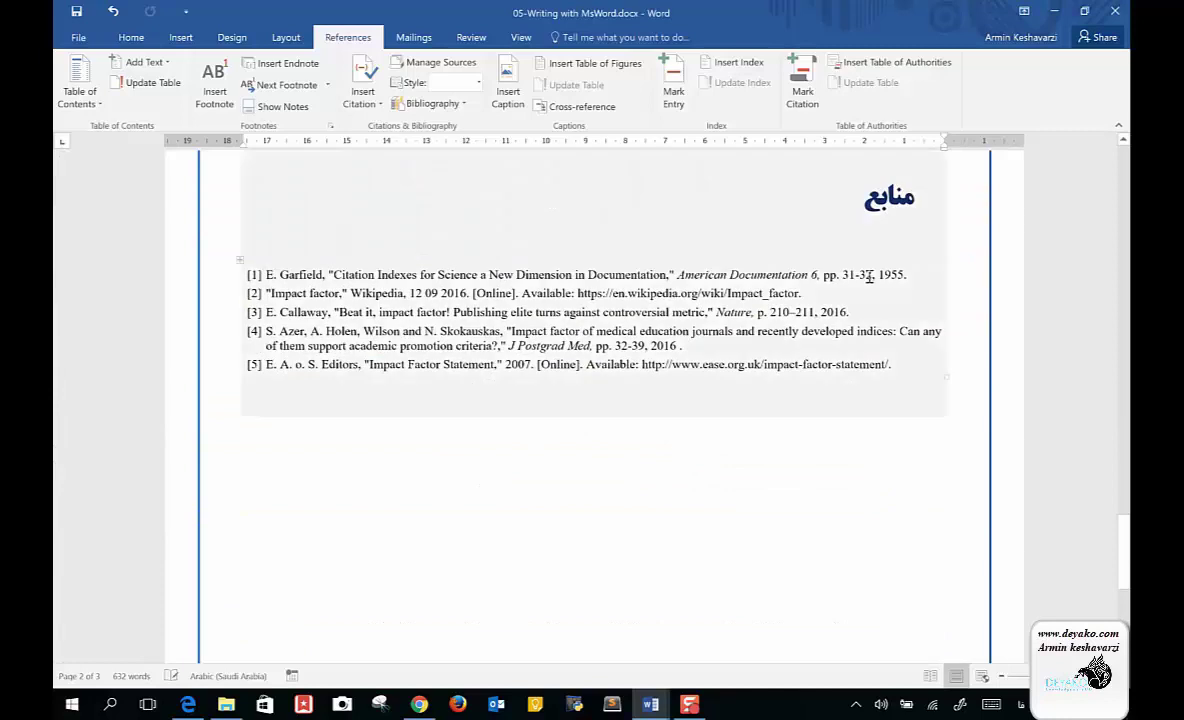
scroll(868, 277, up, 1)
scroll(868, 277, up, 1)
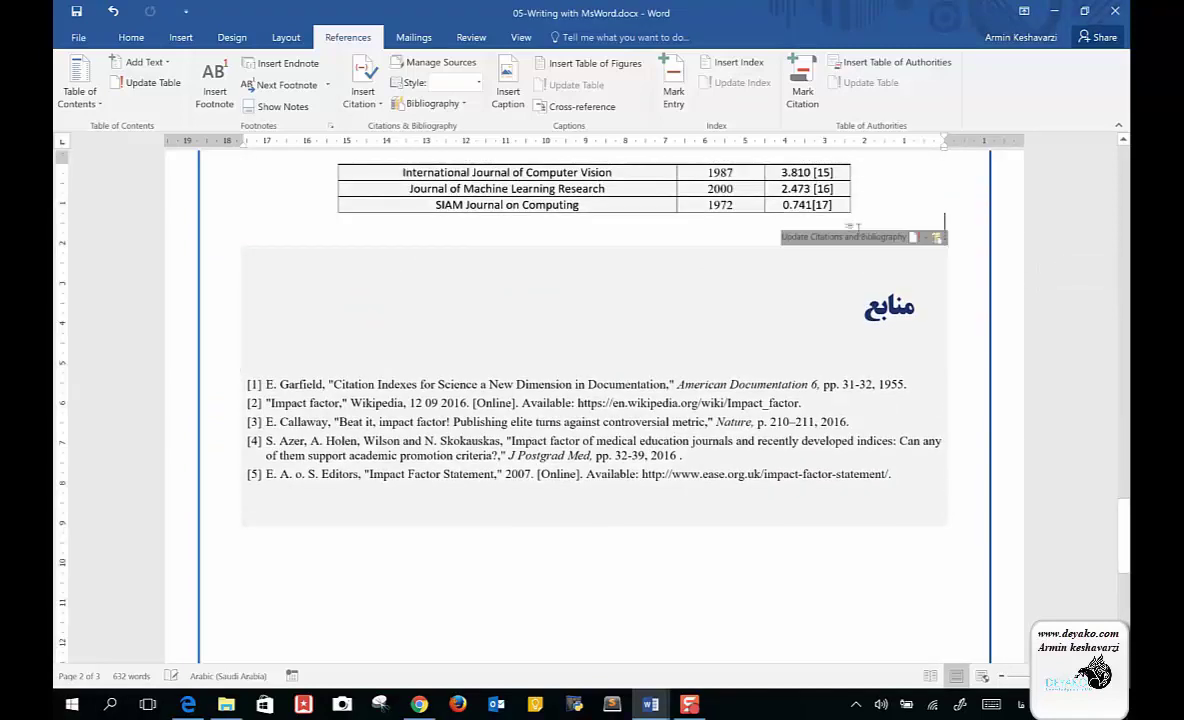
scroll(858, 230, up, 10)
scroll(858, 230, up, 10)
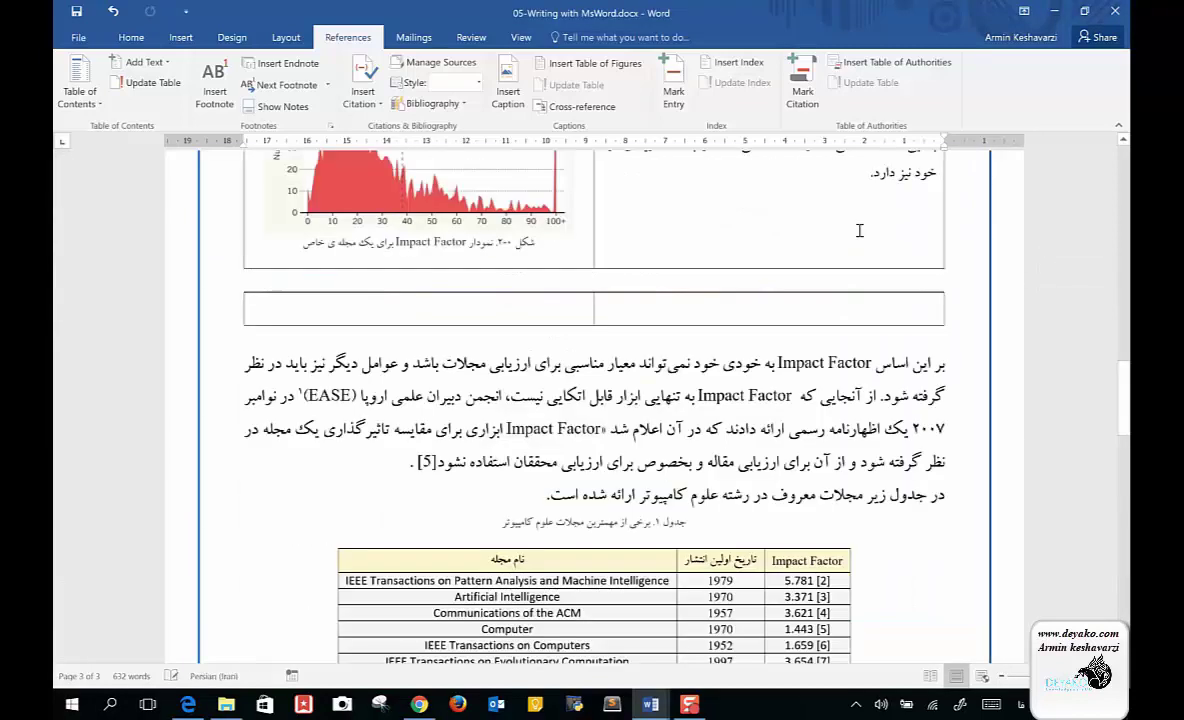
scroll(860, 236, up, 6)
Step: Insert a جدول caption with a short description above the chart-and-text table
click(948, 203)
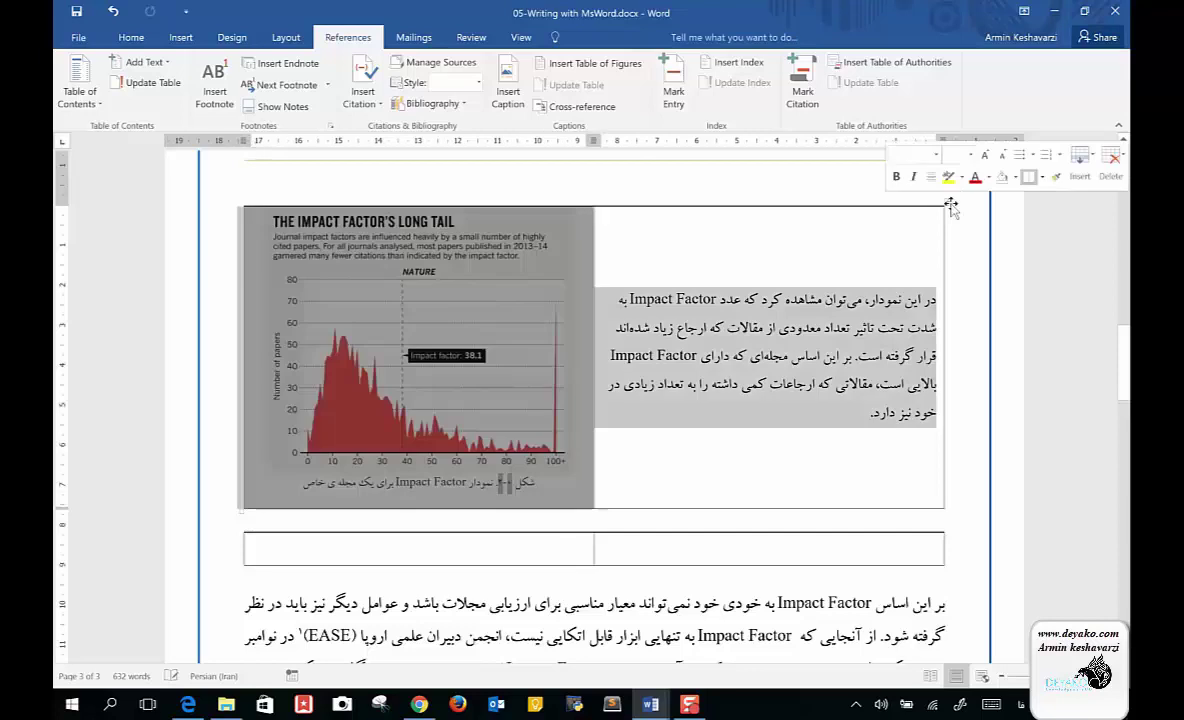
click(507, 82)
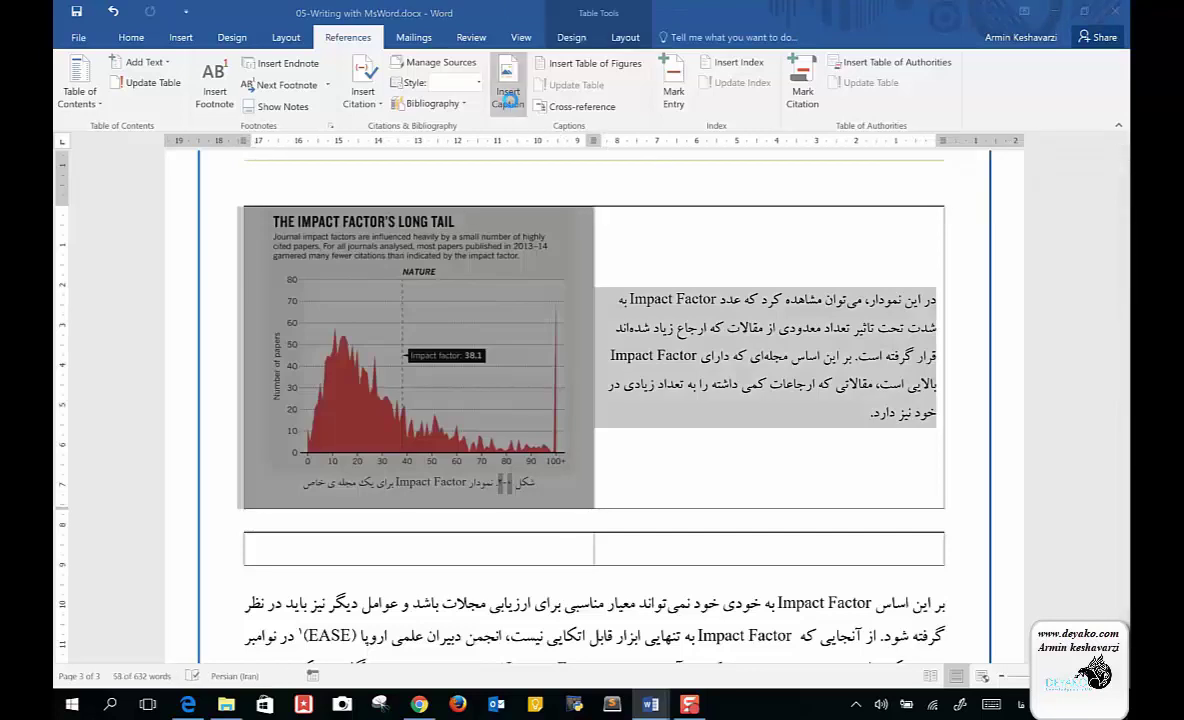
click(640, 316)
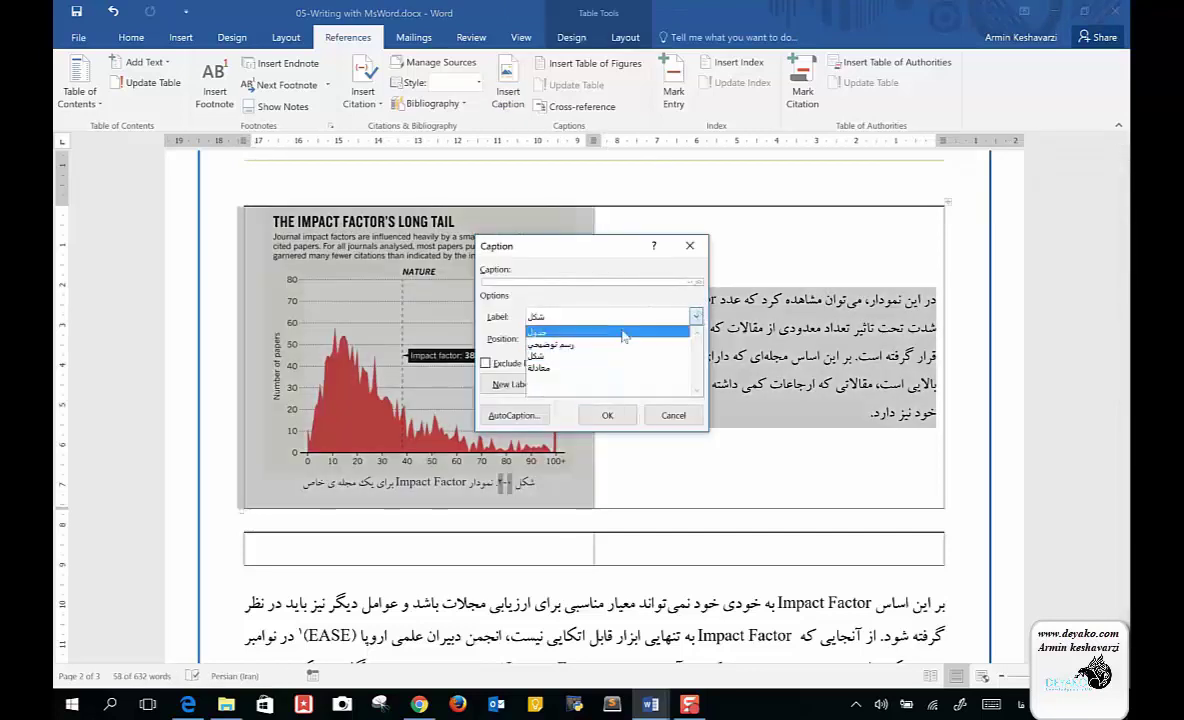
click(619, 335)
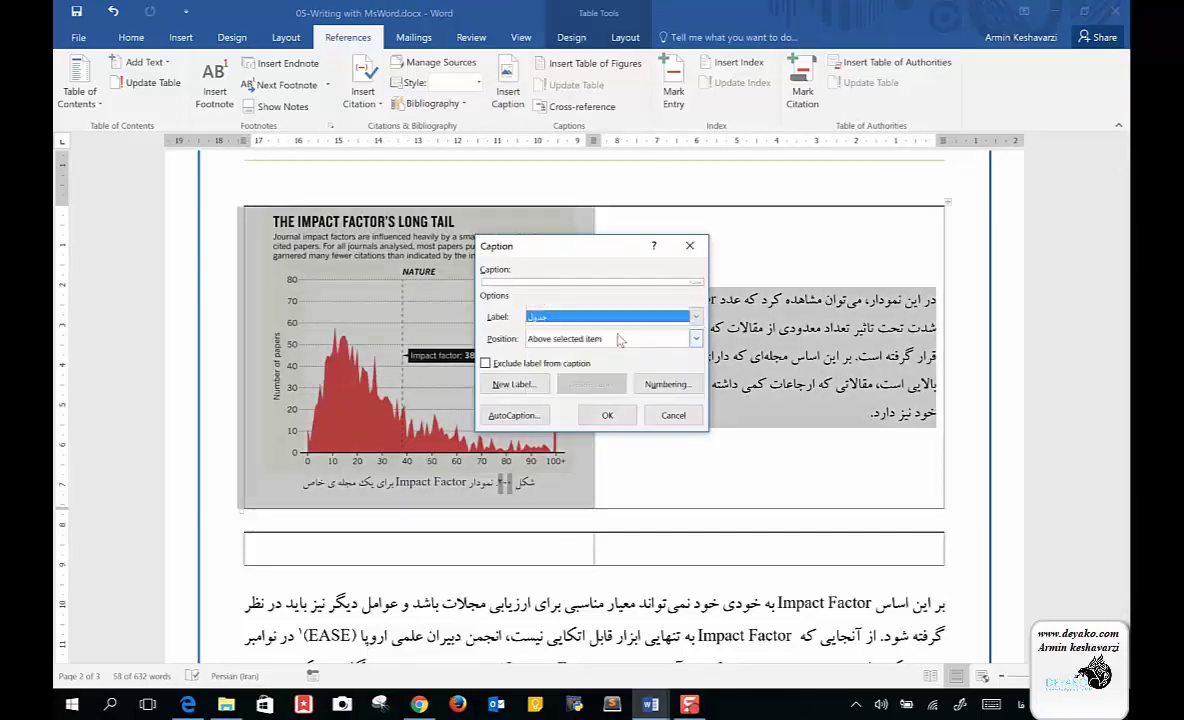
click(640, 284)
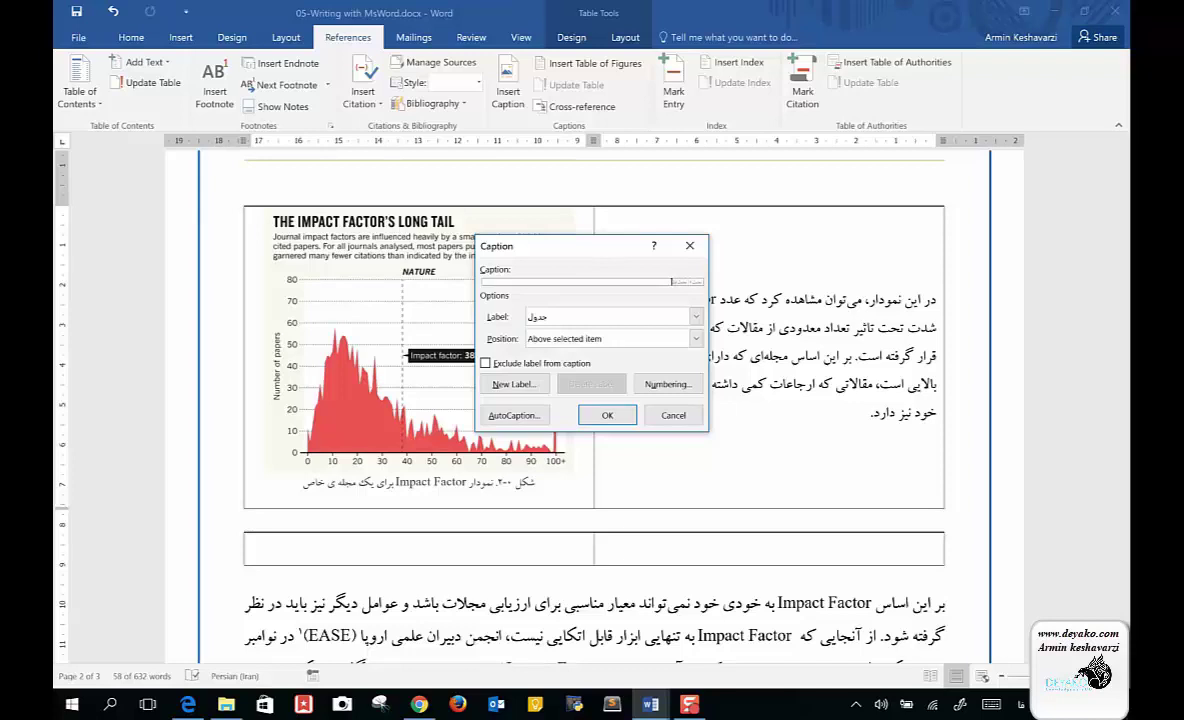
click(606, 414)
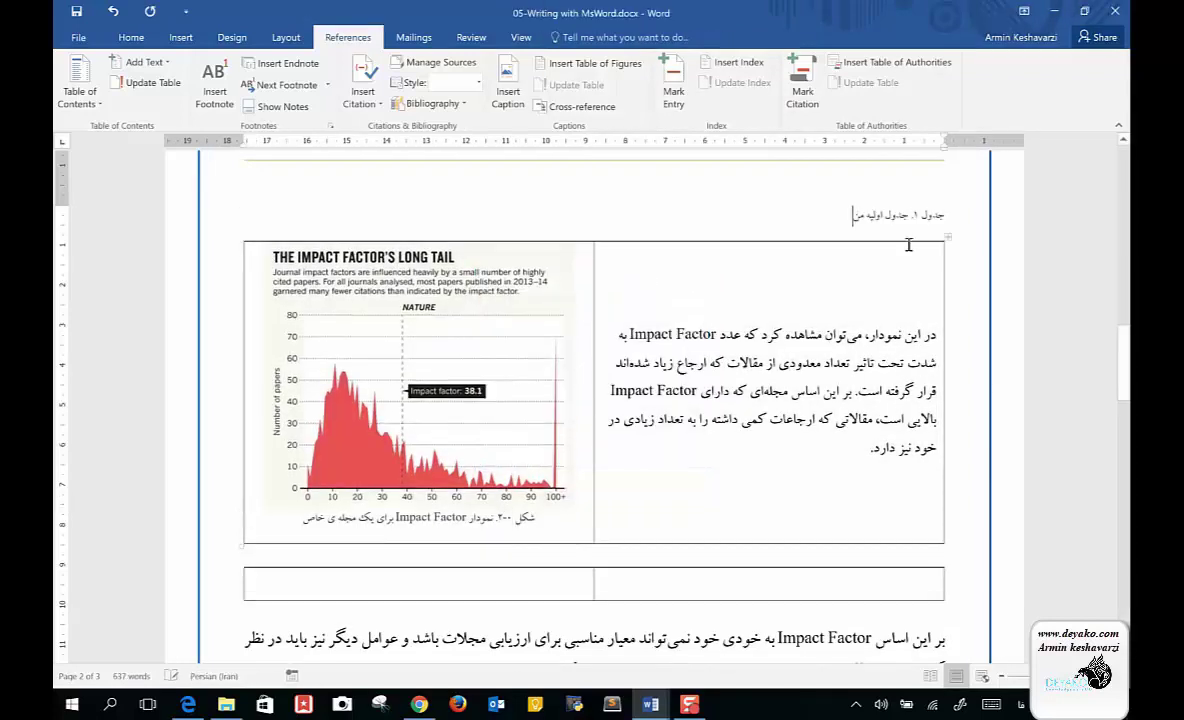
Step: Review the Caption dialog's label options for the table, closing without inserting anything
click(508, 97)
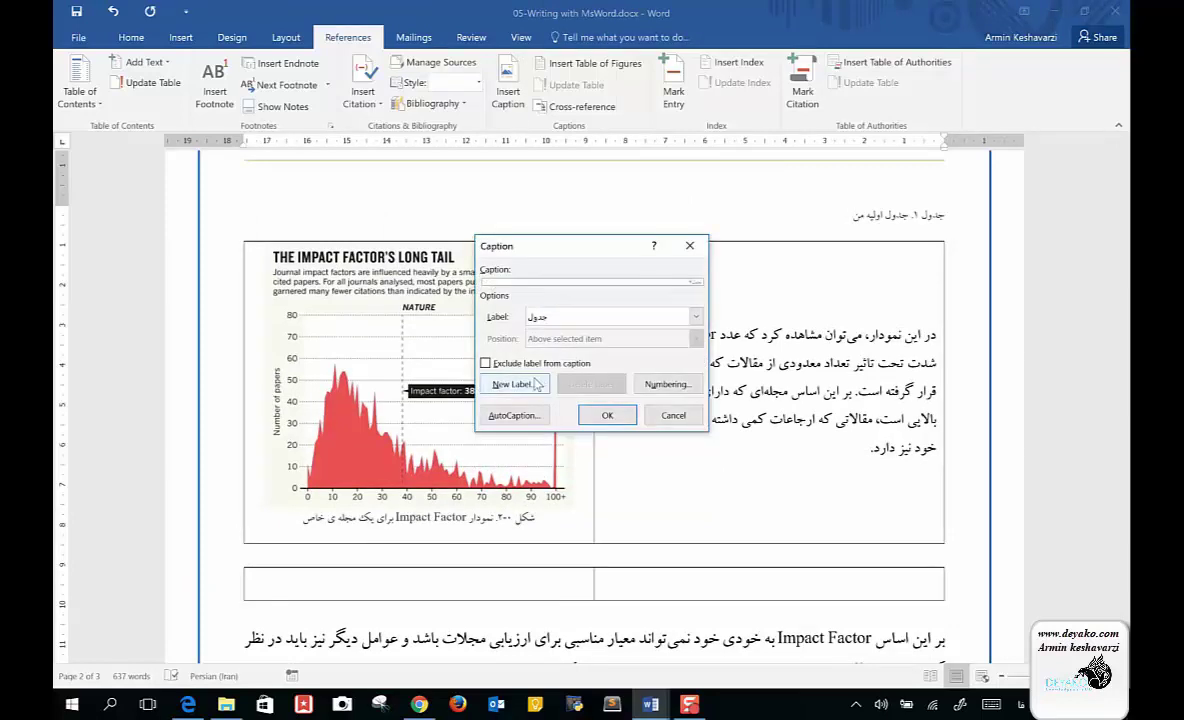
click(646, 317)
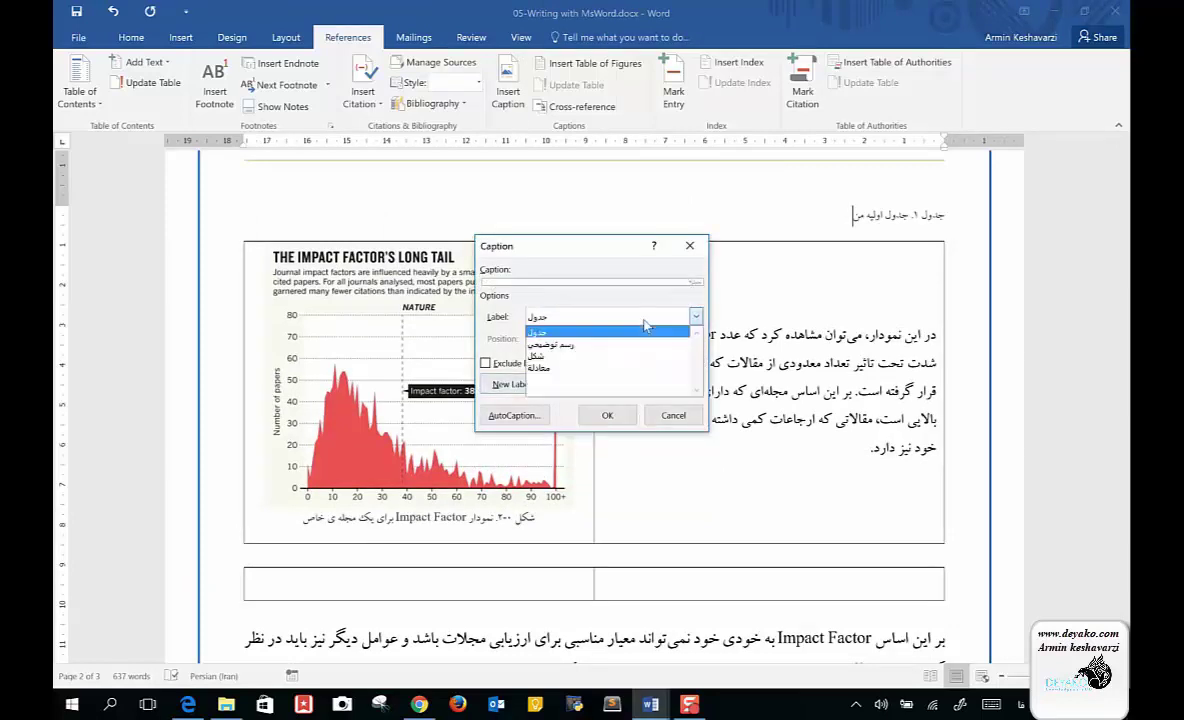
click(646, 325)
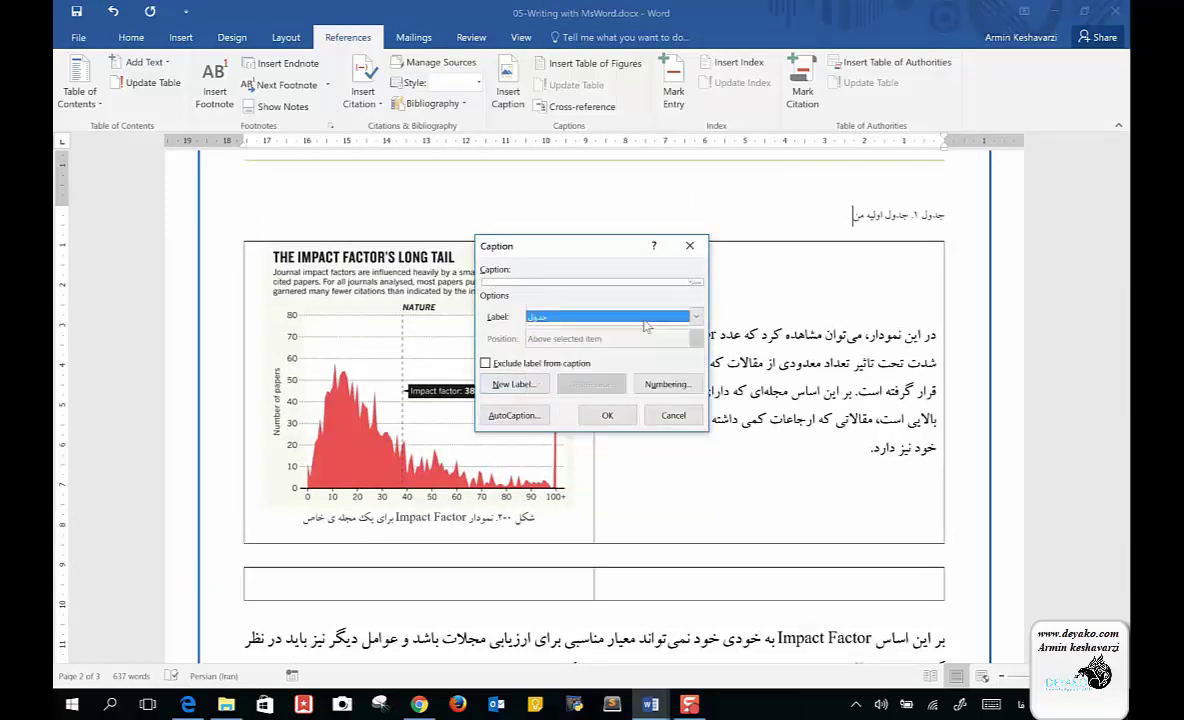
click(516, 386)
click(636, 362)
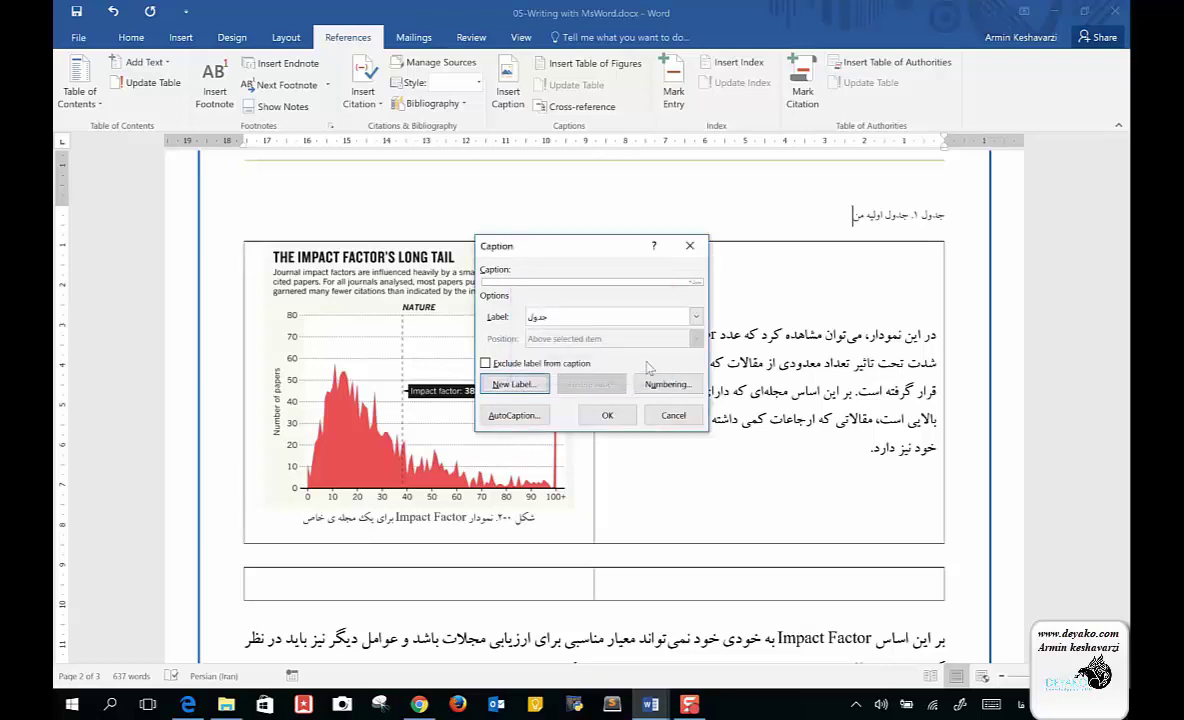
click(646, 318)
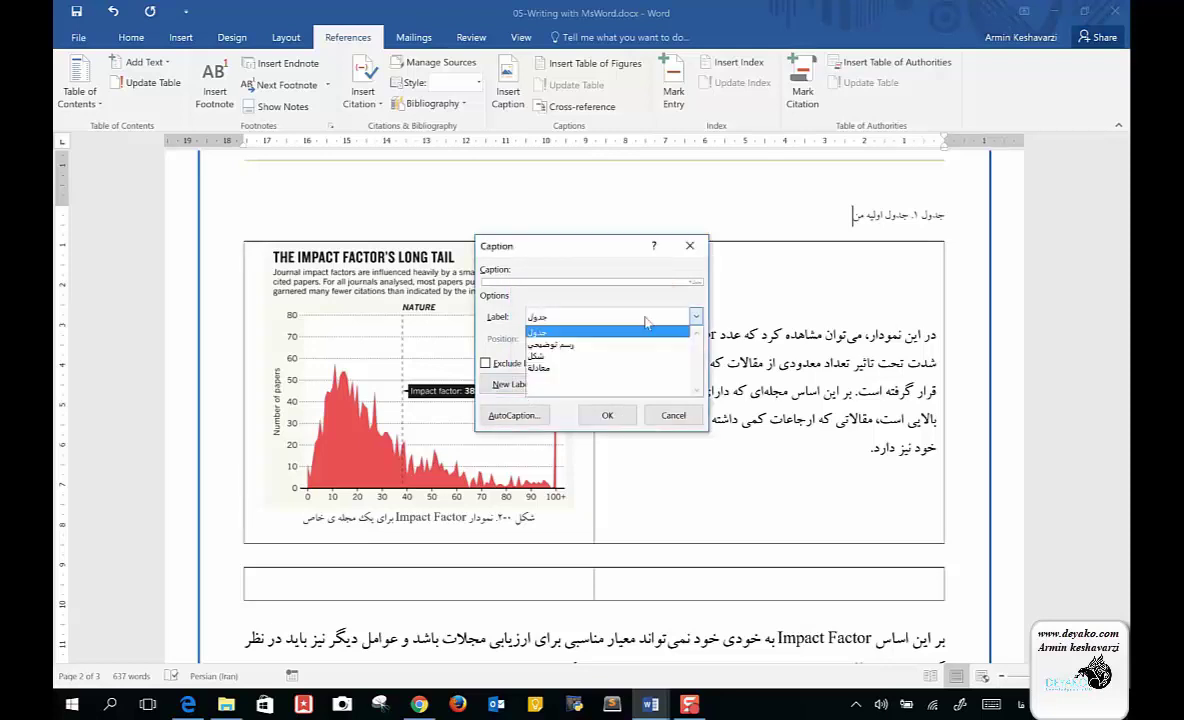
click(628, 323)
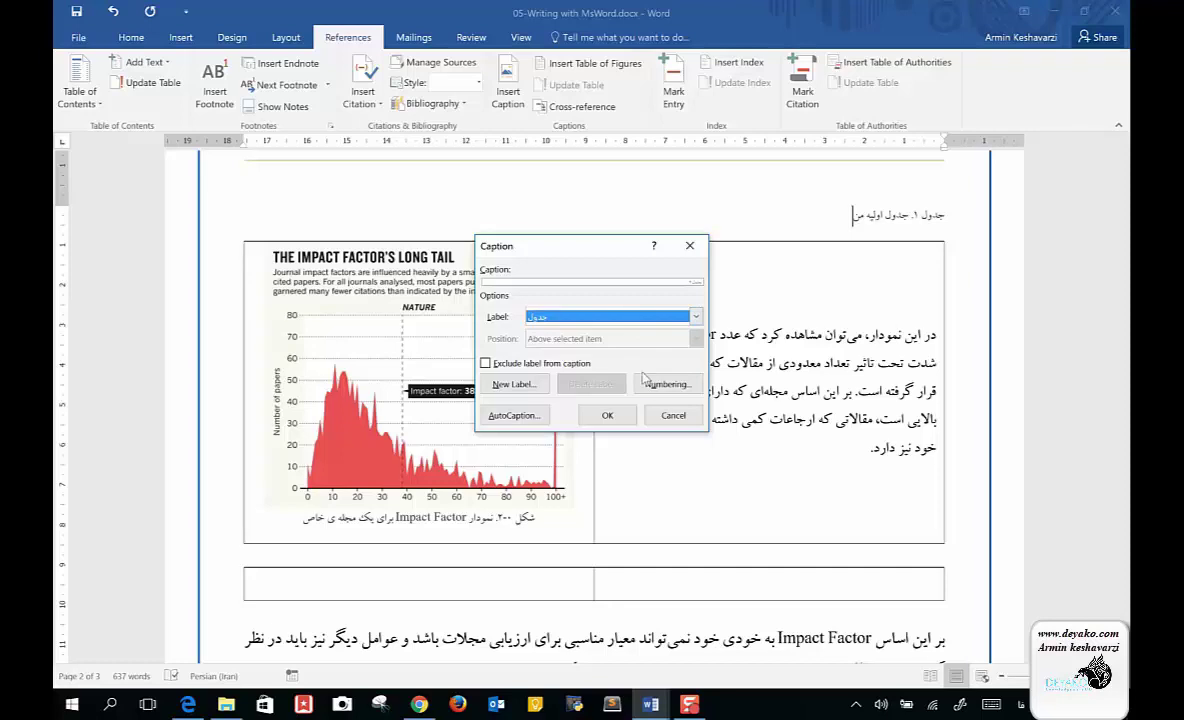
click(673, 416)
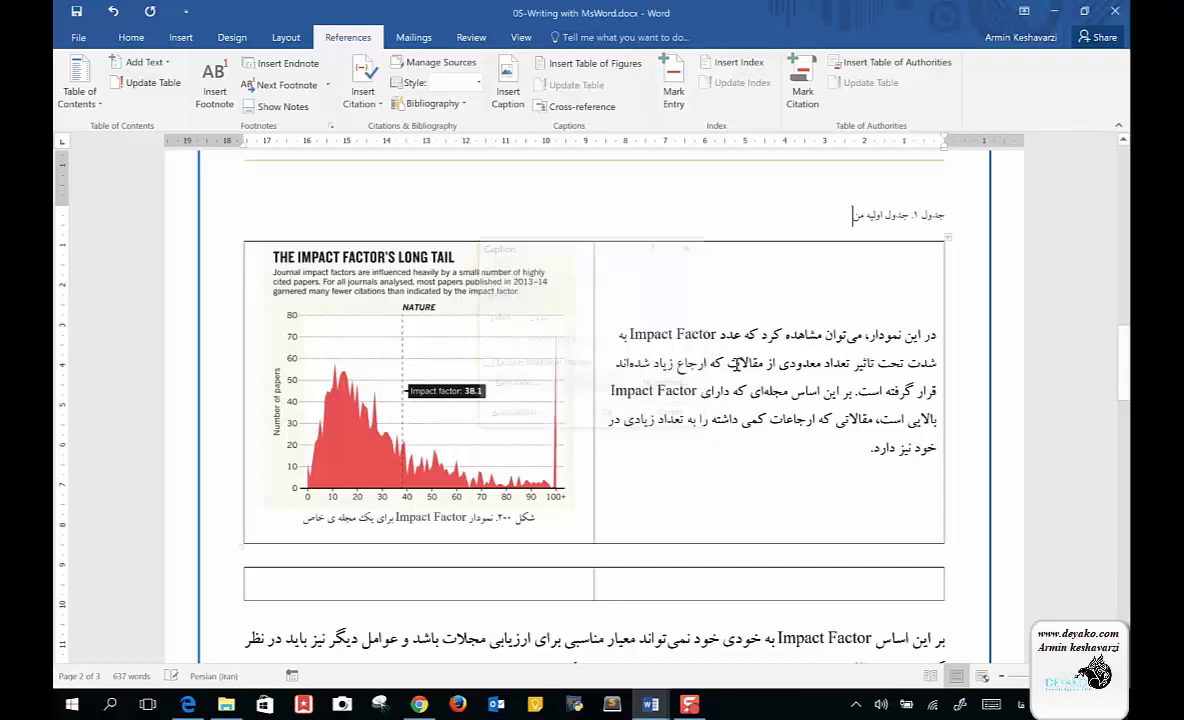
Step: Set the caption position to below the item for the chart table, without inserting a caption
click(948, 243)
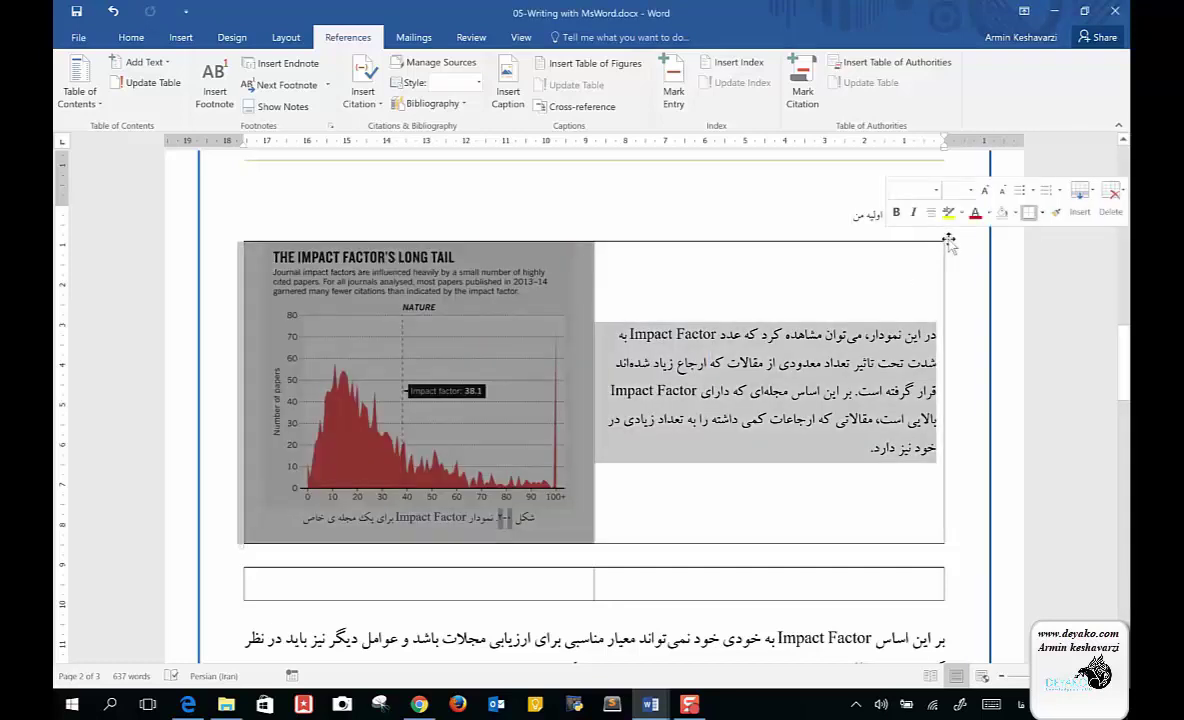
click(508, 84)
click(617, 340)
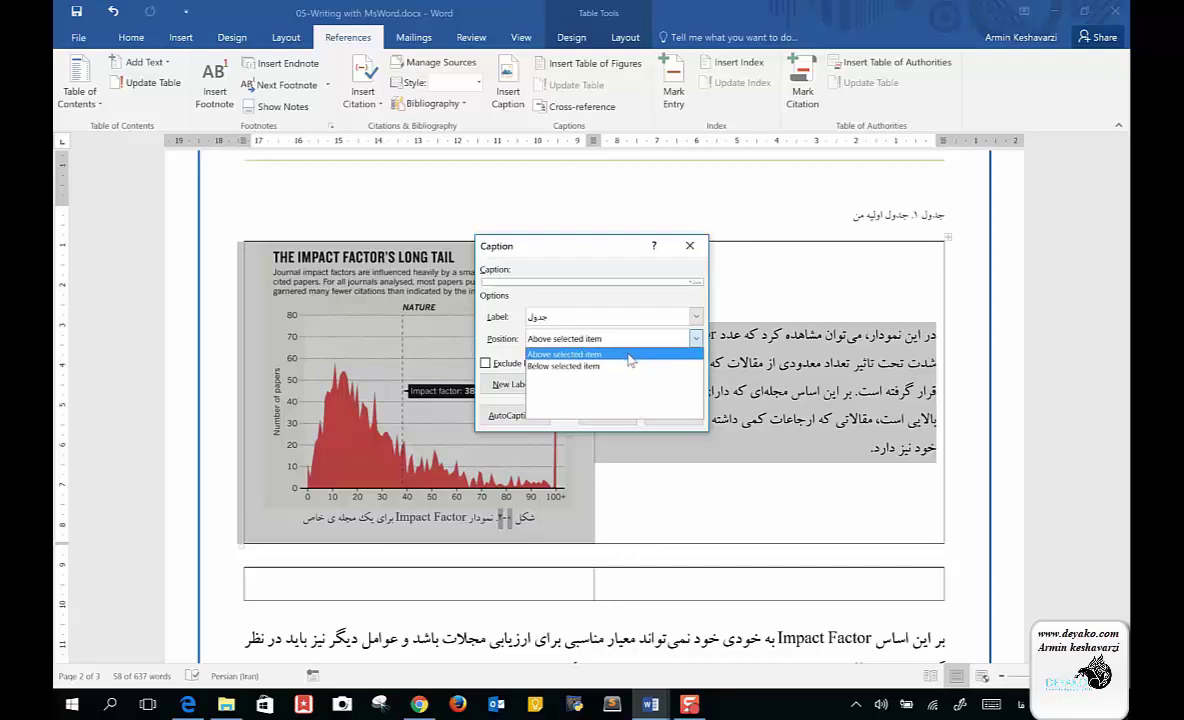
click(629, 368)
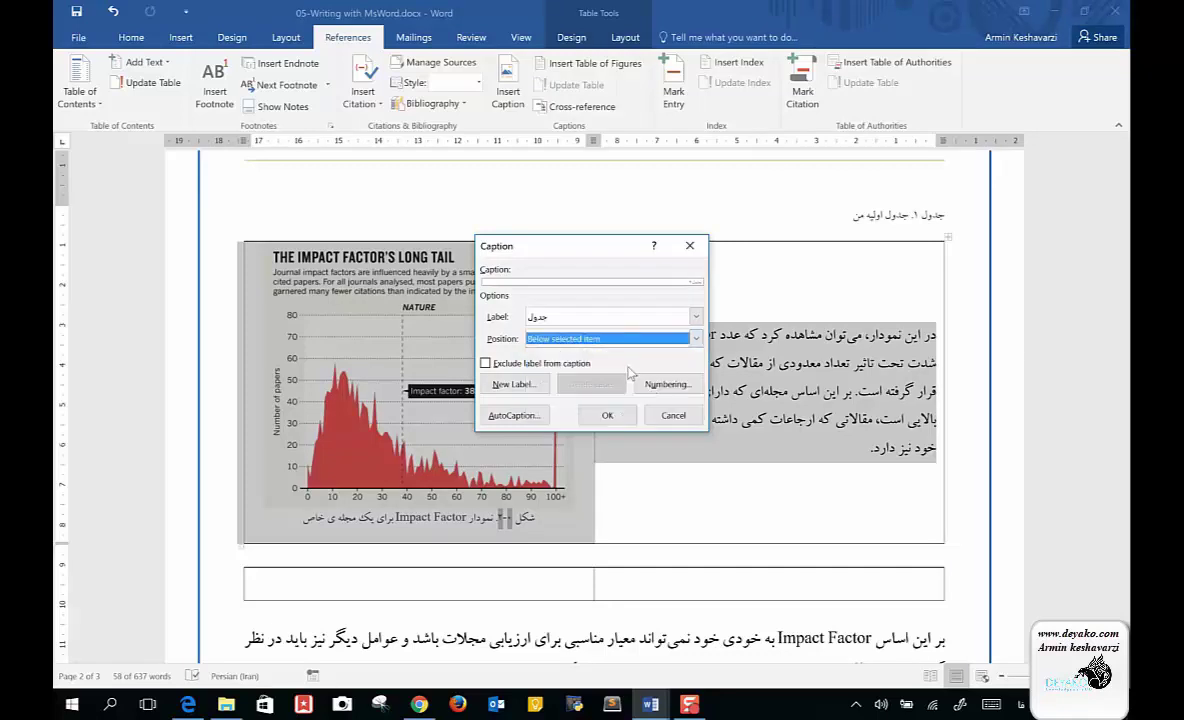
click(674, 416)
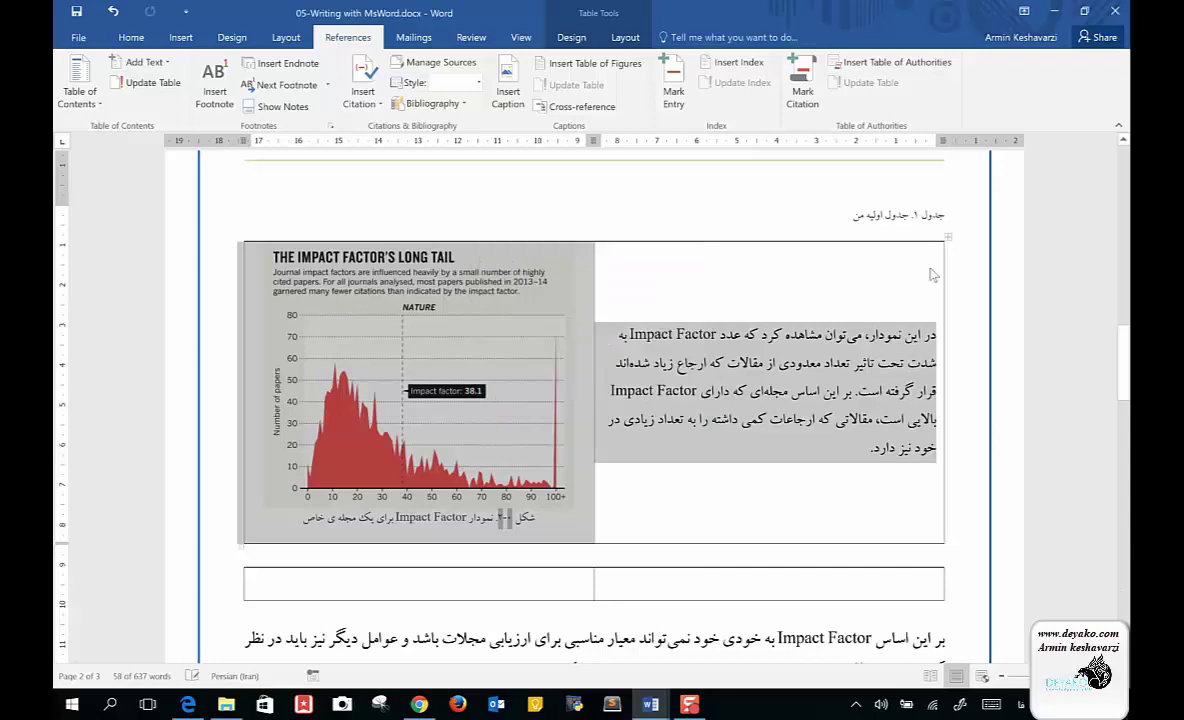
click(899, 224)
Step: Check that the journals table caption now reads جدول ۲
scroll(820, 316, down, 1)
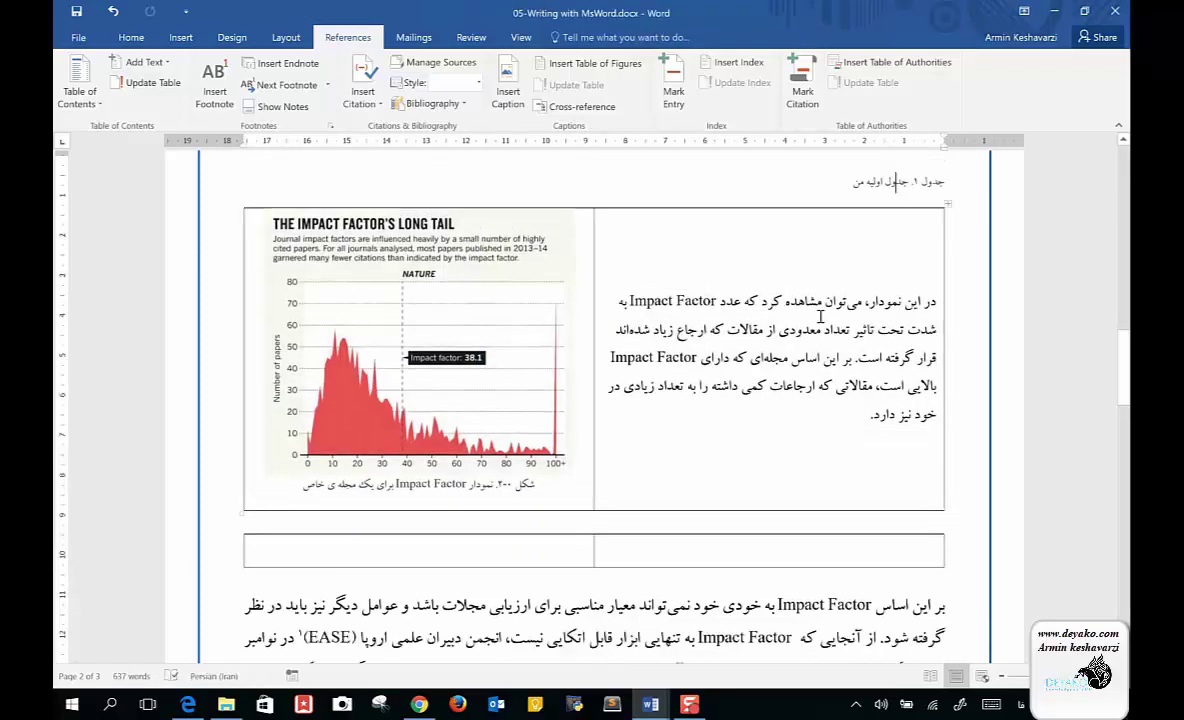
scroll(820, 316, down, 3)
scroll(820, 316, down, 3)
scroll(820, 316, down, 3)
scroll(820, 312, down, 1)
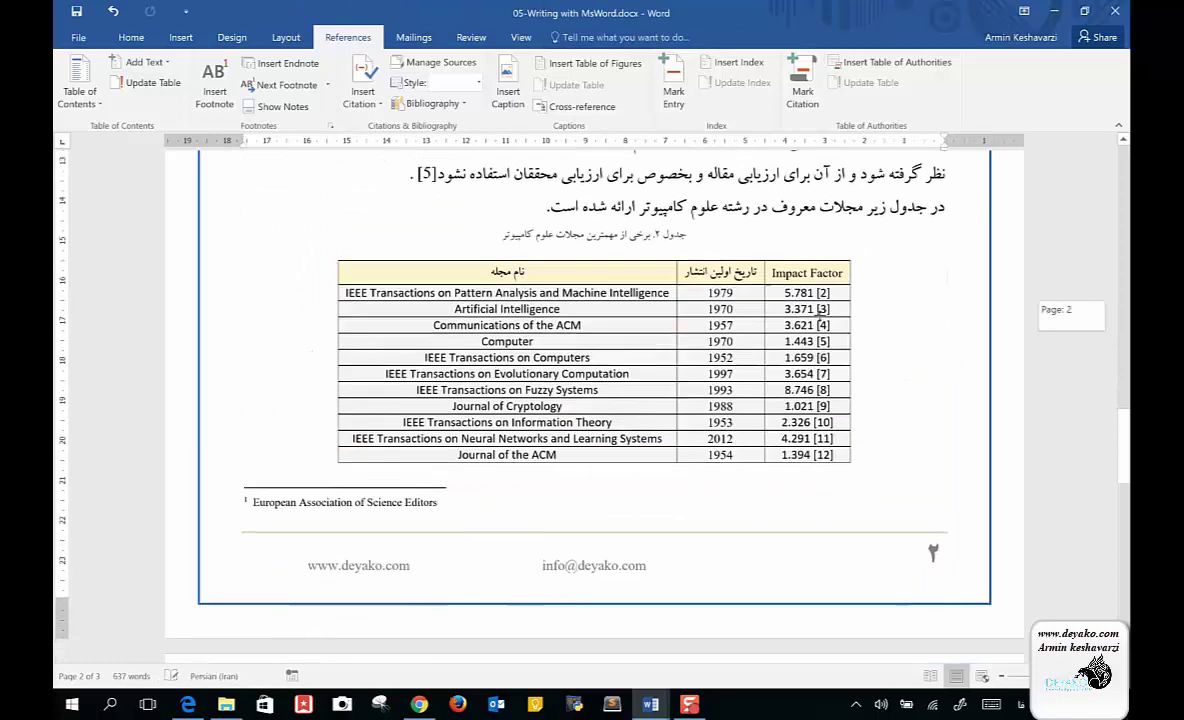
scroll(628, 233, up, 1)
double_click(652, 237)
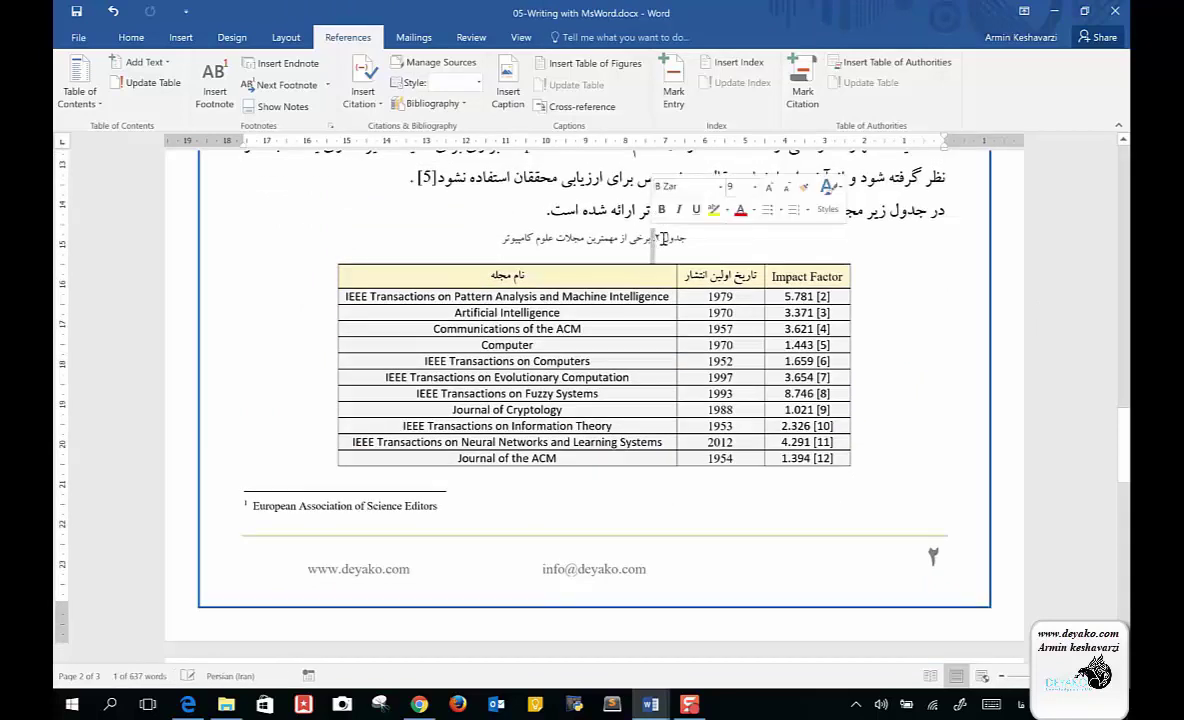
scroll(663, 238, up, 5)
scroll(663, 238, up, 5)
scroll(663, 238, up, 5)
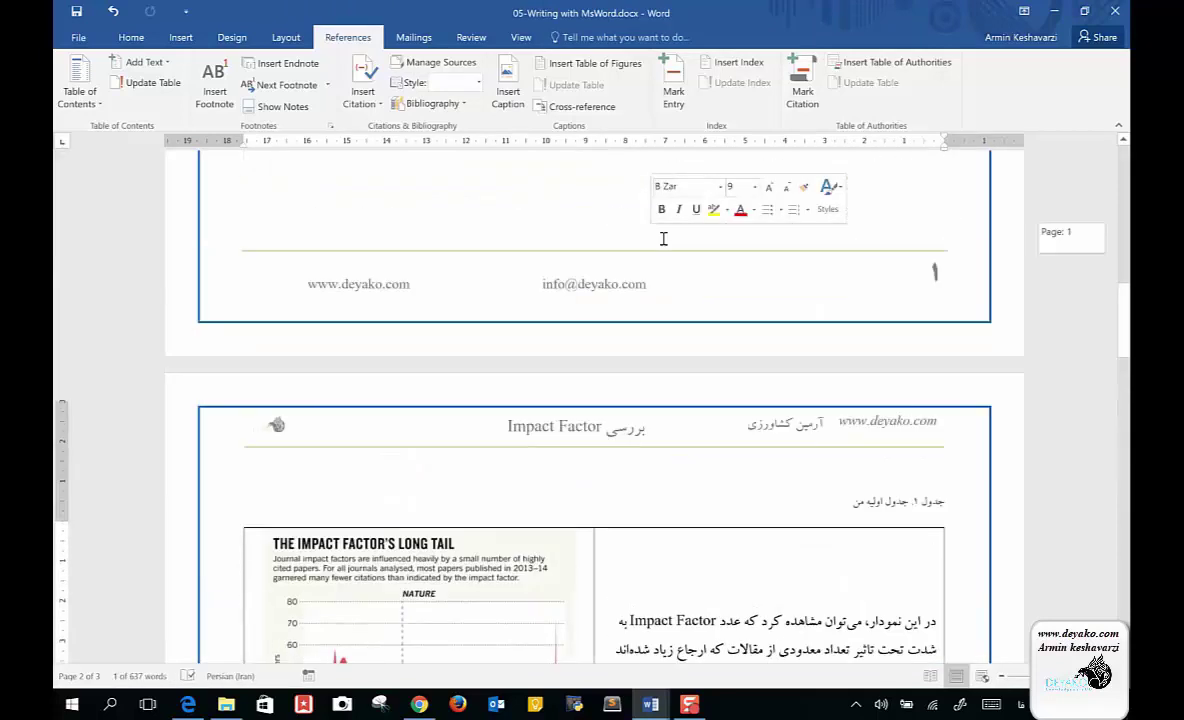
scroll(663, 238, up, 5)
scroll(663, 238, up, 5)
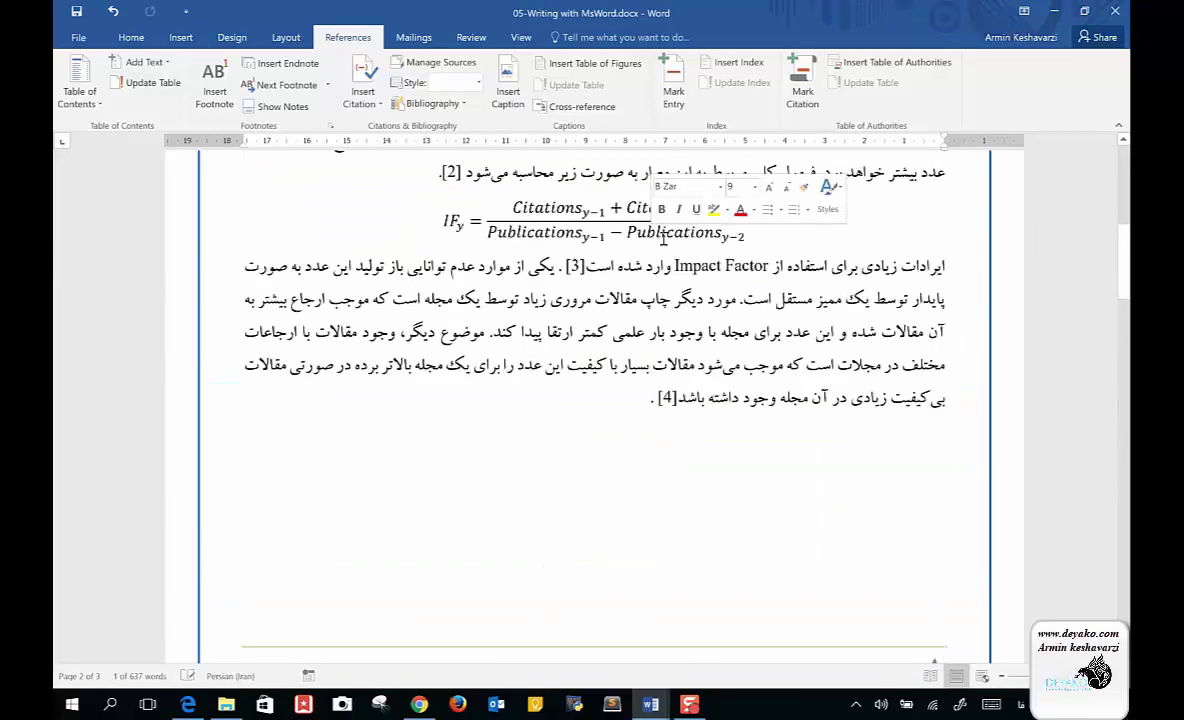
Step: Insert a شکل table of figures below the page 1 paragraph, adding a new line after it
click(701, 438)
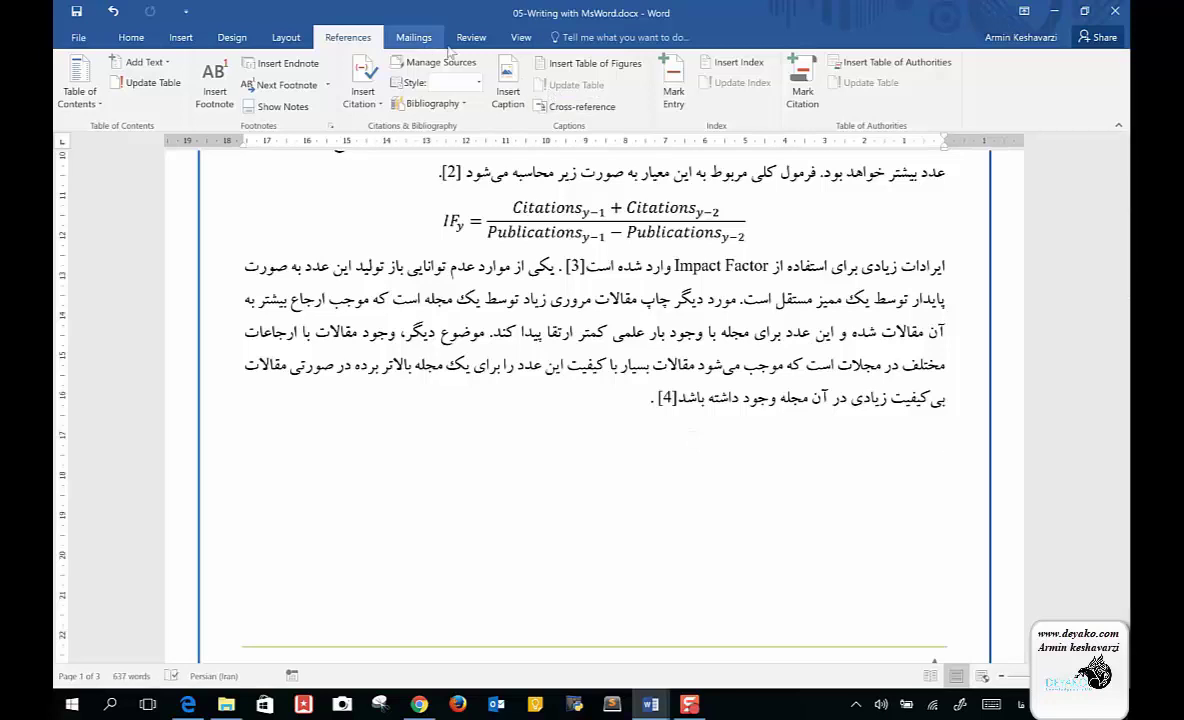
click(582, 64)
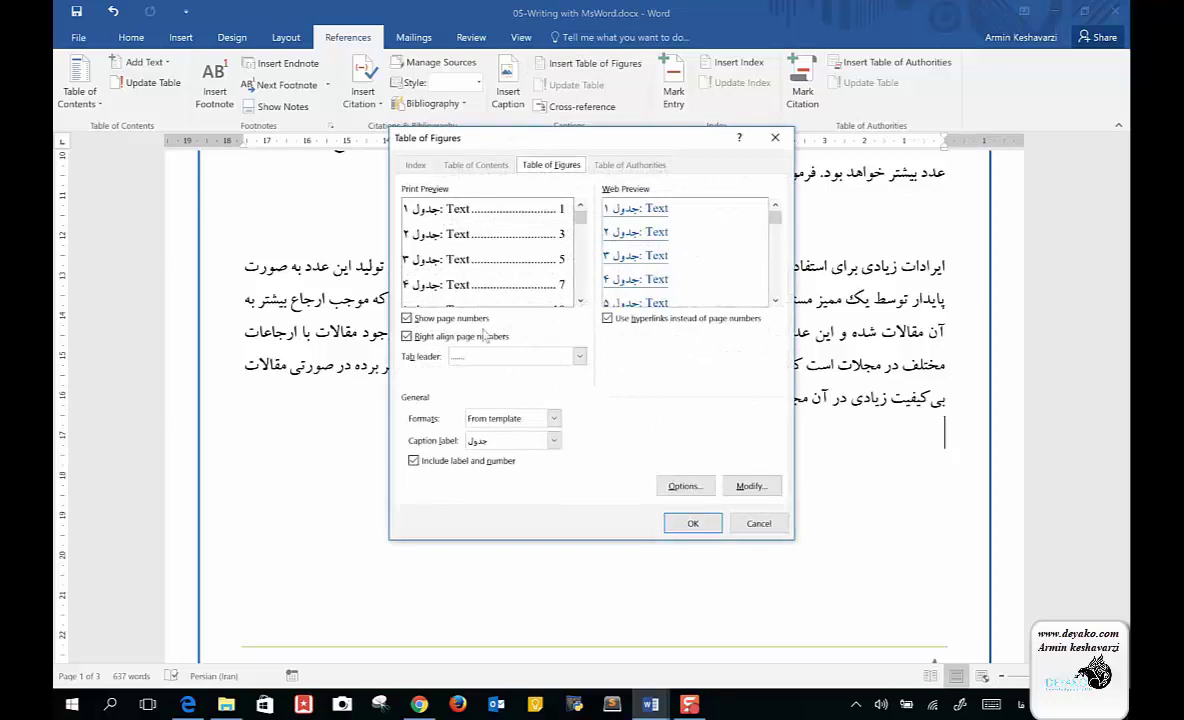
click(551, 442)
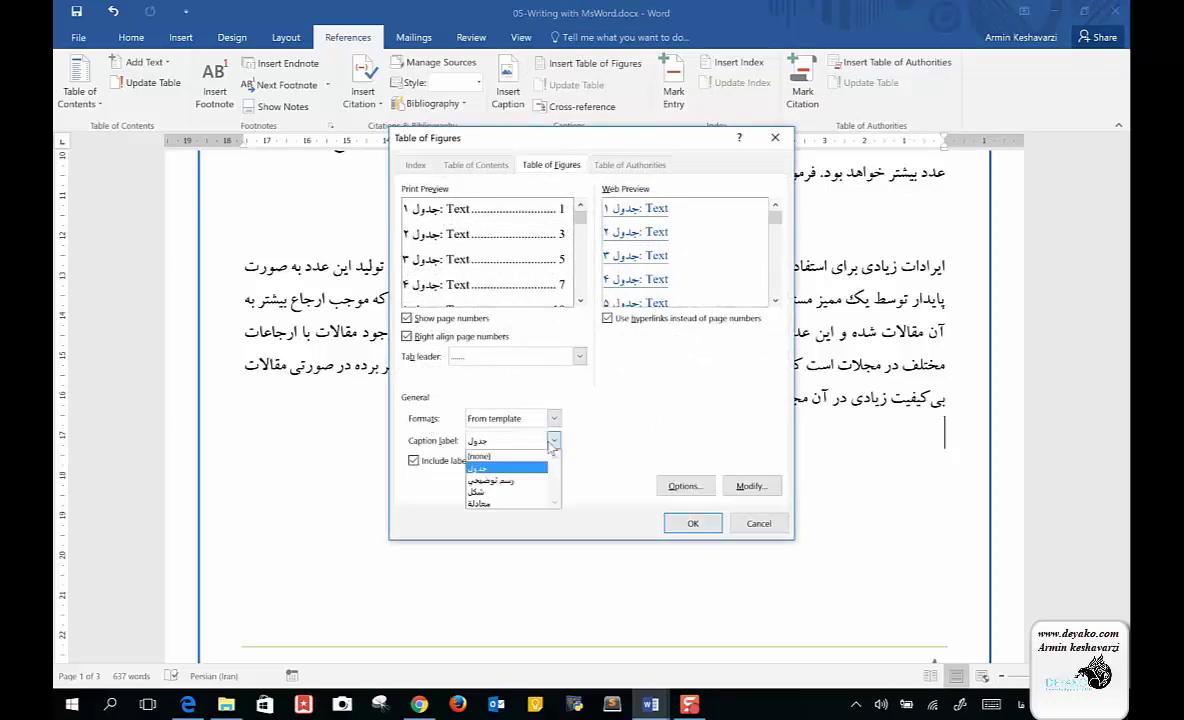
click(505, 492)
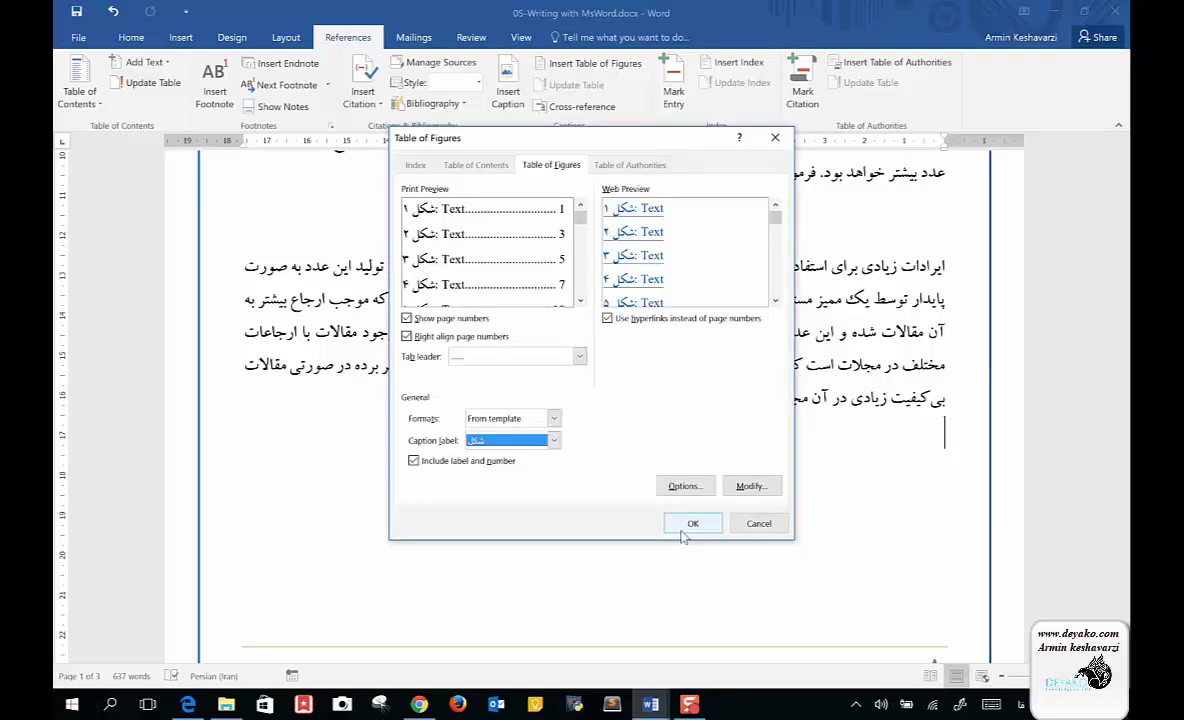
click(690, 525)
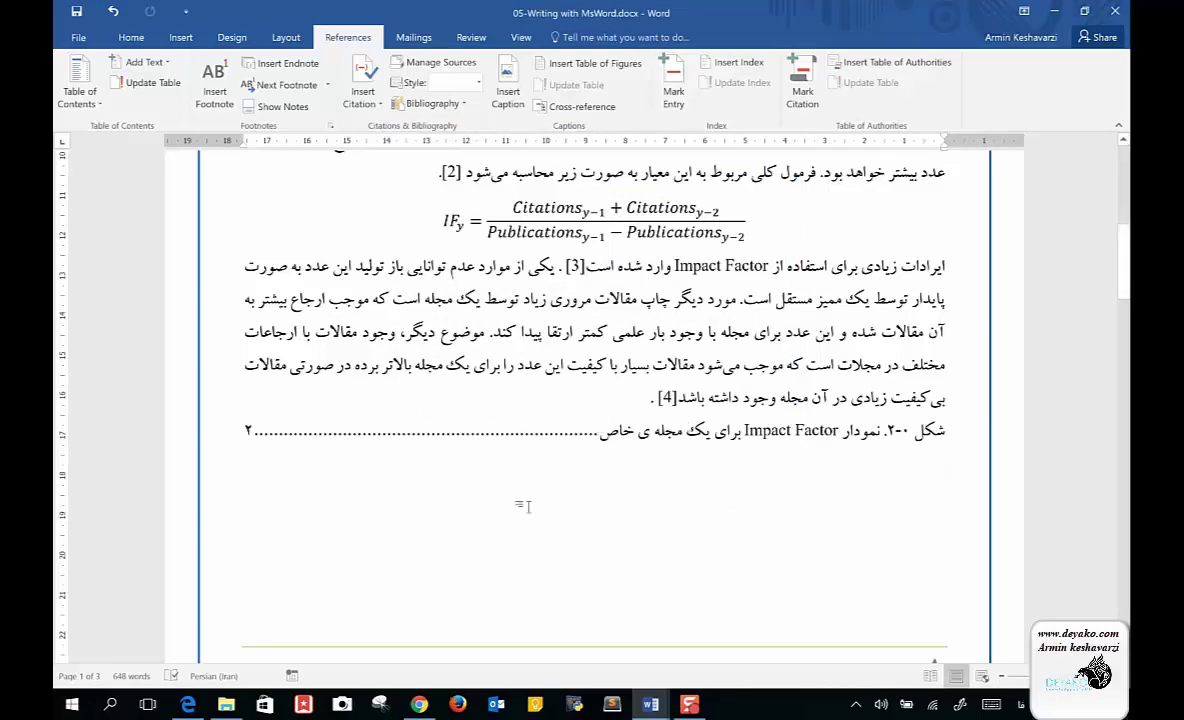
key(Return)
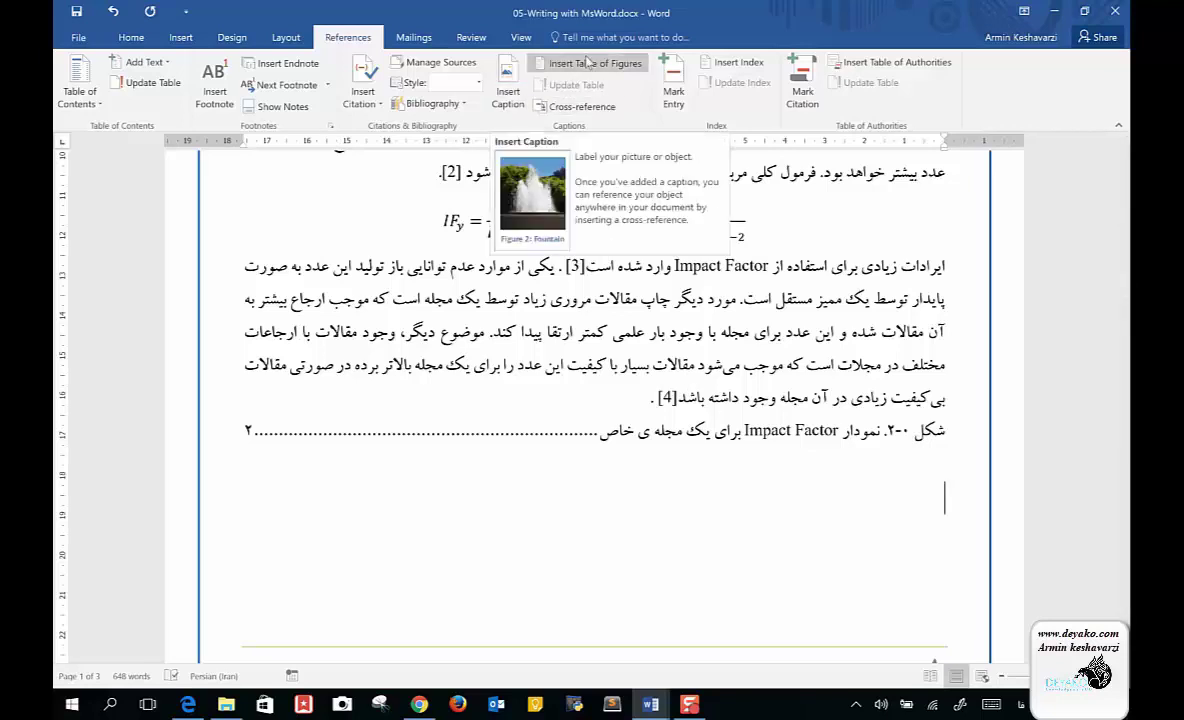
Step: Insert a second table of figures using the جدول label
click(588, 63)
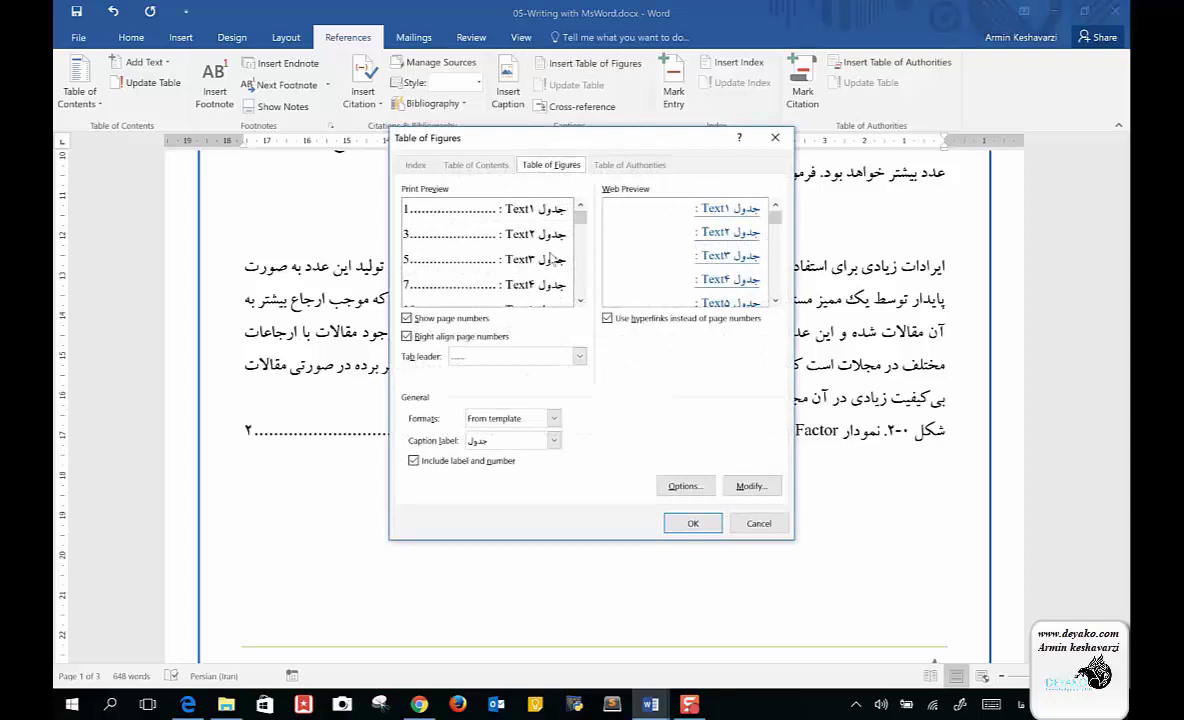
click(553, 440)
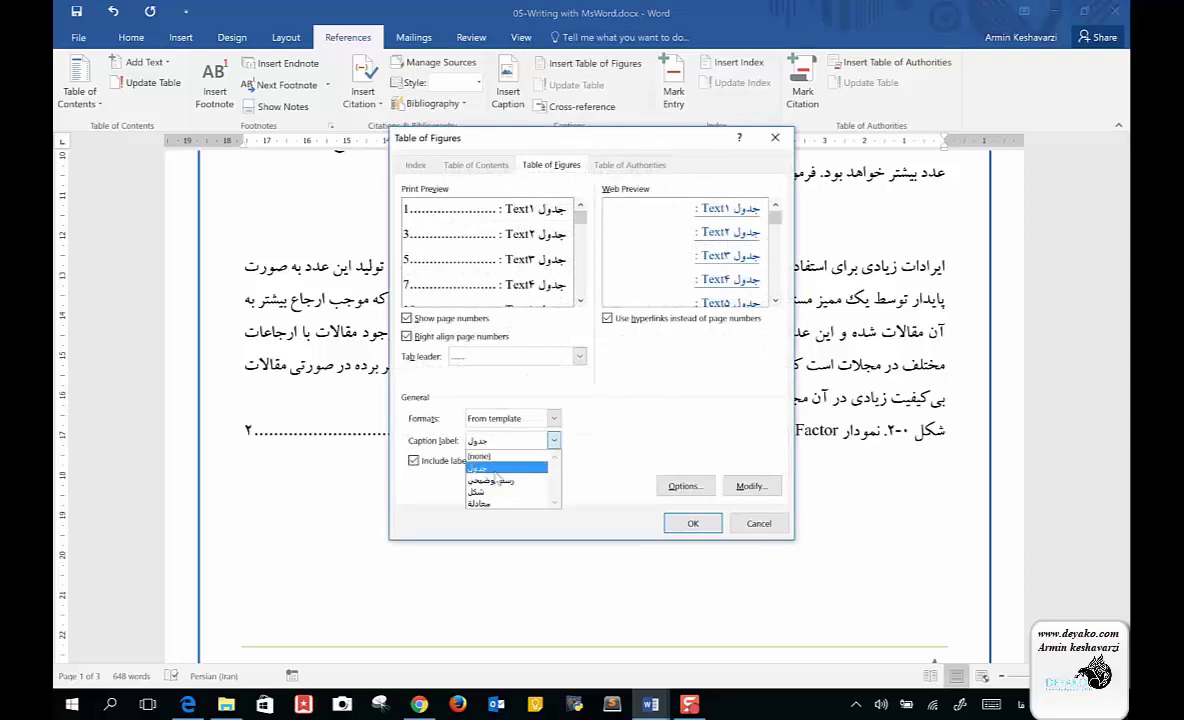
click(496, 469)
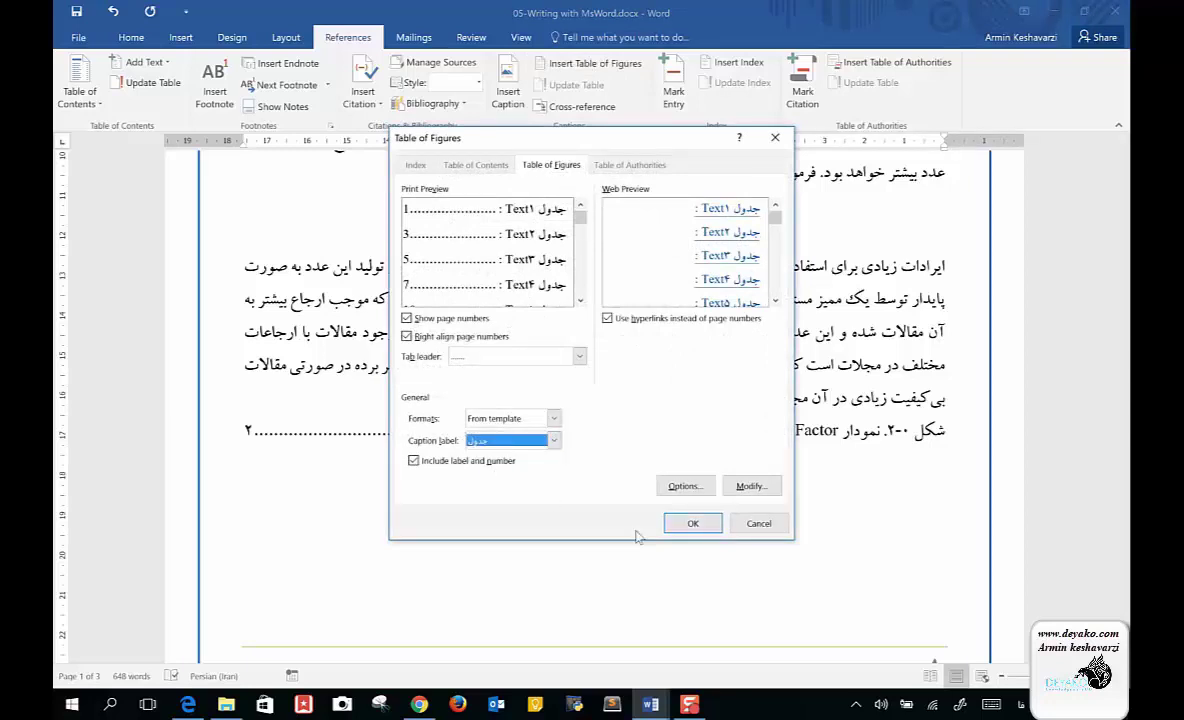
click(692, 523)
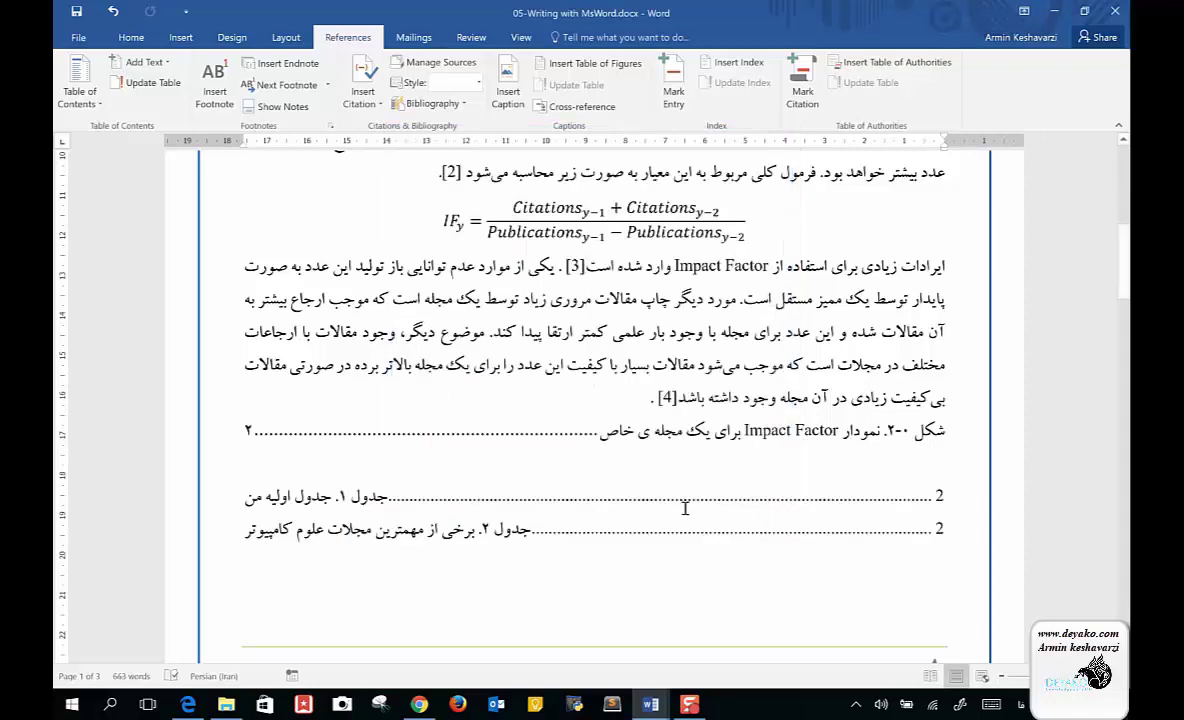
Step: Make the list of tables right-to-left and update only its page numbers
click(685, 509)
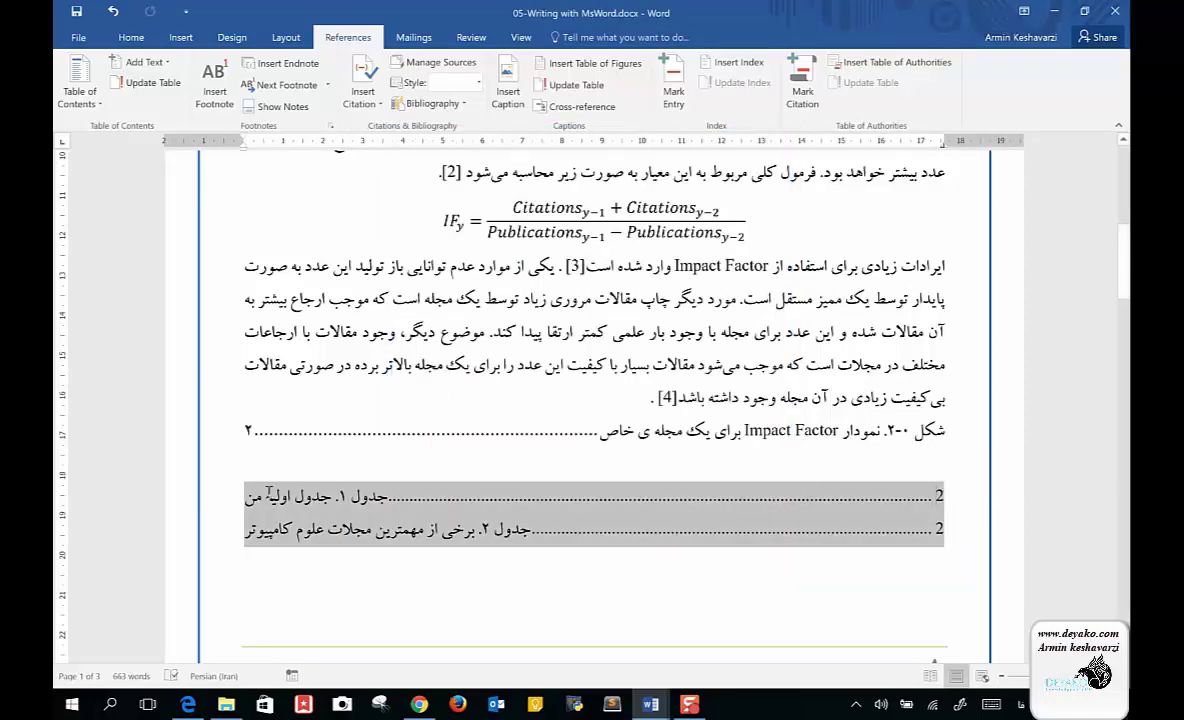
drag(250, 495, 511, 535)
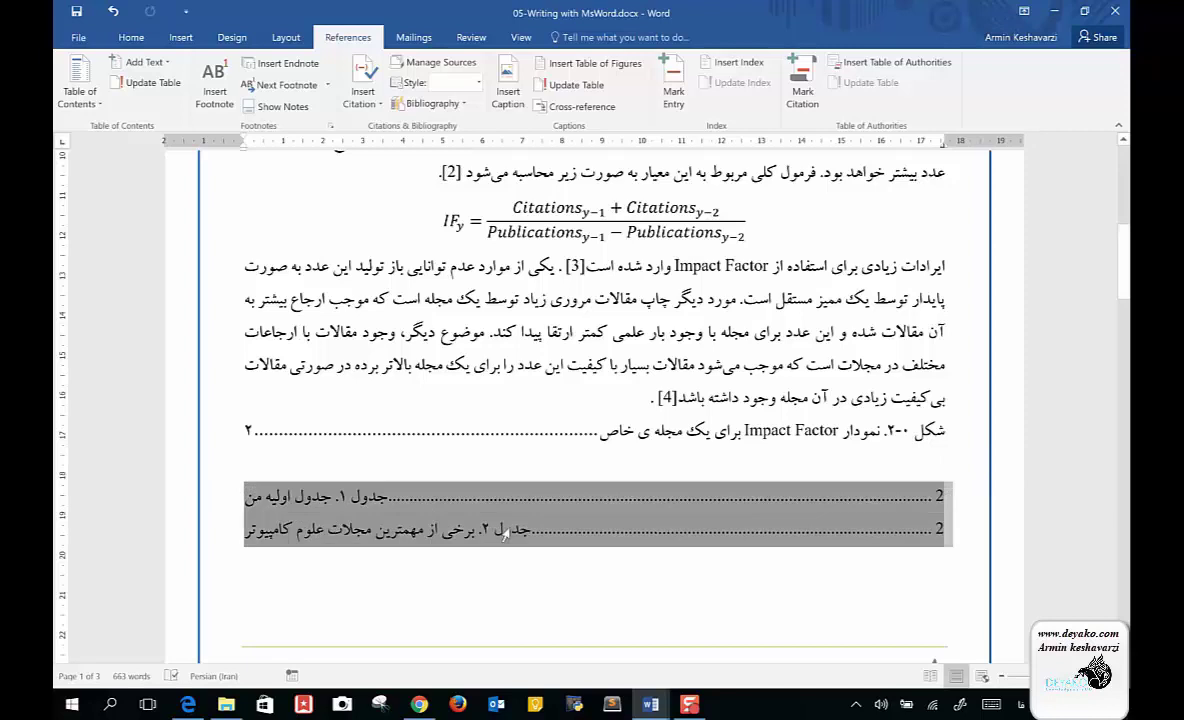
key(ctrl+shift)
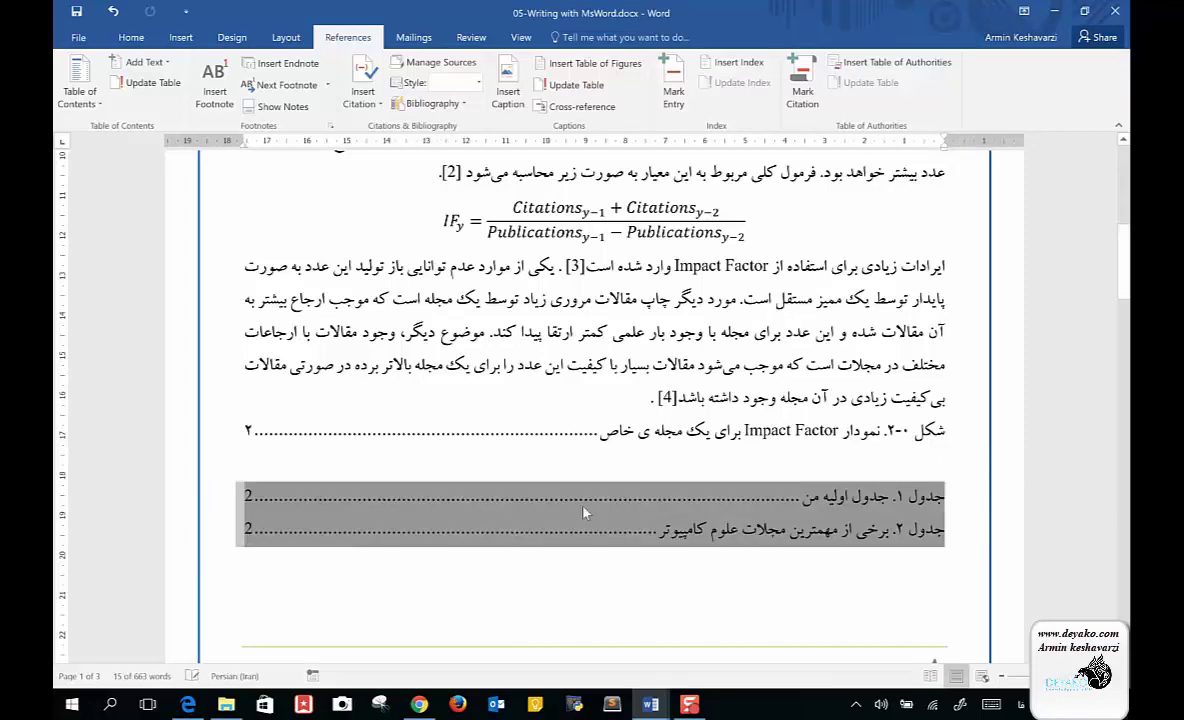
click(741, 517)
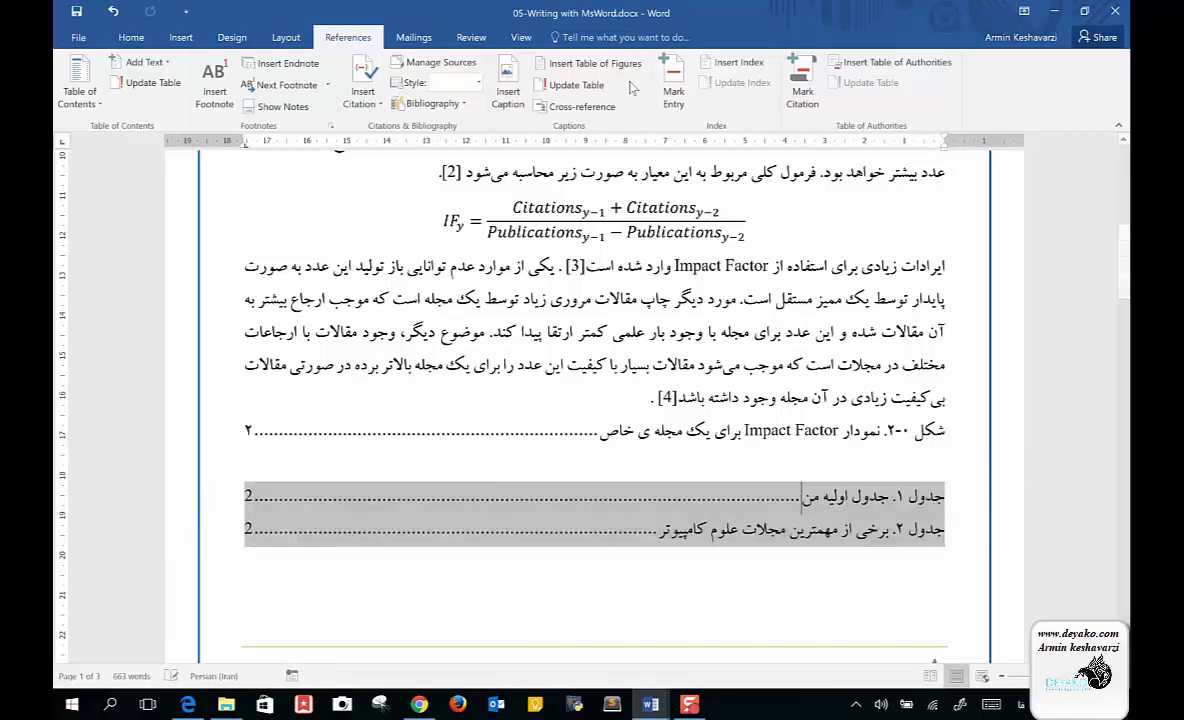
click(588, 86)
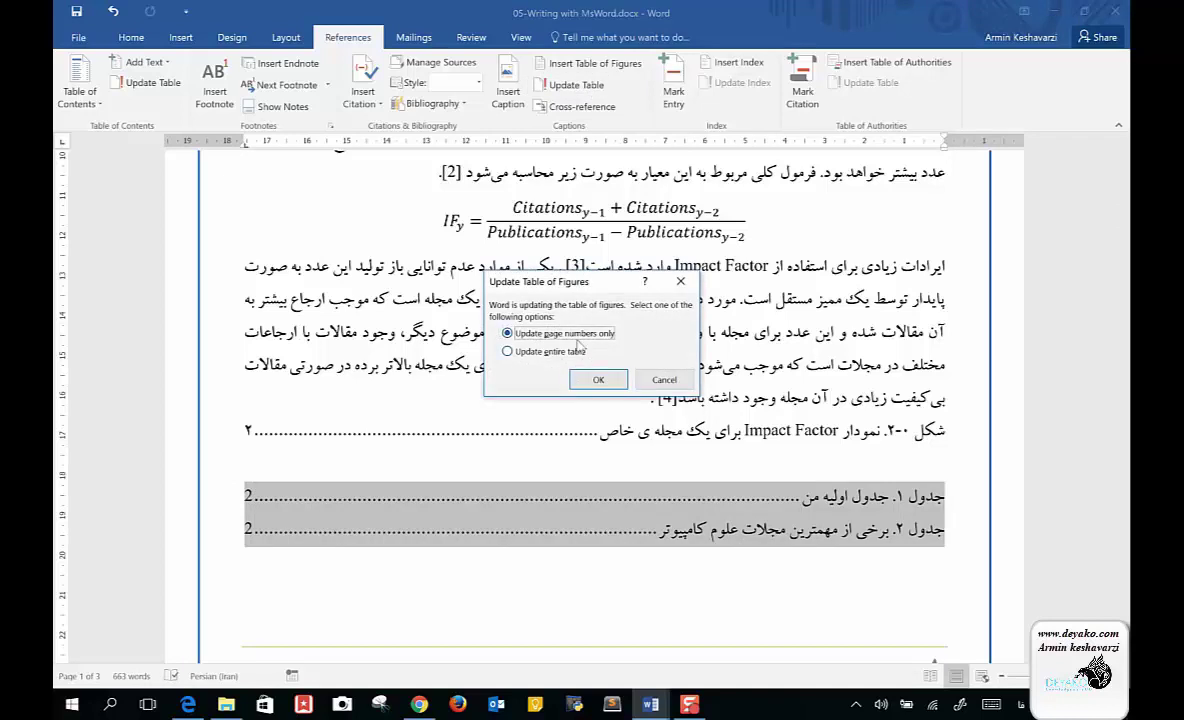
click(590, 380)
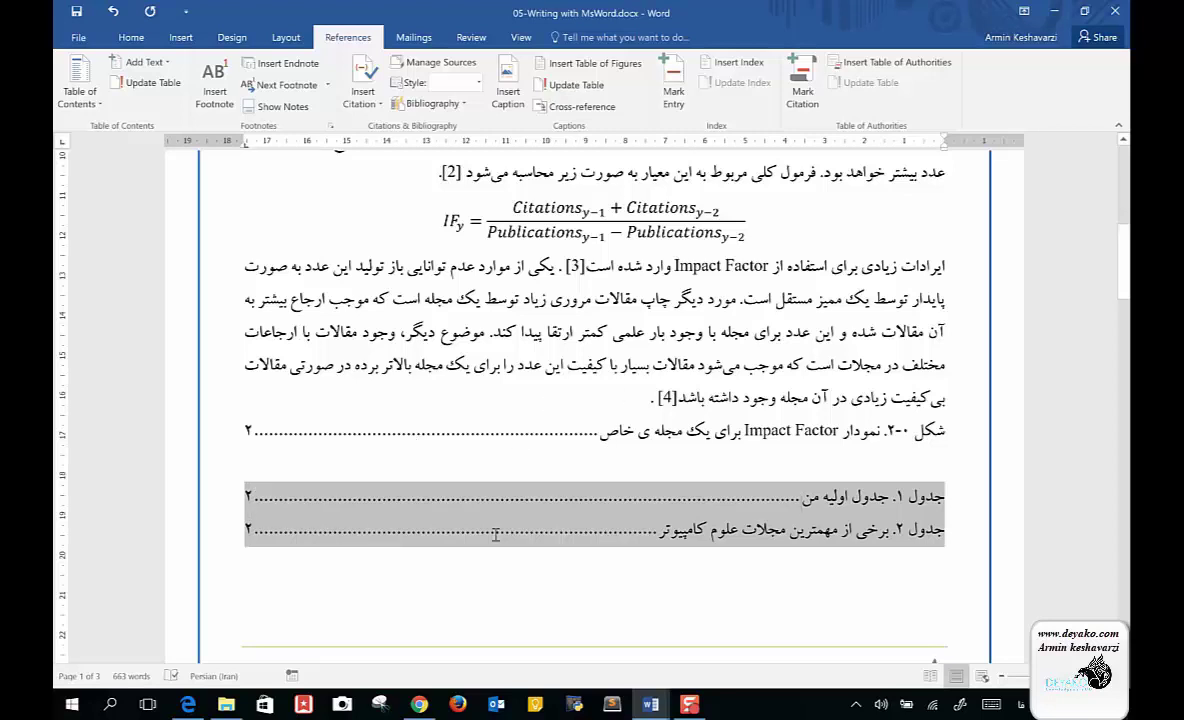
scroll(494, 530, down, 5)
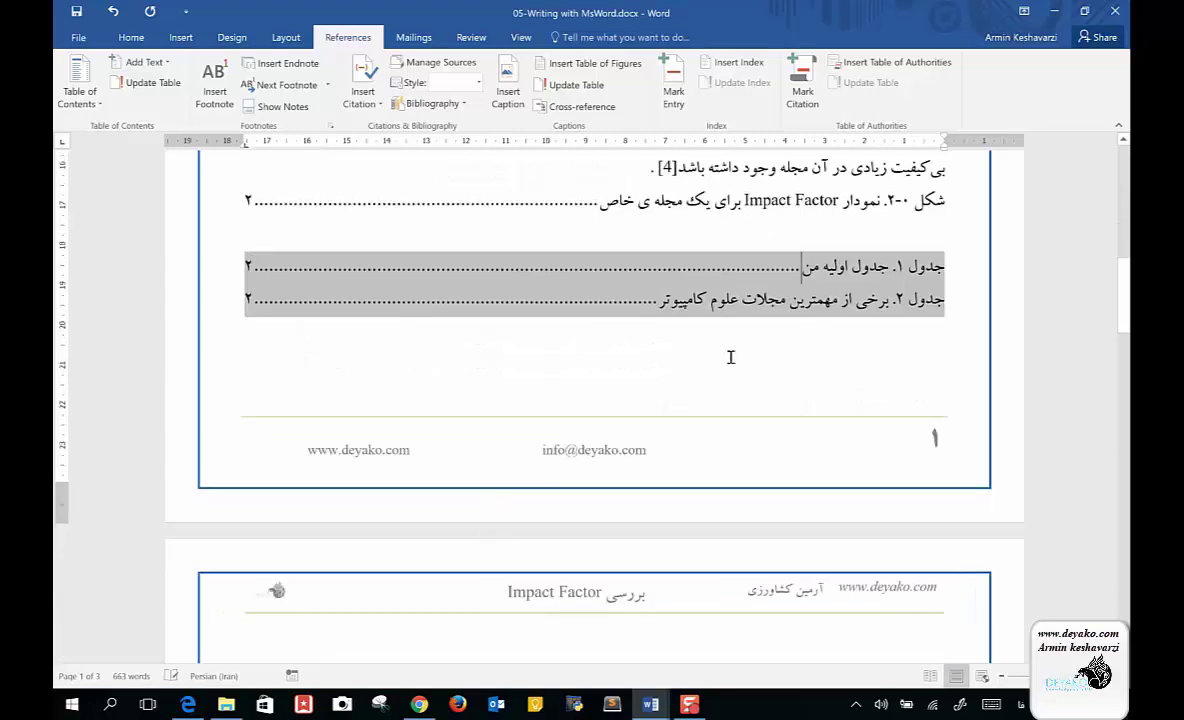
click(710, 333)
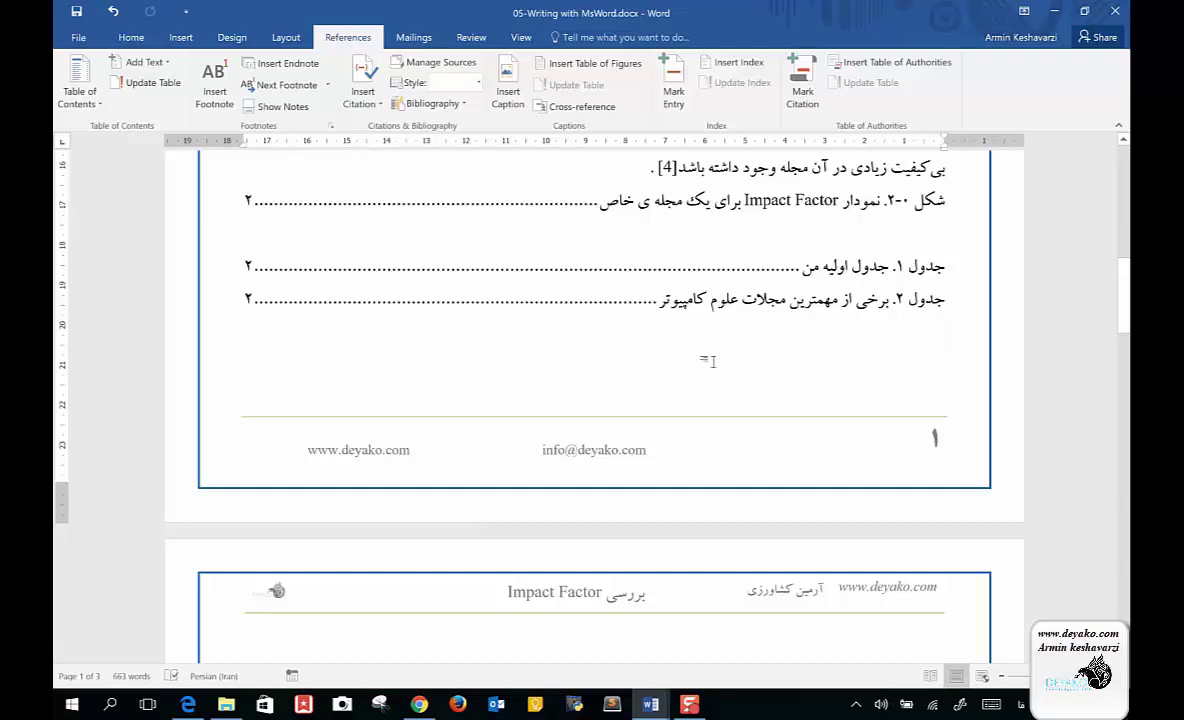
scroll(710, 361, down, 3)
scroll(710, 361, down, 4)
scroll(710, 361, down, 2)
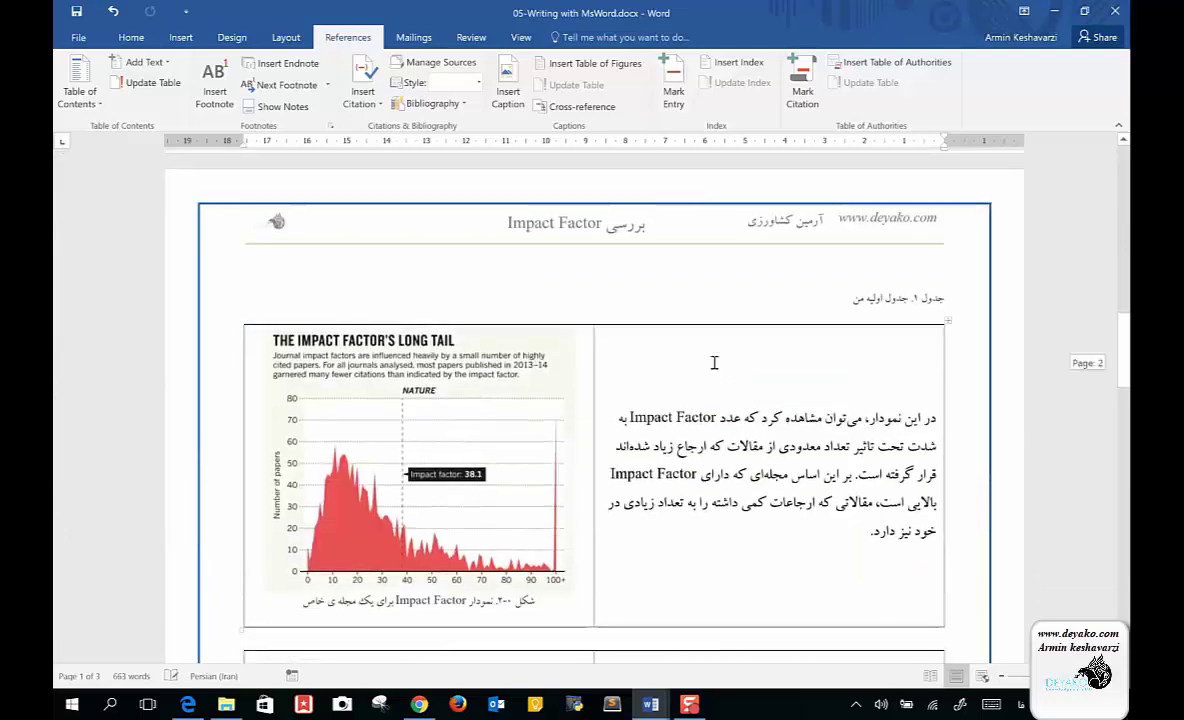
scroll(714, 363, up, 7)
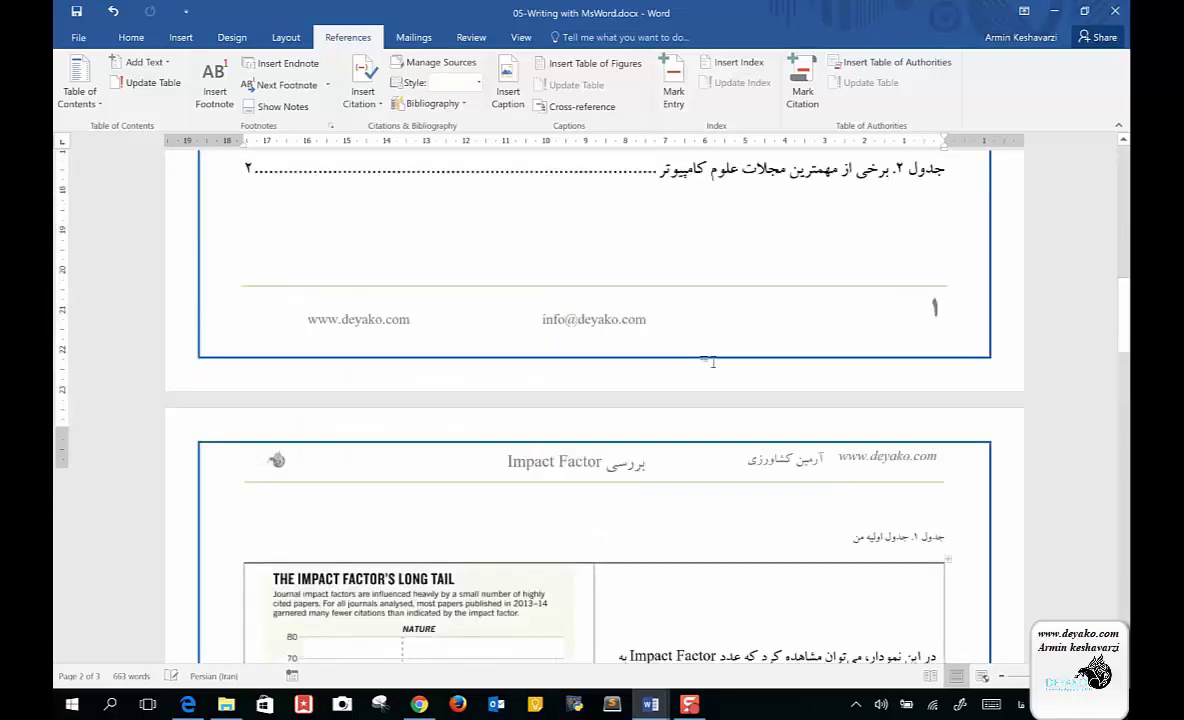
scroll(827, 319, up, 2)
scroll(827, 319, up, 2)
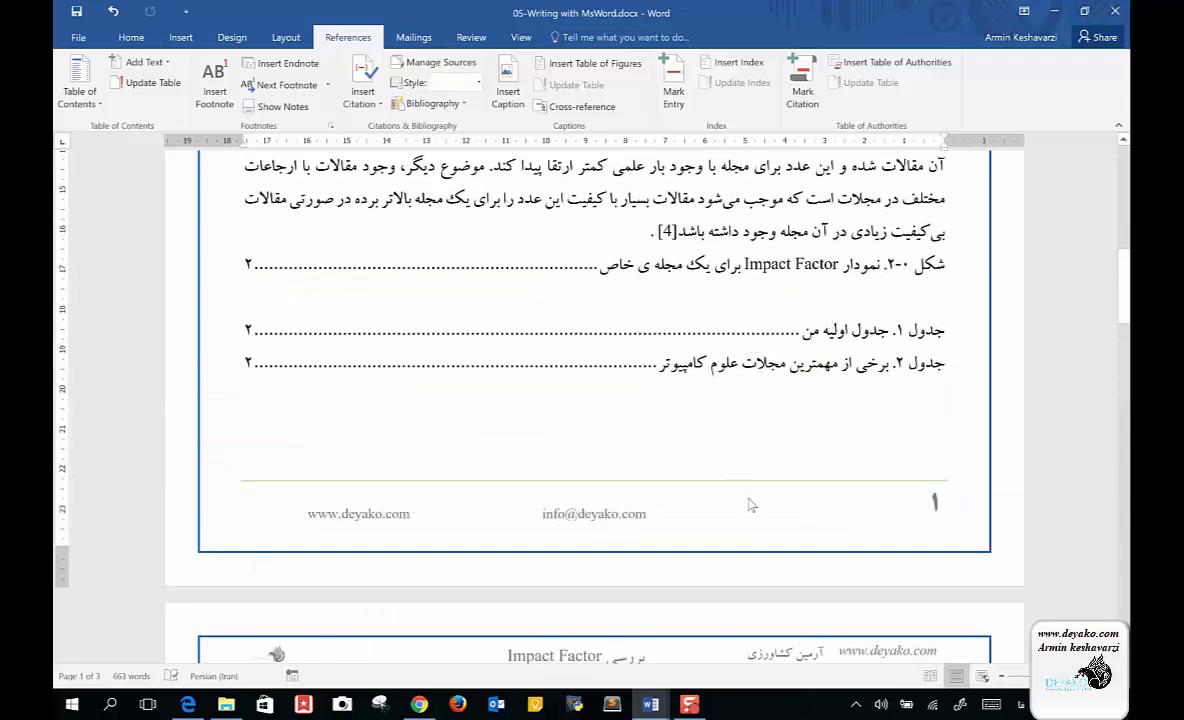
scroll(752, 505, down, 2)
scroll(752, 505, down, 3)
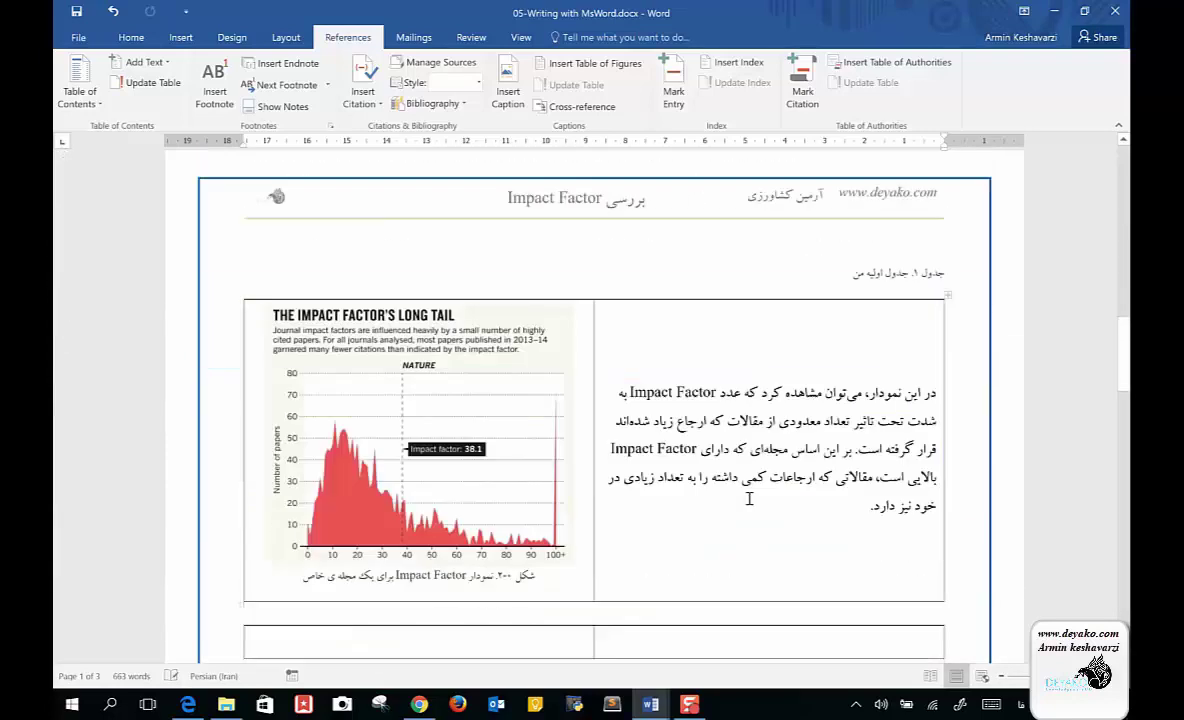
scroll(752, 505, down, 1)
scroll(750, 500, down, 2)
scroll(749, 499, down, 3)
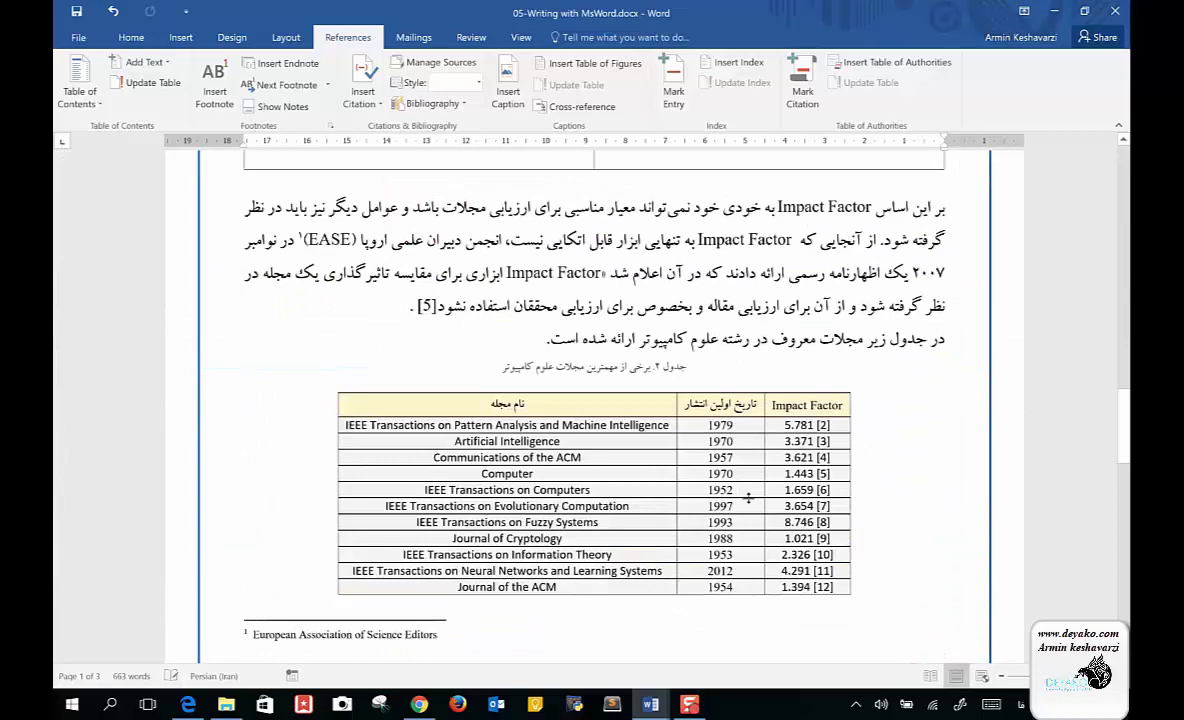
scroll(748, 497, up, 2)
scroll(700, 497, up, 2)
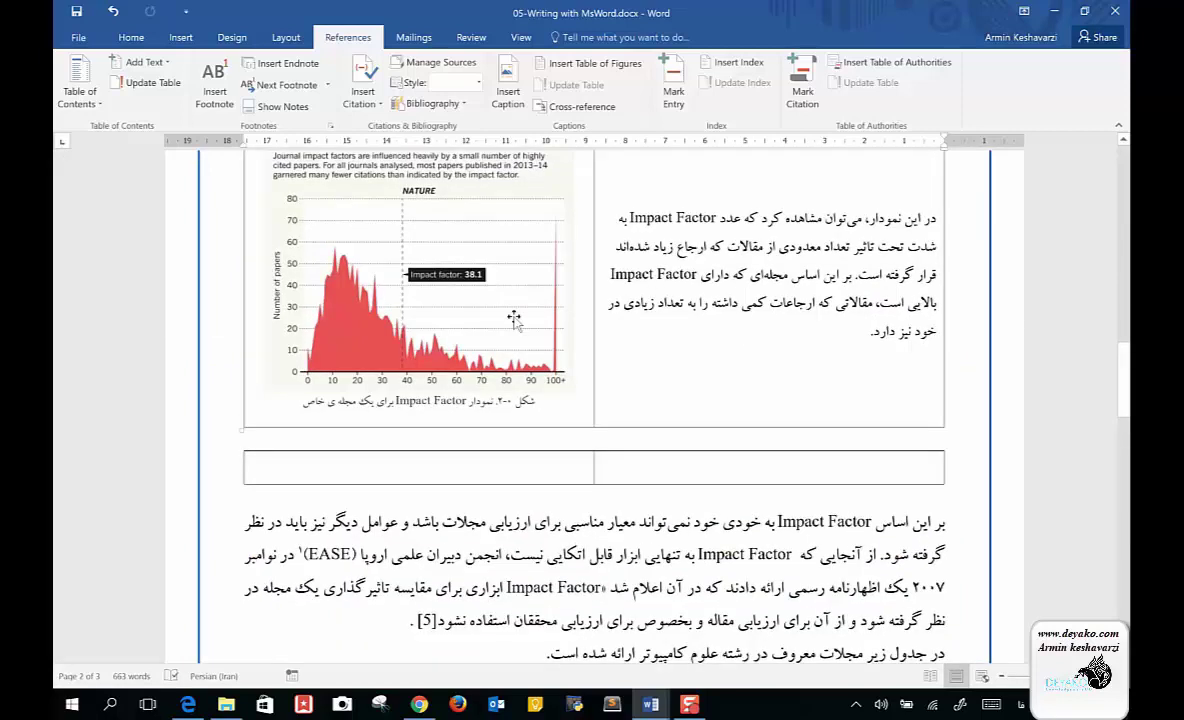
click(527, 267)
click(686, 247)
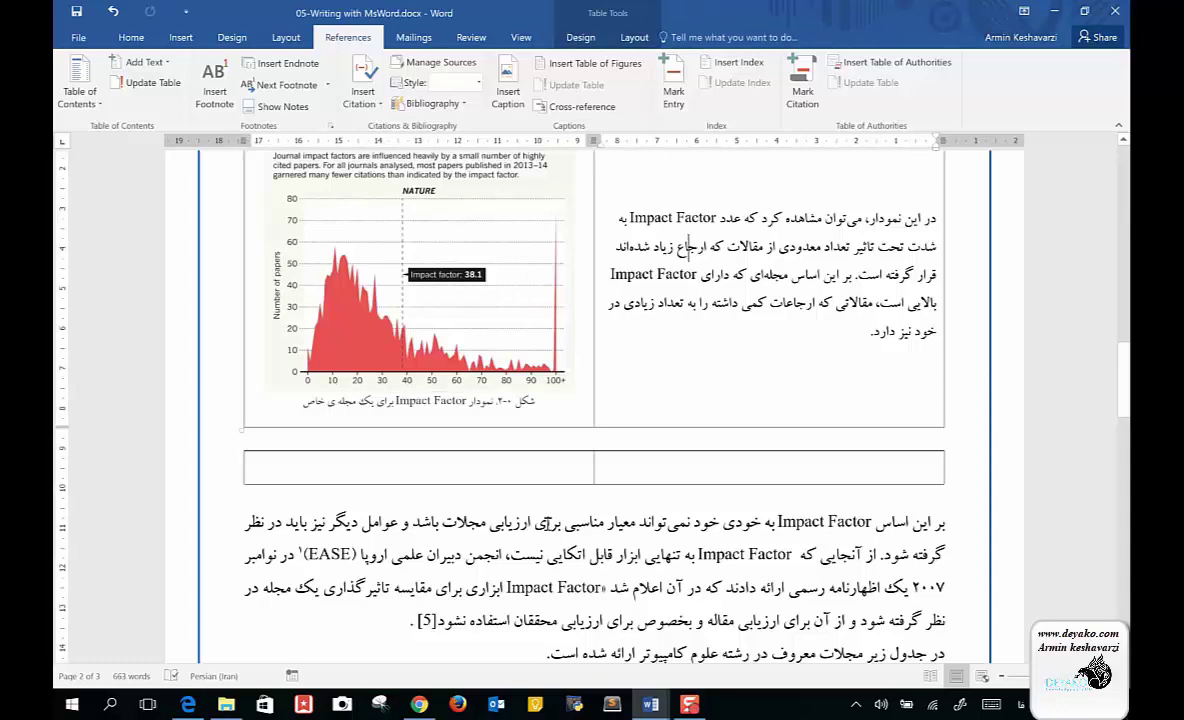
scroll(542, 535, down, 2)
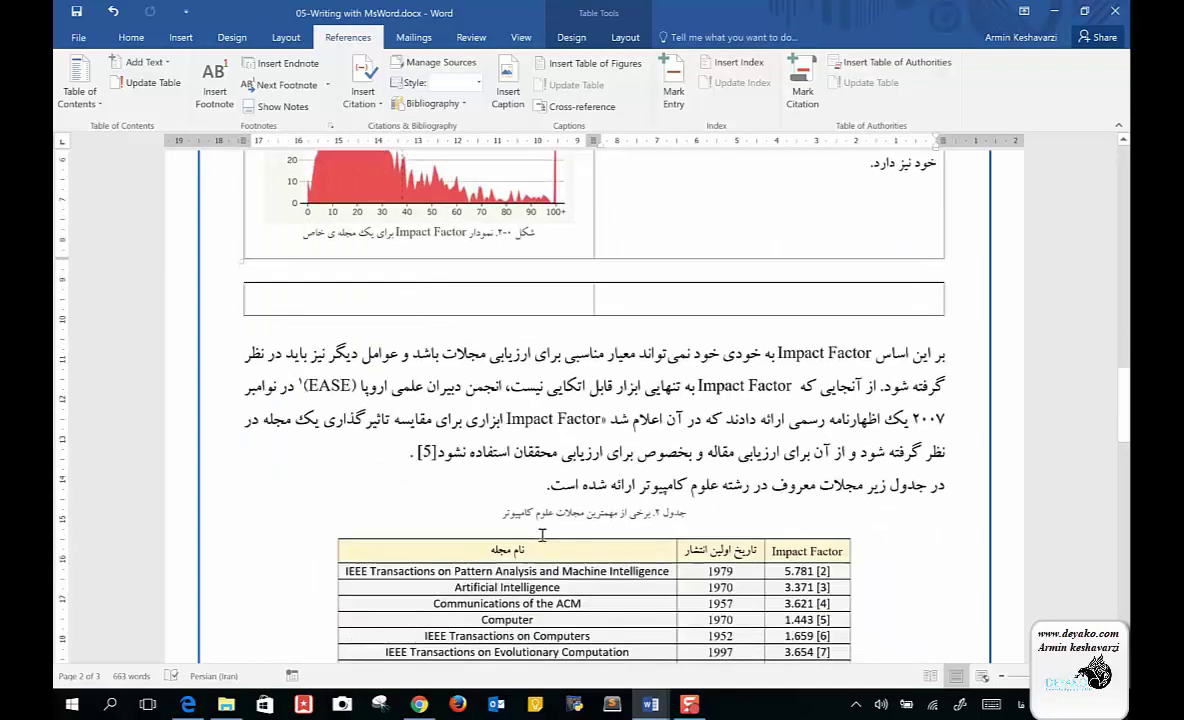
scroll(542, 535, down, 2)
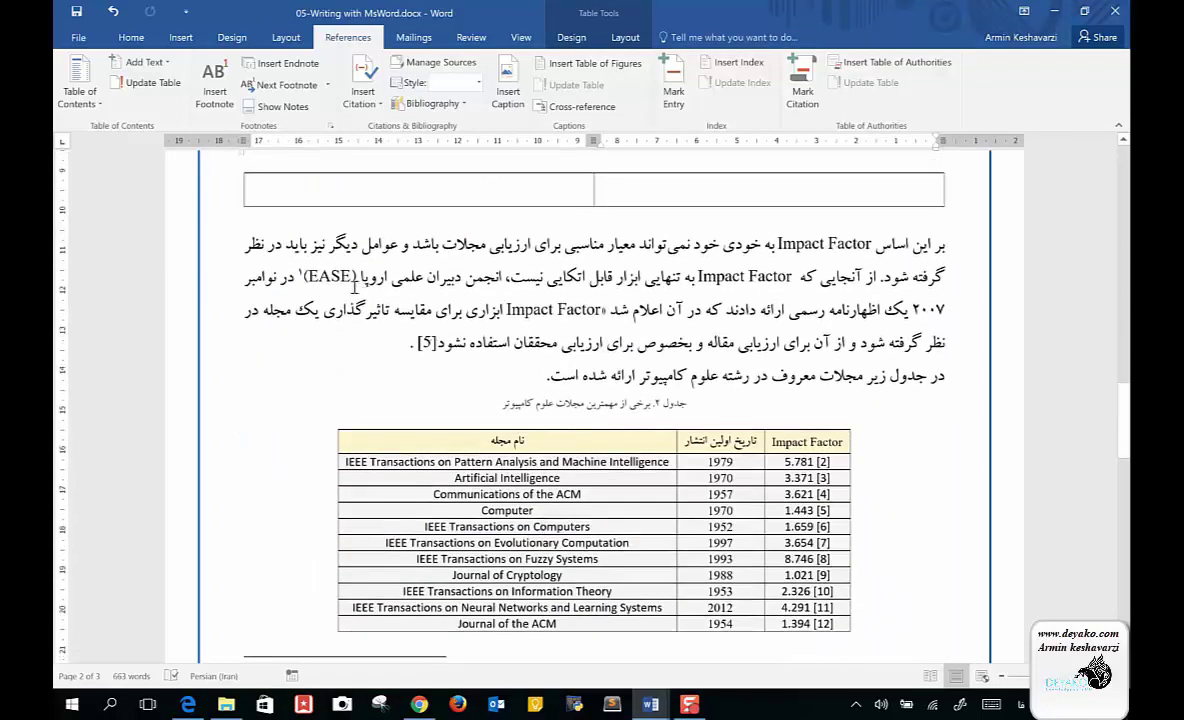
click(354, 287)
scroll(387, 515, down, 1)
scroll(387, 515, down, 1)
scroll(387, 515, down, 1)
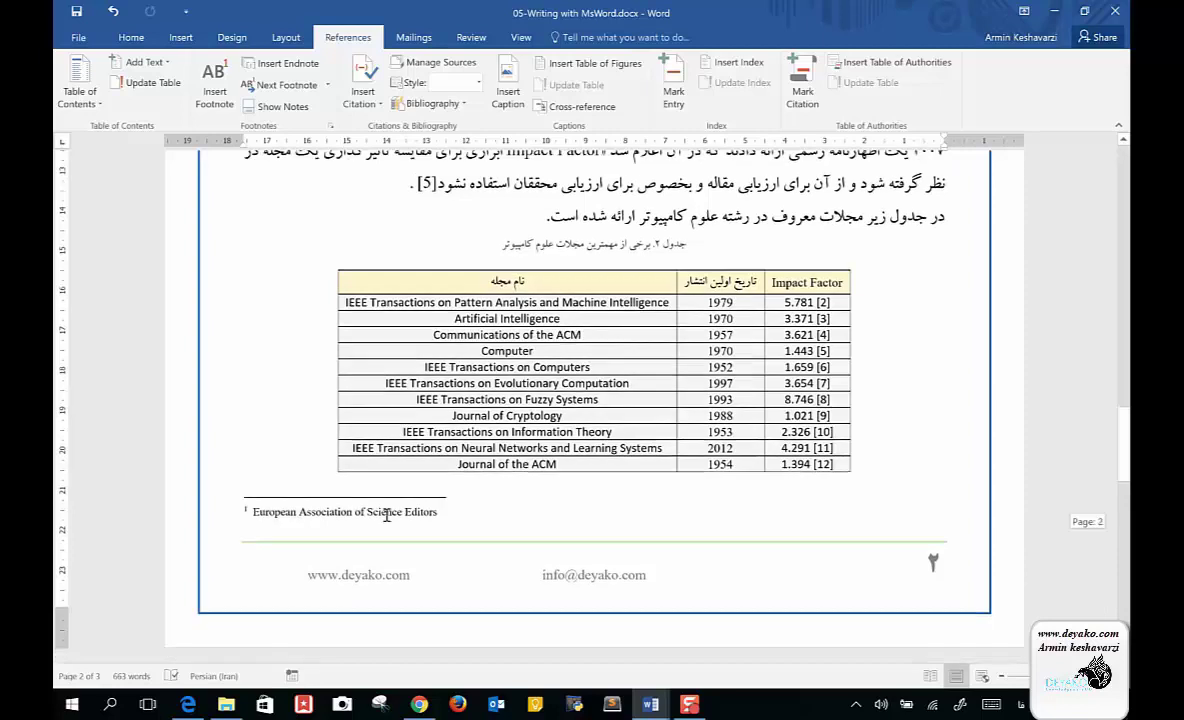
double_click(302, 512)
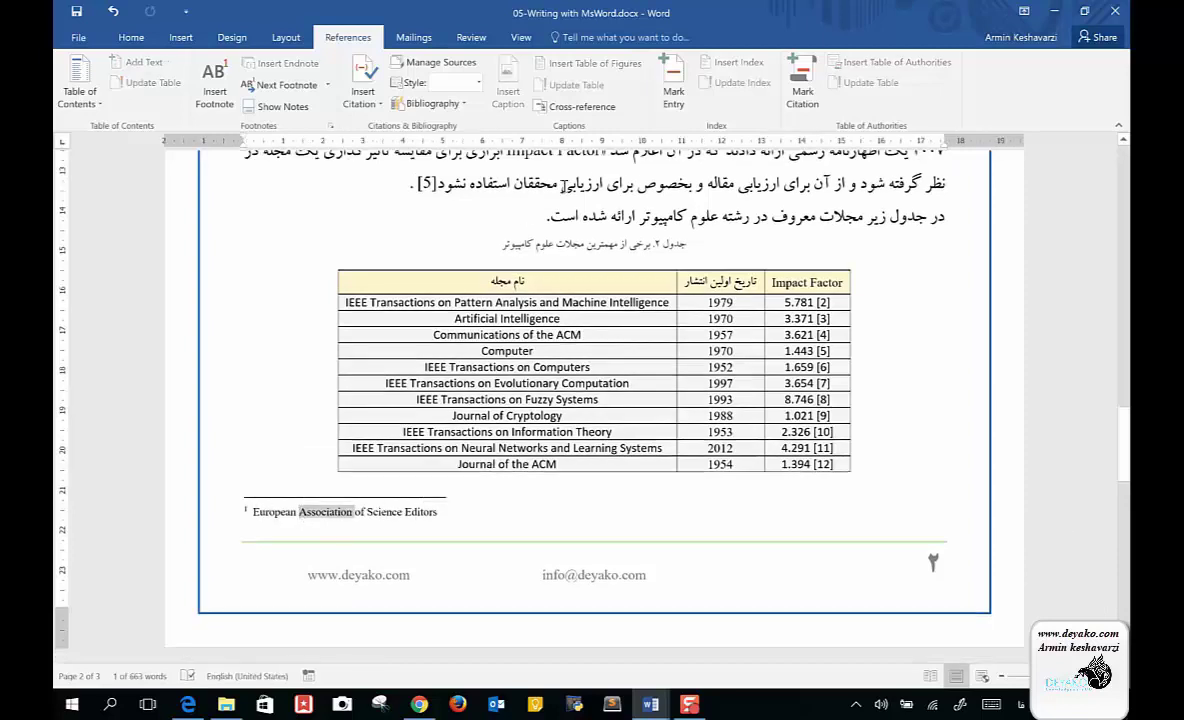
scroll(564, 179, up, 1)
scroll(566, 178, up, 5)
scroll(569, 177, up, 4)
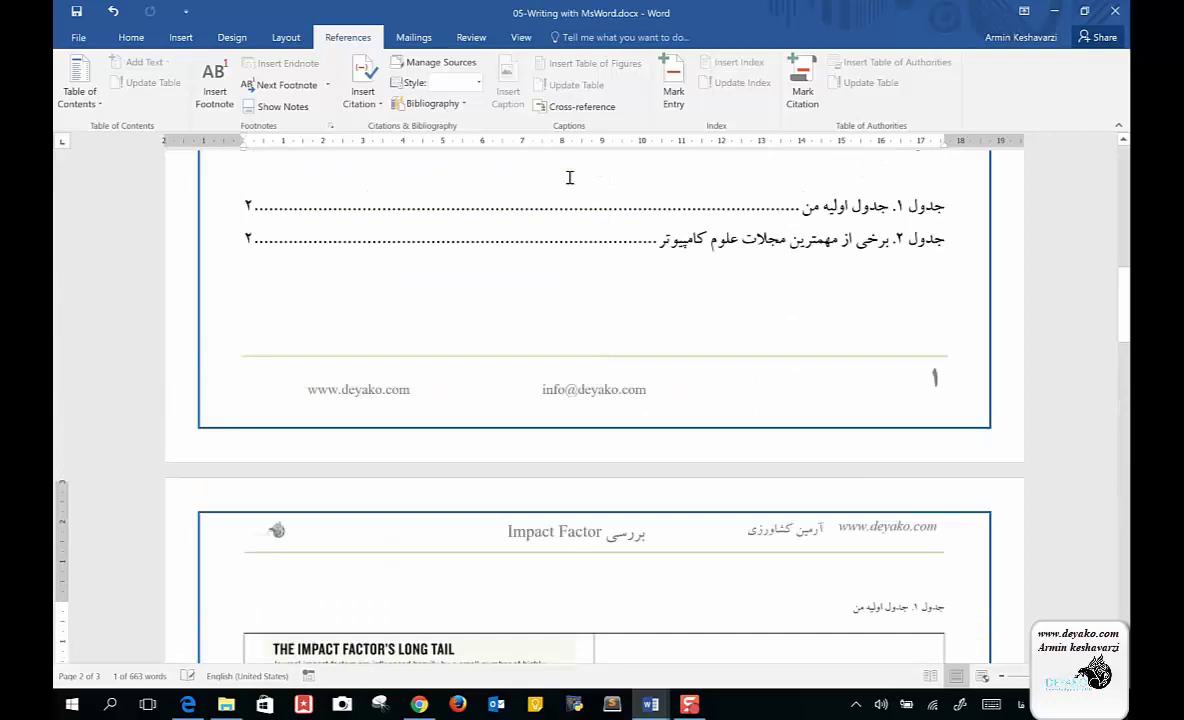
scroll(569, 177, up, 2)
scroll(569, 177, up, 5)
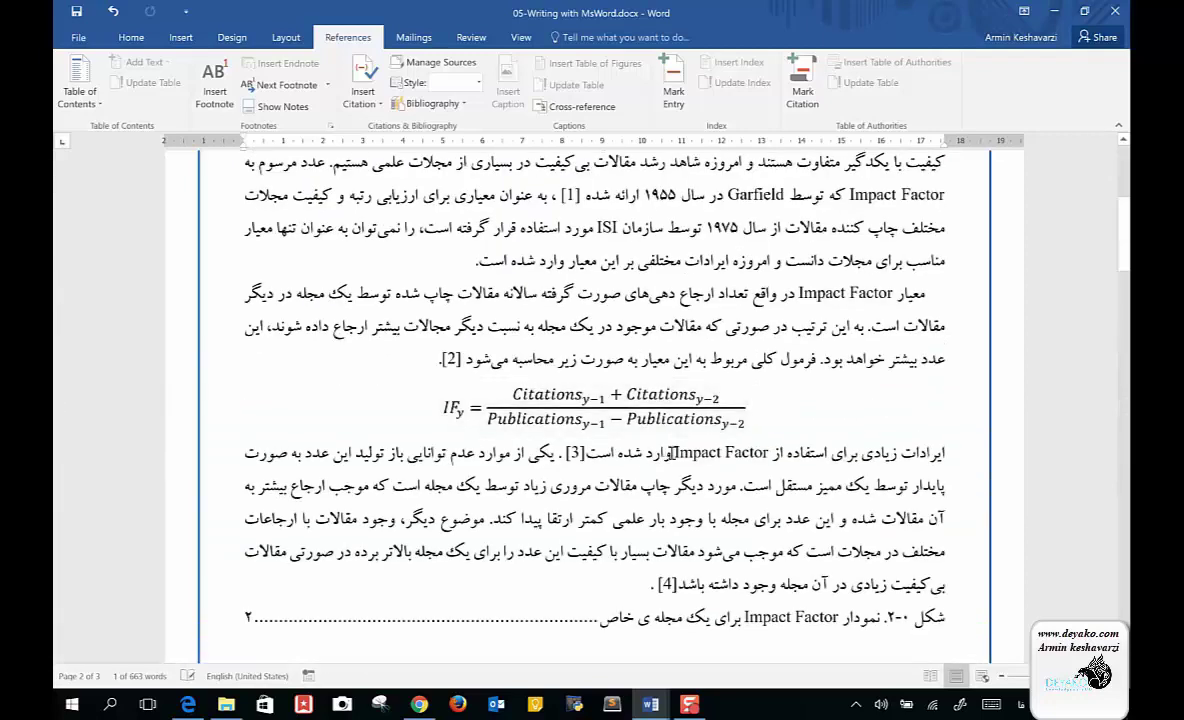
Step: Add a footnote after Impact Factor with the note text عامل تاثیر
click(672, 452)
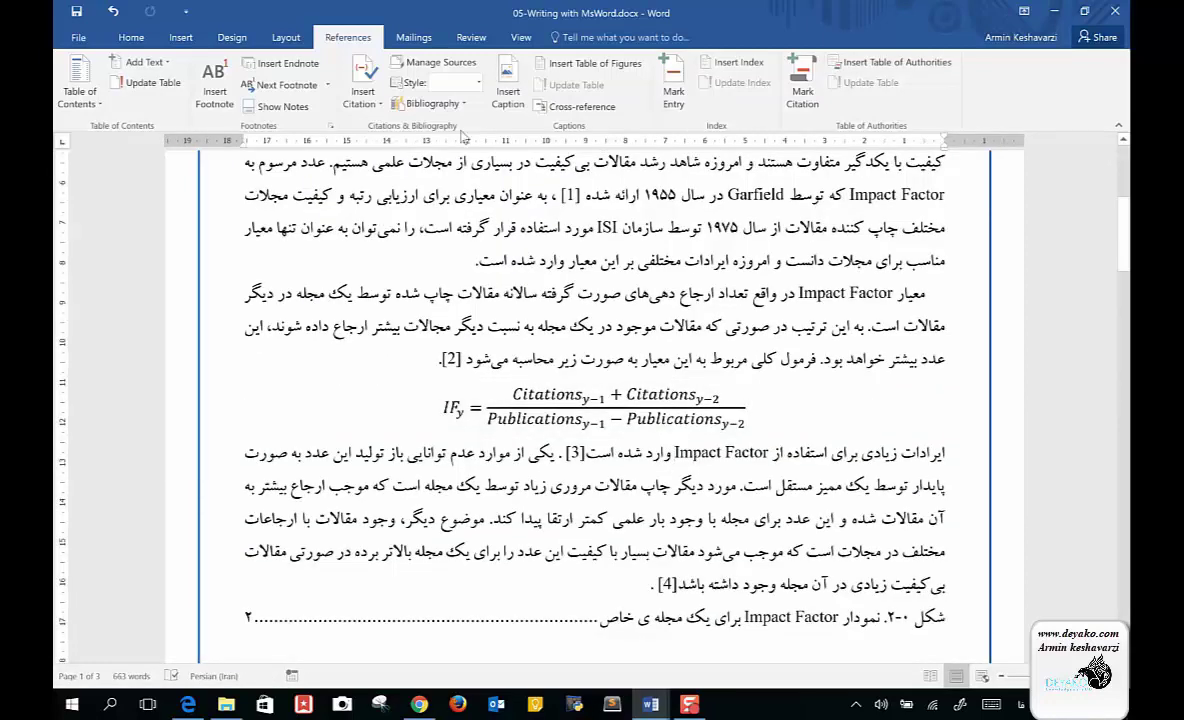
key(alt+shift)
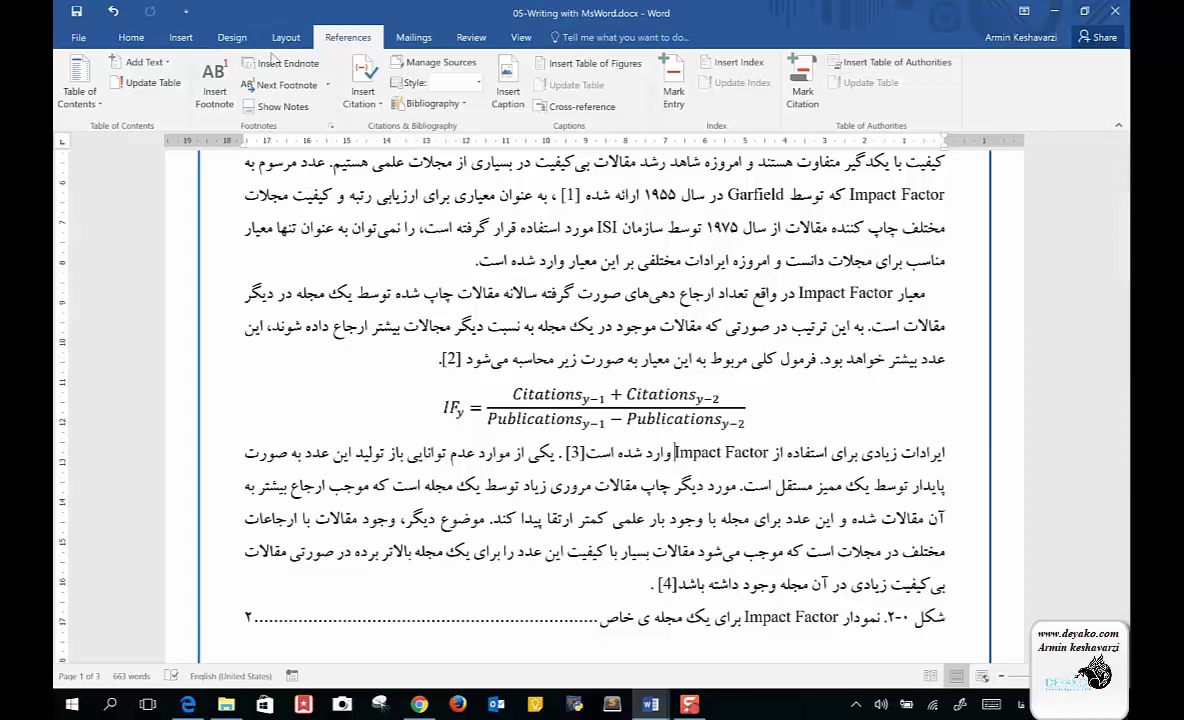
click(208, 100)
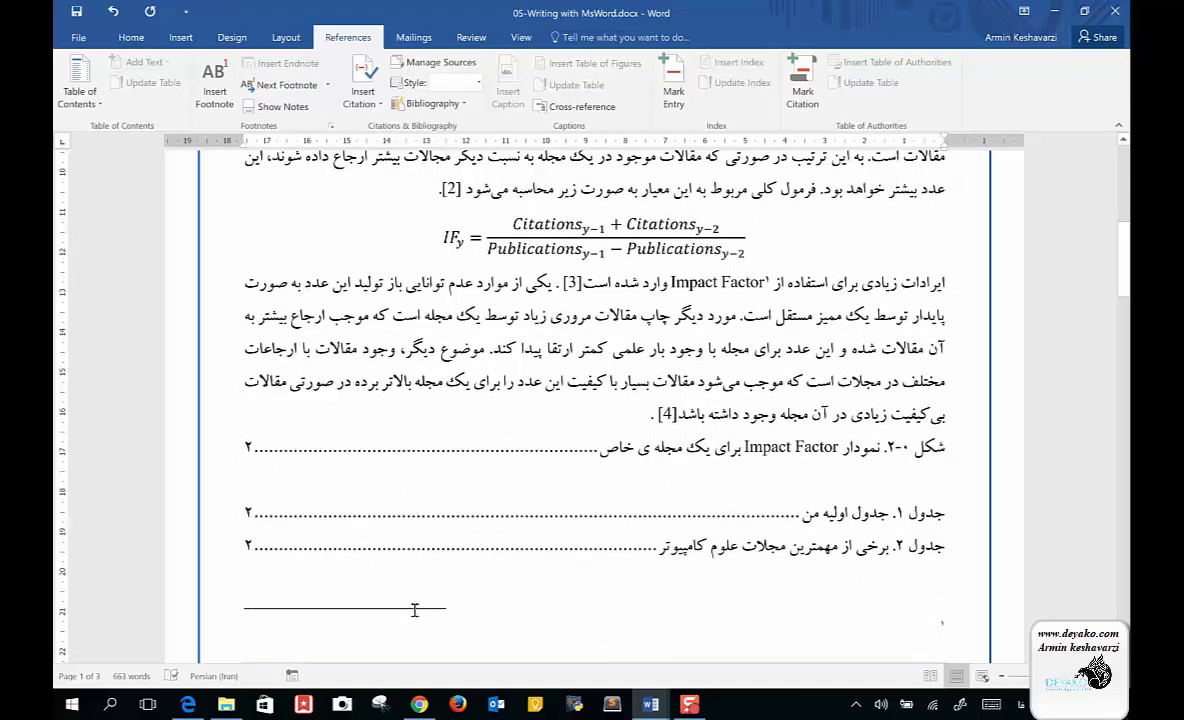
click(935, 626)
text(. عامل ت)
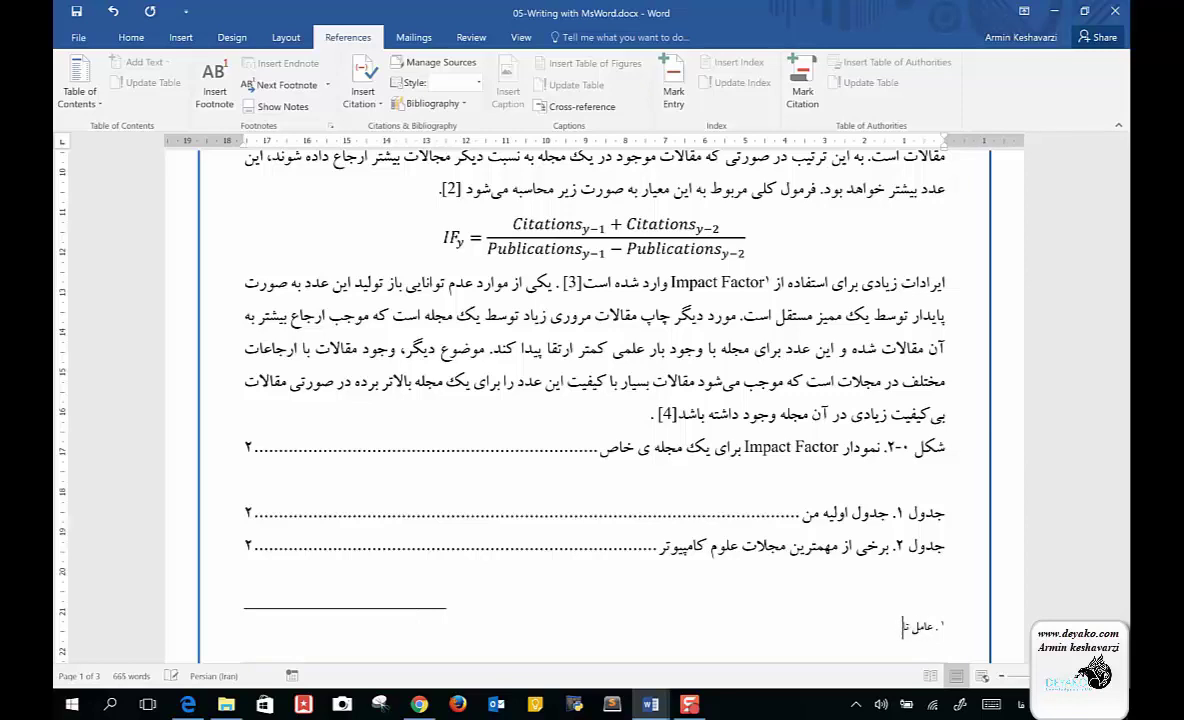
text(اثیر)
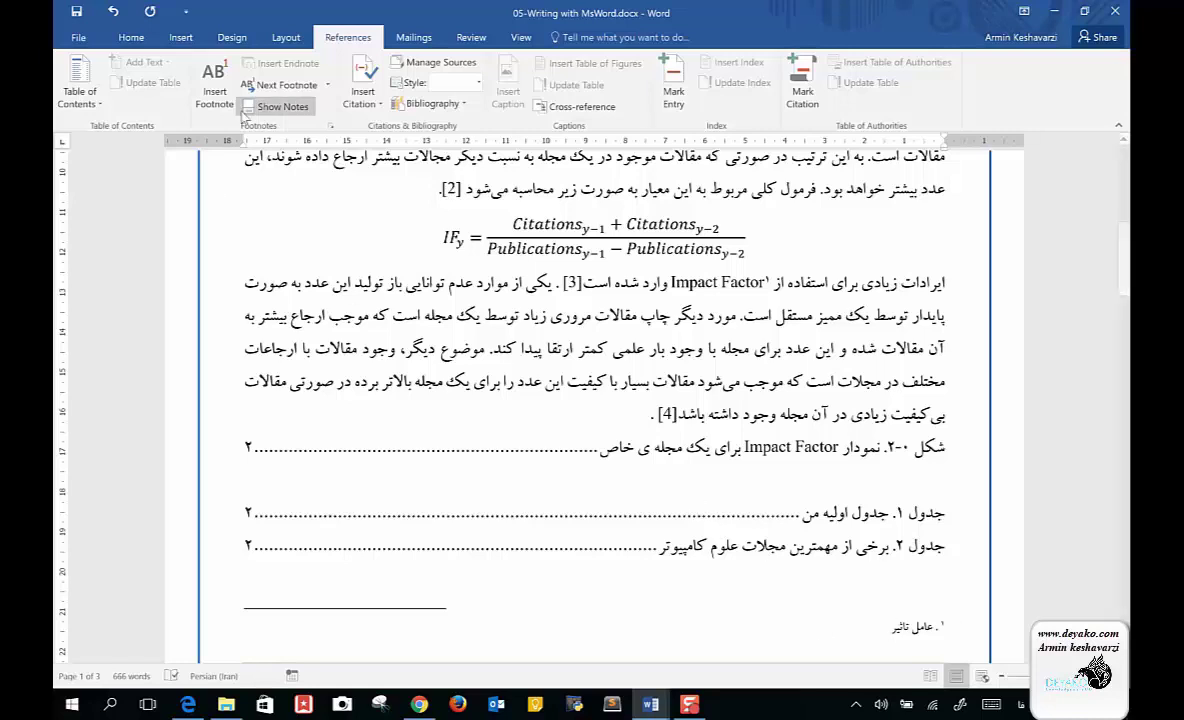
Step: Review footnote settings (bottom of page, 1, 2, 3 format) and close without changes
click(331, 127)
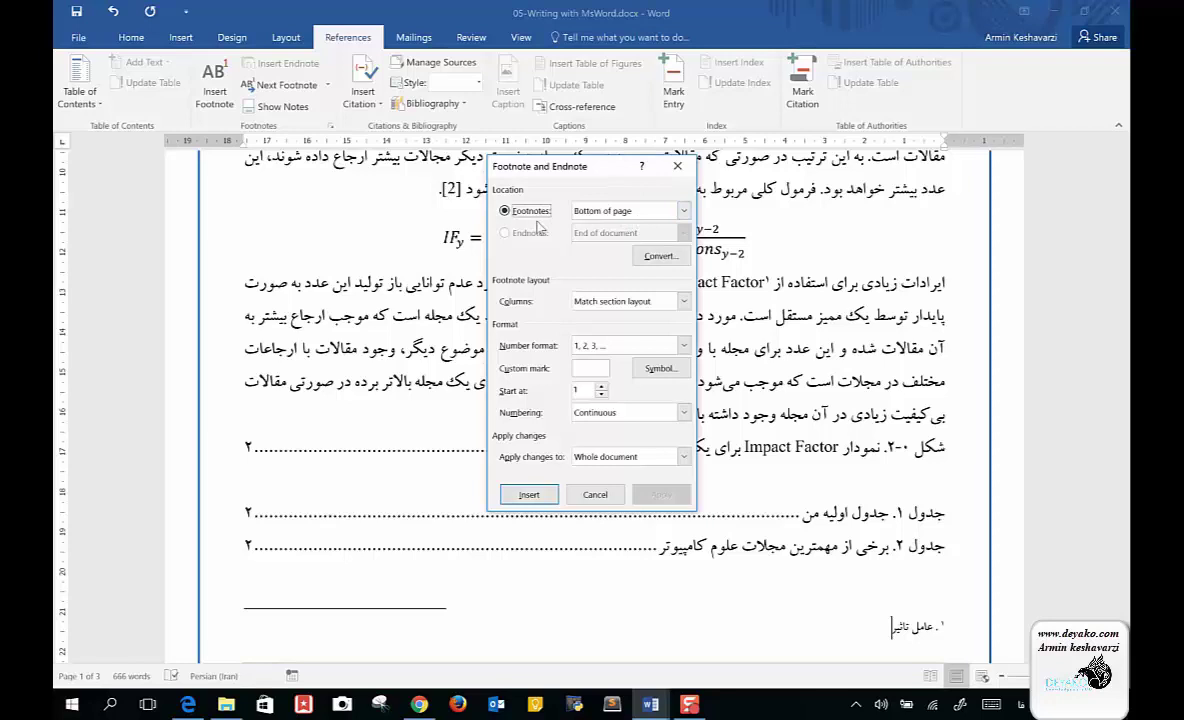
click(638, 212)
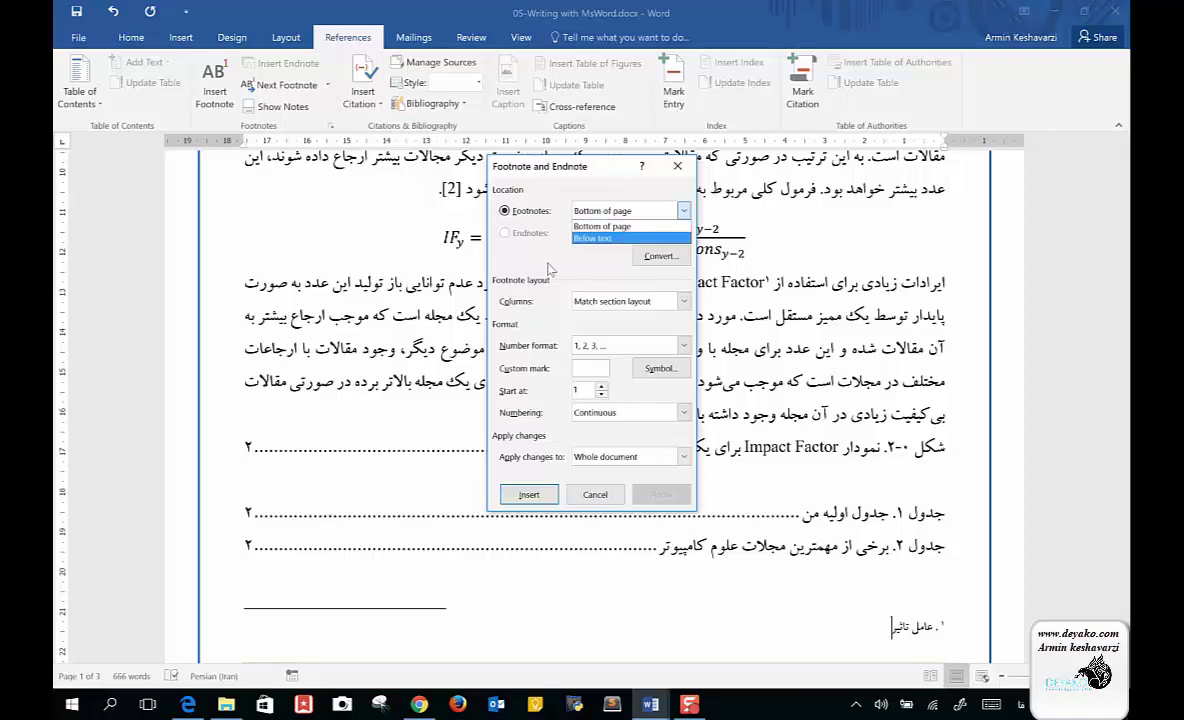
click(628, 227)
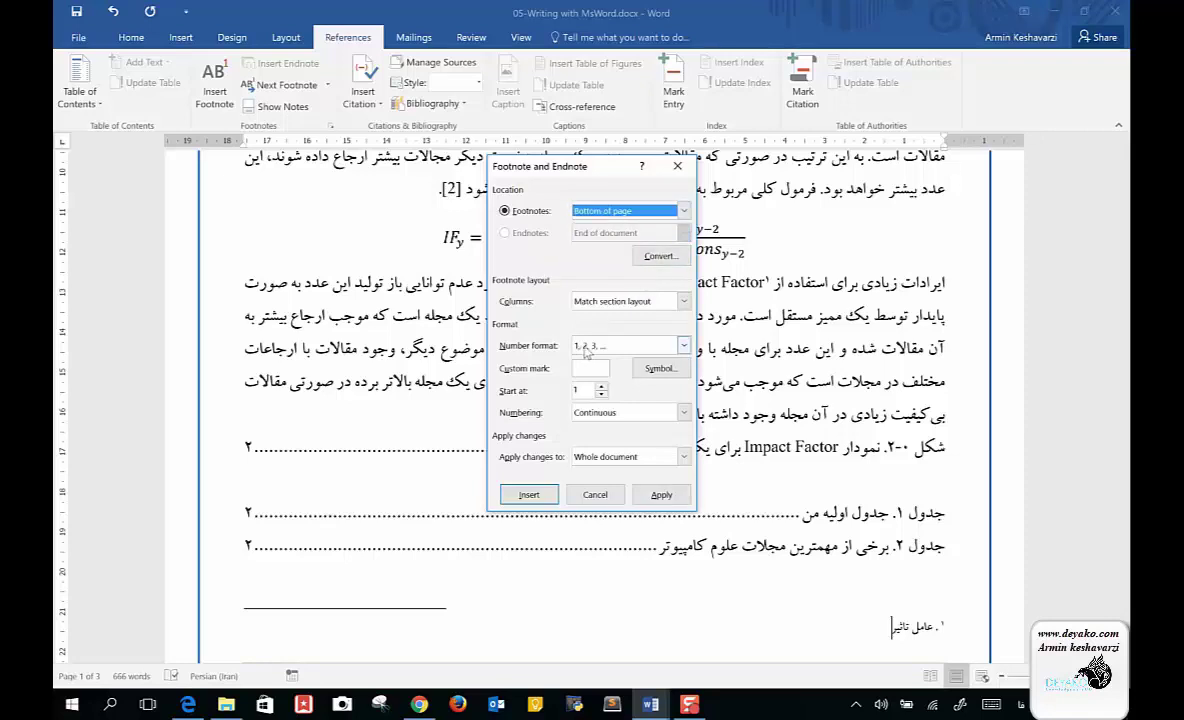
click(581, 347)
click(585, 359)
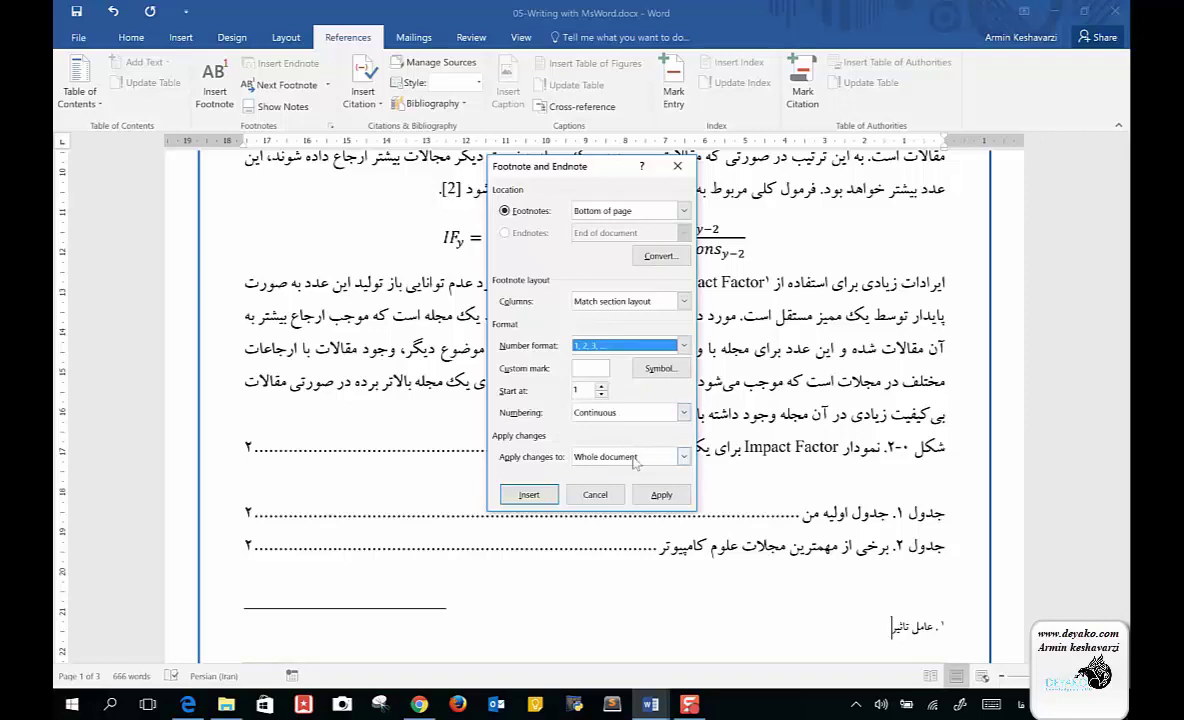
click(595, 494)
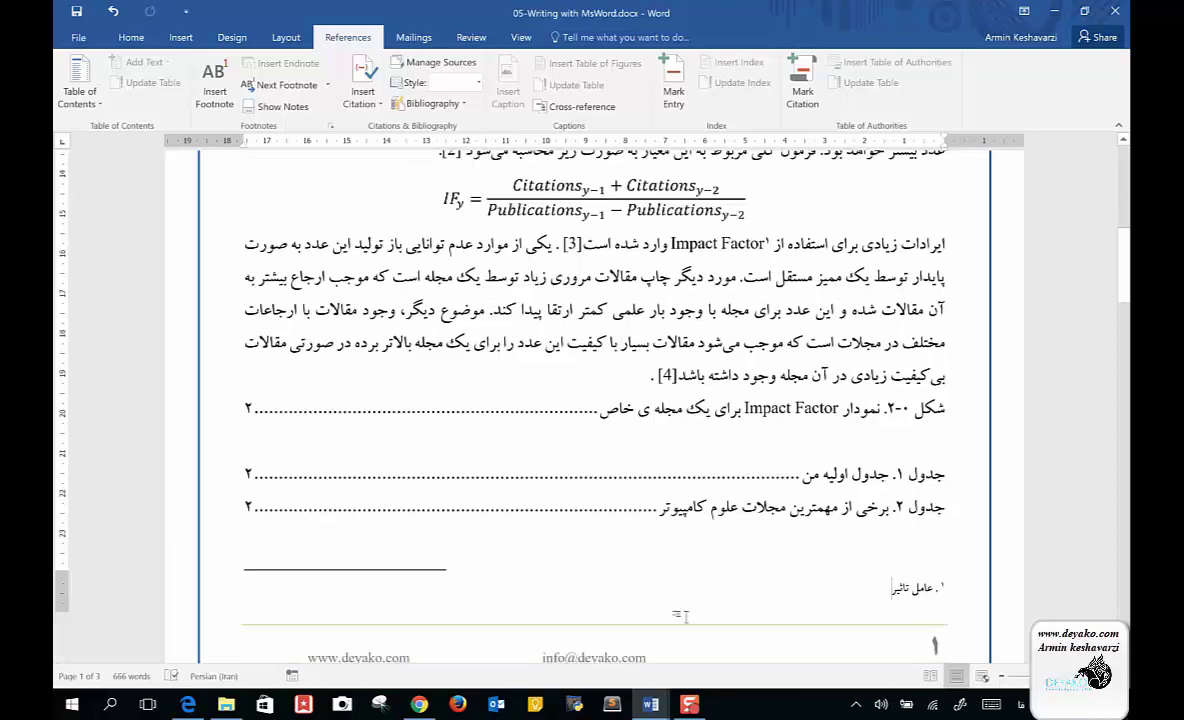
scroll(685, 615, down, 5)
scroll(685, 615, down, 6)
scroll(686, 618, down, 6)
scroll(688, 624, down, 1)
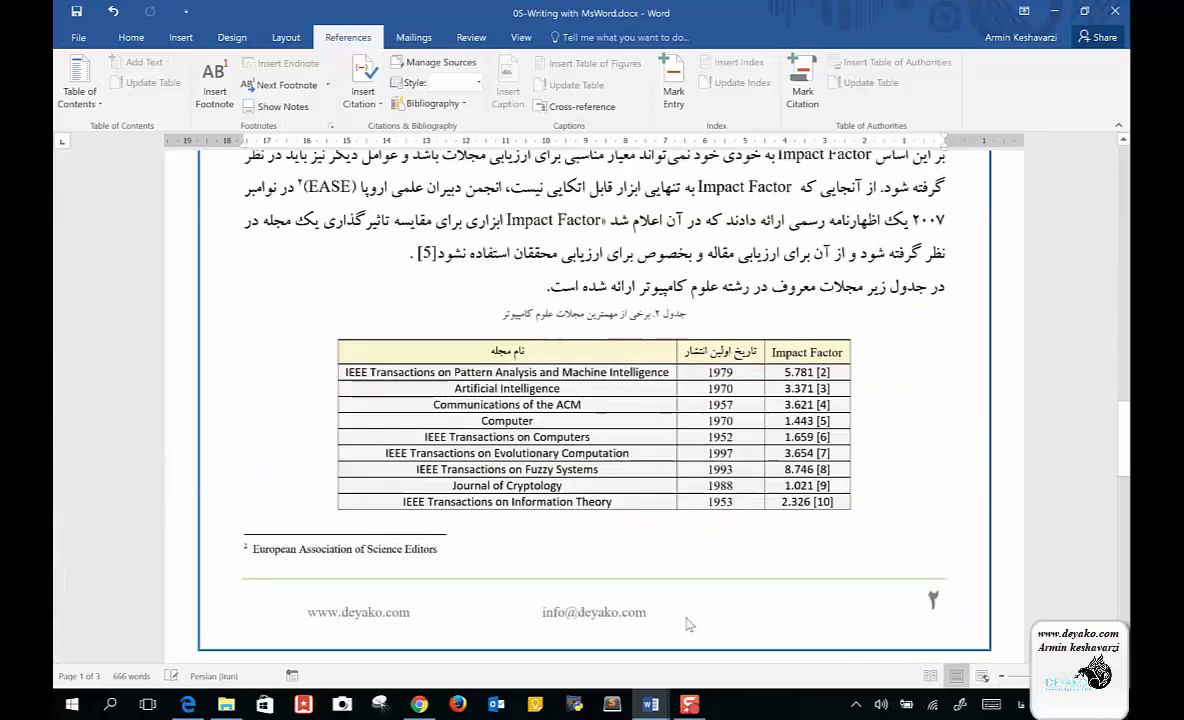
scroll(686, 624, down, 1)
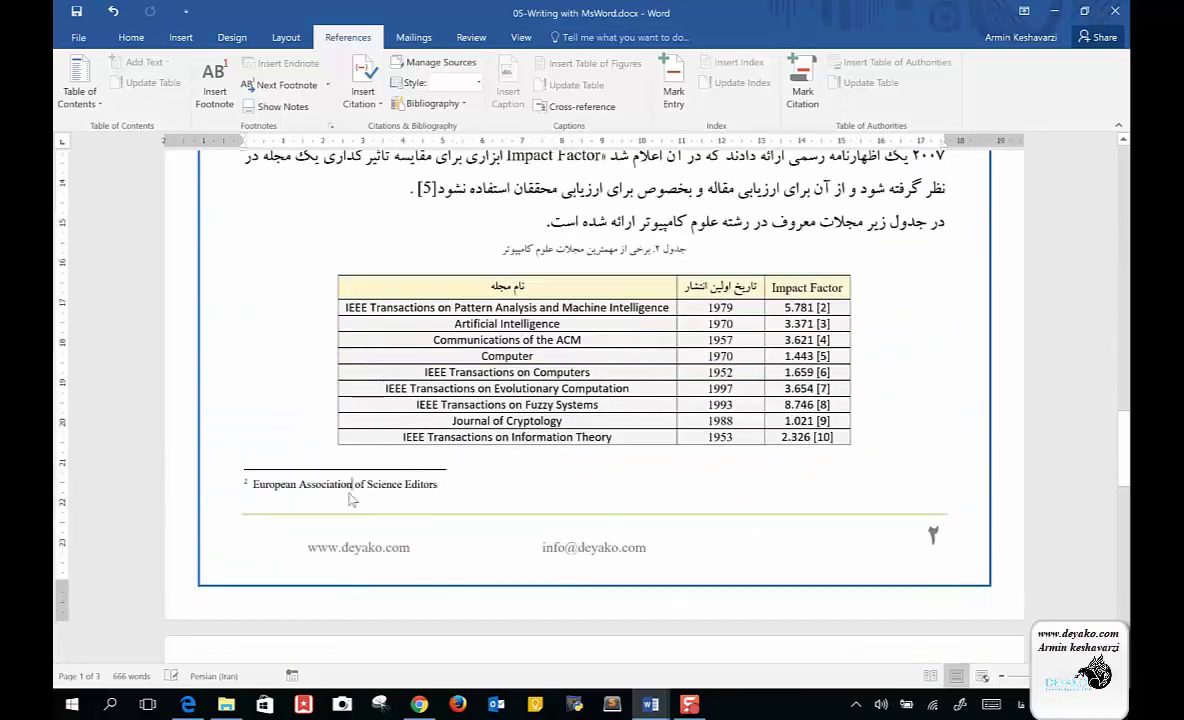
scroll(735, 395, up, 6)
scroll(735, 395, up, 5)
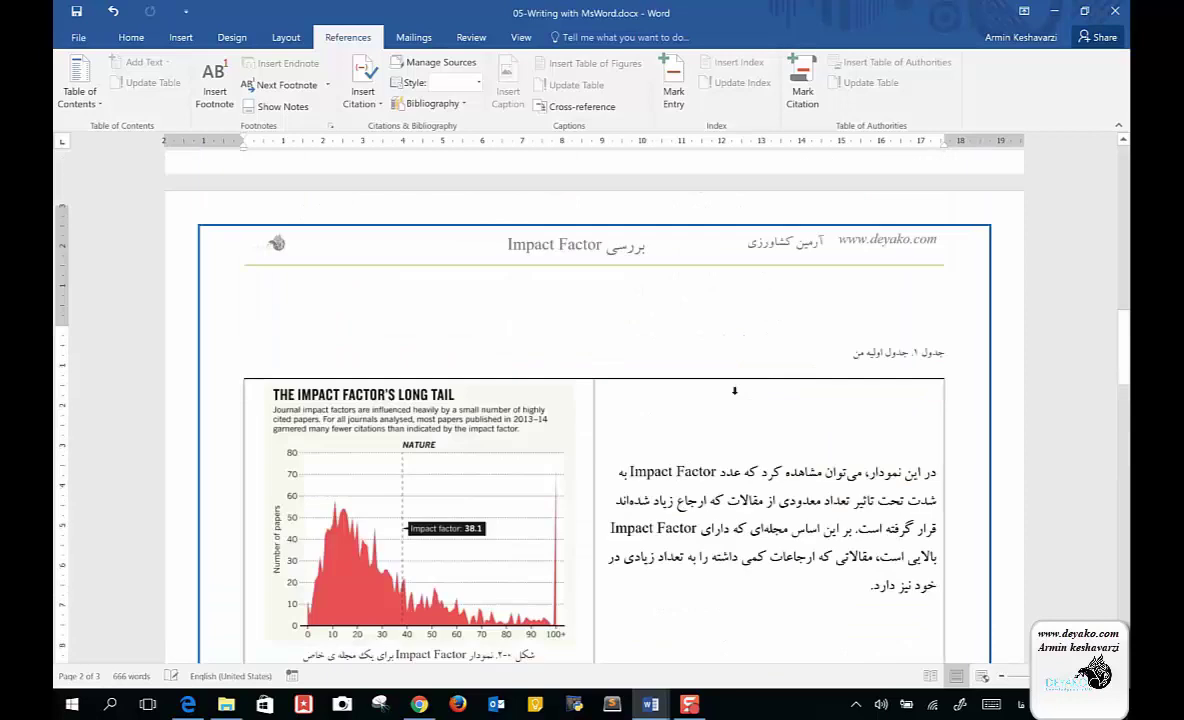
scroll(736, 398, up, 2)
scroll(737, 401, up, 2)
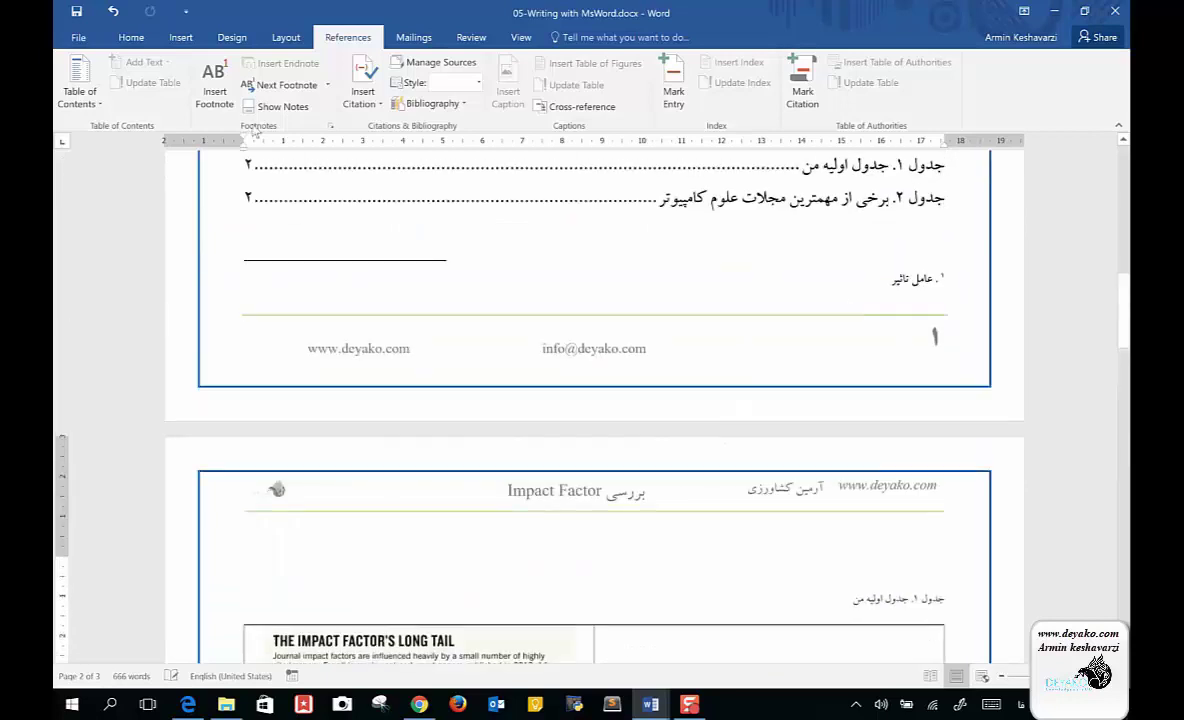
Step: Set footnote numbering to Restart each page for the whole document and apply it
click(331, 125)
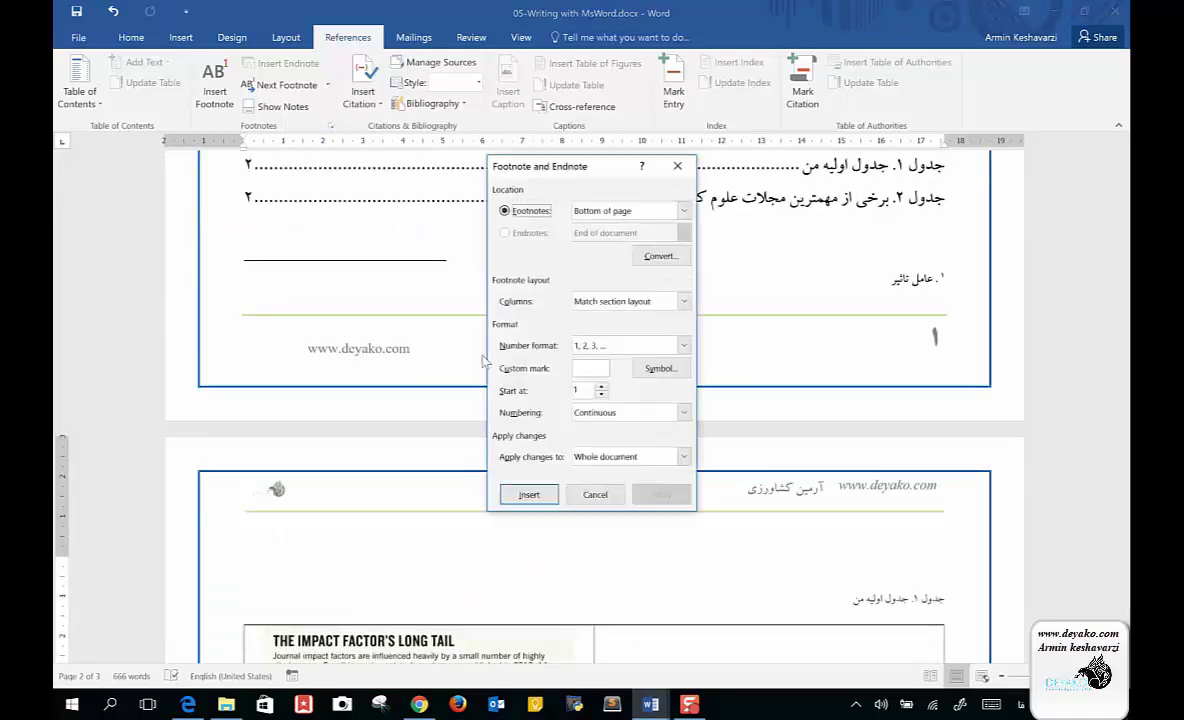
click(631, 457)
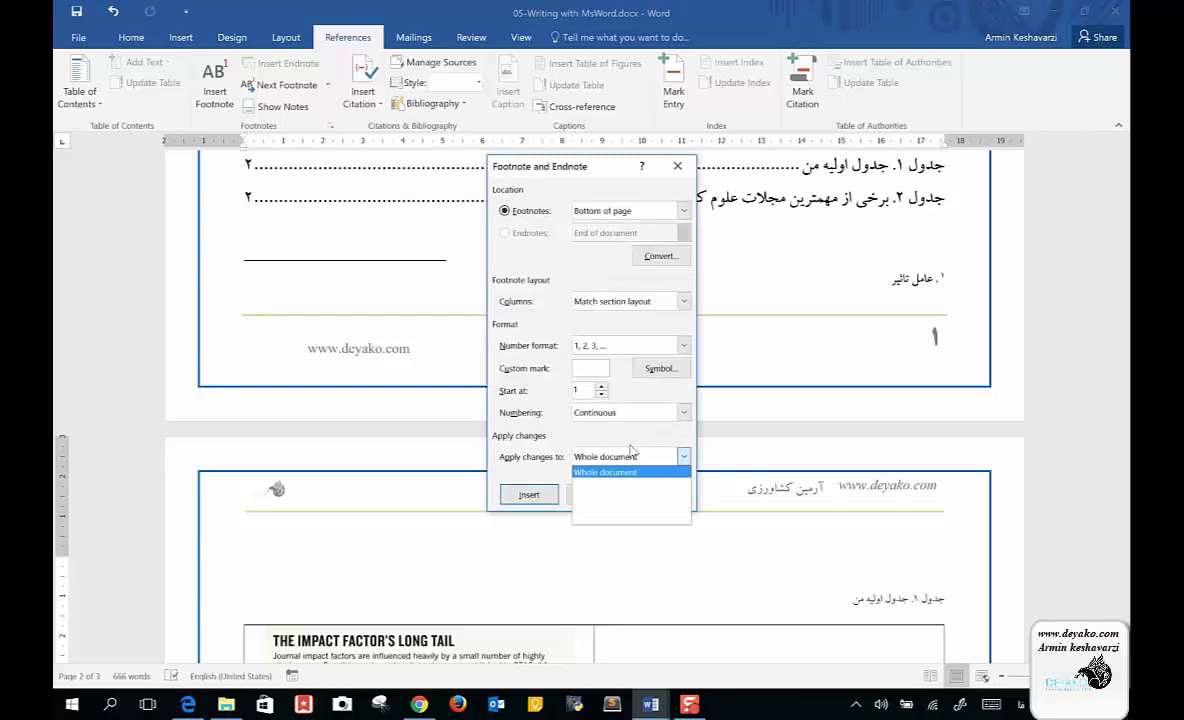
click(656, 418)
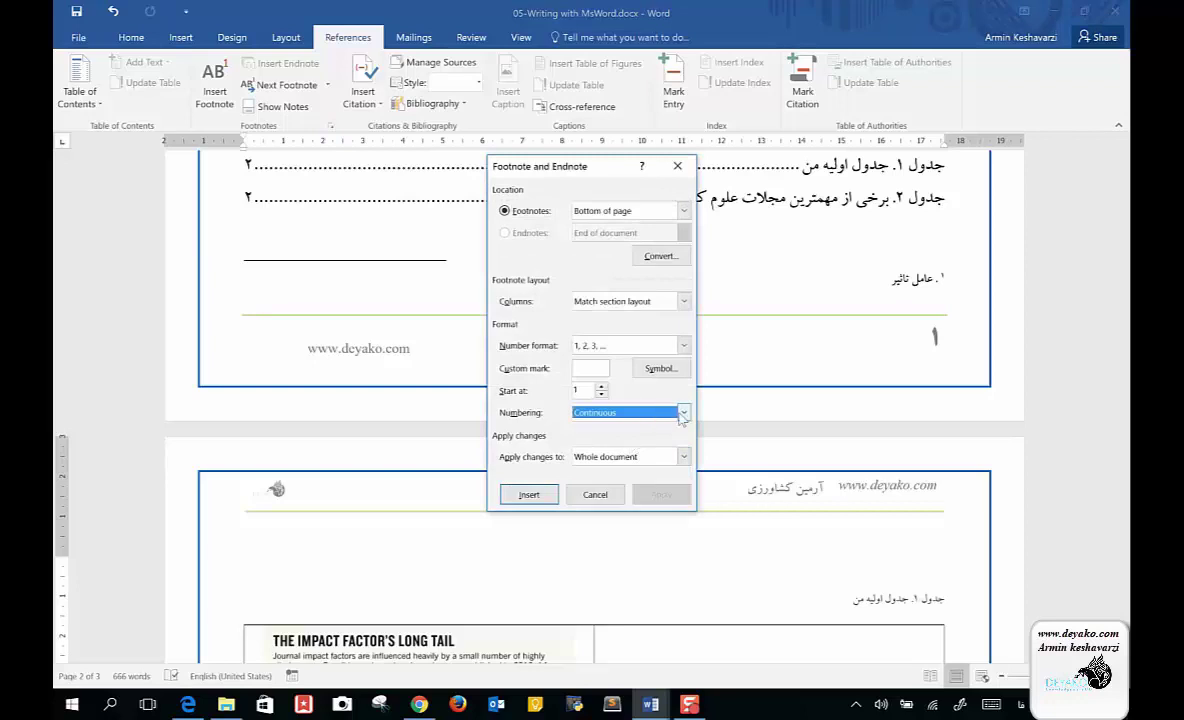
click(682, 414)
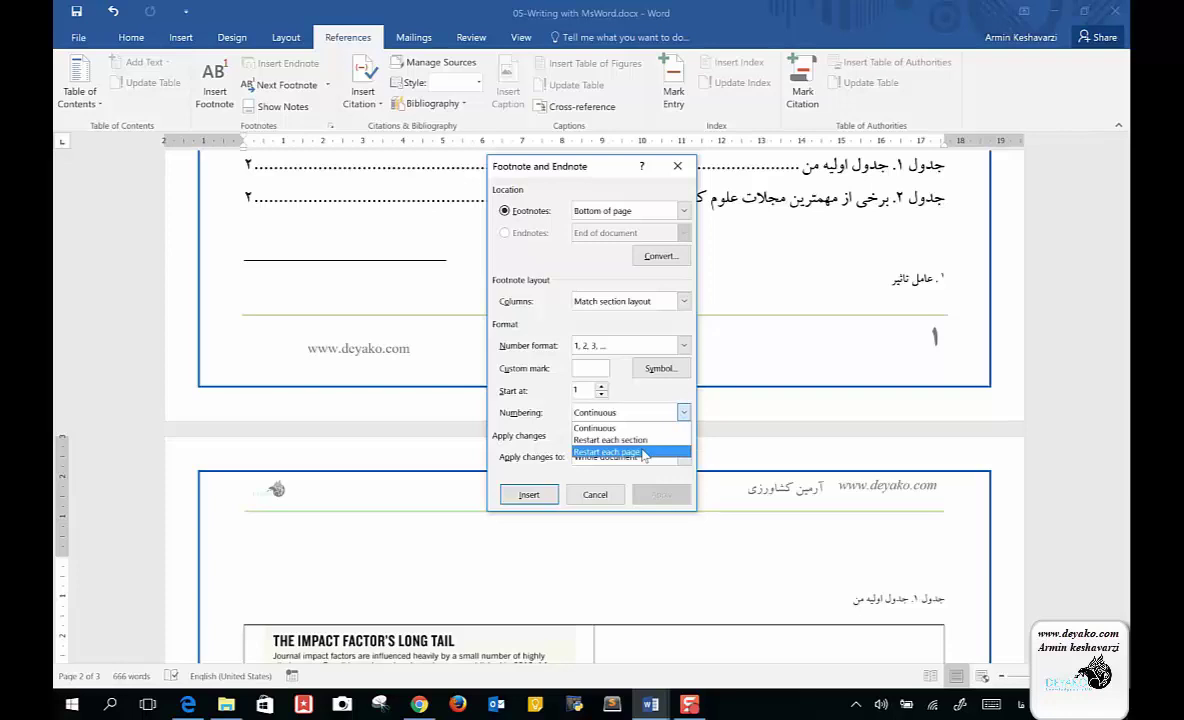
click(645, 453)
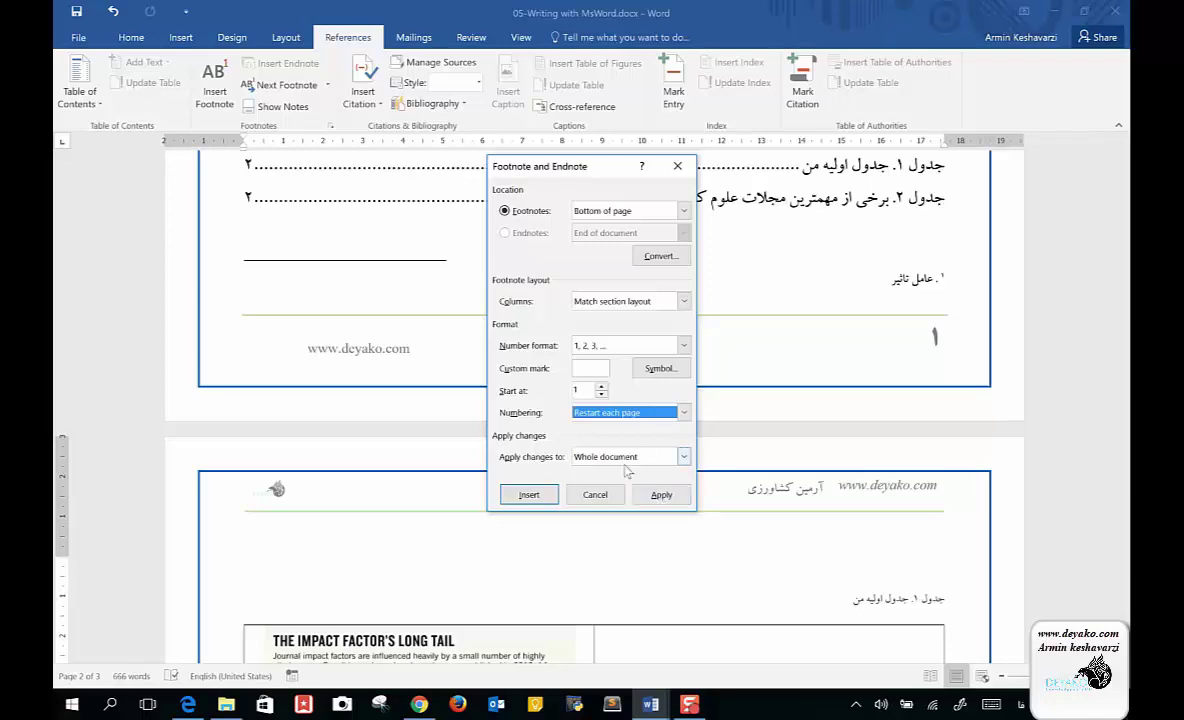
click(645, 497)
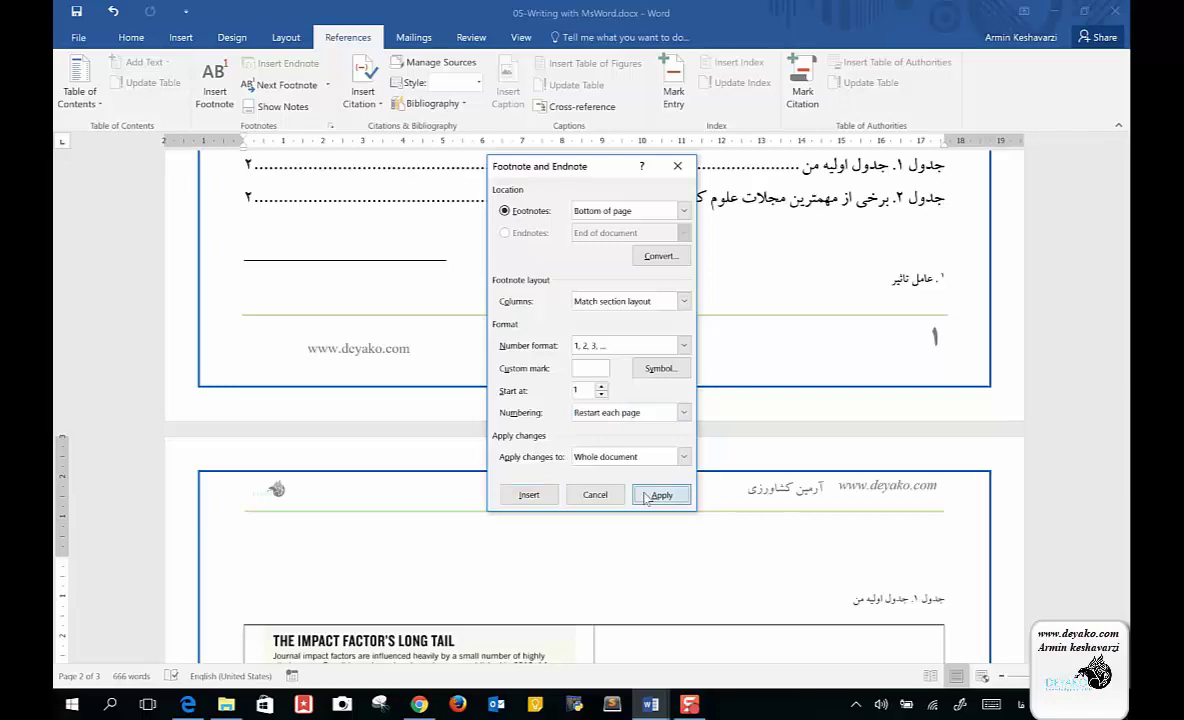
scroll(687, 487, down, 10)
scroll(687, 487, down, 1)
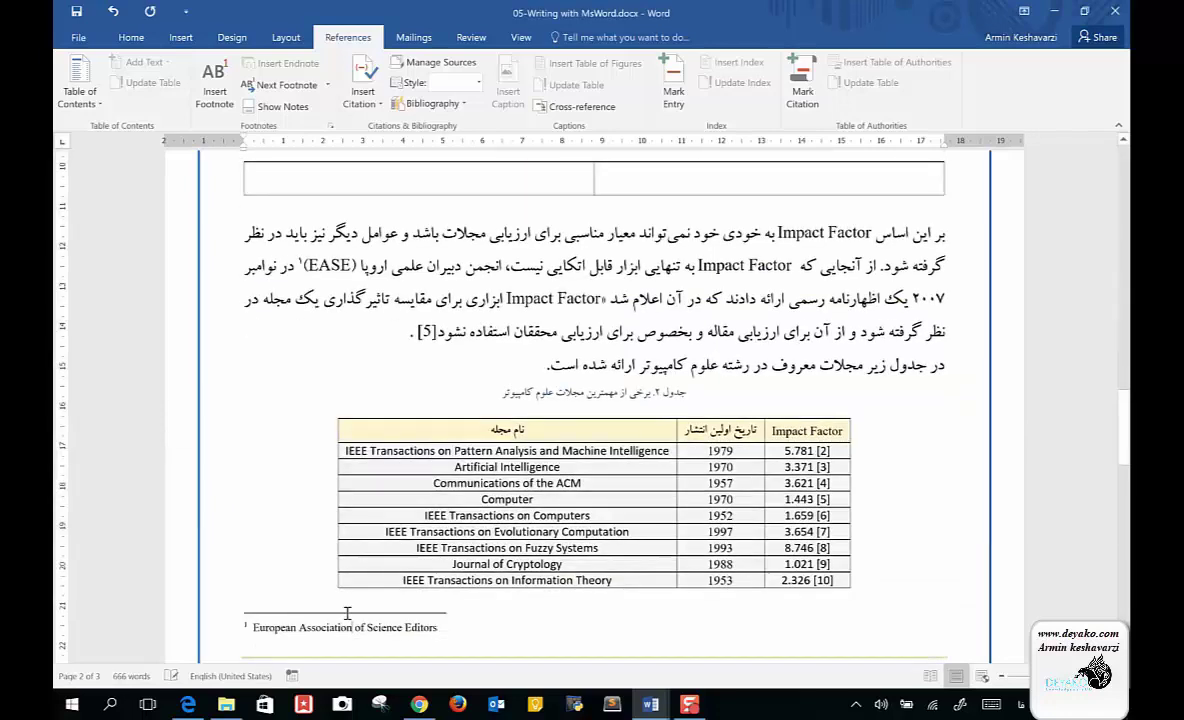
scroll(1070, 254, up, 5)
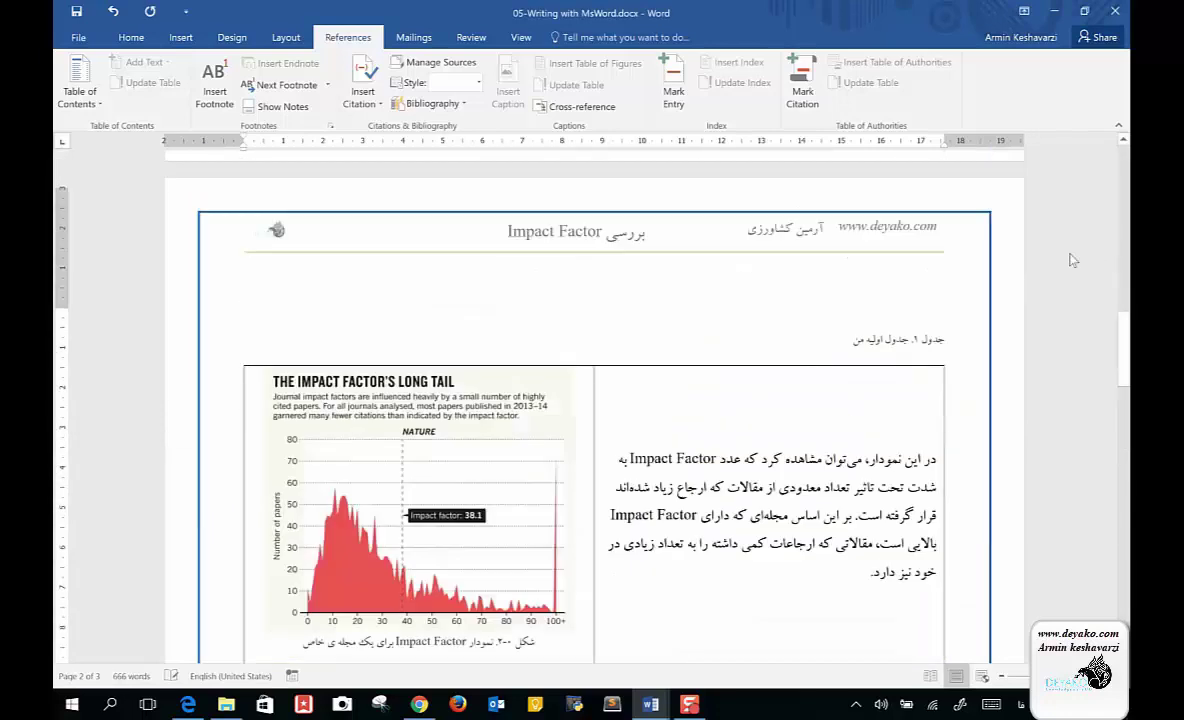
scroll(1070, 254, up, 2)
scroll(1070, 254, up, 1)
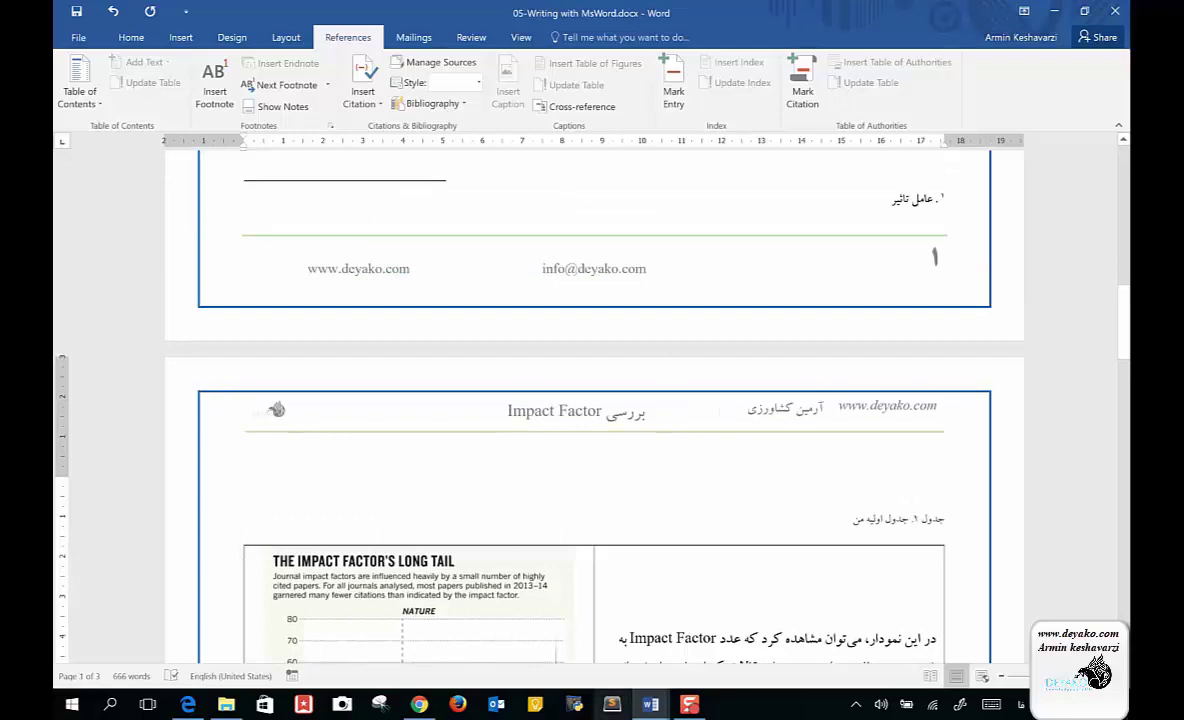
mouse_move(650, 705)
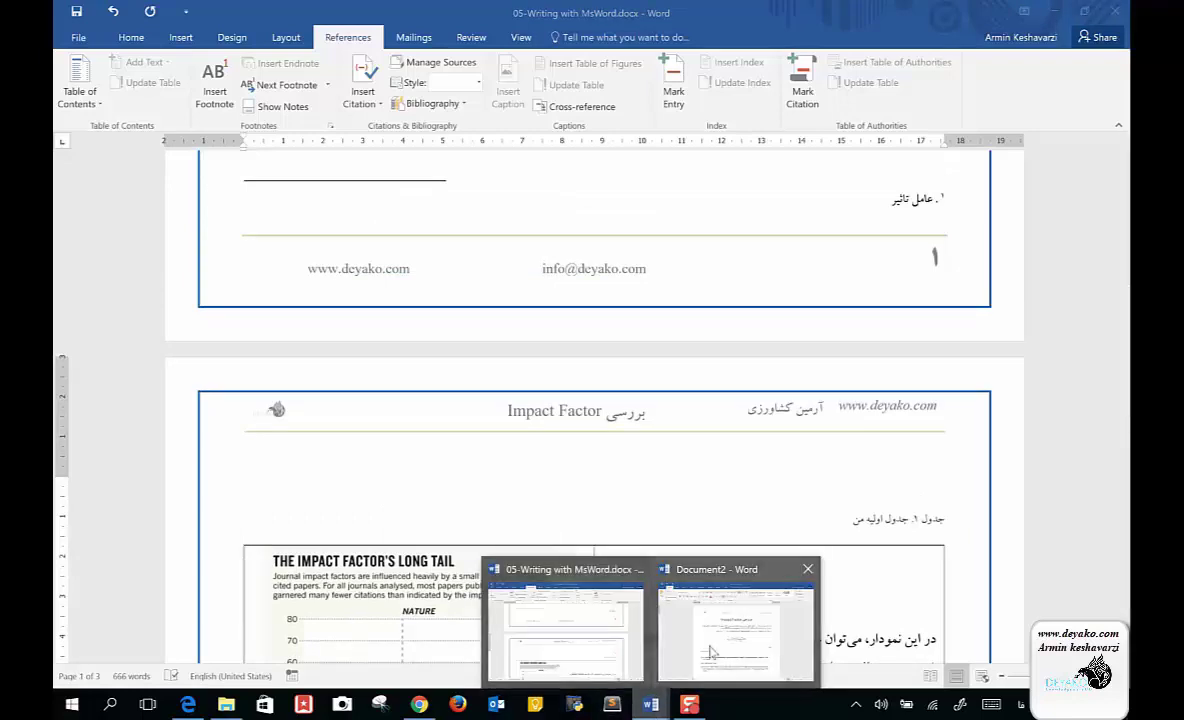
Step: In Document2, insert a footnote at the opening Persian paragraph
click(736, 625)
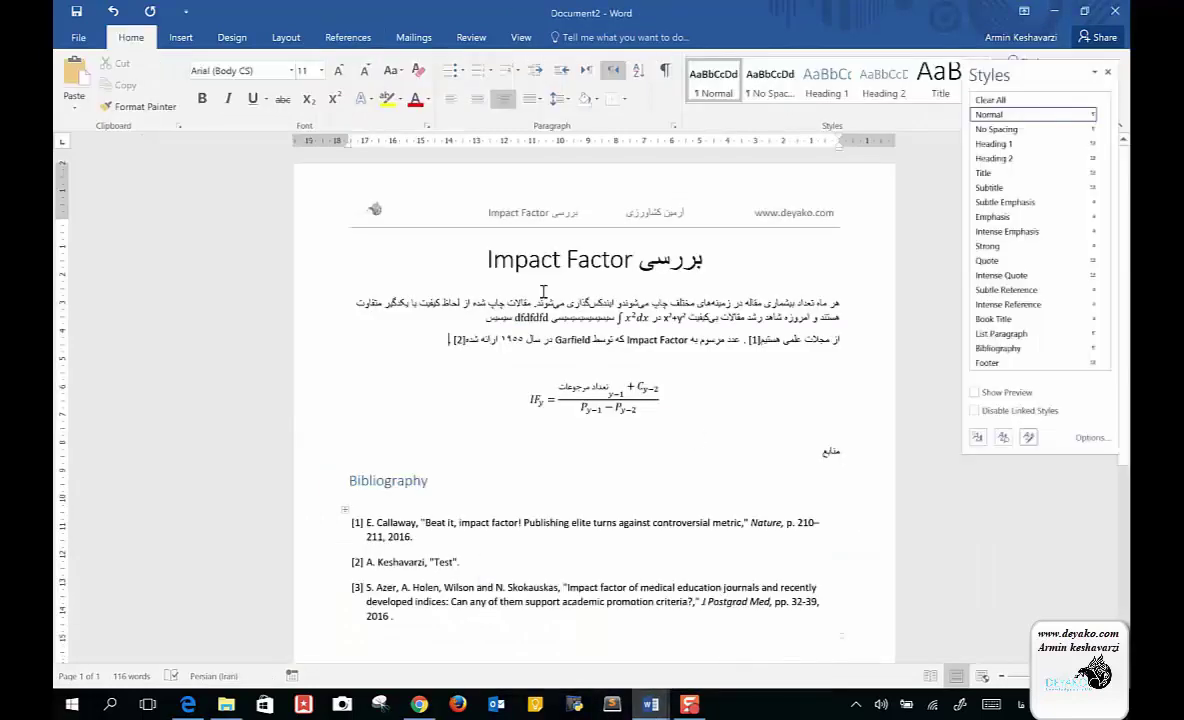
click(438, 301)
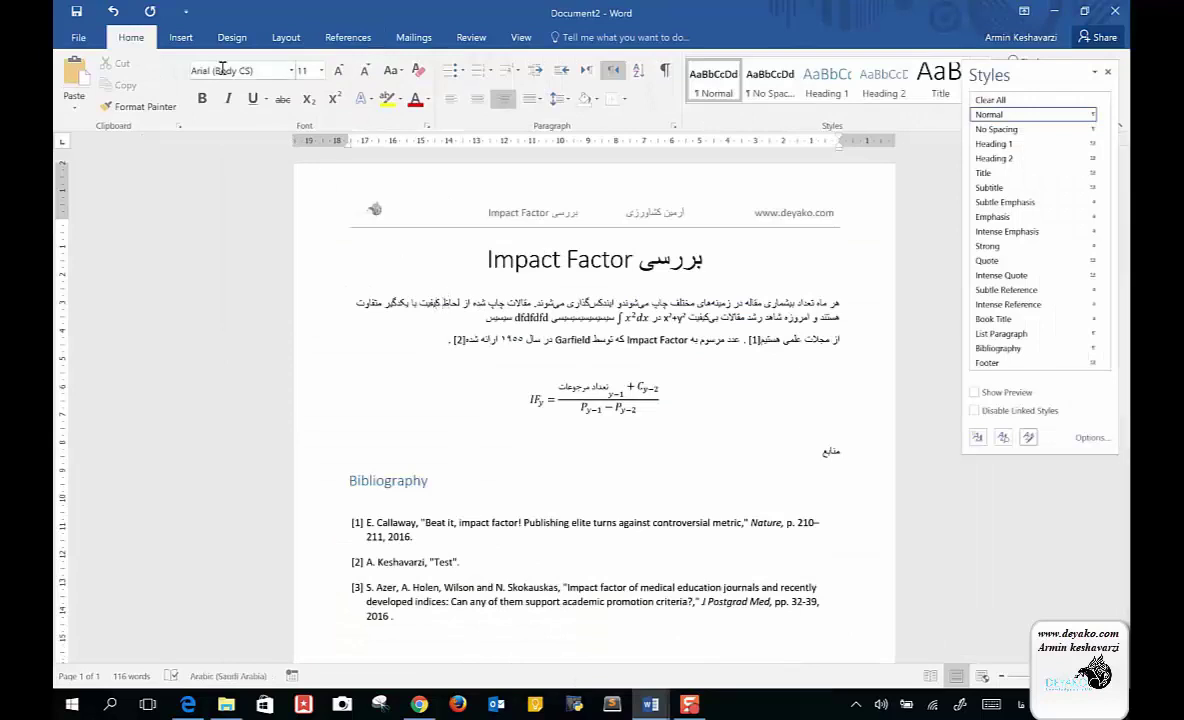
click(347, 37)
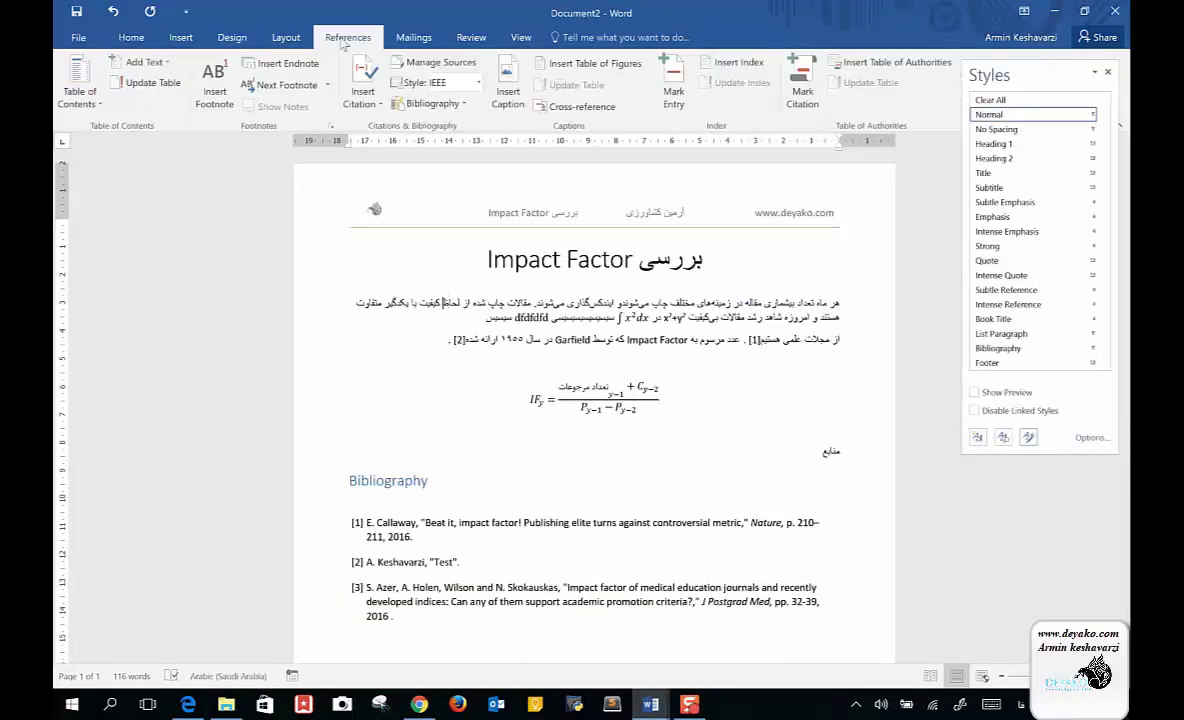
click(213, 72)
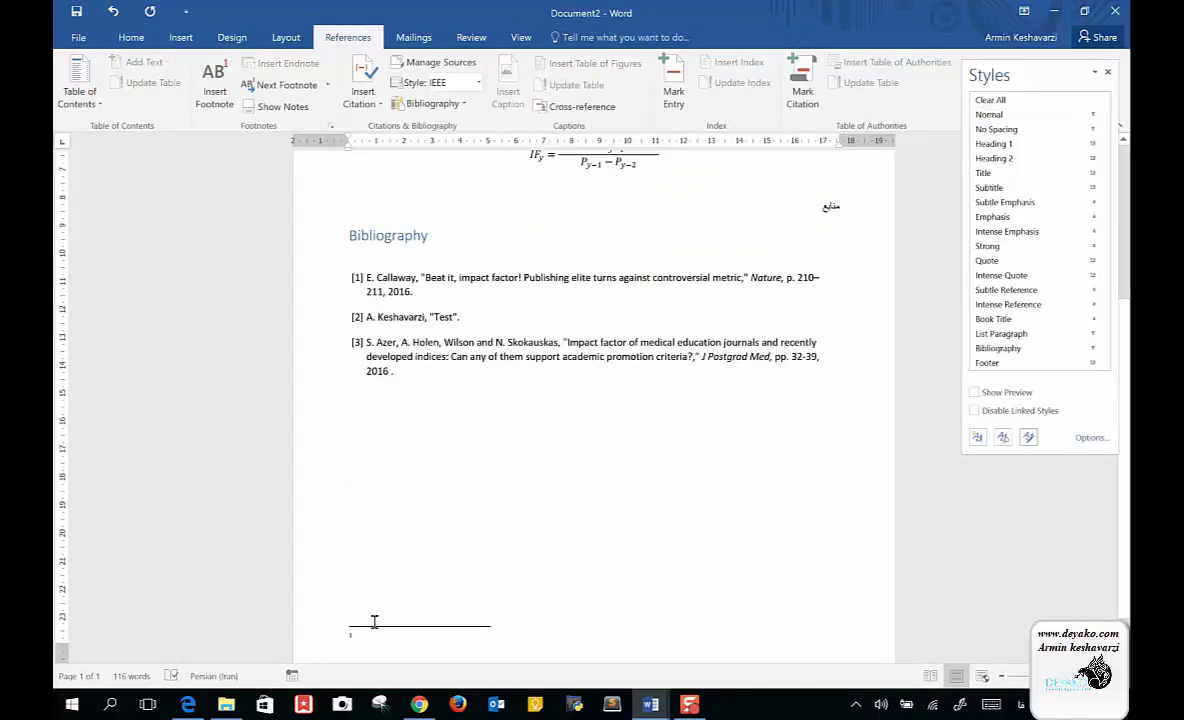
Step: Switch input to English and type the footnote text 'dfdfdf'
text(سیاسی)
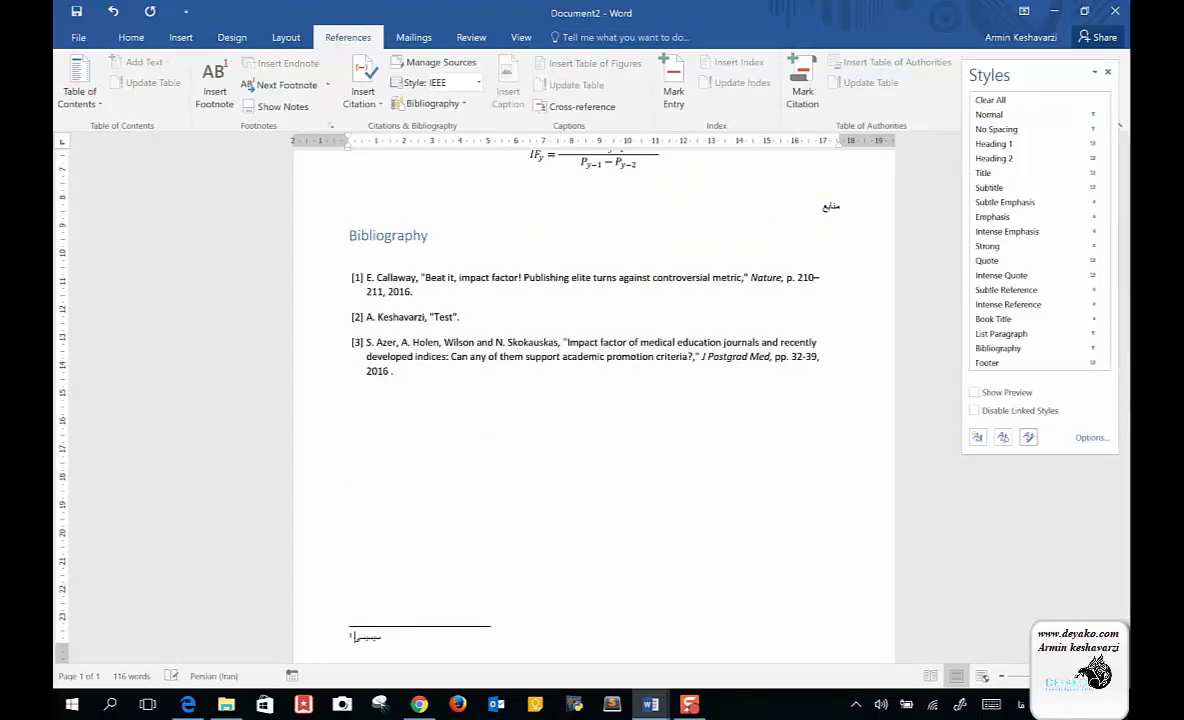
key(BackSpace)
key(BackSpace)
key(BackSpace)
key(alt+shift)
text(dfdfdf)
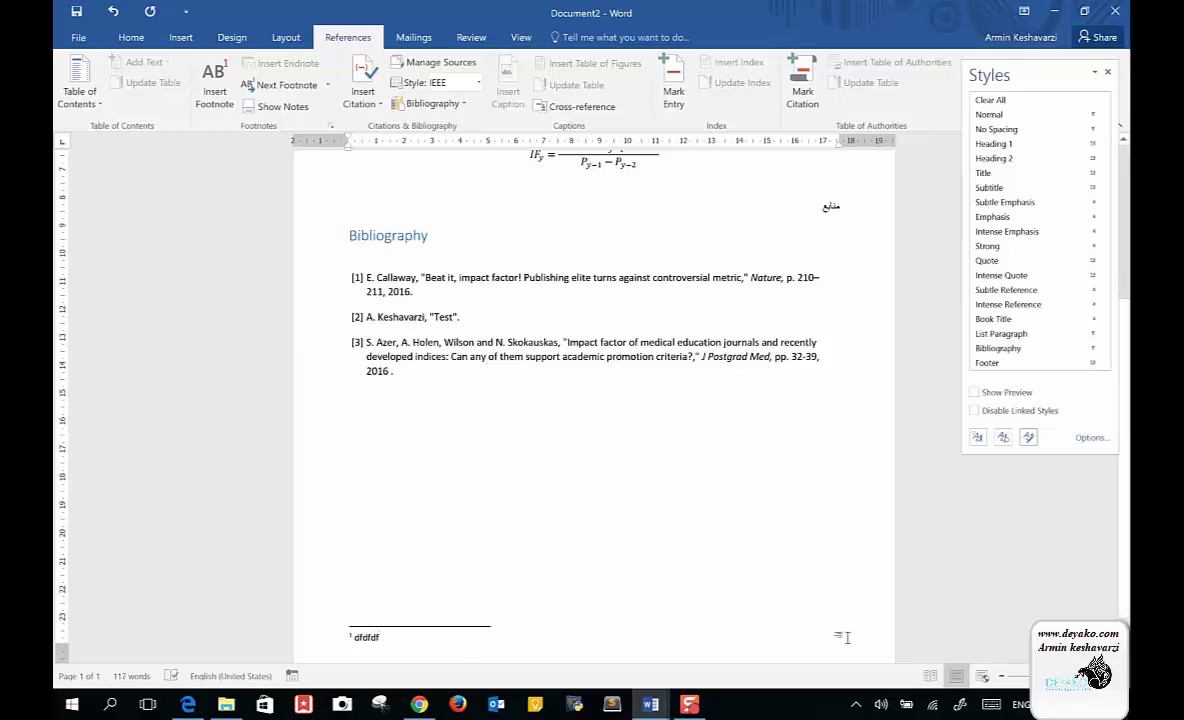
scroll(749, 615, down, 1)
scroll(749, 615, down, 1)
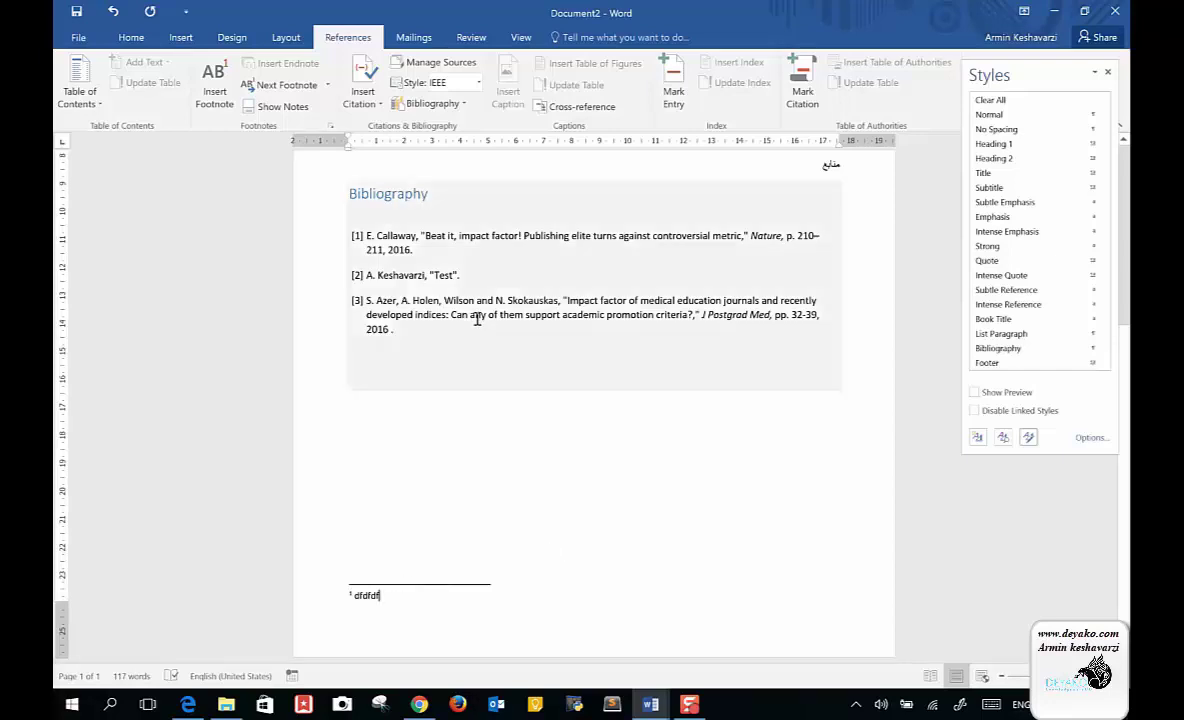
scroll(477, 330, up, 5)
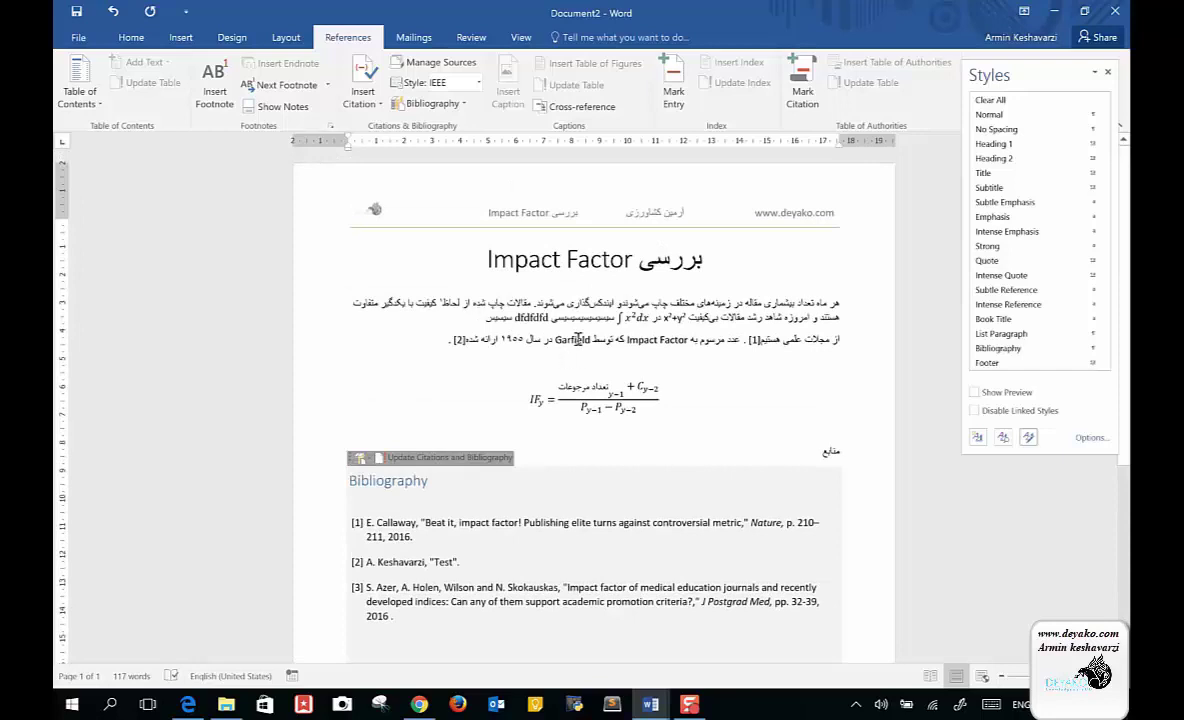
Step: Replace the selected word with the Persian name گارفیلد after توسط
double_click(577, 340)
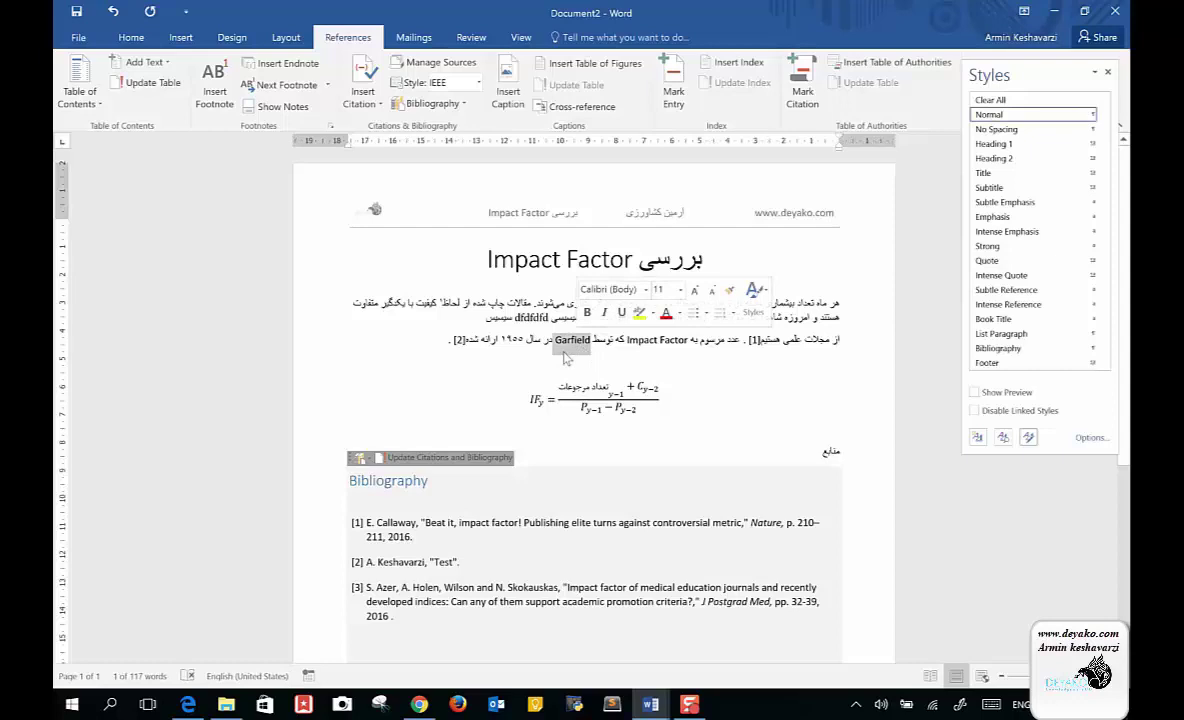
text(hv)
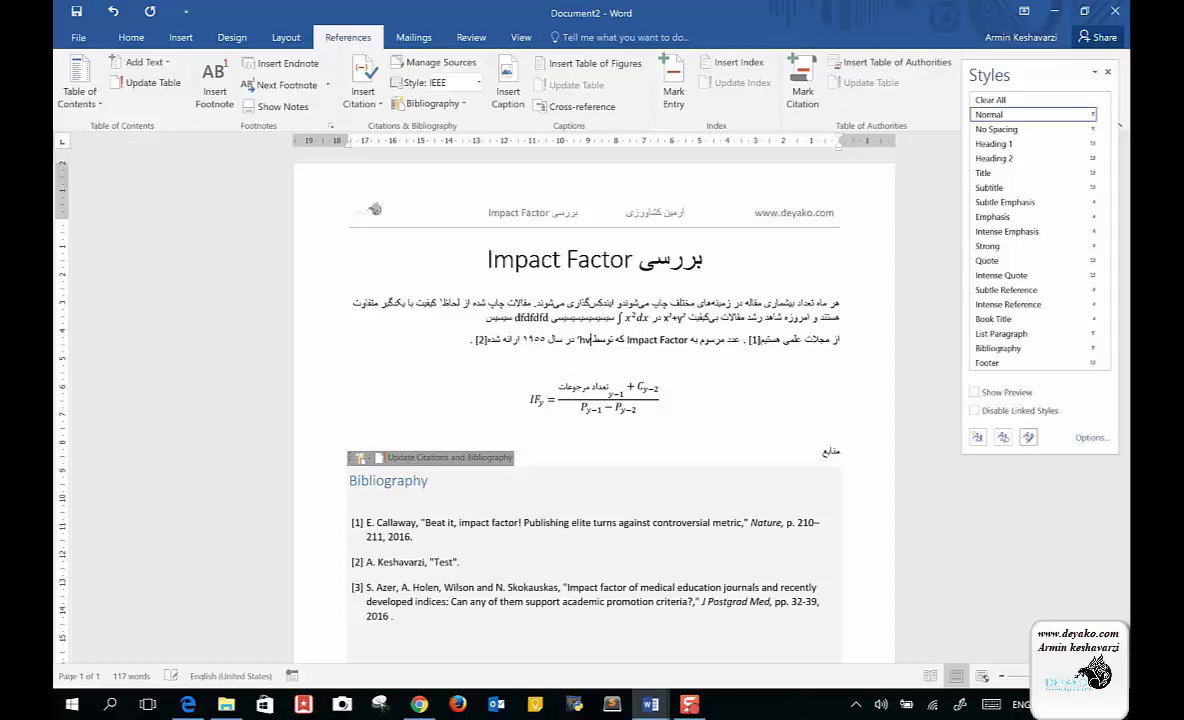
key(BackSpace)
key(BackSpace)
key(BackSpace)
key(alt+shift)
text(گار)
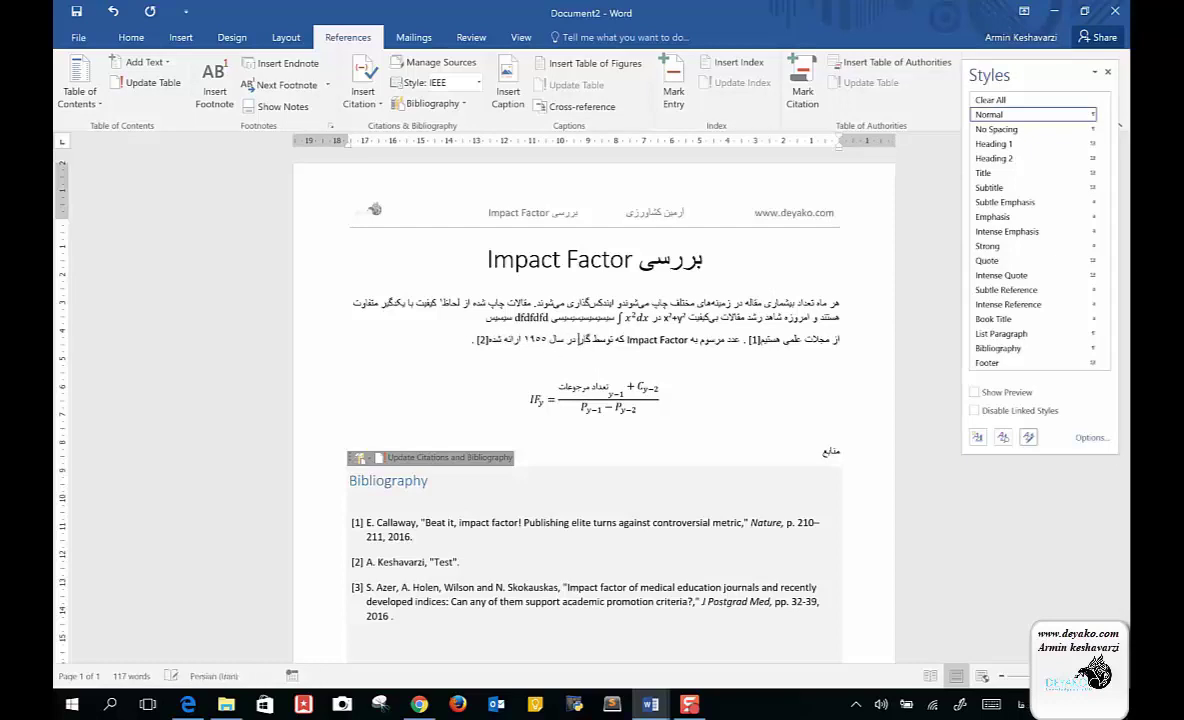
text(فیلد)
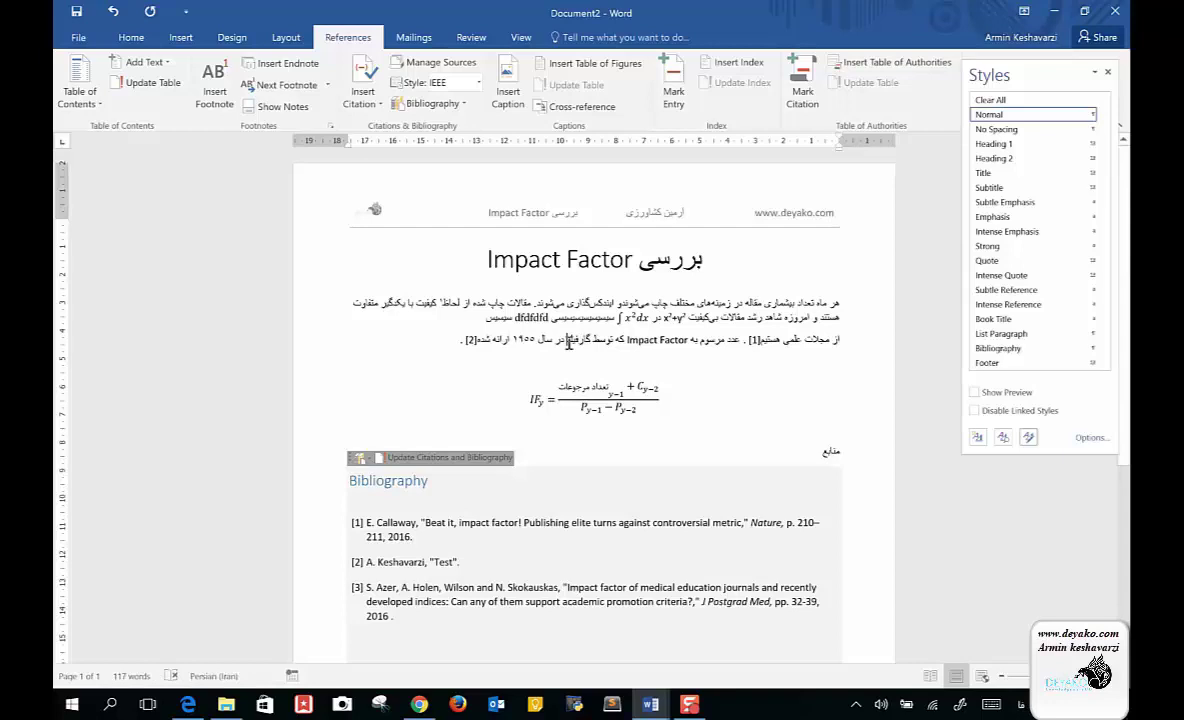
Step: Attach a second footnote spelling the name in English as 'Garfiled'
click(218, 80)
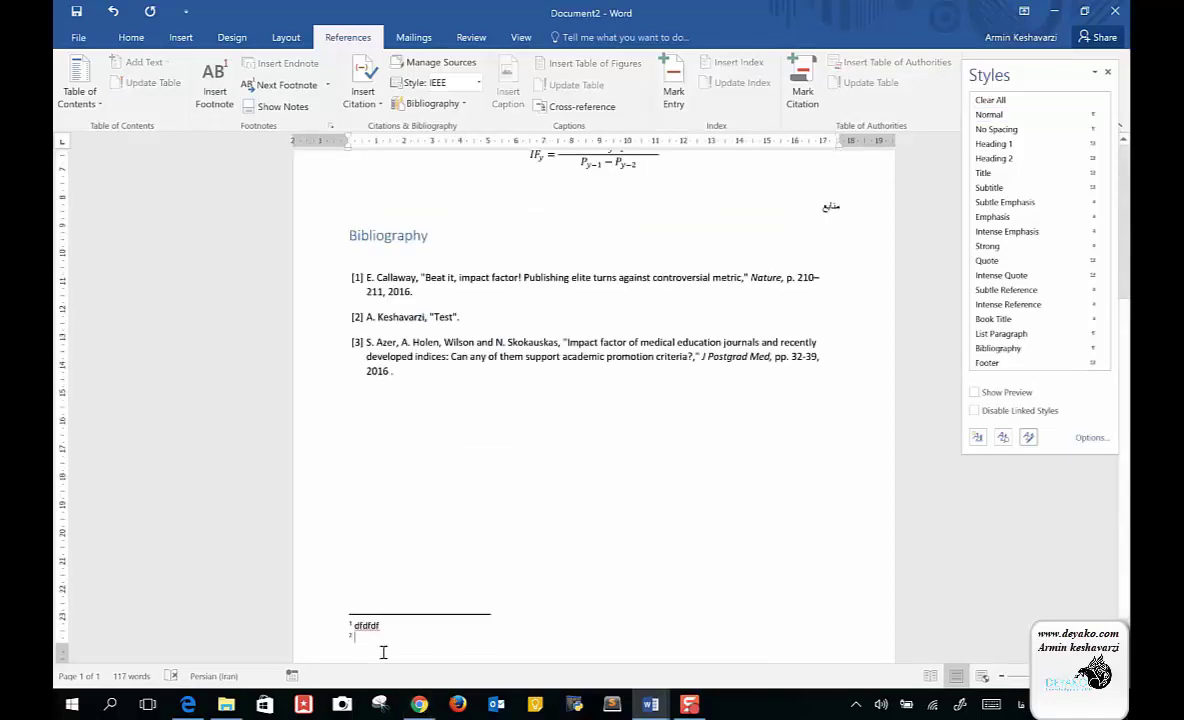
key(alt+shift)
text(Garfiled)
scroll(539, 452, up, 5)
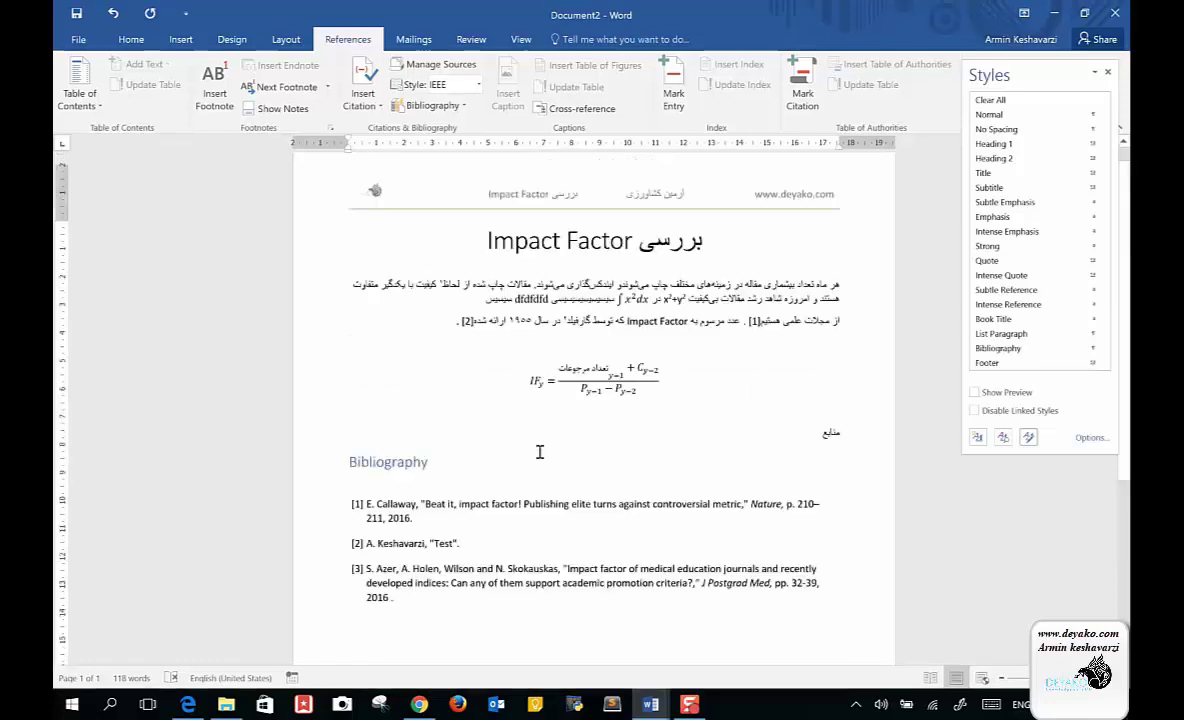
Step: Switch to Web Layout, close the Styles pane and open the Footnote Separator for editing
click(521, 37)
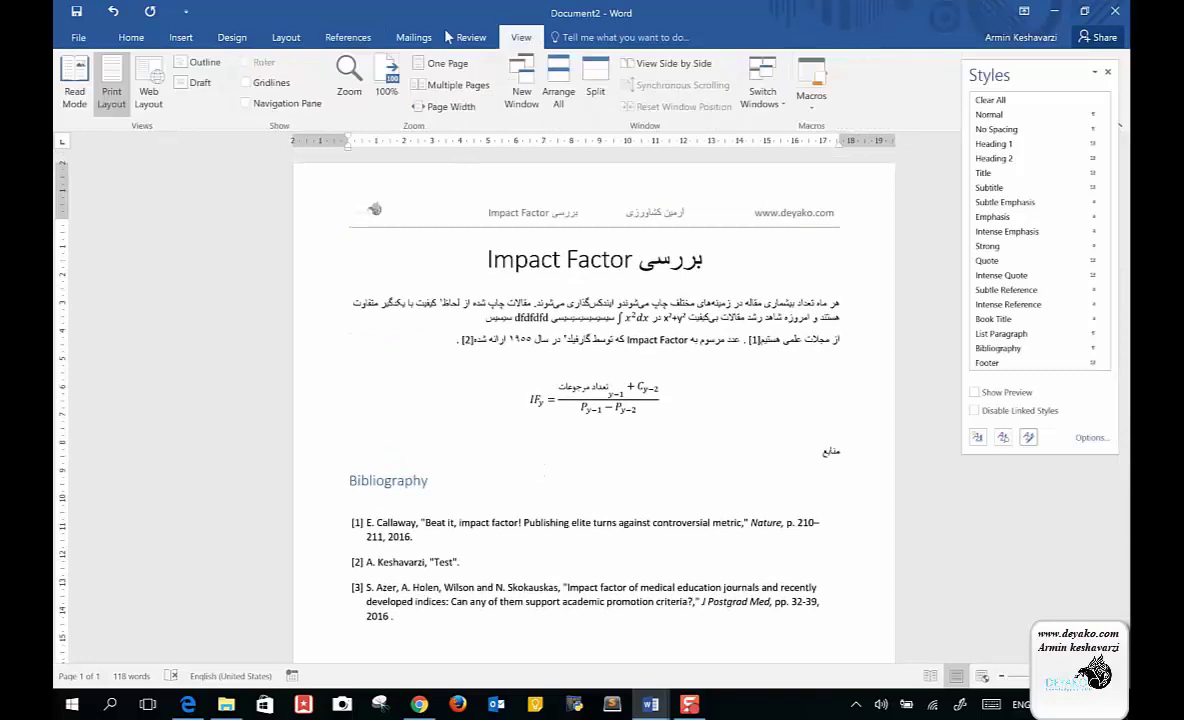
click(150, 88)
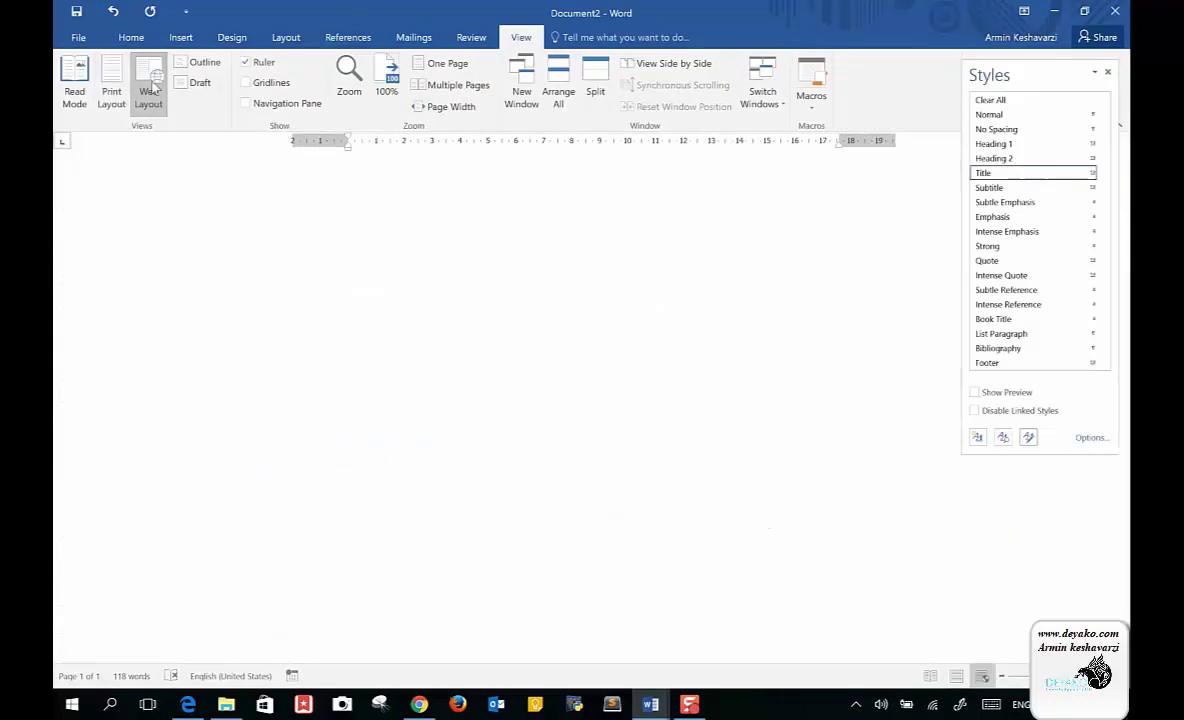
click(1107, 72)
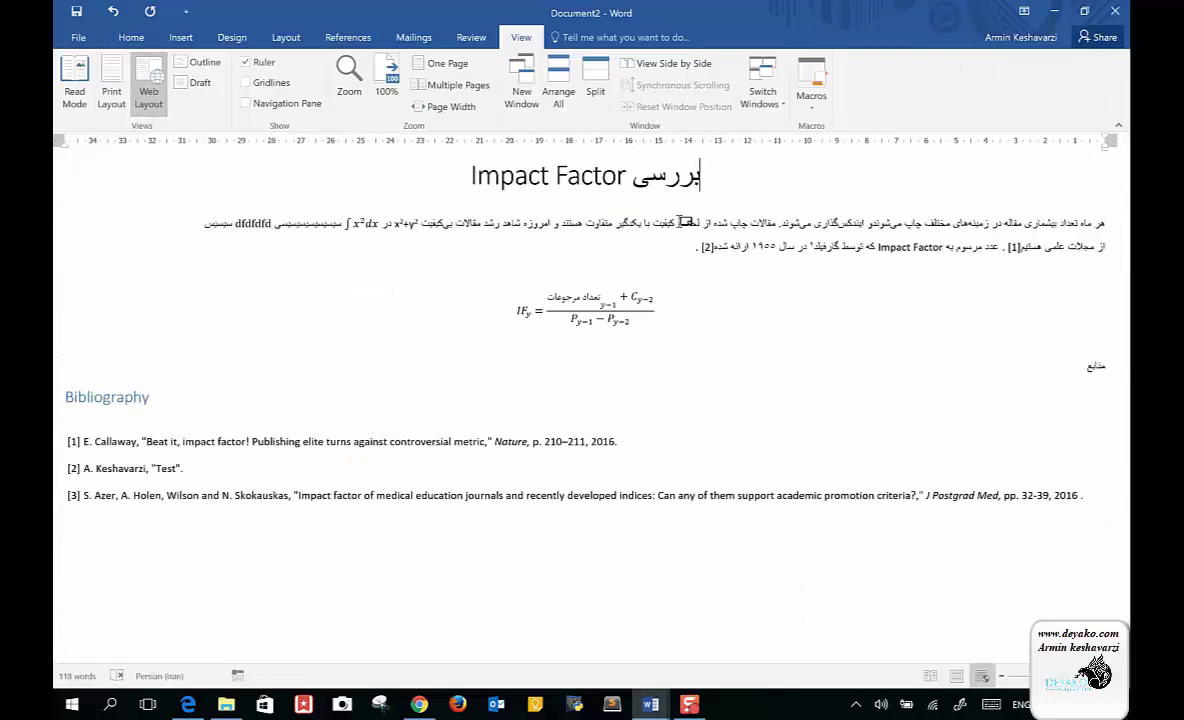
double_click(682, 220)
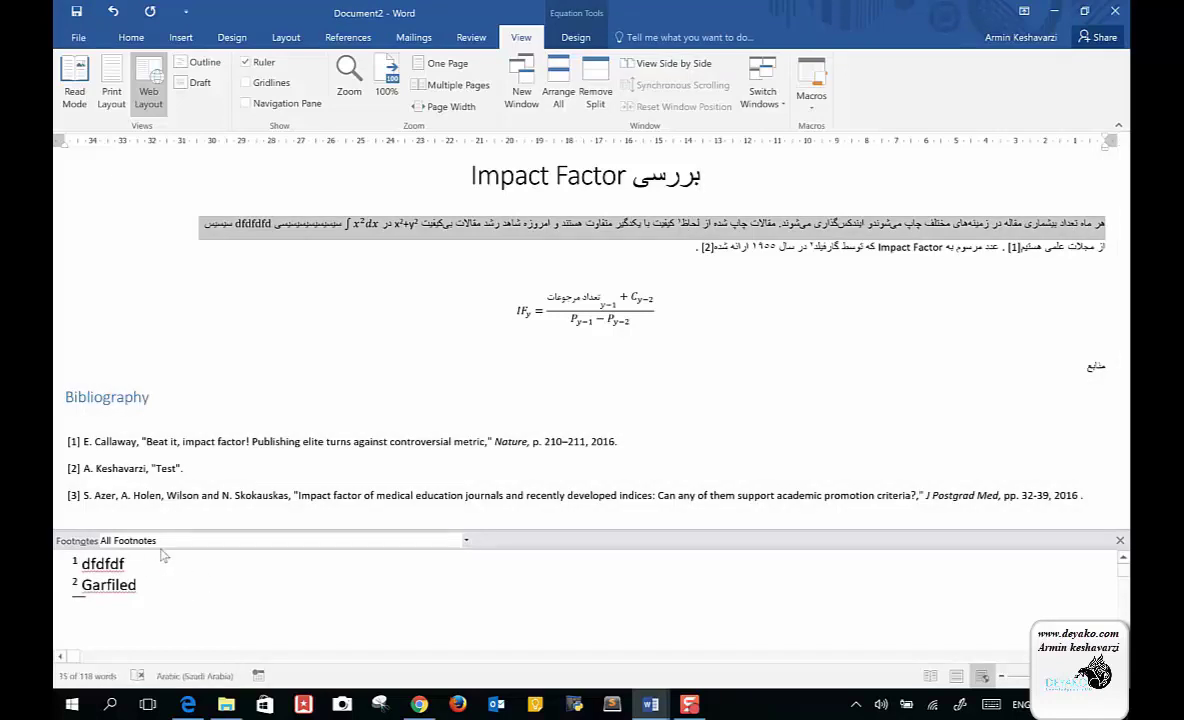
click(466, 540)
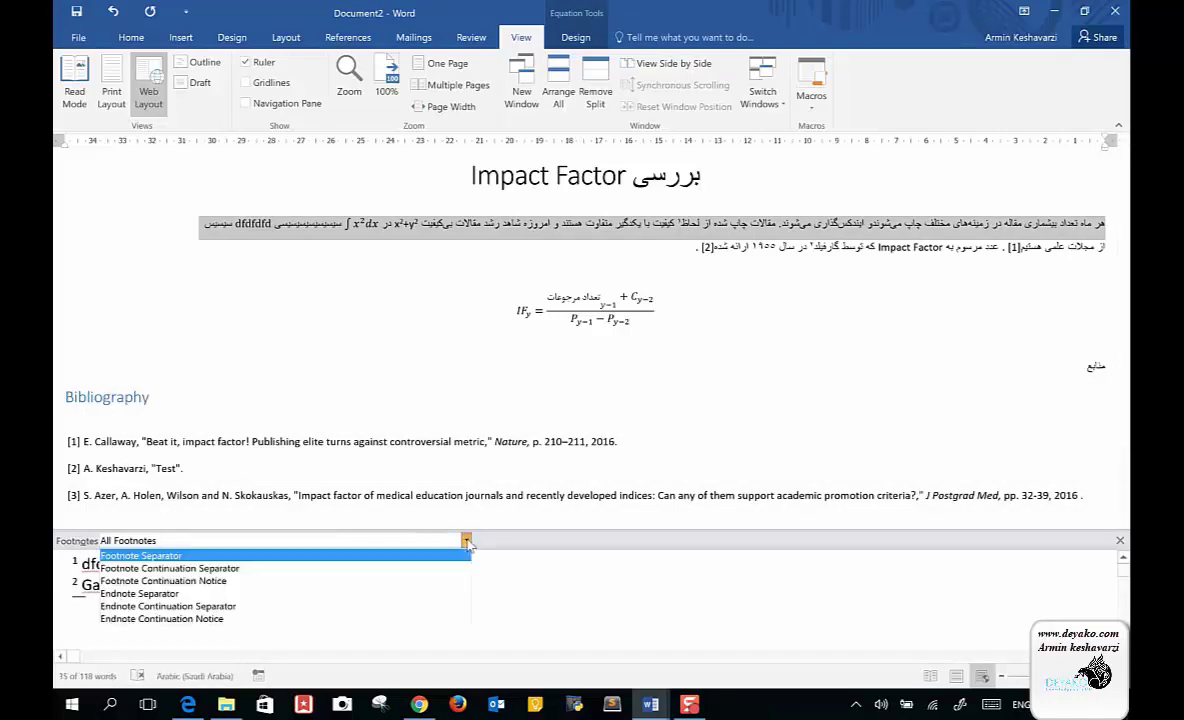
click(367, 558)
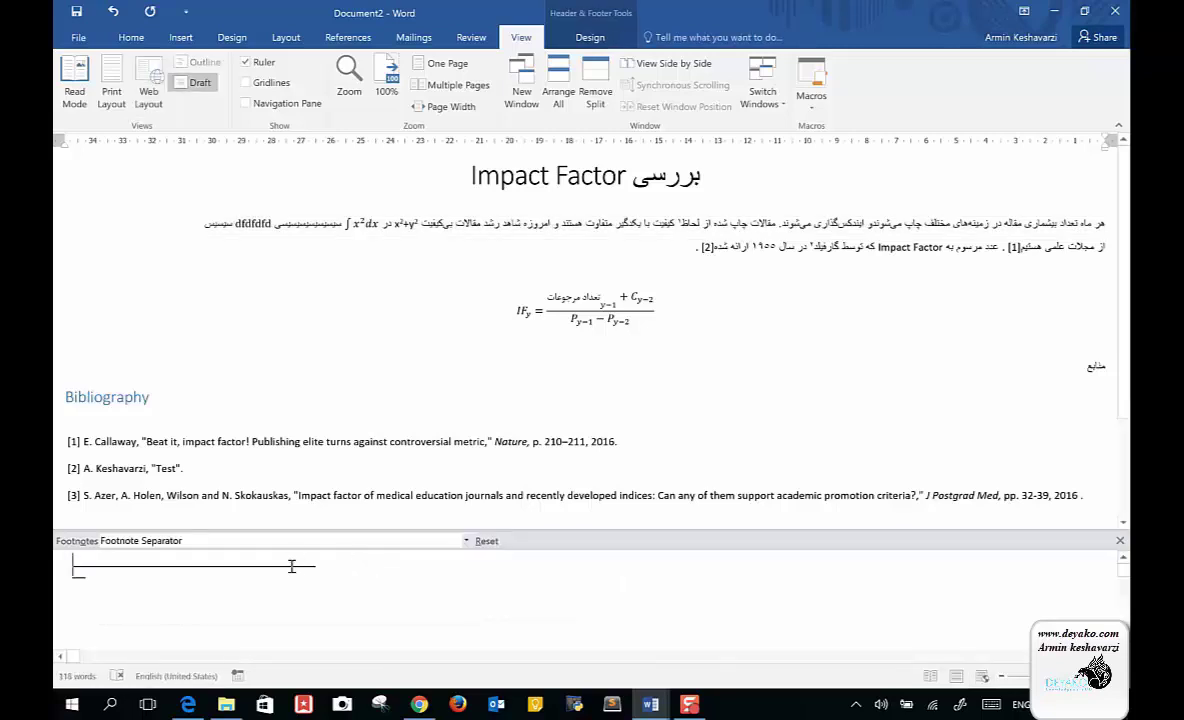
Step: Set the footnote separator paragraph to right-to-left
click(131, 37)
click(613, 74)
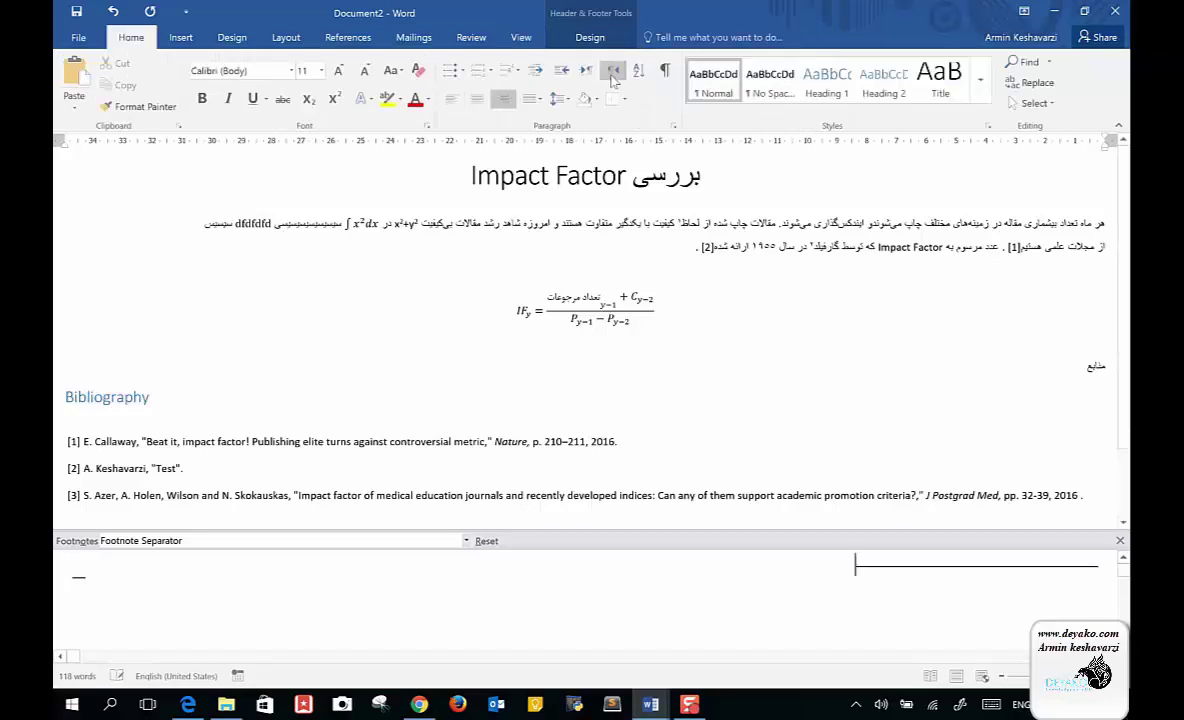
click(586, 71)
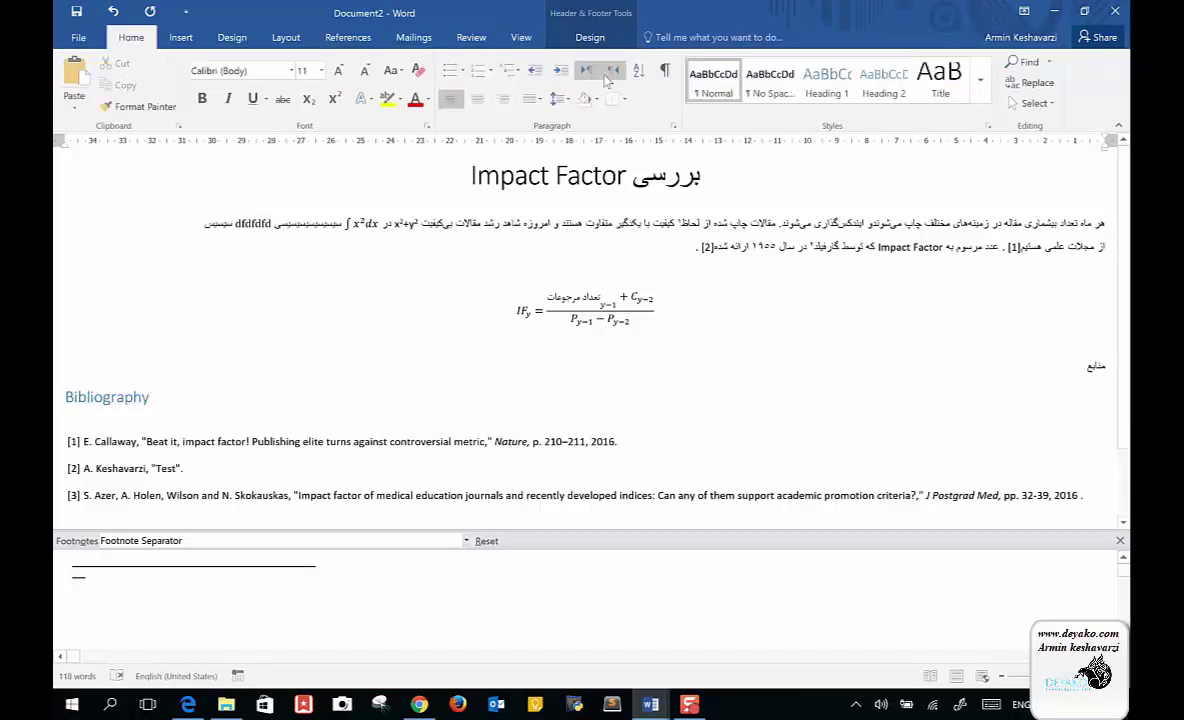
click(612, 71)
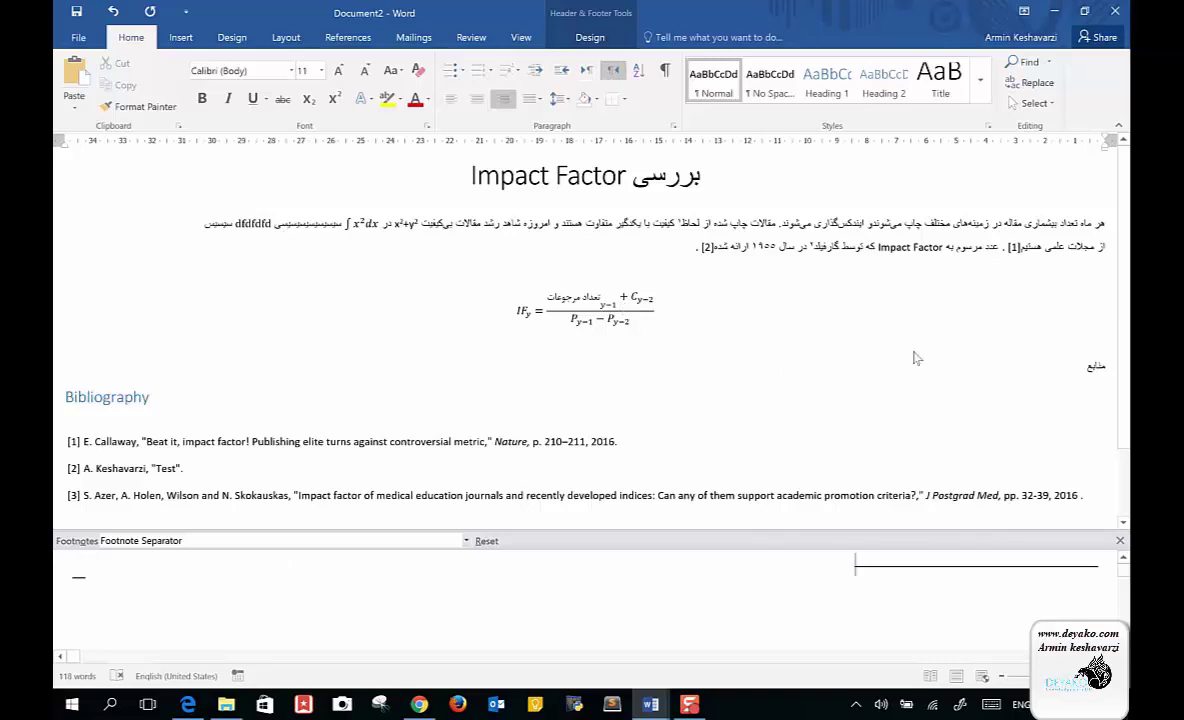
click(556, 38)
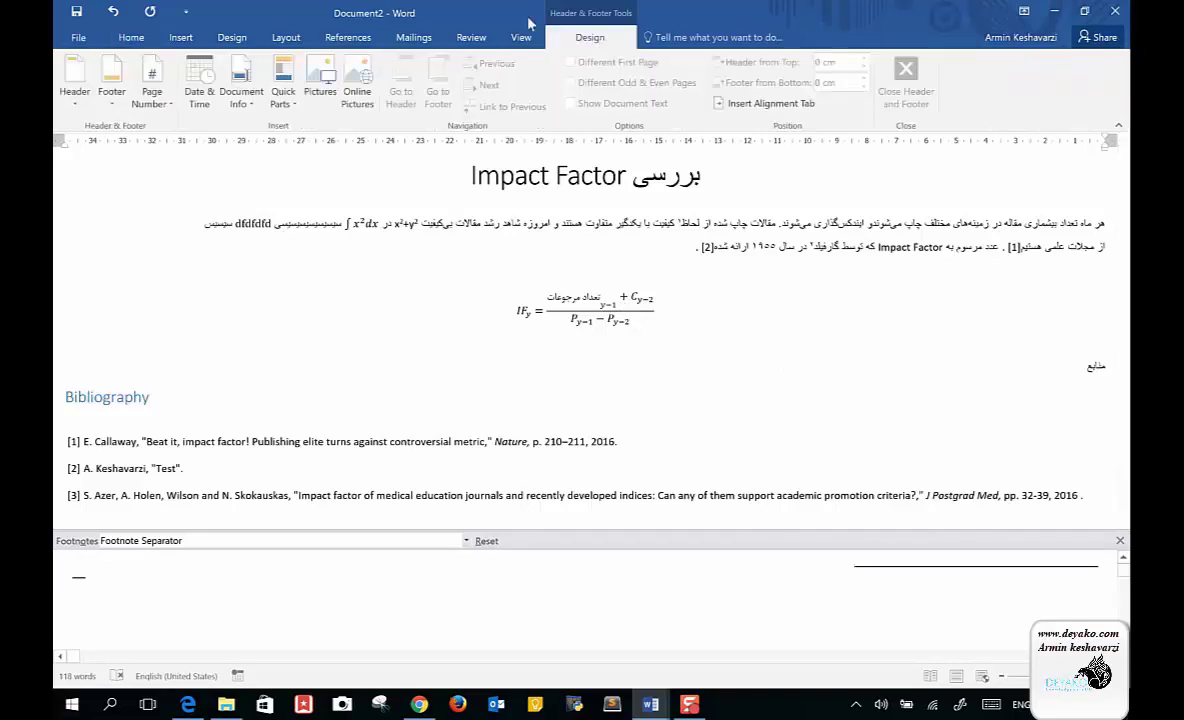
click(128, 37)
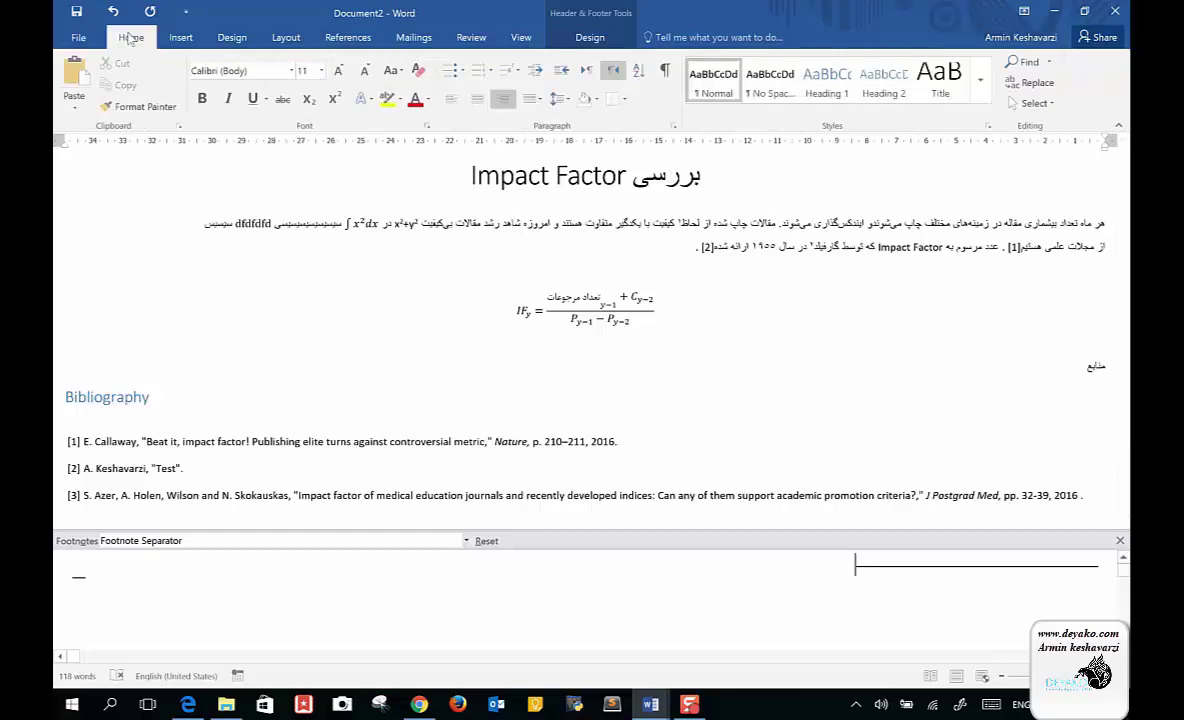
Step: Return to Print Layout and check the footnotes at the page bottom
click(473, 343)
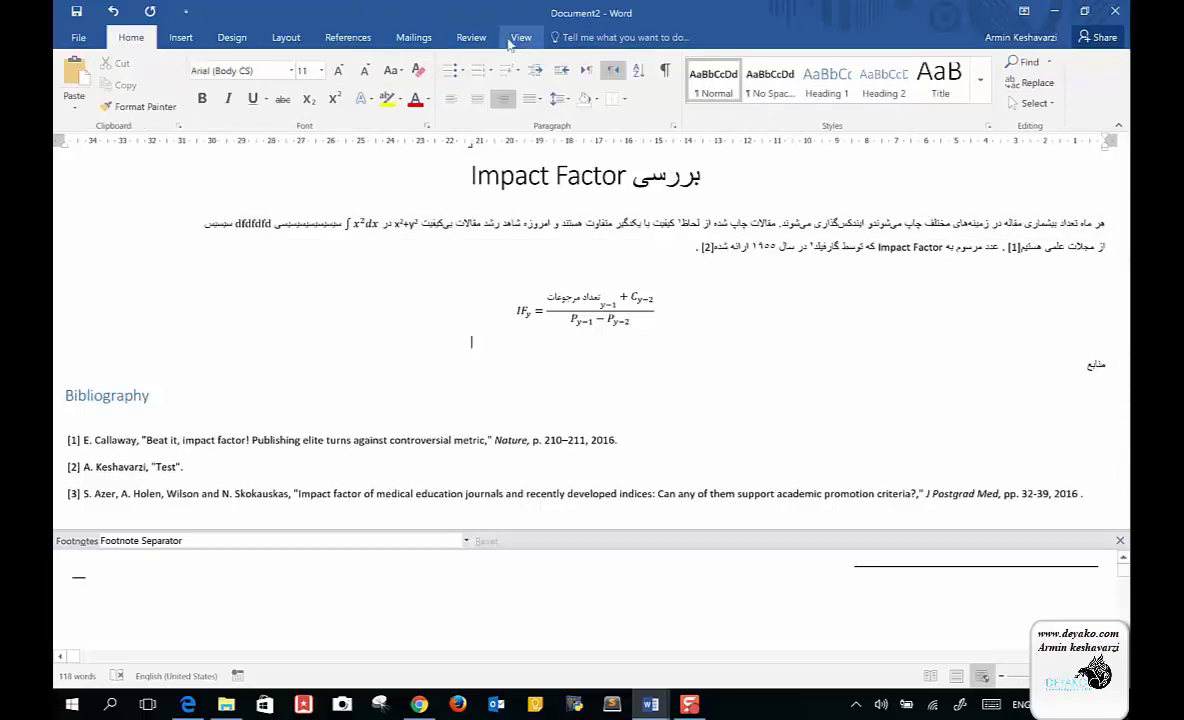
click(518, 37)
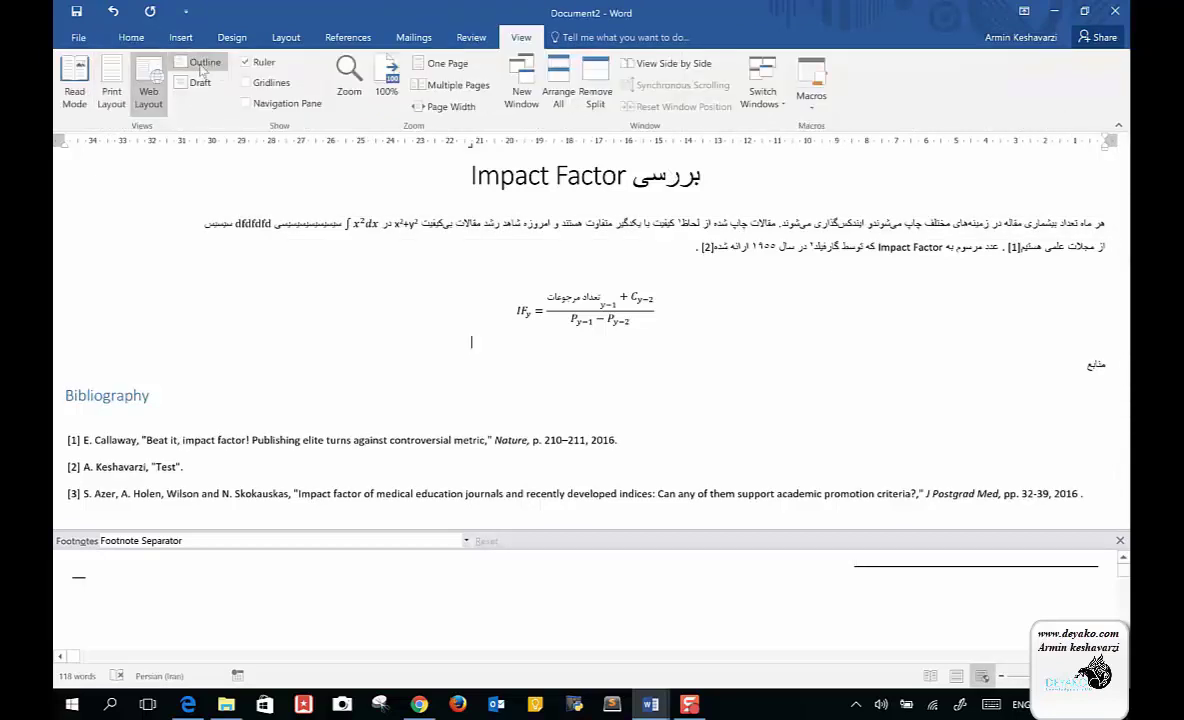
click(111, 85)
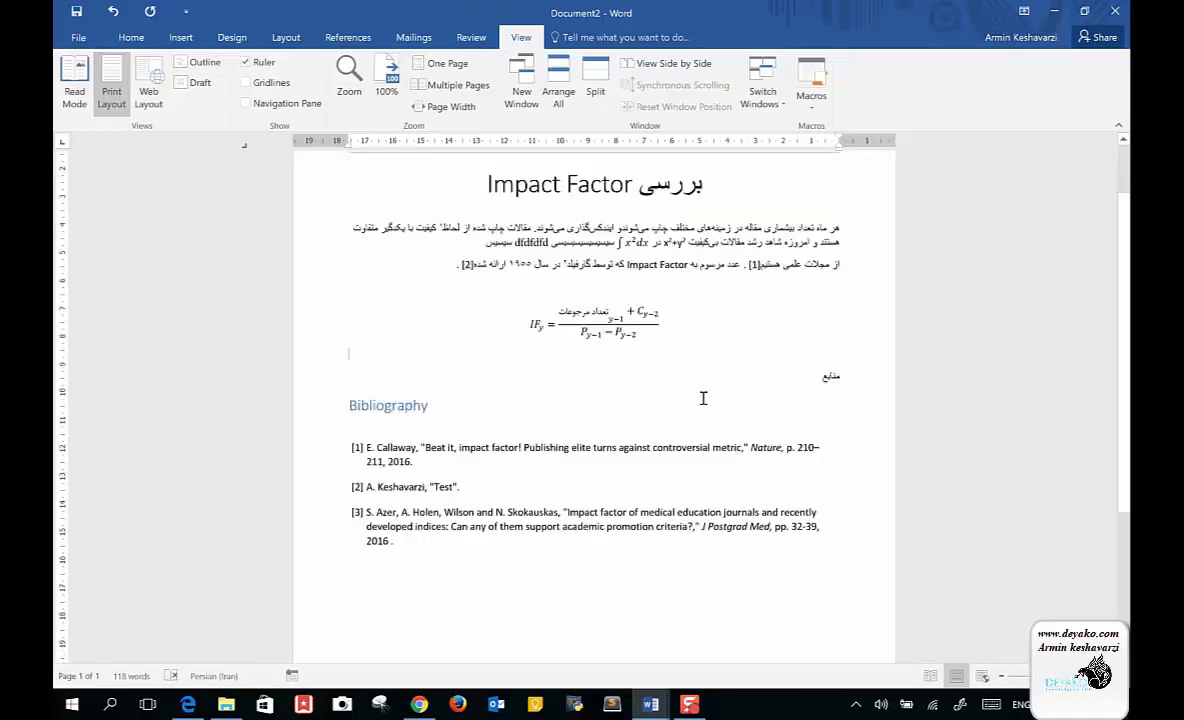
scroll(703, 398, down, 5)
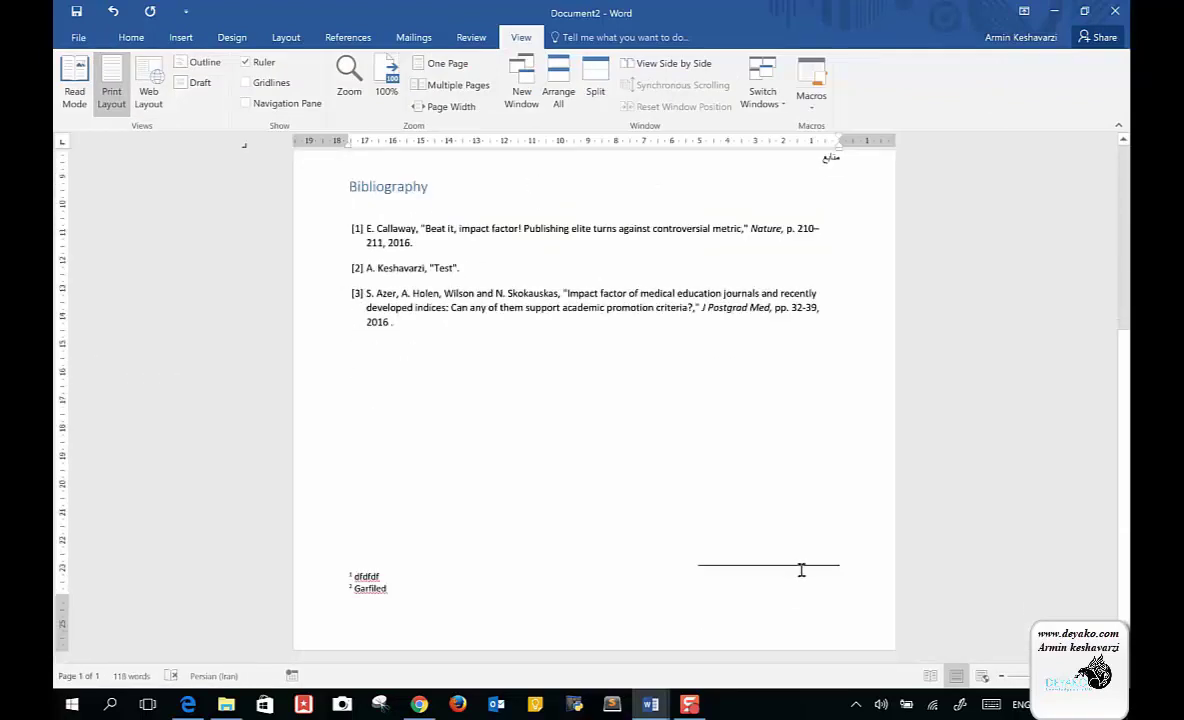
click(650, 704)
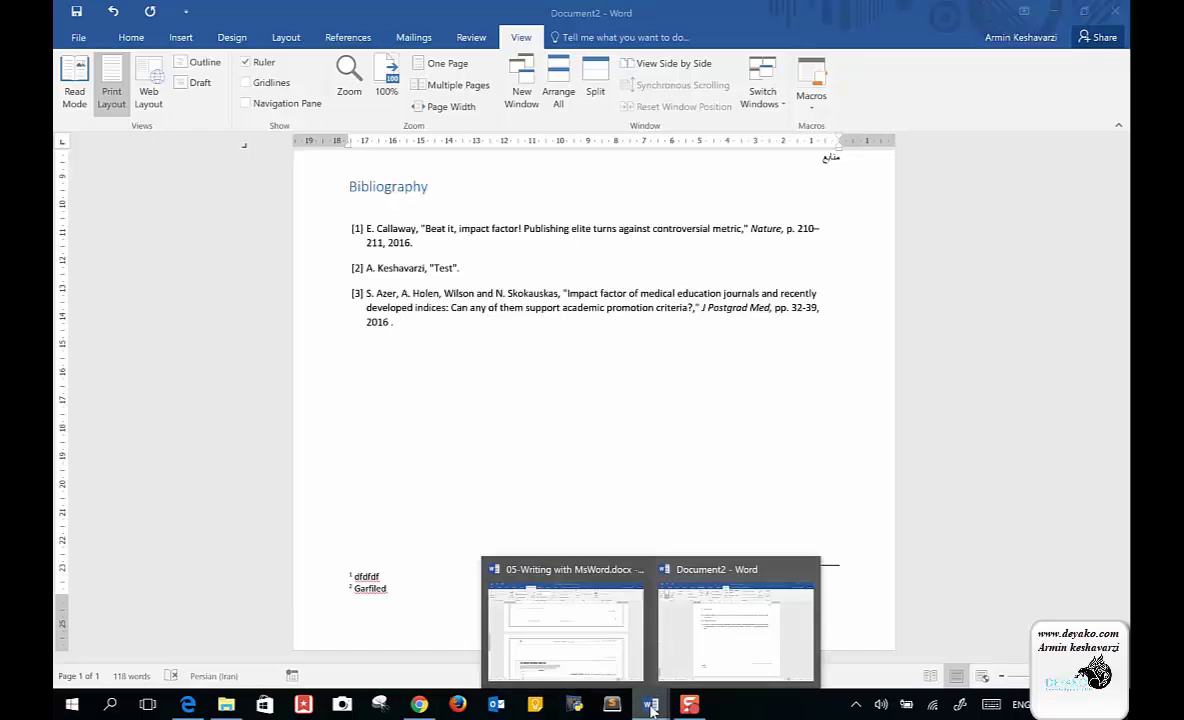
Step: Switch back to the 05-Writing with MsWord document and scroll to the journals table
click(593, 633)
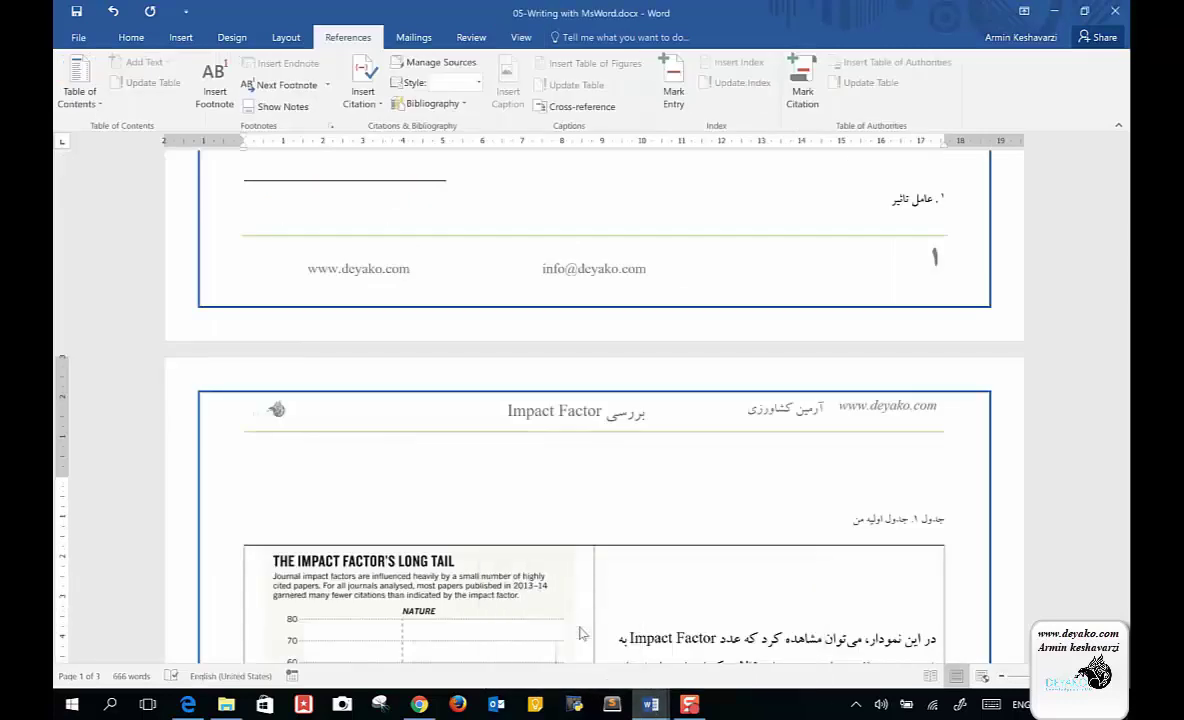
scroll(615, 377, up, 2)
scroll(614, 373, up, 2)
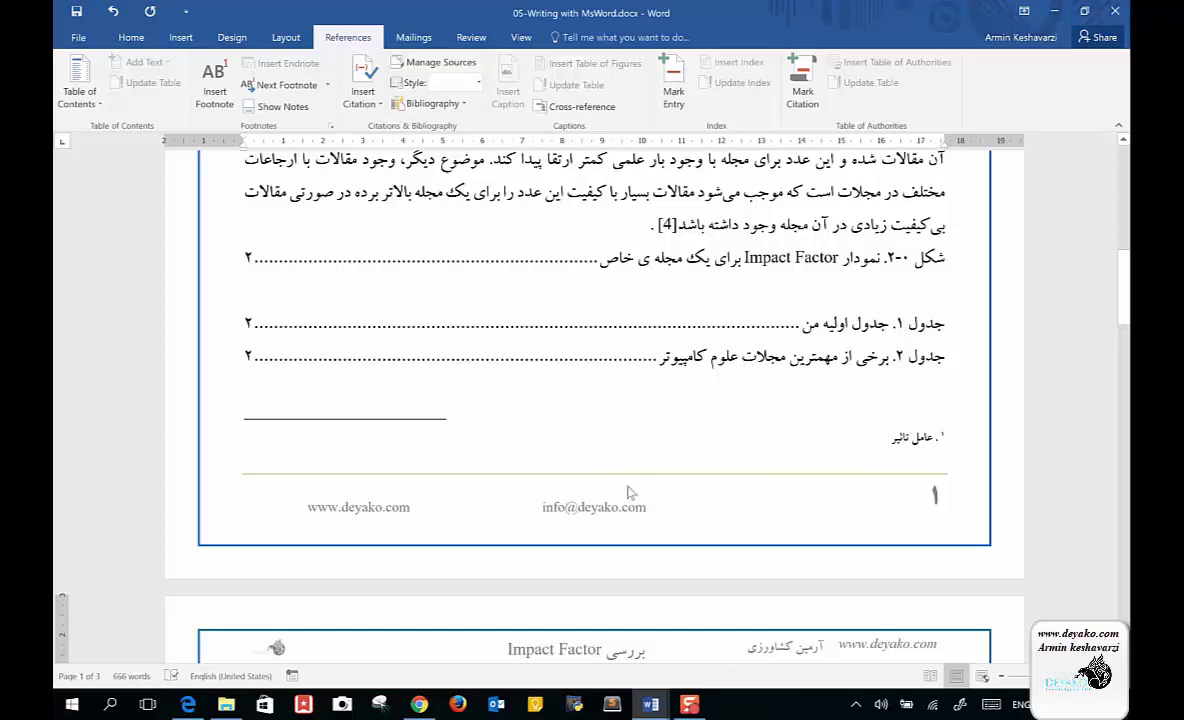
click(316, 418)
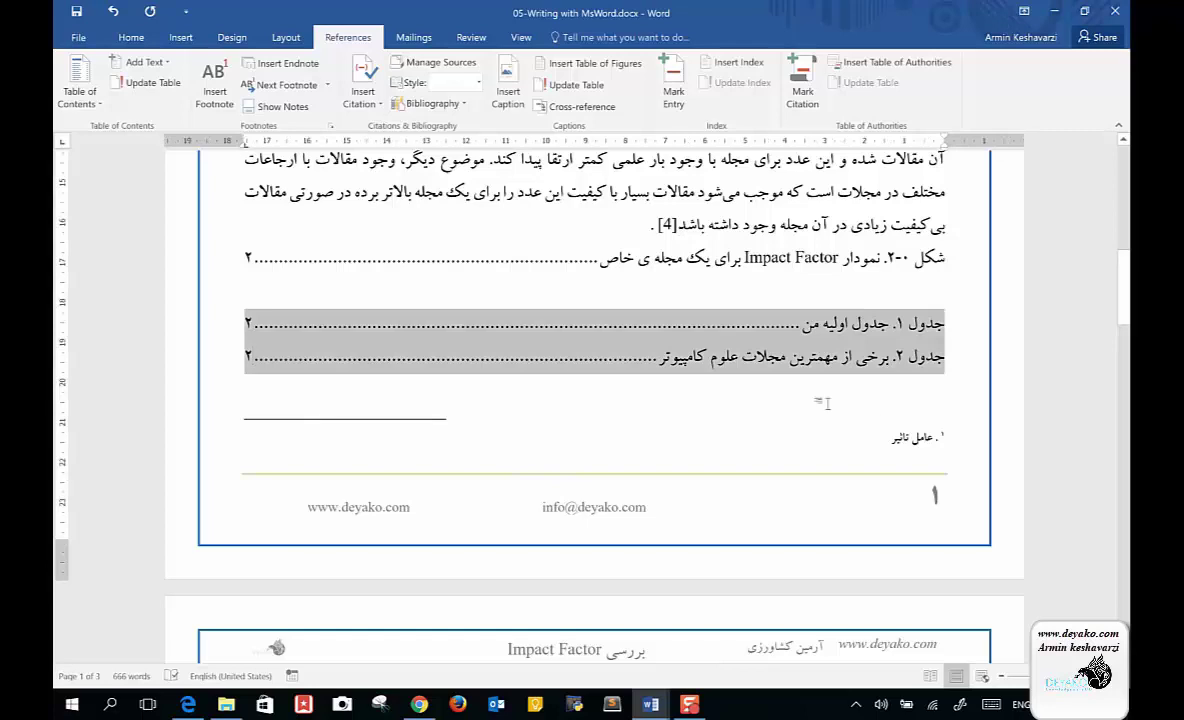
scroll(652, 465, down, 2)
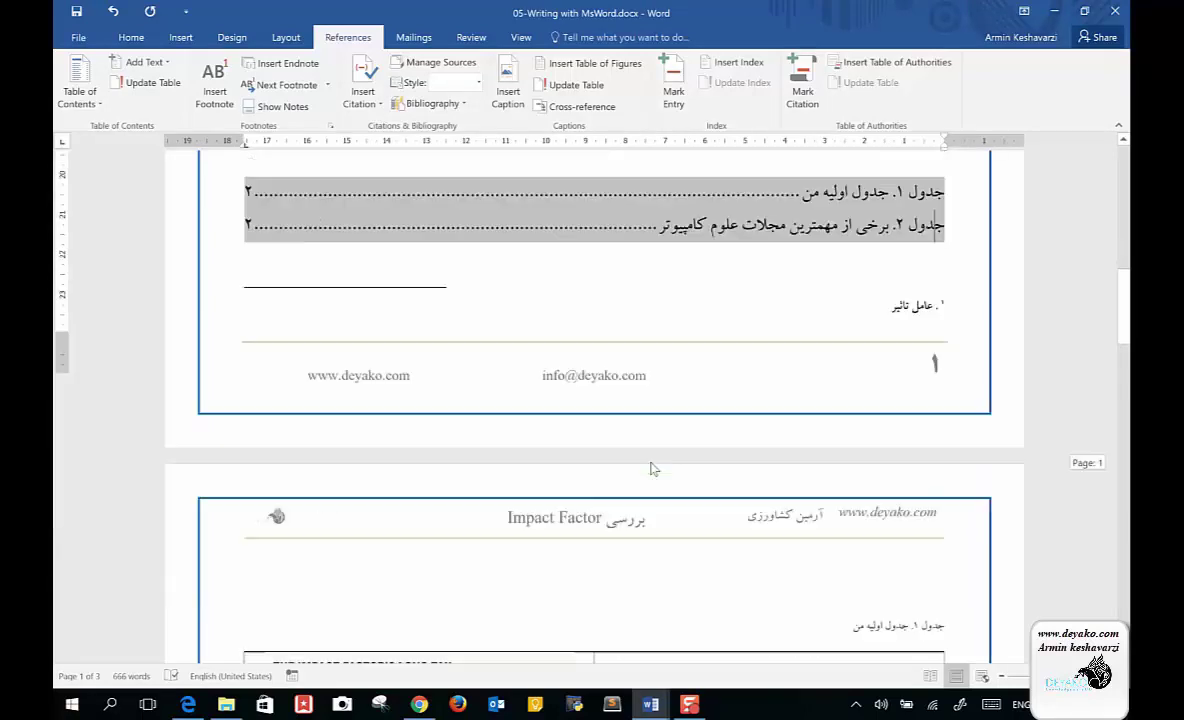
scroll(600, 470, down, 5)
scroll(391, 560, down, 3)
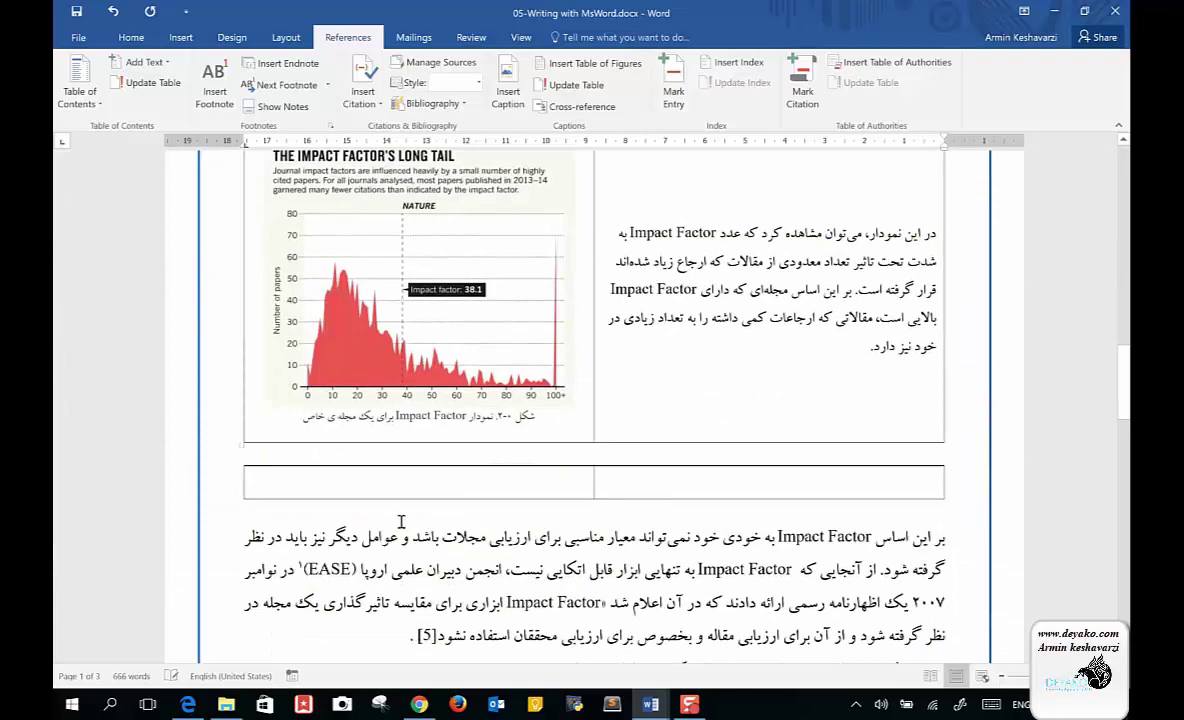
scroll(398, 535, down, 3)
scroll(391, 541, down, 4)
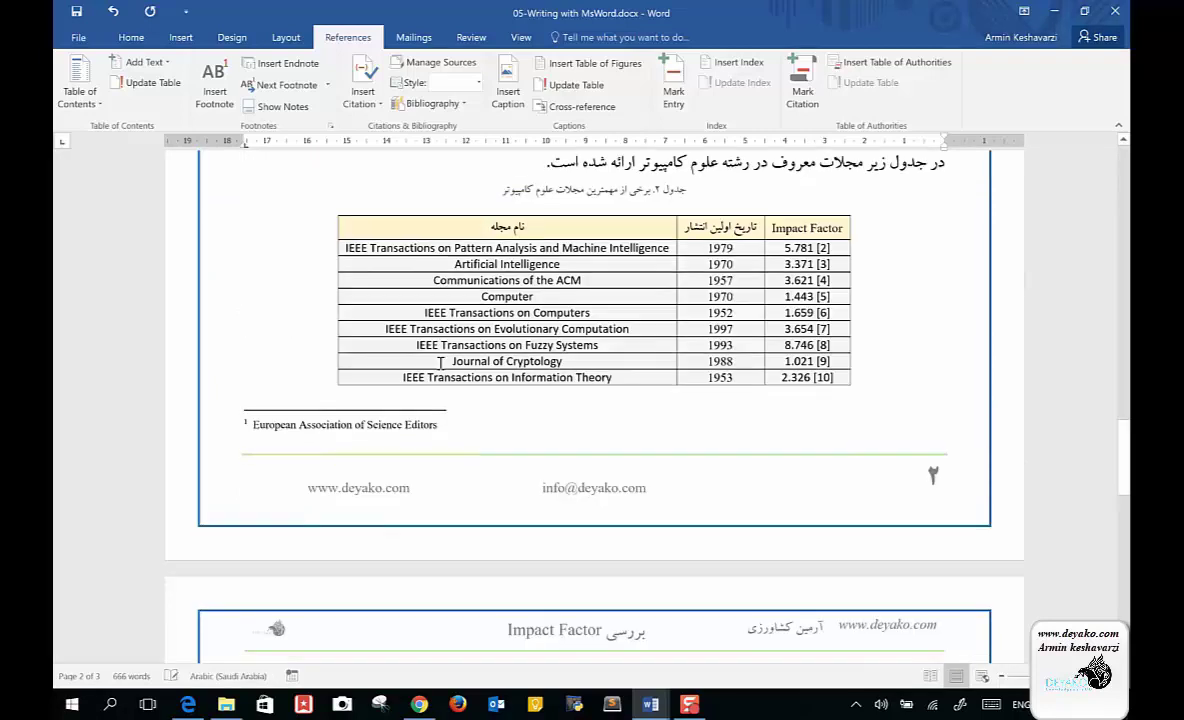
click(408, 441)
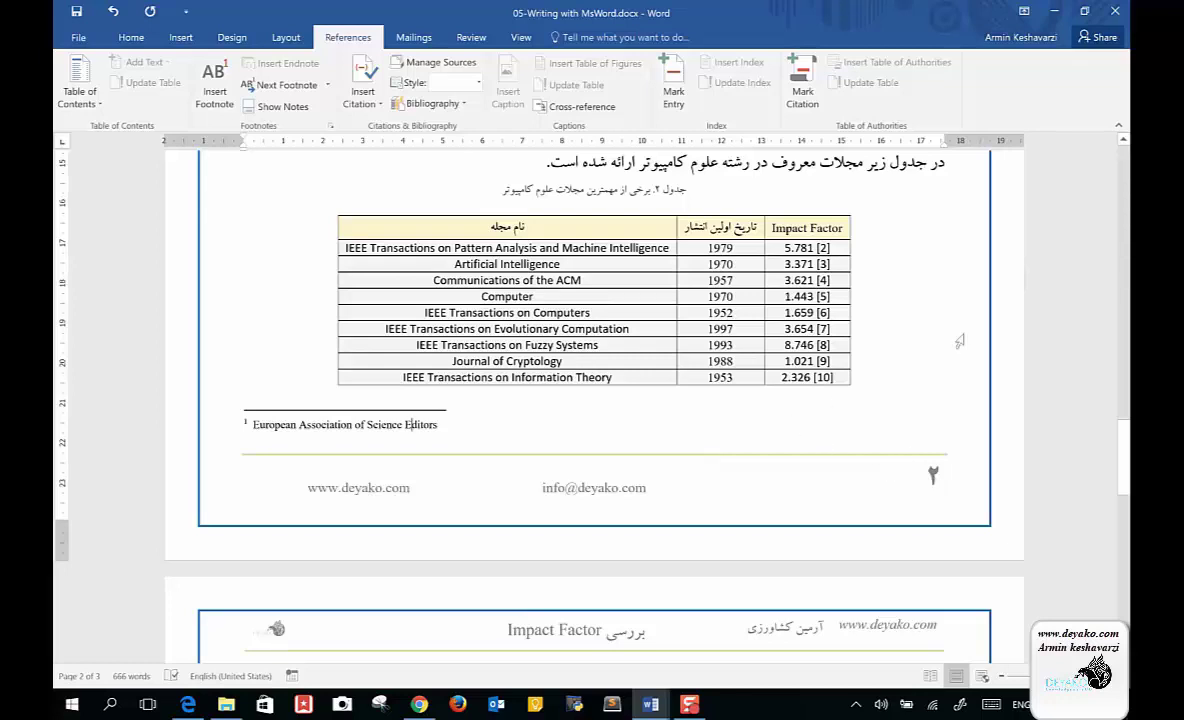
Step: Add an empty paragraph below the journals table, above the منابع heading
scroll(959, 342, up, 3)
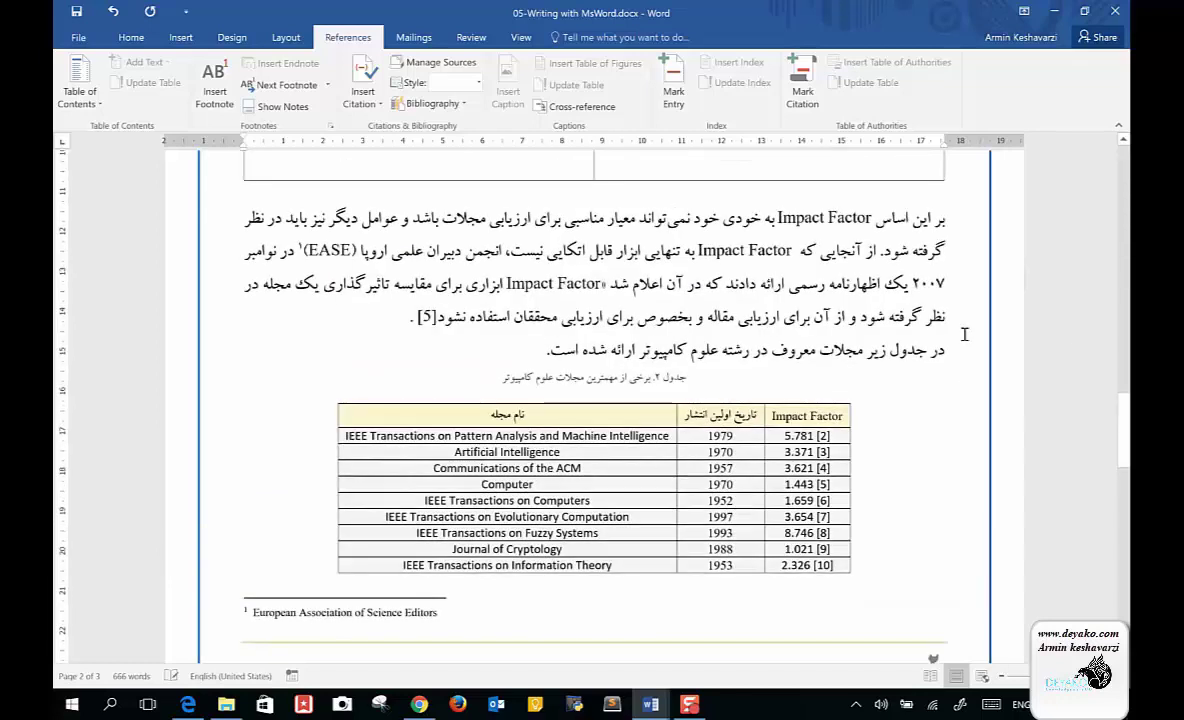
scroll(929, 440, up, 1)
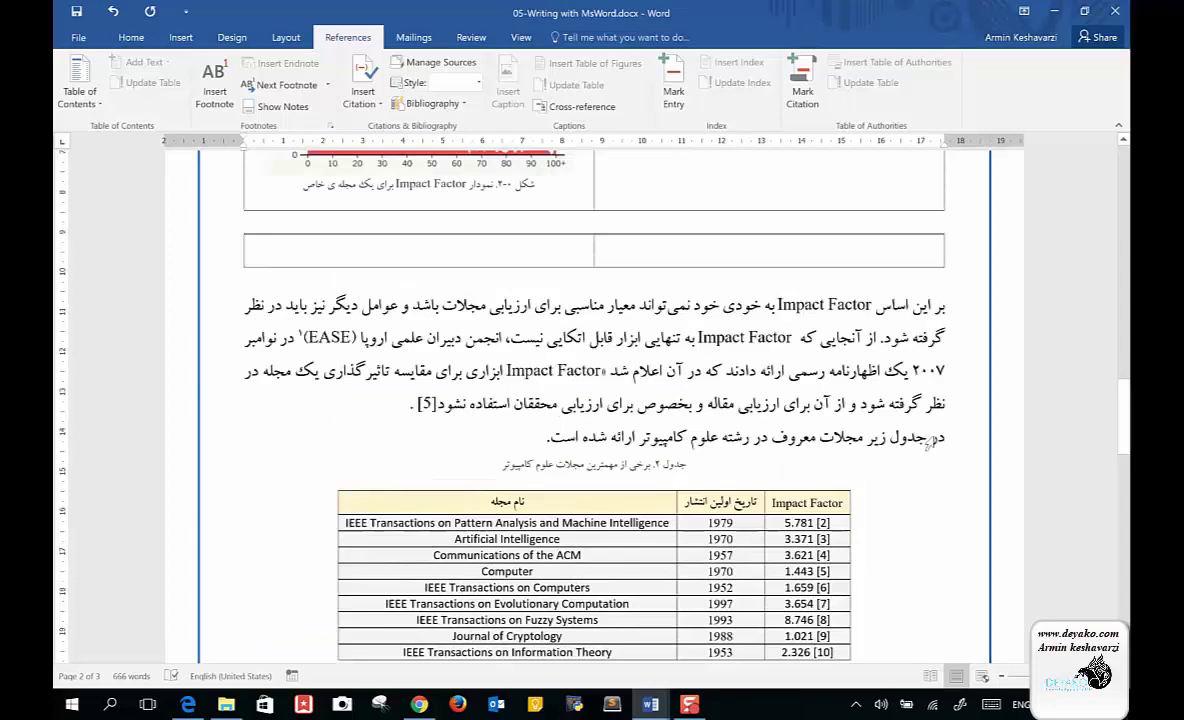
scroll(929, 440, up, 3)
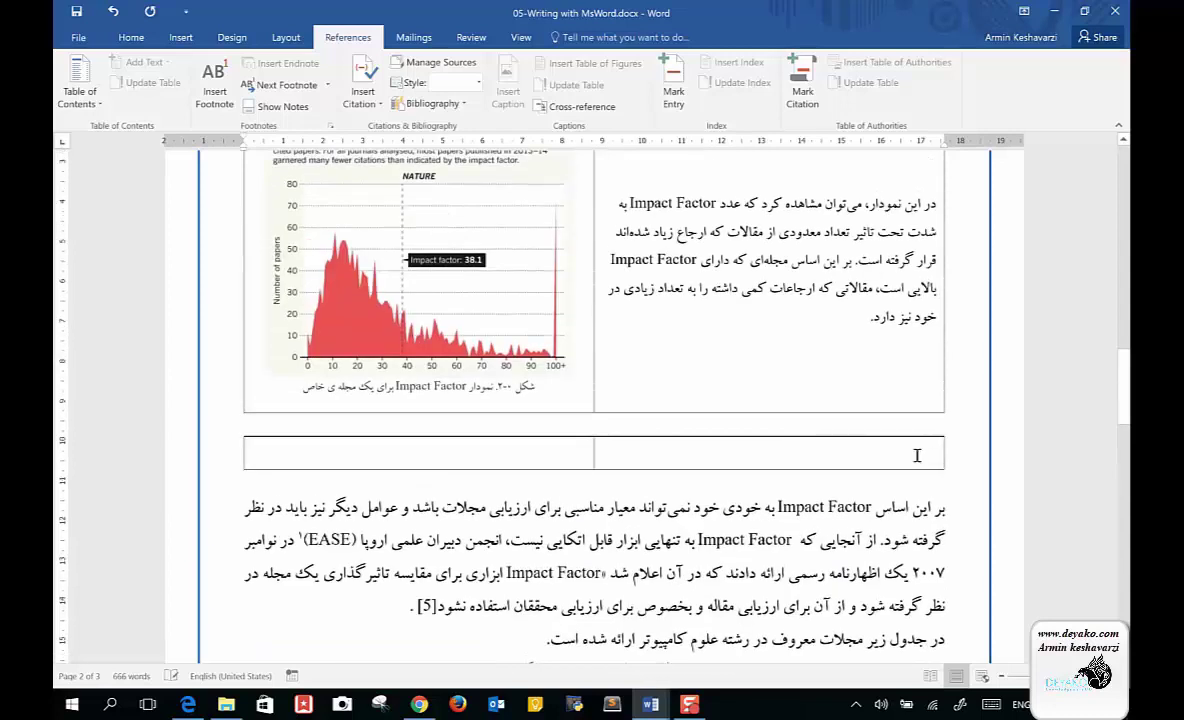
click(916, 455)
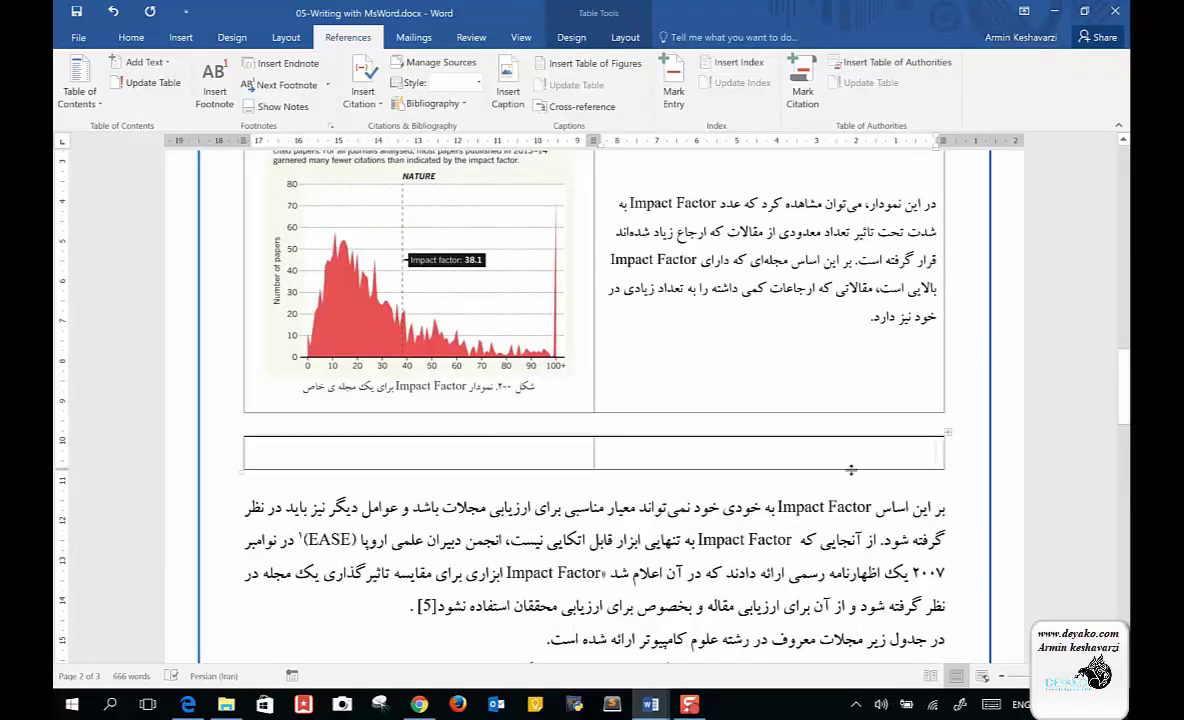
scroll(651, 555, down, 5)
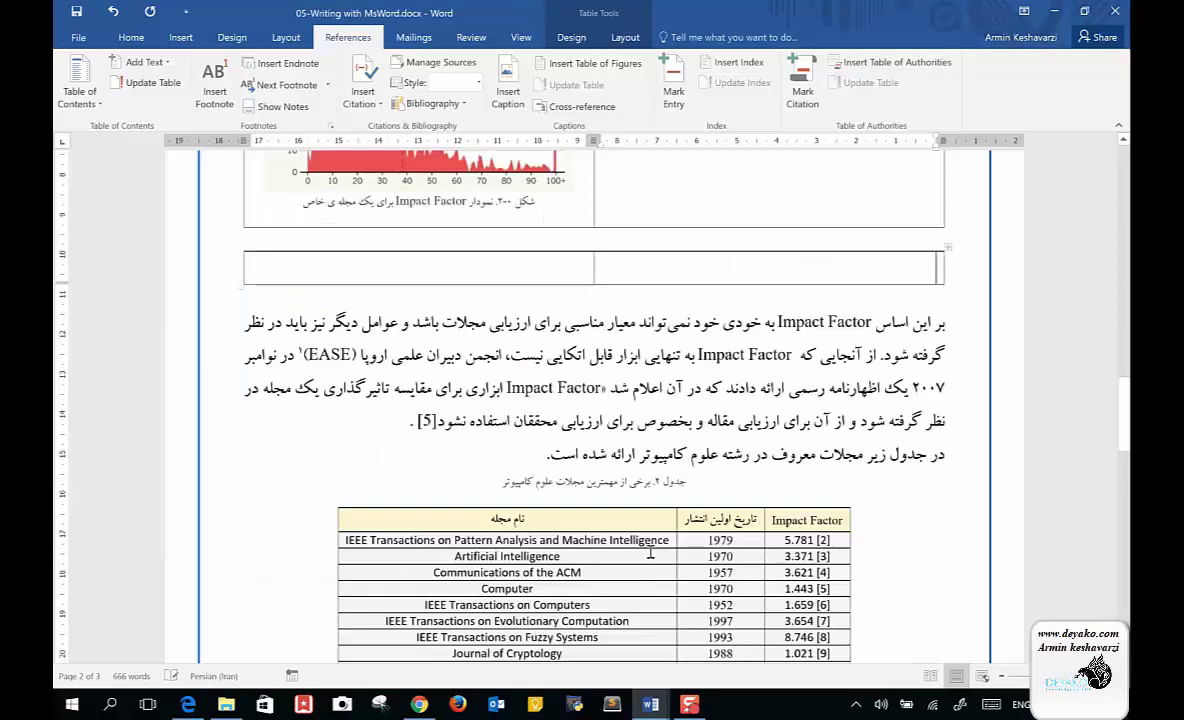
click(660, 395)
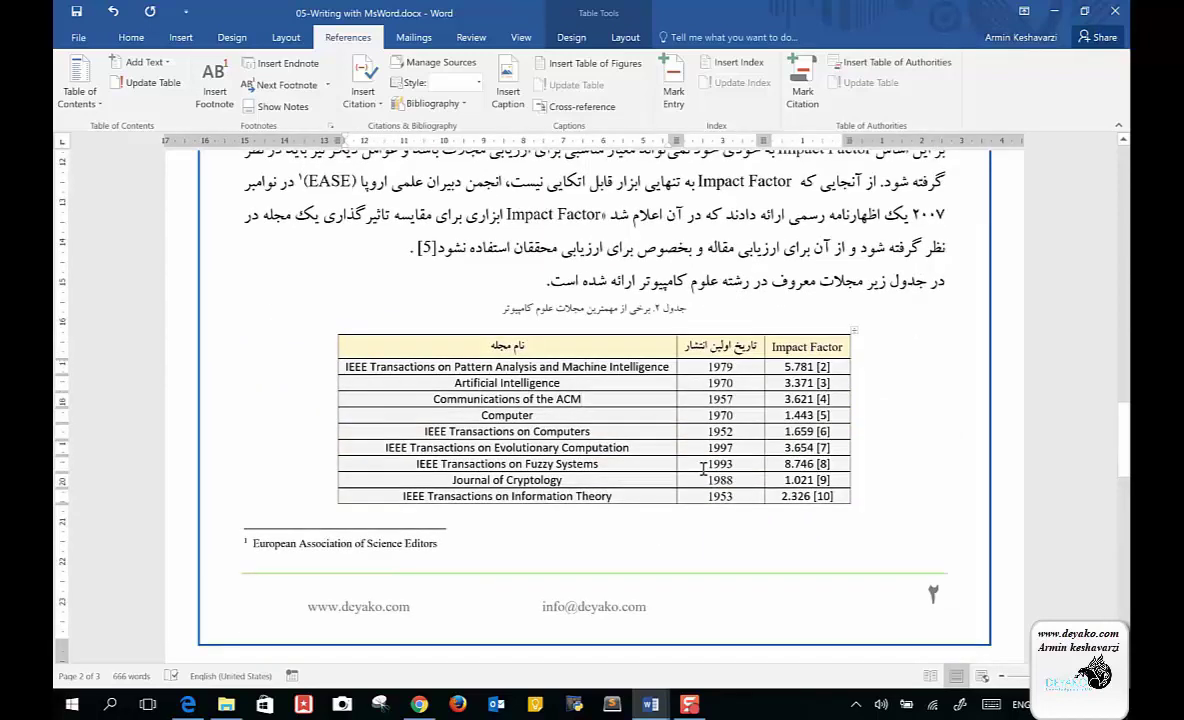
scroll(704, 468, down, 3)
scroll(704, 470, down, 2)
scroll(720, 500, down, 1)
scroll(861, 398, down, 1)
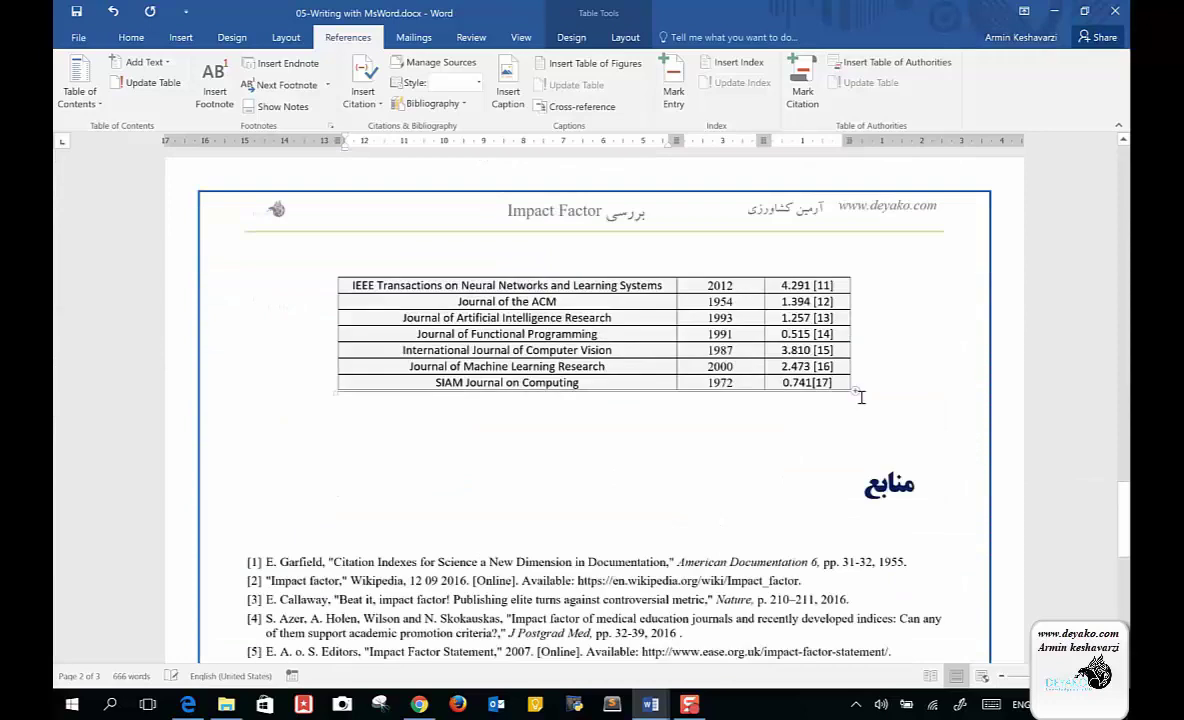
click(862, 417)
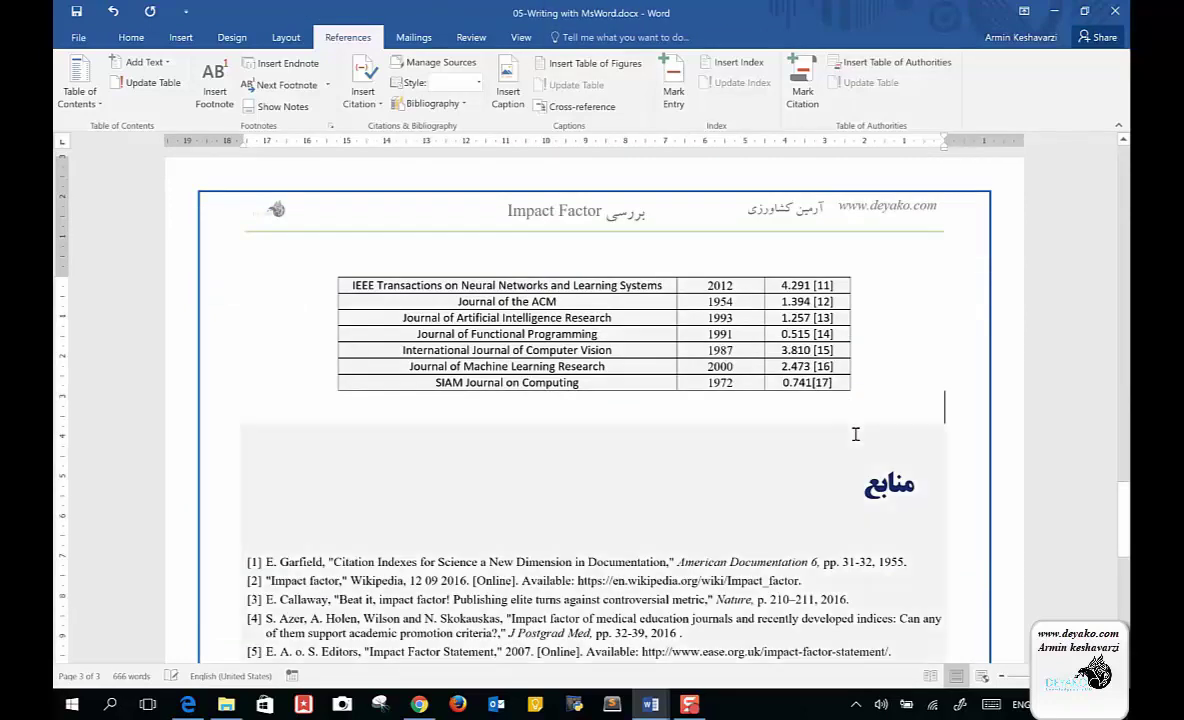
key(Return)
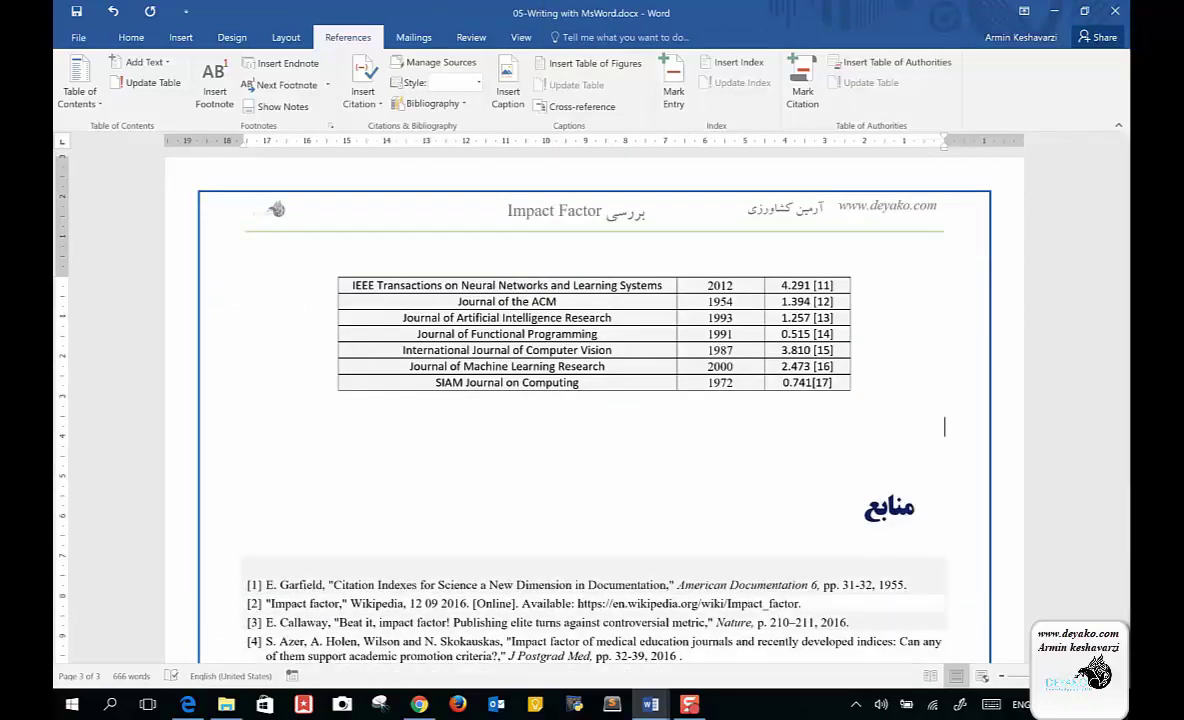
Step: Make the new empty line left-to-right
scroll(882, 381, up, 2)
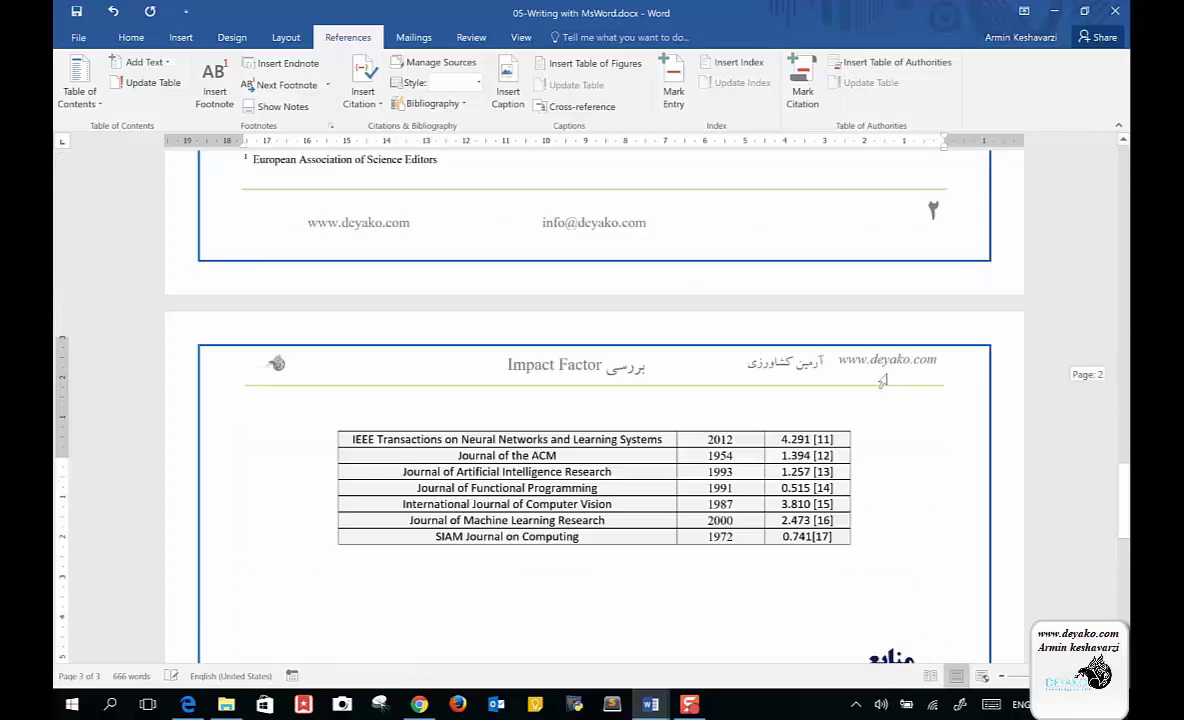
scroll(882, 381, up, 3)
scroll(882, 381, up, 2)
click(802, 331)
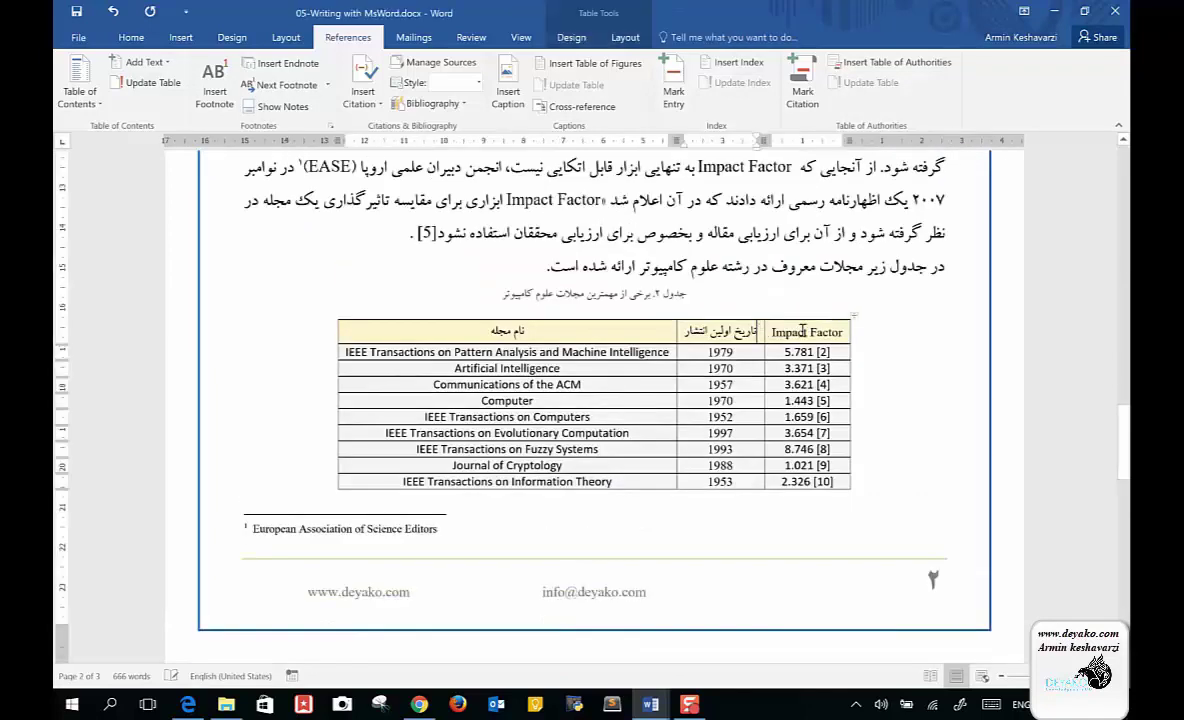
click(856, 318)
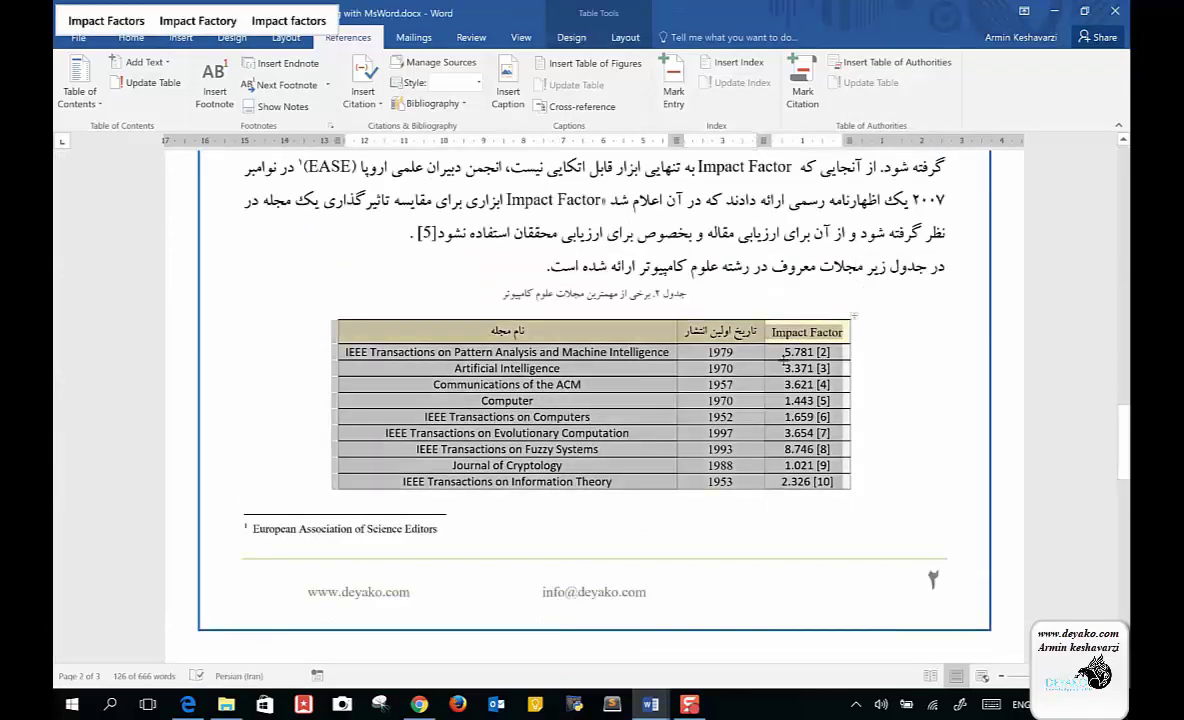
scroll(879, 445, down, 5)
scroll(879, 445, down, 2)
scroll(918, 280, down, 1)
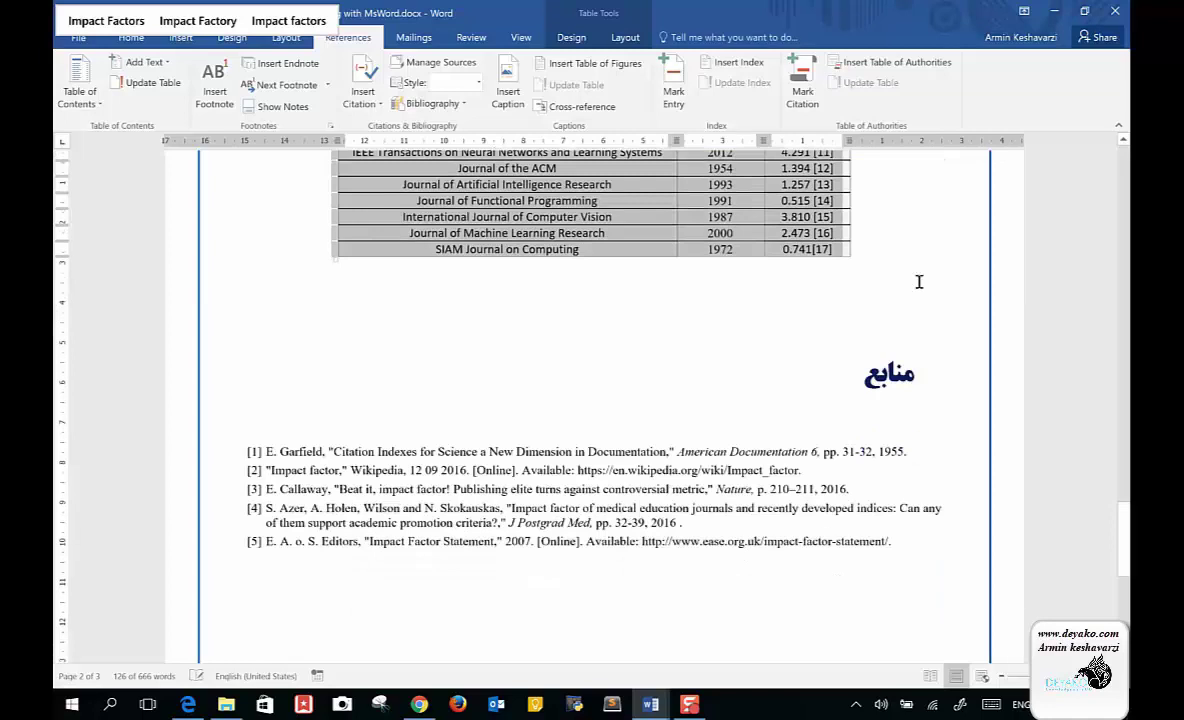
click(917, 315)
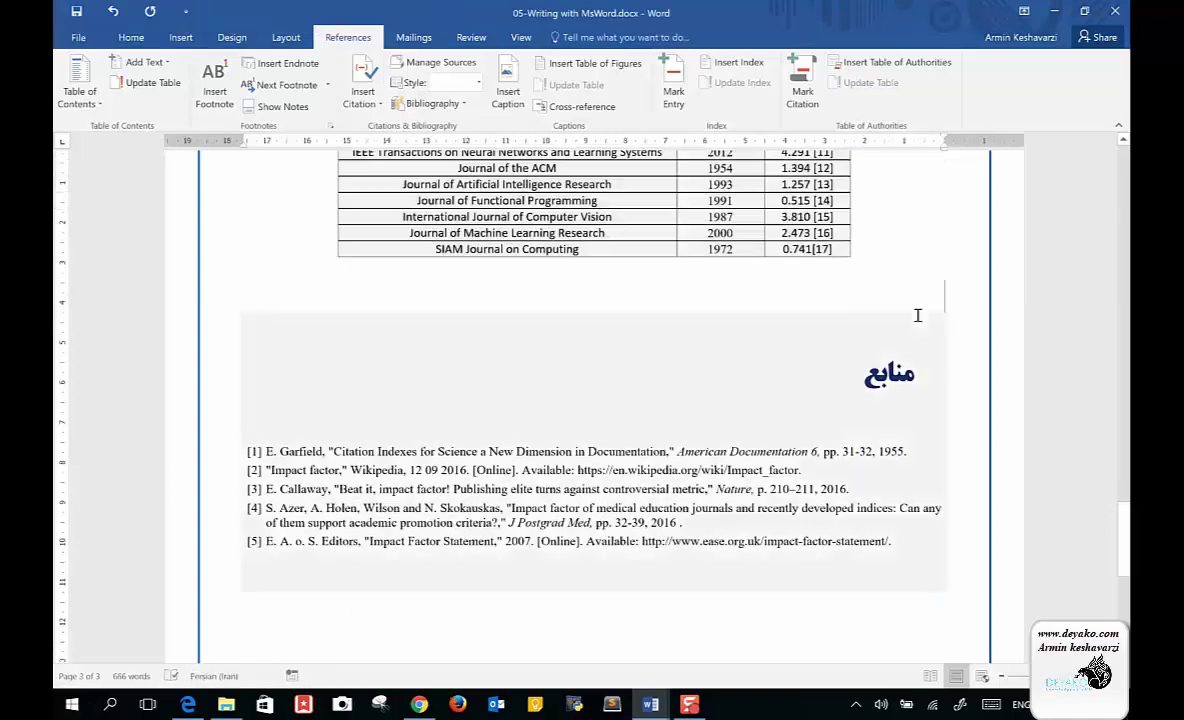
key(ctrl+l)
click(285, 38)
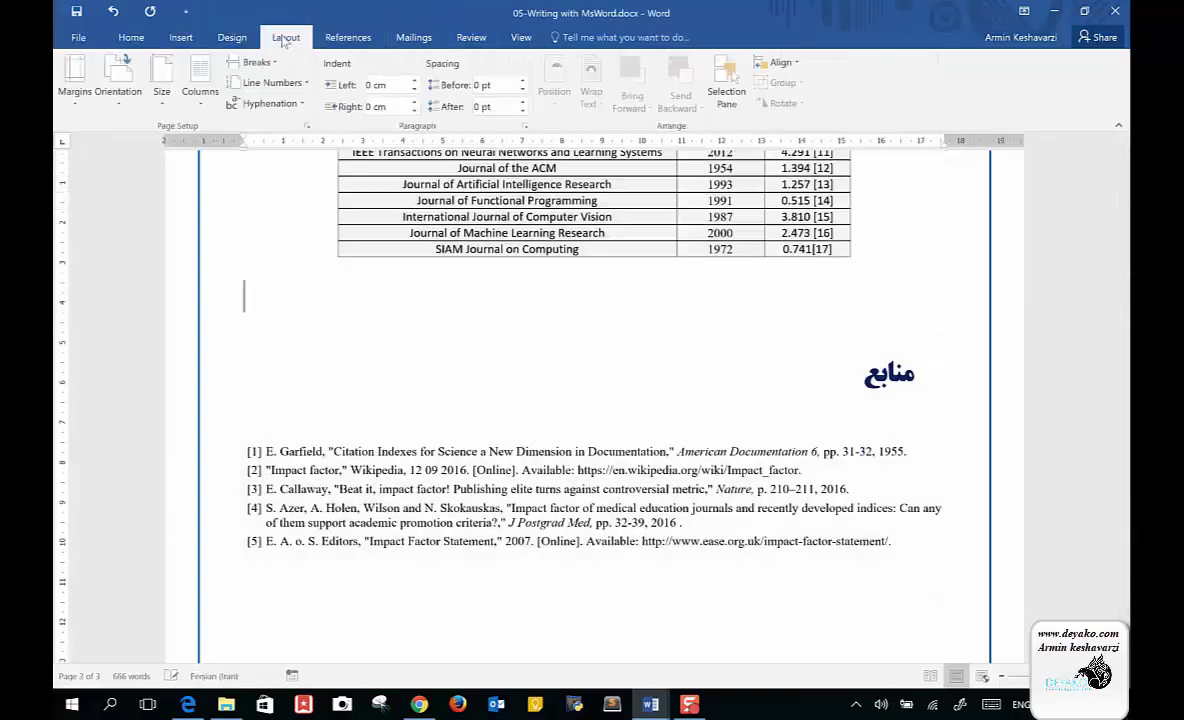
Step: Insert an empty 5×5 table below the journals table
click(180, 37)
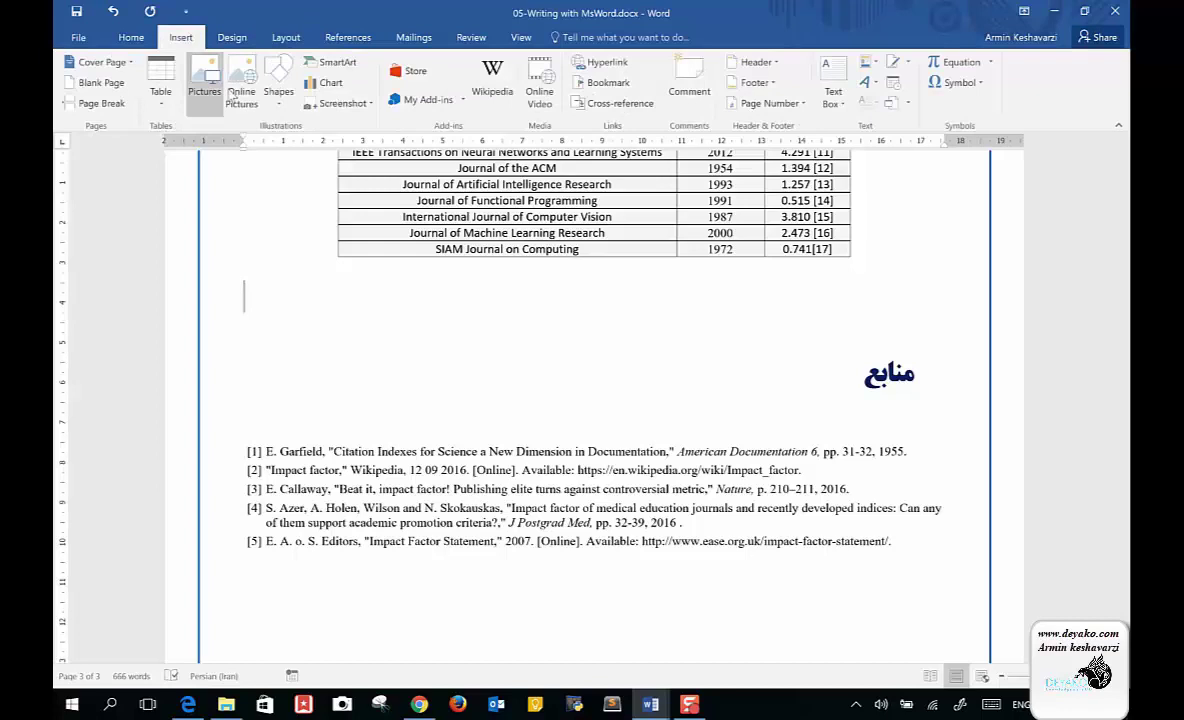
click(166, 88)
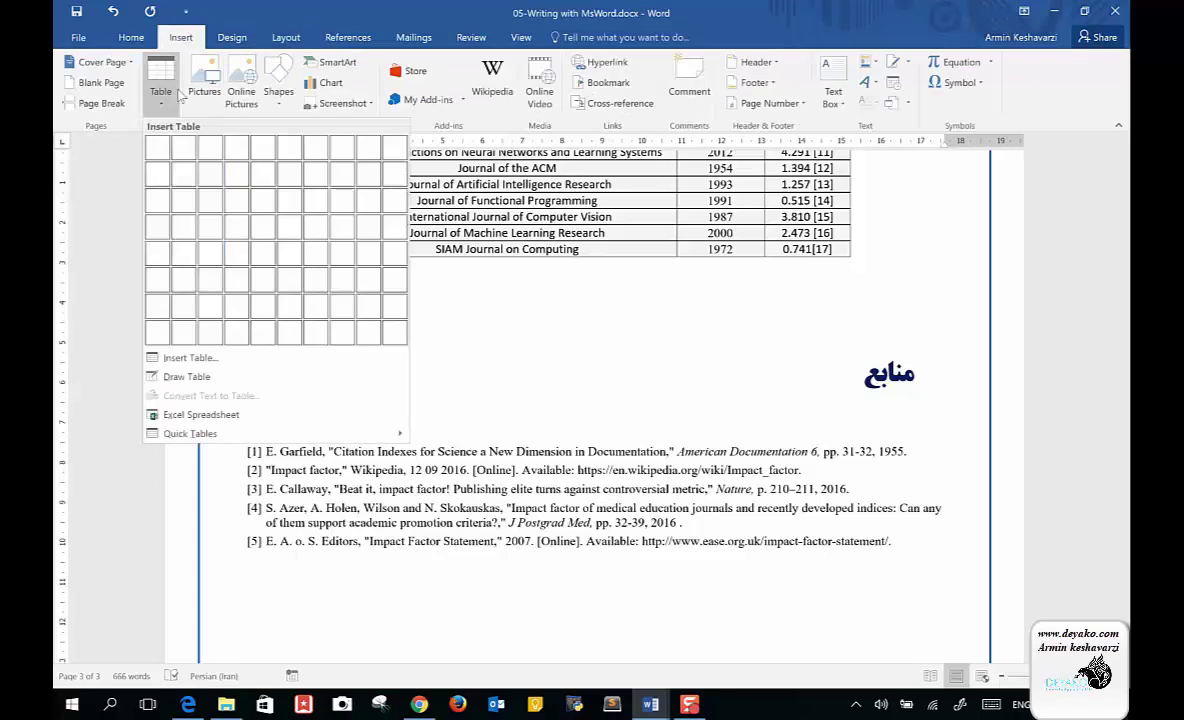
click(273, 268)
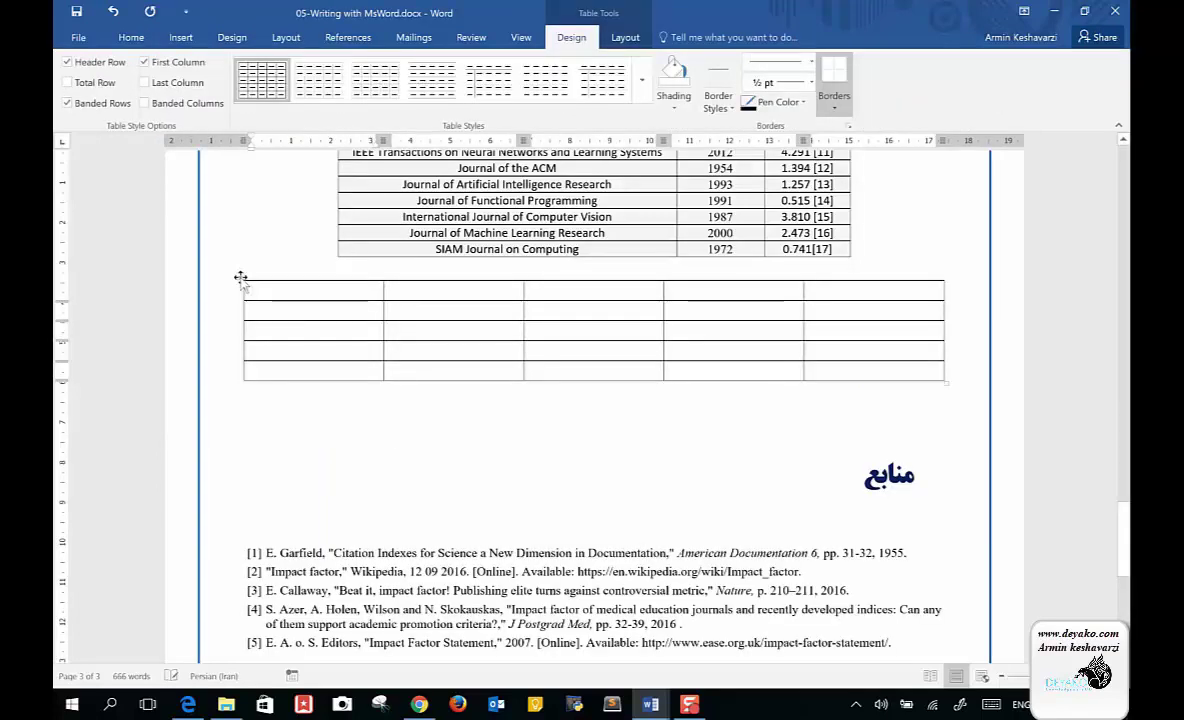
click(240, 278)
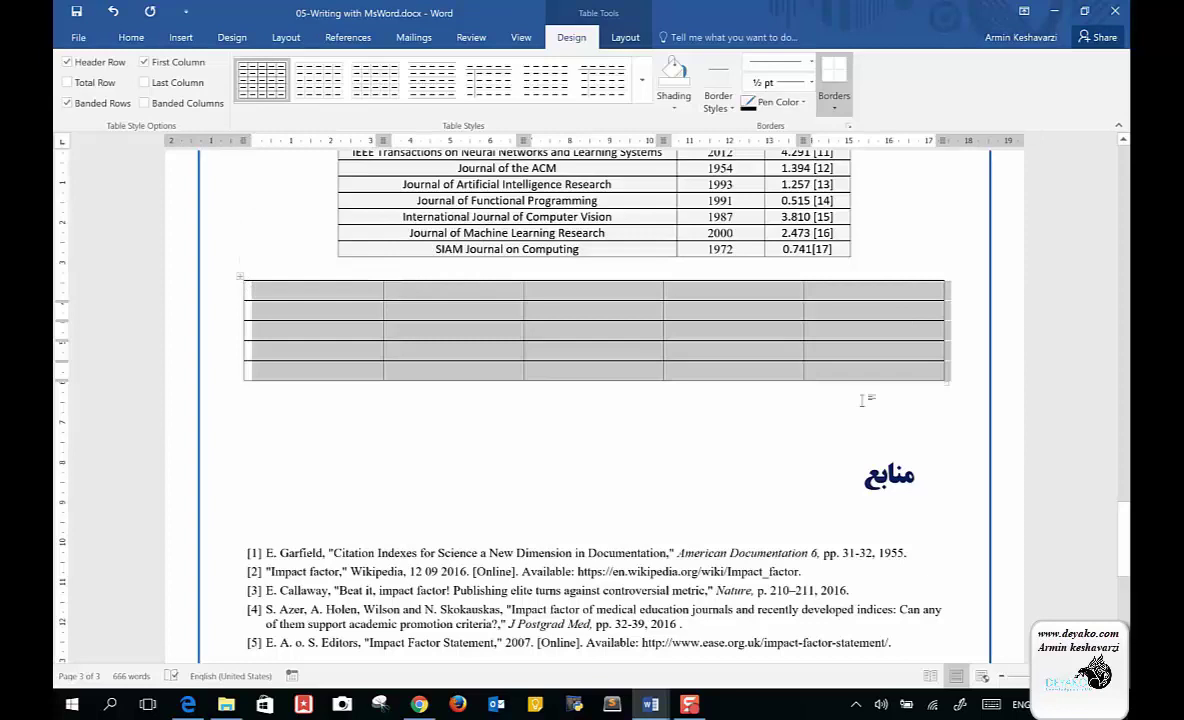
scroll(862, 400, up, 4)
scroll(682, 296, up, 5)
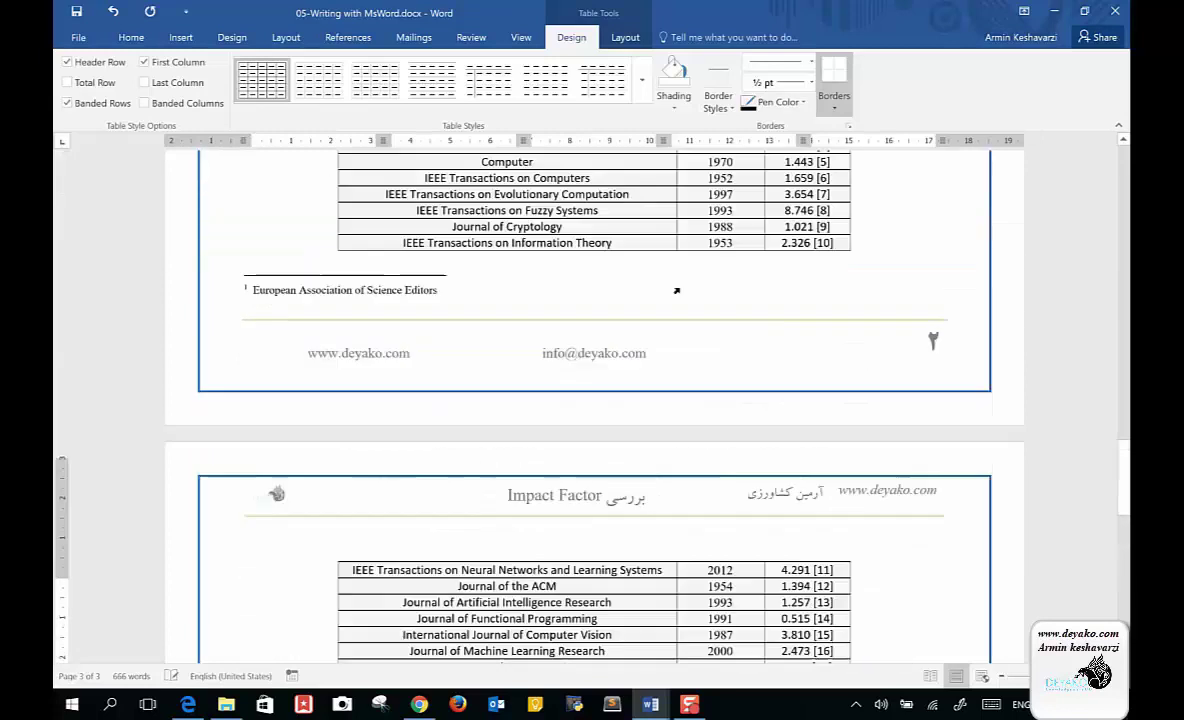
scroll(581, 219, up, 3)
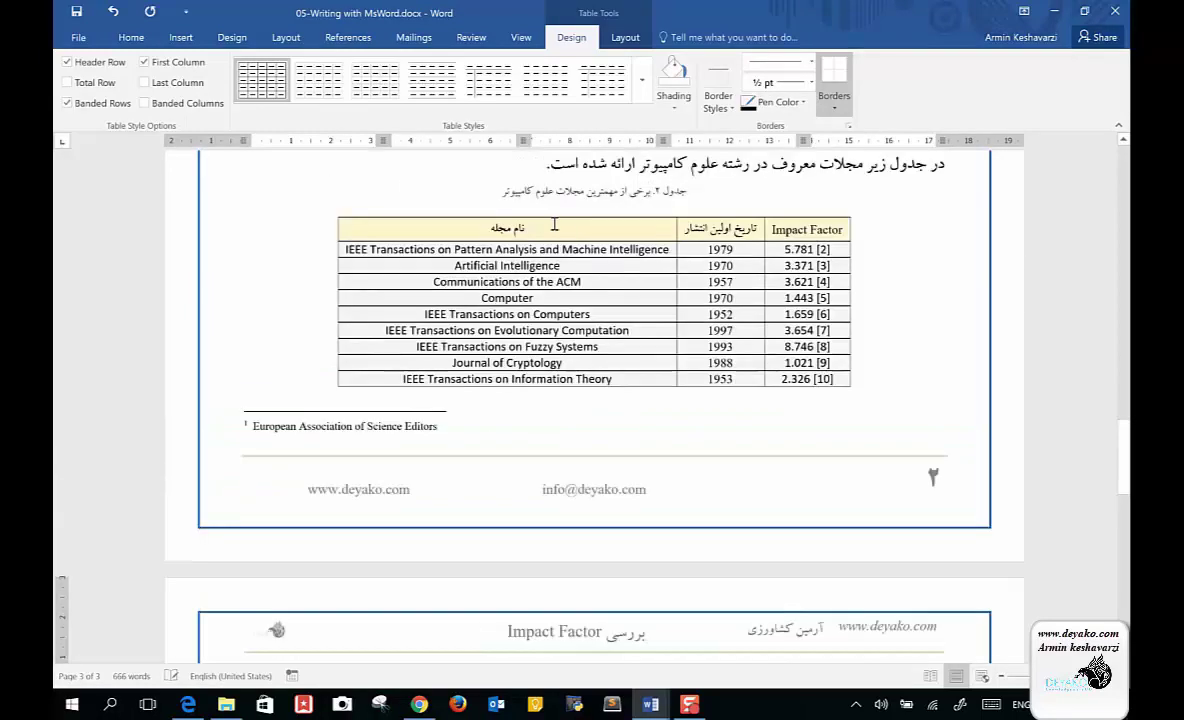
click(554, 224)
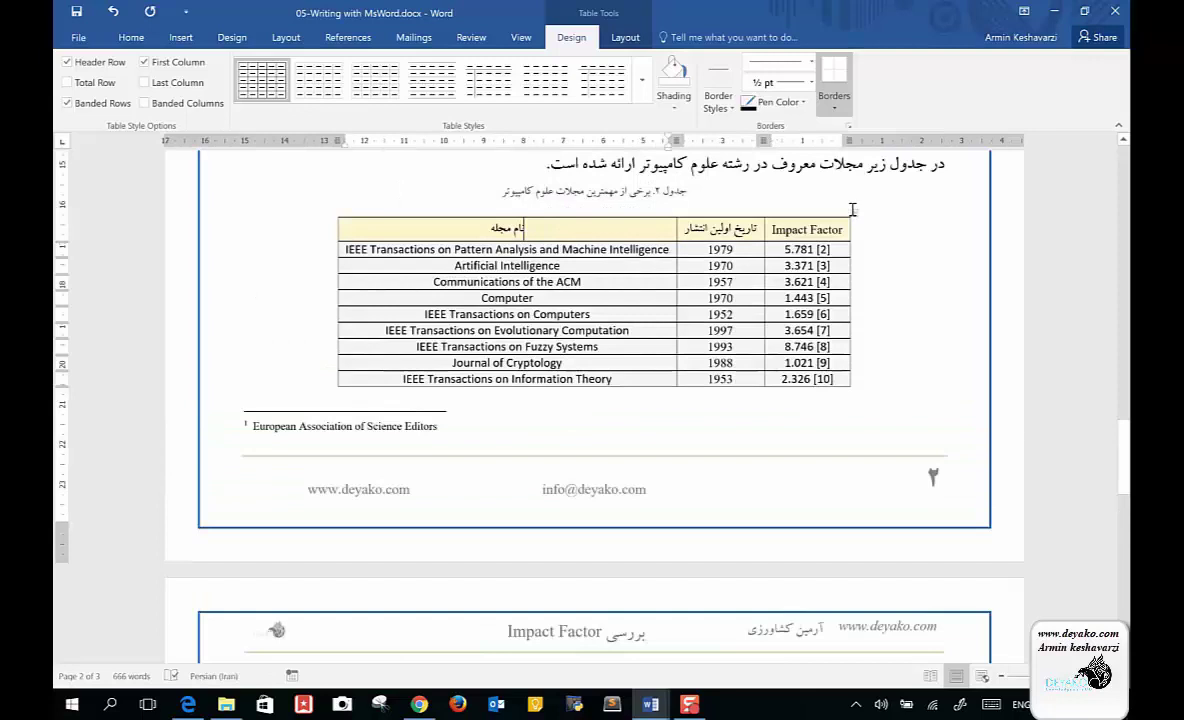
scroll(885, 256, down, 2)
scroll(906, 275, down, 4)
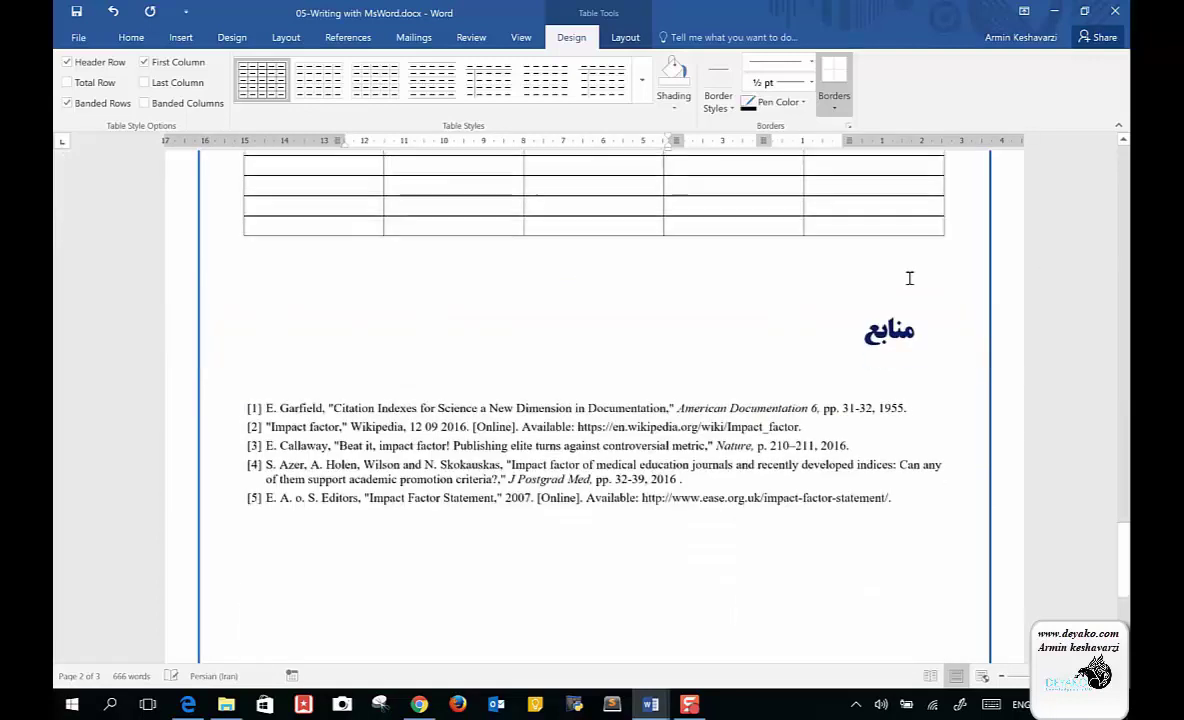
Step: Add a right-to-left empty line below the new 5×5 table
click(904, 246)
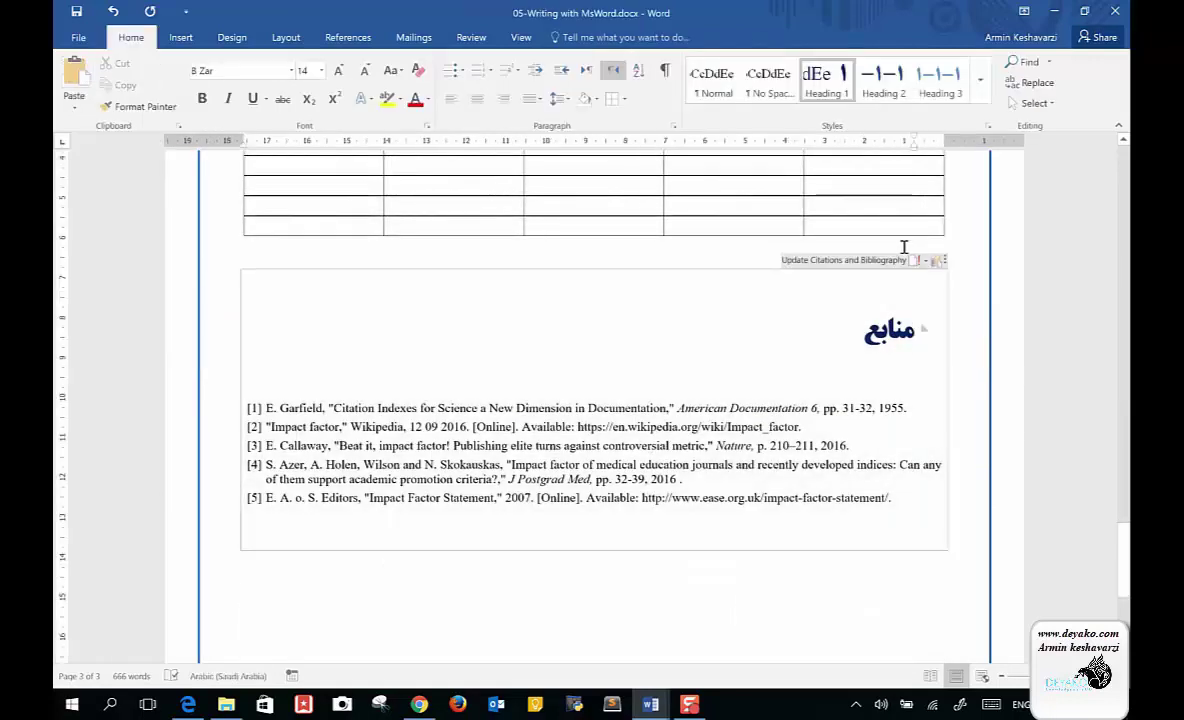
key(Return)
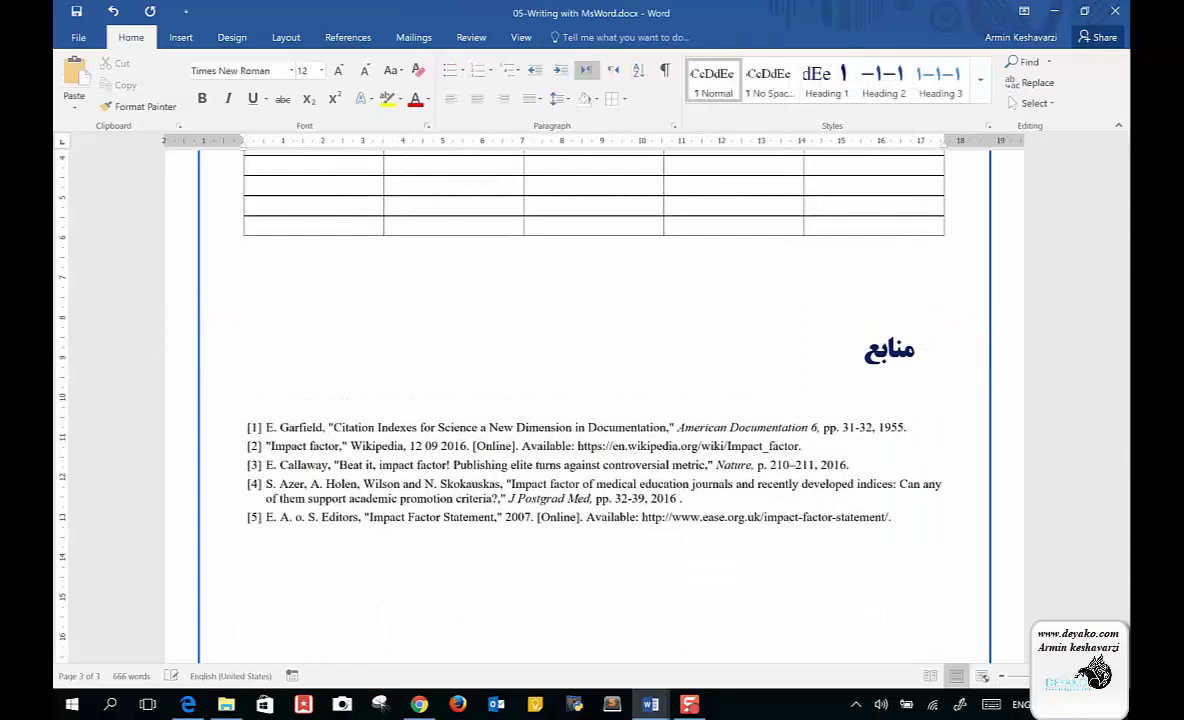
key(ctrl+shift)
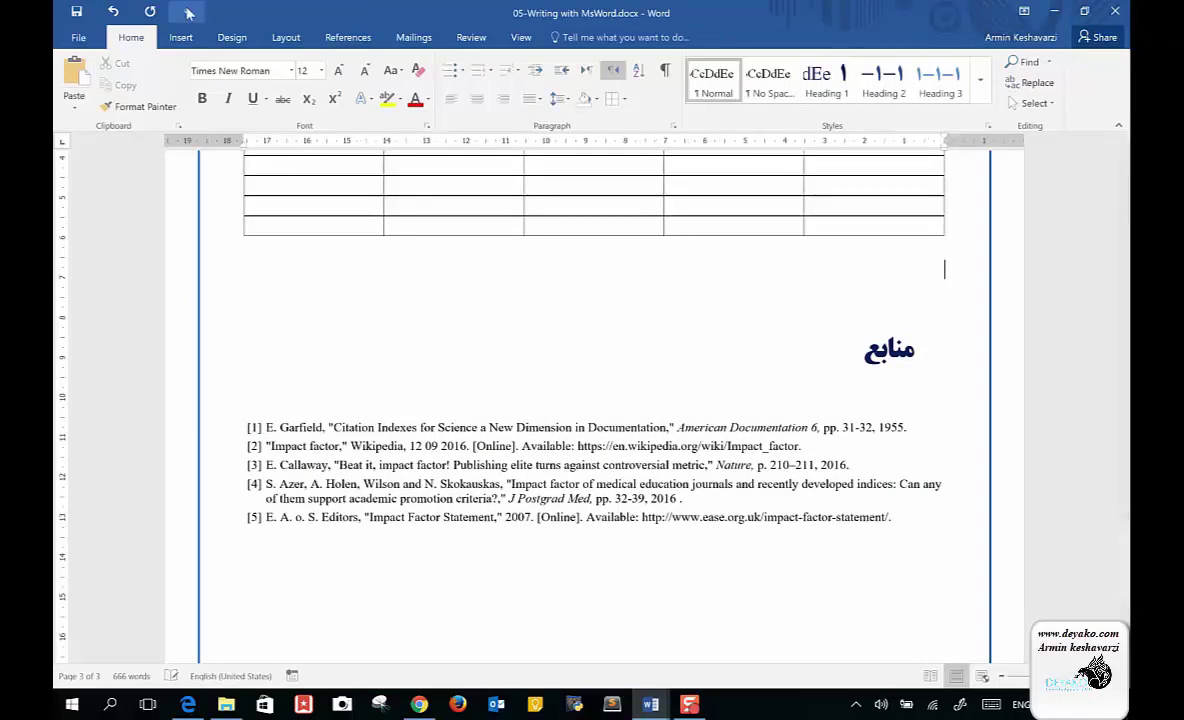
click(181, 37)
click(160, 80)
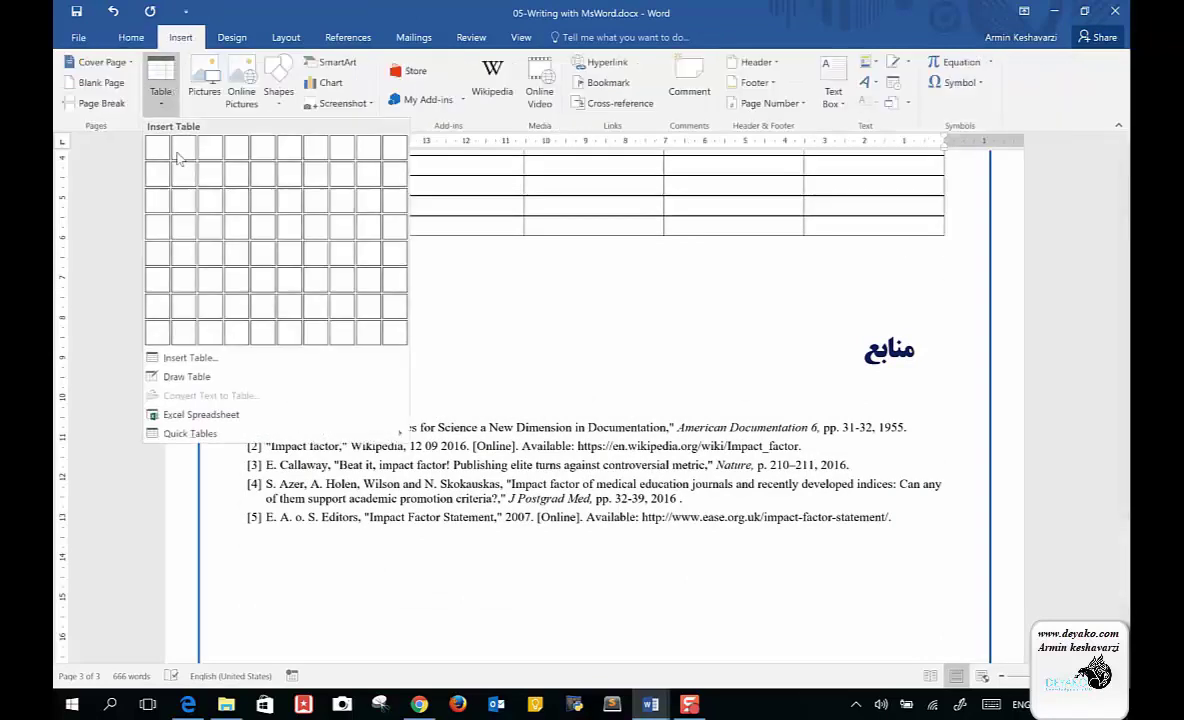
key(Escape)
key(alt+shift)
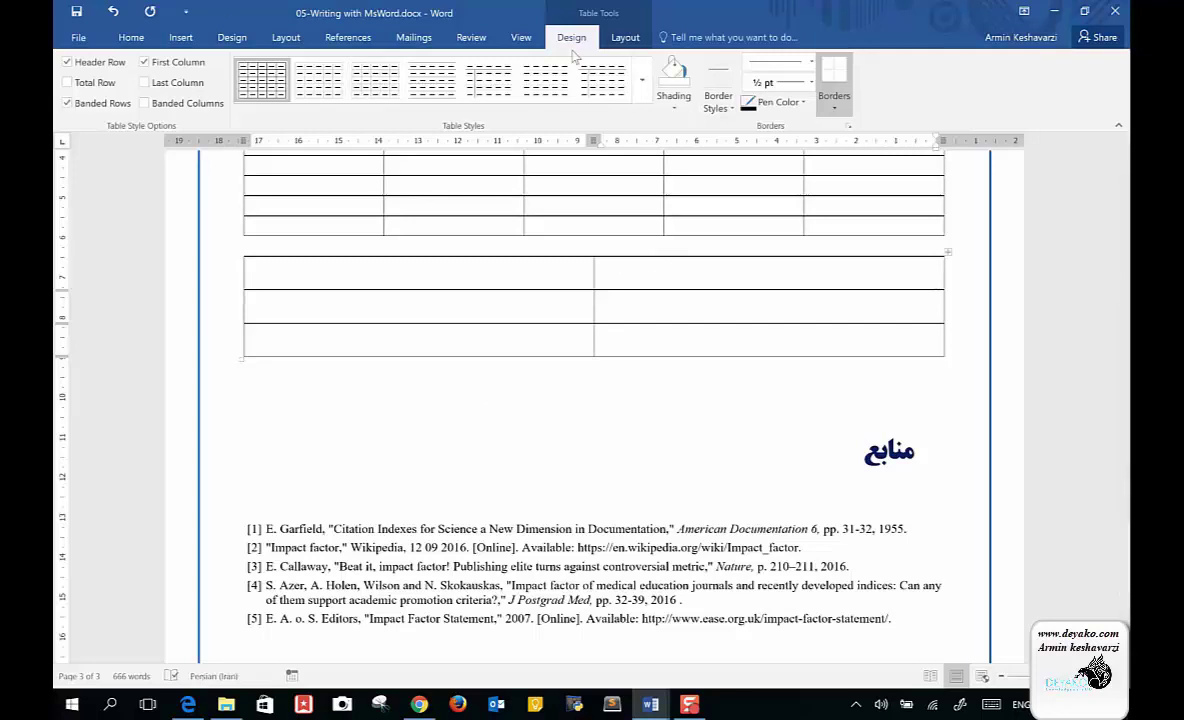
Step: Add rows above and below and four extra columns to the new table
click(625, 37)
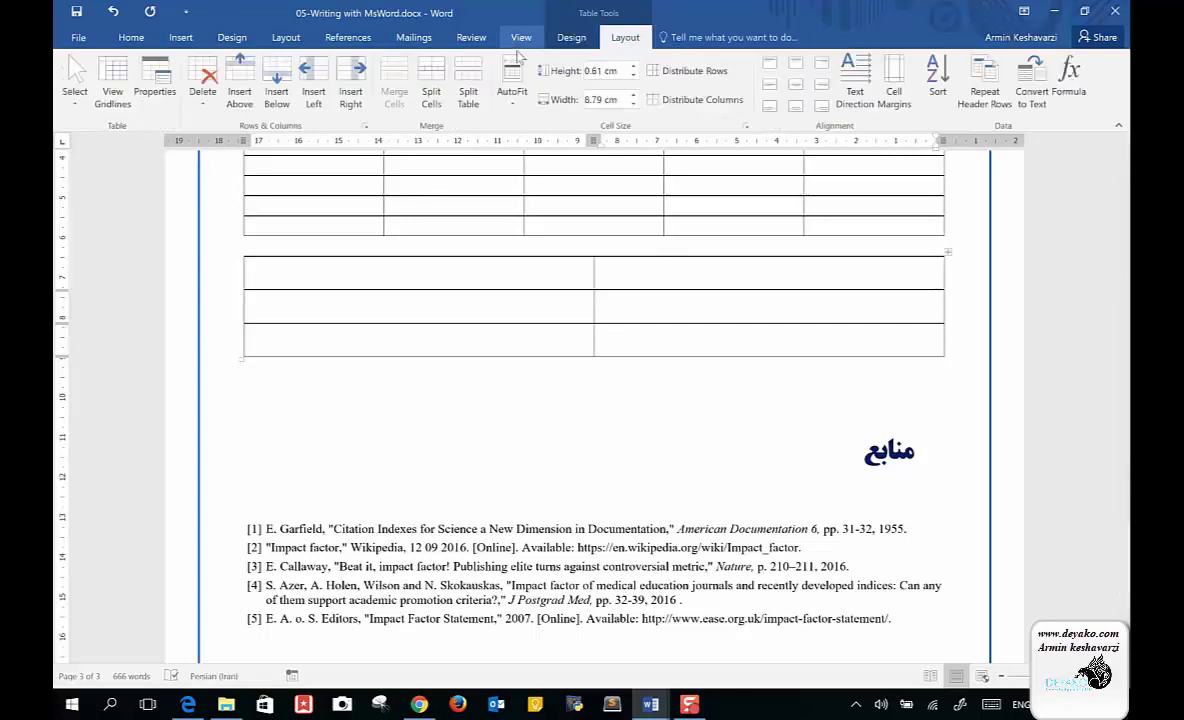
click(241, 97)
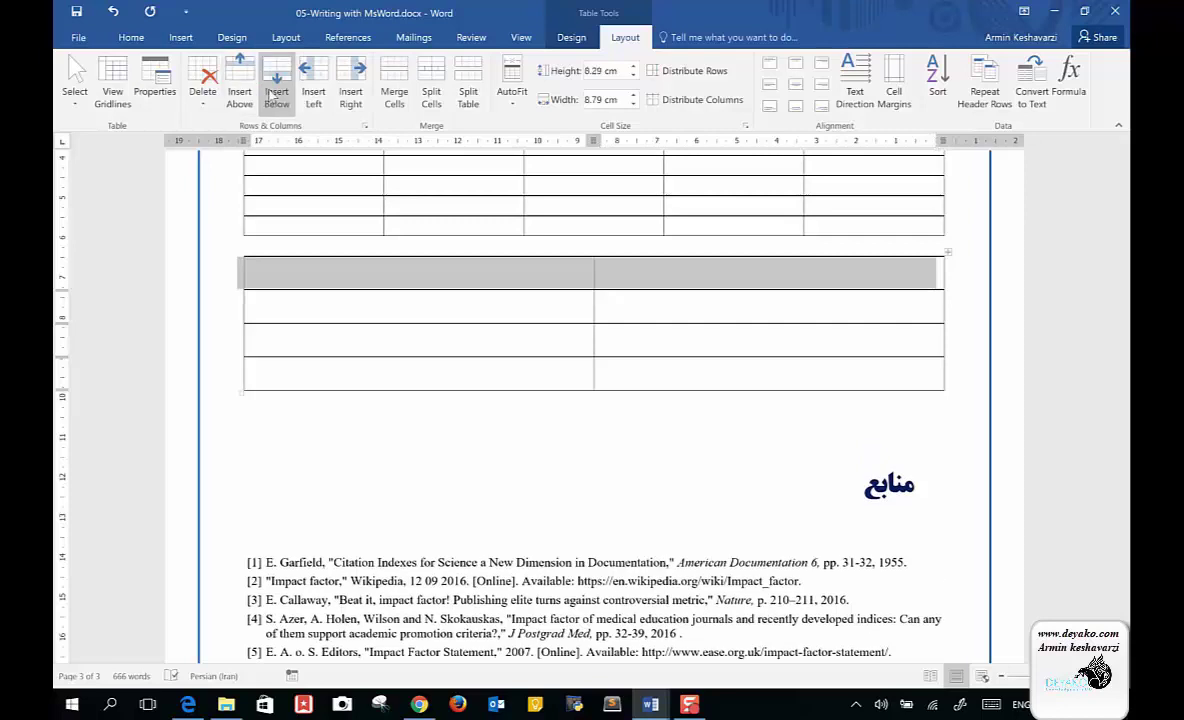
click(272, 93)
click(313, 92)
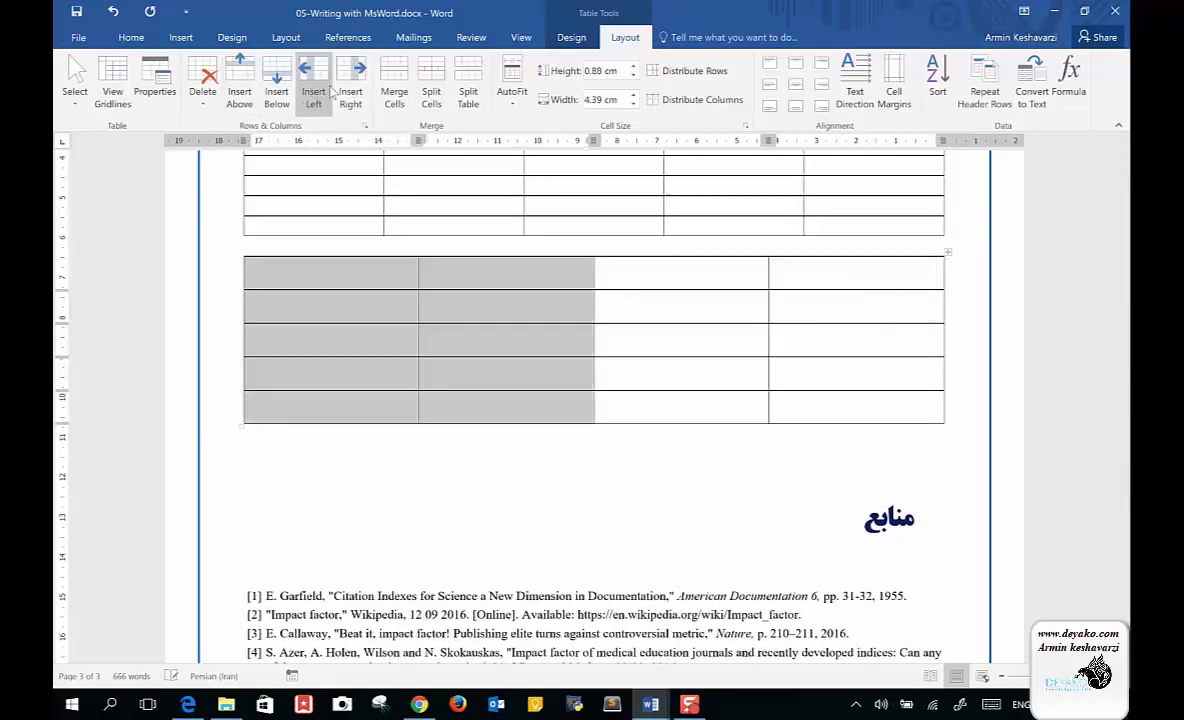
click(349, 92)
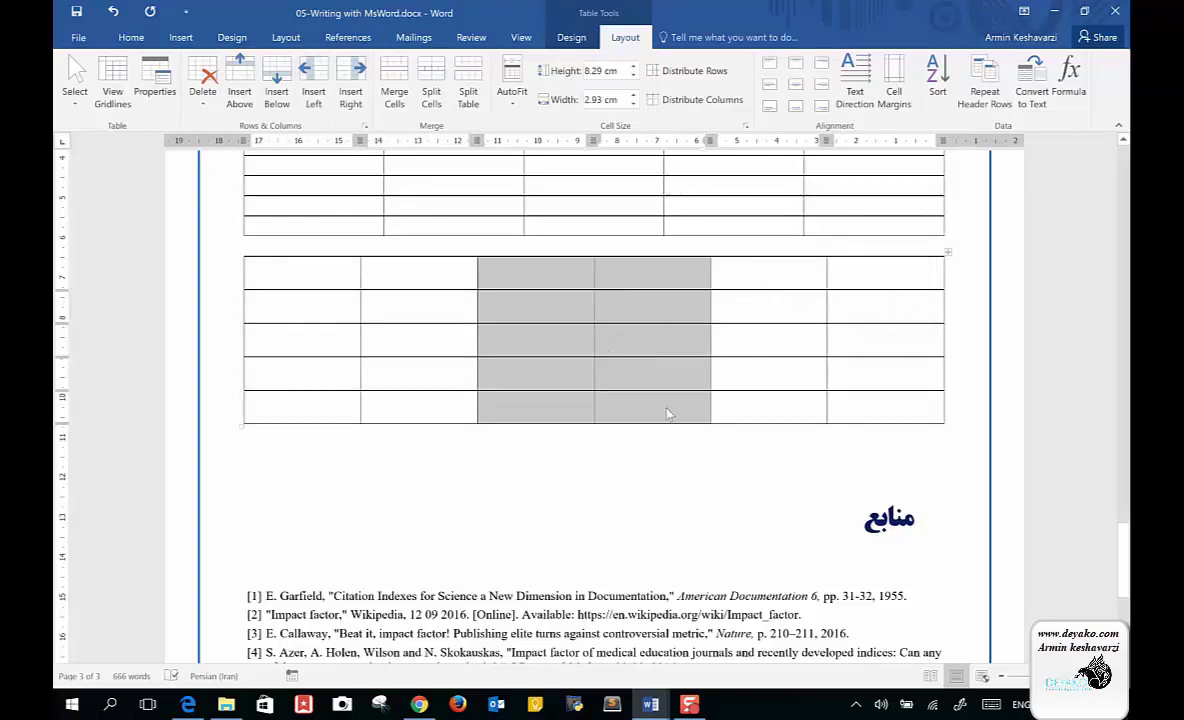
Step: Type the headers نام and نام خانوادگی into the first two header cells
click(741, 316)
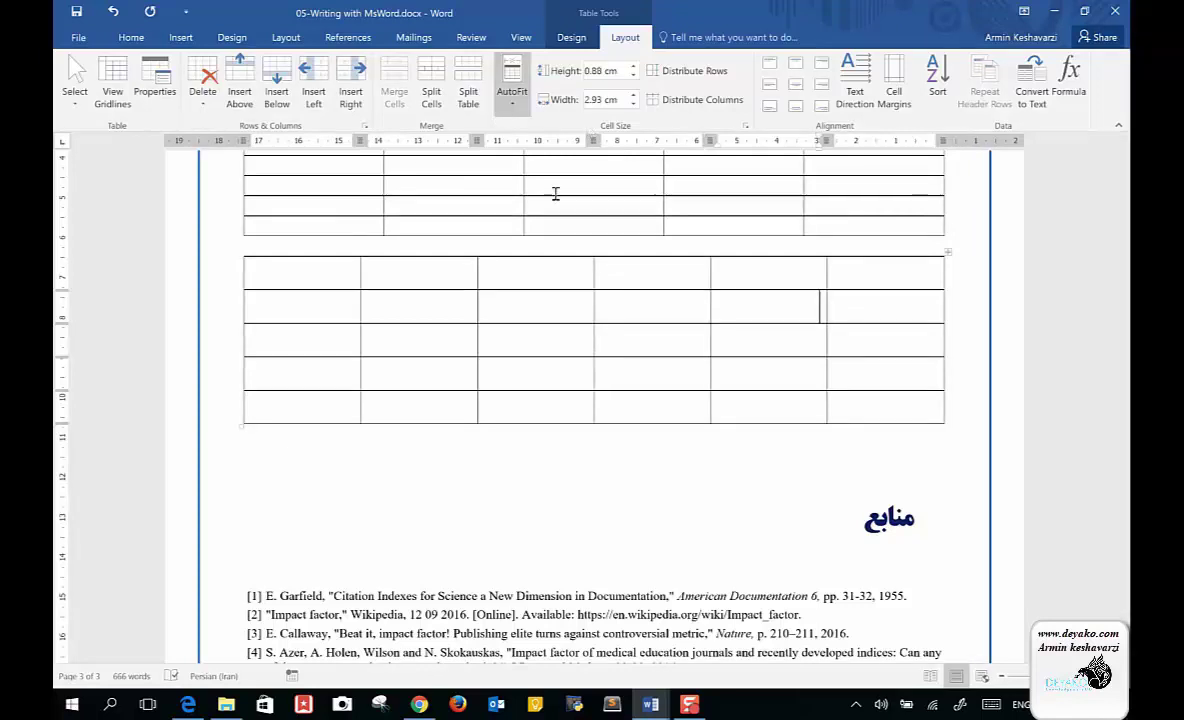
click(846, 278)
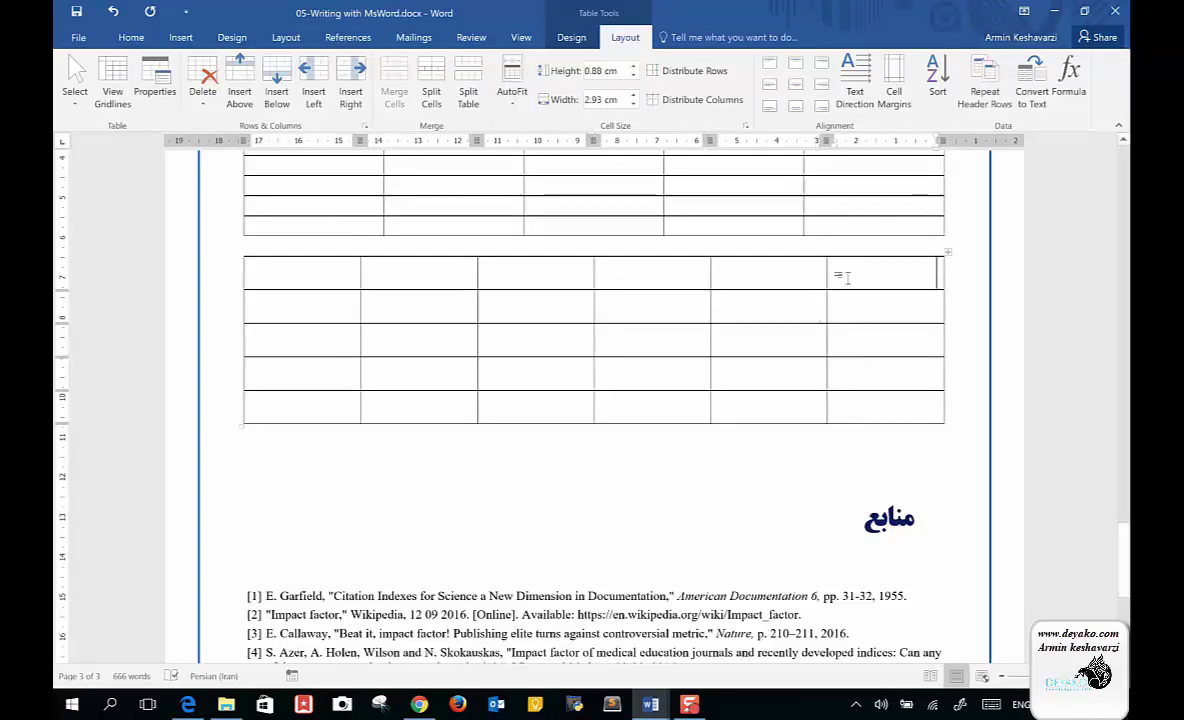
text(نام)
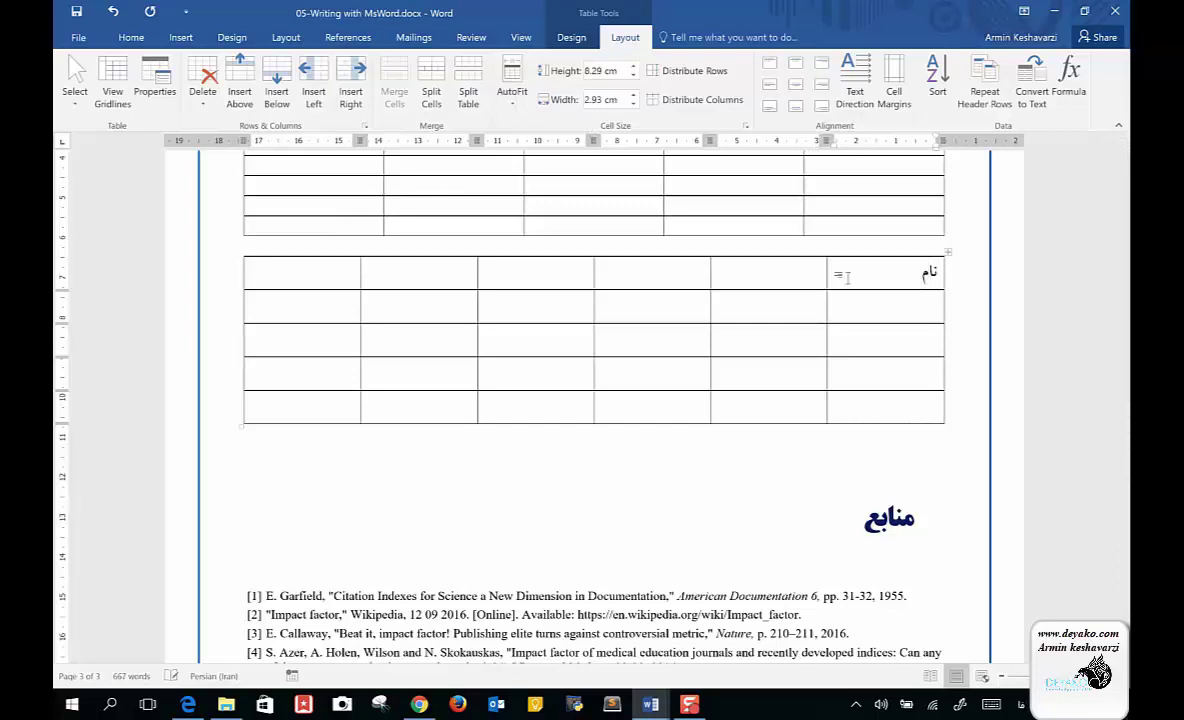
key(Tab)
text(نام خانو)
text(ادگی)
scroll(722, 314, up, 3)
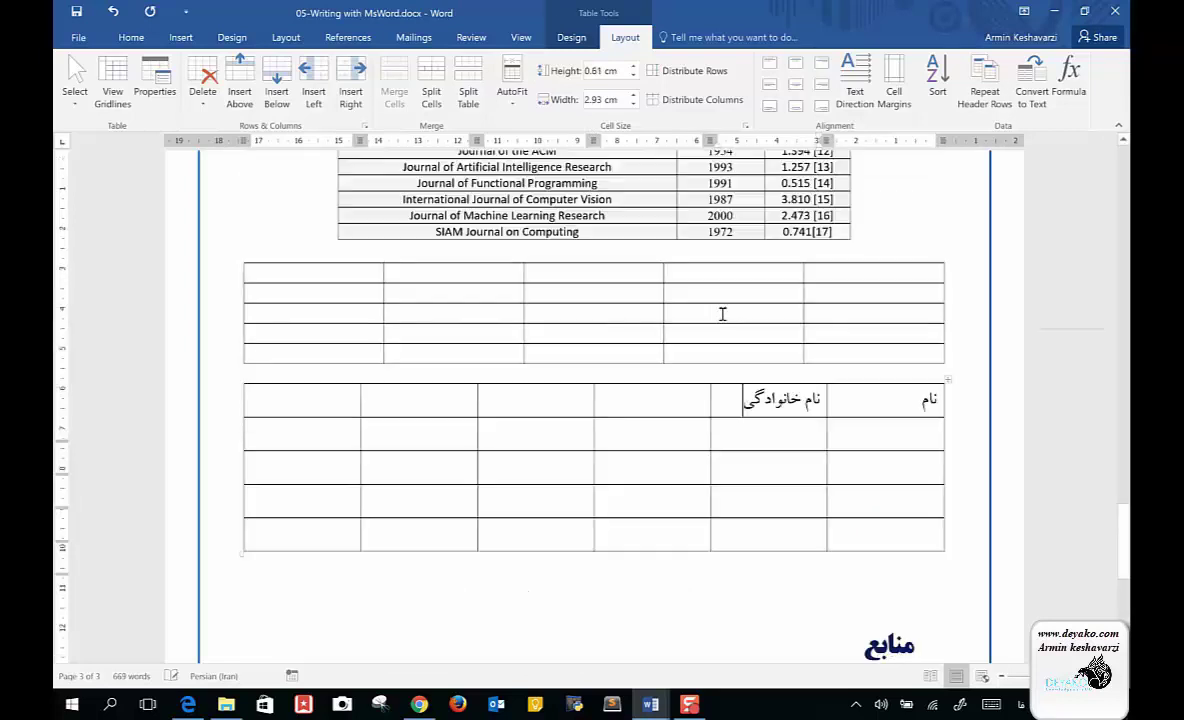
scroll(722, 314, up, 3)
scroll(722, 314, up, 5)
scroll(722, 314, up, 5)
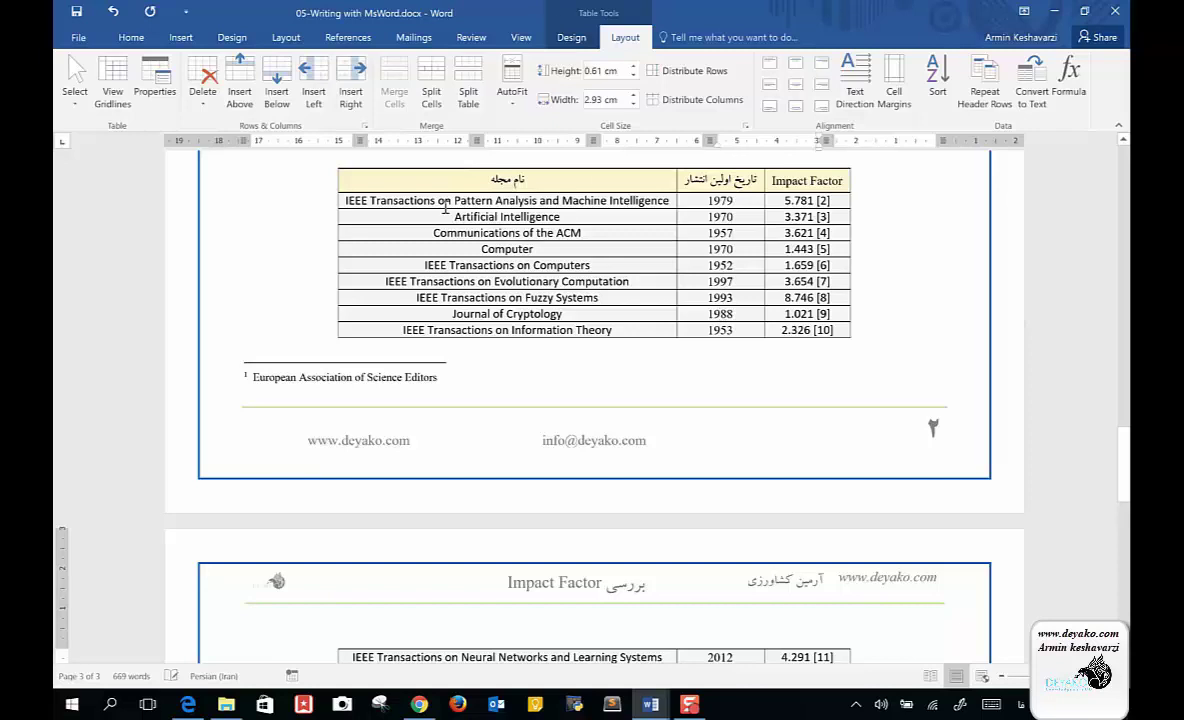
Step: Open the Styles pane with the caret in the new empty table
click(597, 188)
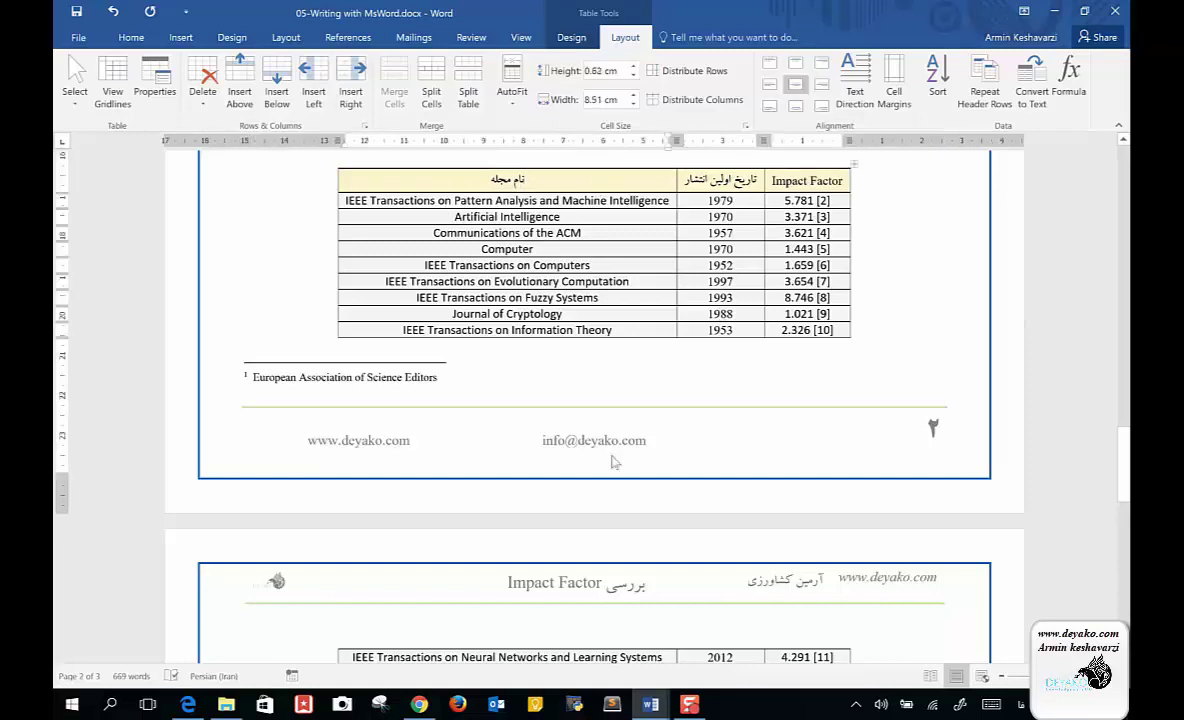
scroll(614, 455, down, 5)
scroll(674, 555, down, 1)
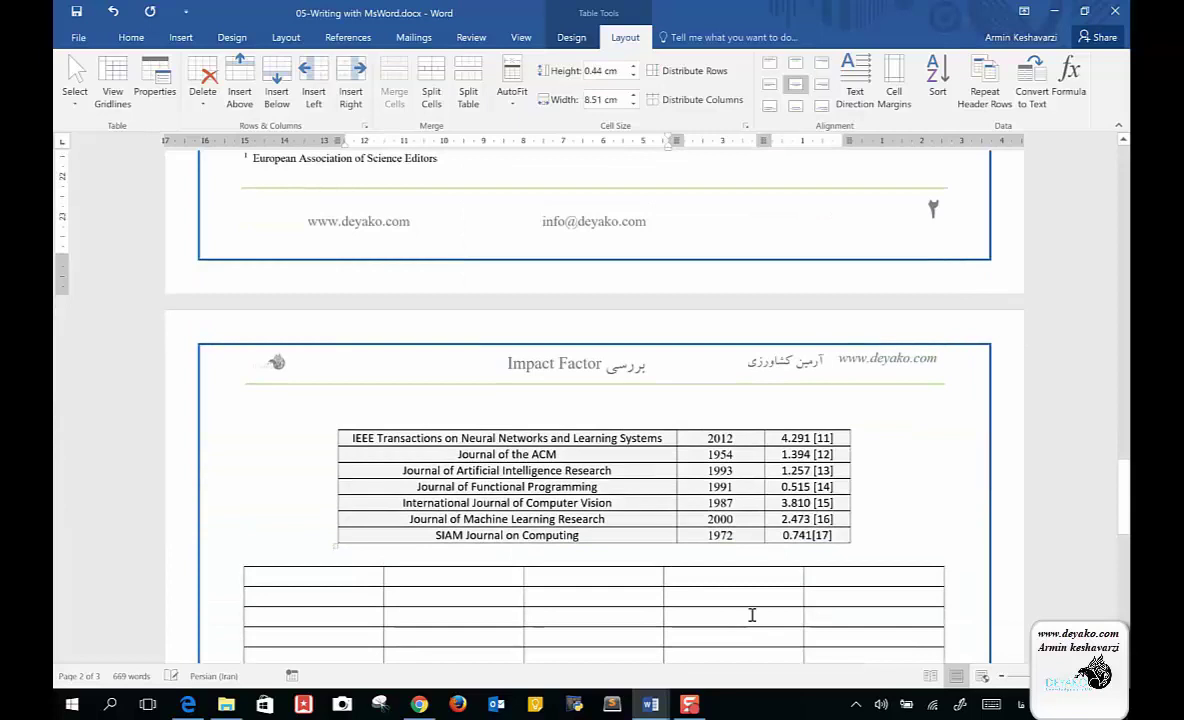
click(672, 616)
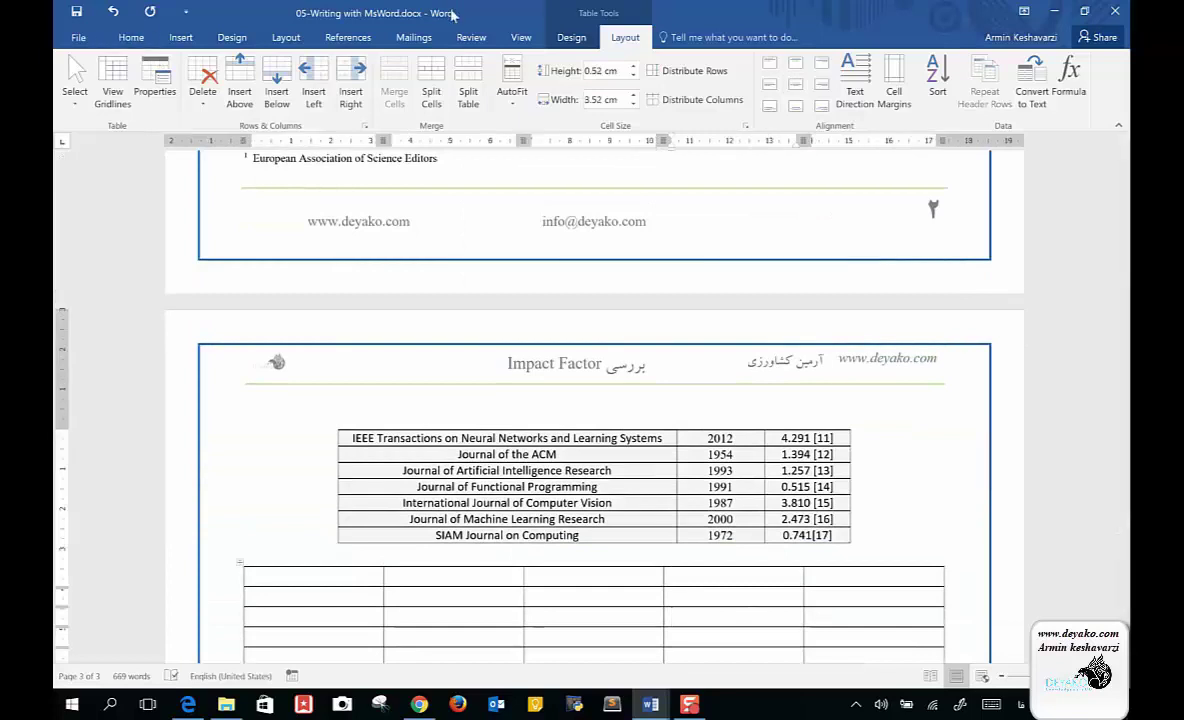
click(140, 39)
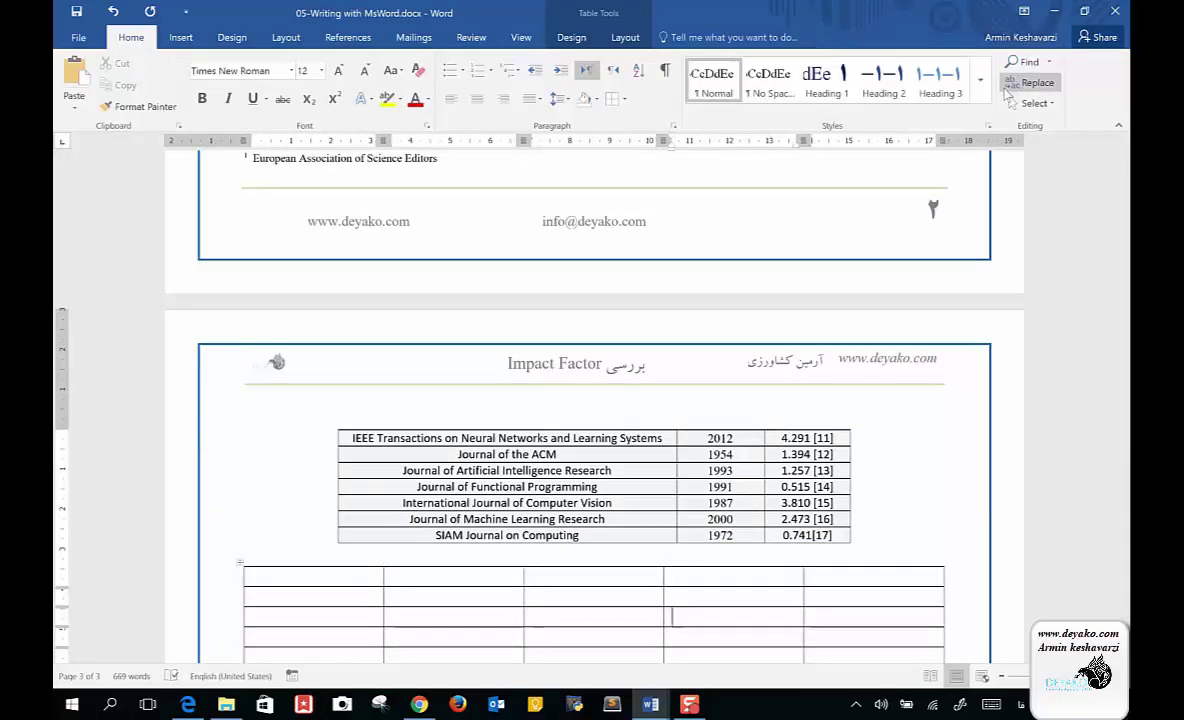
click(989, 126)
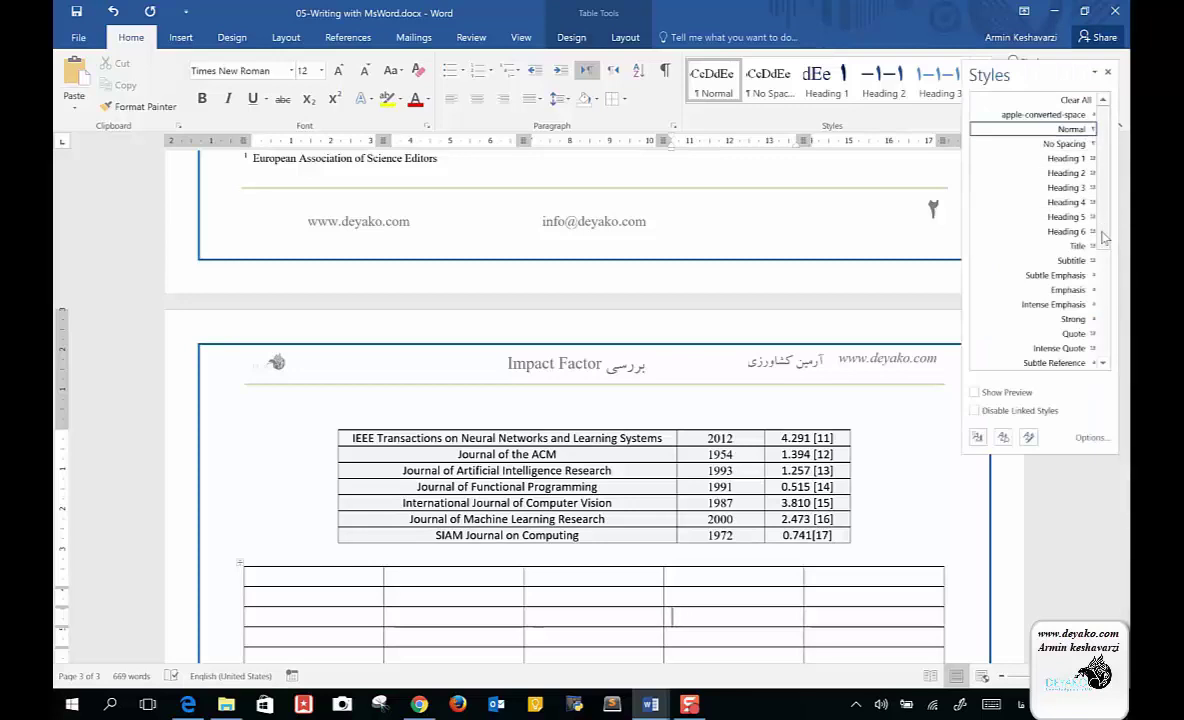
drag(1104, 237, 1106, 357)
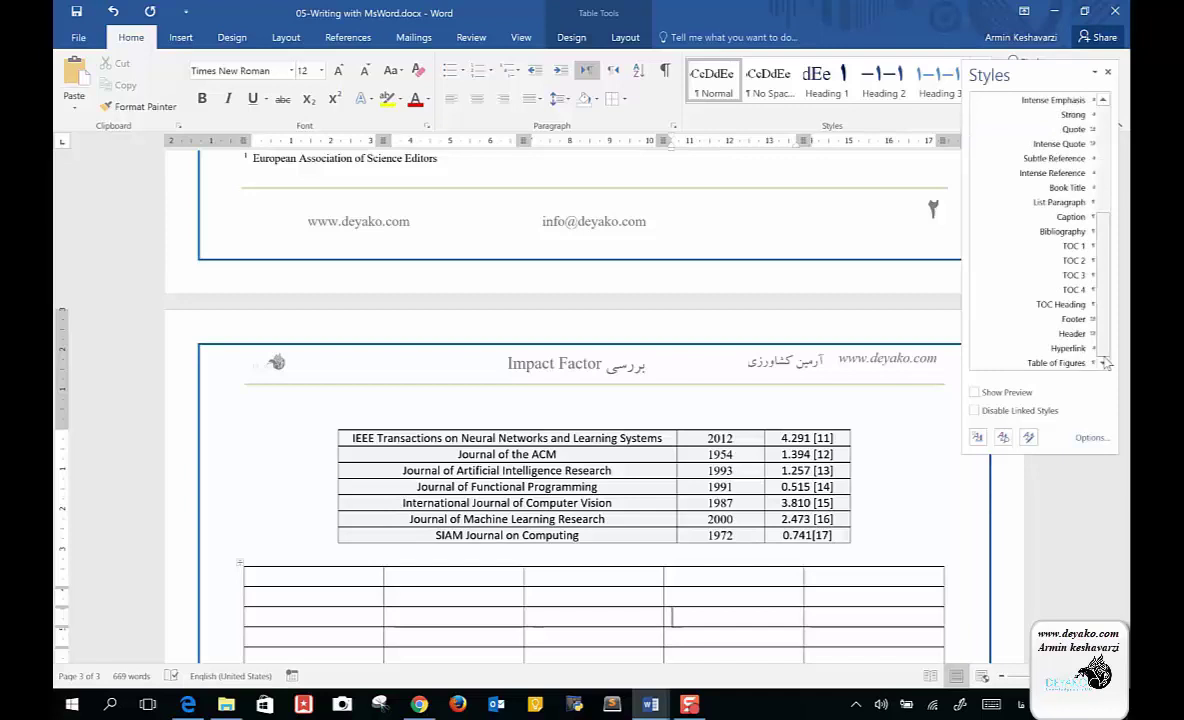
Step: Inspect the Table of Figures style in Manage Styles, then cancel
click(1028, 437)
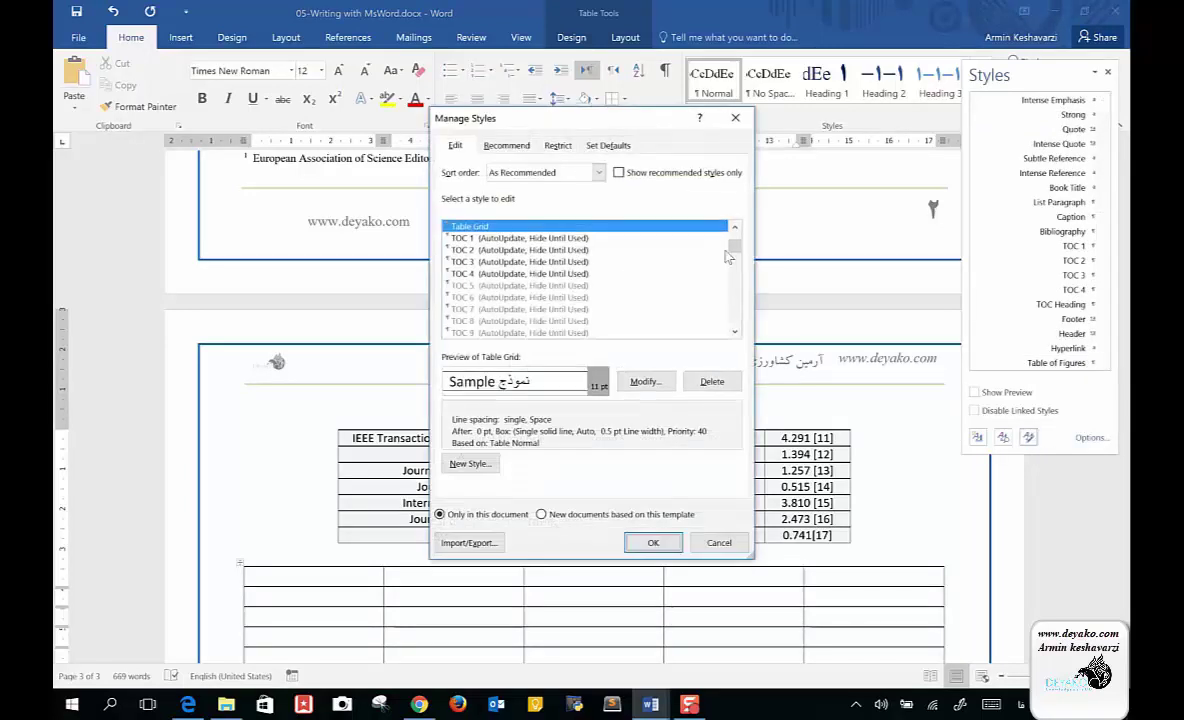
drag(735, 250, 737, 322)
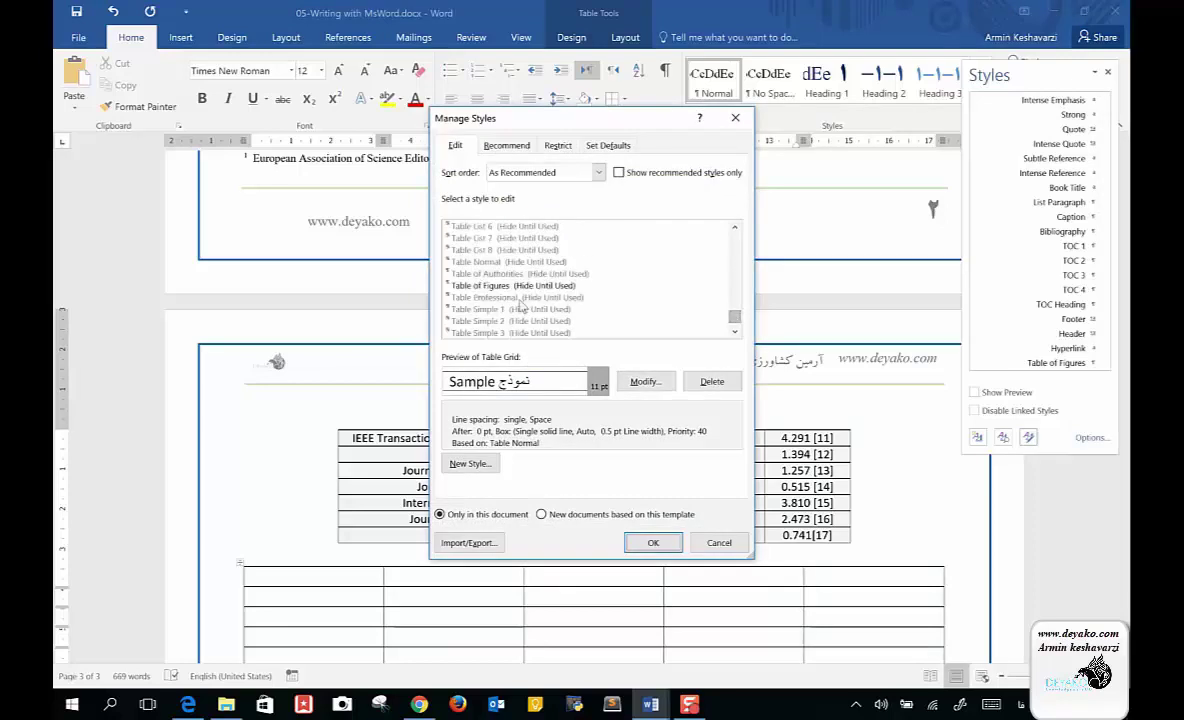
click(521, 286)
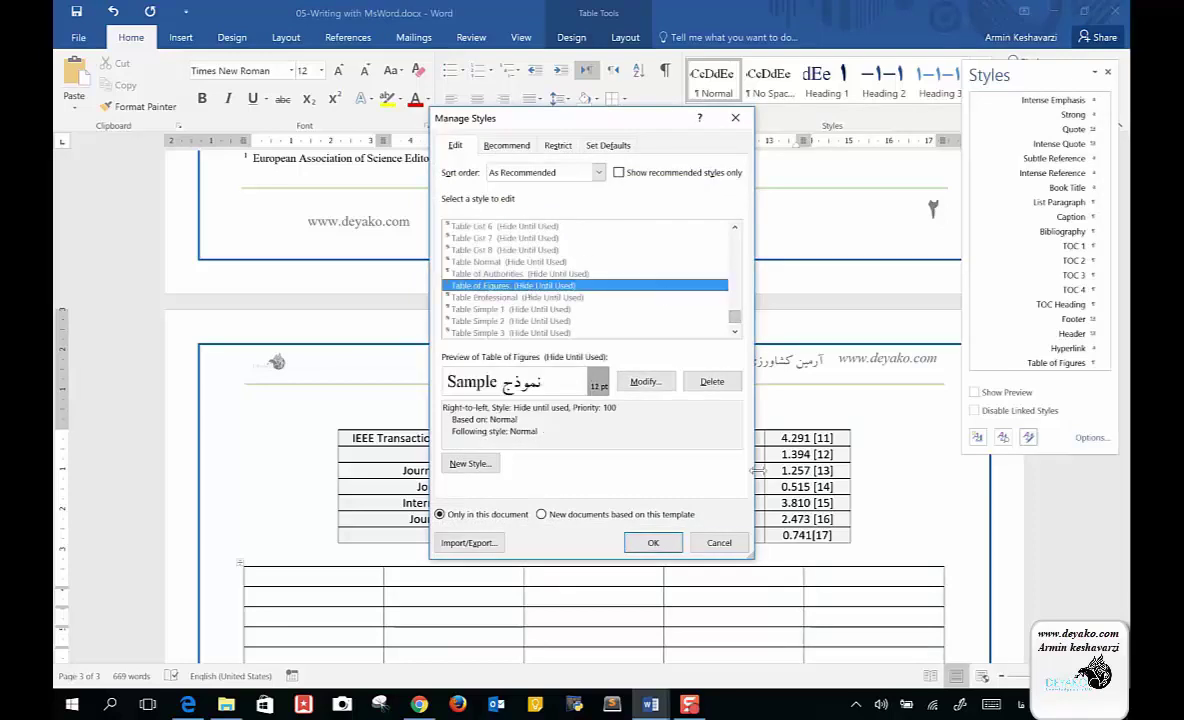
click(719, 542)
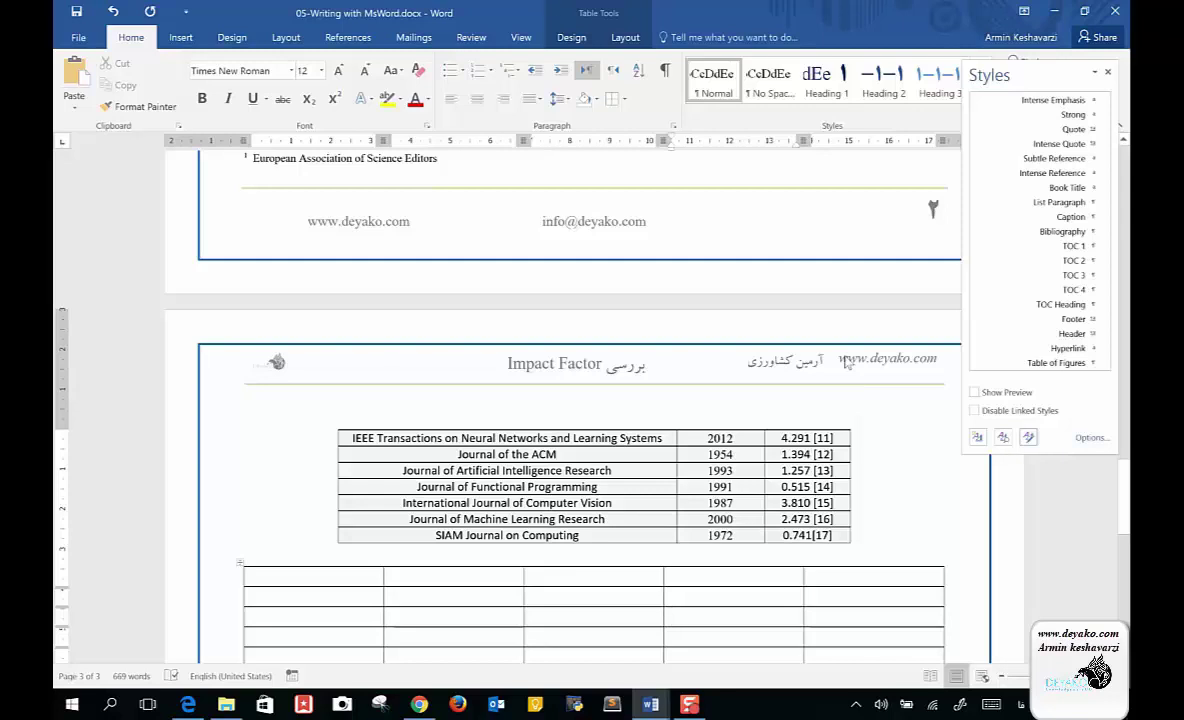
scroll(845, 362, up, 3)
scroll(843, 360, up, 3)
click(830, 361)
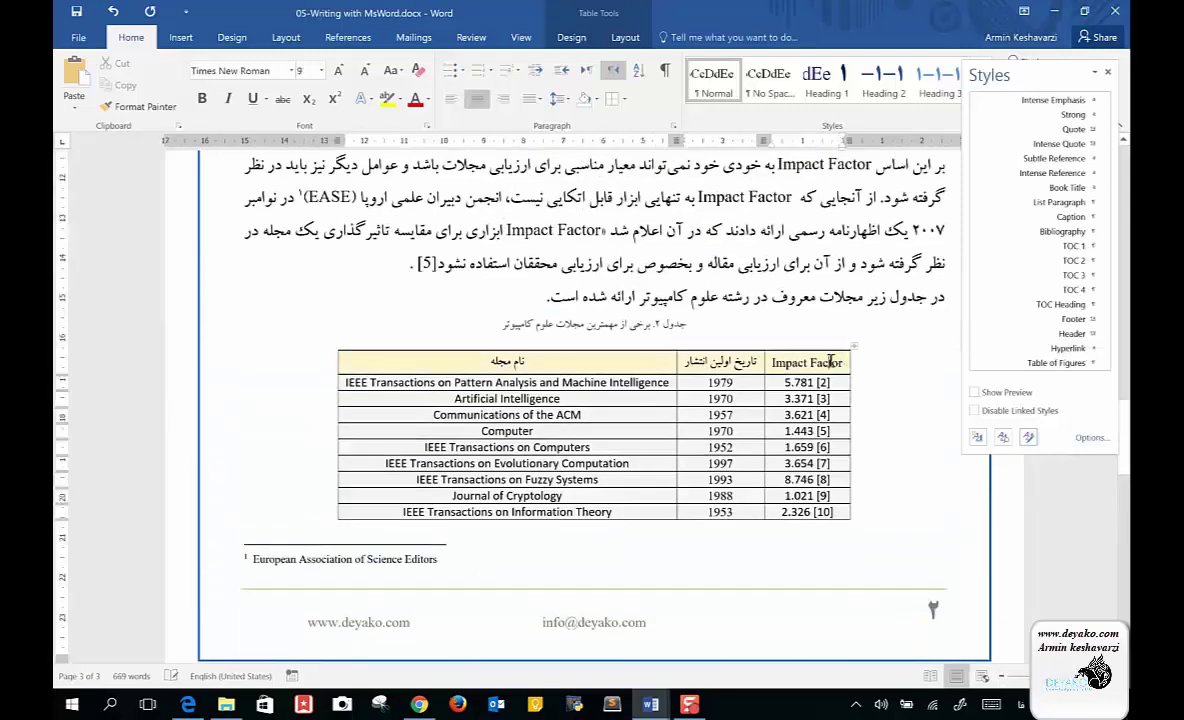
click(747, 300)
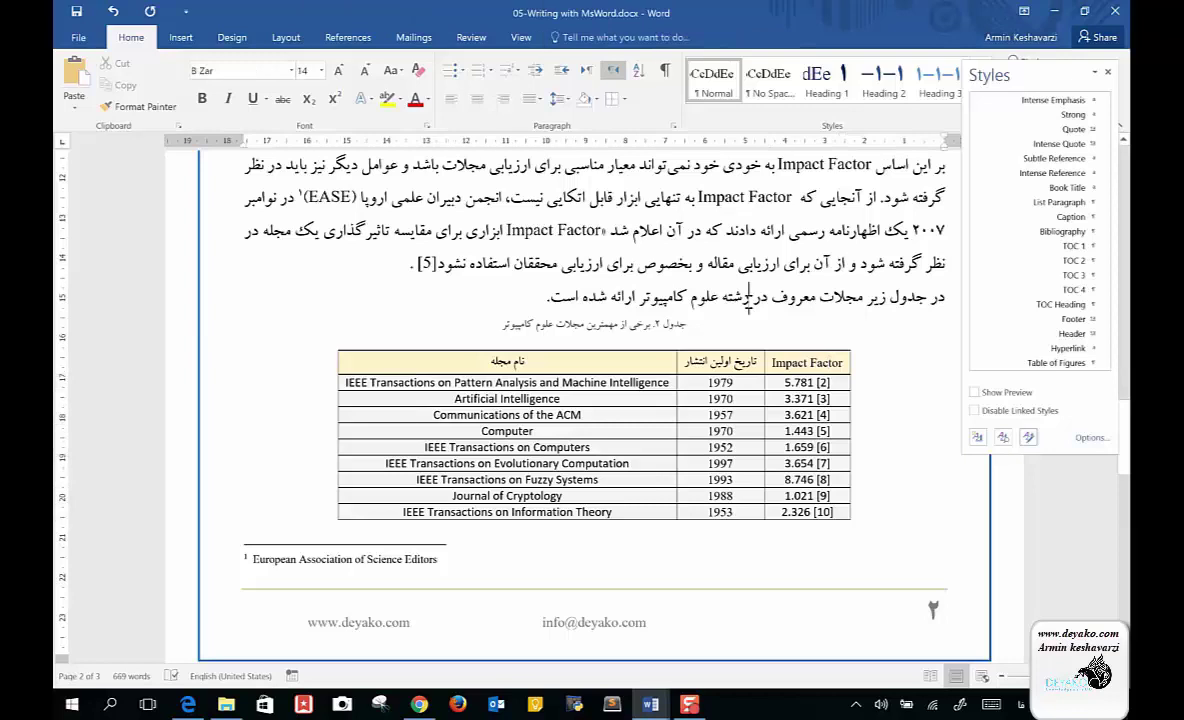
click(717, 362)
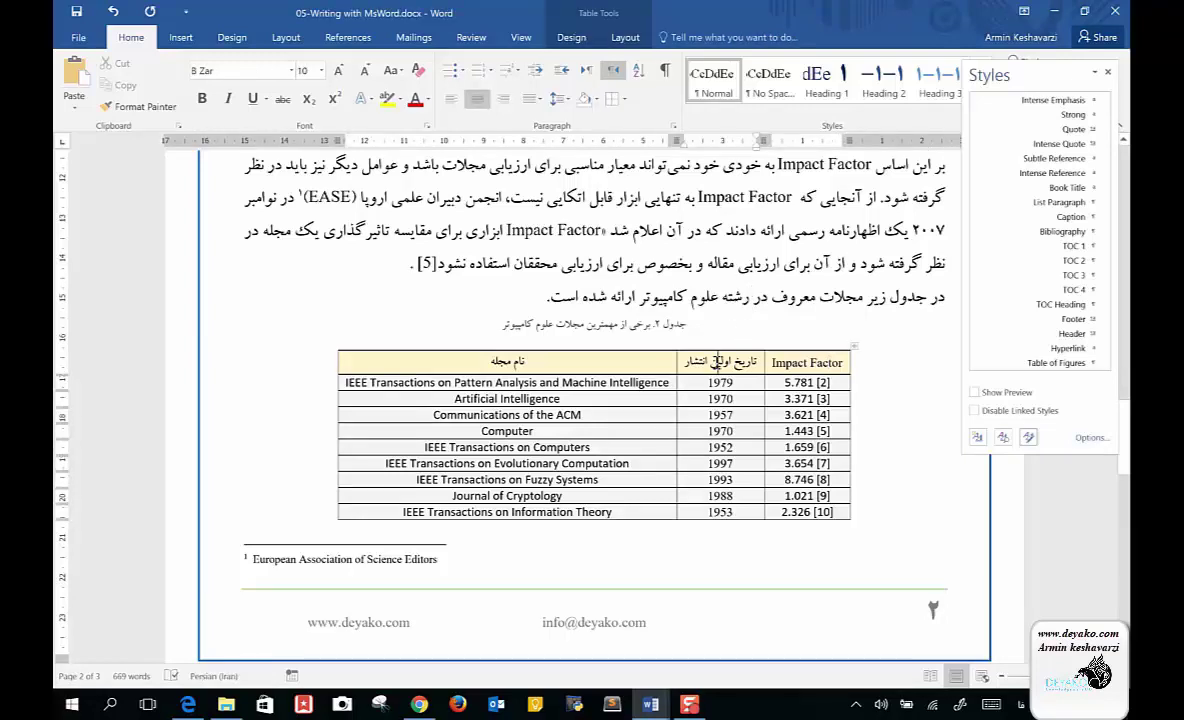
double_click(535, 383)
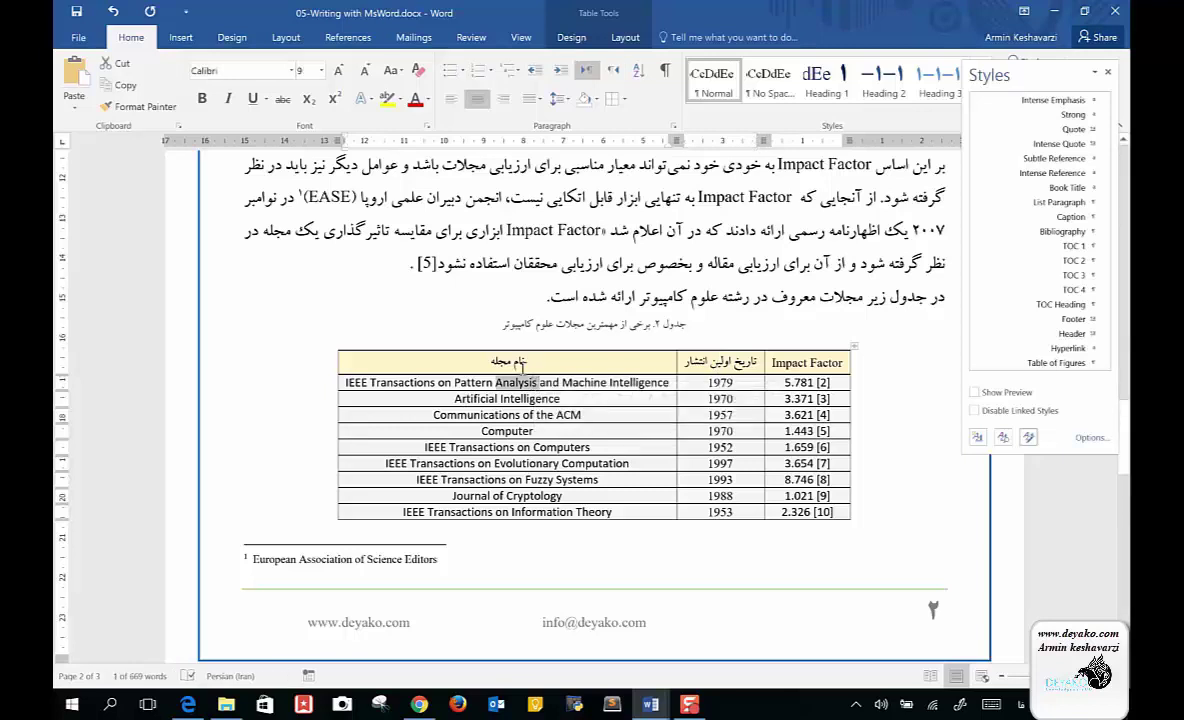
key(alt+shift)
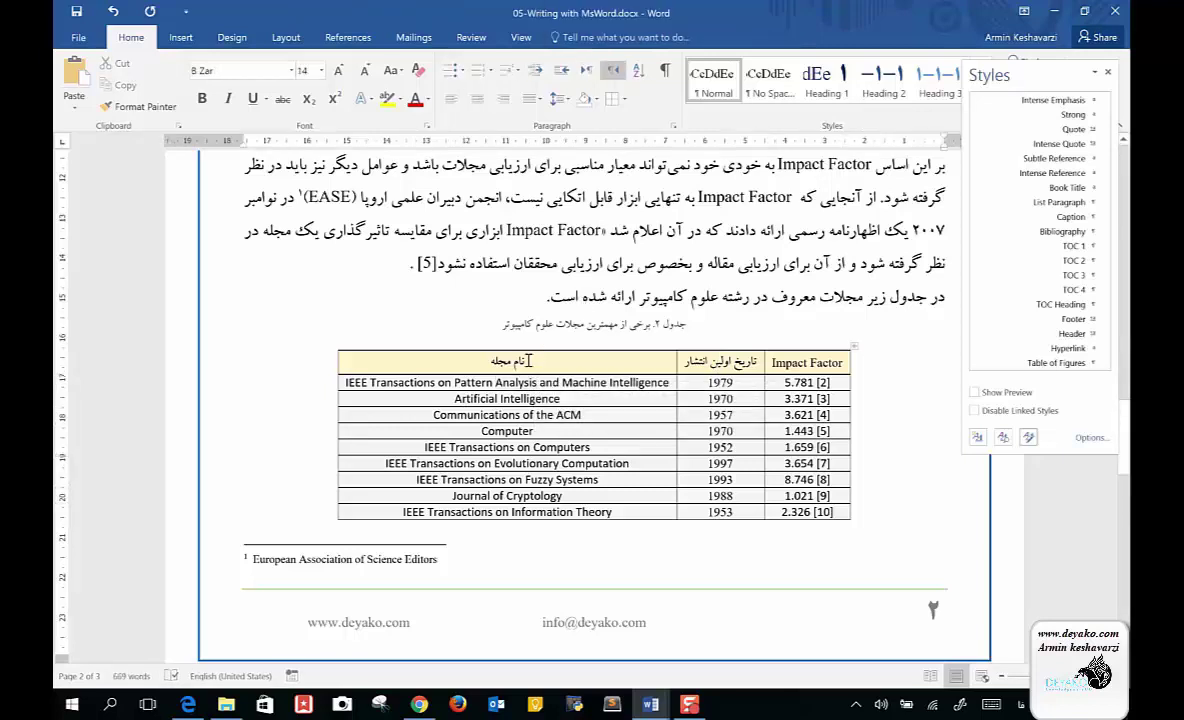
key(Up)
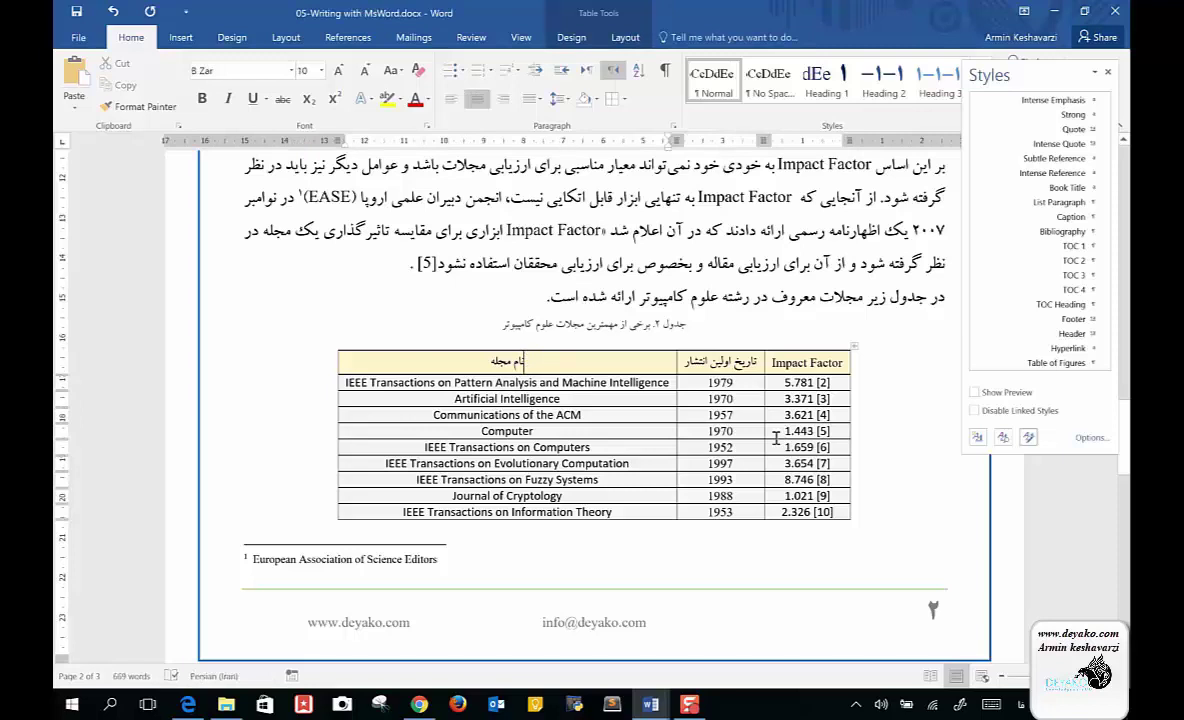
scroll(790, 360, down, 4)
scroll(778, 420, down, 5)
scroll(776, 436, down, 1)
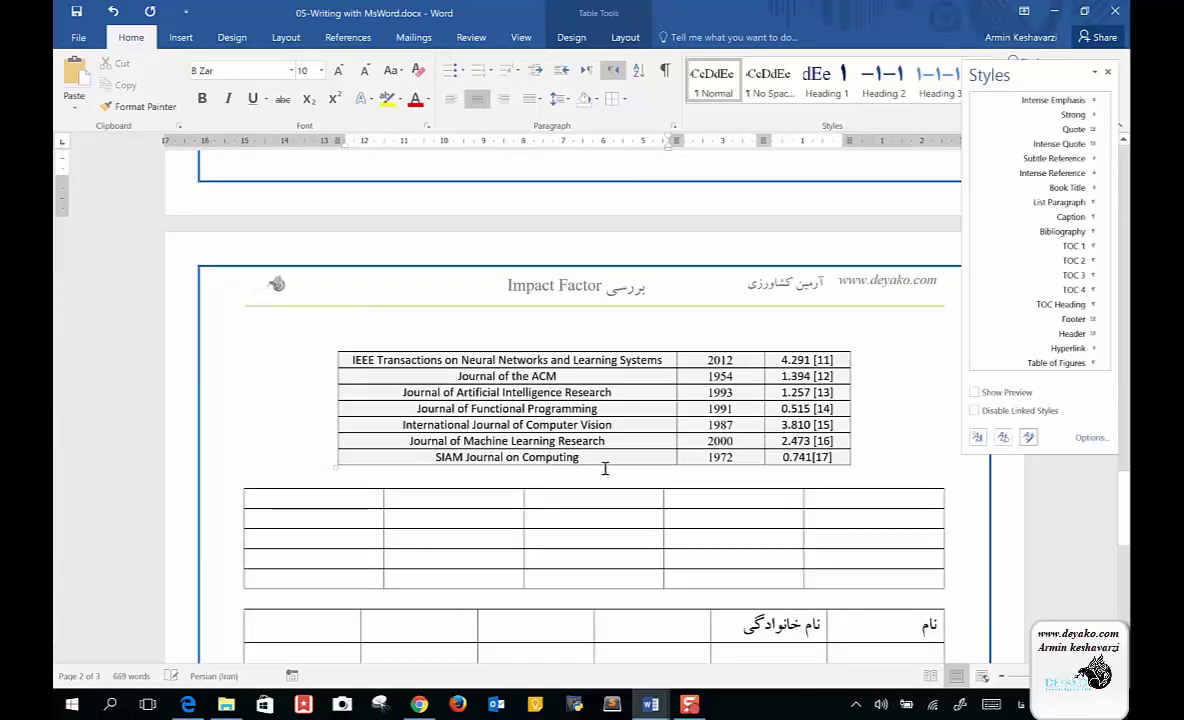
scroll(848, 315, up, 3)
scroll(850, 316, up, 2)
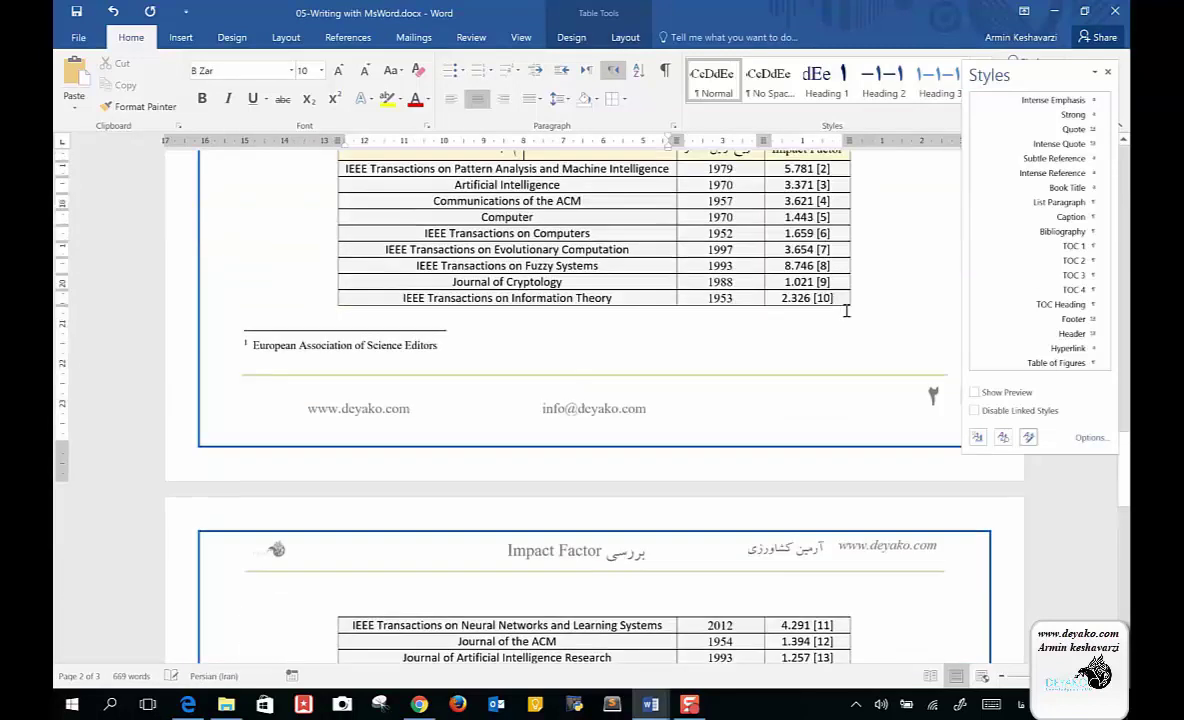
scroll(850, 316, up, 3)
click(517, 307)
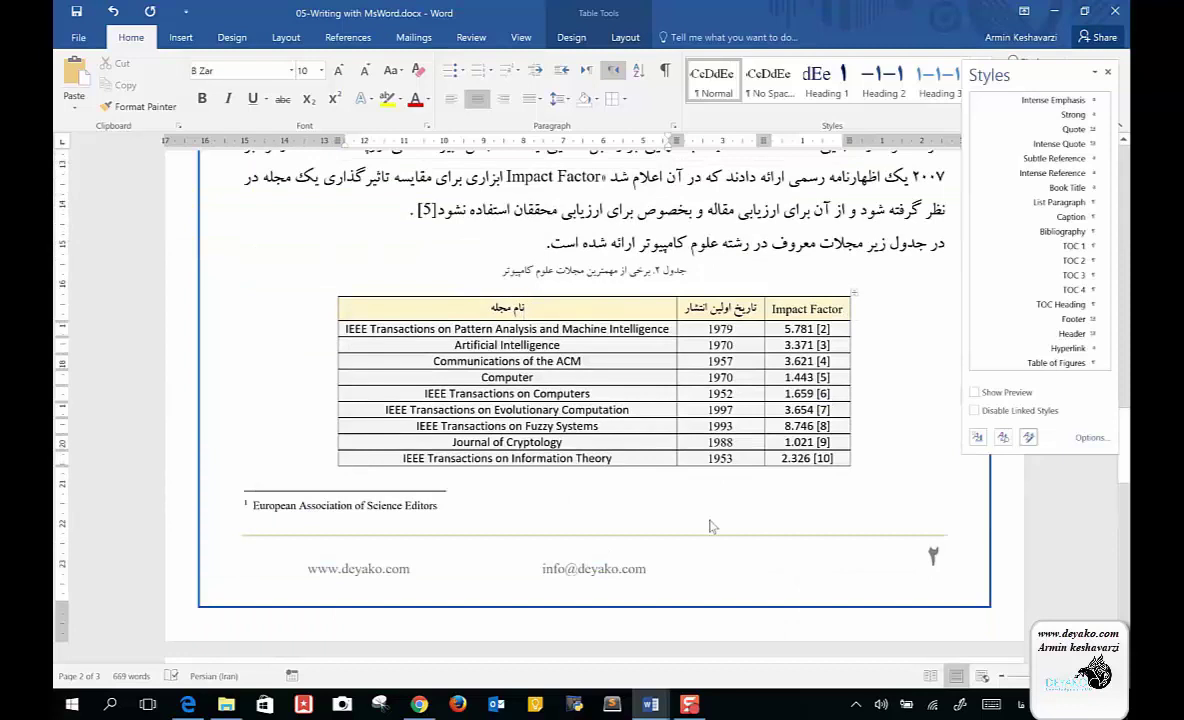
scroll(710, 526, down, 3)
scroll(710, 526, down, 2)
scroll(710, 526, down, 1)
scroll(710, 526, up, 4)
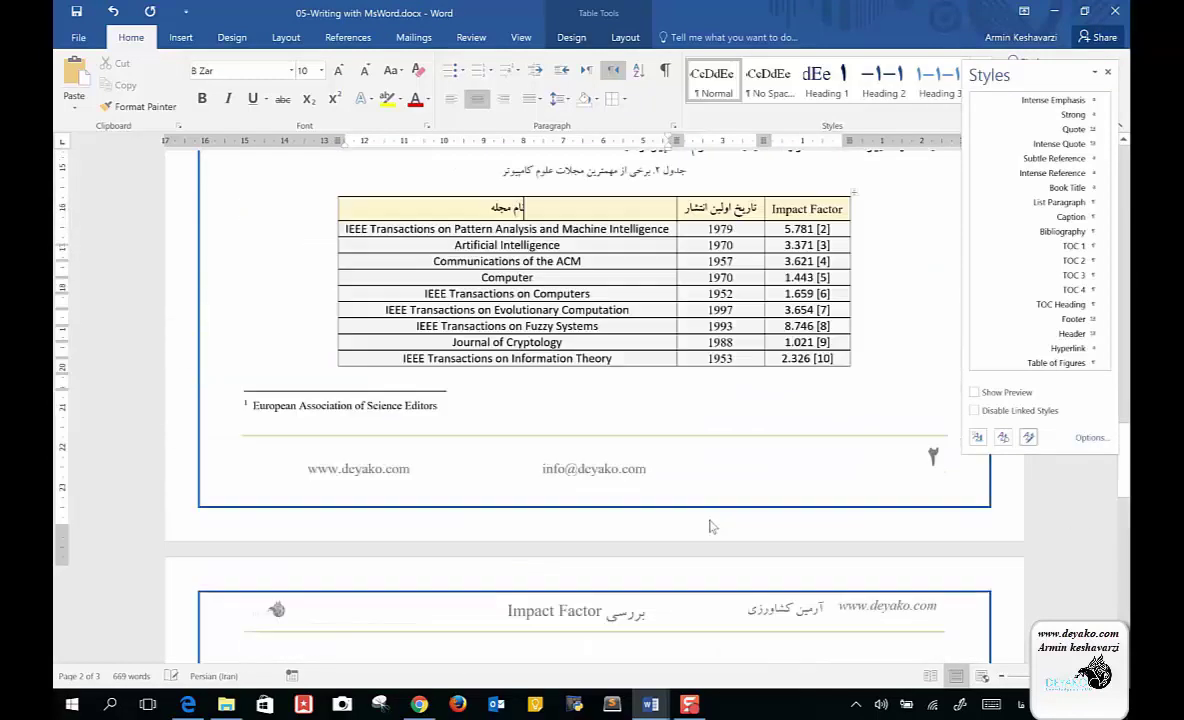
scroll(710, 526, up, 1)
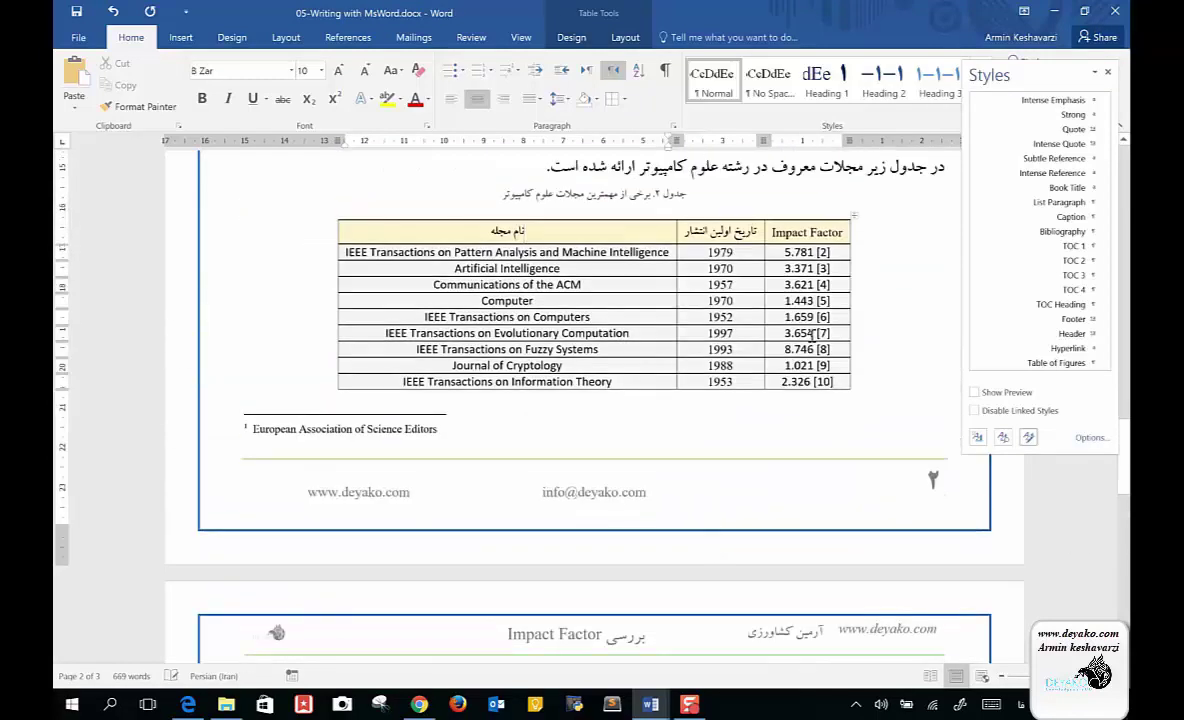
Step: Try AutoFit Contents, then AutoFit Window, on the journals table
click(854, 215)
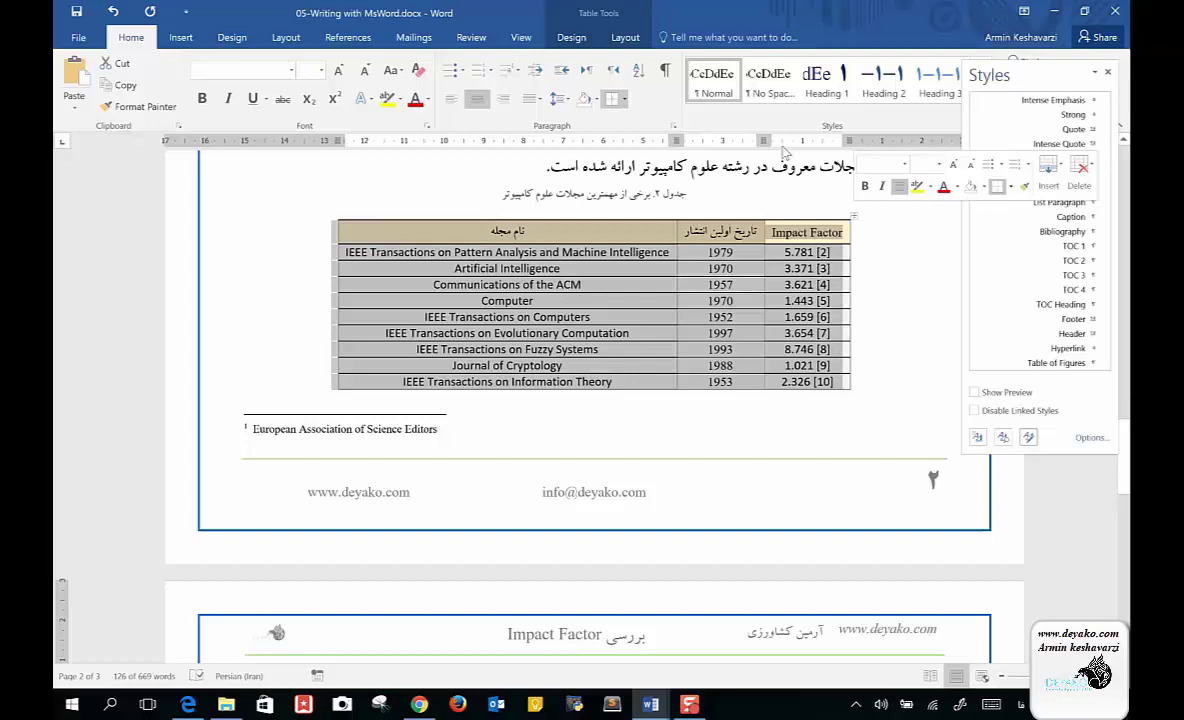
click(622, 38)
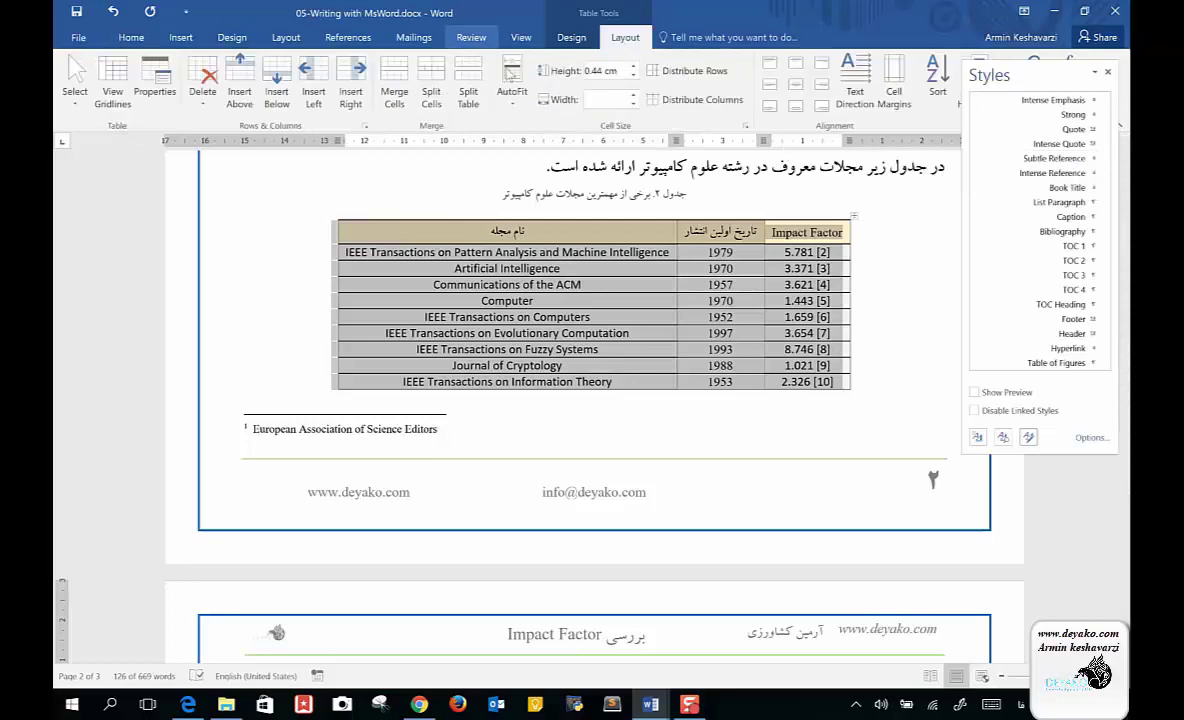
click(514, 97)
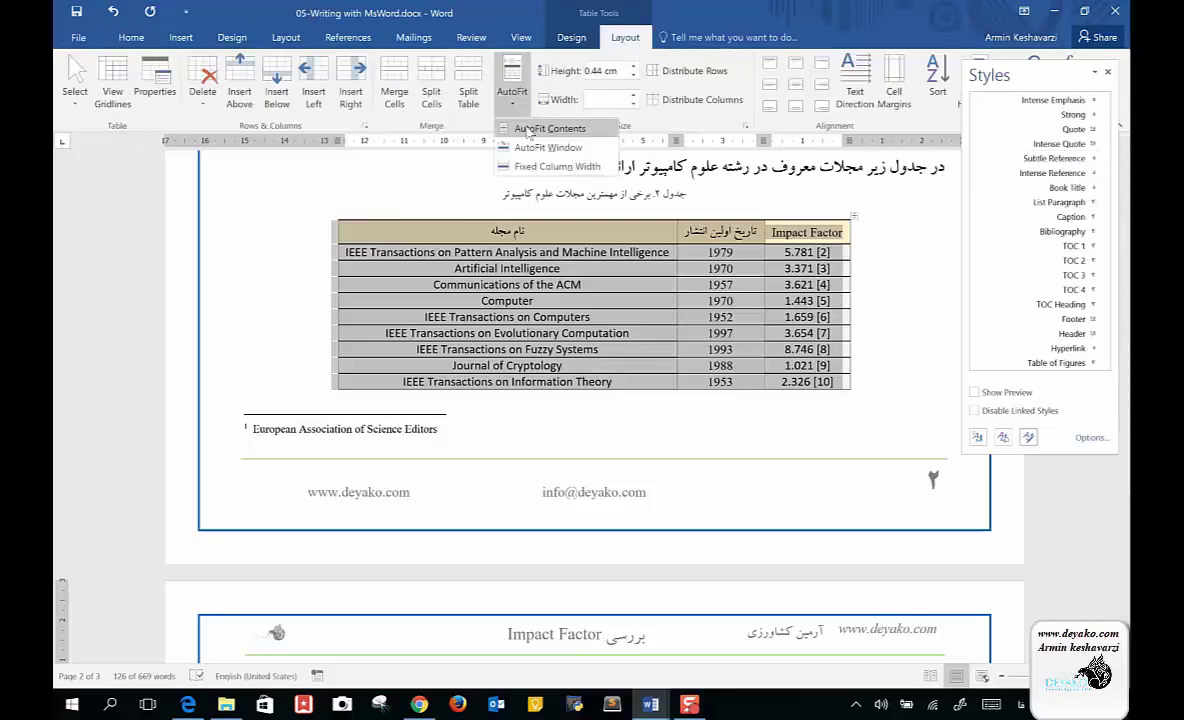
click(528, 130)
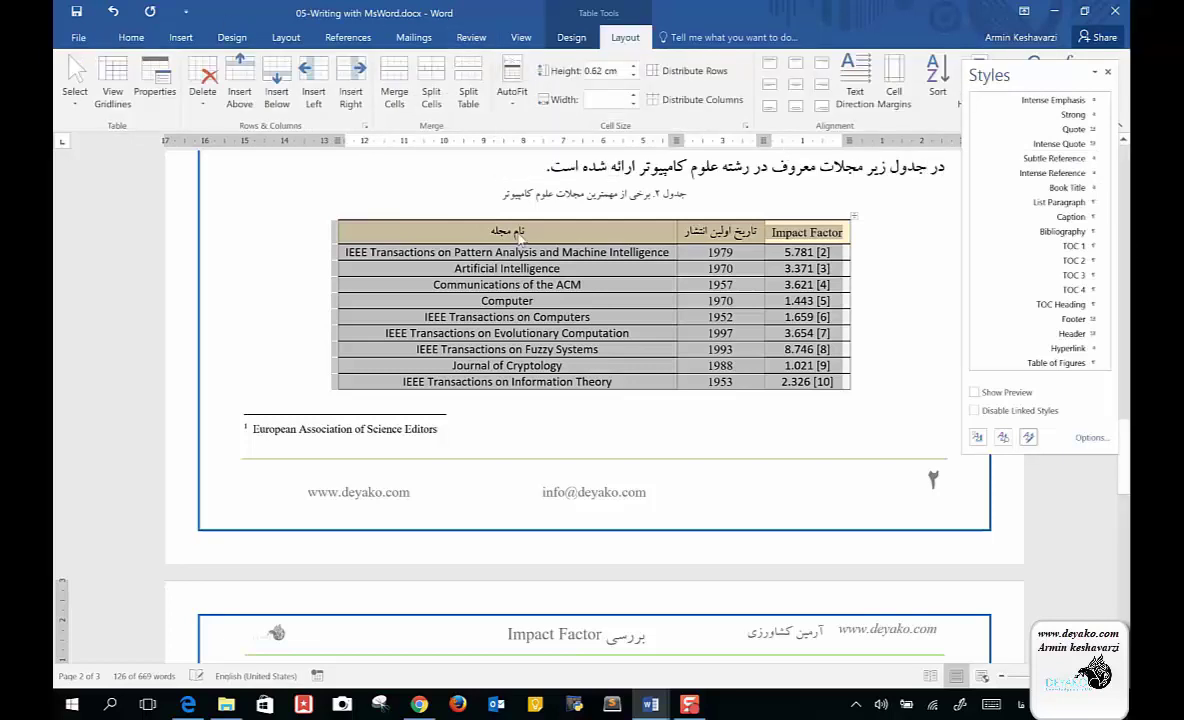
click(512, 95)
click(525, 149)
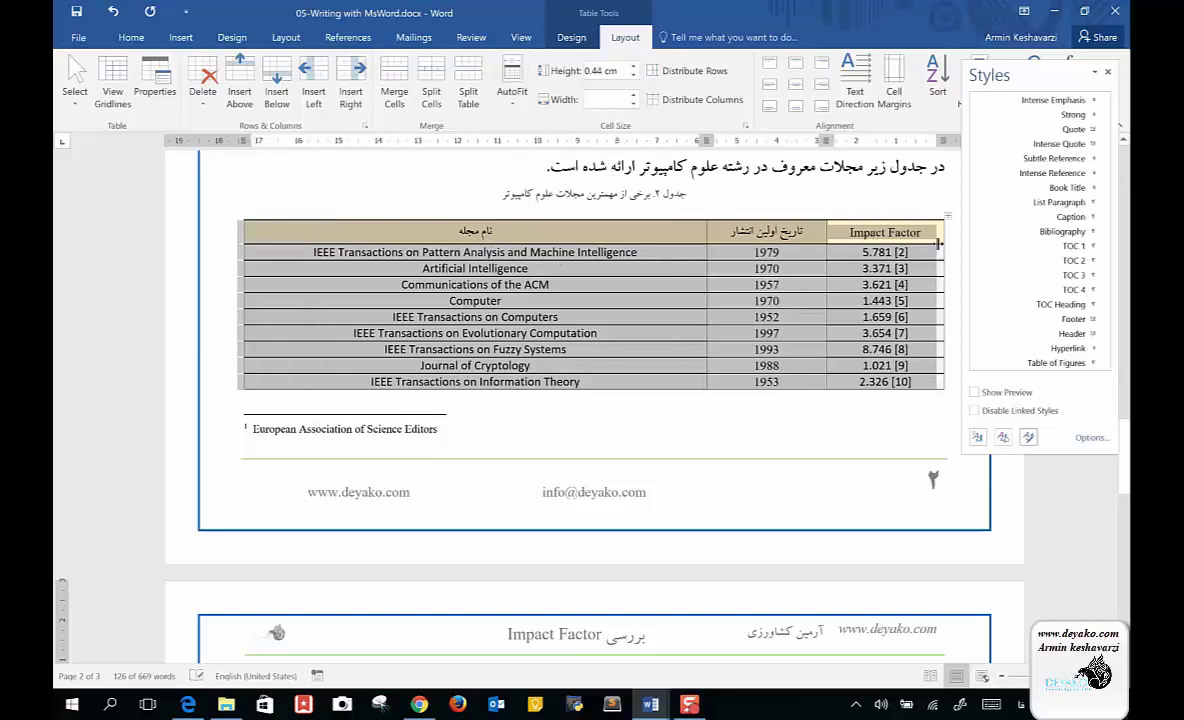
Step: AutoFit the table to contents and undo a trial top alignment of the Impact Factor header
click(938, 242)
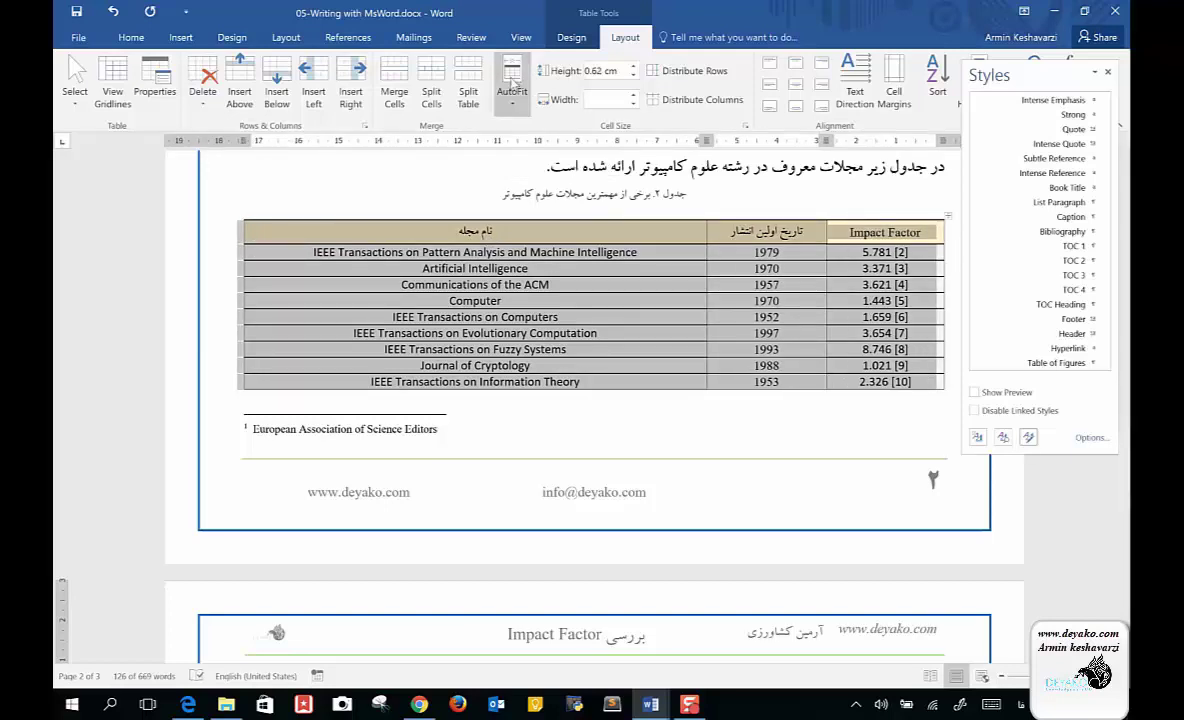
click(512, 88)
click(540, 128)
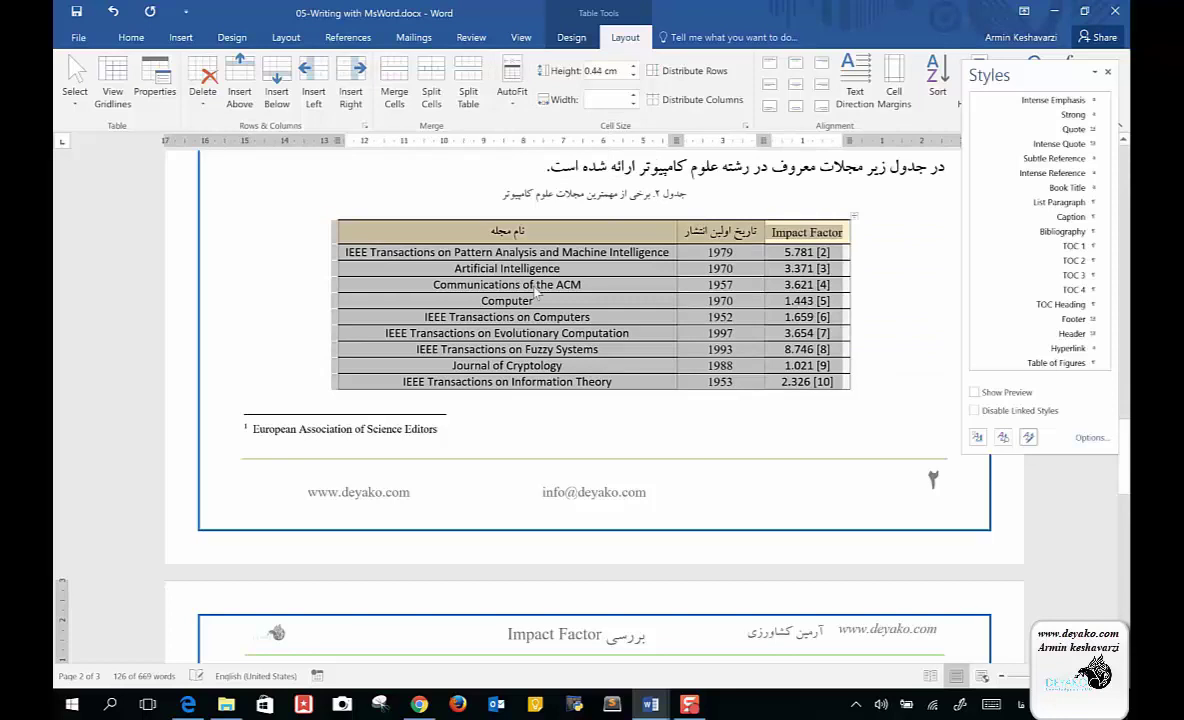
click(772, 243)
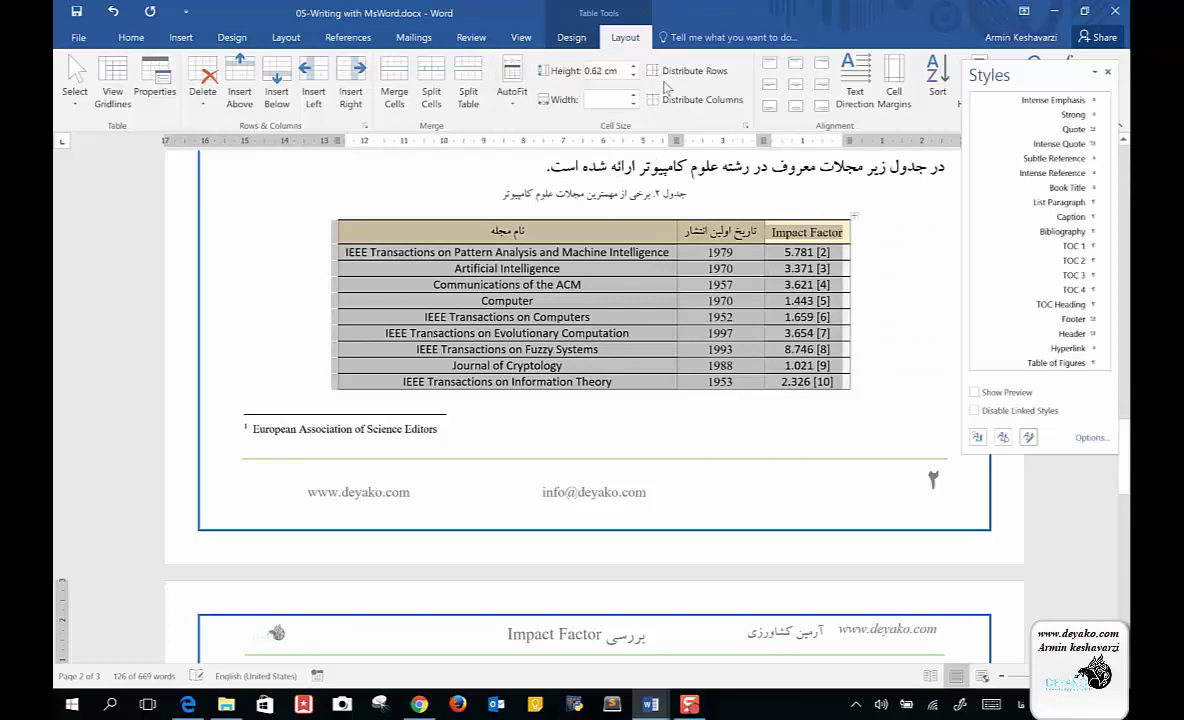
click(795, 64)
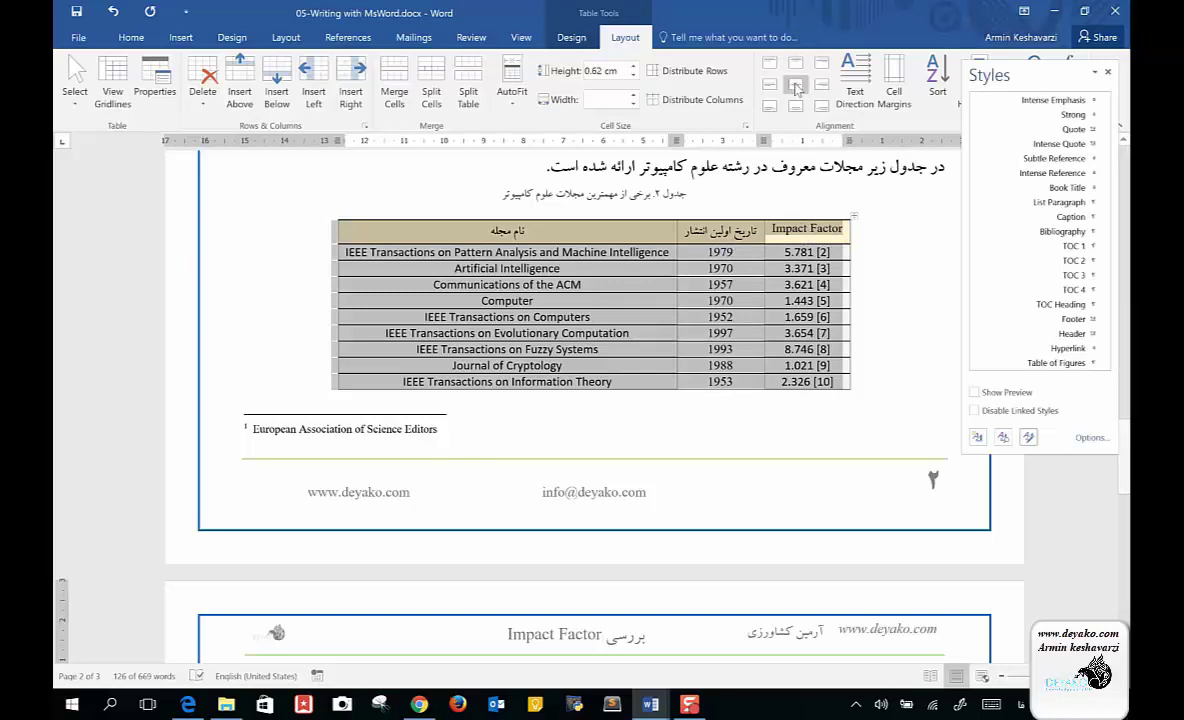
key(ctrl+z)
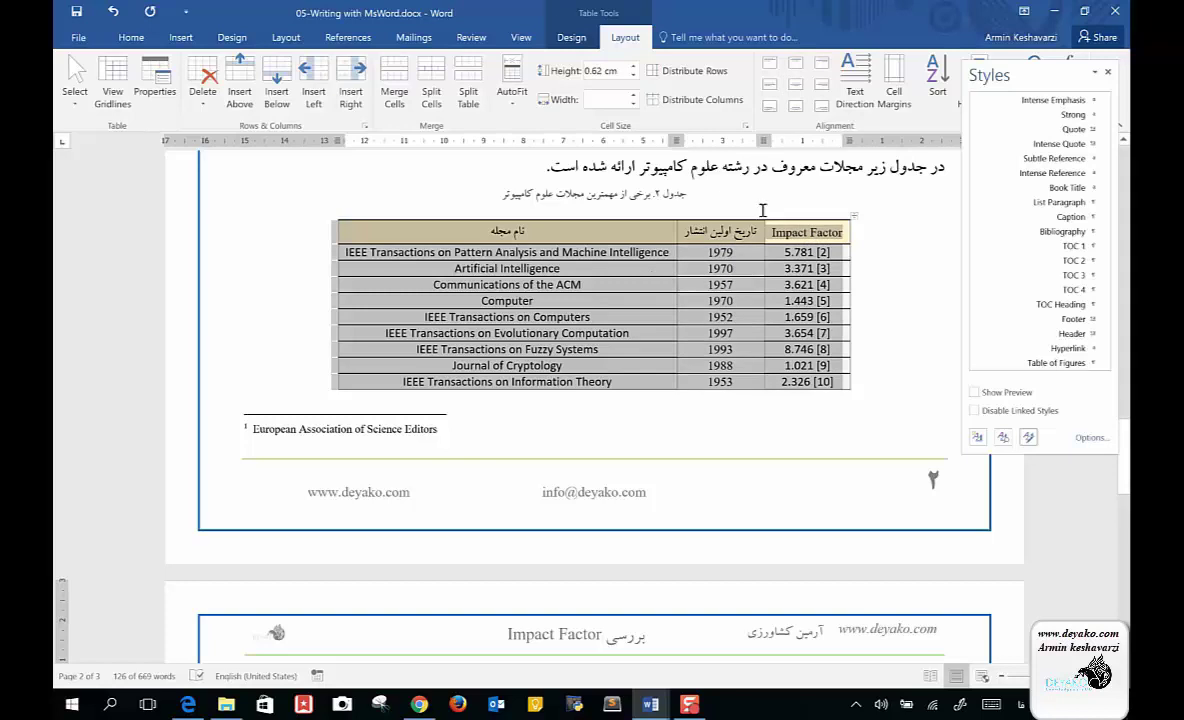
click(535, 234)
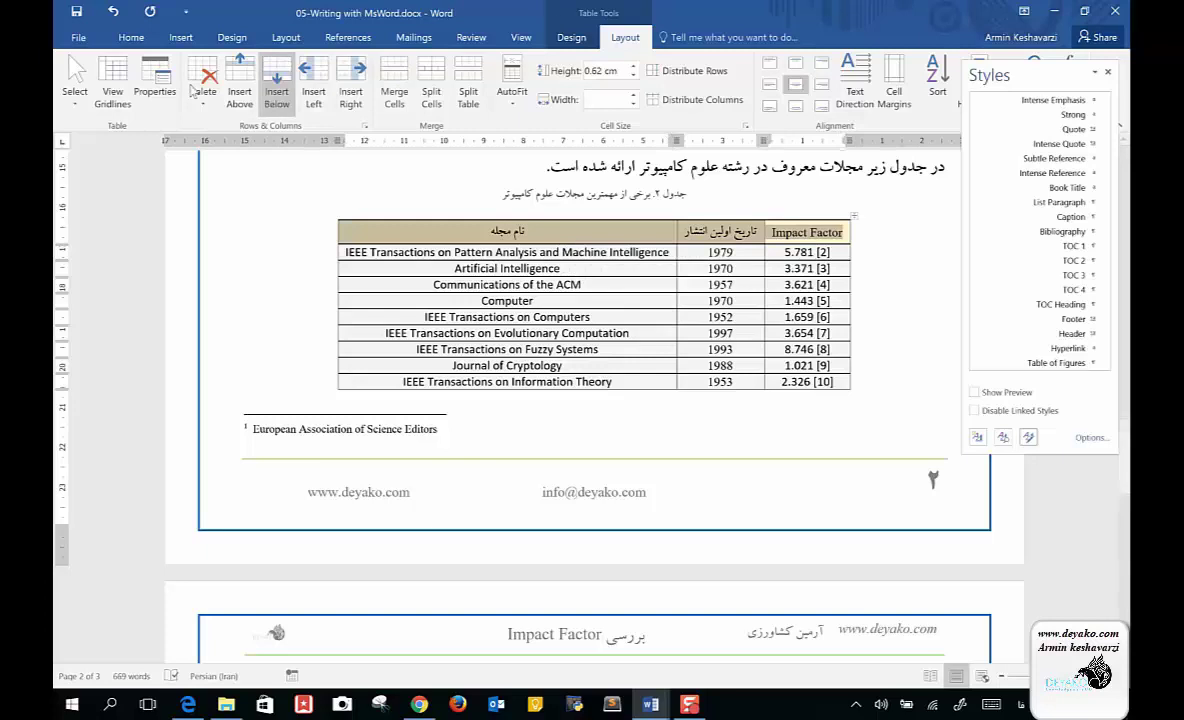
Step: Give the journals table header row a tan shading
click(130, 38)
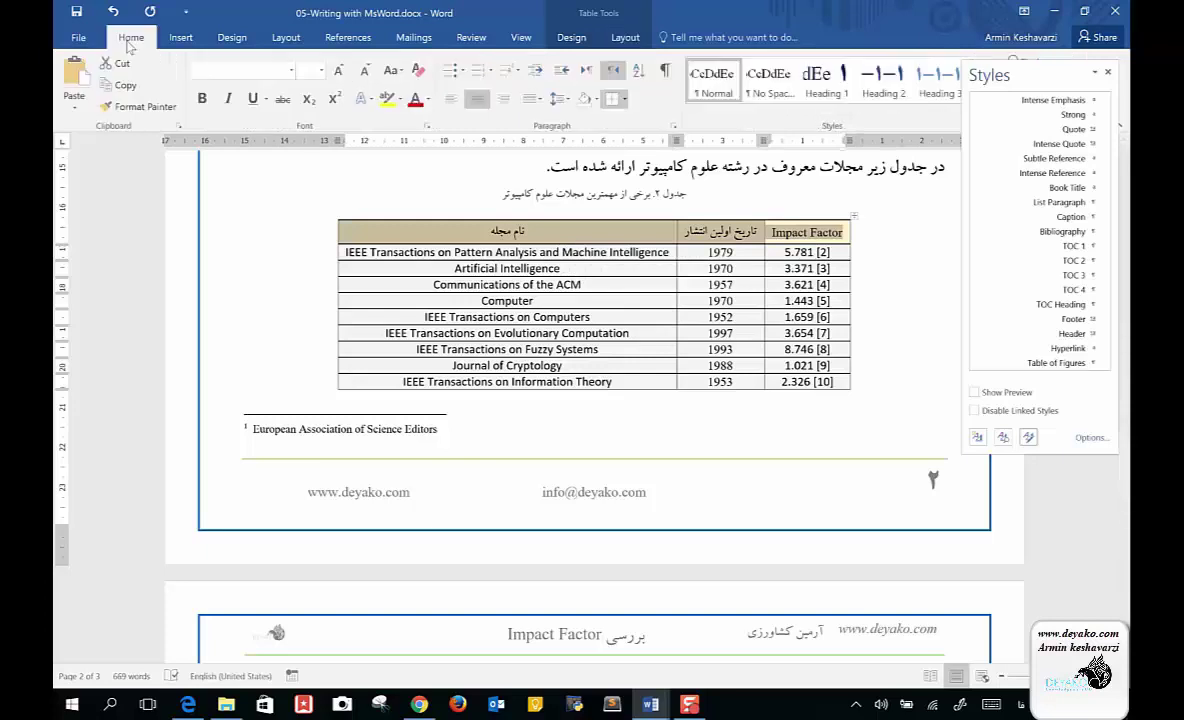
click(595, 99)
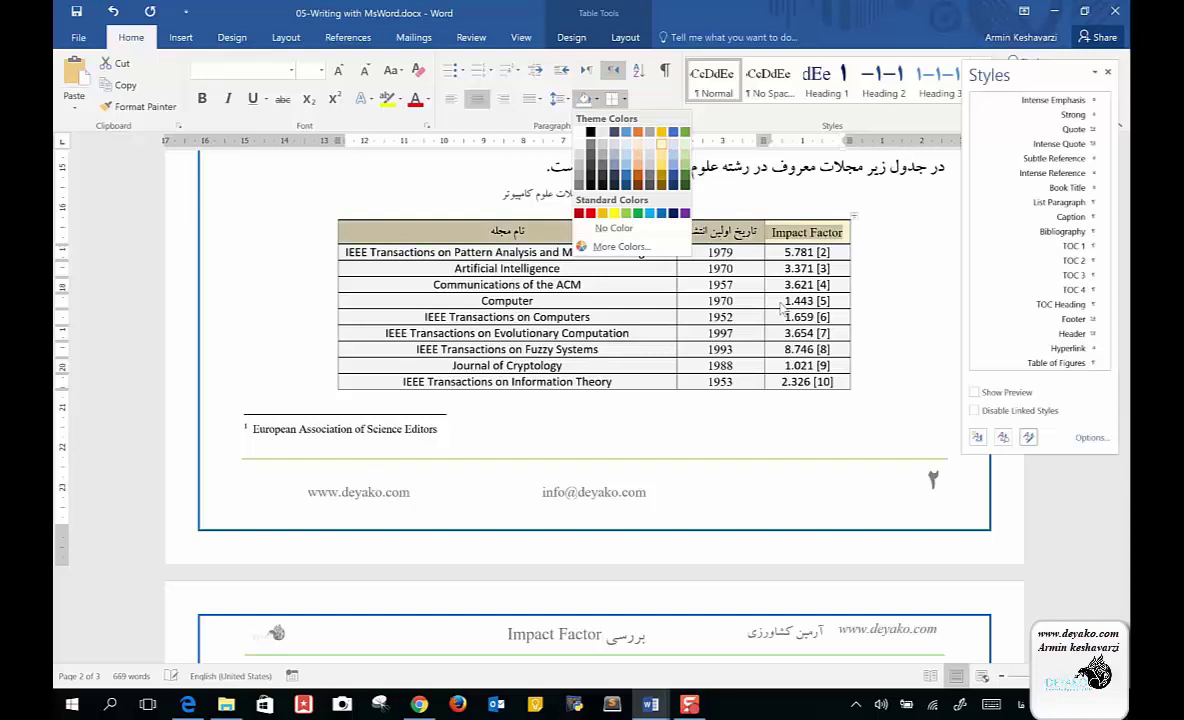
click(602, 153)
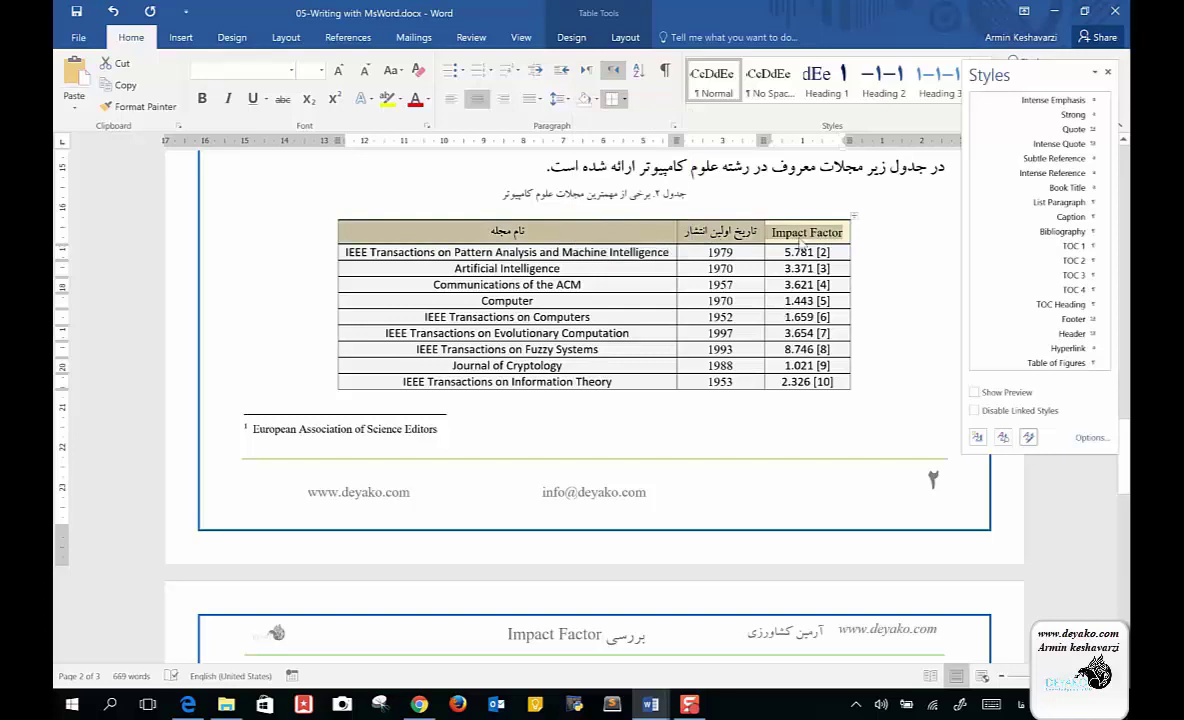
drag(825, 252, 770, 252)
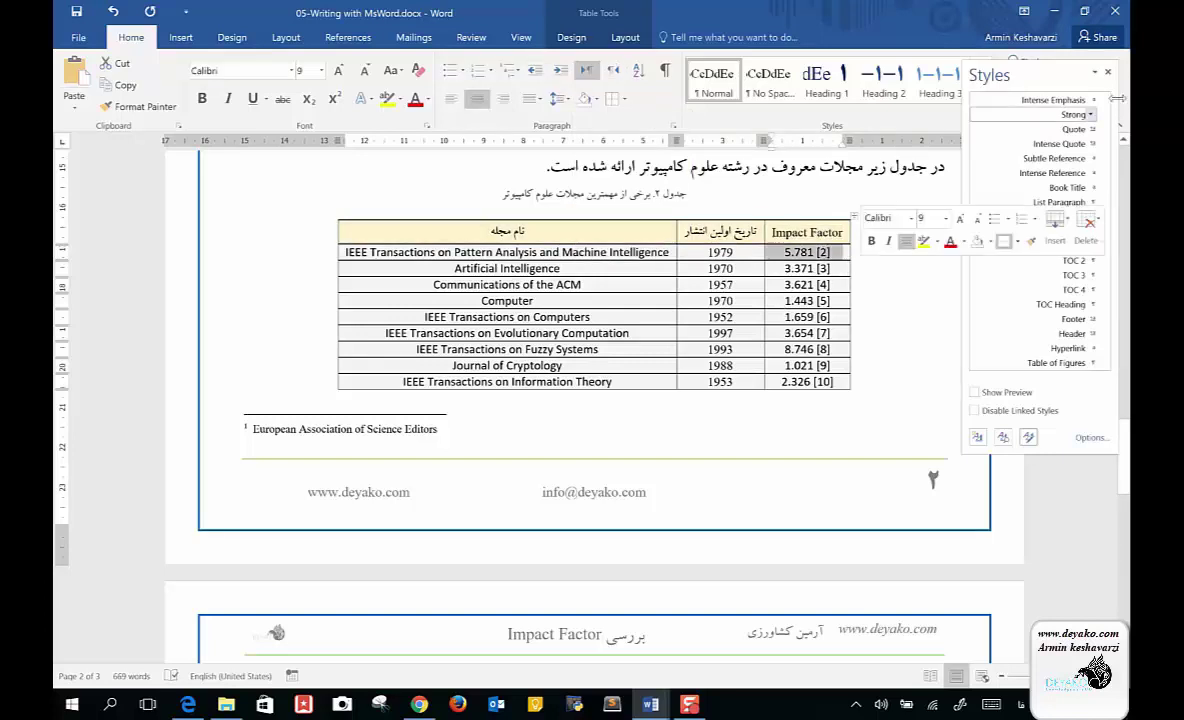
Step: Close the Styles pane and place the caret in page 3's empty table
click(1107, 73)
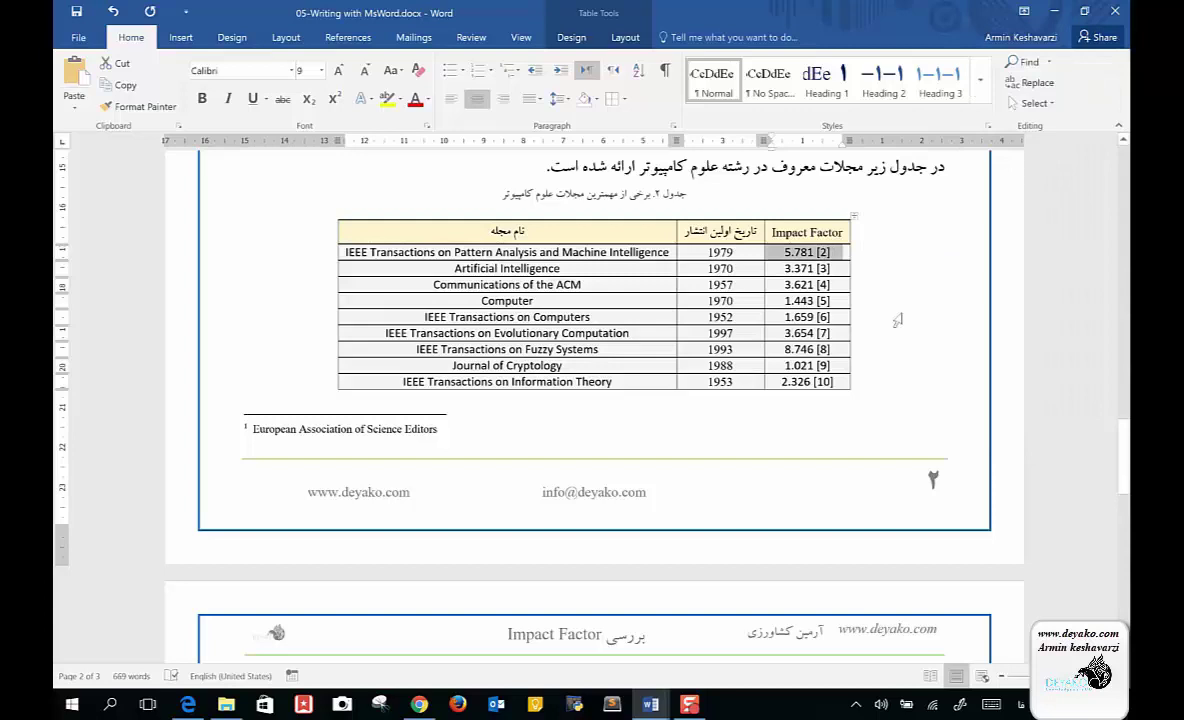
scroll(902, 316, down, 7)
scroll(902, 314, down, 2)
scroll(902, 314, down, 5)
scroll(902, 314, down, 1)
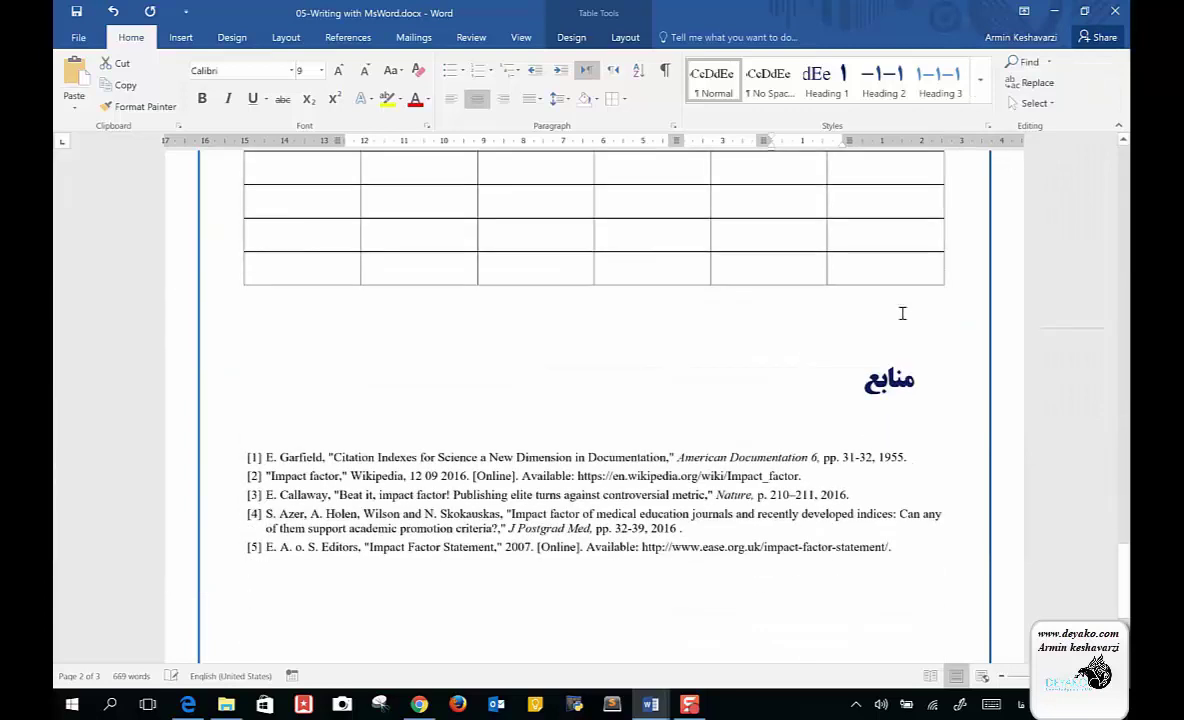
scroll(902, 314, down, 3)
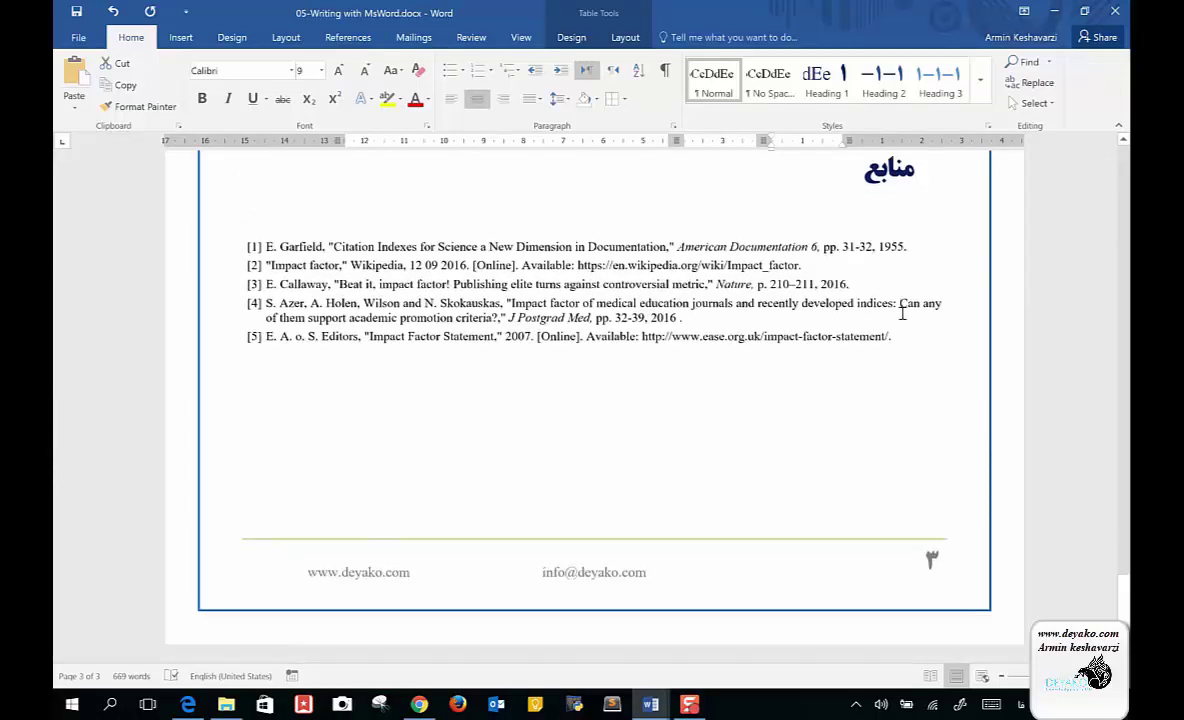
scroll(902, 314, up, 3)
scroll(902, 314, up, 4)
scroll(902, 314, up, 3)
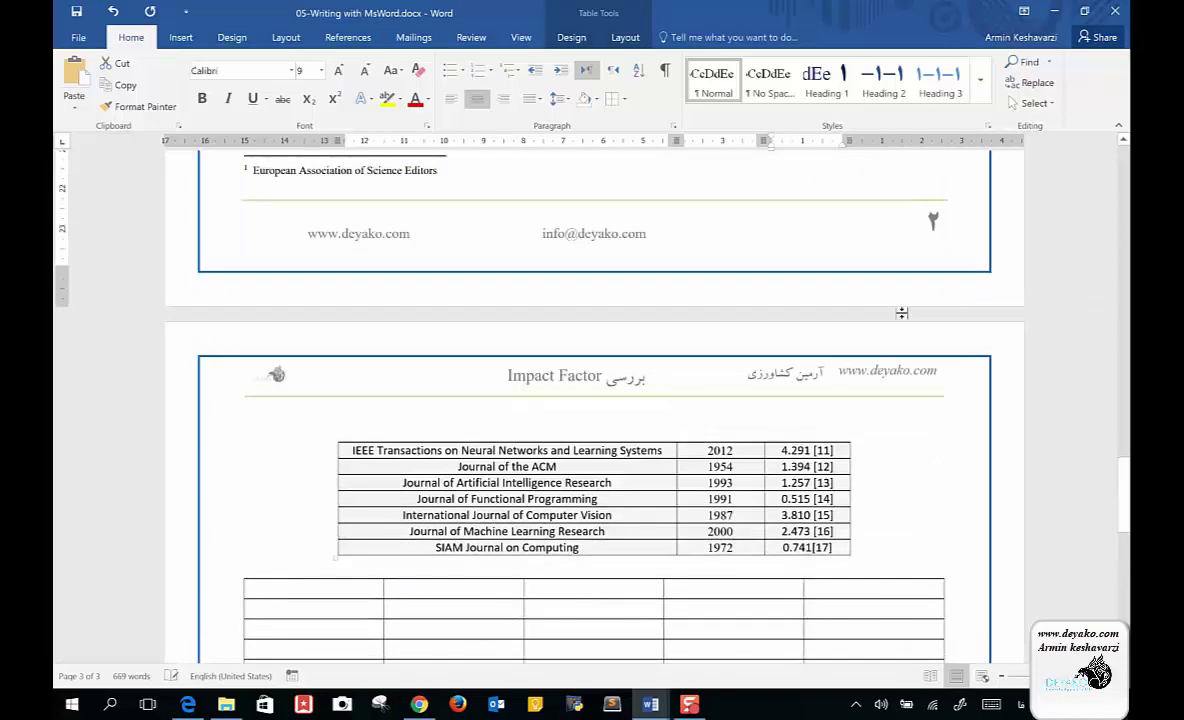
click(913, 601)
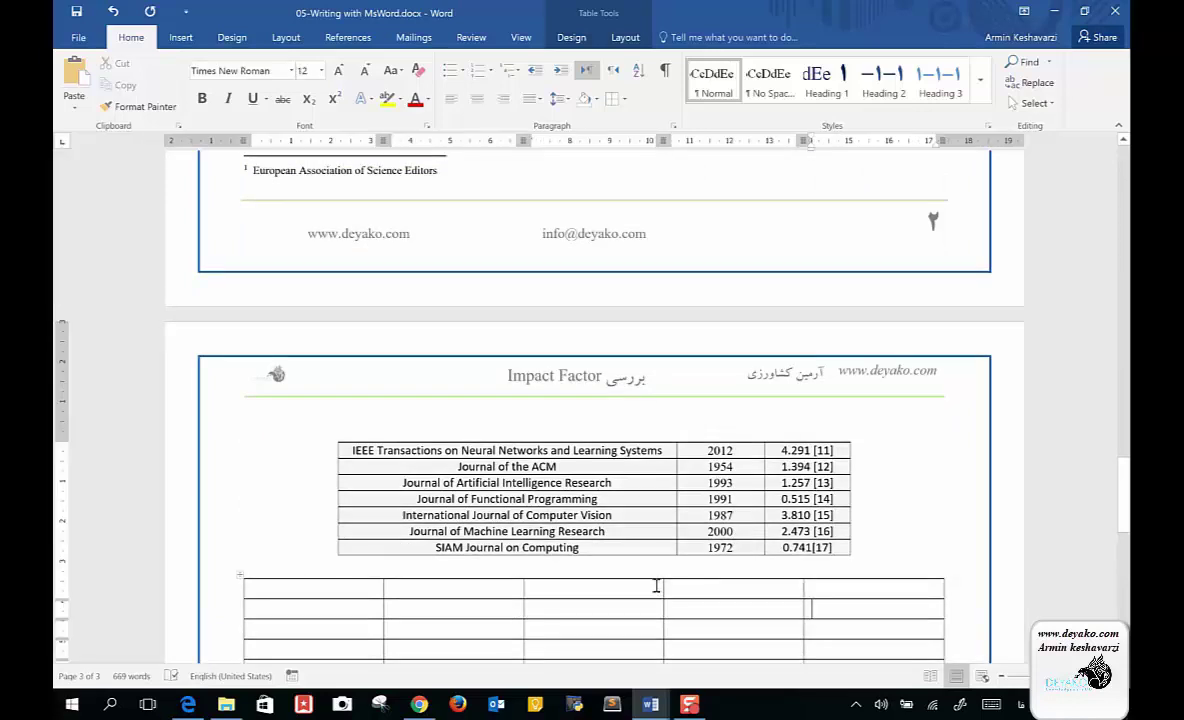
Step: Delete the empty table, then AutoFit the Persian name table to its contents and centre it
click(239, 576)
key(BackSpace)
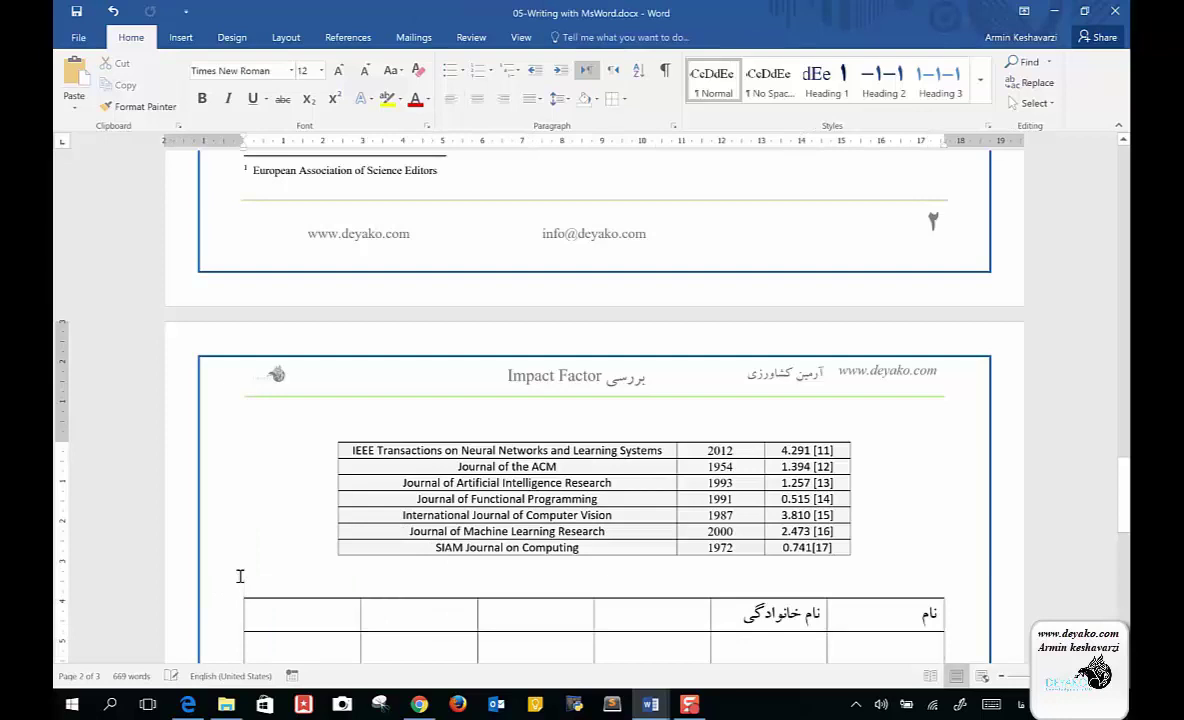
click(947, 594)
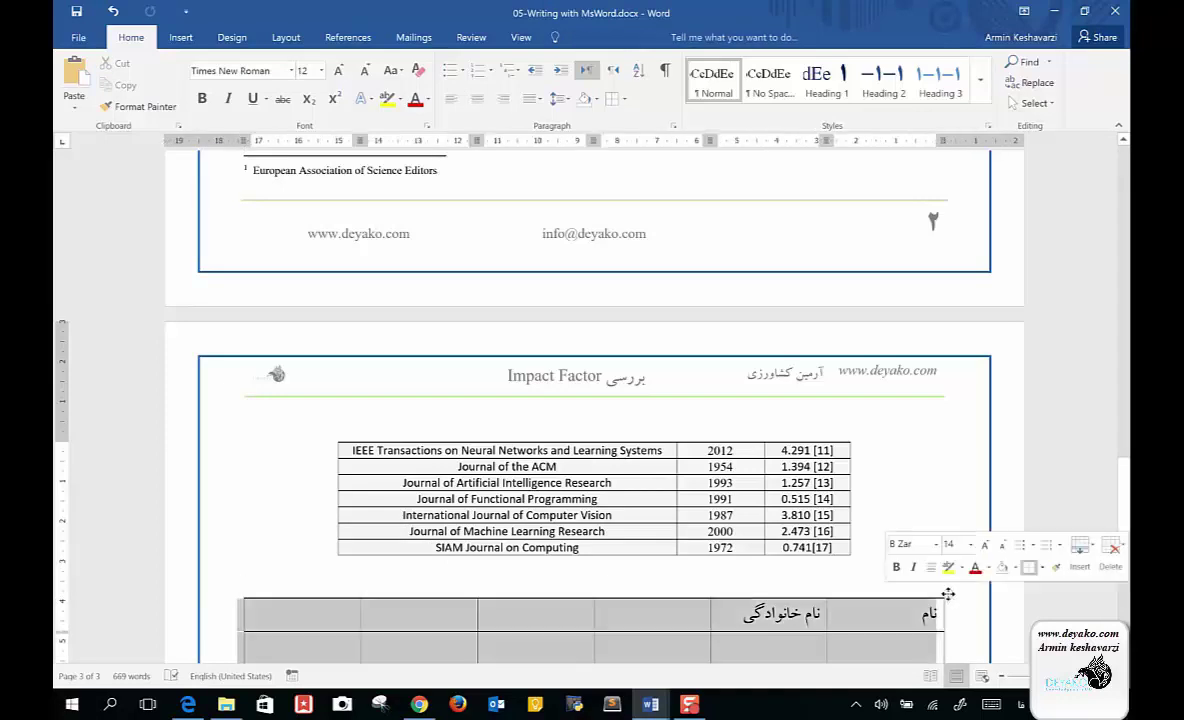
right_click(947, 594)
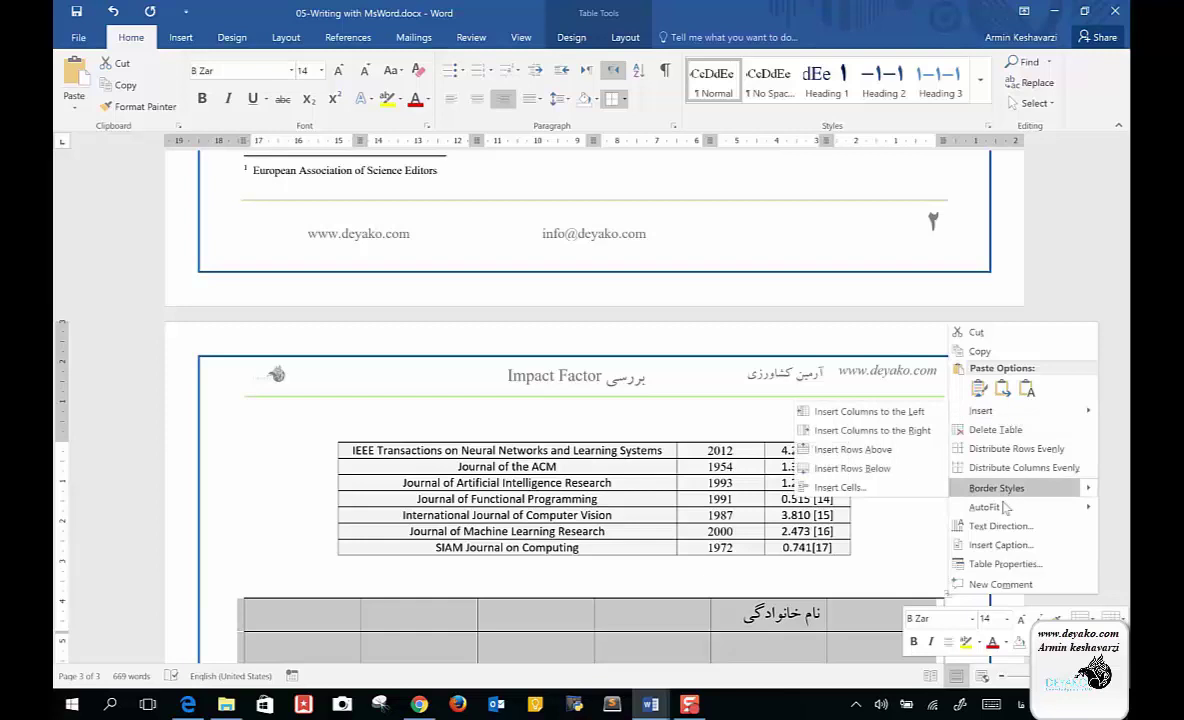
mouse_move(985, 507)
click(886, 508)
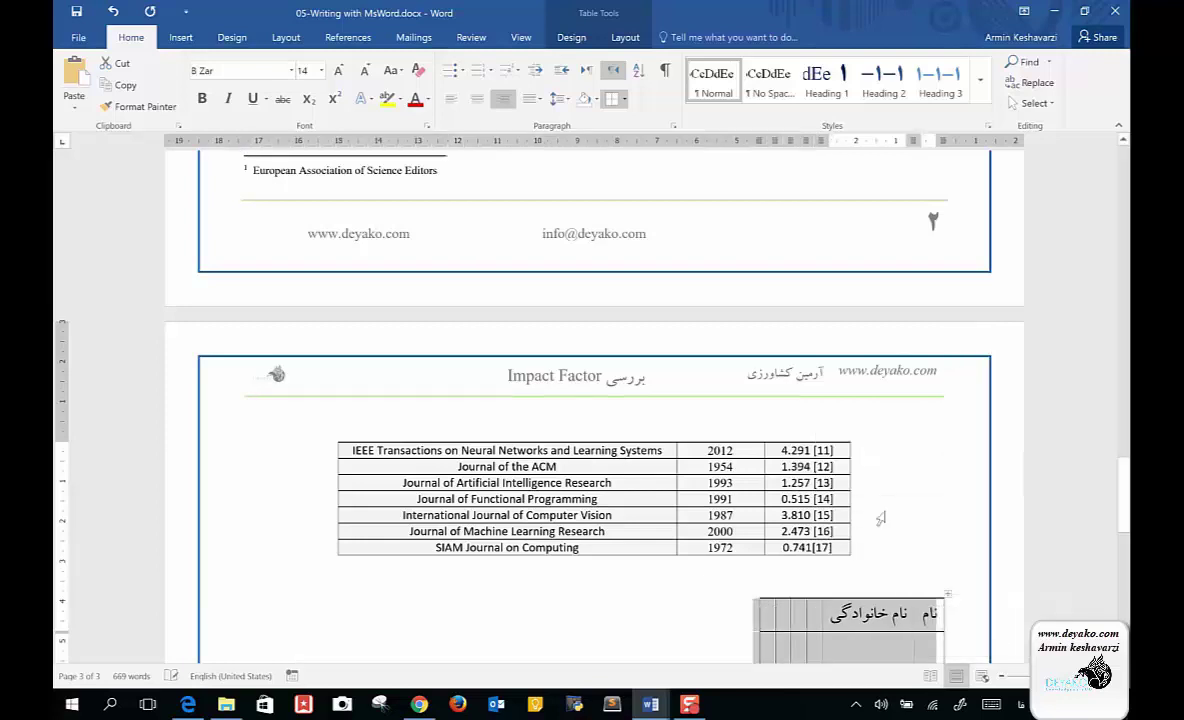
click(476, 99)
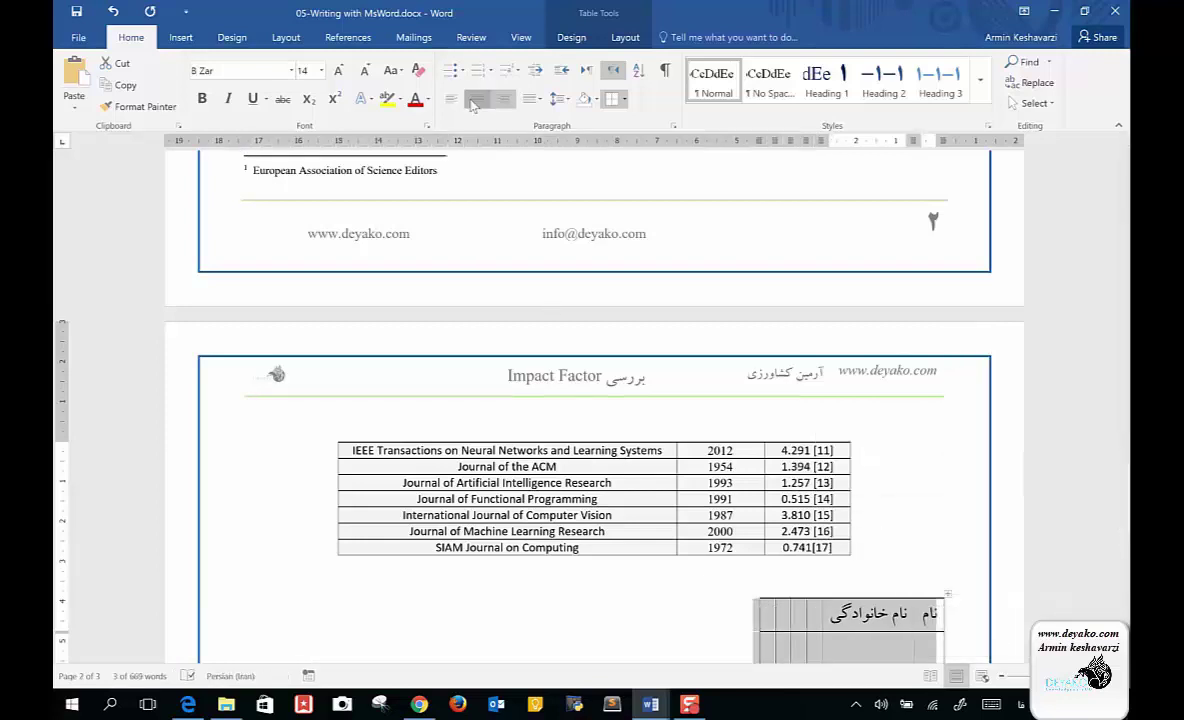
Step: Review a table cell's paragraph settings without changing them, then show the table layout commands
scroll(594, 506, down, 3)
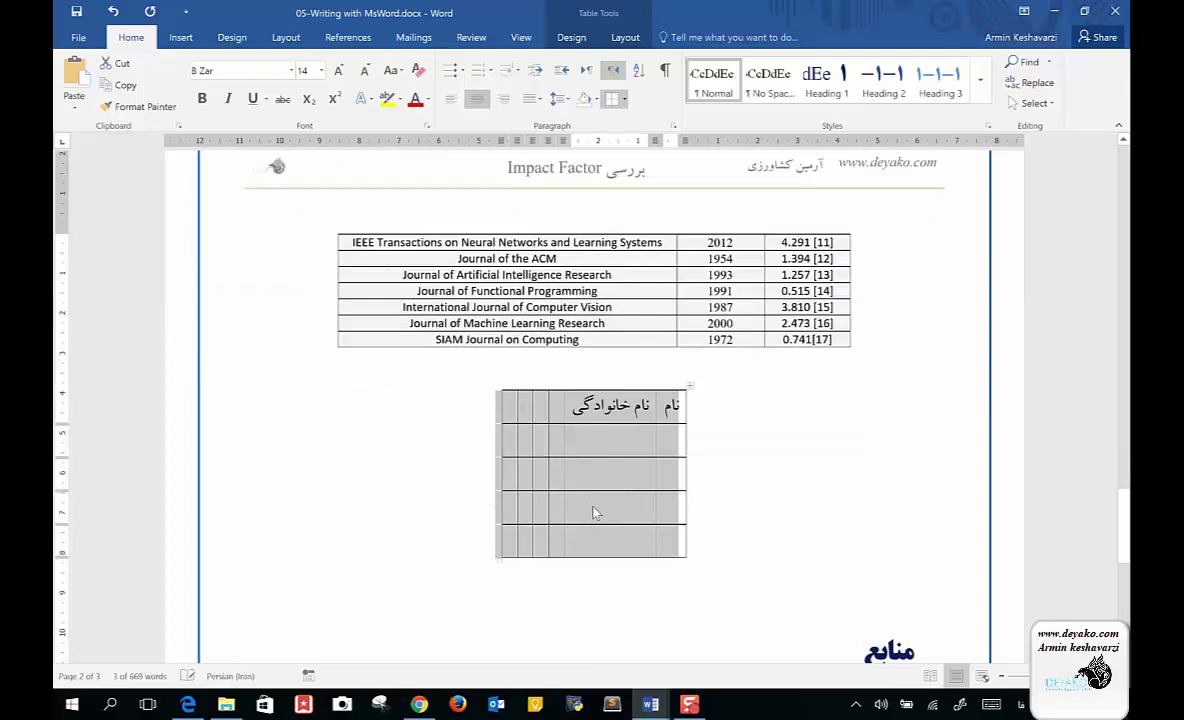
click(631, 416)
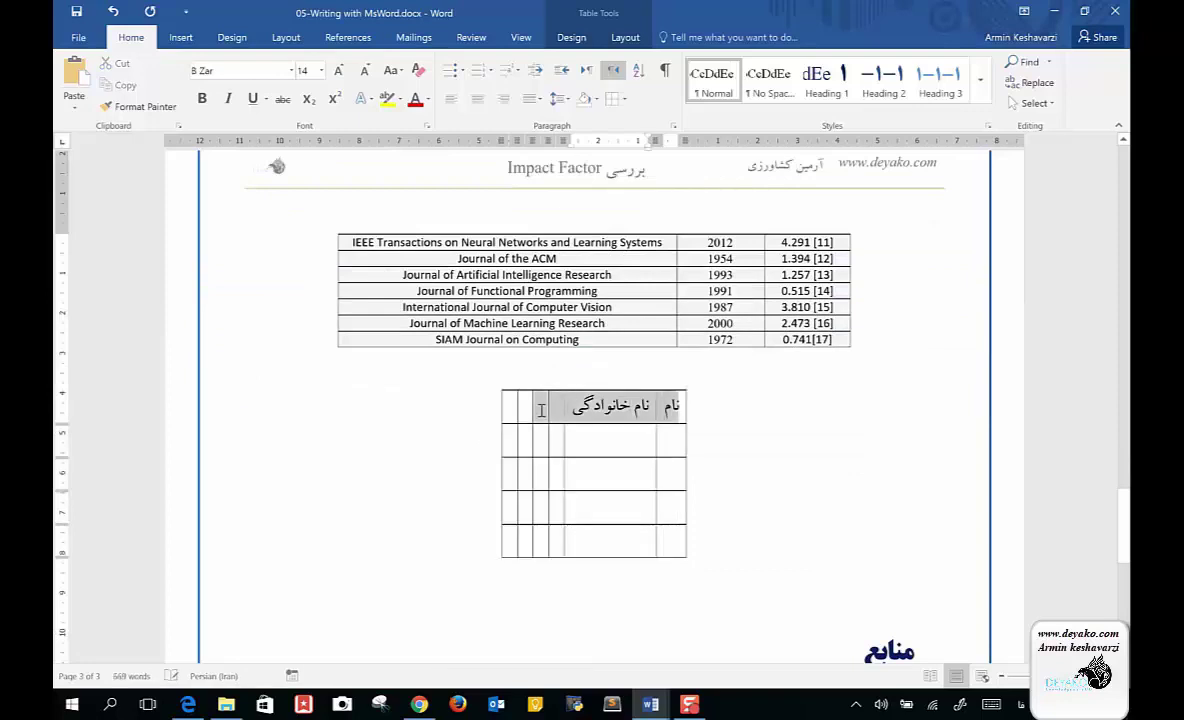
click(640, 462)
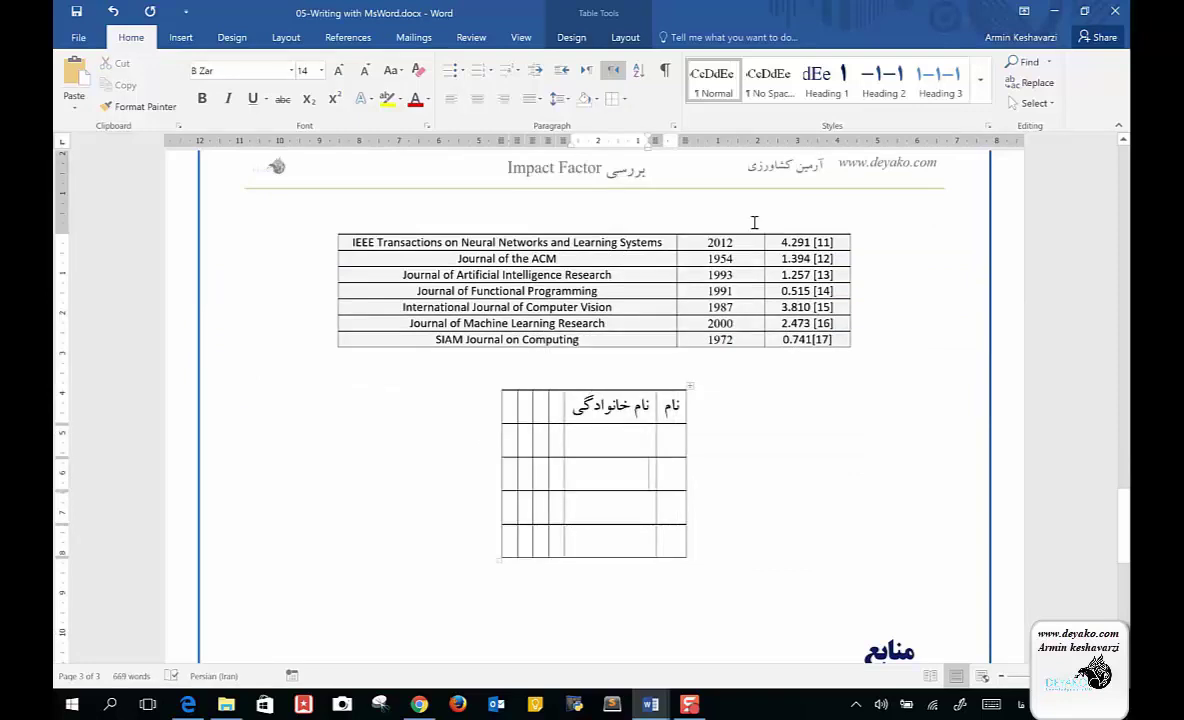
click(674, 126)
click(729, 560)
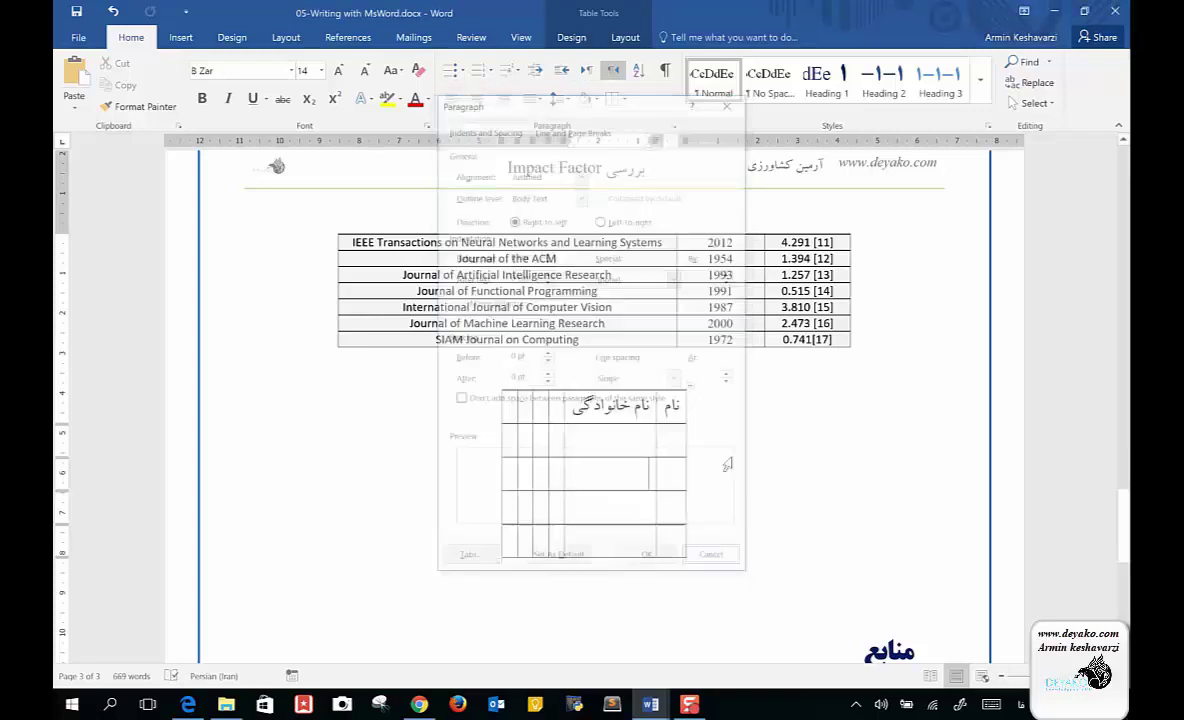
click(625, 37)
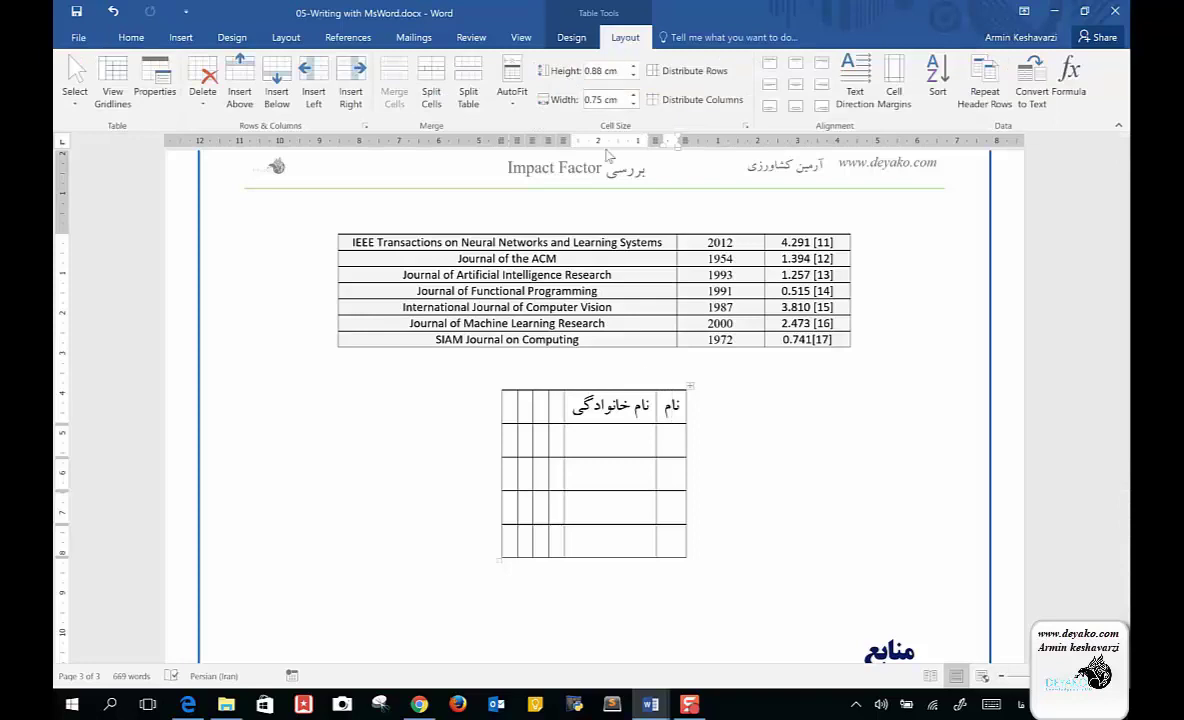
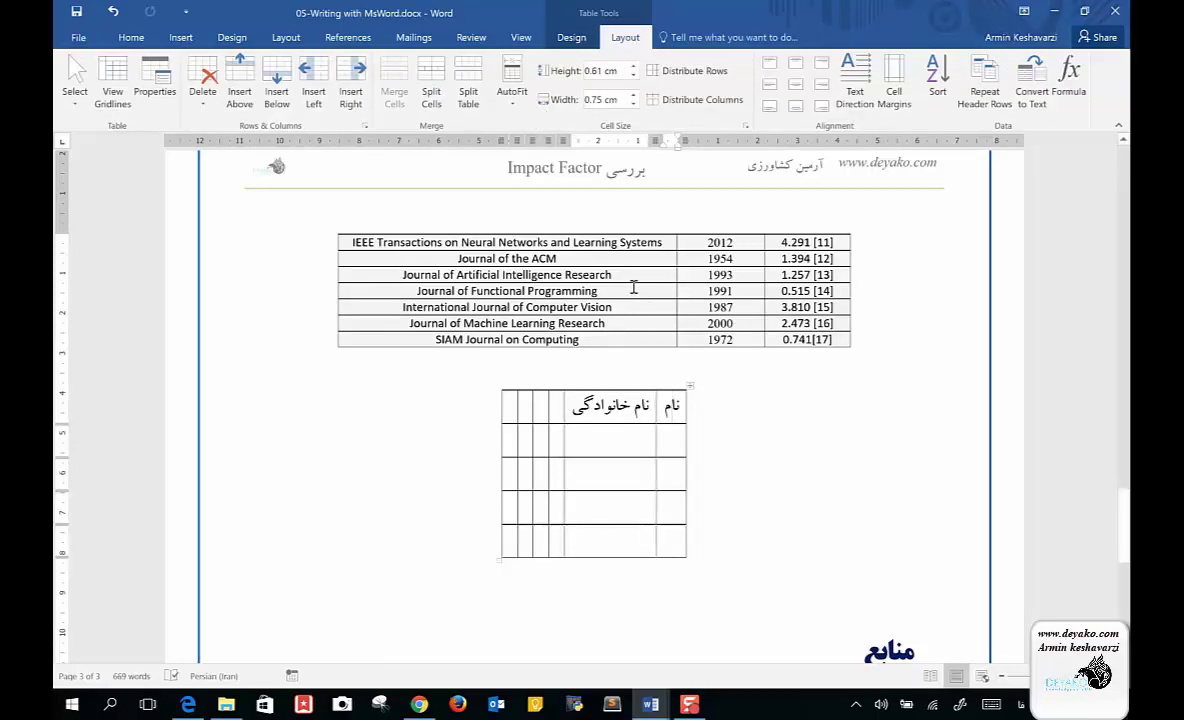
Step: Turn on a specified row height for the lower table's rows in Table Properties
click(745, 126)
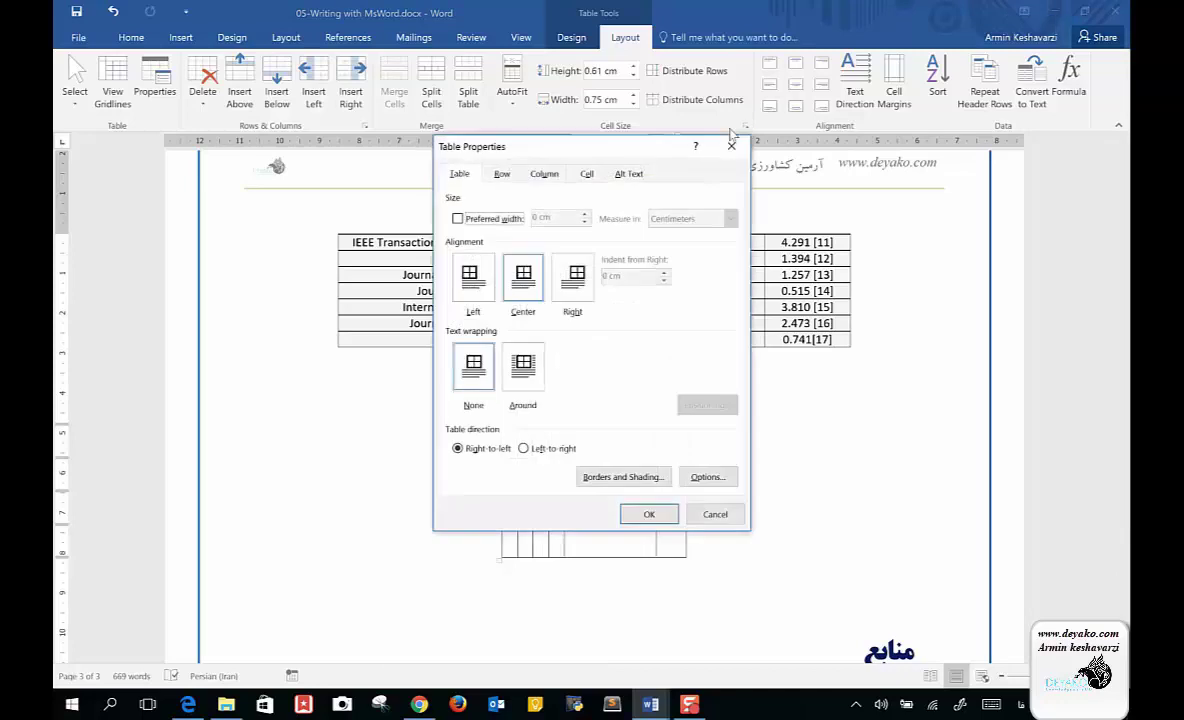
click(502, 174)
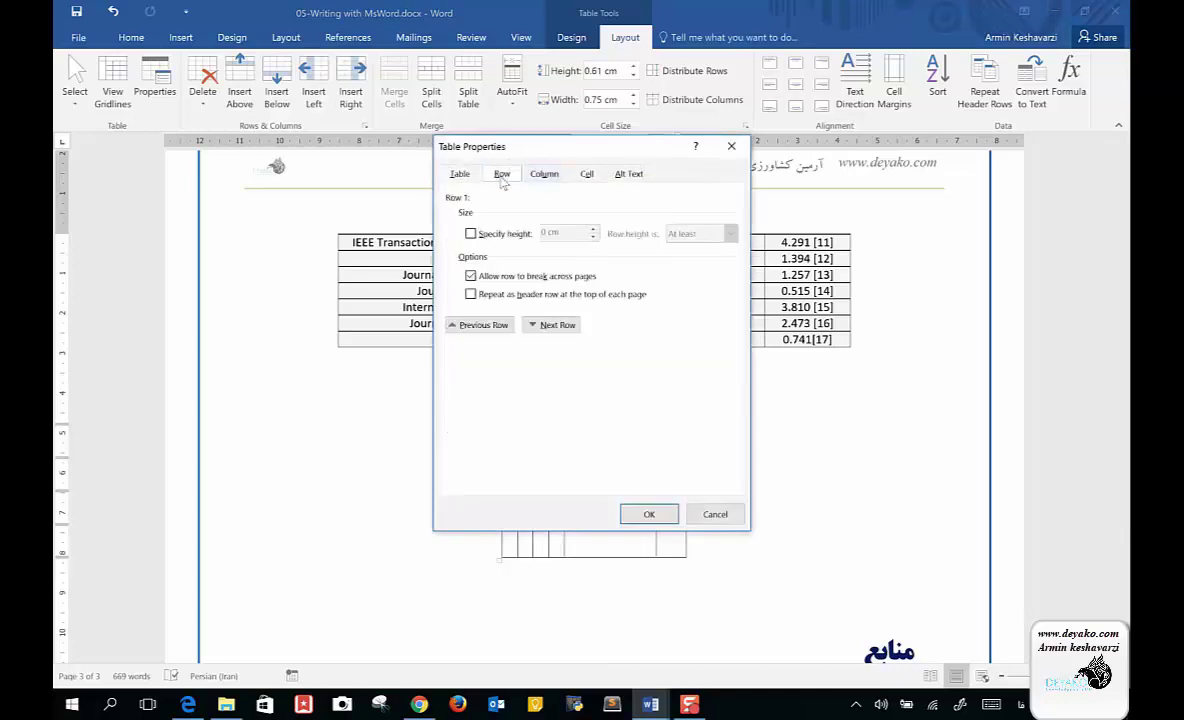
click(471, 234)
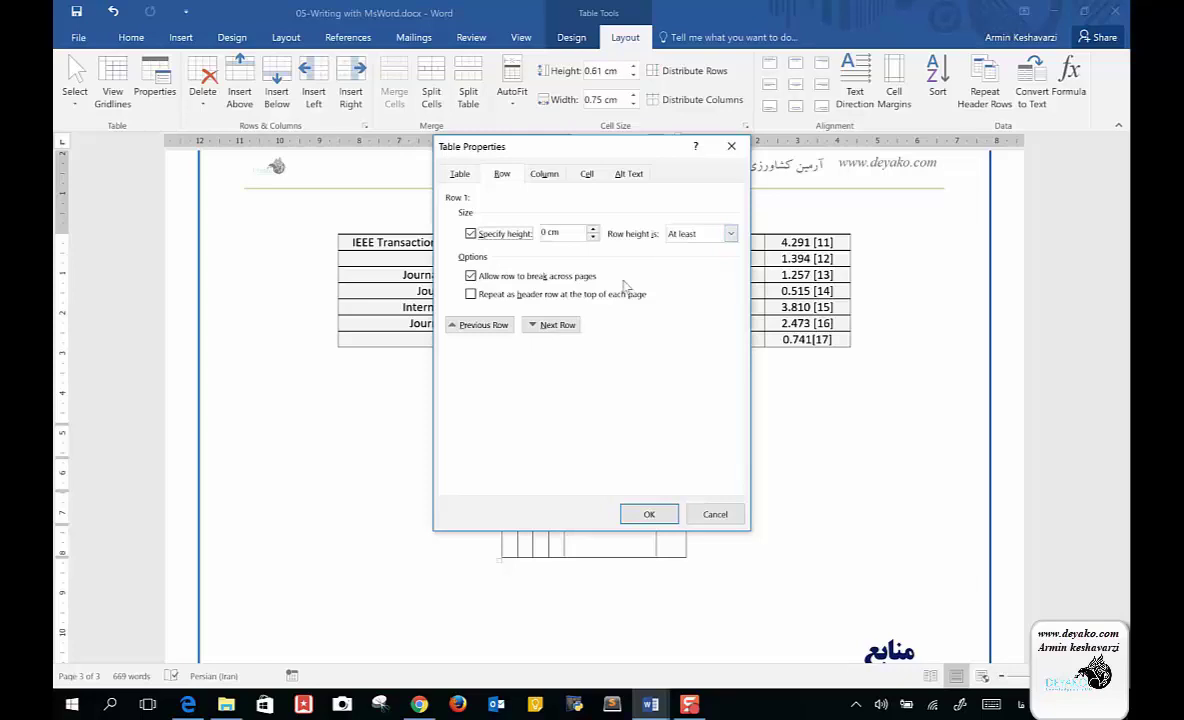
click(649, 513)
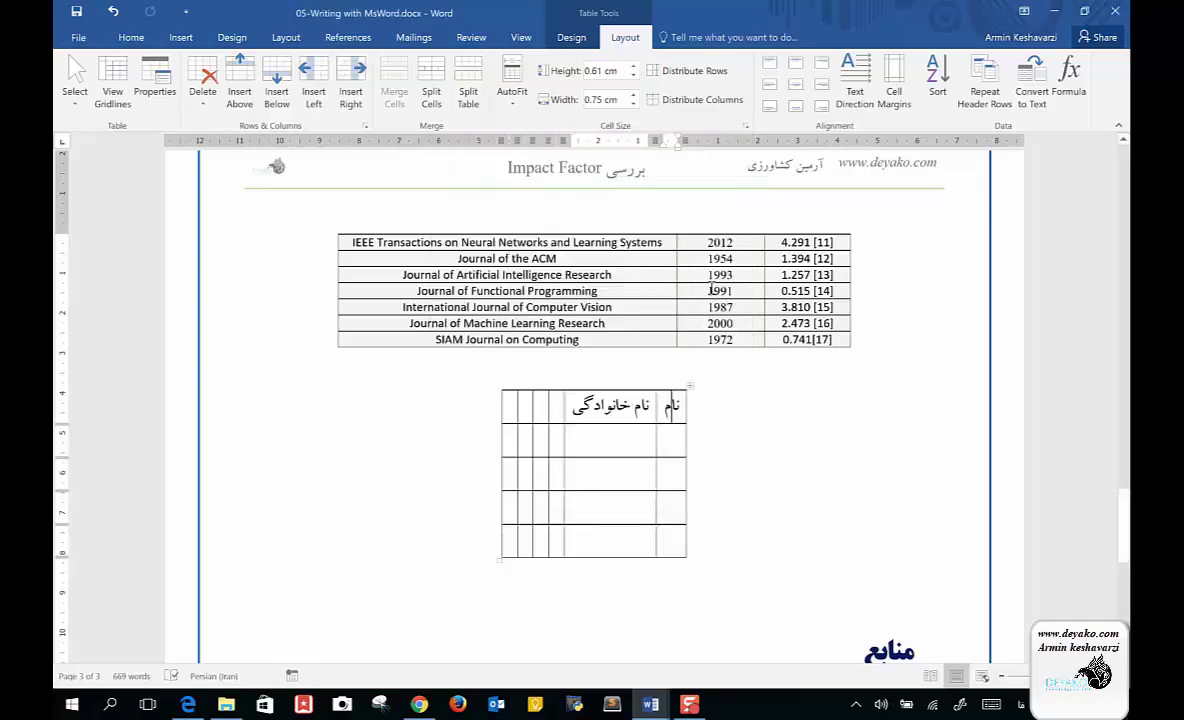
Step: Try a preferred column width in centimetres on the Column tab, then apply the settings
double_click(688, 138)
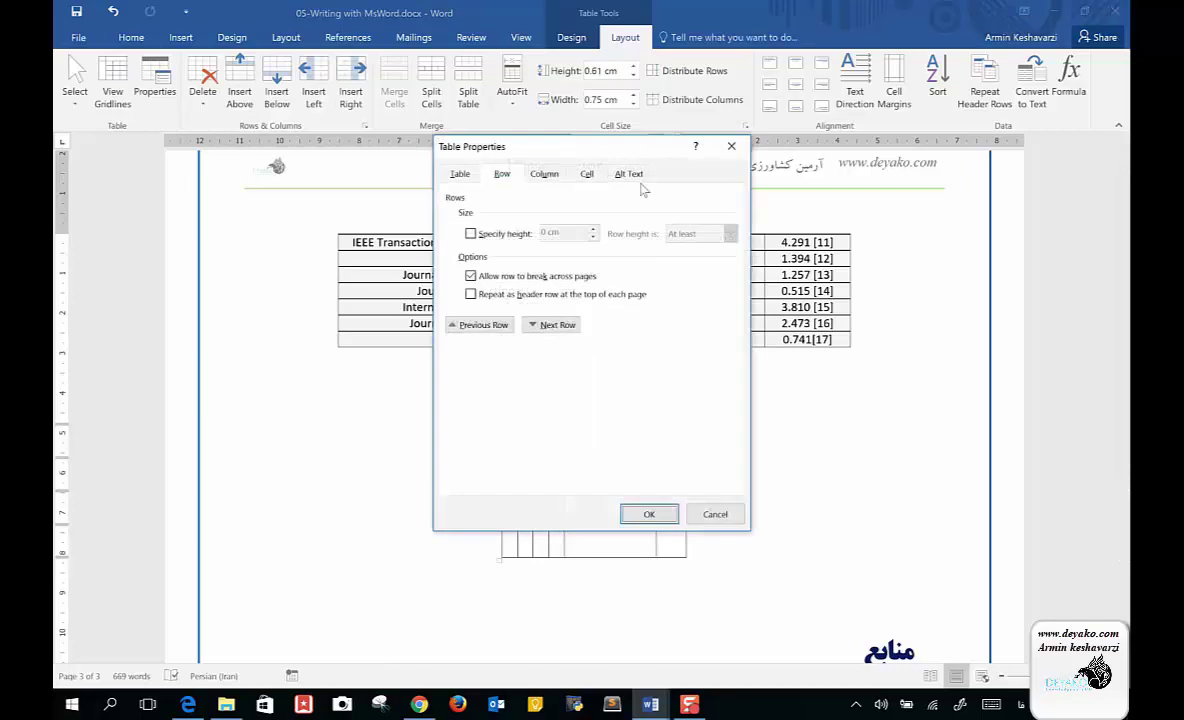
click(553, 175)
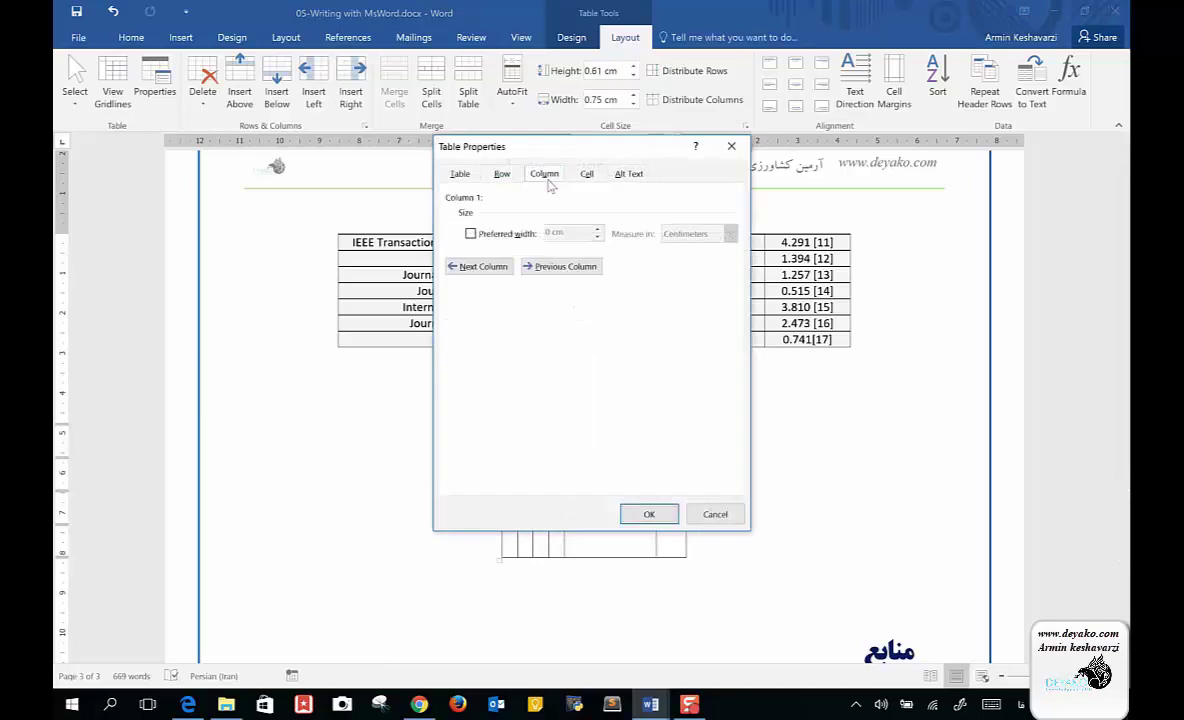
click(470, 234)
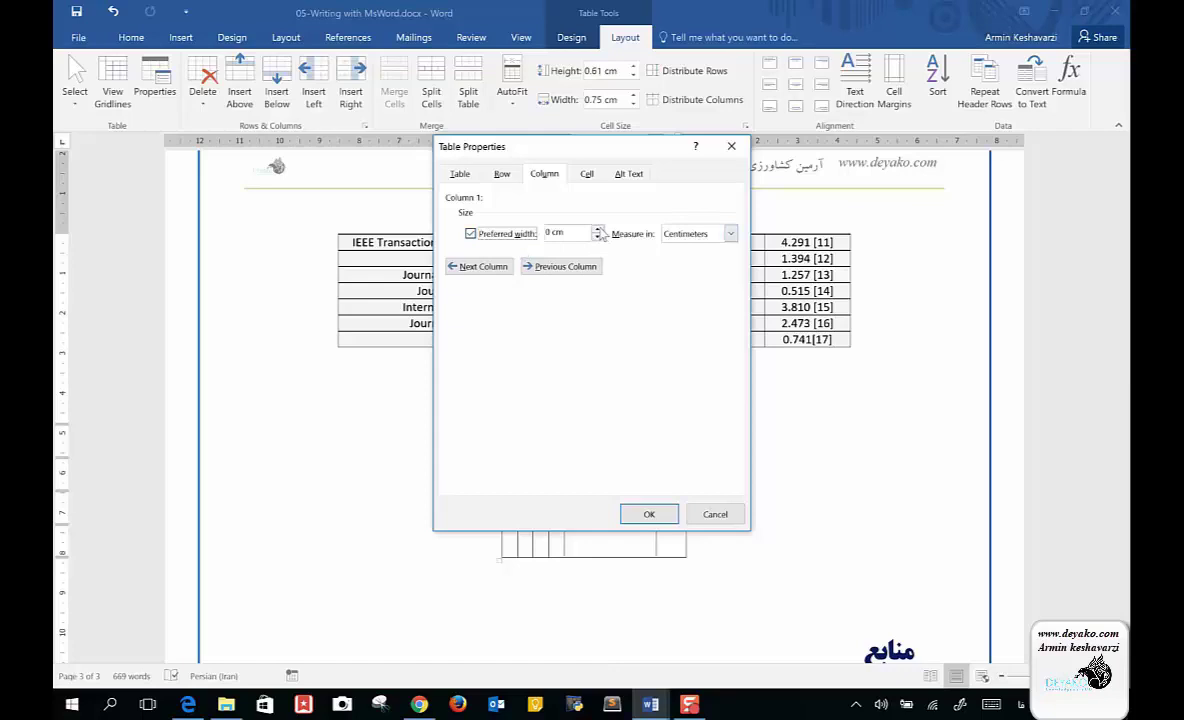
click(597, 230)
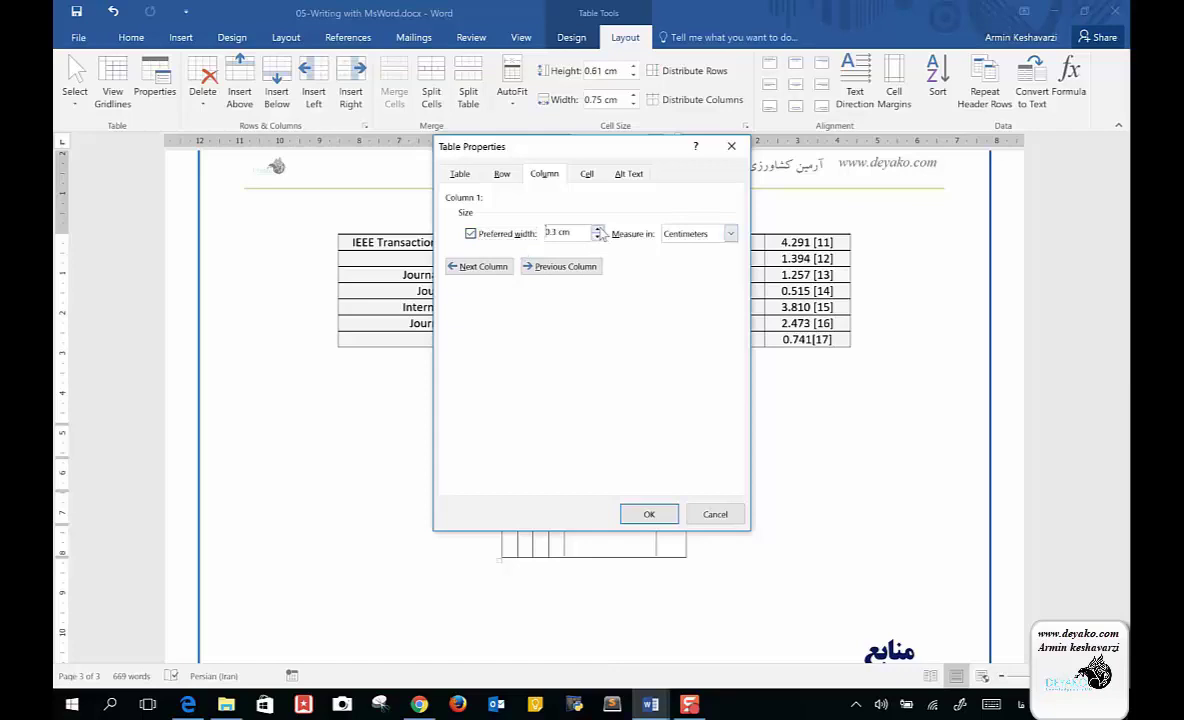
click(724, 234)
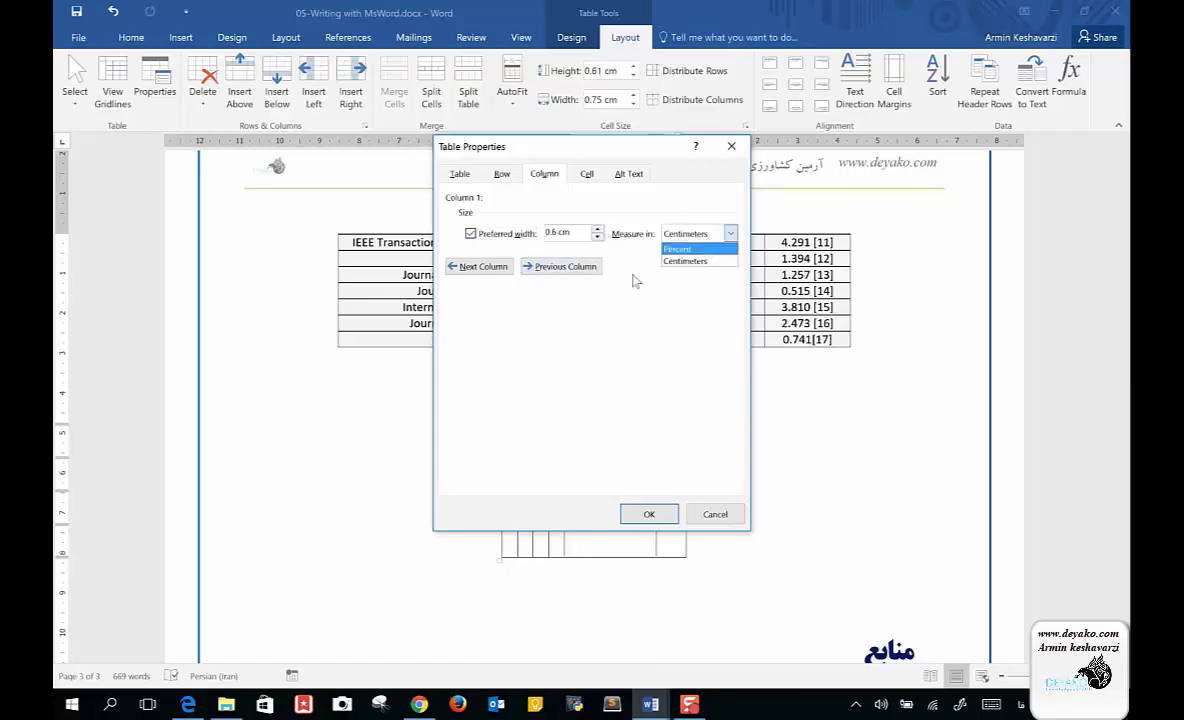
click(577, 249)
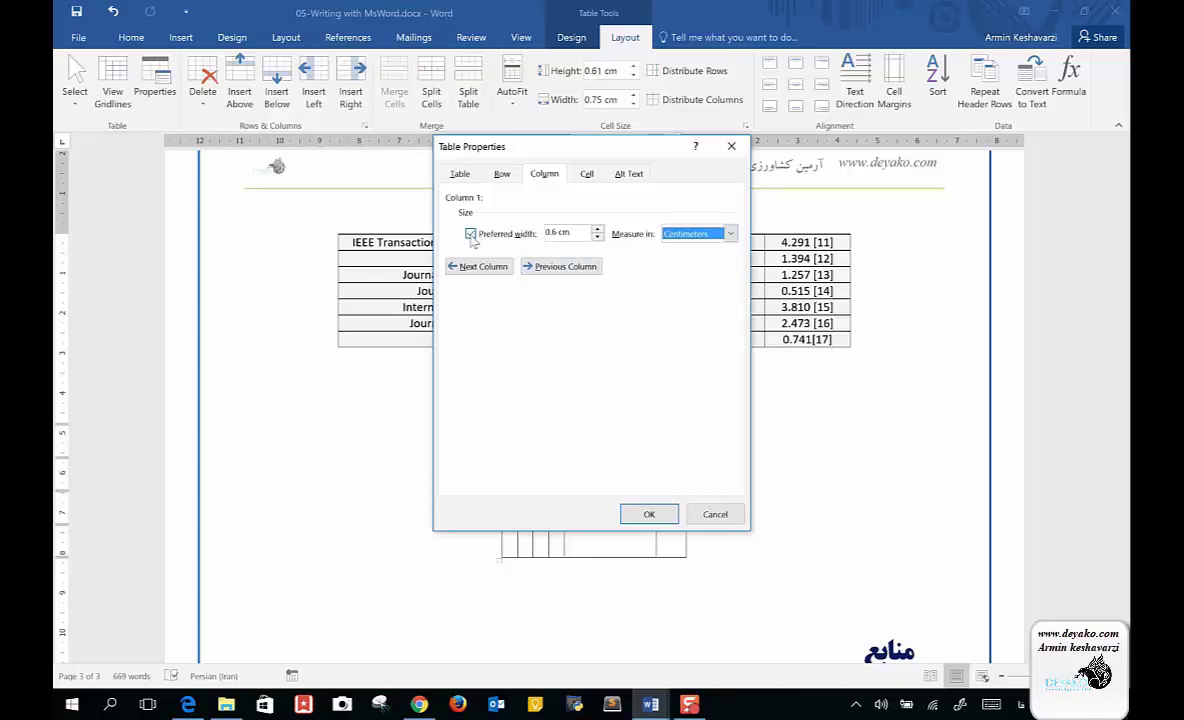
click(470, 233)
click(647, 513)
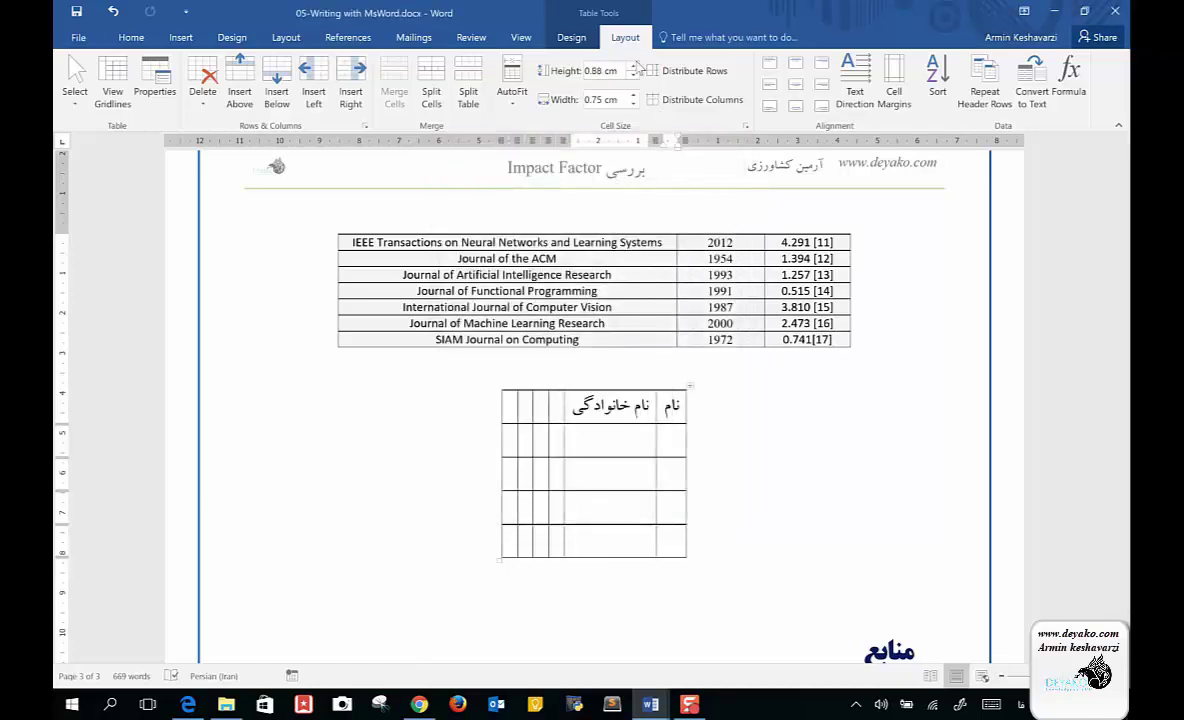
Step: Raise the row height to 1.3 cm and set the column width back to 0.75 cm
click(633, 67)
click(633, 67)
click(633, 67)
click(633, 67)
click(633, 67)
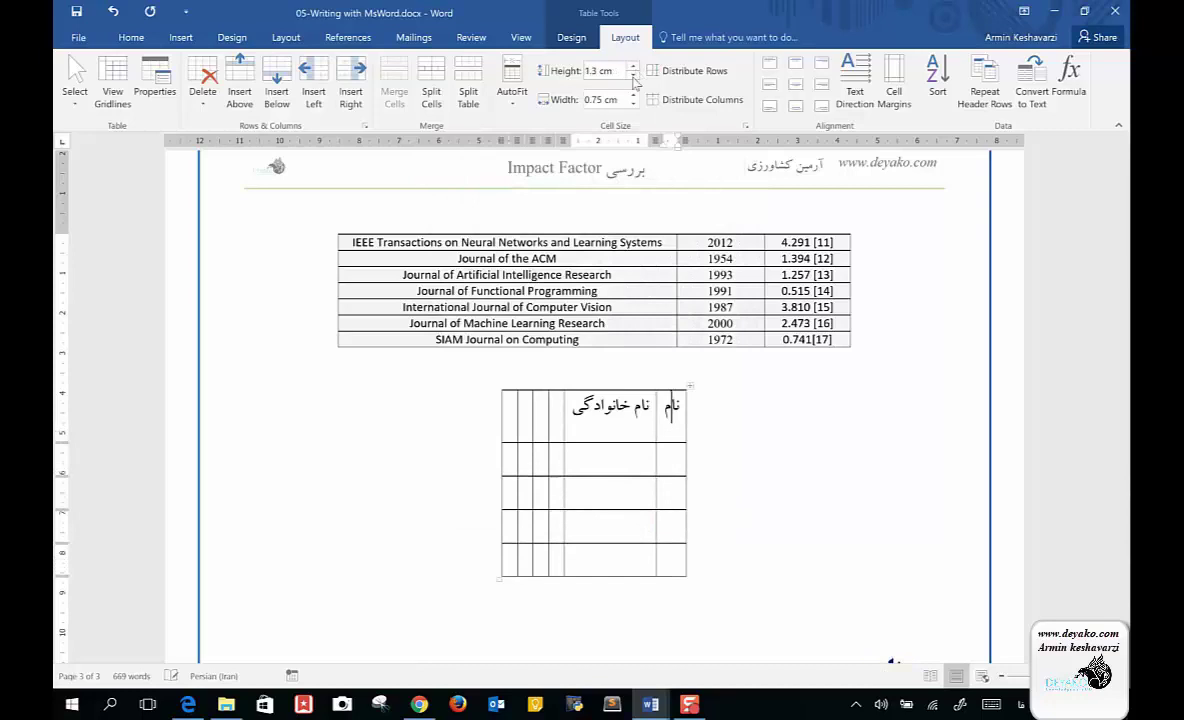
click(633, 95)
click(633, 95)
click(633, 101)
Step: Clear the preferred column width in Table Properties
double_click(679, 140)
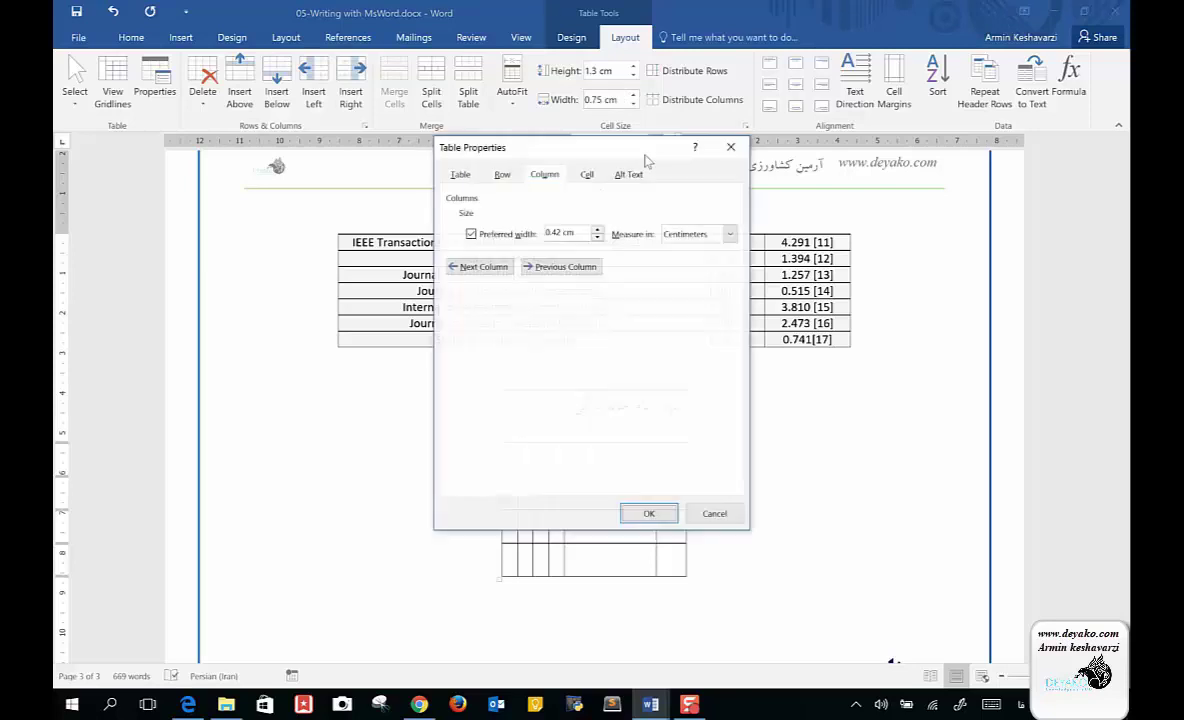
click(500, 236)
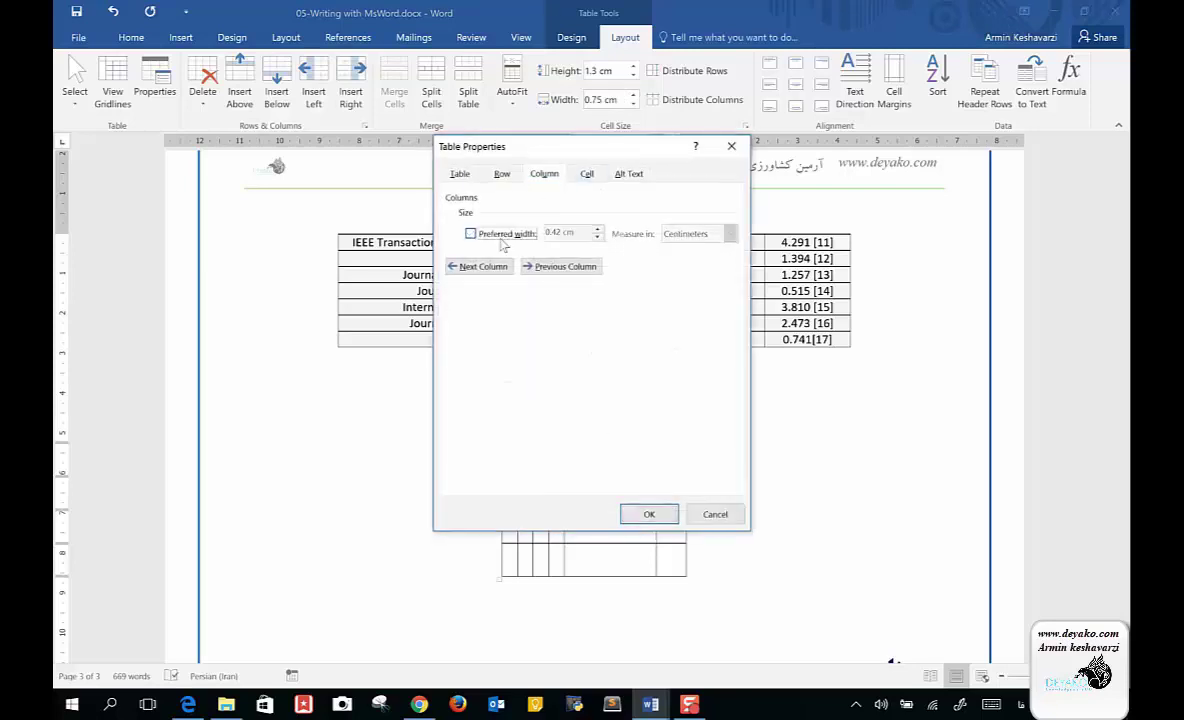
click(648, 515)
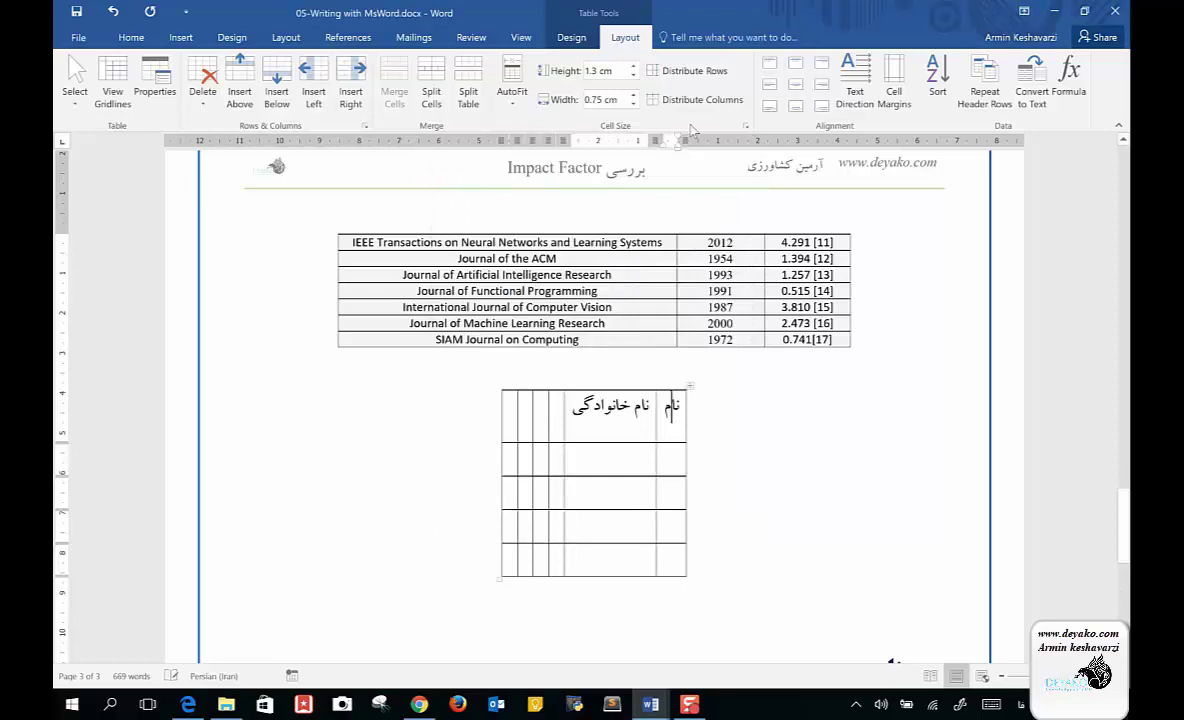
Step: Give the column a larger preferred width, then narrow all the lower table's columns
click(633, 95)
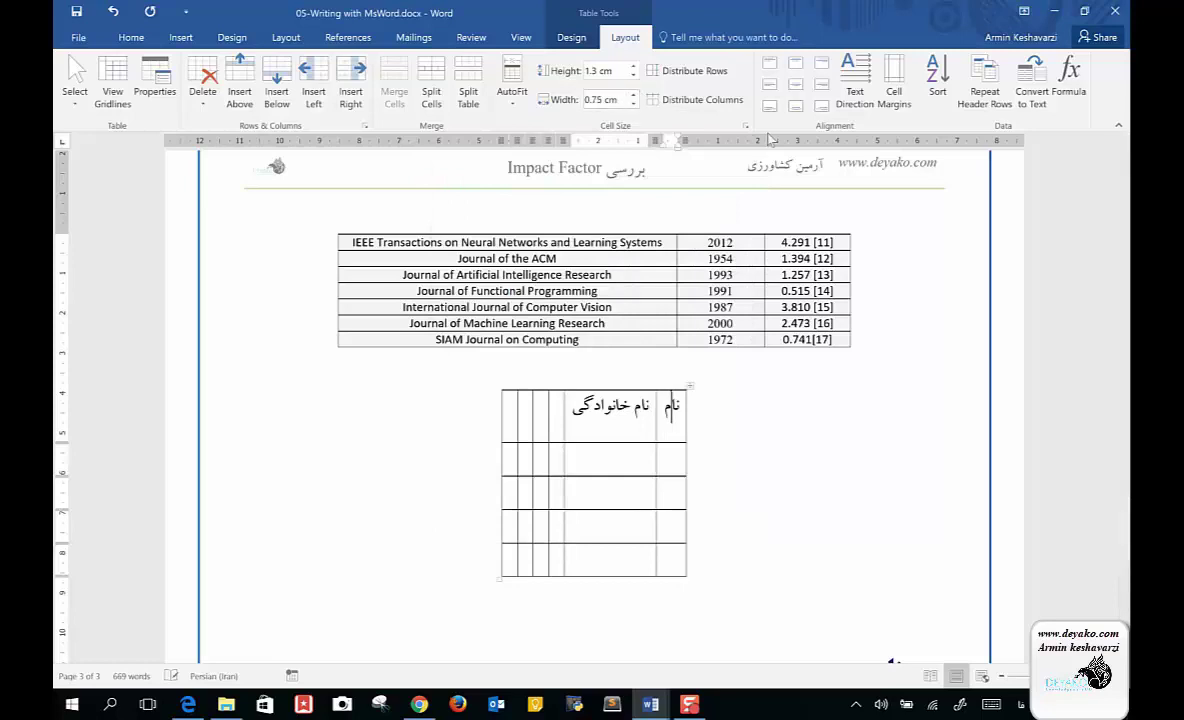
double_click(653, 141)
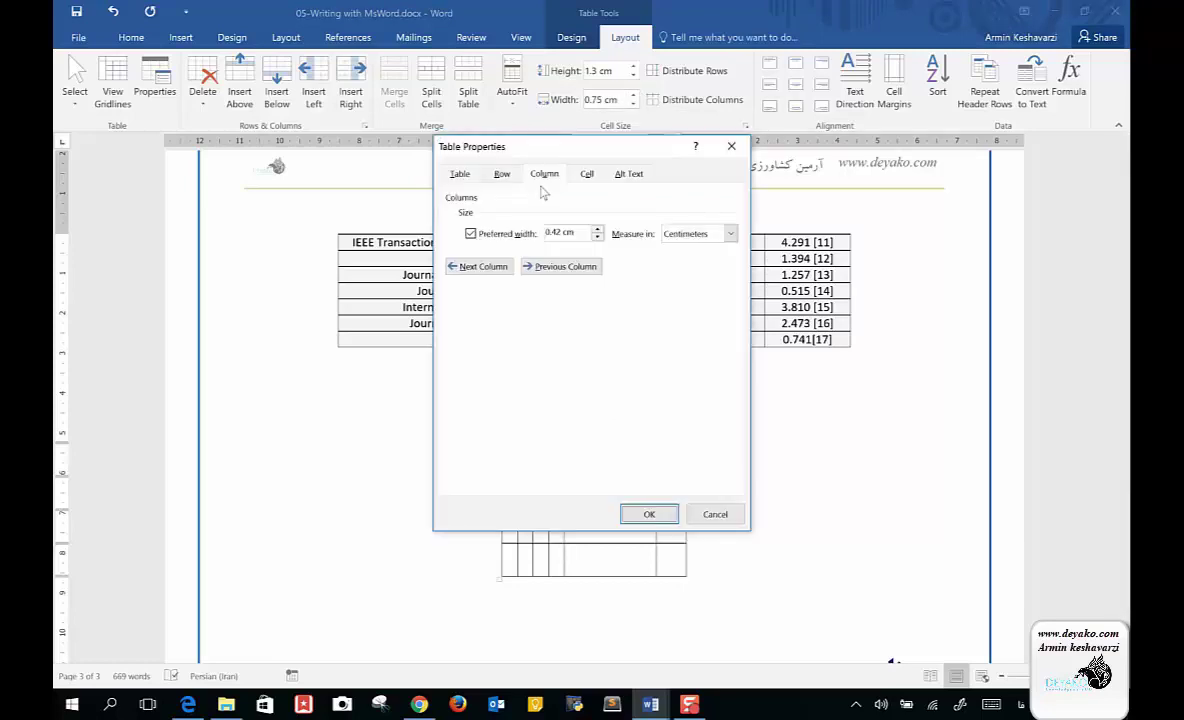
click(490, 233)
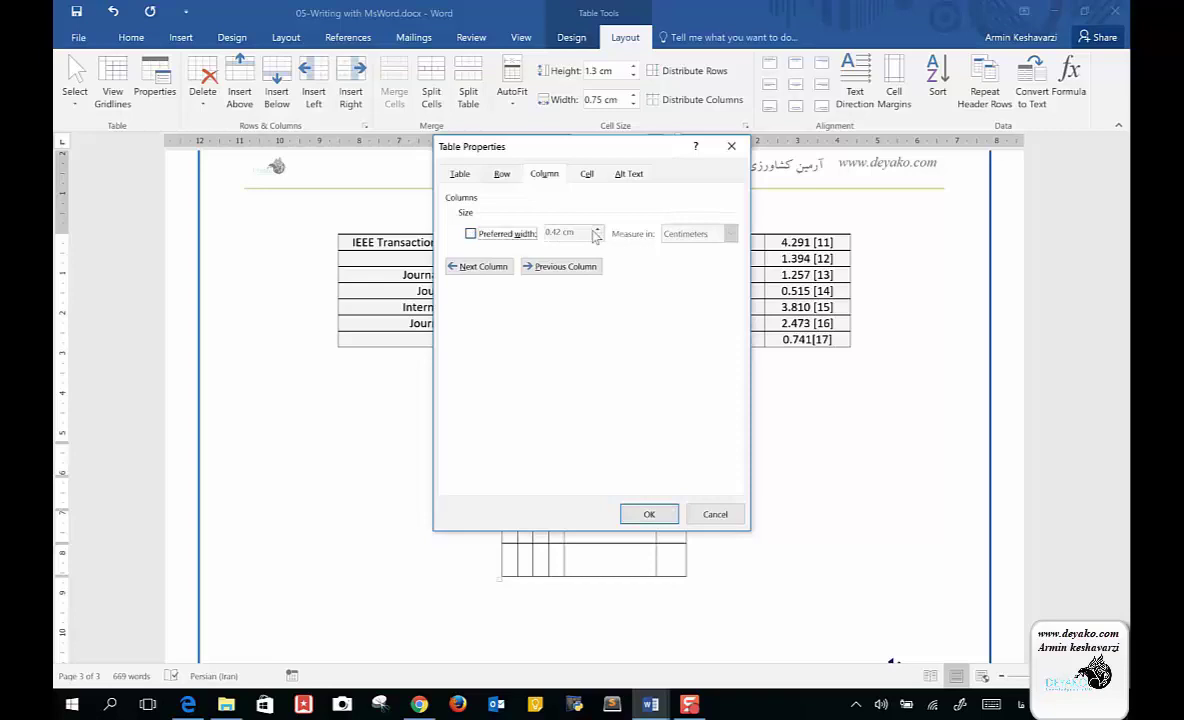
click(470, 233)
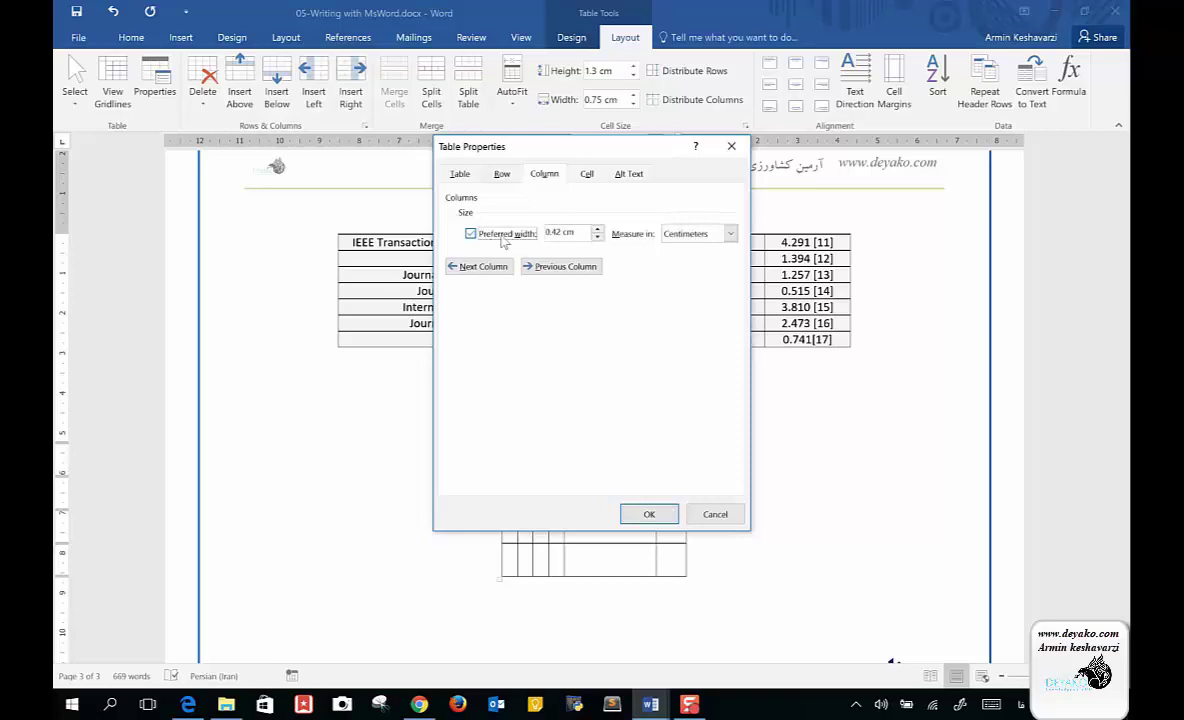
click(596, 229)
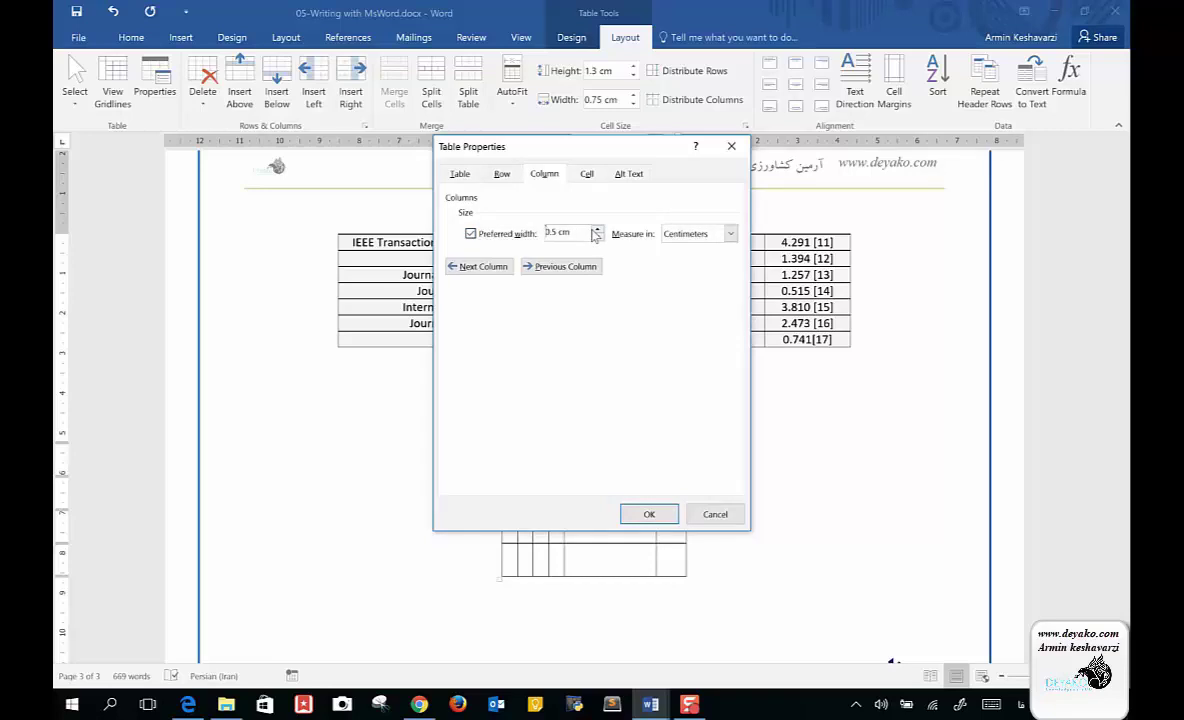
click(645, 512)
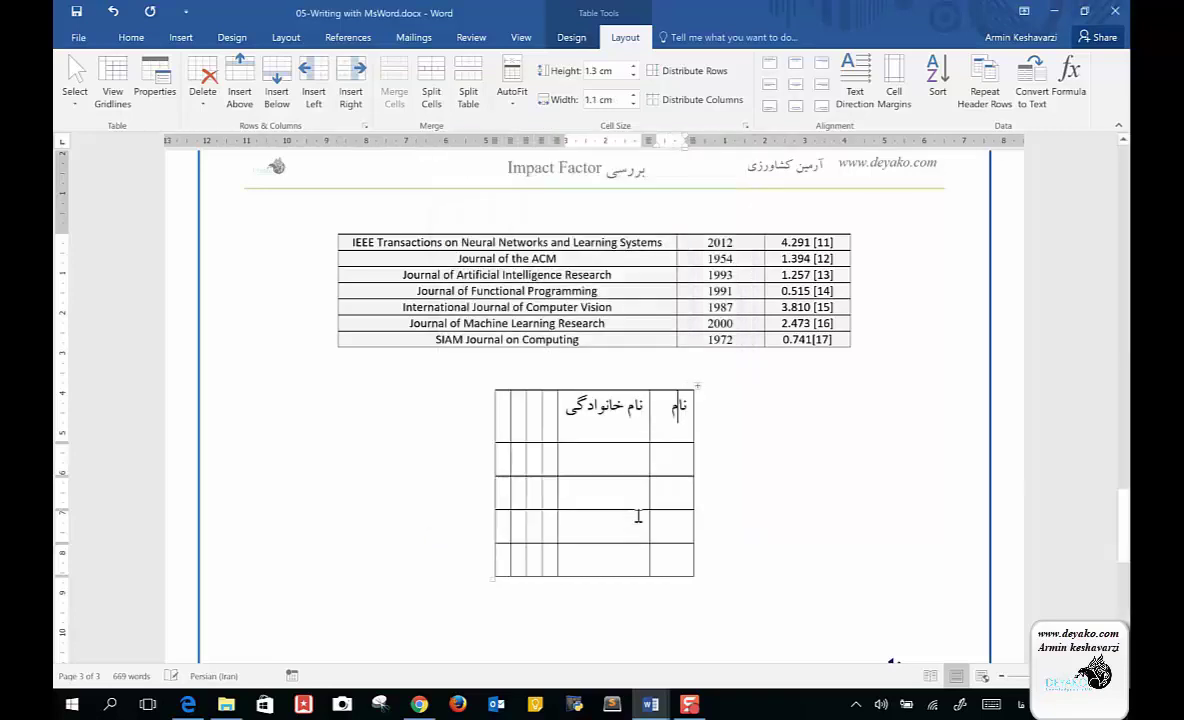
click(633, 103)
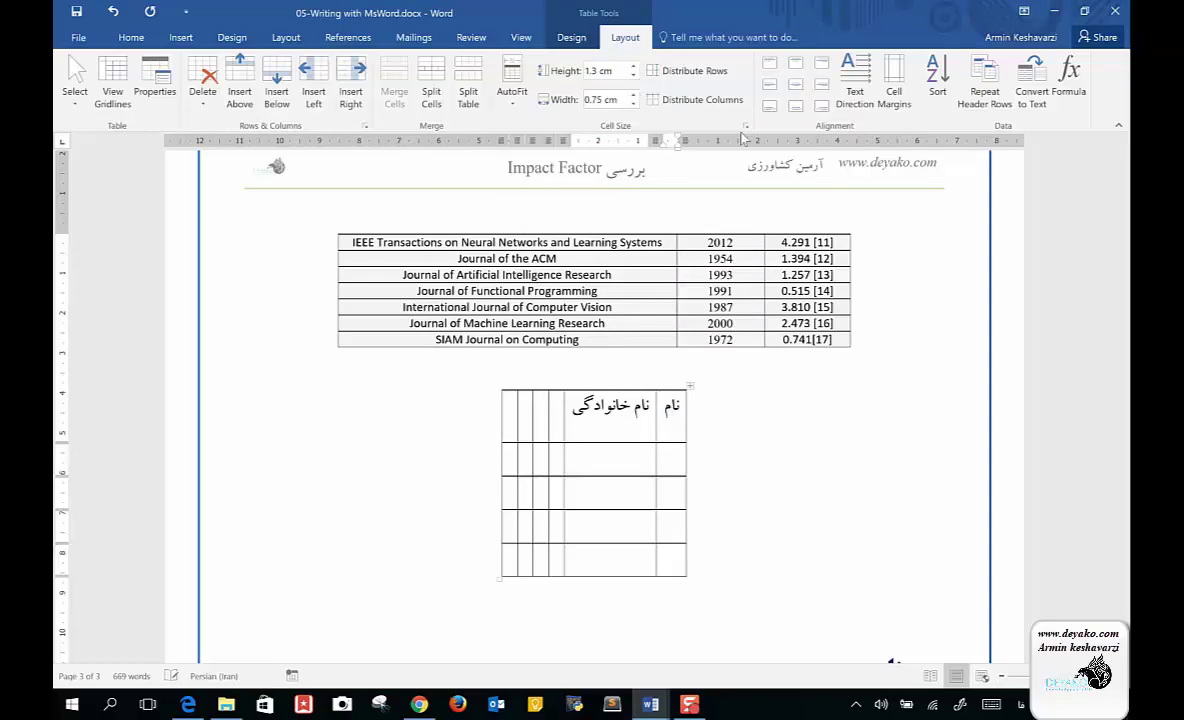
click(689, 386)
click(632, 101)
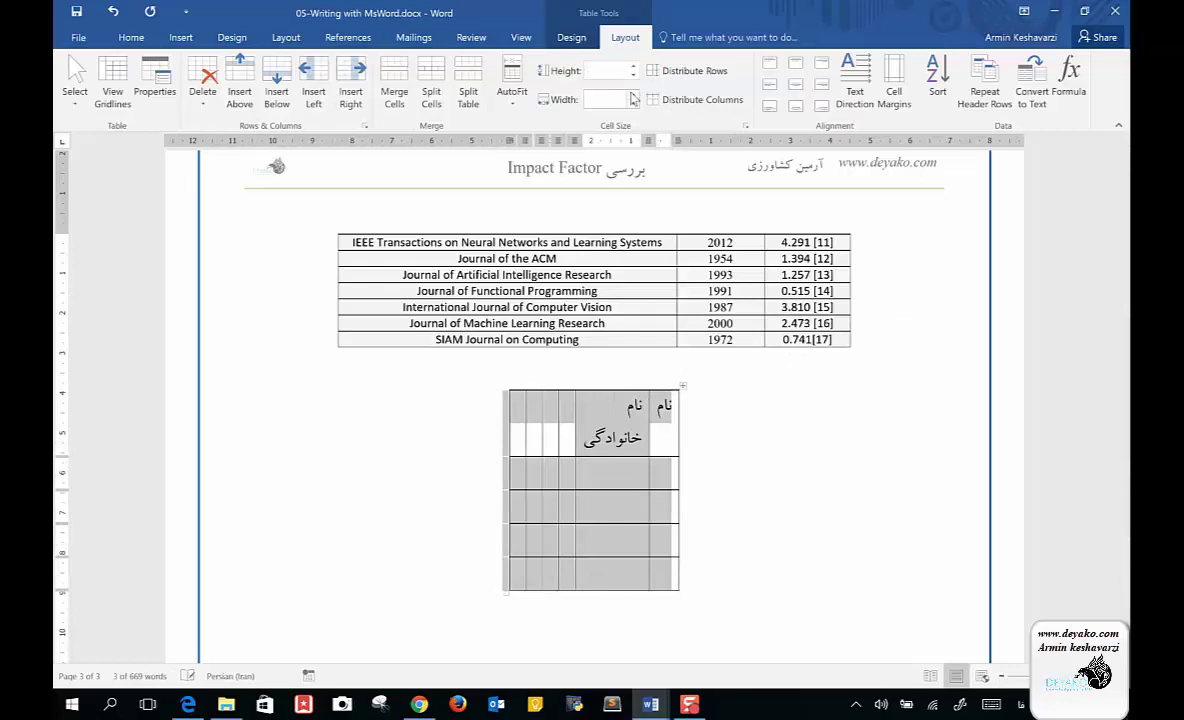
click(745, 126)
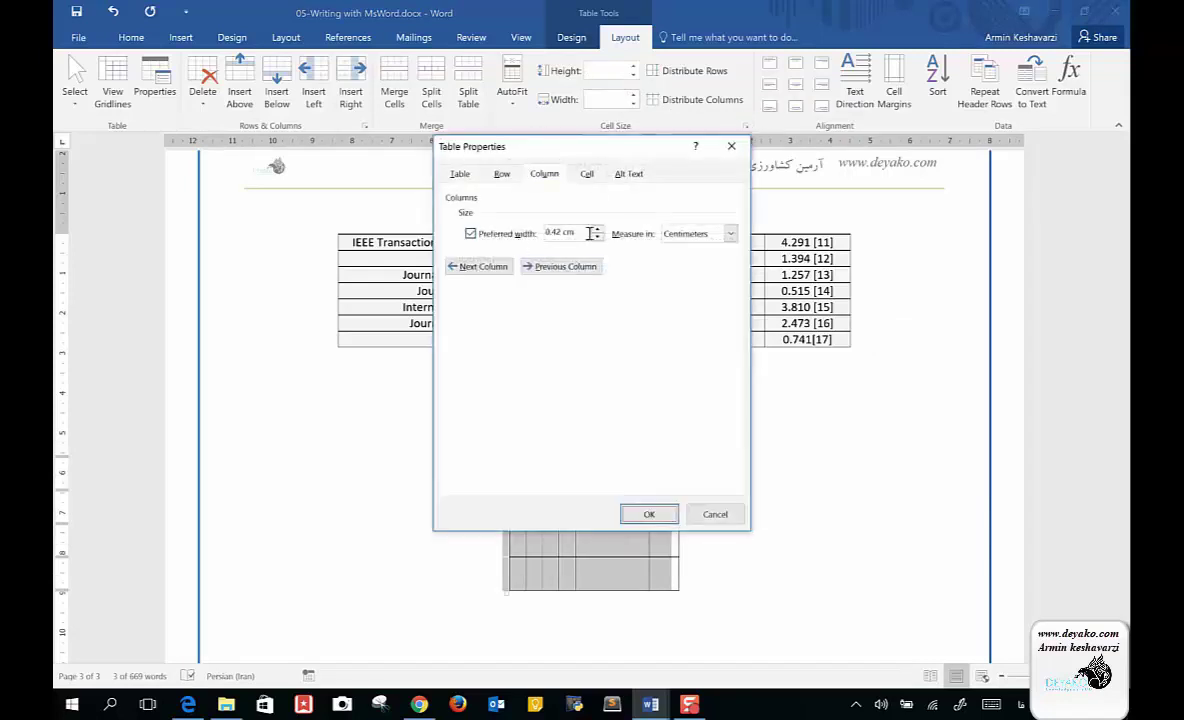
click(597, 231)
click(673, 517)
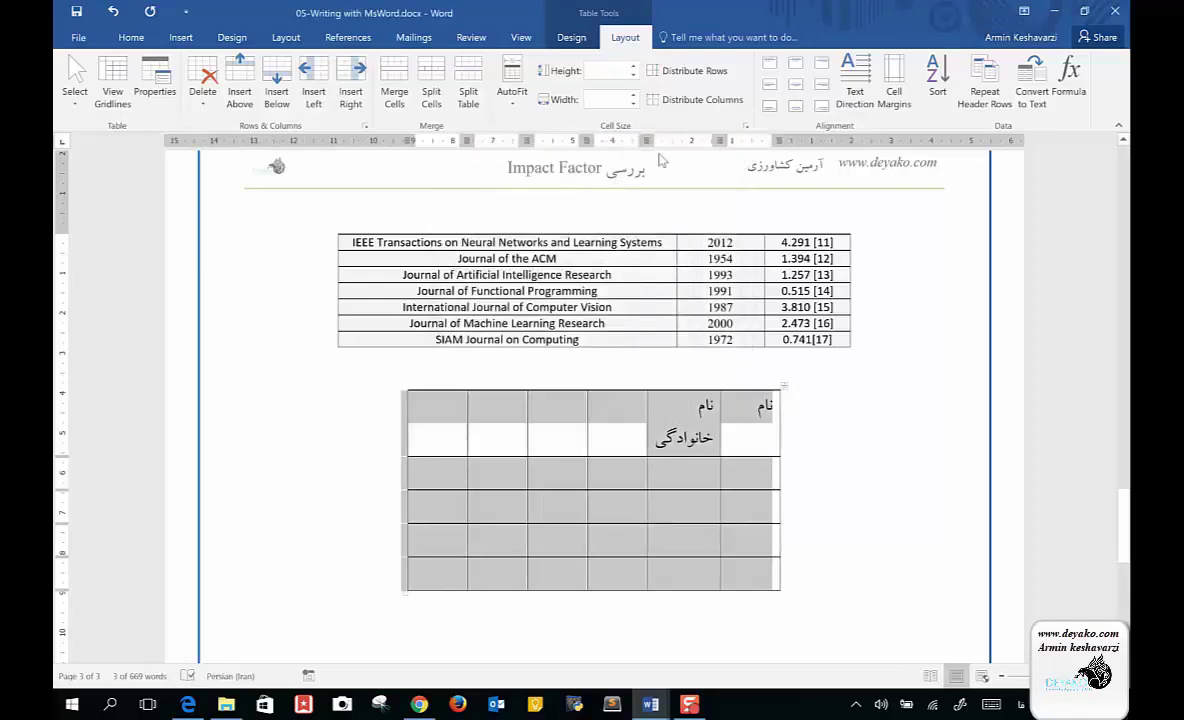
click(634, 103)
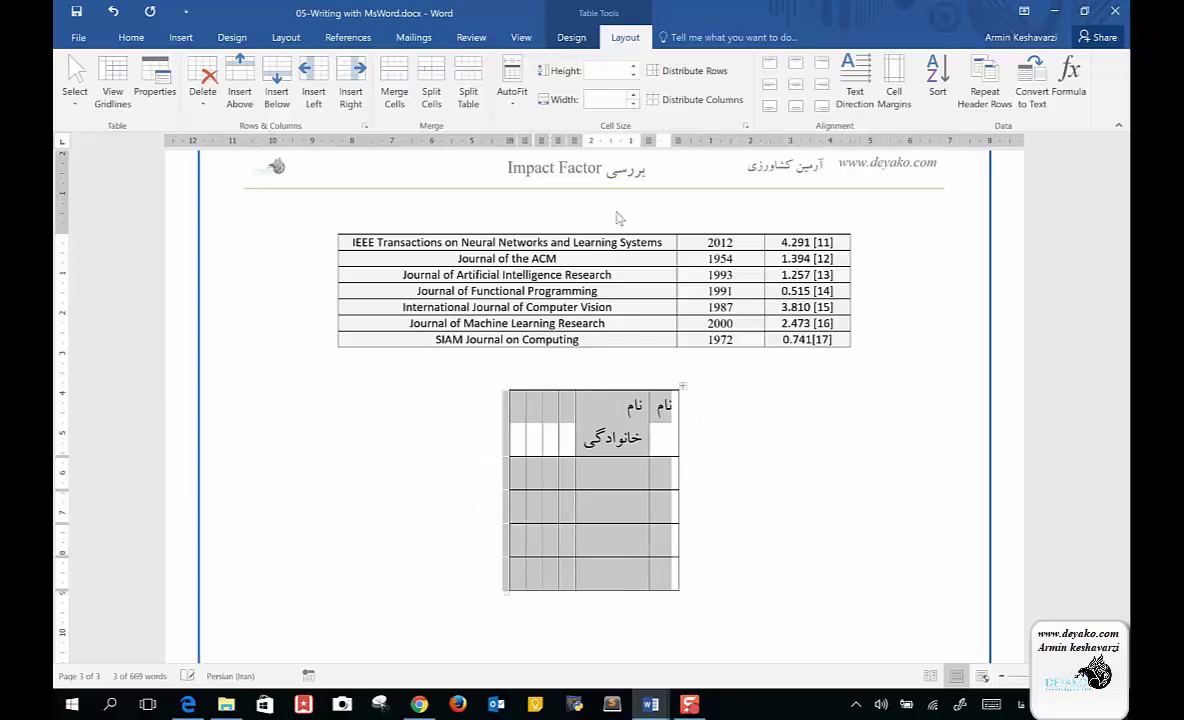
right_click(613, 438)
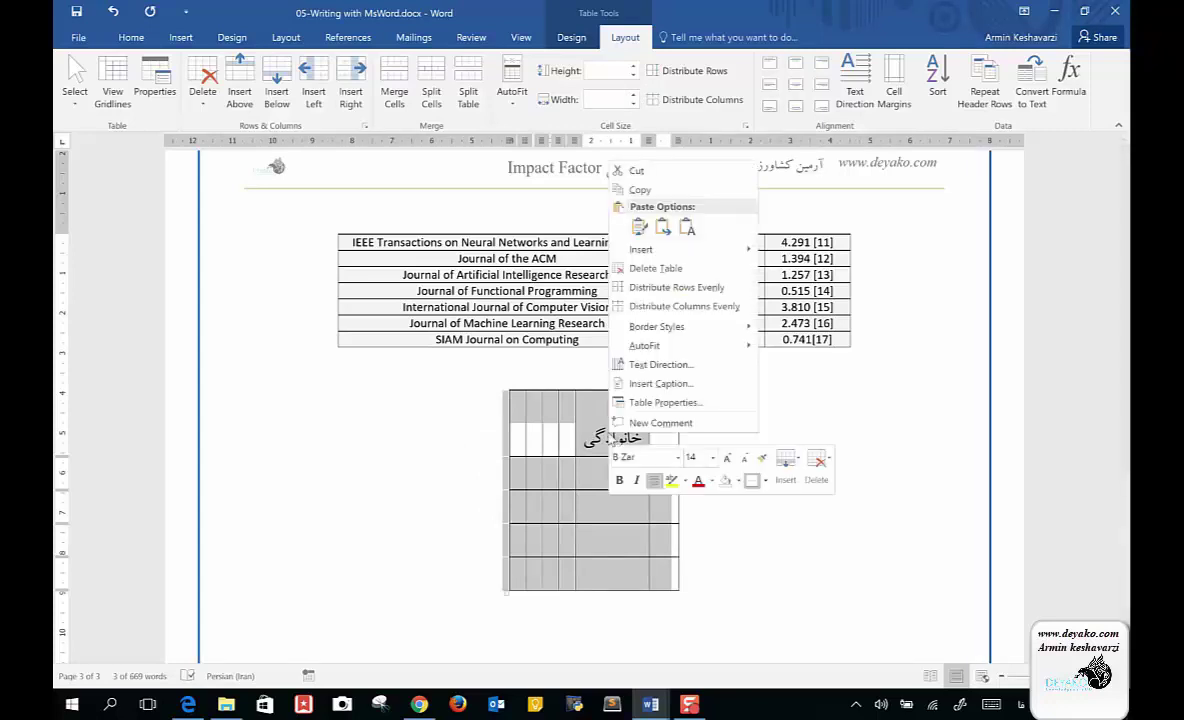
key(Escape)
scroll(553, 435, down, 3)
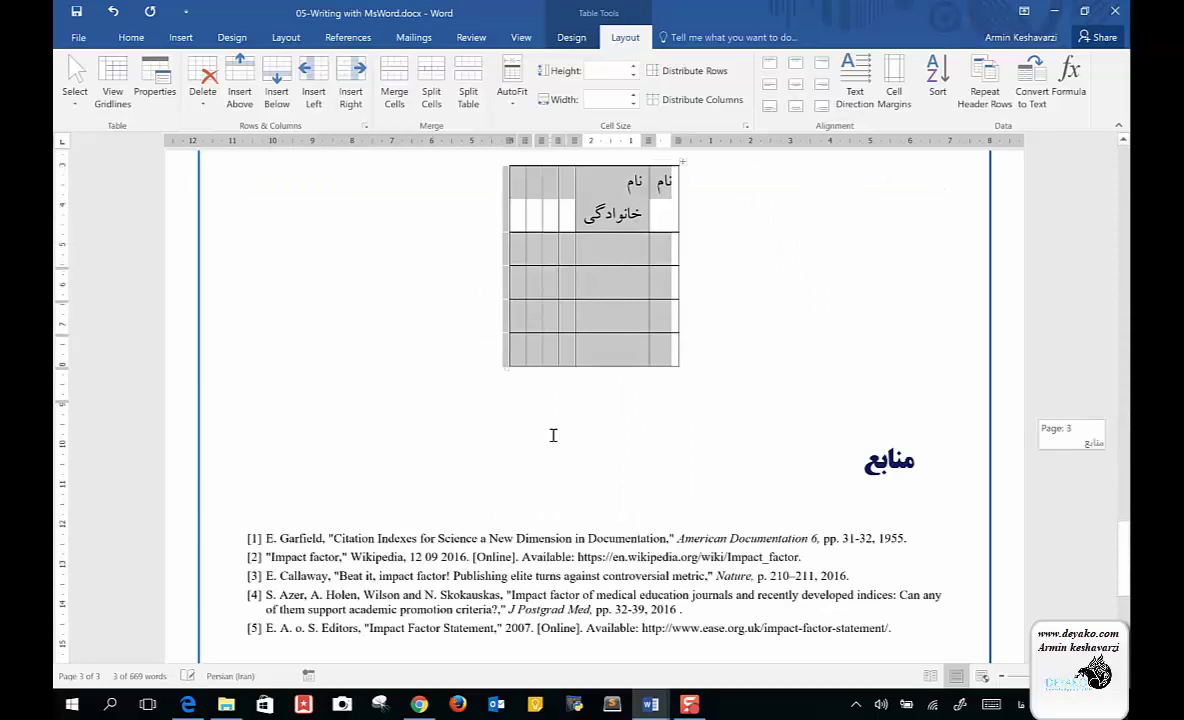
scroll(553, 435, up, 2)
right_click(612, 329)
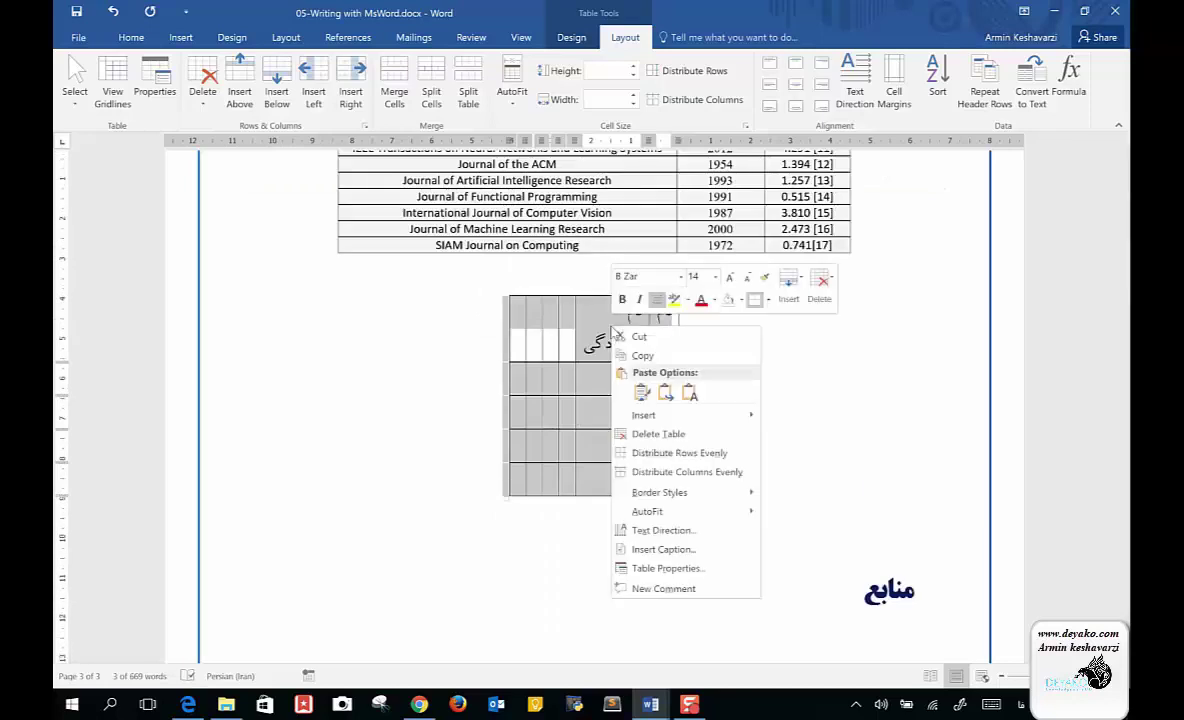
key(Escape)
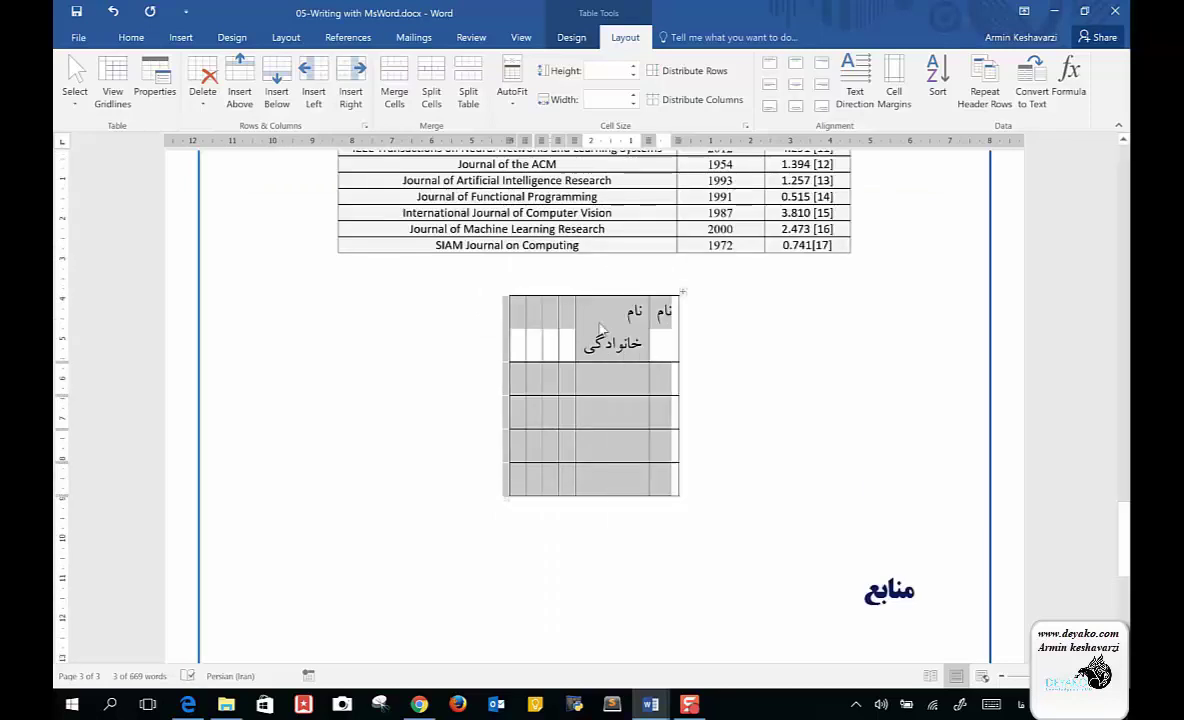
Step: Make the header cell text run vertically and type خانوادگی into the نام cell
click(853, 92)
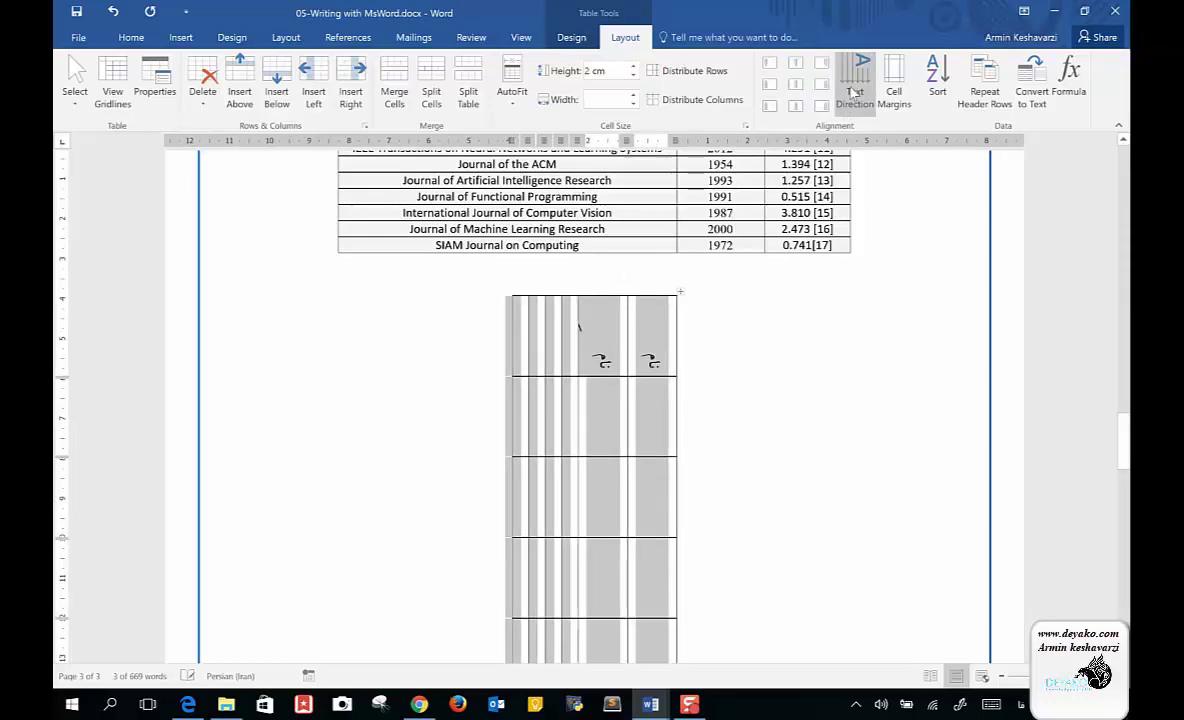
click(853, 92)
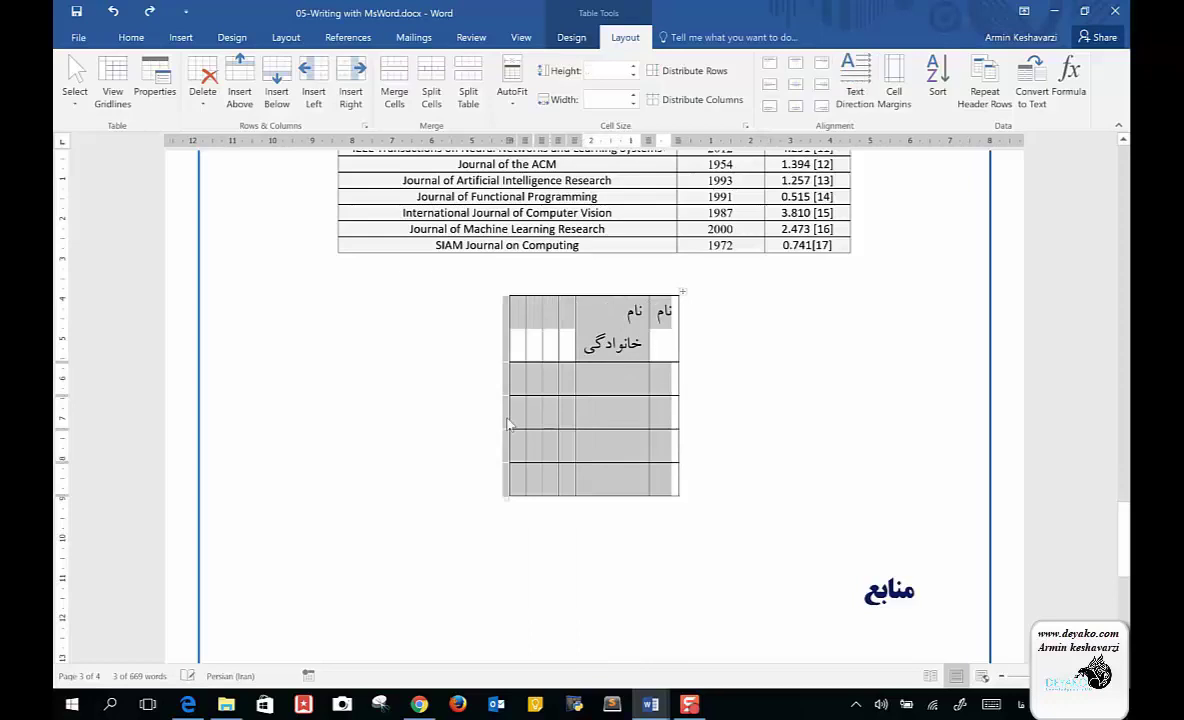
double_click(613, 343)
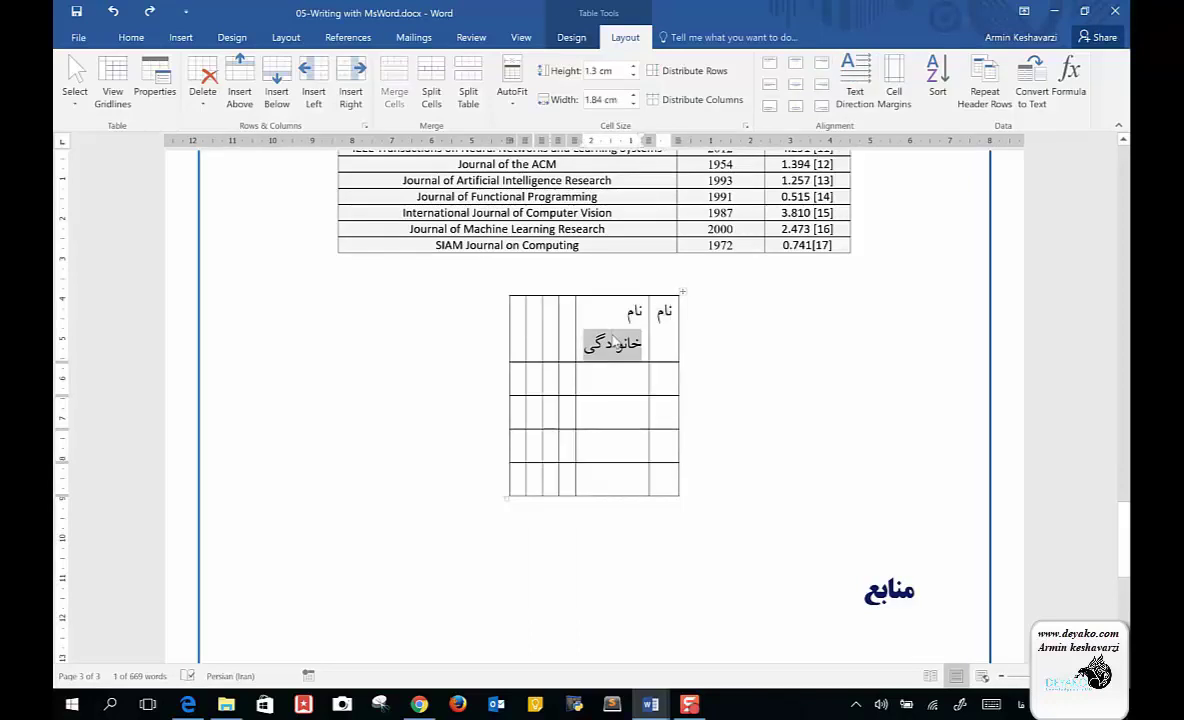
click(578, 320)
click(856, 90)
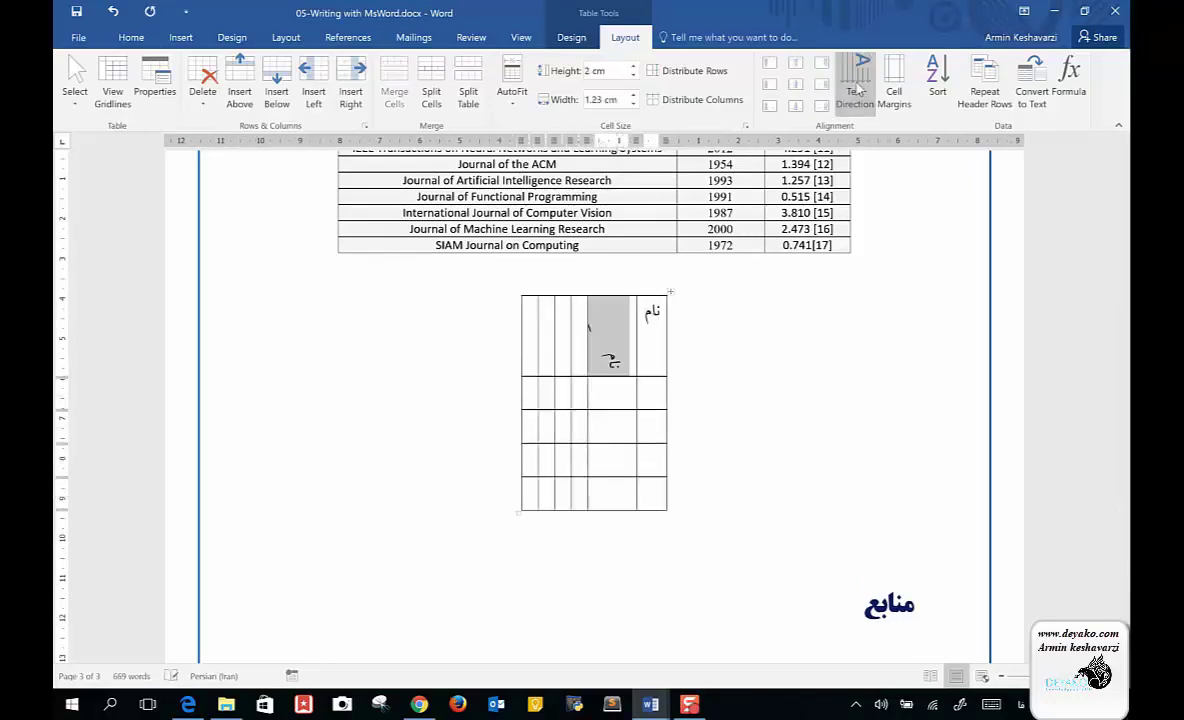
click(856, 90)
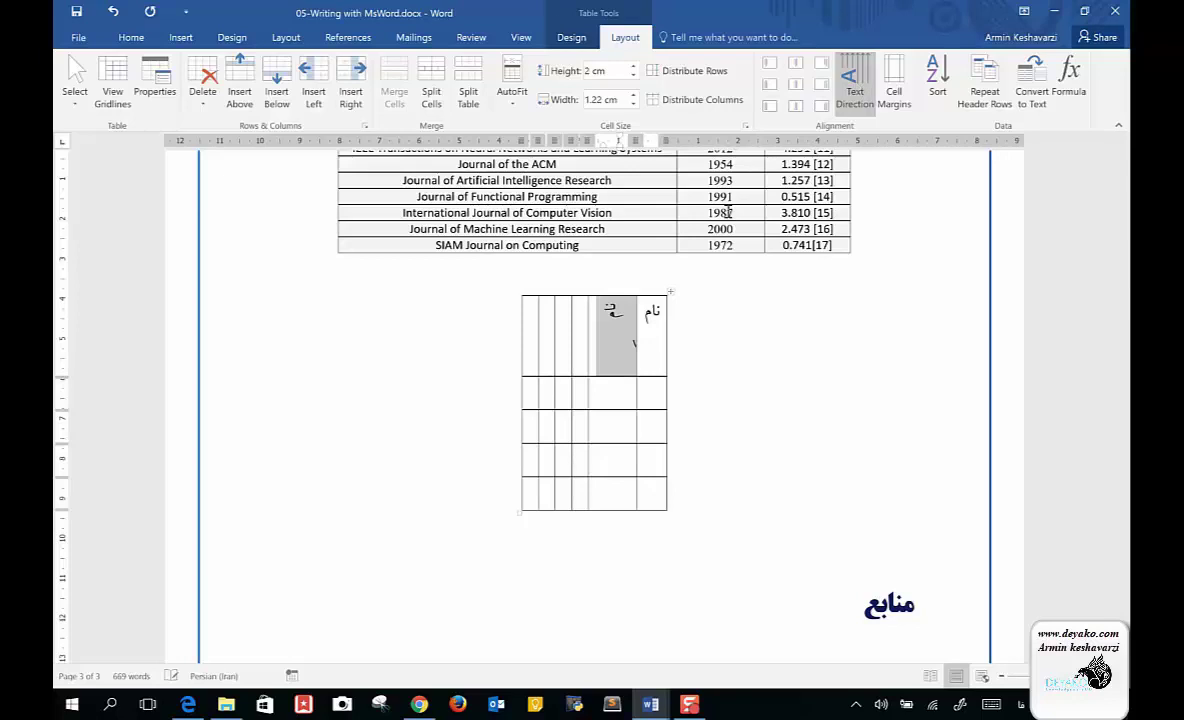
click(644, 348)
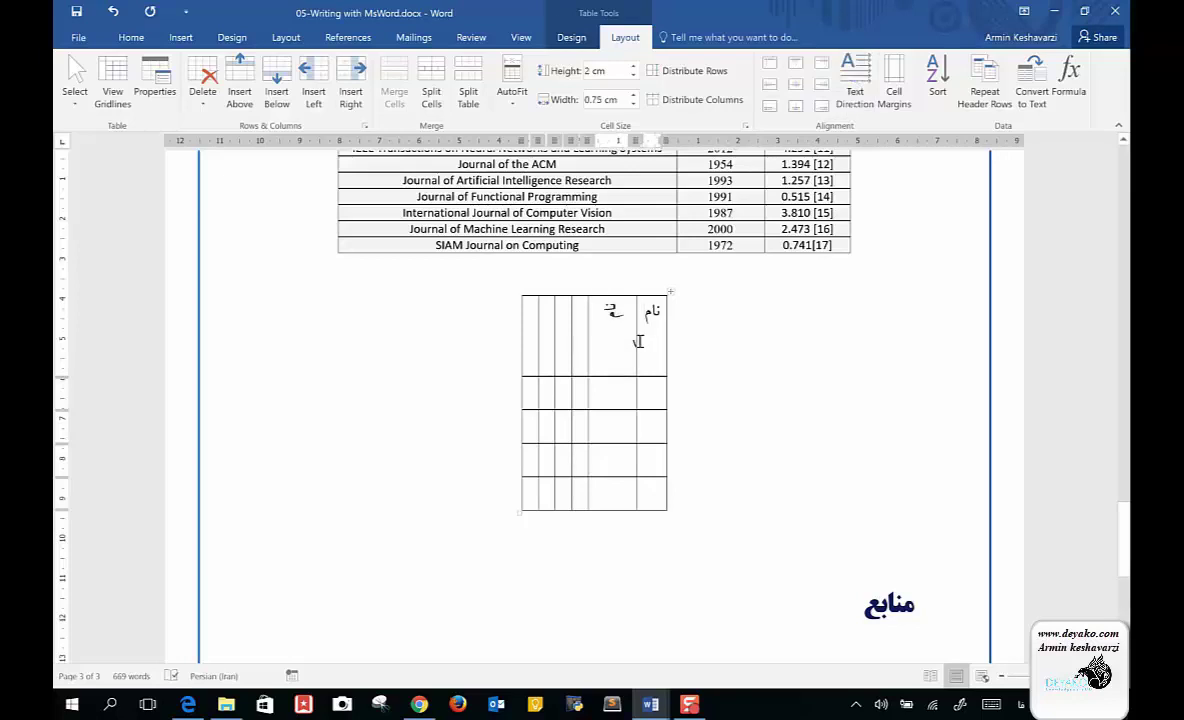
text(خانوادگی)
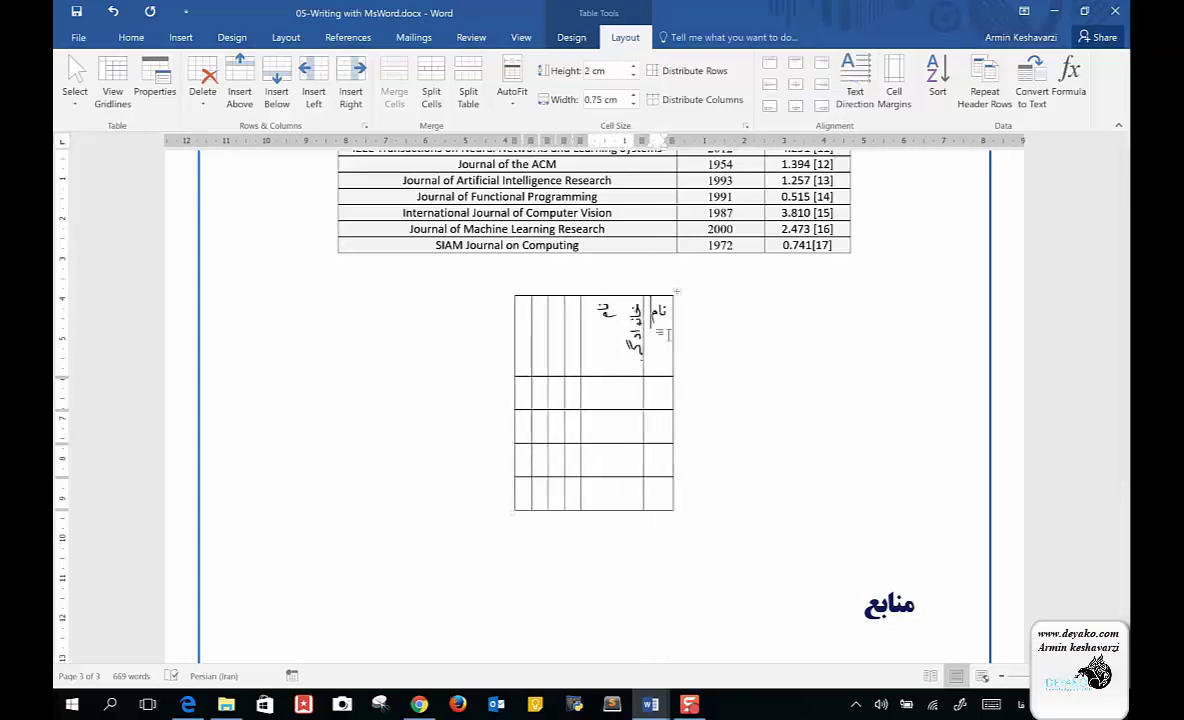
Step: AutoFit the small table to its contents and set its rows to 0.1 cm high
click(678, 293)
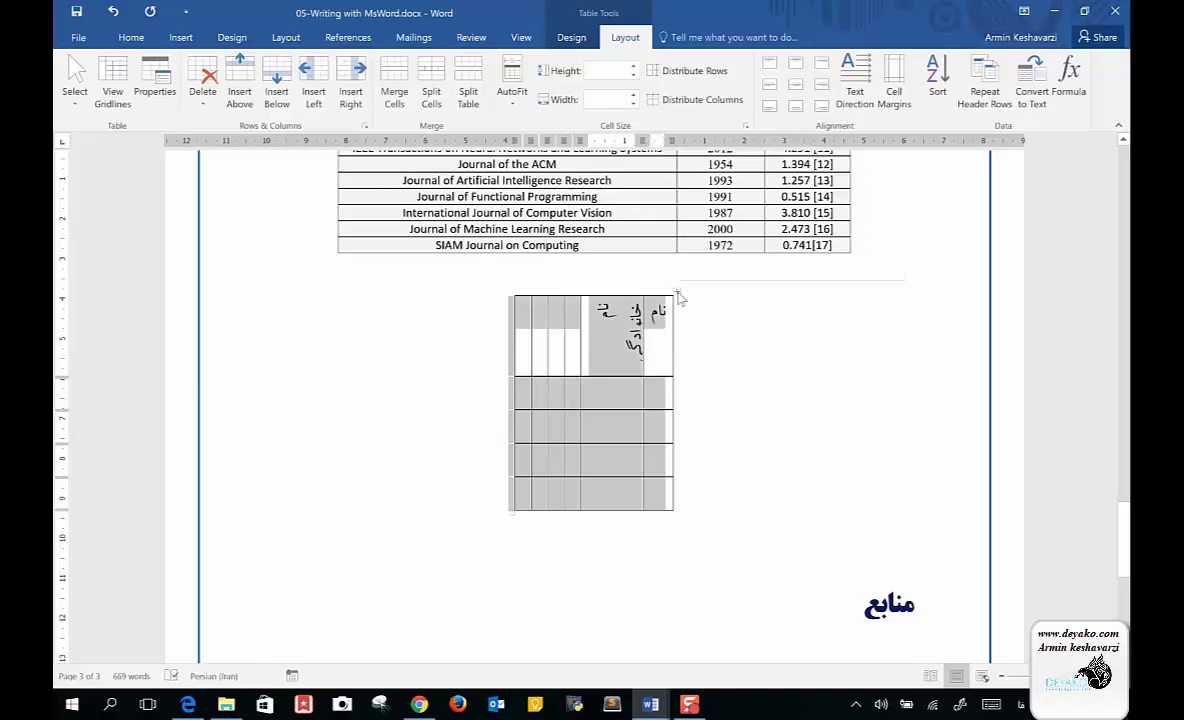
right_click(678, 293)
mouse_move(714, 477)
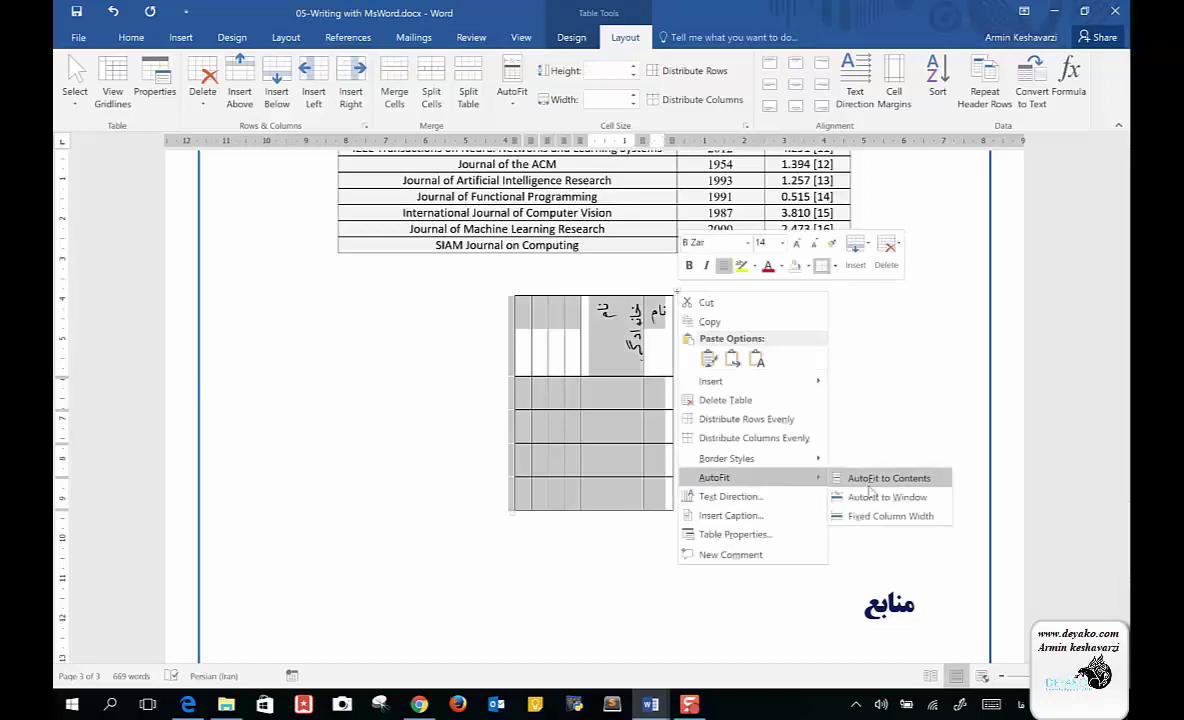
click(869, 483)
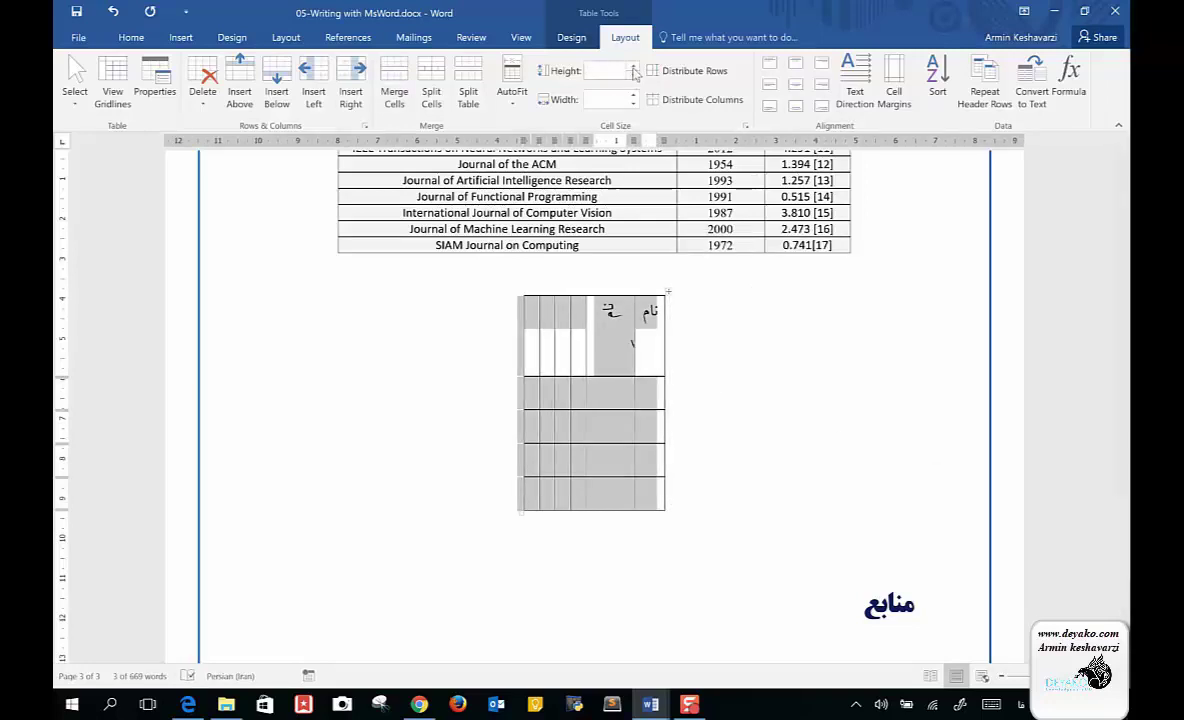
click(632, 73)
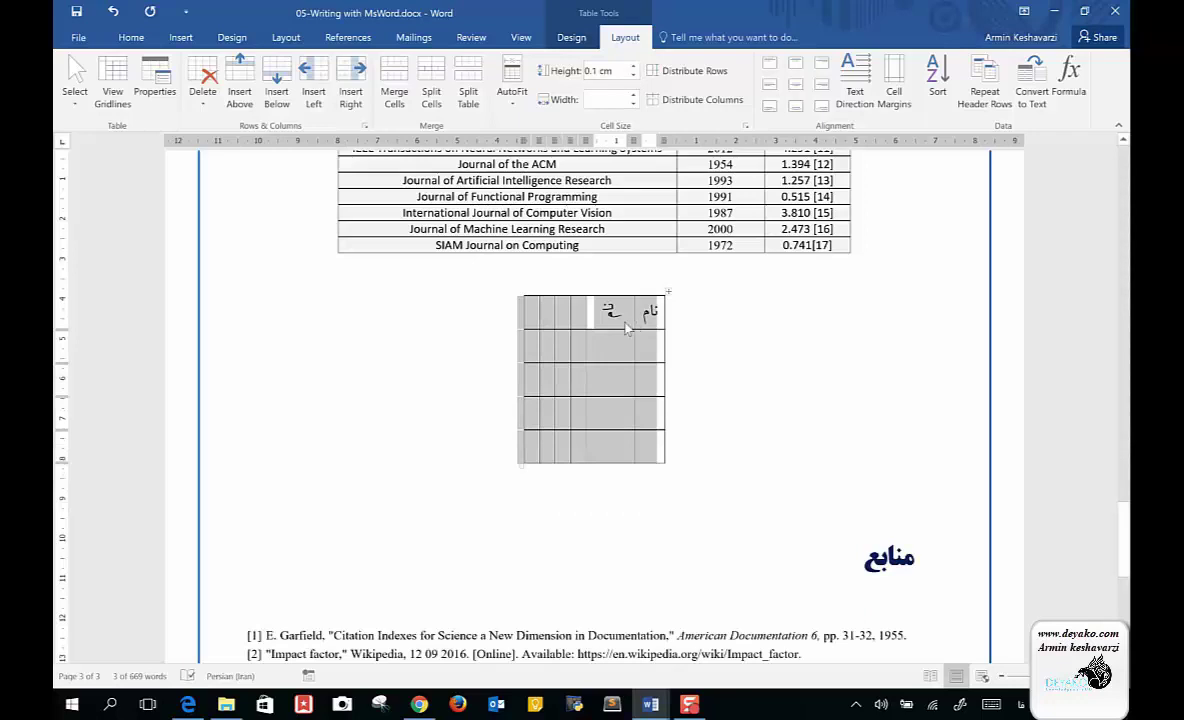
click(626, 328)
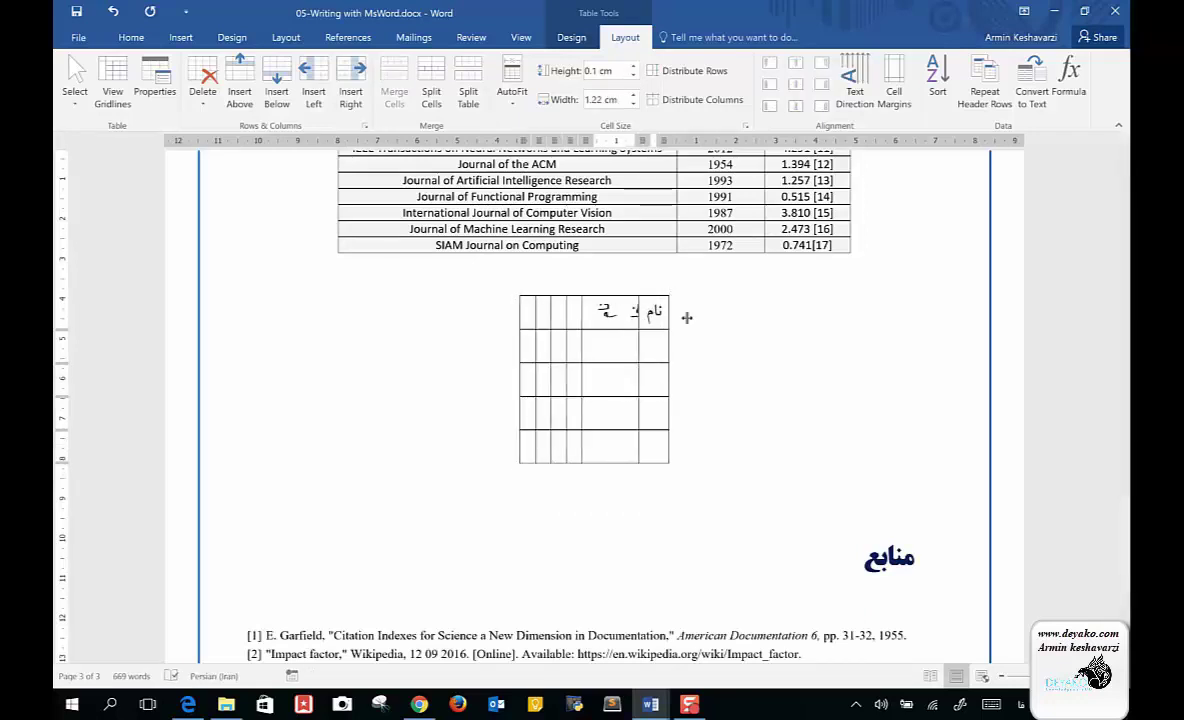
click(679, 313)
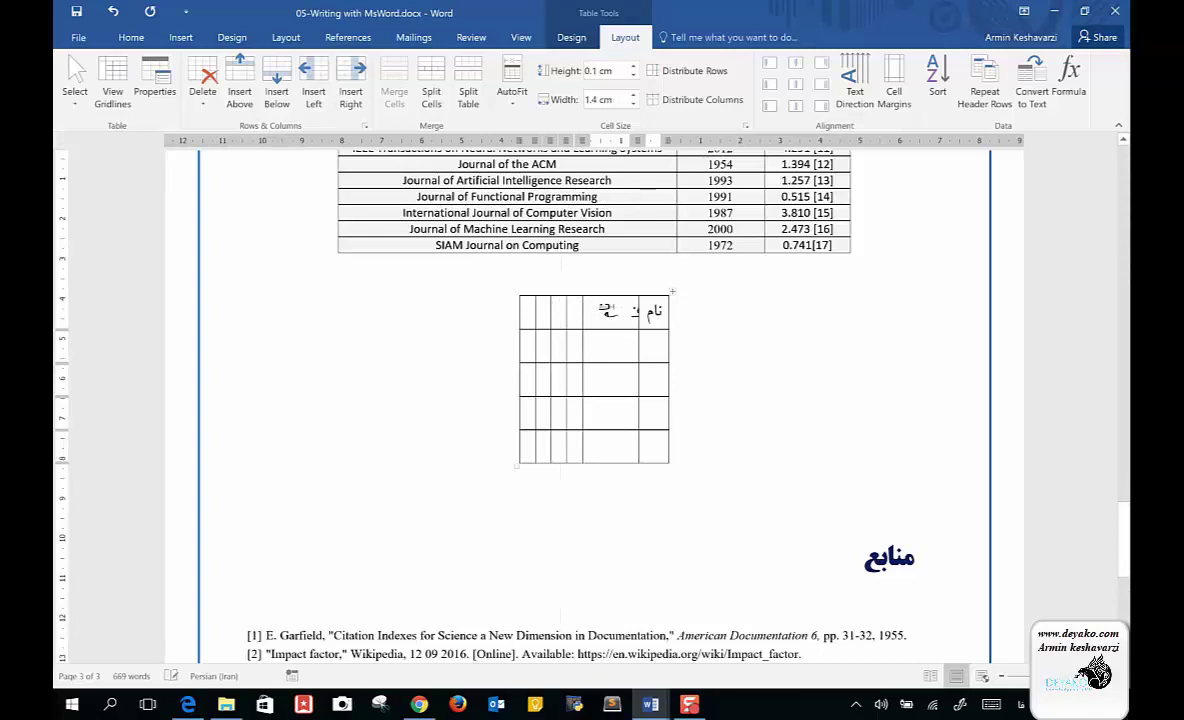
Step: Narrow the column to 1.22 cm, then widen the surname column to a 2.1 cm preferred width
drag(655, 310, 525, 450)
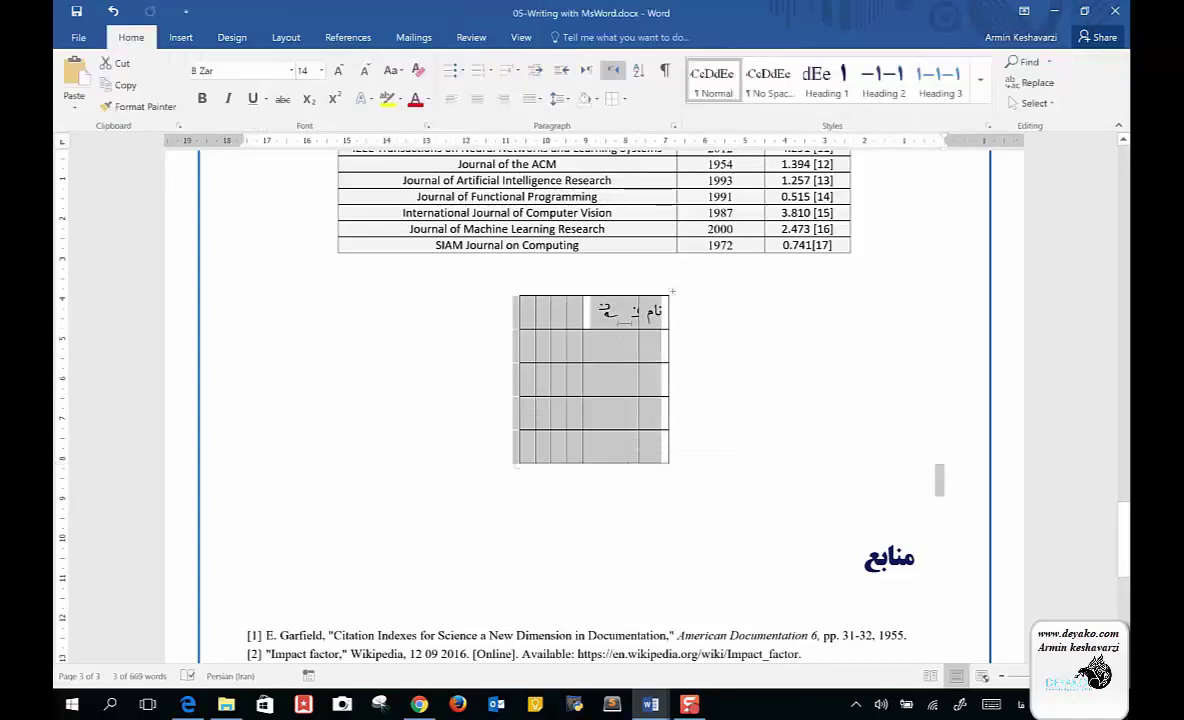
click(625, 330)
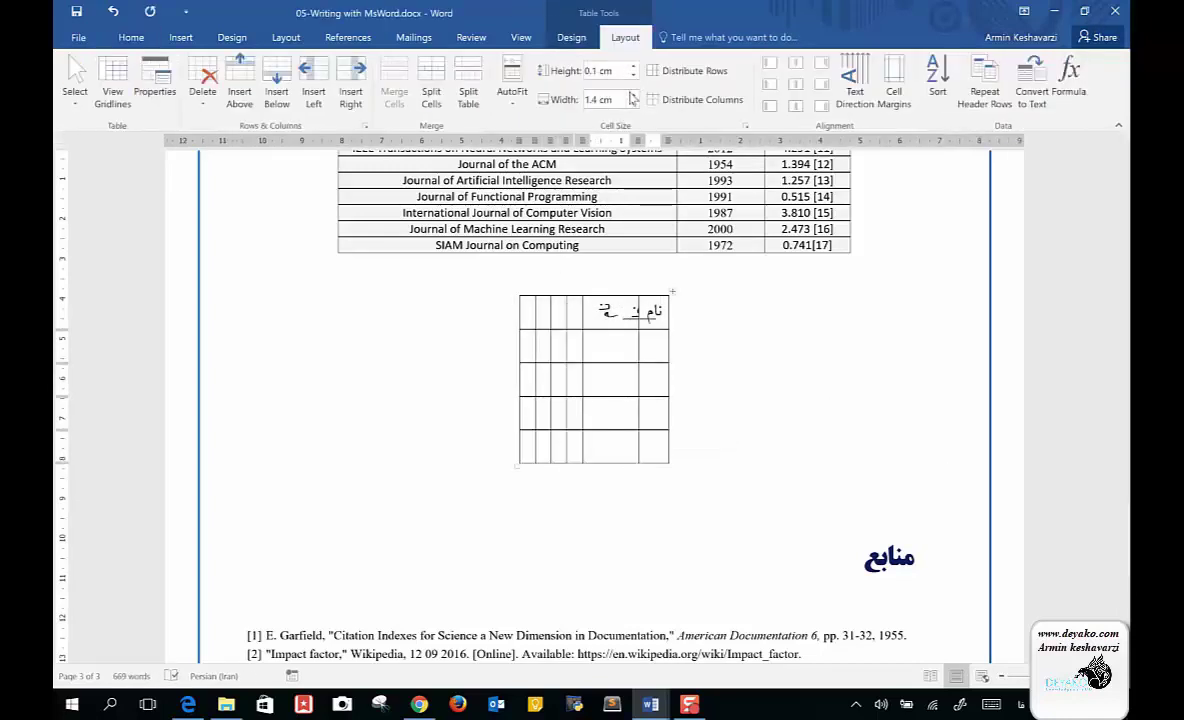
click(632, 102)
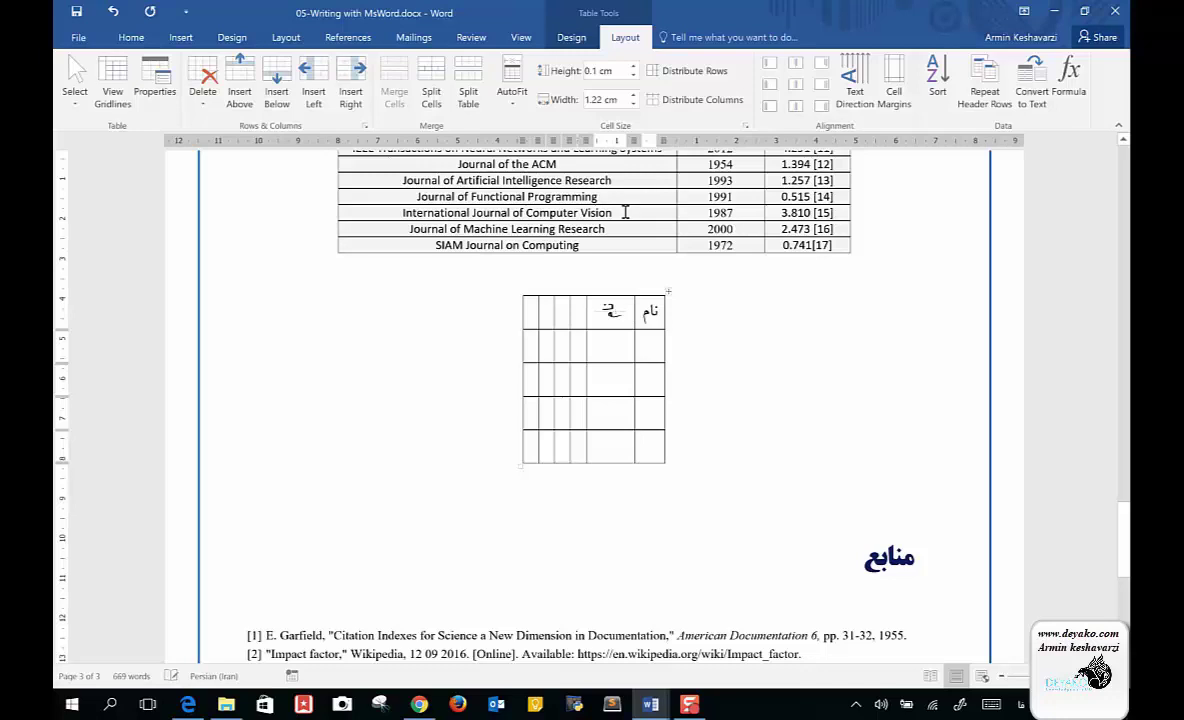
click(745, 125)
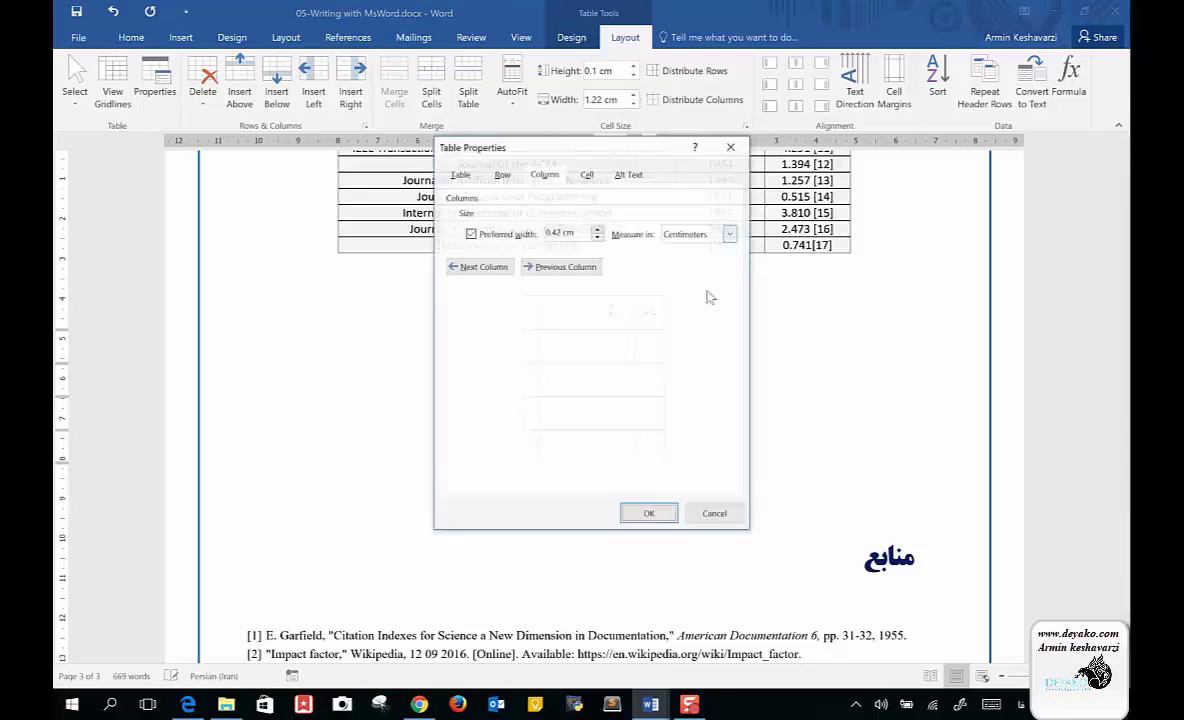
click(597, 229)
click(597, 229)
text(2.1)
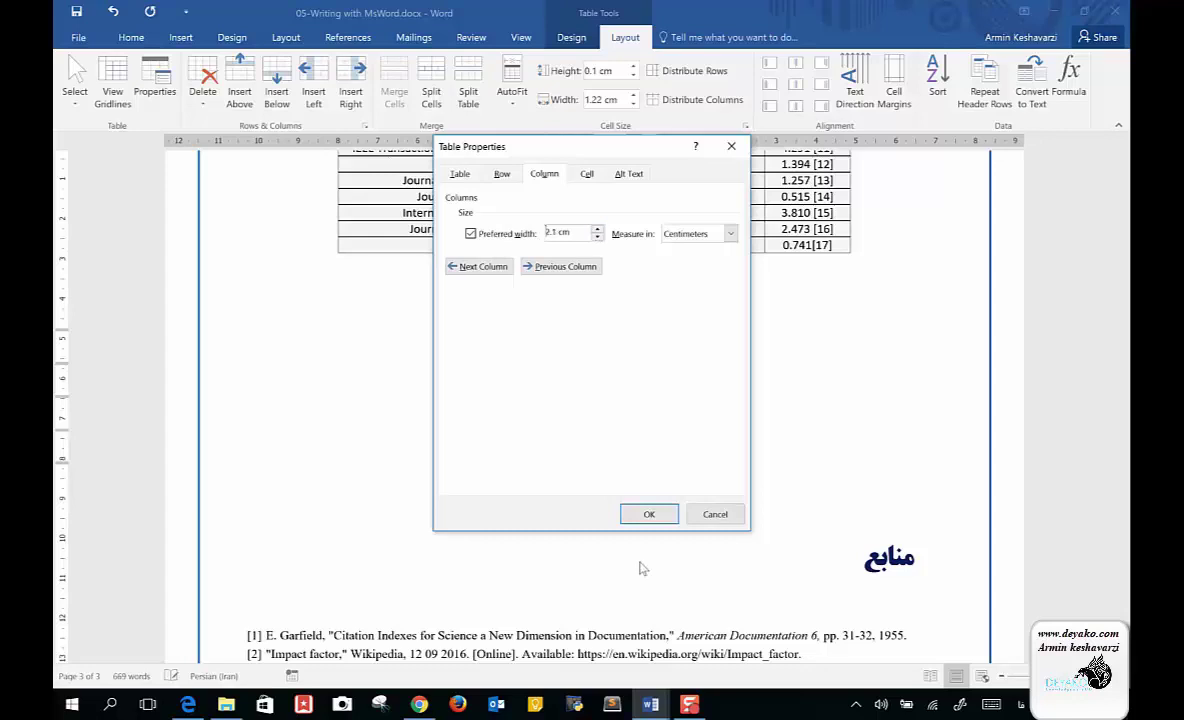
click(660, 516)
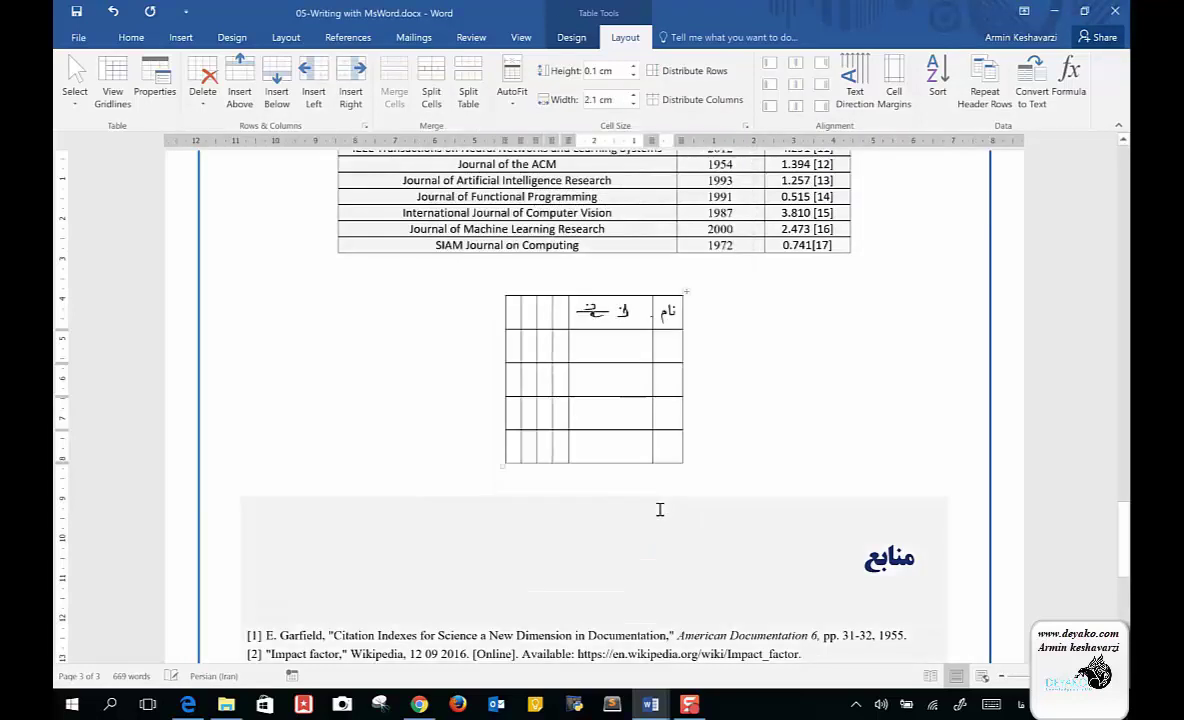
Step: Select the top header cell's text, then clear the selection
double_click(627, 318)
click(627, 318)
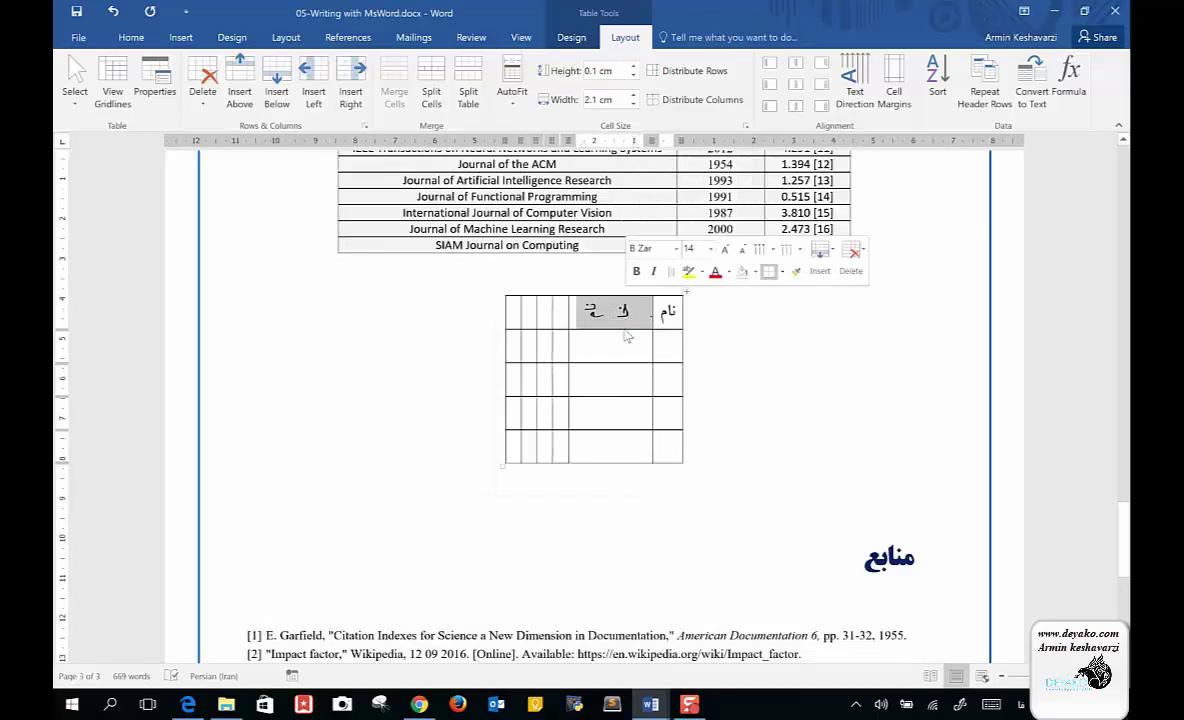
click(809, 283)
scroll(809, 283, up, 3)
Step: Replace the 'Impact Factor' heading in the journal table with 'IF'
scroll(811, 290, up, 2)
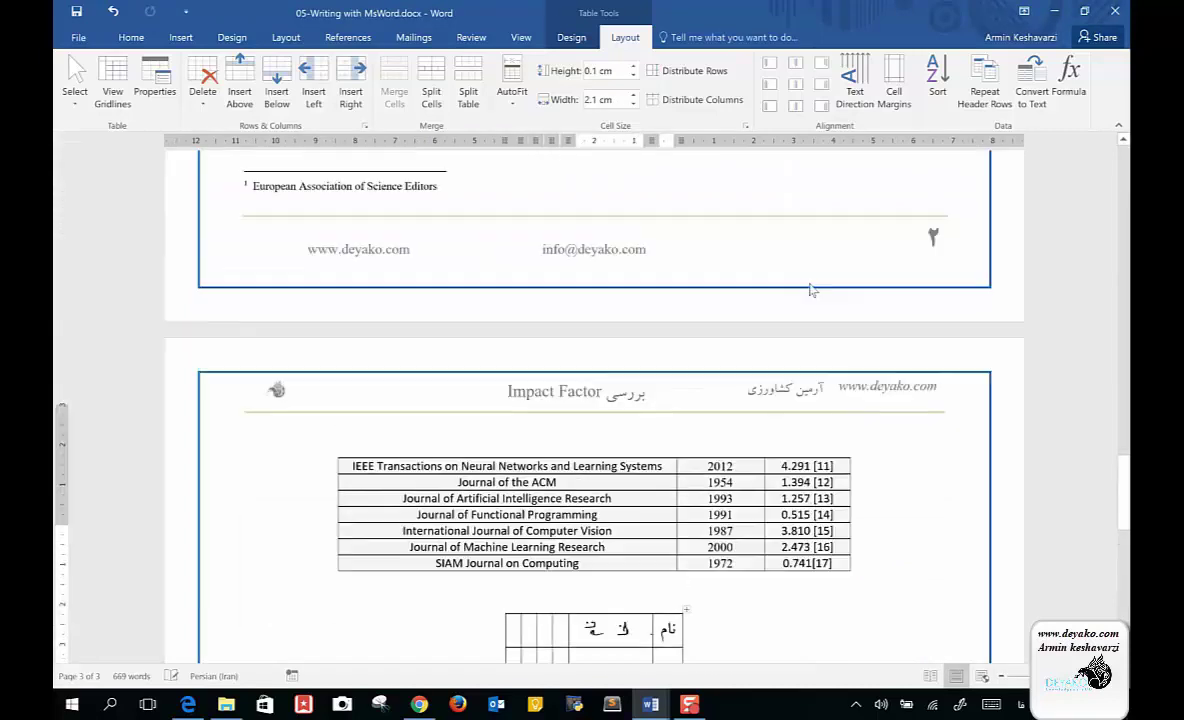
scroll(810, 285, up, 3)
scroll(809, 283, up, 2)
scroll(565, 286, up, 1)
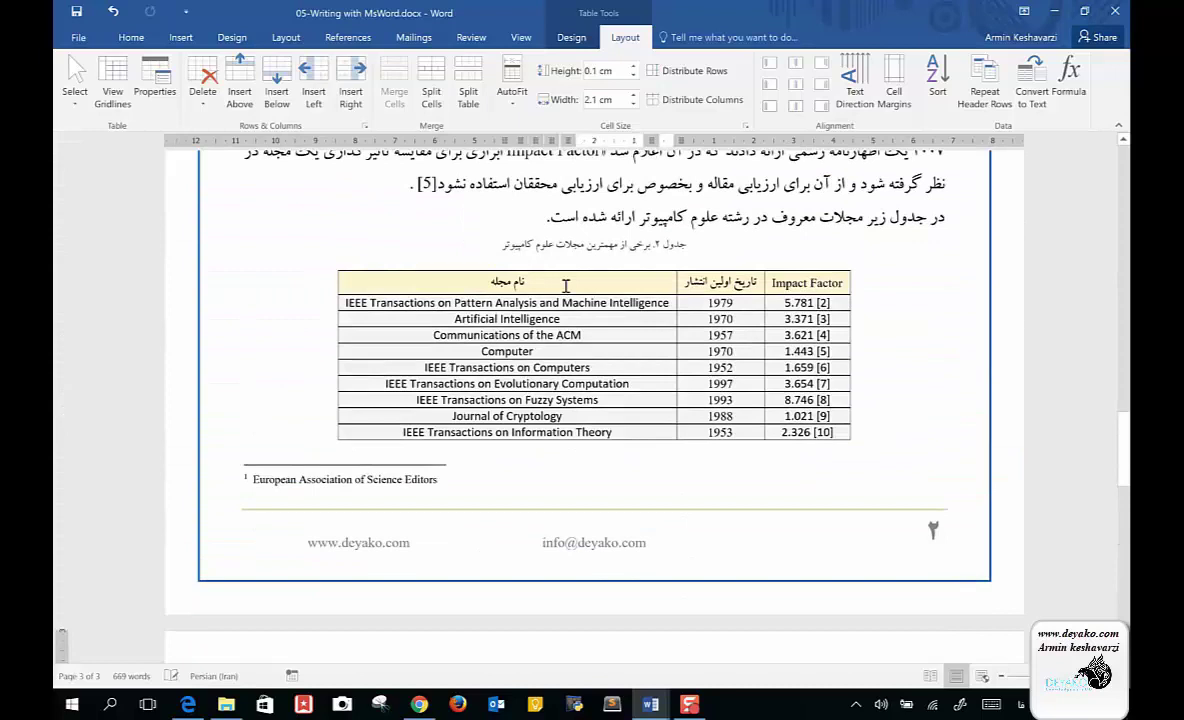
double_click(786, 282)
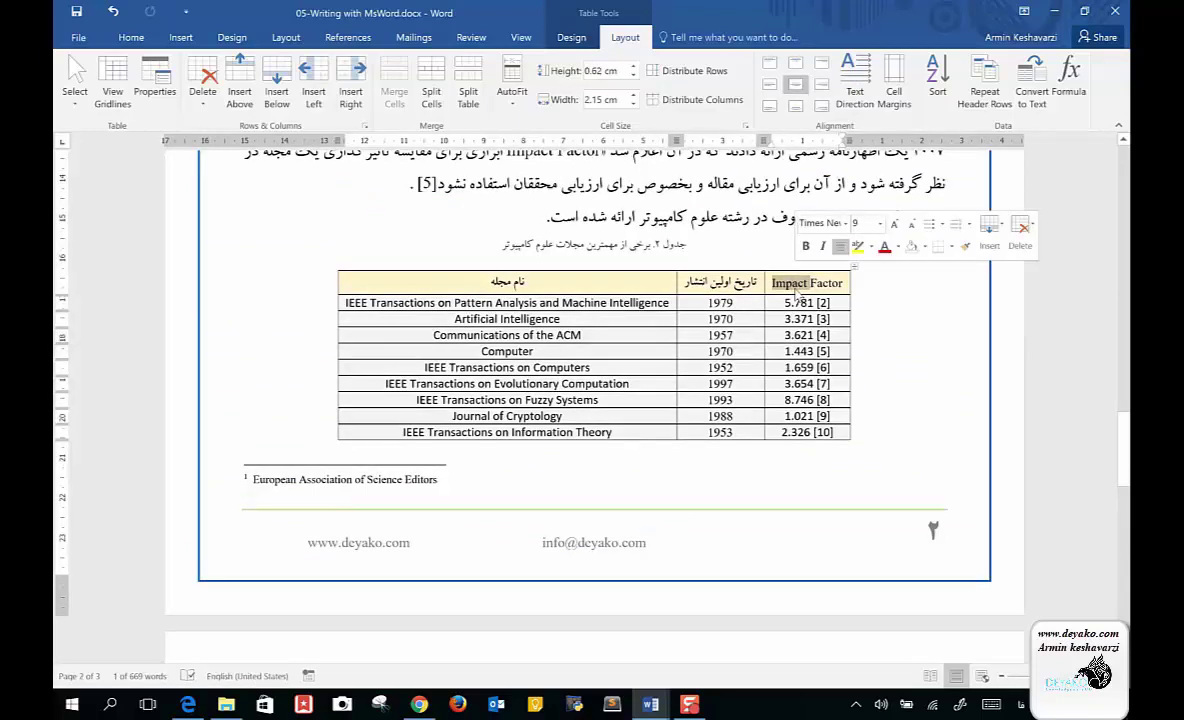
key(Delete)
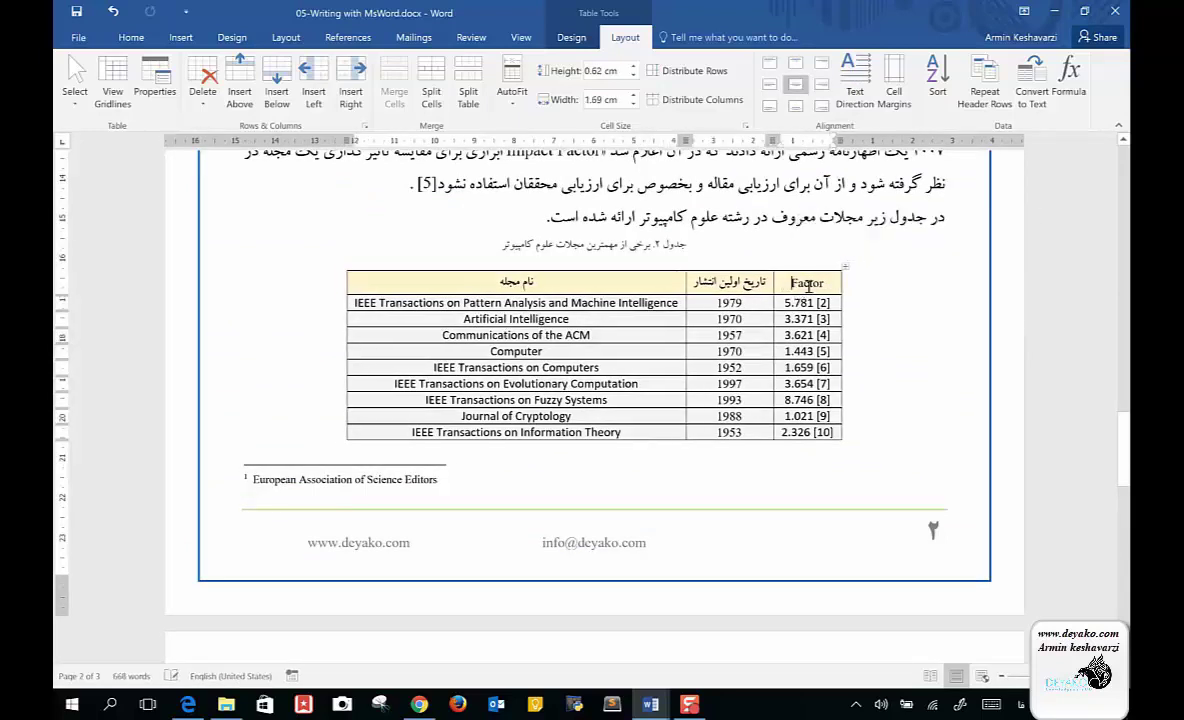
key(ctrl+r)
key(Delete)
key(Delete)
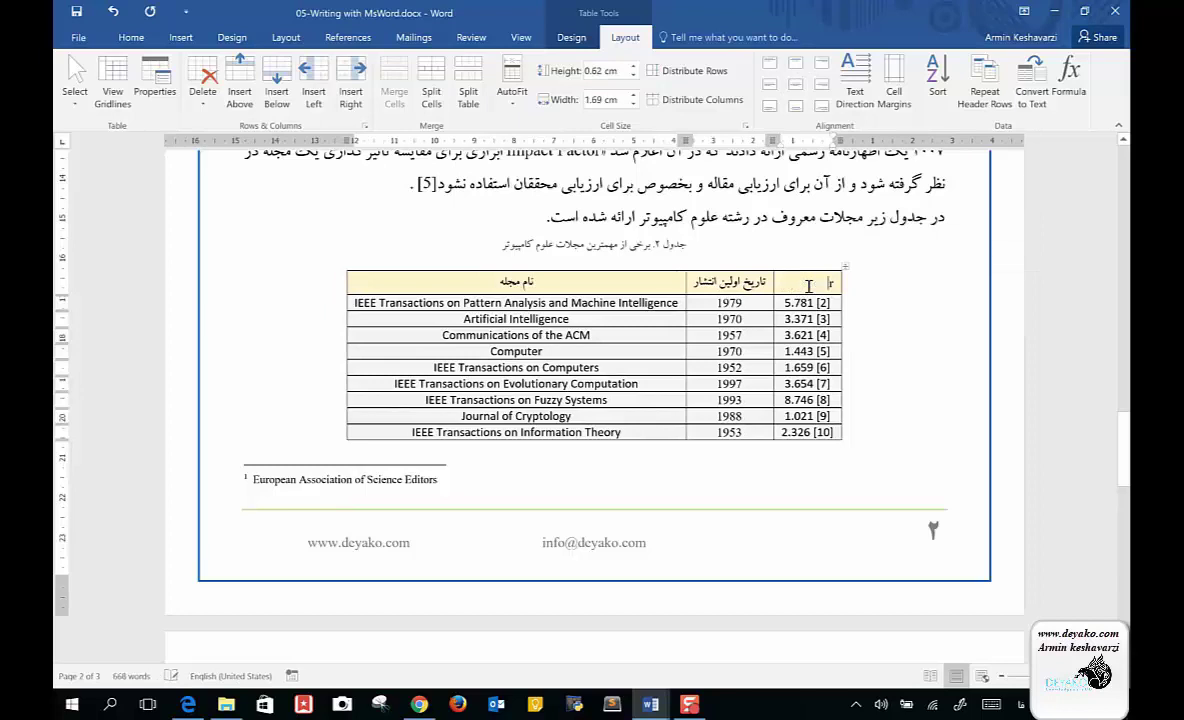
text(IF)
Step: Rotate the IF heading so it runs vertically
double_click(828, 283)
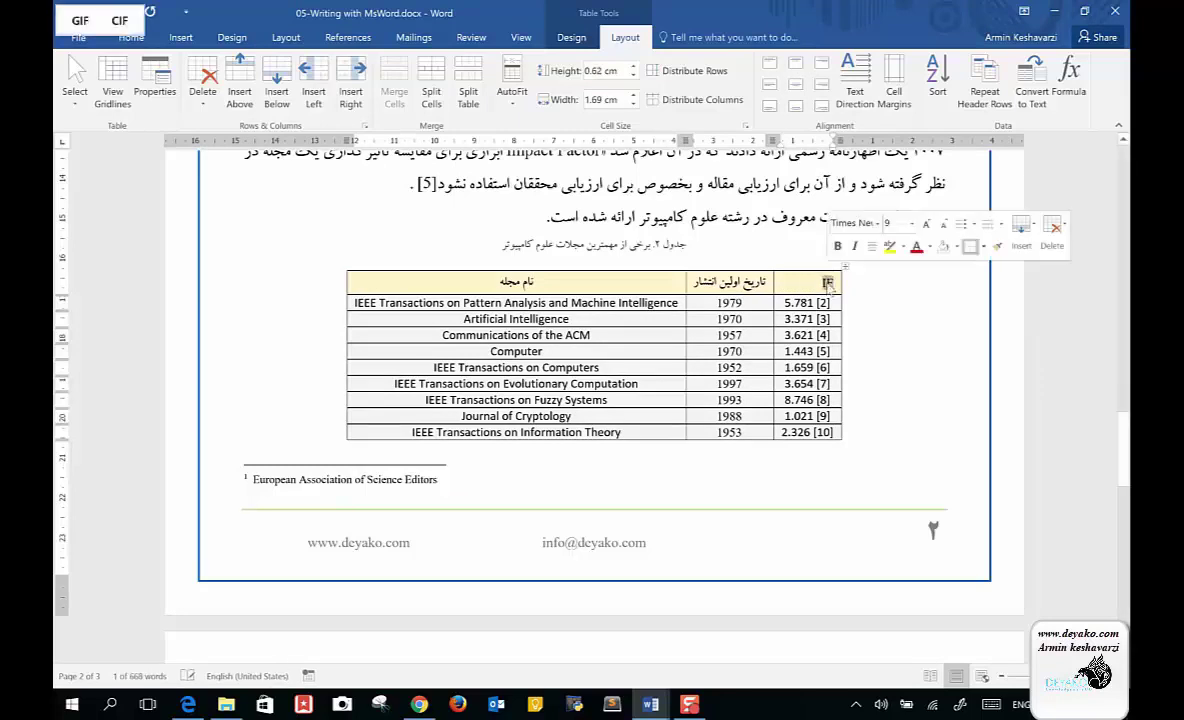
click(864, 63)
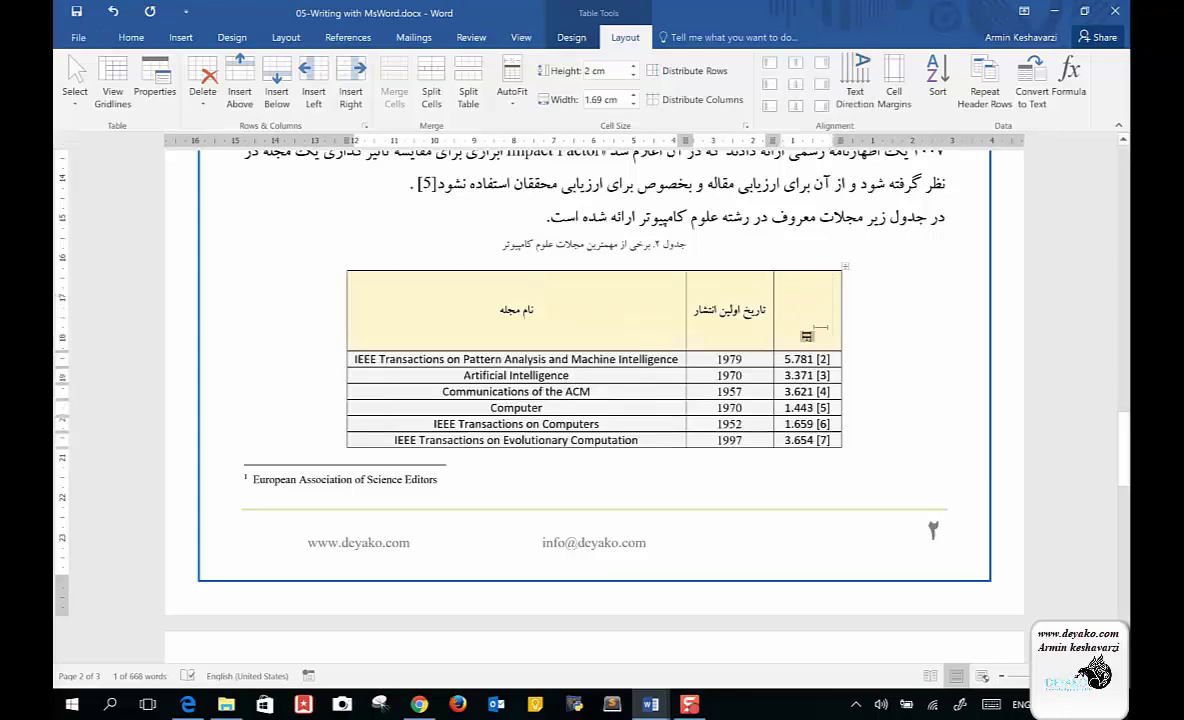
click(807, 335)
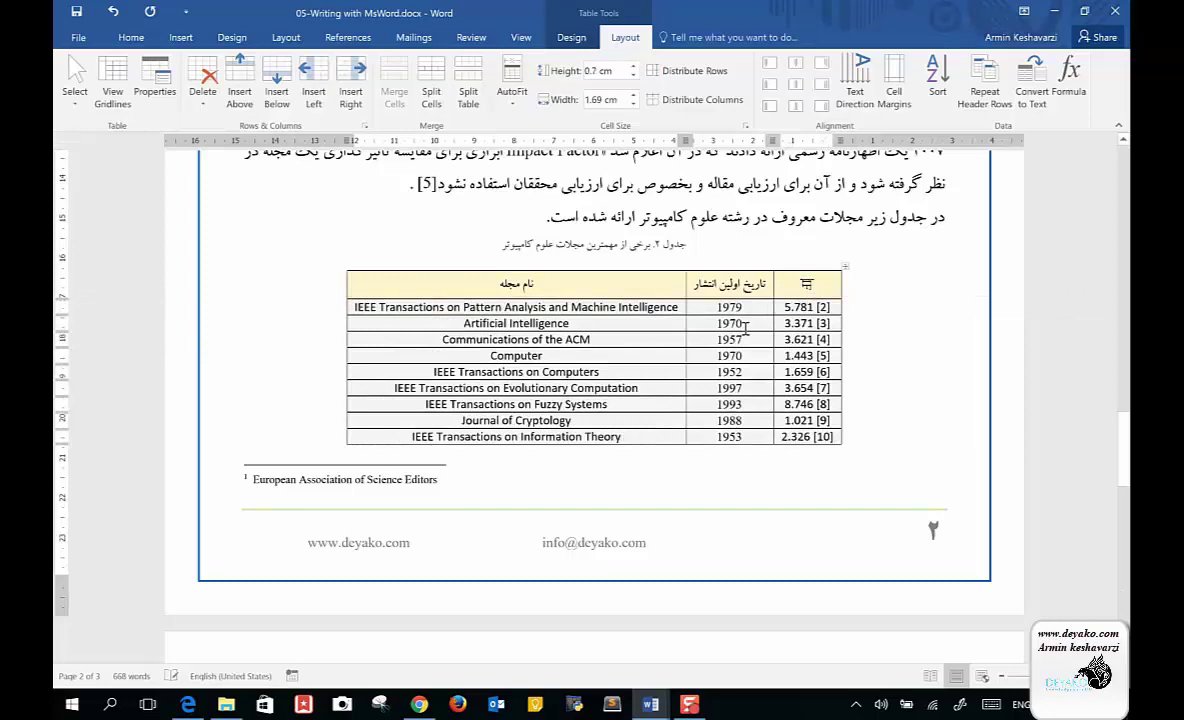
click(745, 326)
scroll(745, 329, down, 2)
scroll(745, 329, down, 1)
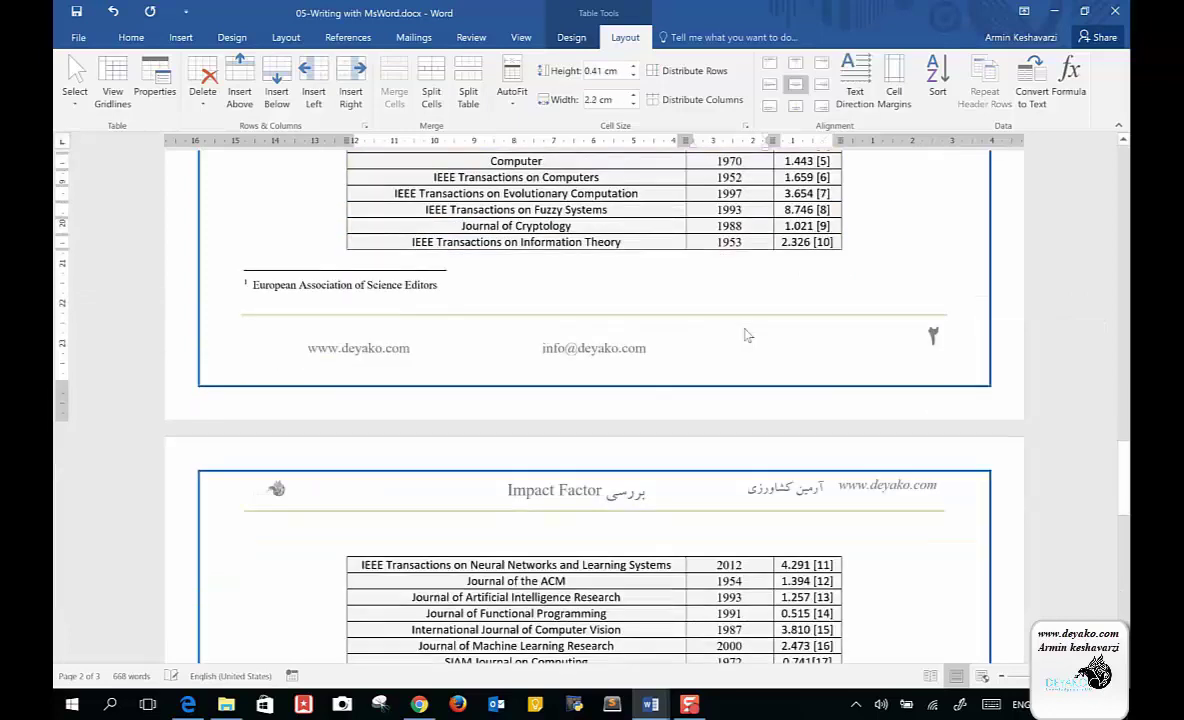
scroll(745, 329, up, 1)
click(745, 329)
scroll(745, 329, down, 3)
scroll(745, 329, down, 5)
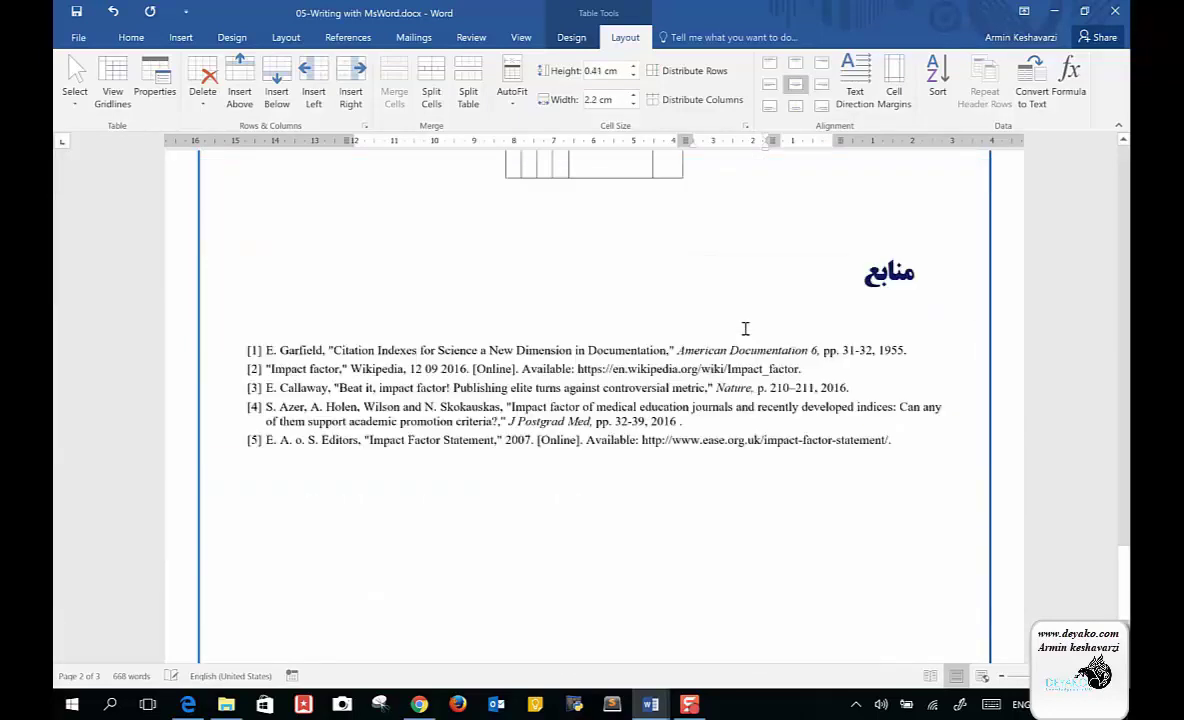
scroll(745, 328, up, 5)
click(745, 327)
scroll(745, 327, up, 3)
scroll(745, 330, up, 3)
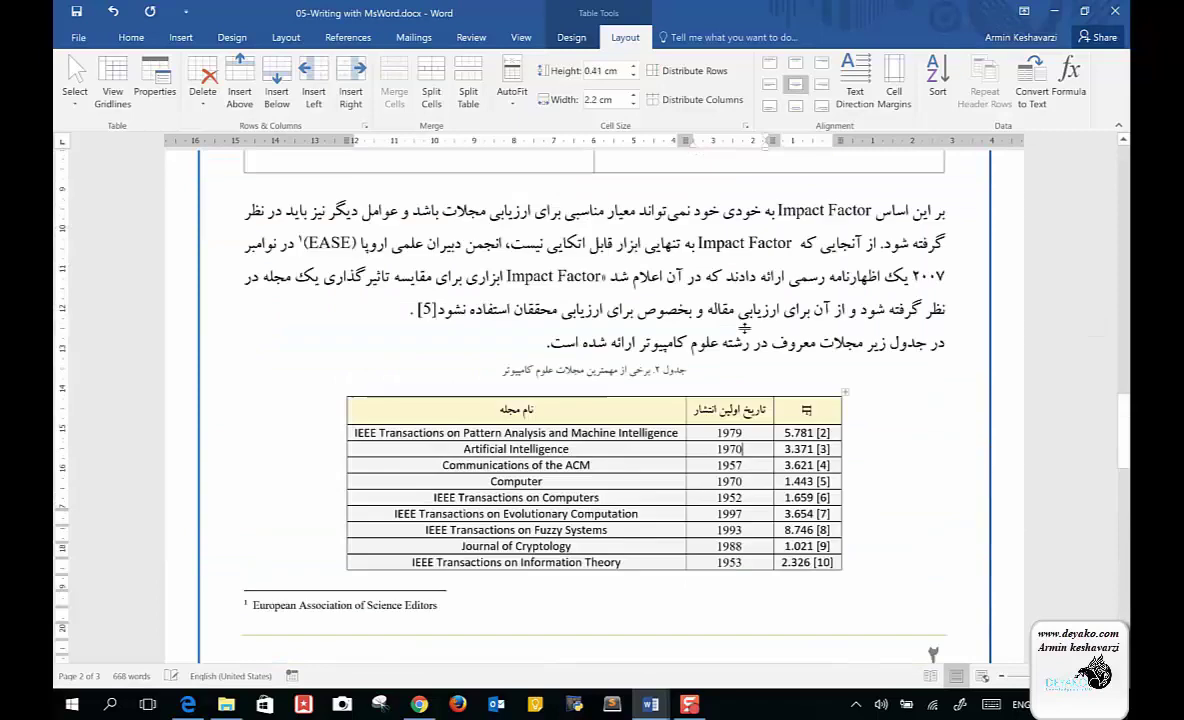
scroll(745, 332, up, 5)
scroll(745, 335, up, 5)
scroll(745, 335, up, 3)
scroll(745, 332, up, 4)
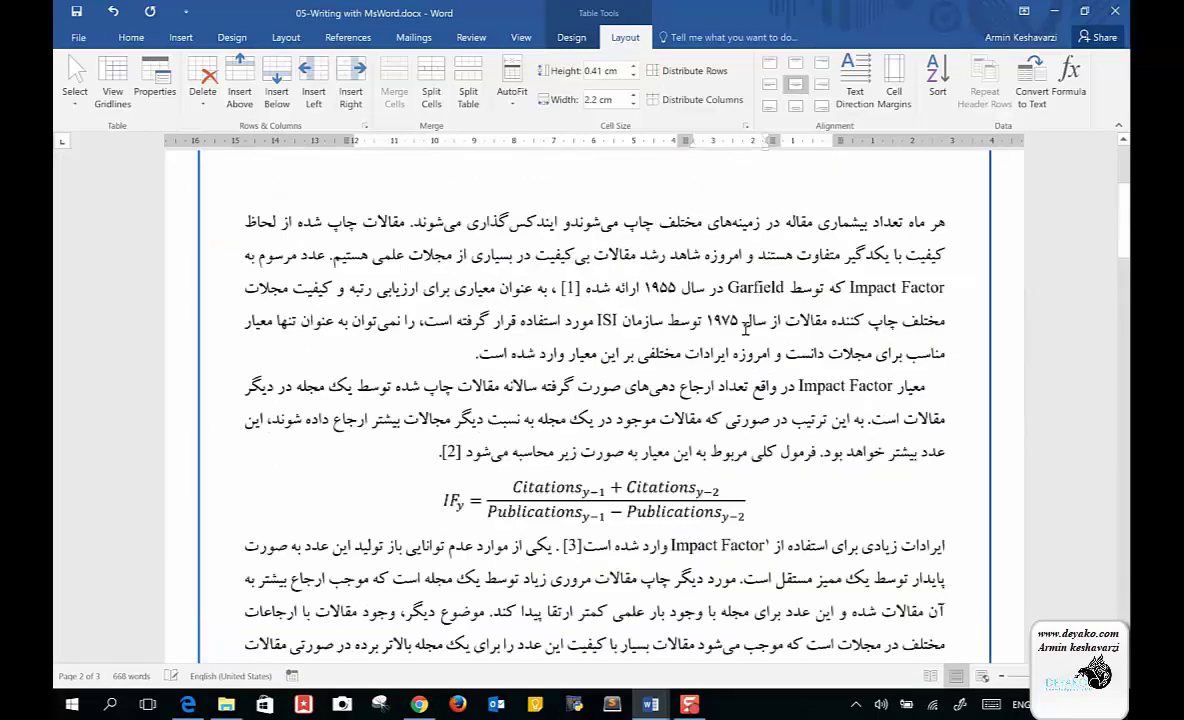
scroll(745, 328, up, 3)
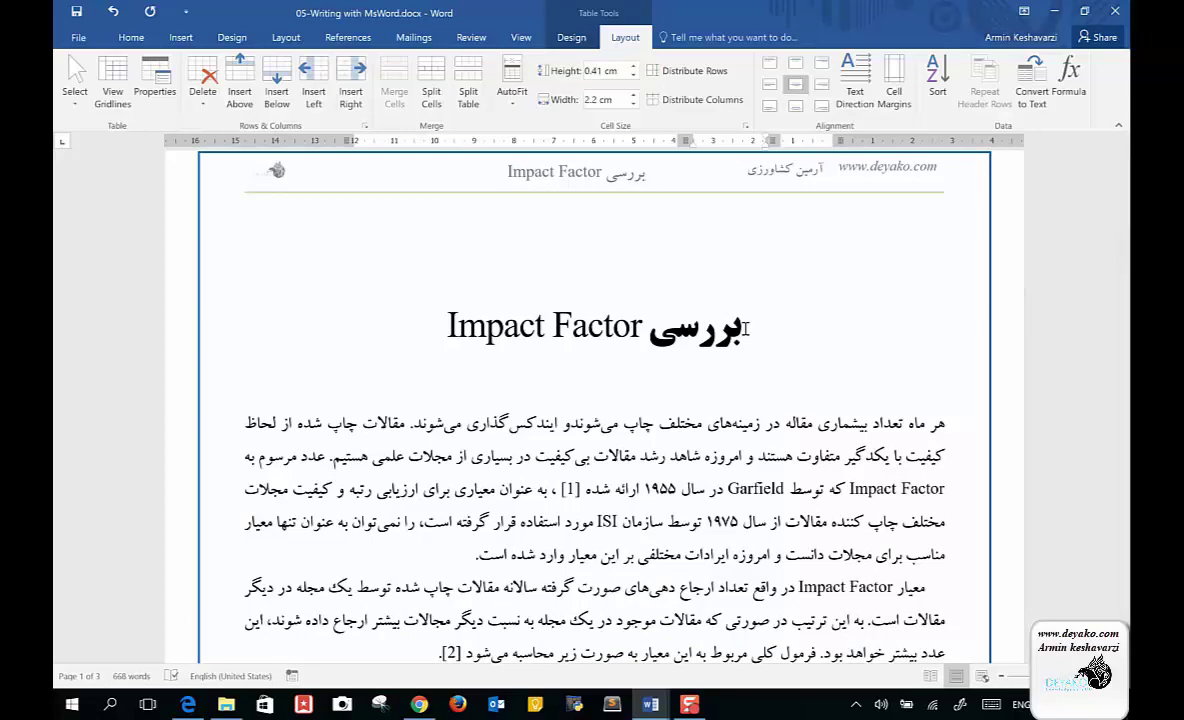
drag(745, 328, 746, 415)
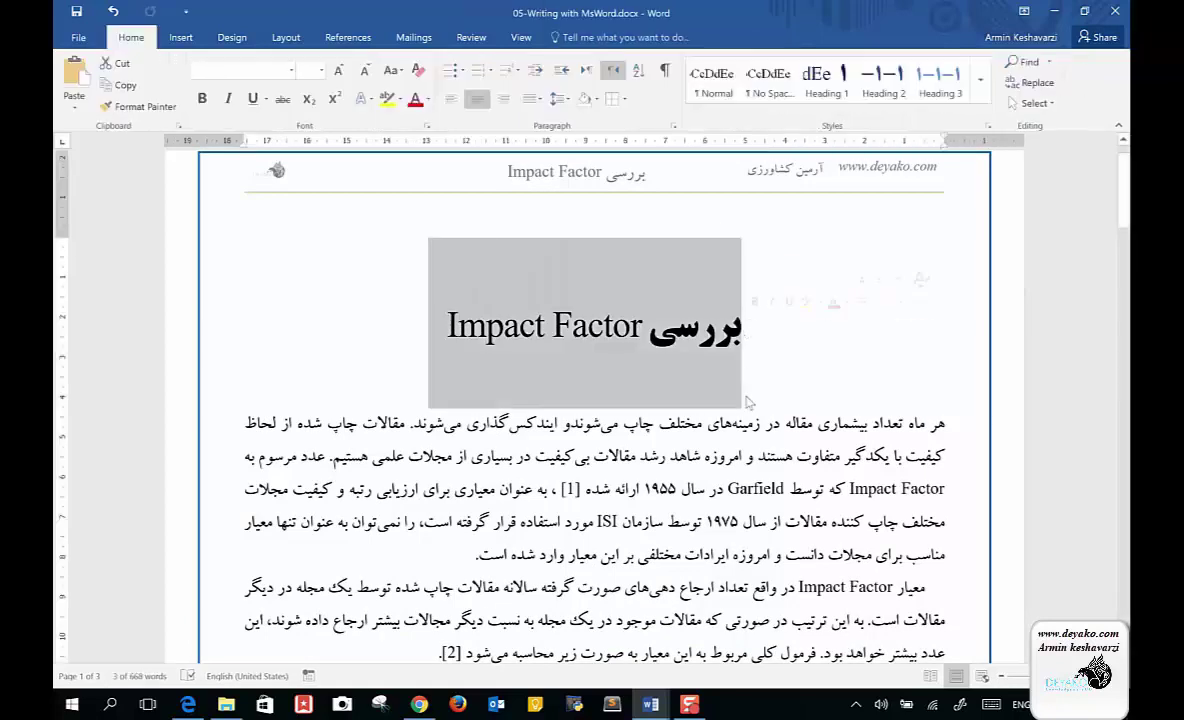
triple_click(746, 418)
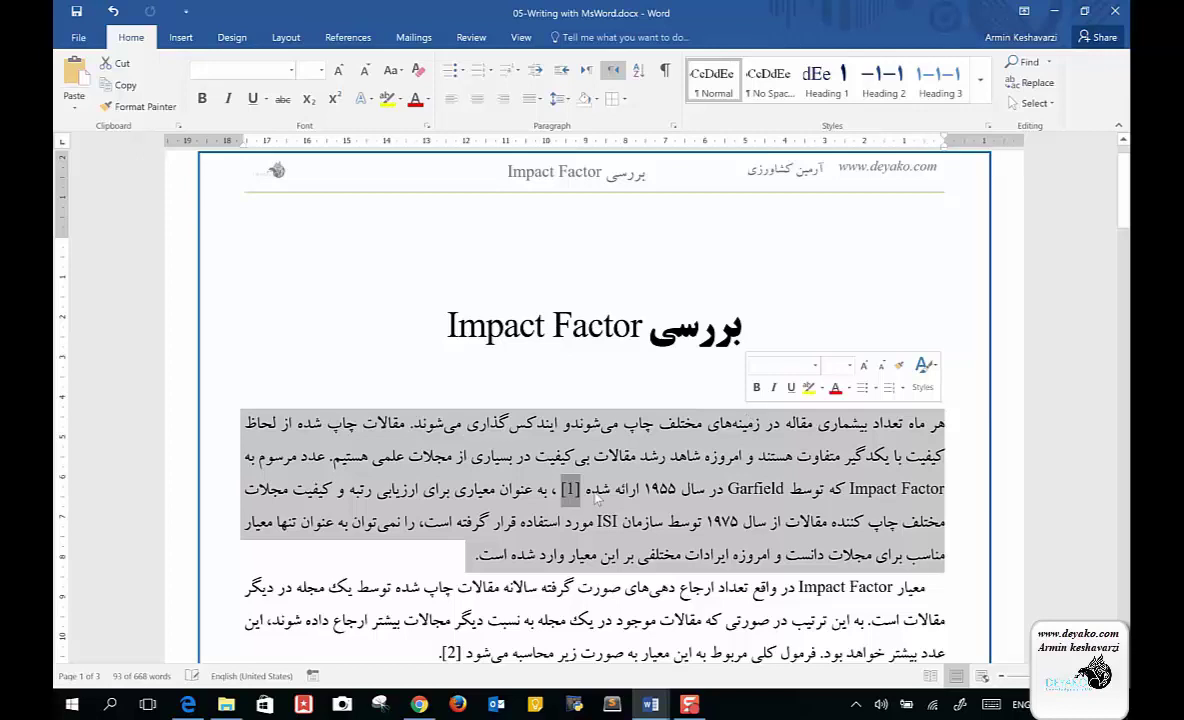
click(478, 512)
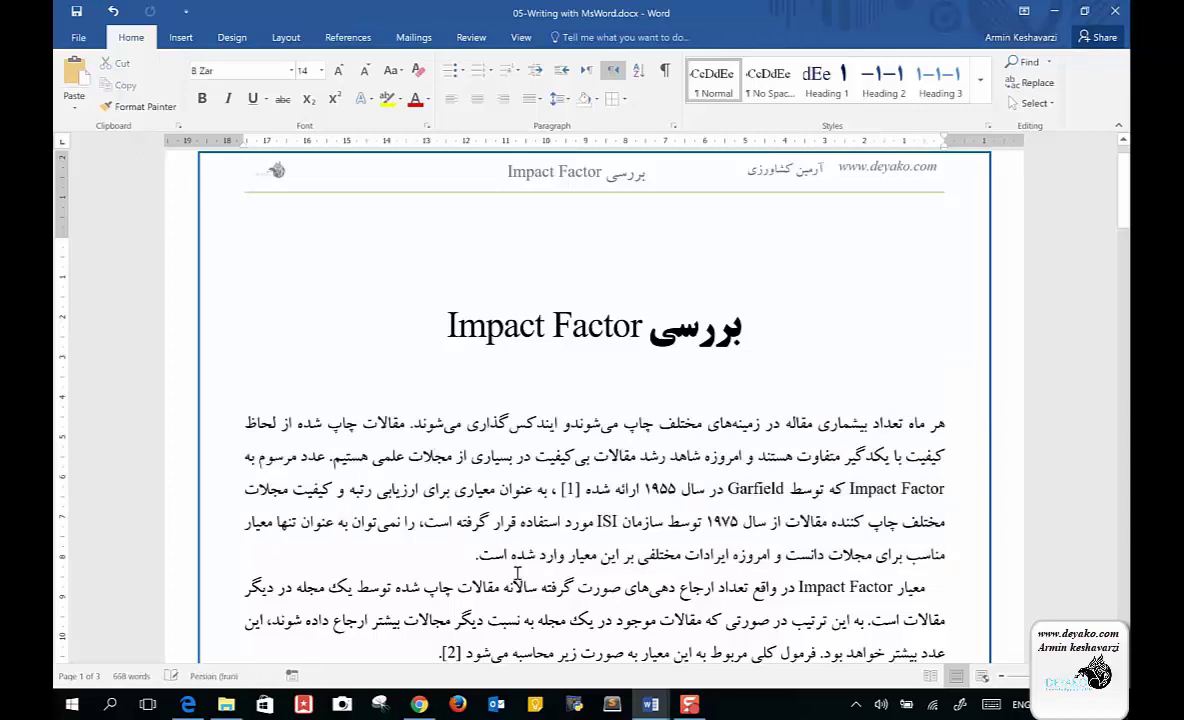
scroll(517, 573, down, 5)
scroll(600, 560, down, 4)
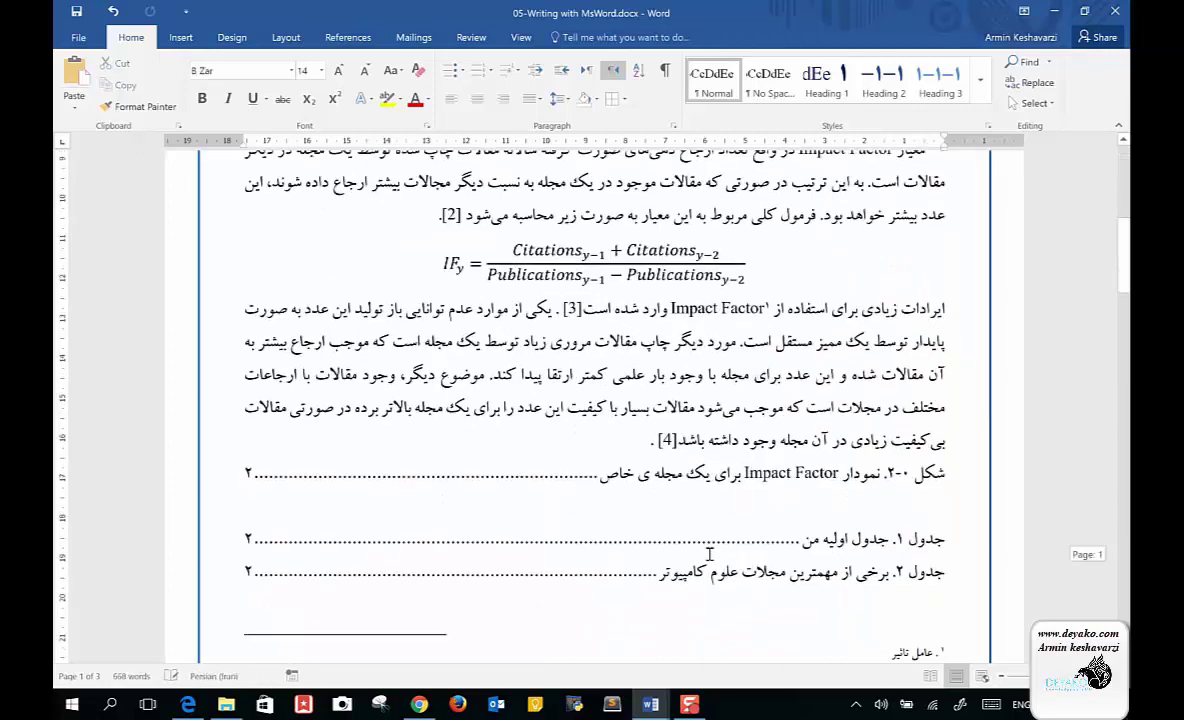
scroll(709, 553, down, 2)
scroll(709, 553, down, 3)
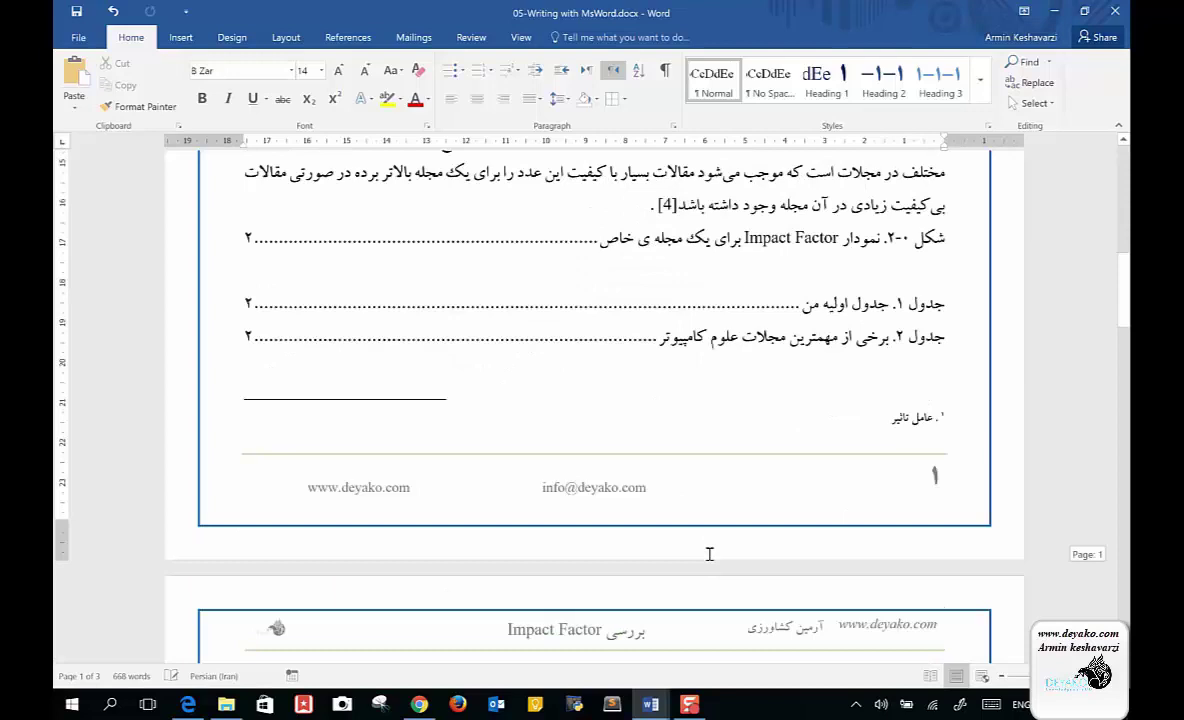
scroll(709, 553, up, 4)
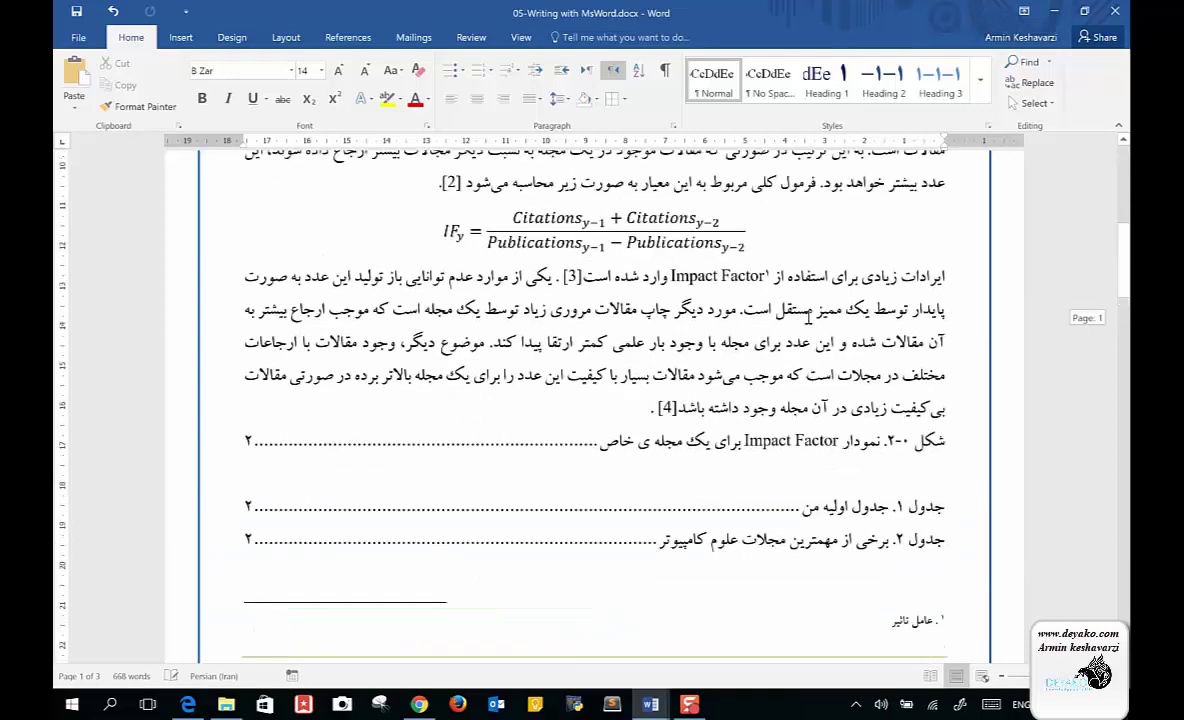
scroll(729, 368, up, 2)
scroll(729, 368, up, 3)
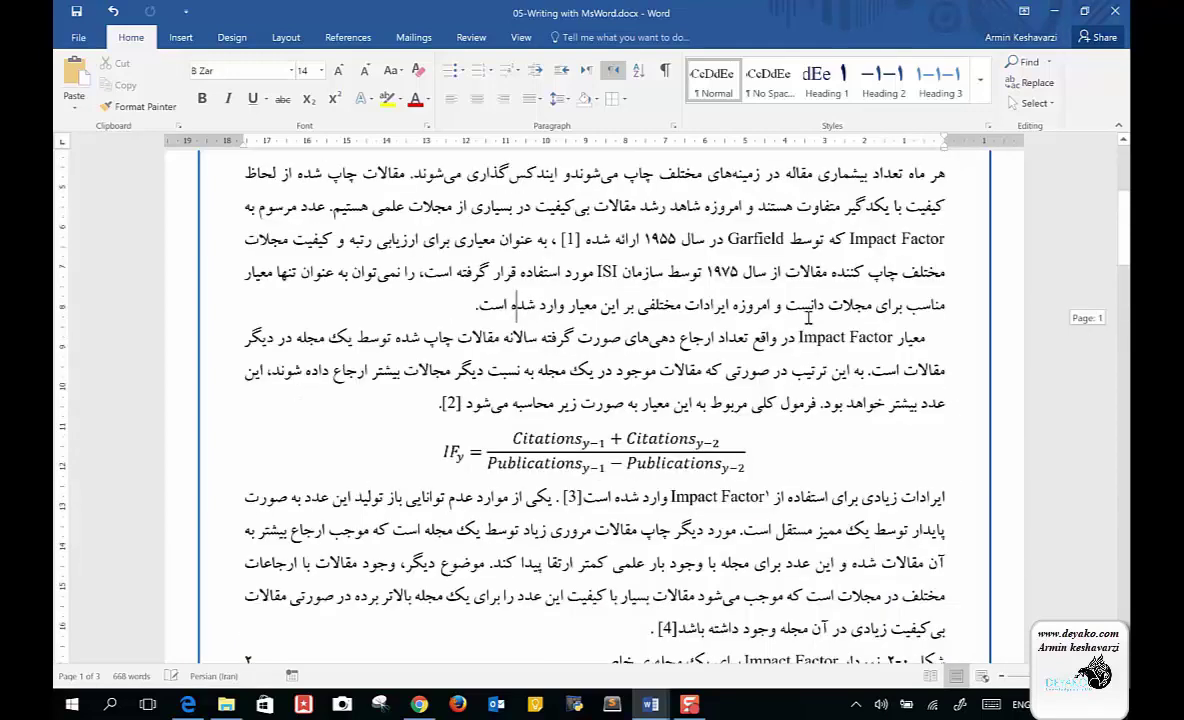
scroll(729, 368, up, 3)
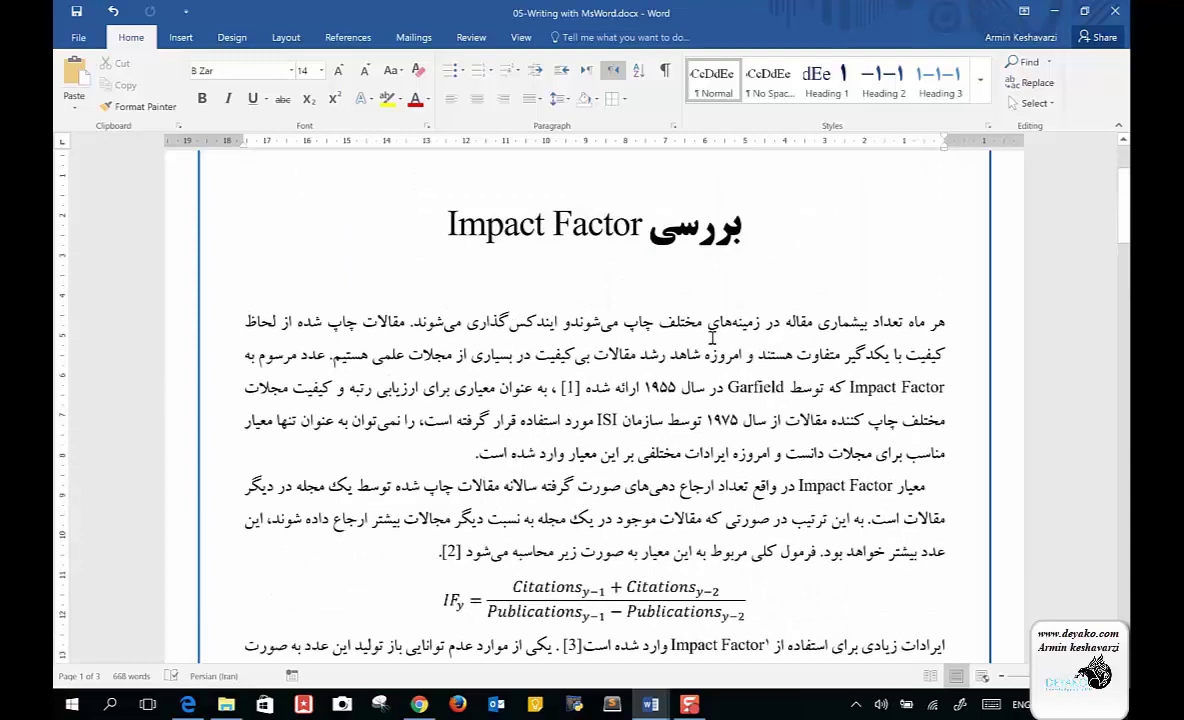
click(679, 245)
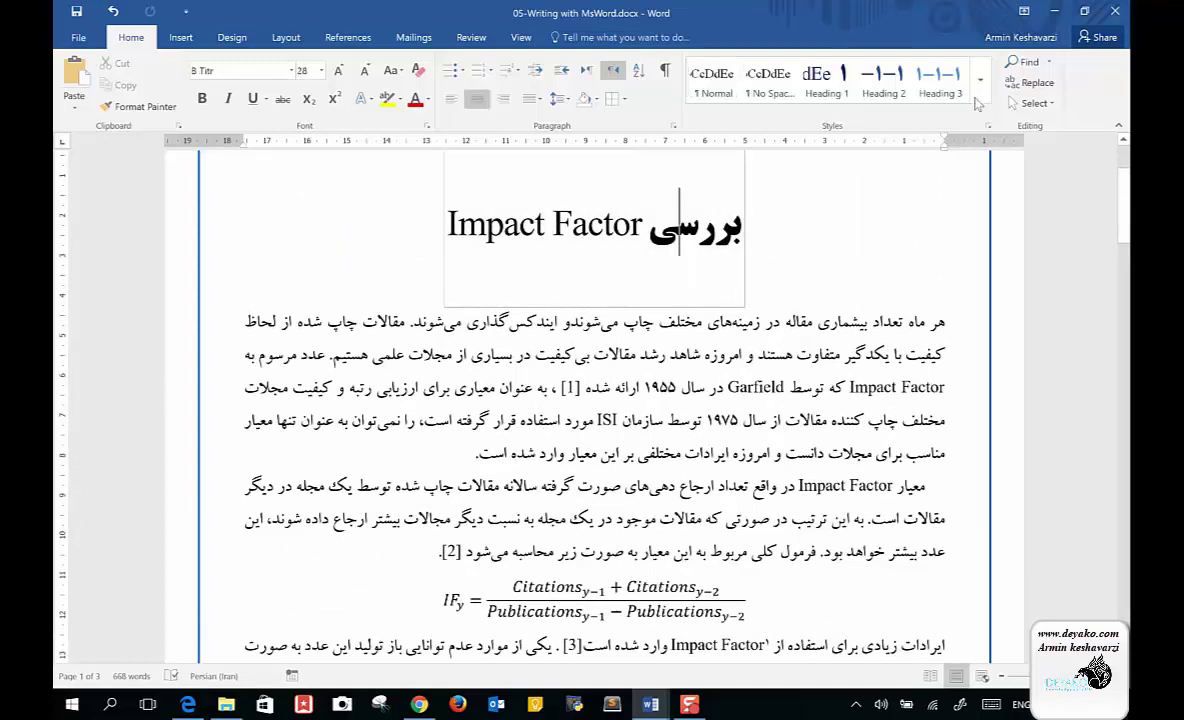
key(alt+h)
key(l)
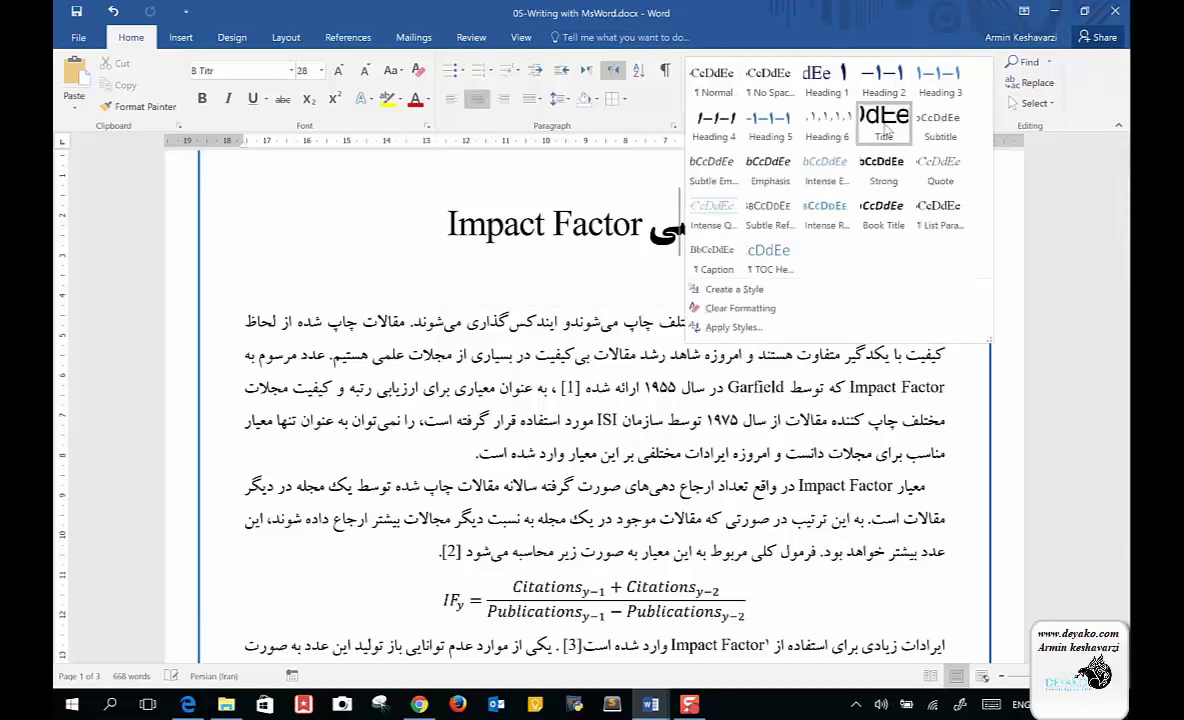
right_click(885, 122)
click(897, 151)
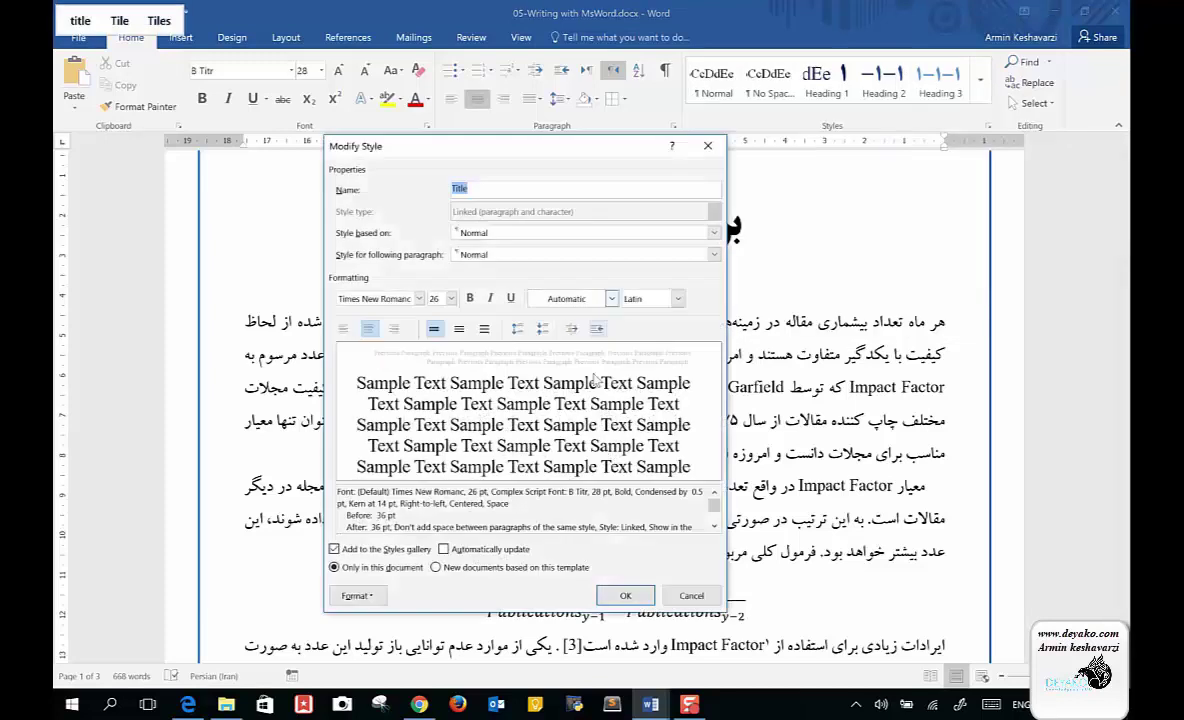
click(684, 596)
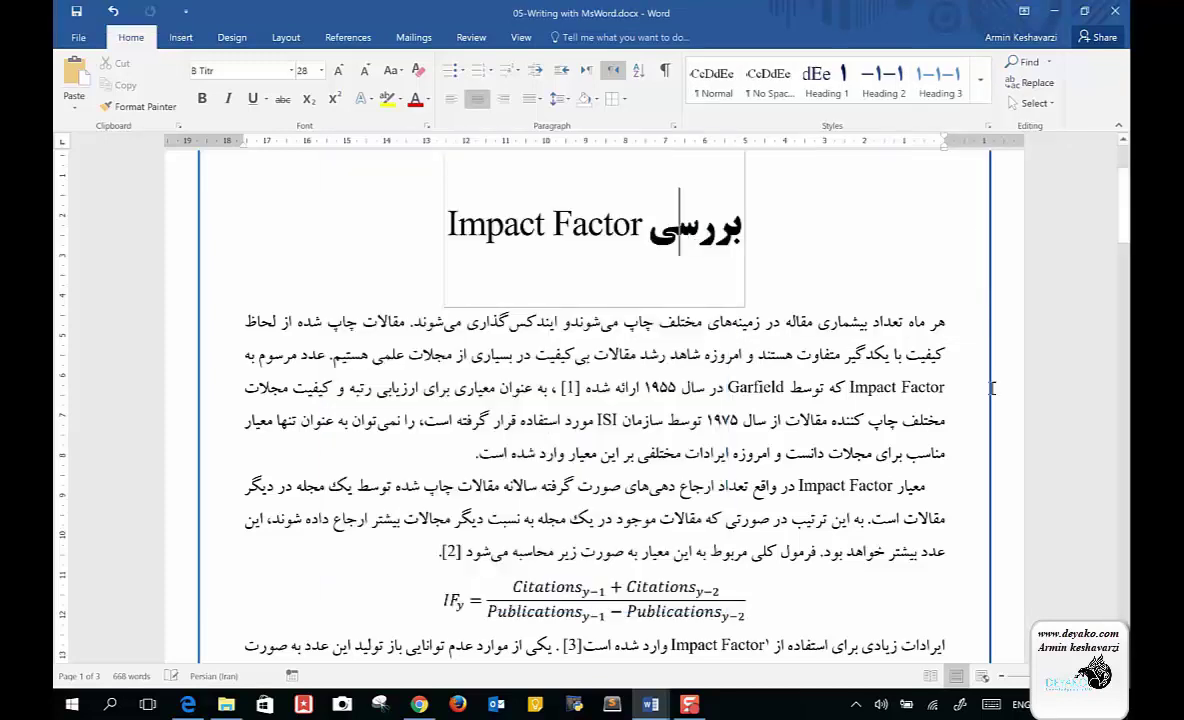
click(885, 356)
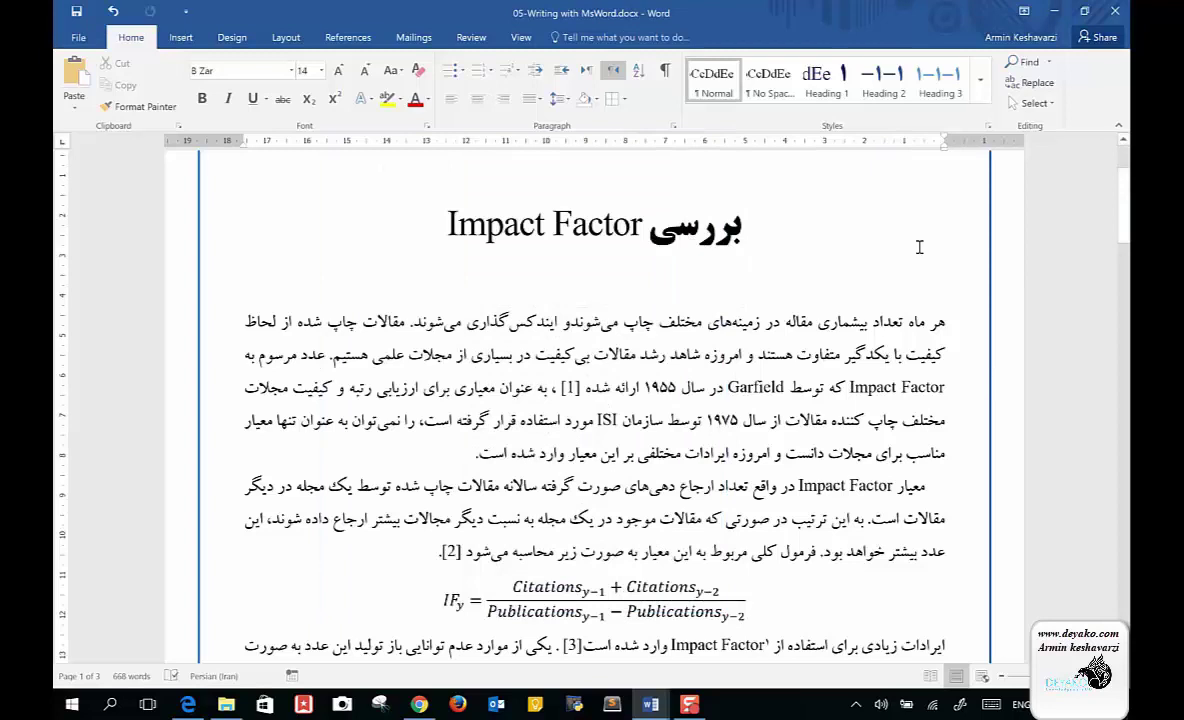
Step: Make the page border orange at 1 ½ pt width in Page Borders
click(181, 40)
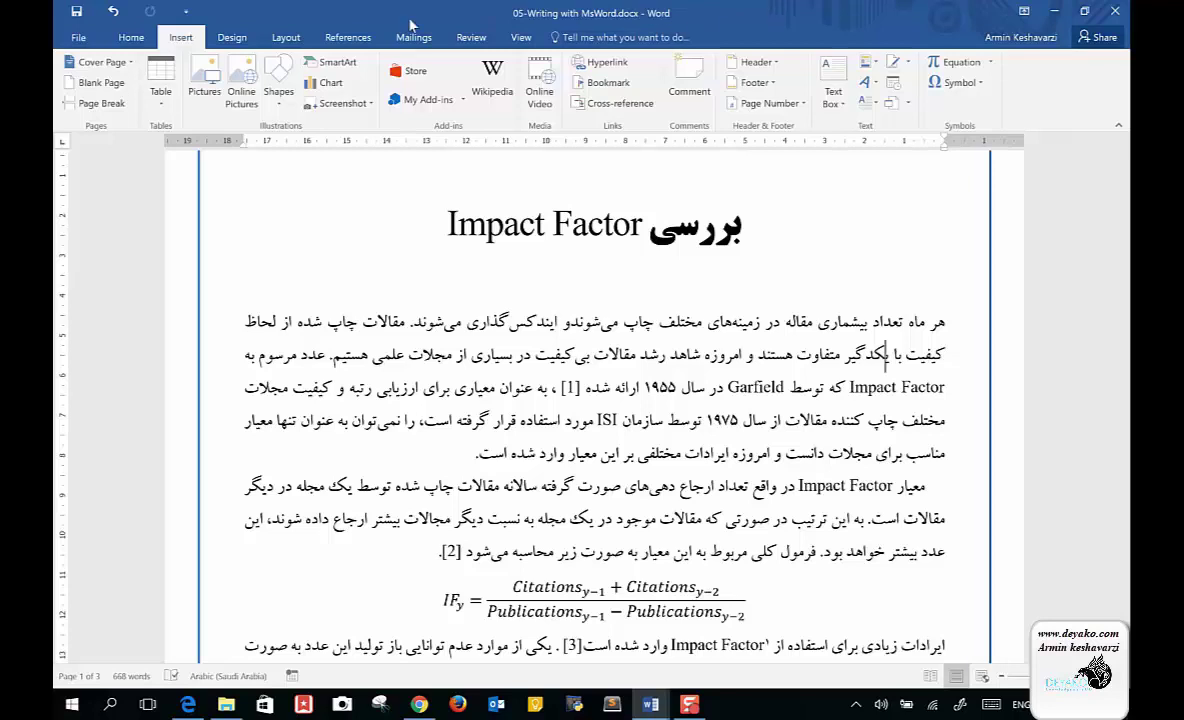
click(232, 37)
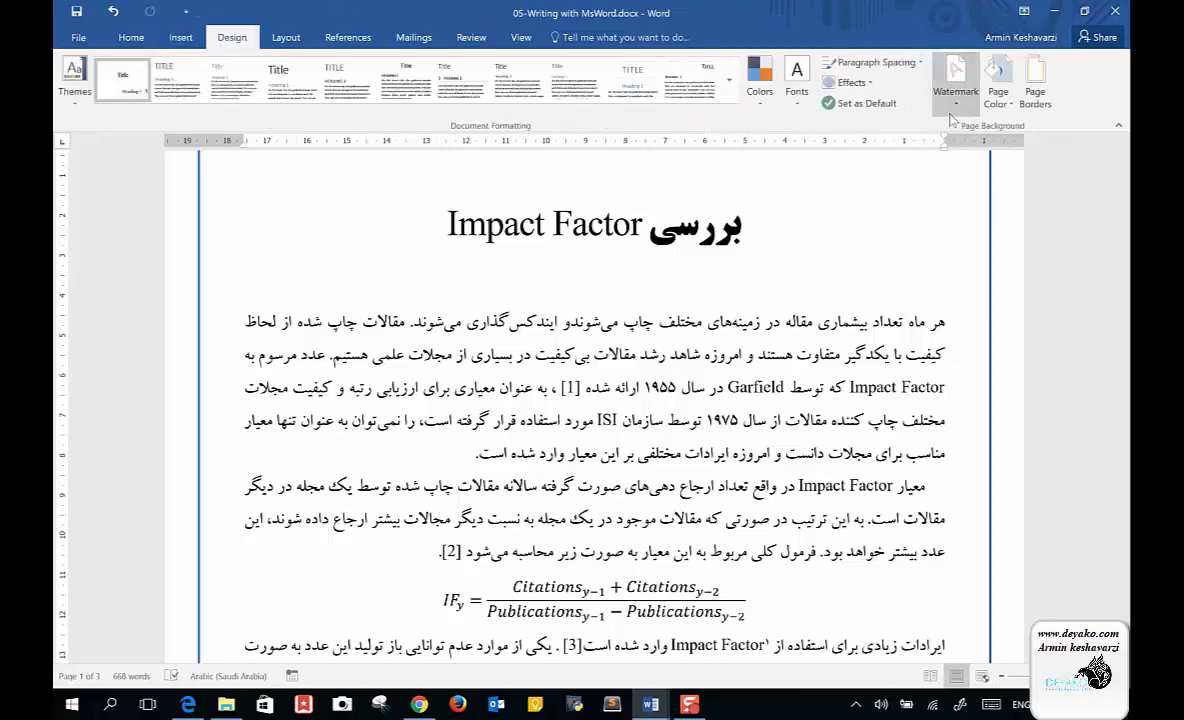
click(1036, 80)
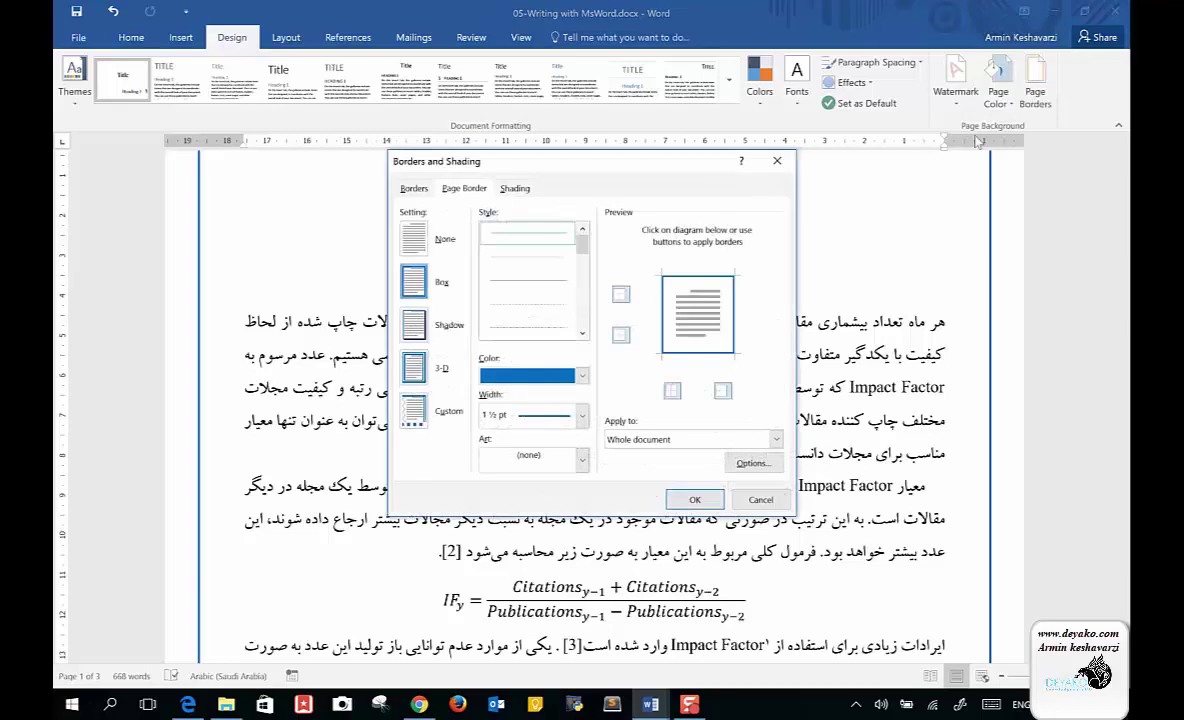
click(580, 377)
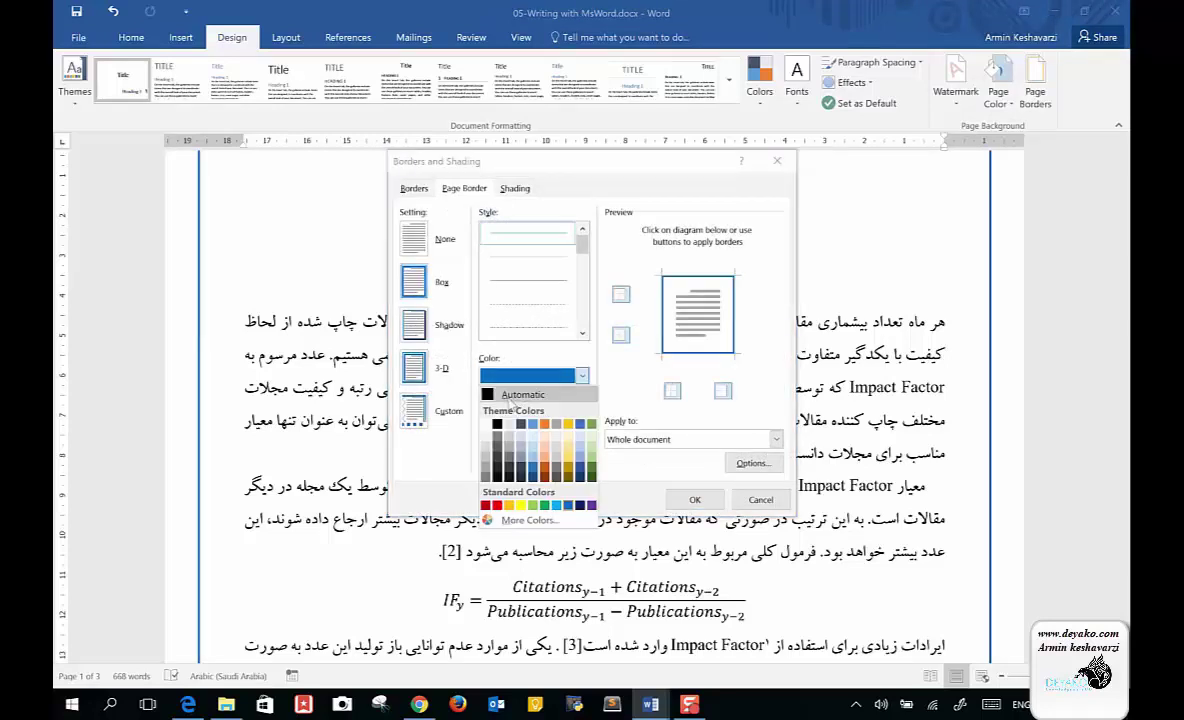
click(513, 395)
click(520, 376)
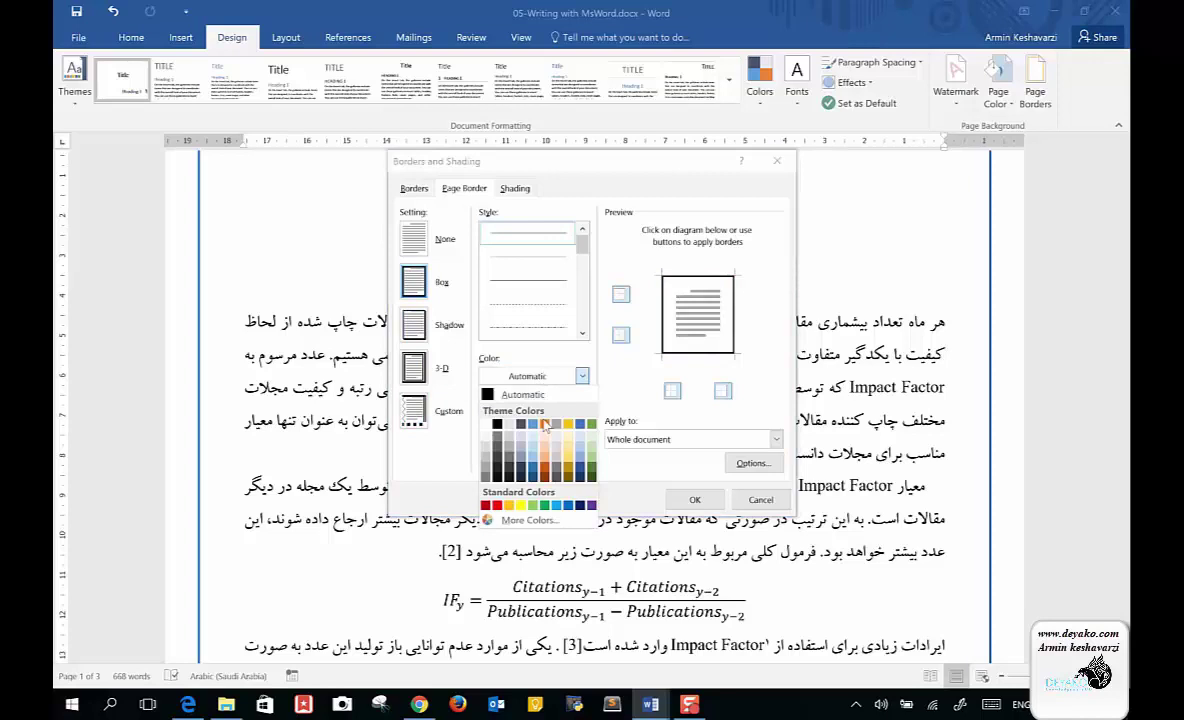
click(544, 424)
click(545, 420)
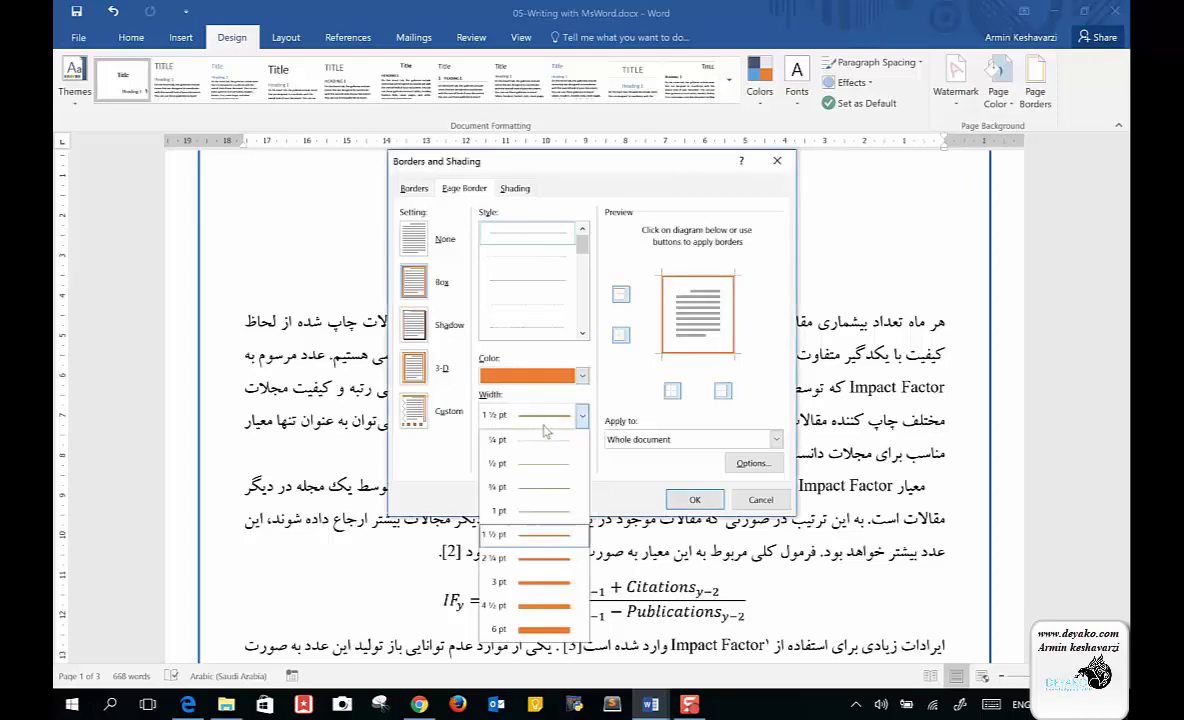
click(541, 415)
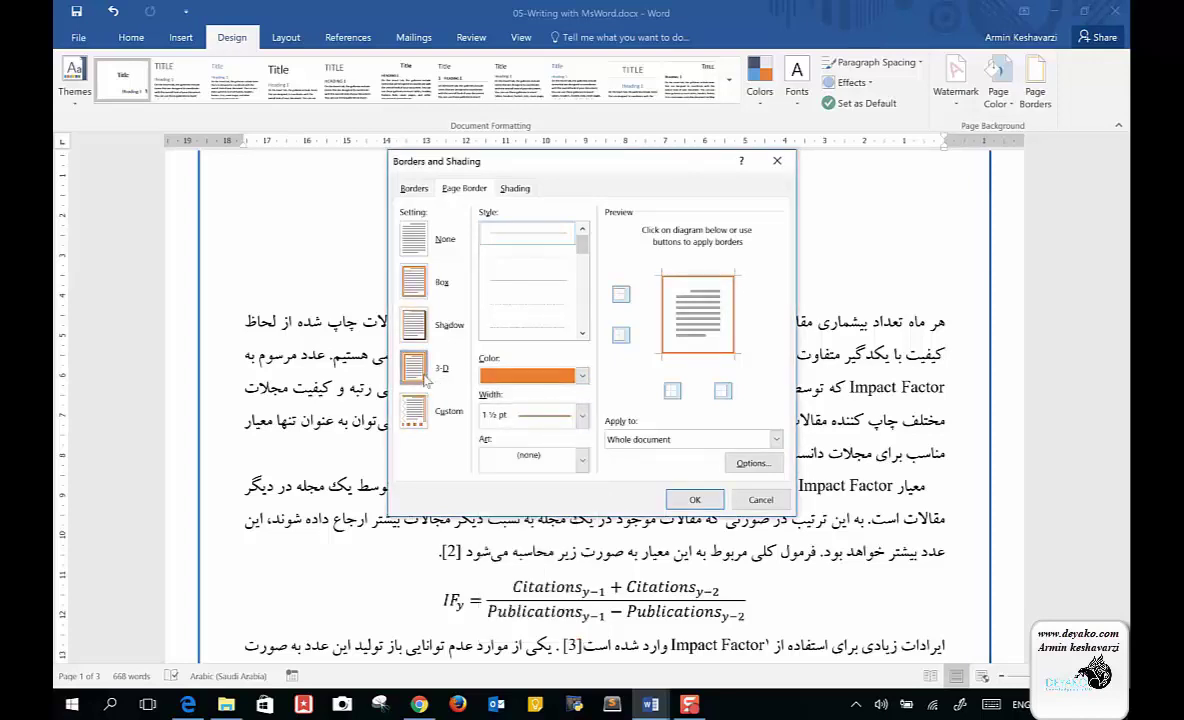
Step: Apply a custom cake art page border, then undo it with Ctrl+Z
click(413, 410)
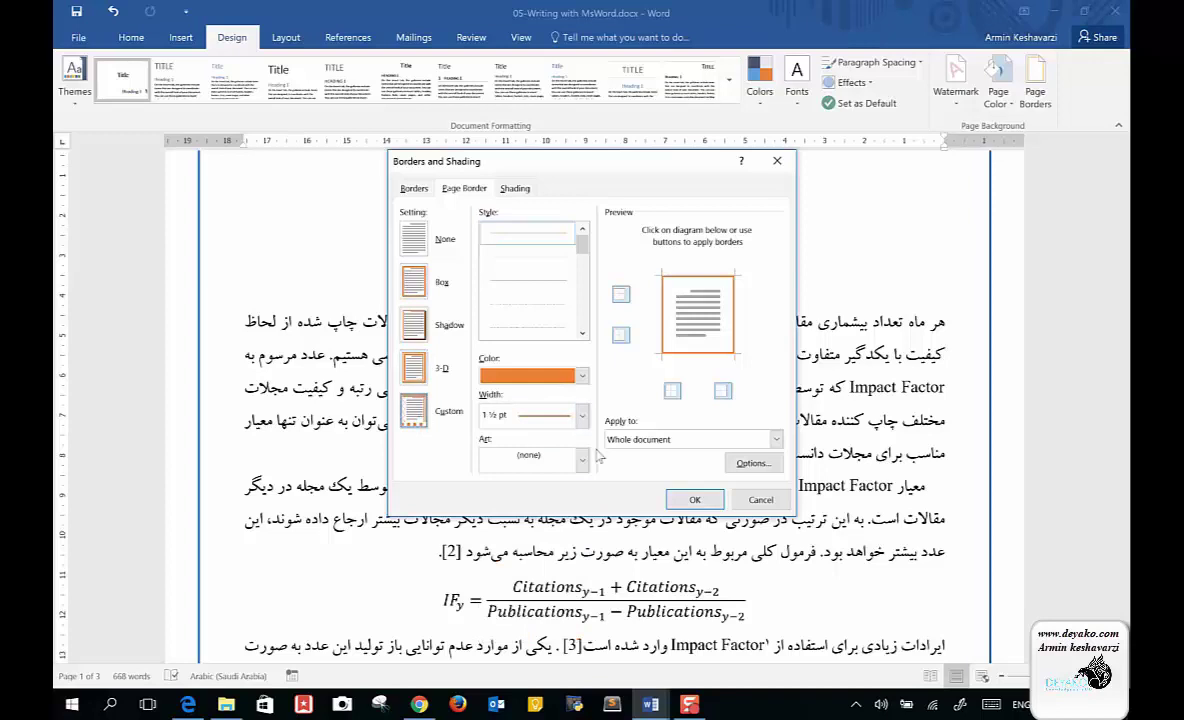
click(540, 456)
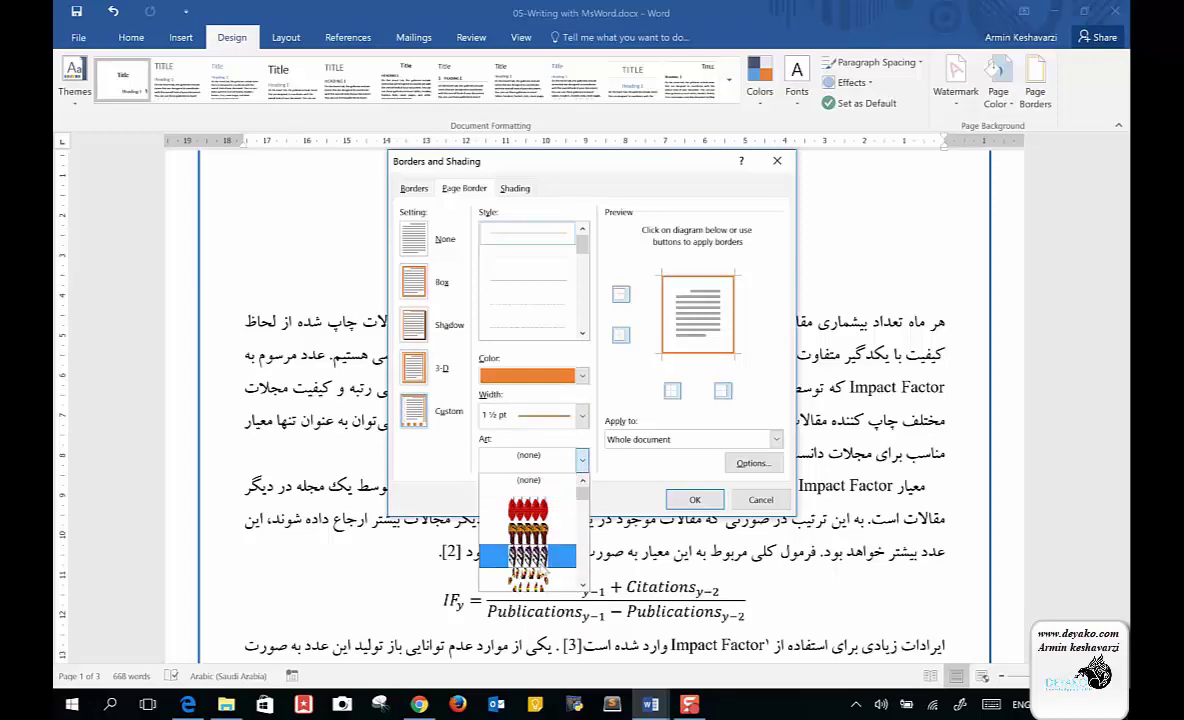
click(527, 555)
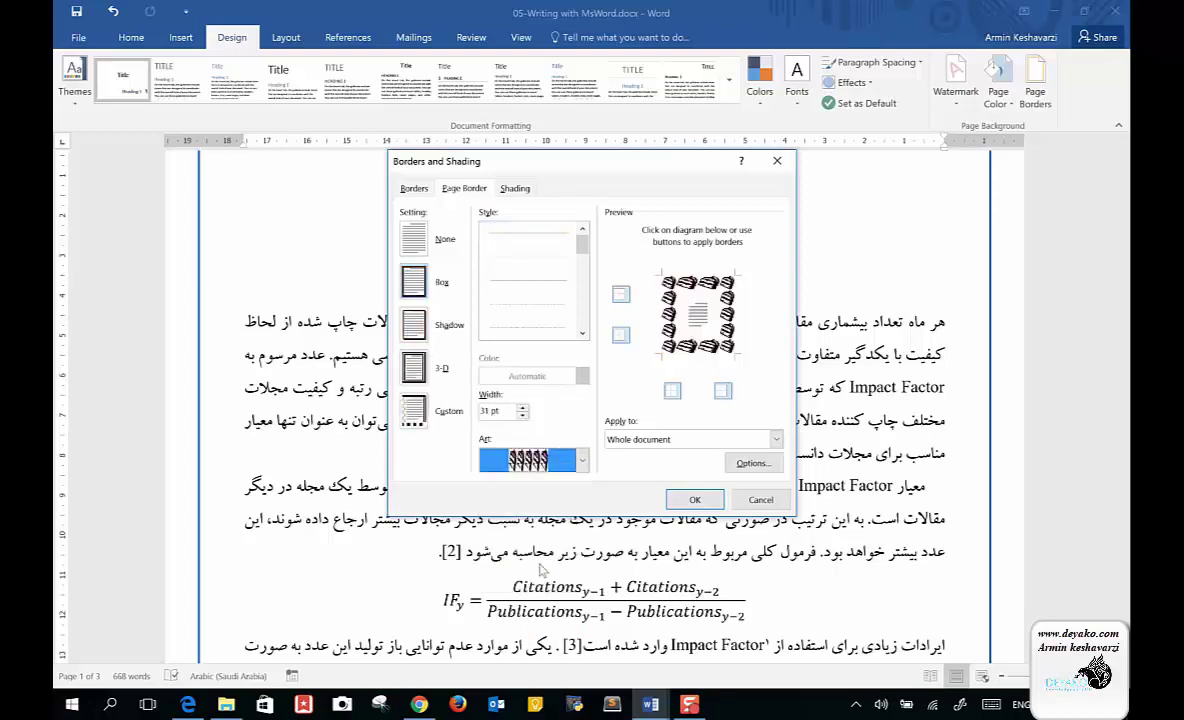
click(696, 499)
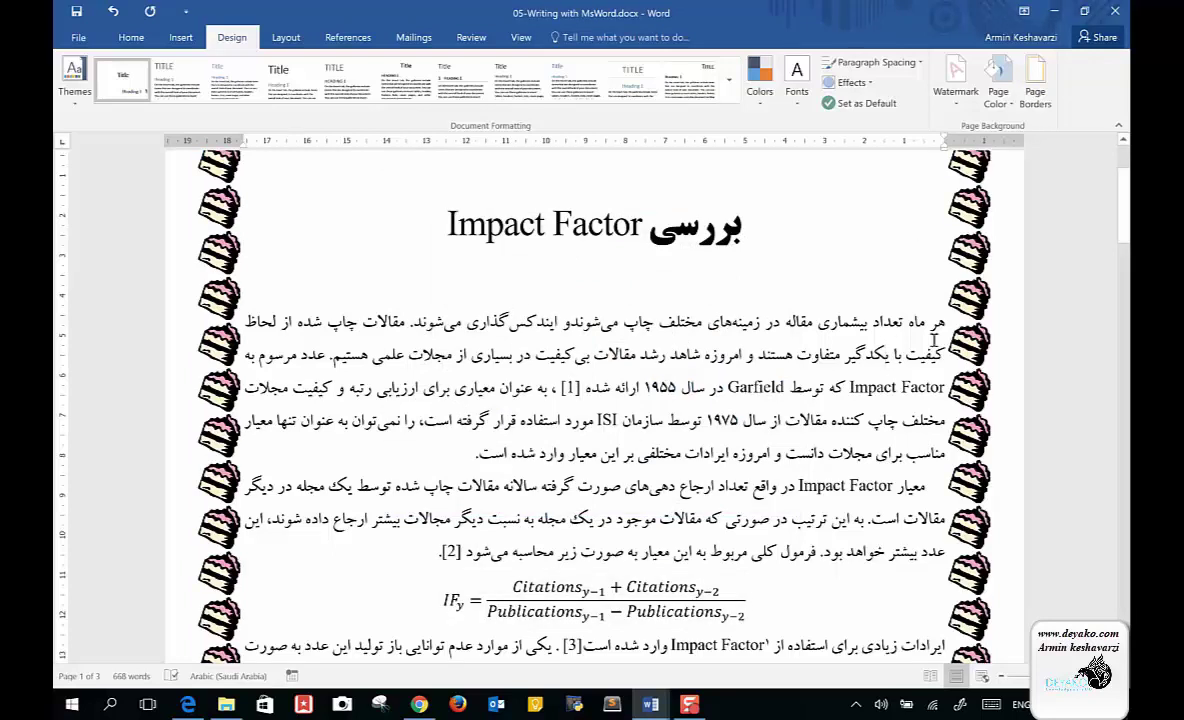
key(ctrl+z)
scroll(812, 375, up, 2)
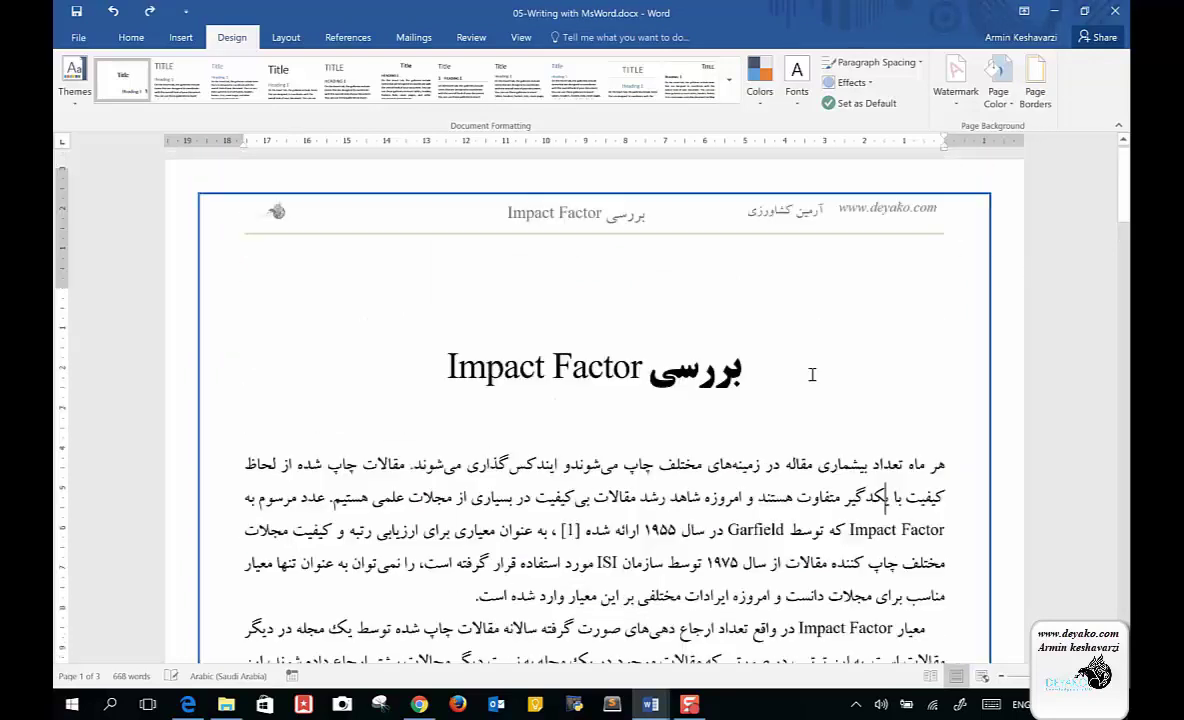
scroll(815, 365, down, 5)
scroll(821, 349, down, 3)
scroll(821, 349, down, 1)
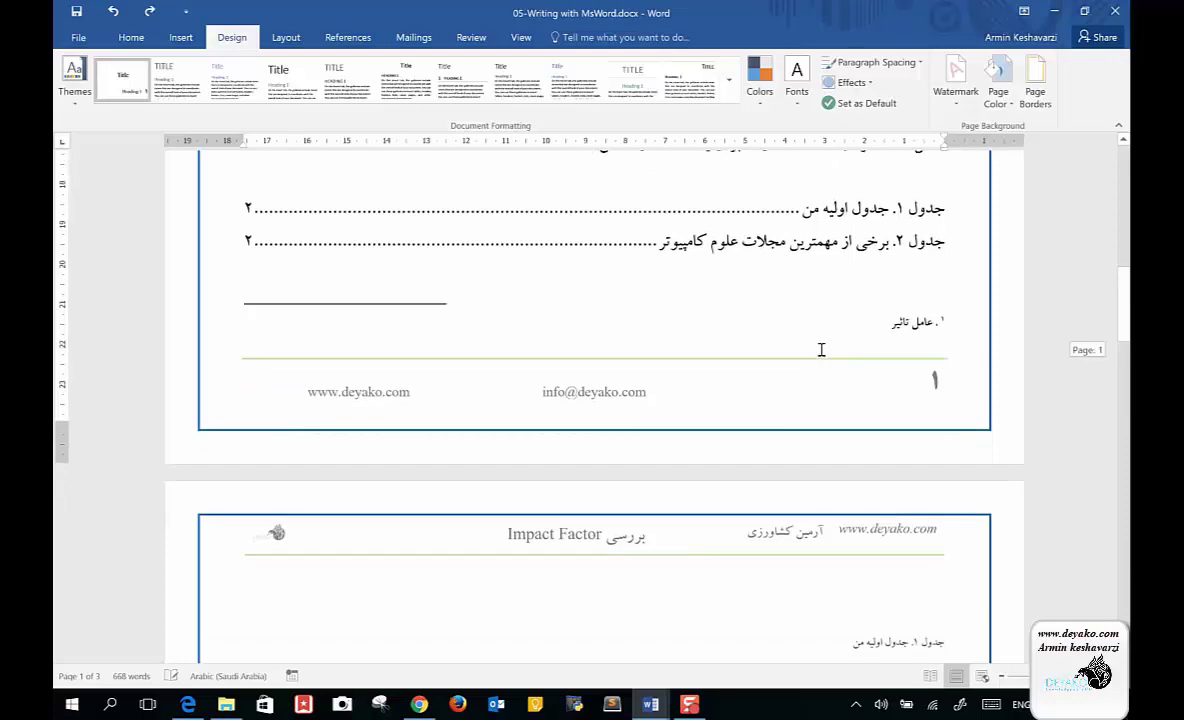
scroll(821, 349, down, 10)
scroll(820, 351, down, 5)
scroll(820, 352, down, 5)
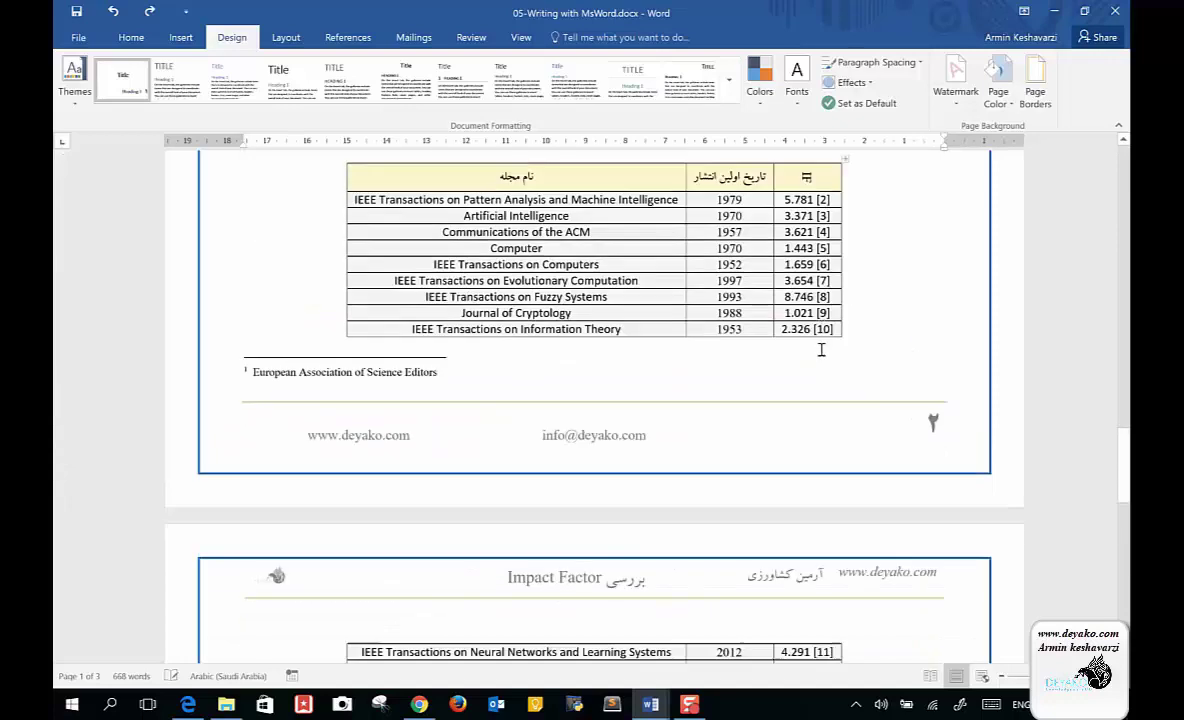
scroll(818, 355, down, 6)
scroll(816, 357, down, 4)
scroll(816, 357, down, 4)
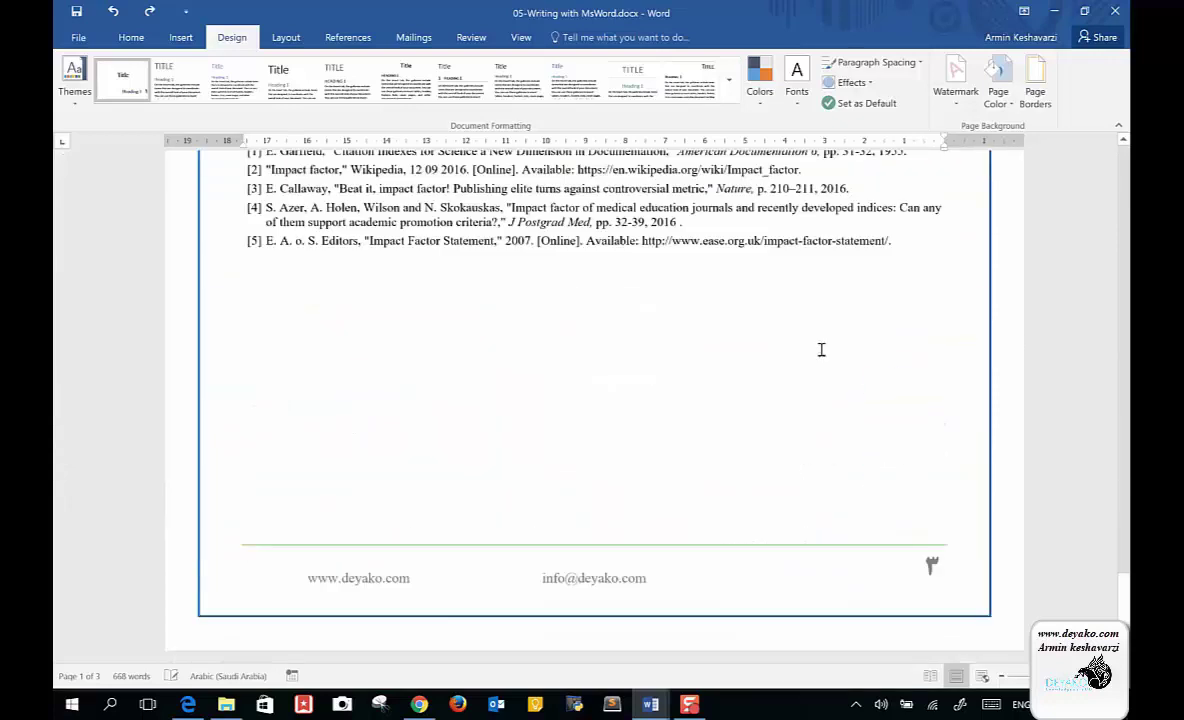
scroll(816, 357, up, 4)
scroll(816, 357, up, 3)
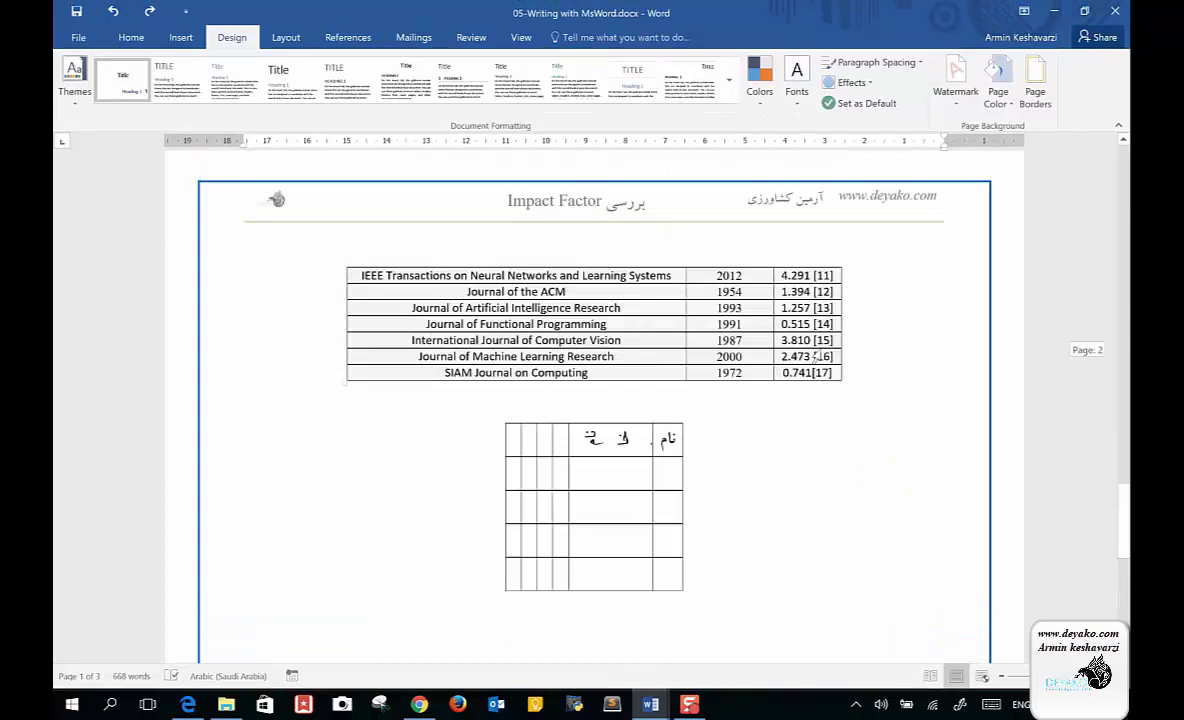
scroll(818, 354, up, 6)
scroll(820, 351, up, 6)
scroll(821, 349, up, 2)
scroll(821, 349, up, 3)
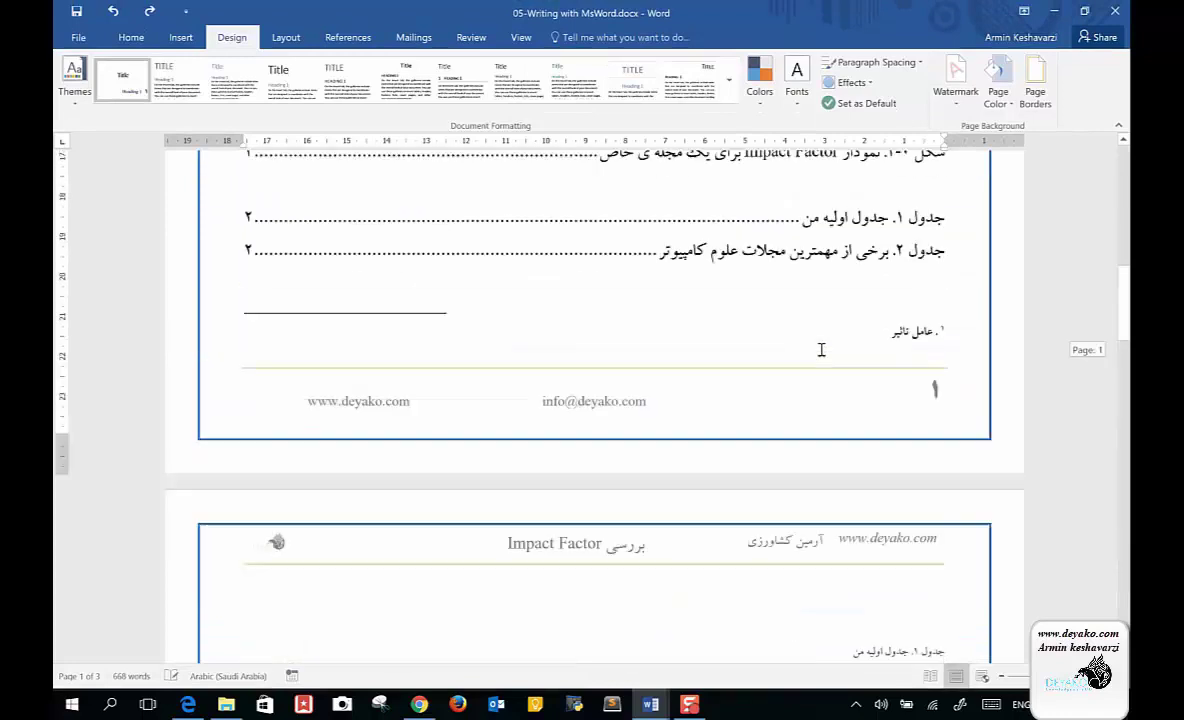
scroll(821, 349, down, 2)
scroll(821, 349, up, 4)
scroll(821, 349, up, 3)
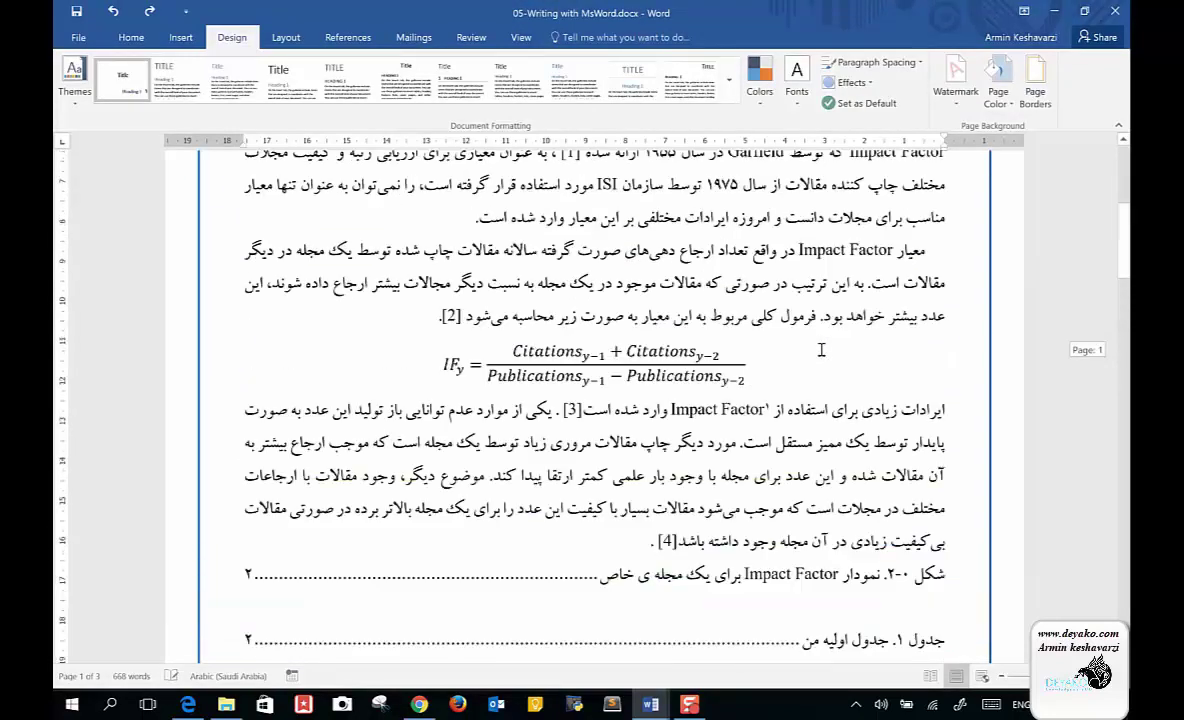
scroll(821, 349, up, 2)
scroll(821, 349, up, 2)
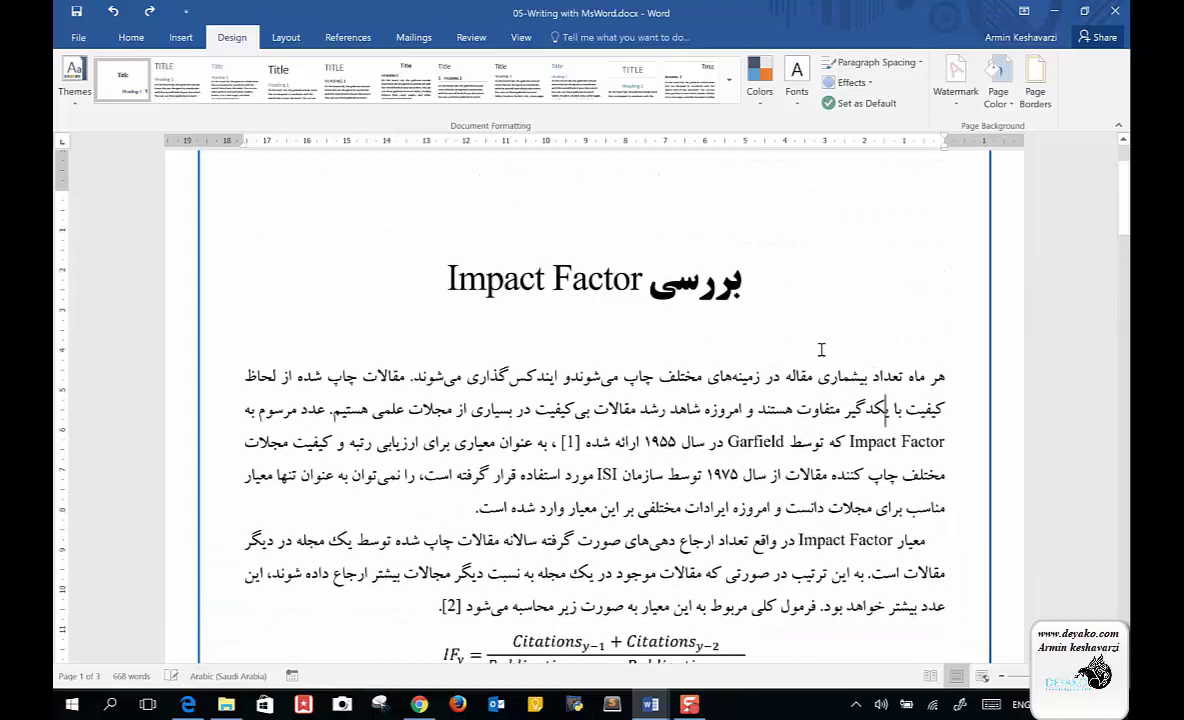